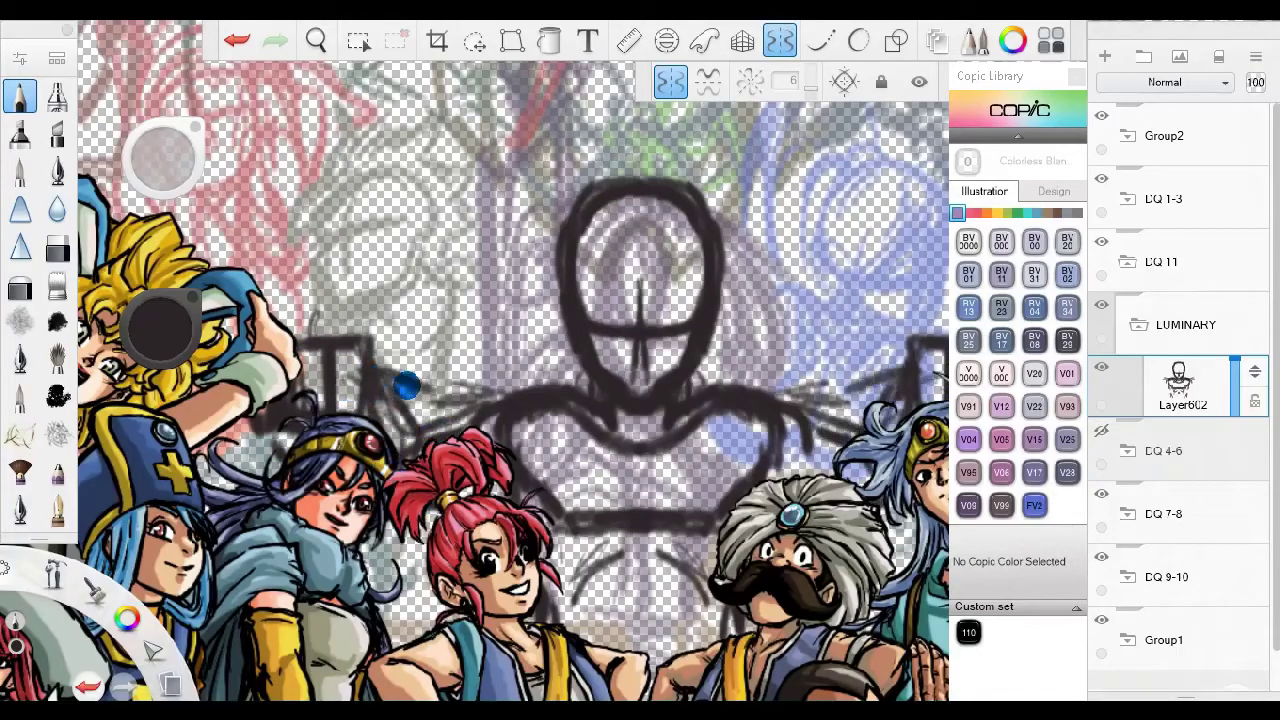
Try mirrored raised arms with clenched fists on both sides of the Layer602 figure sketch.
scroll(441, 450, "down", 2)
mouse_move(300, 300)
left_mouse_down()
mouse_move(451, 378)
mouse_move(494, 443)
mouse_move(491, 251)
mouse_move(489, 481)
left_mouse_up()
scroll(455, 490, "up", 2)
scroll(490, 484, "down", 1)
scroll(512, 296, "down", 3)
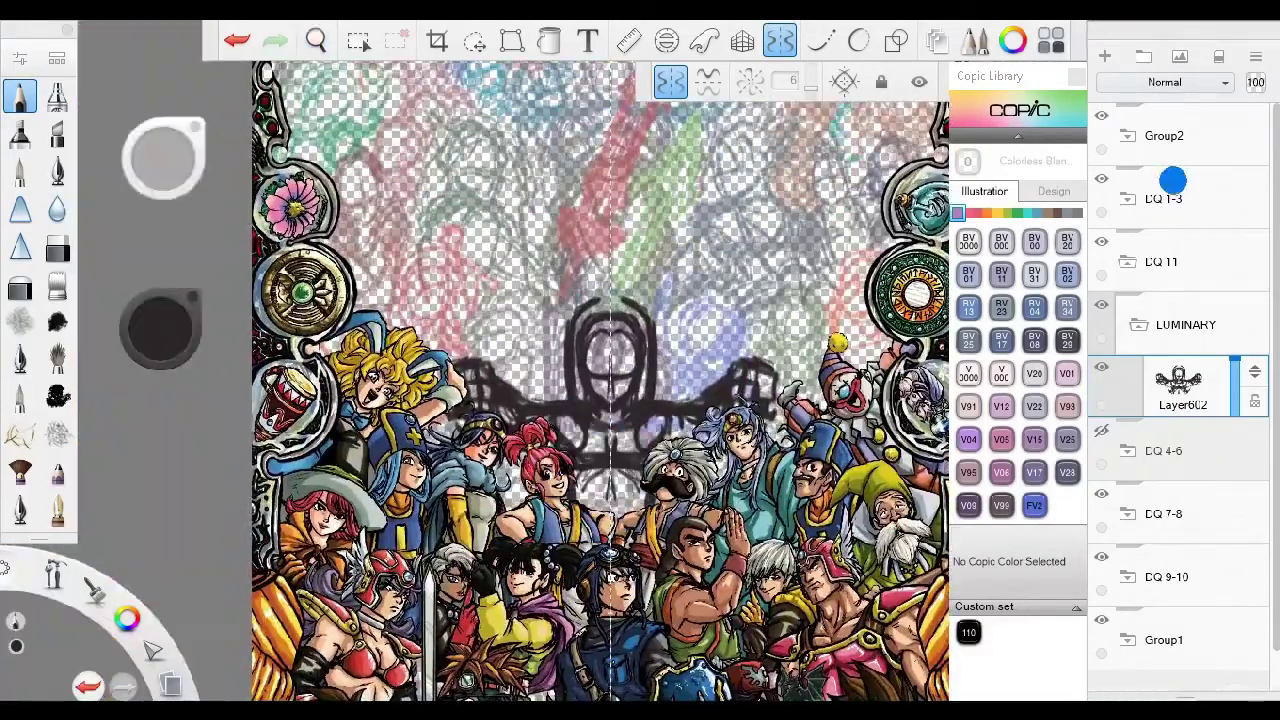
Add a new layer above the DQ 1-3 group and shift the Layer602 figure sketch upward.
left_click(1178, 198)
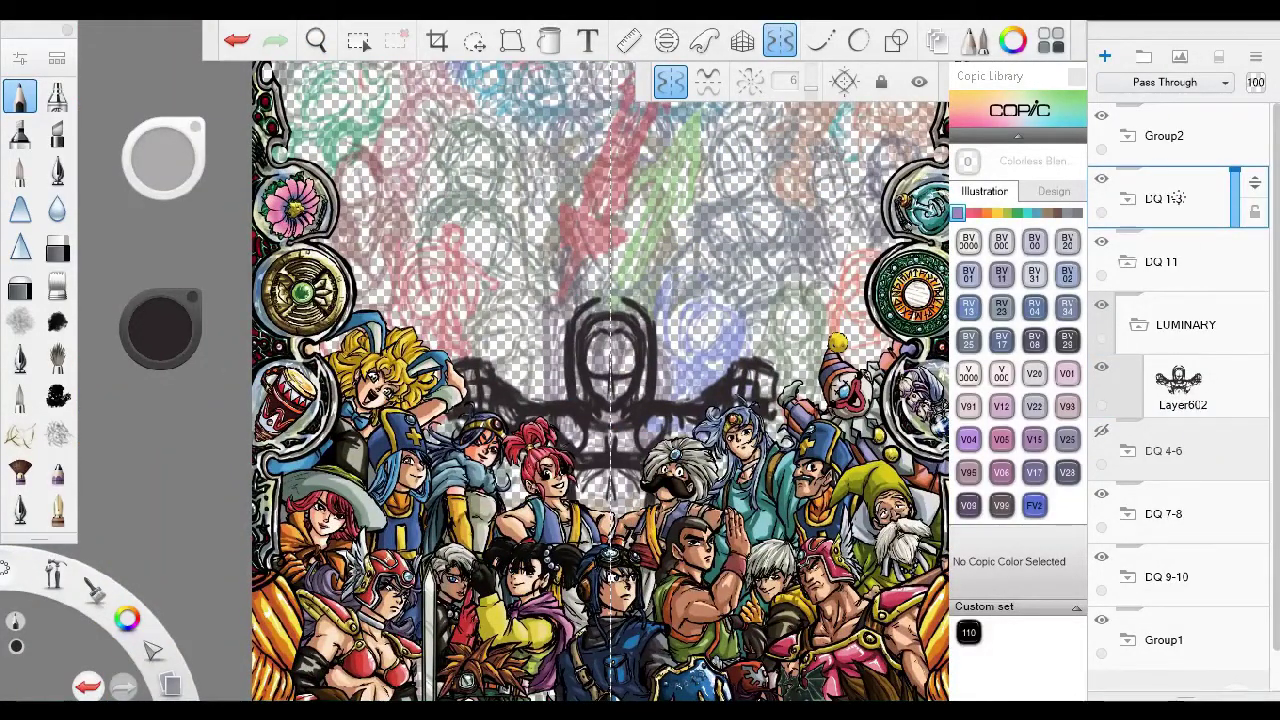
key("ctrl+l")
left_click(474, 40)
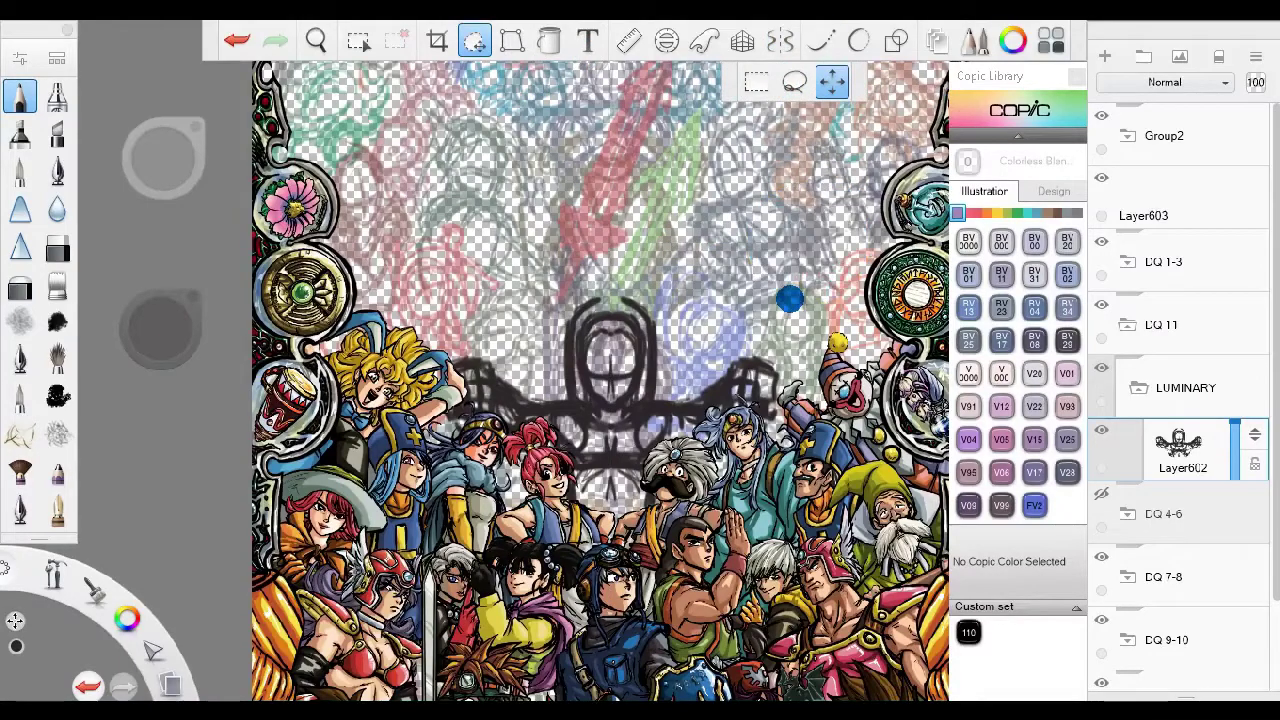
left_click_drag(789, 294, 795, 250)
left_click(1103, 505)
left_click(1103, 505)
Erase the figure's arms and torso with mirror symmetry on and sketch a new torso below the head.
left_click(780, 40)
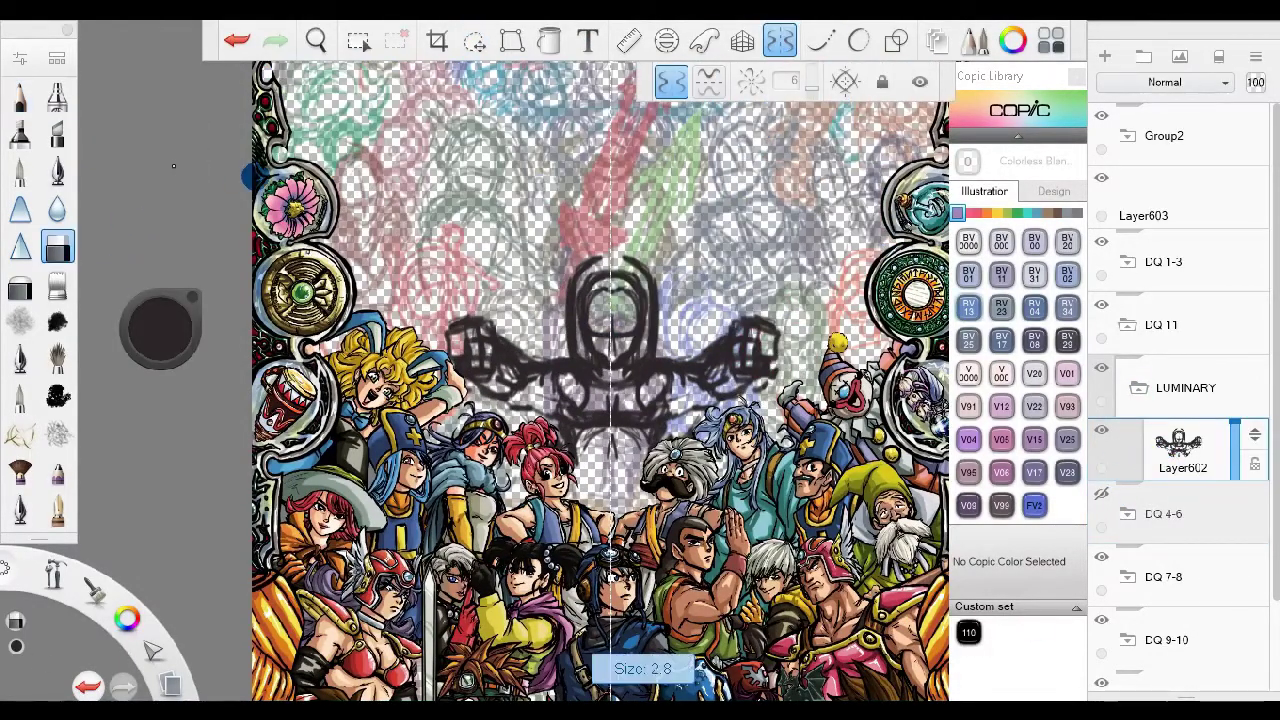
left_click_drag(455, 317, 477, 323)
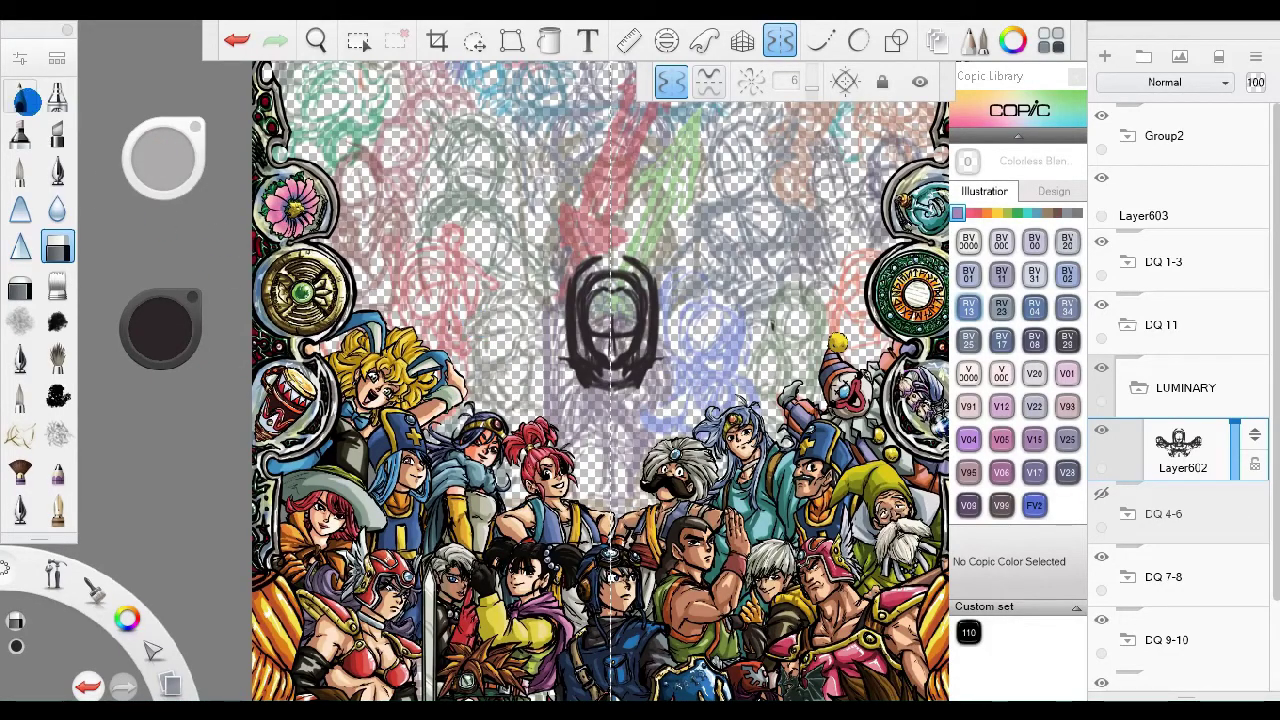
scroll(563, 430, "up", 3)
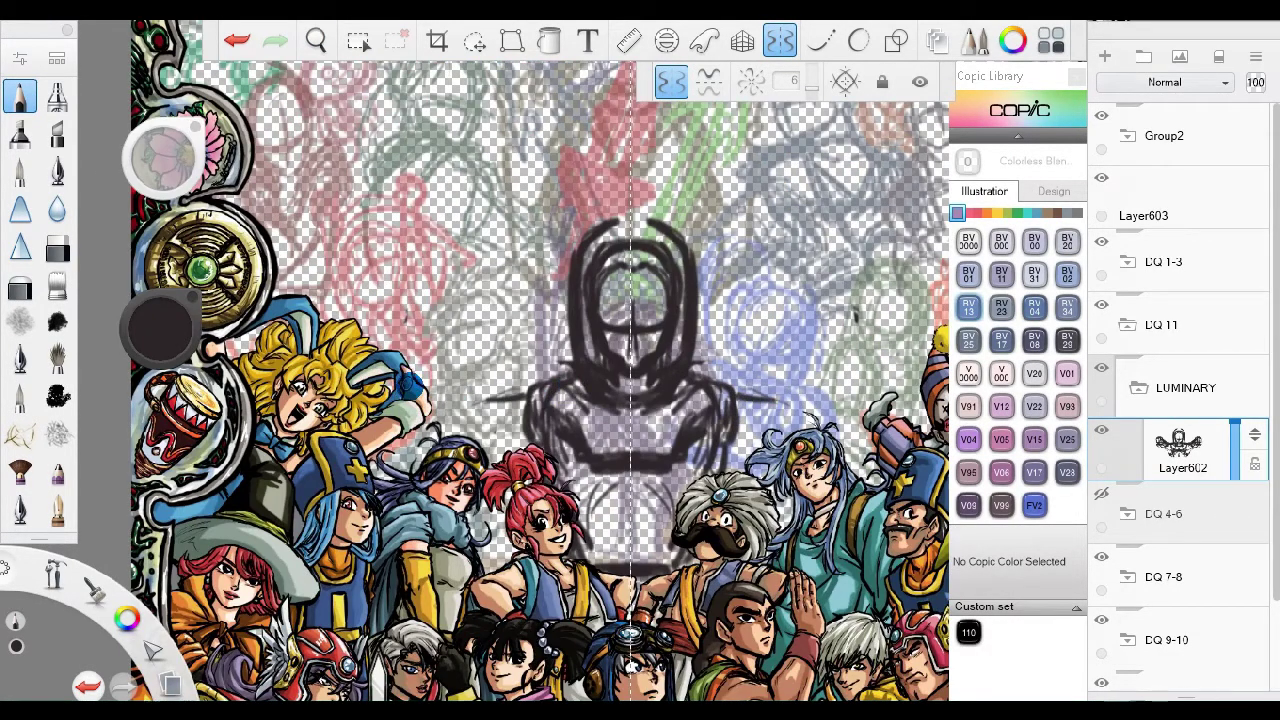
Try mirrored bent arms beside the torso and remove them from the sketch.
mouse_move(433, 374)
left_mouse_down()
mouse_move(459, 384)
mouse_move(470, 440)
left_mouse_up()
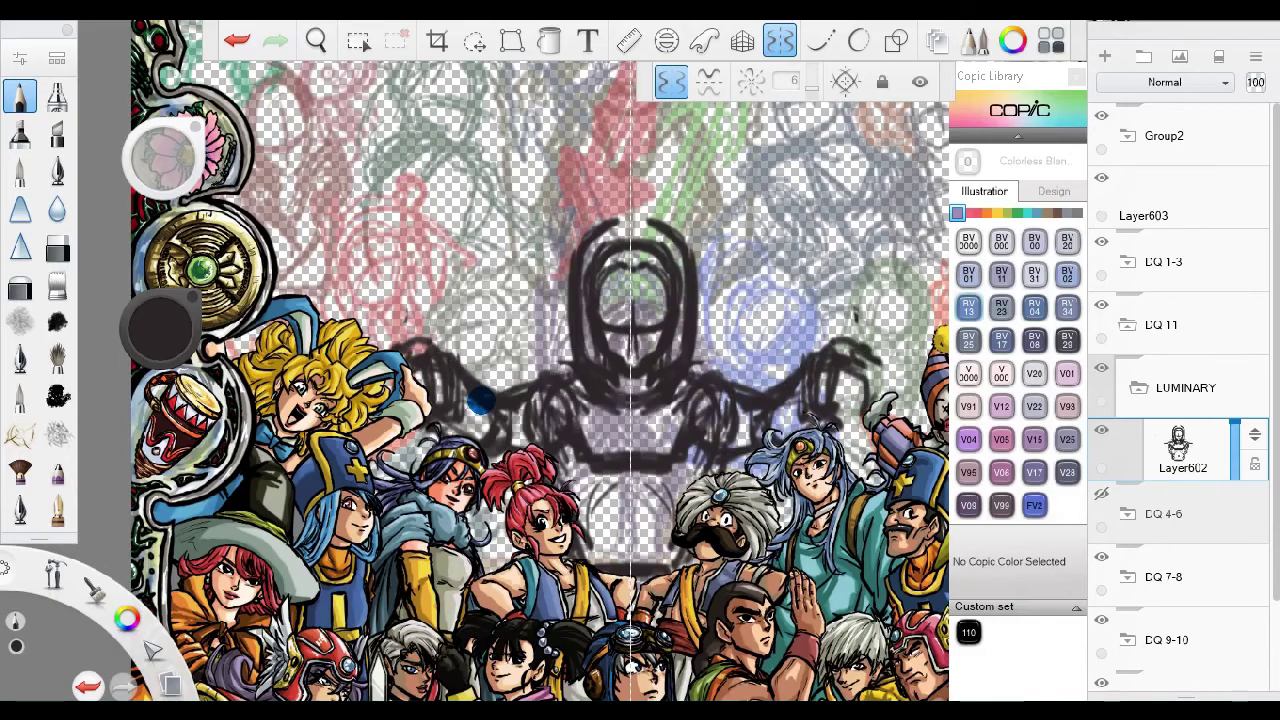
scroll(480, 380, "down", 3)
scroll(363, 284, "up", 3)
key("e")
key("ctrl+z")
key("e")
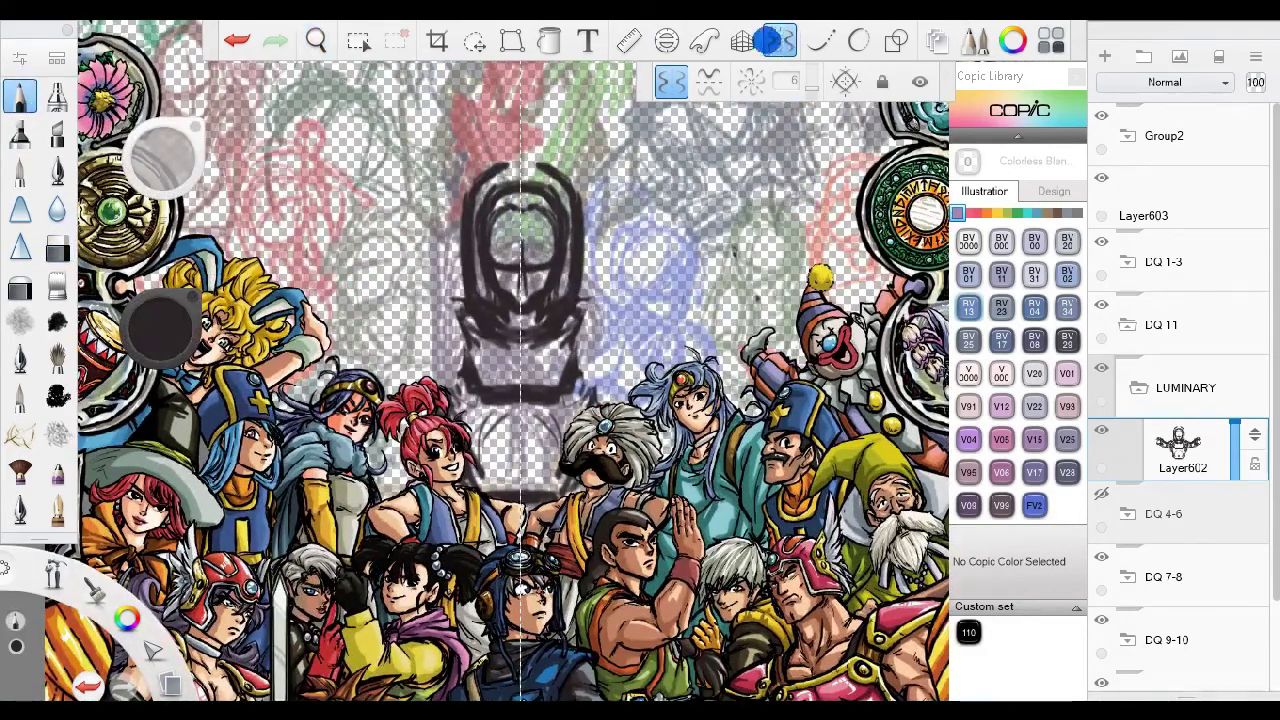
Turn off symmetry and sketch an arm gripping a long sword held horizontally across the figure's chest.
key("x")
left_click_drag(466, 386, 576, 345)
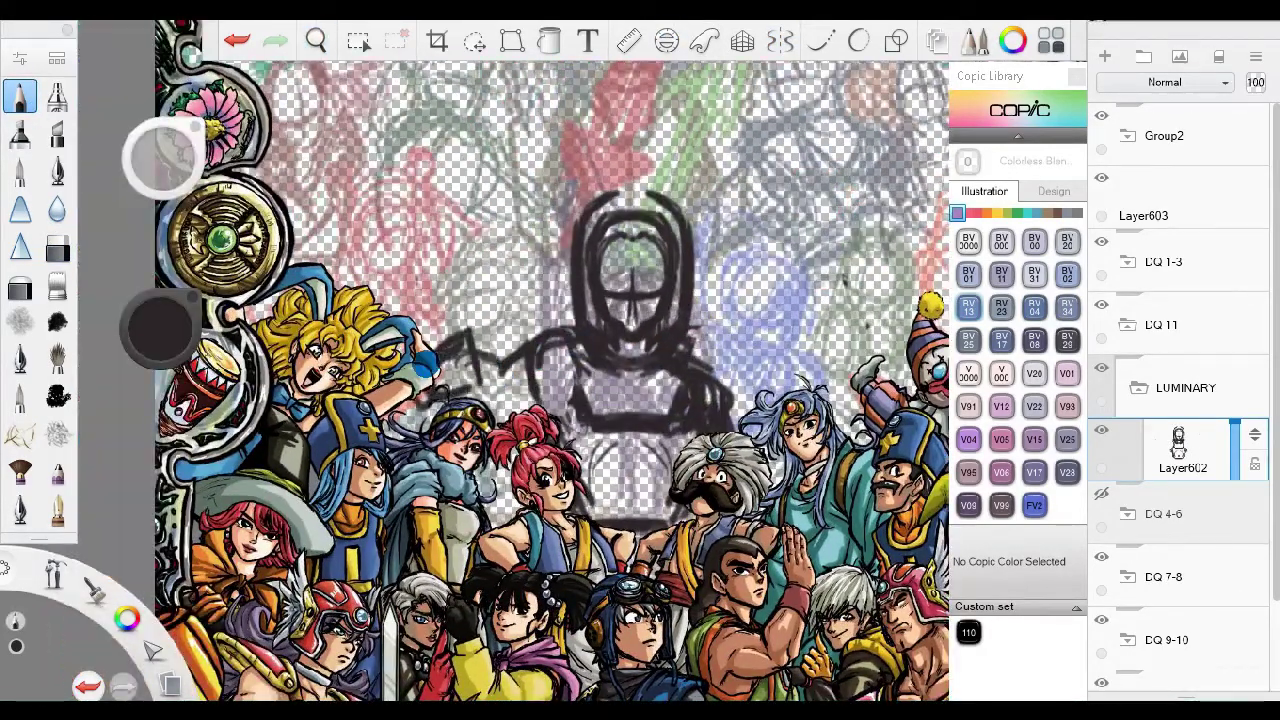
left_click_drag(493, 385, 850, 372)
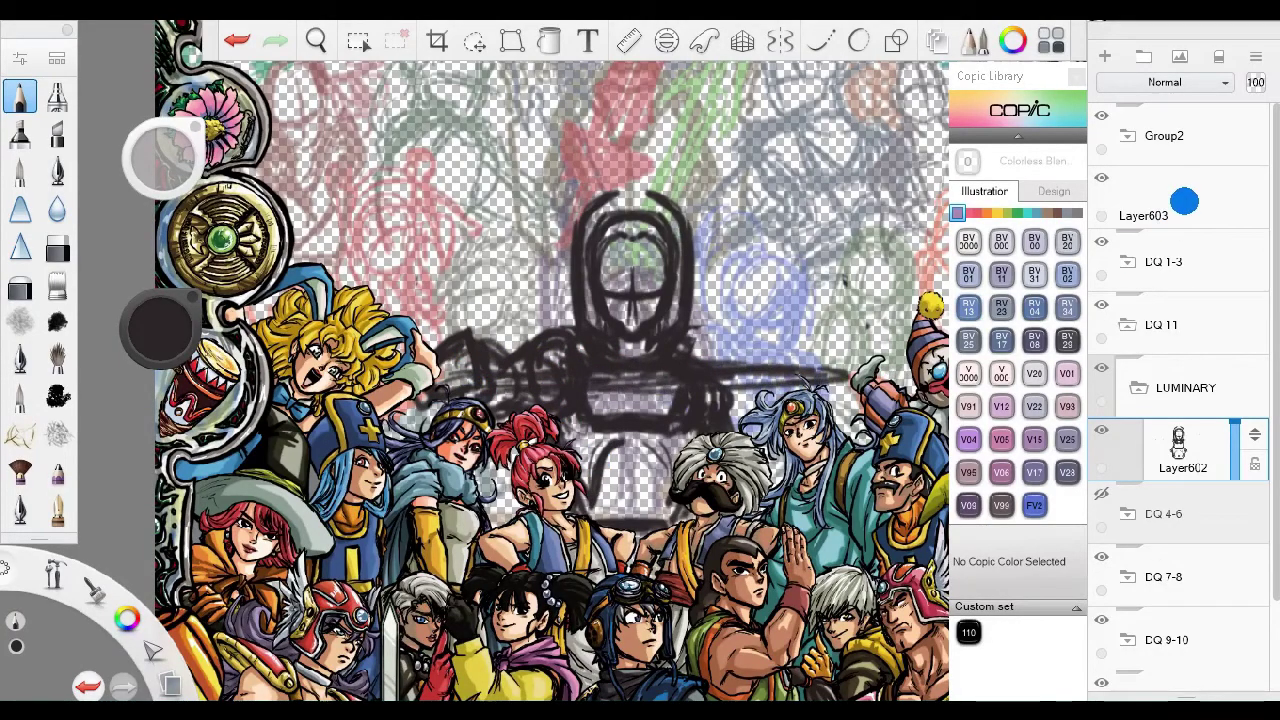
left_click_drag(511, 387, 600, 387)
Move the Layer602 sketch of the figure and sword slightly to the right on the canvas.
left_click(1183, 450)
left_click(475, 40)
mouse_move(500, 100)
left_mouse_down()
mouse_move(677, 300)
mouse_move(722, 285)
left_mouse_up()
left_click(1137, 218)
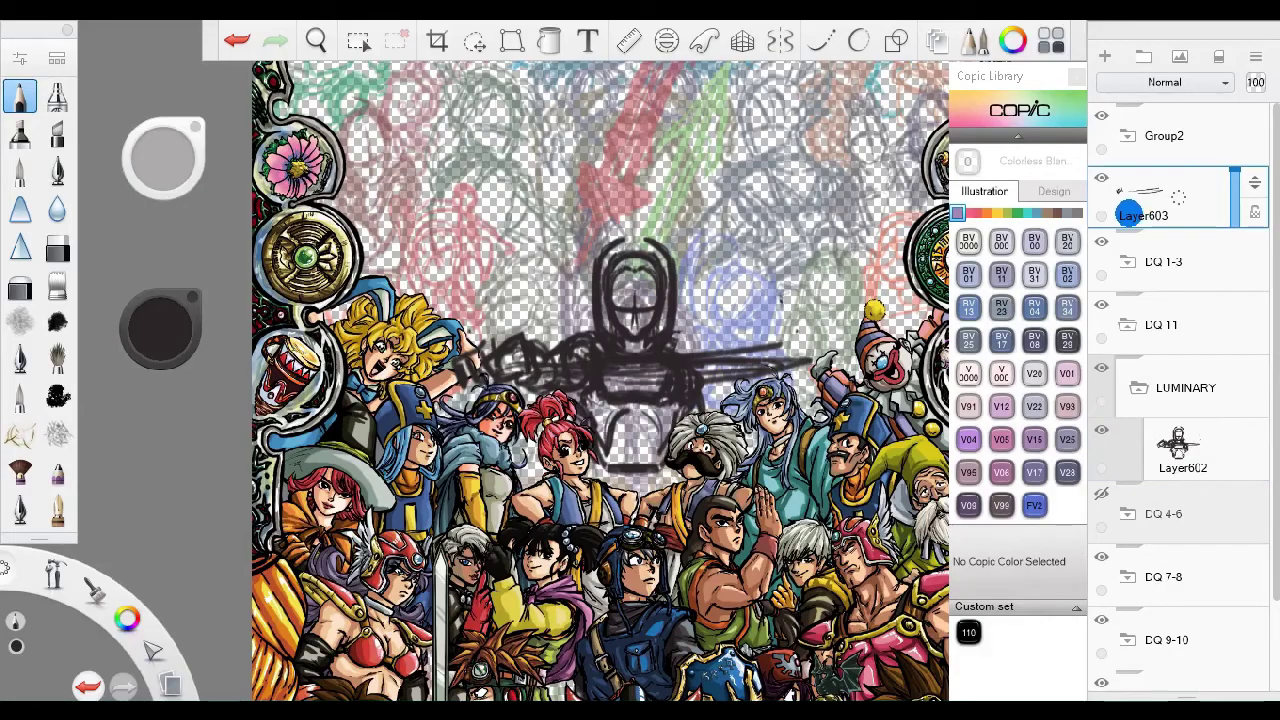
Darken and thicken the arm and sword strokes on the Layer602 sketch.
left_click(1183, 450)
scroll(640, 300, "up", 2)
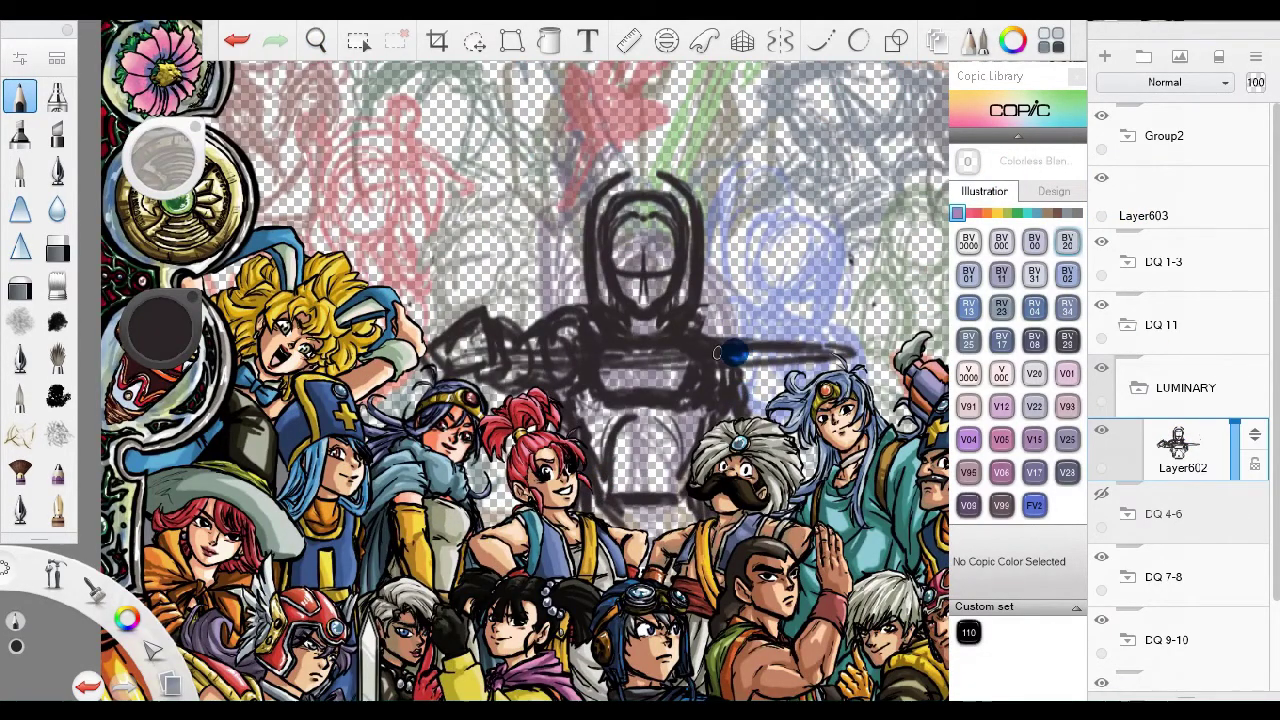
left_click_drag(646, 363, 634, 387)
Turn symmetry back on and set it to mirror strokes only across the horizontal axis.
left_click(780, 40)
left_click(675, 87)
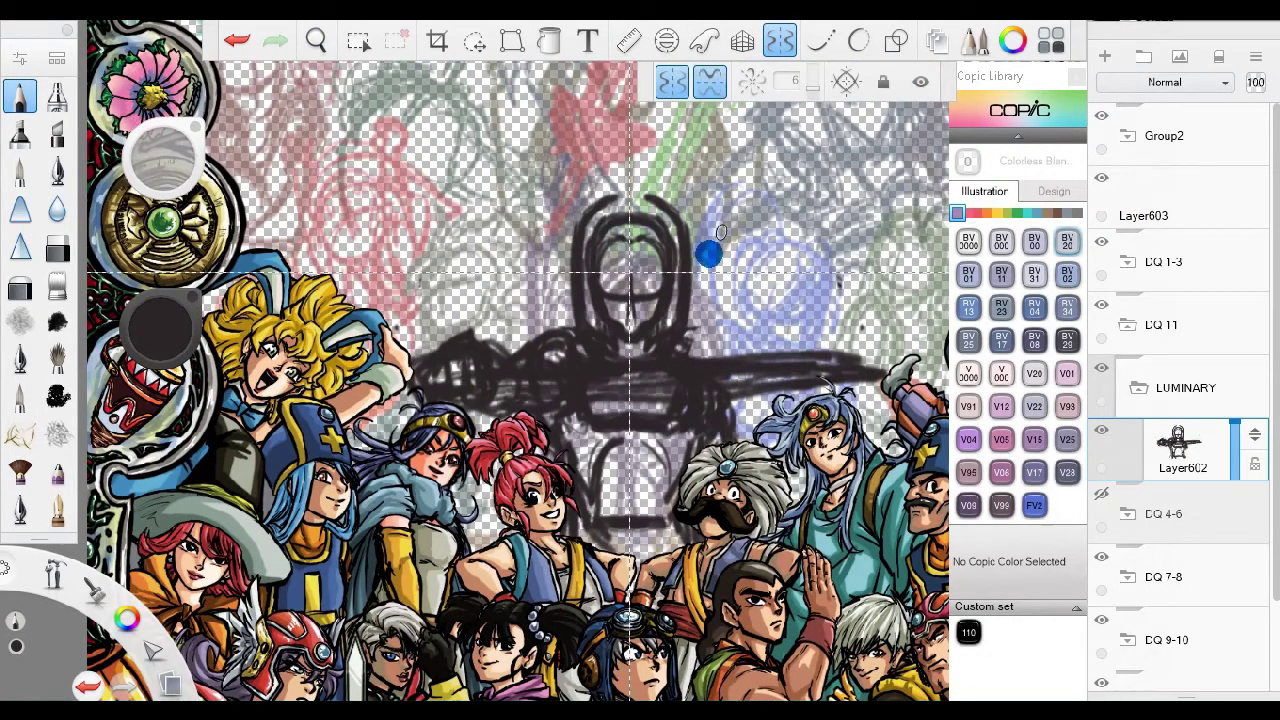
left_click_drag(752, 157, 790, 205)
left_click(714, 86)
Lower the Layer602 sketch opacity to 56 and add a new layer above it.
left_click_drag(1243, 443, 1243, 455)
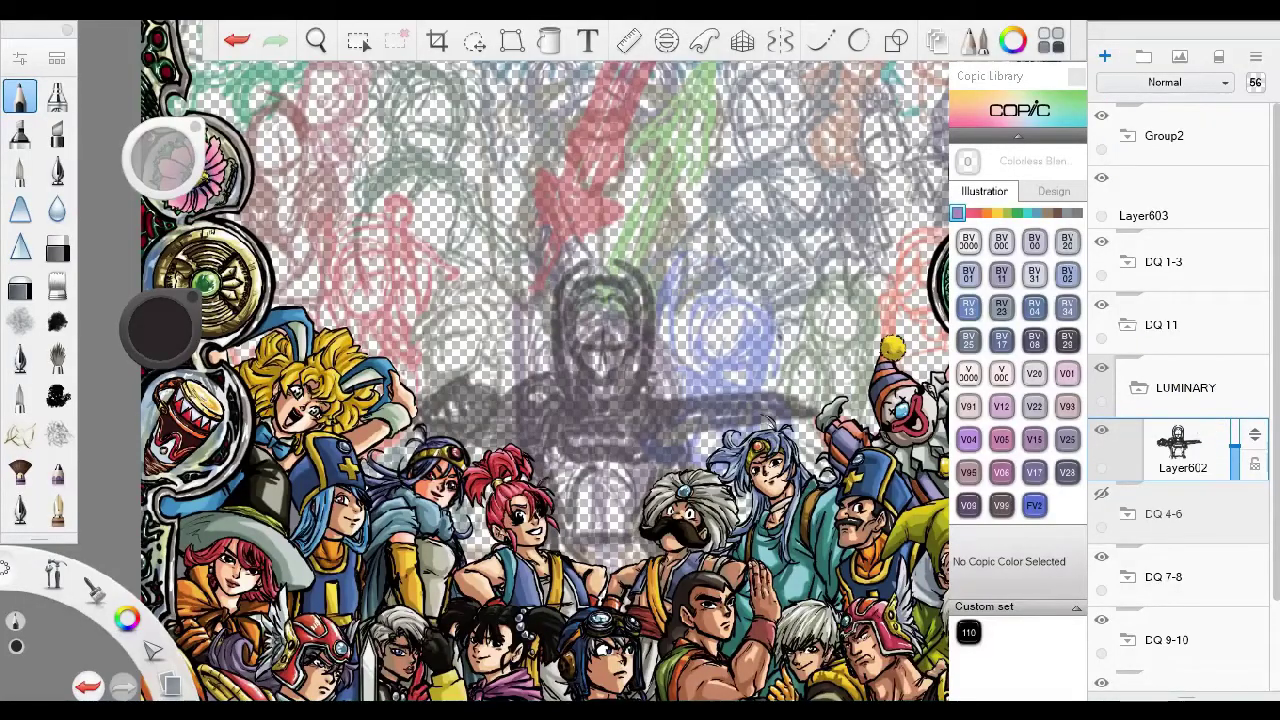
left_click(1104, 56)
Align the horizontal symmetry axis with the sword and draw mirrored guide lines for its grip in Copic red.
left_click(780, 40)
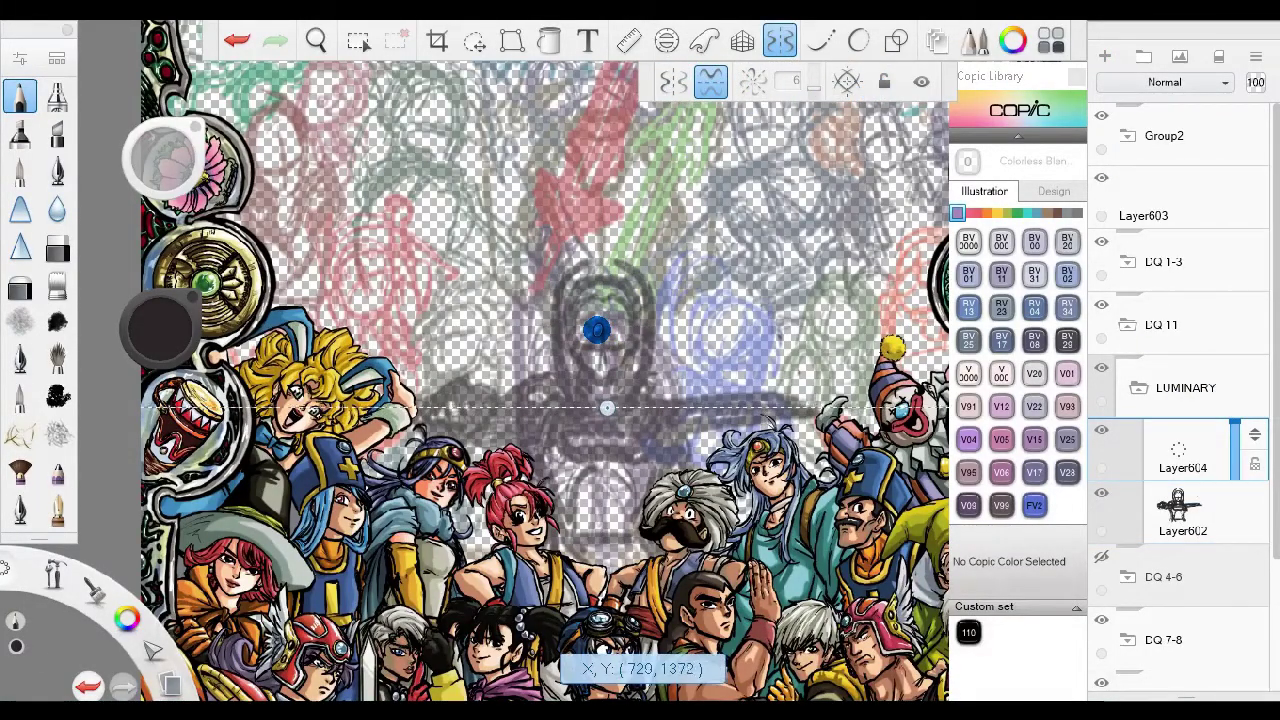
left_click_drag(520, 434, 523, 300)
left_click(1034, 439)
mouse_move(512, 490)
left_mouse_down()
mouse_move(466, 171)
mouse_move(480, 212)
left_mouse_up()
Darken the red brush colour and draw the sword's grip and pommel on Layer603.
left_click_drag(160, 325, 160, 300)
left_click(1165, 205)
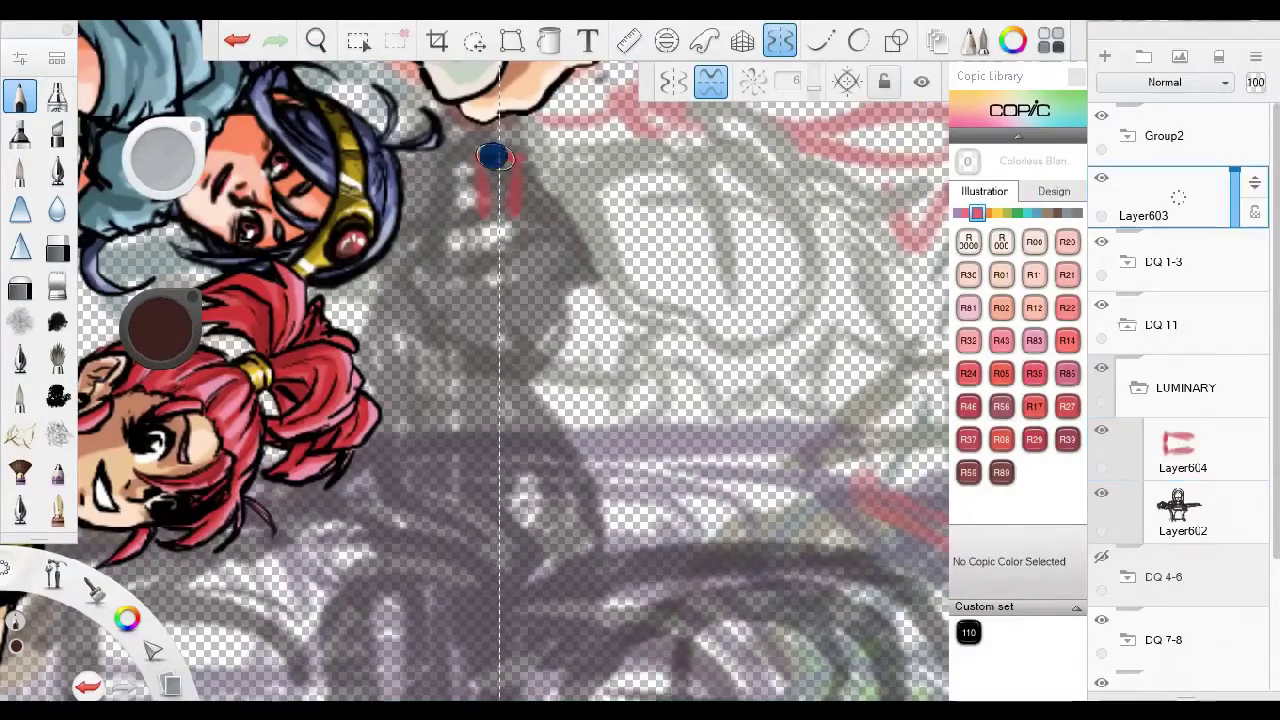
mouse_move(475, 250)
left_mouse_down()
mouse_move(494, 120)
mouse_move(439, 243)
mouse_move(429, 129)
left_mouse_up()
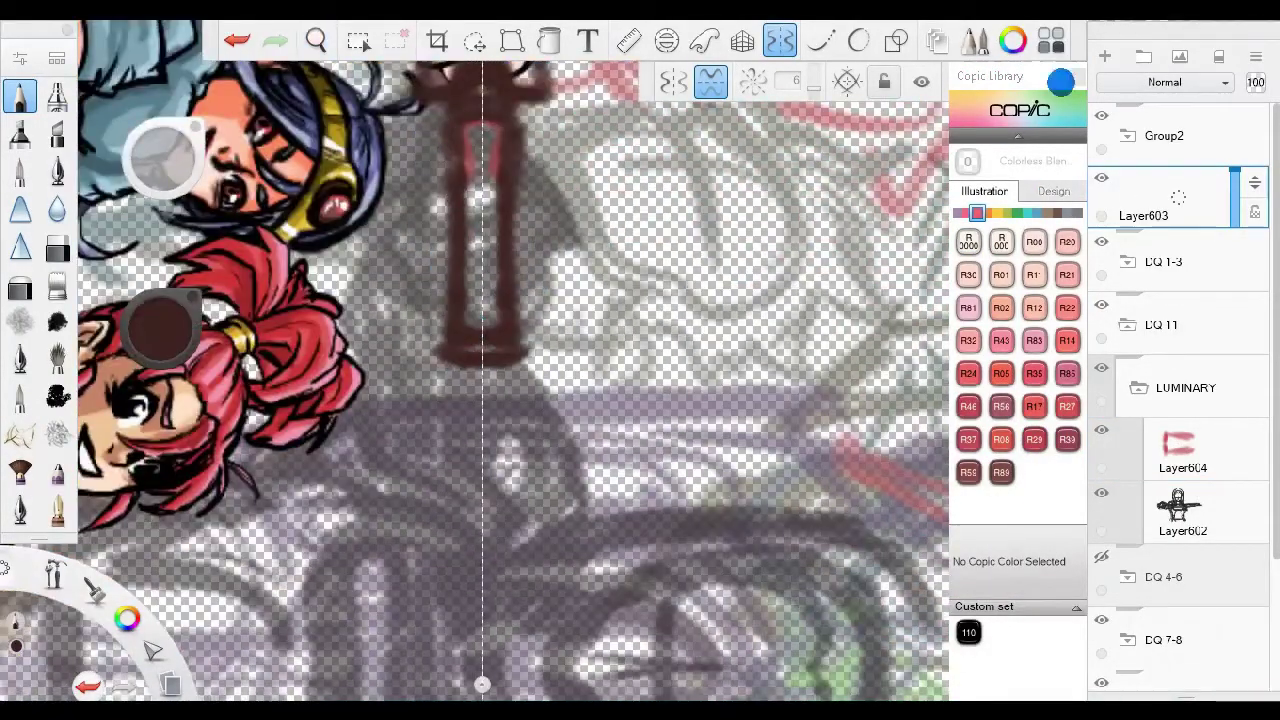
Draw the mirrored winged crossguard with a ringed centre jewel, feather shapes and a crown of spikes.
left_click_drag(645, 275, 468, 298)
mouse_move(700, 400)
left_mouse_down()
mouse_move(429, 240)
mouse_move(374, 334)
mouse_move(369, 262)
mouse_move(349, 289)
mouse_move(369, 294)
mouse_move(331, 283)
mouse_move(380, 372)
mouse_move(297, 369)
mouse_move(380, 286)
mouse_move(254, 191)
mouse_move(249, 267)
mouse_move(471, 251)
mouse_move(677, 357)
left_mouse_up()
left_click_drag(491, 614, 497, 562)
mouse_move(405, 462)
left_mouse_down()
mouse_move(484, 510)
mouse_move(438, 534)
mouse_move(433, 380)
mouse_move(387, 290)
mouse_move(482, 251)
mouse_move(474, 328)
mouse_move(463, 280)
mouse_move(401, 309)
mouse_move(469, 261)
mouse_move(448, 298)
mouse_move(421, 296)
mouse_move(346, 243)
mouse_move(331, 255)
mouse_move(457, 380)
left_mouse_up()
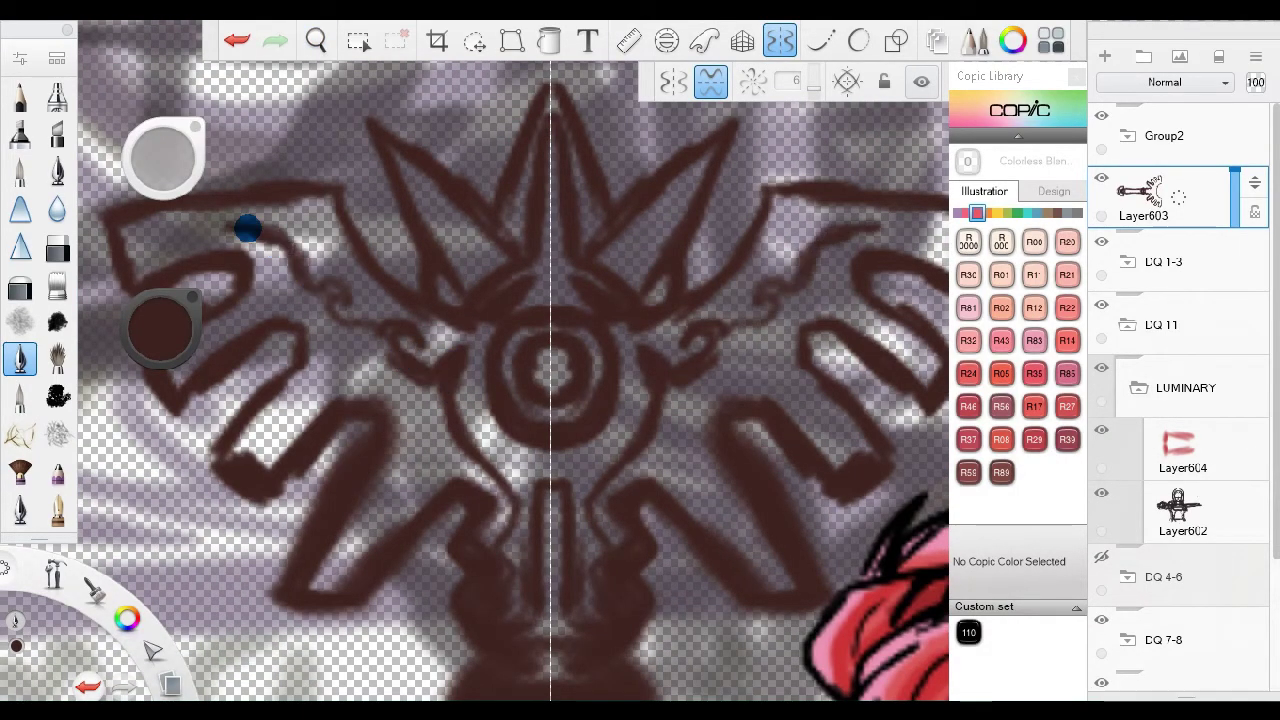
Add scrollwork and small circles to the guard's wings and outline a tall point above the spikes.
mouse_move(324, 336)
left_mouse_down()
mouse_move(420, 450)
mouse_move(440, 500)
mouse_move(500, 540)
left_mouse_up()
mouse_move(386, 371)
left_mouse_down()
mouse_move(366, 391)
mouse_move(329, 289)
left_mouse_up()
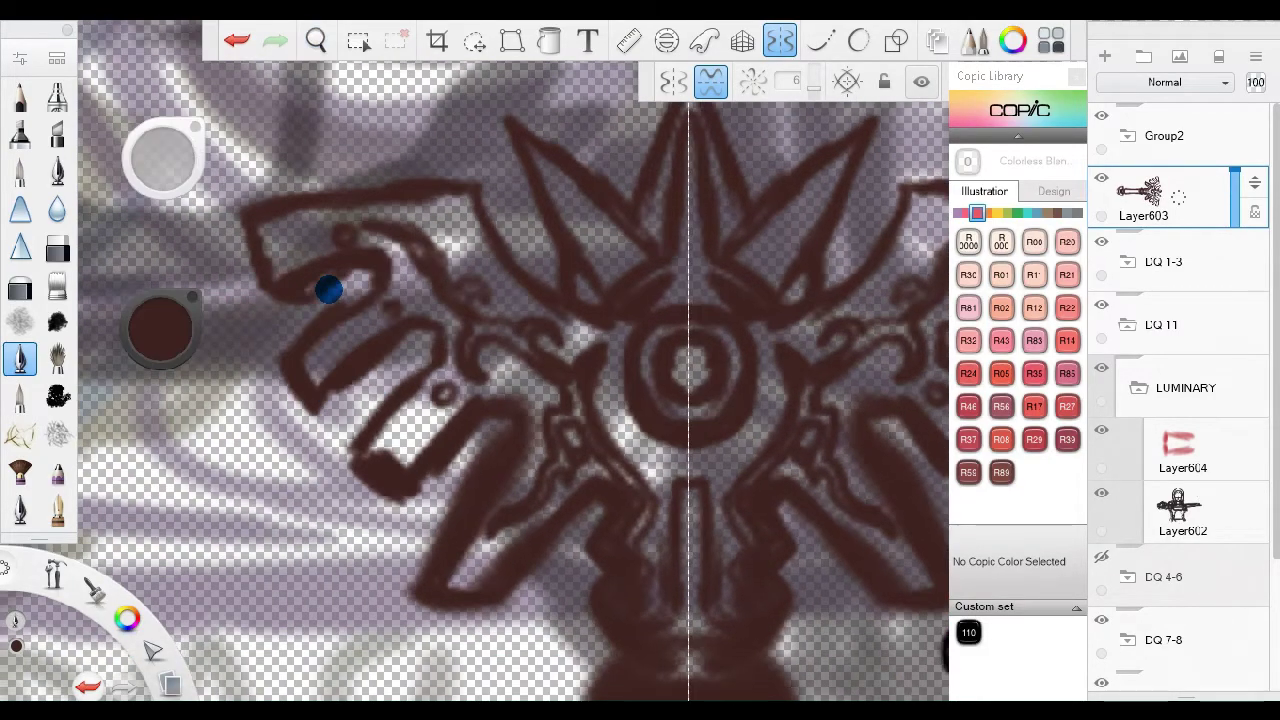
mouse_move(486, 423)
left_mouse_down()
mouse_move(398, 504)
mouse_move(427, 700)
left_mouse_up()
left_click_drag(499, 457, 457, 294)
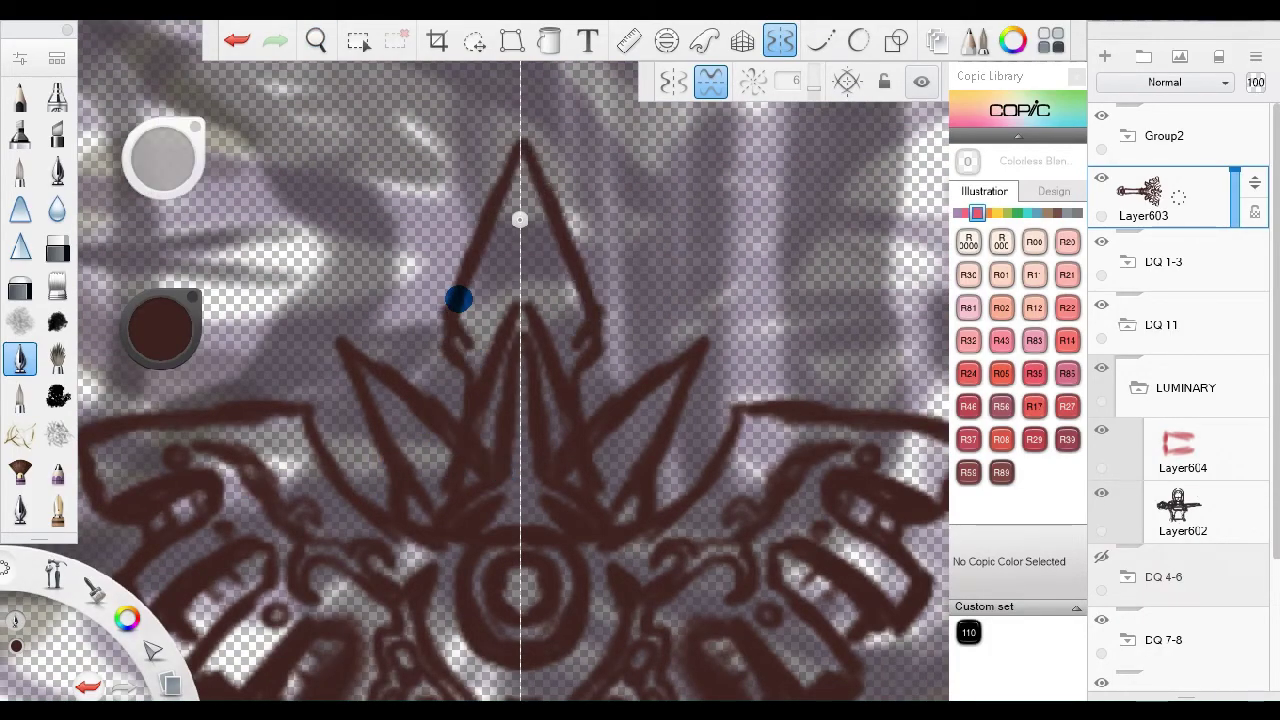
Undo the last stroke and draw the blade's long mirrored edges ending in rounded notches.
key("ctrl+z")
scroll(429, 357, "down", 3)
scroll(429, 357, "up", 3)
mouse_move(392, 445)
left_mouse_down()
mouse_move(418, 325)
mouse_move(394, 94)
mouse_move(409, 420)
mouse_move(405, 218)
left_mouse_up()
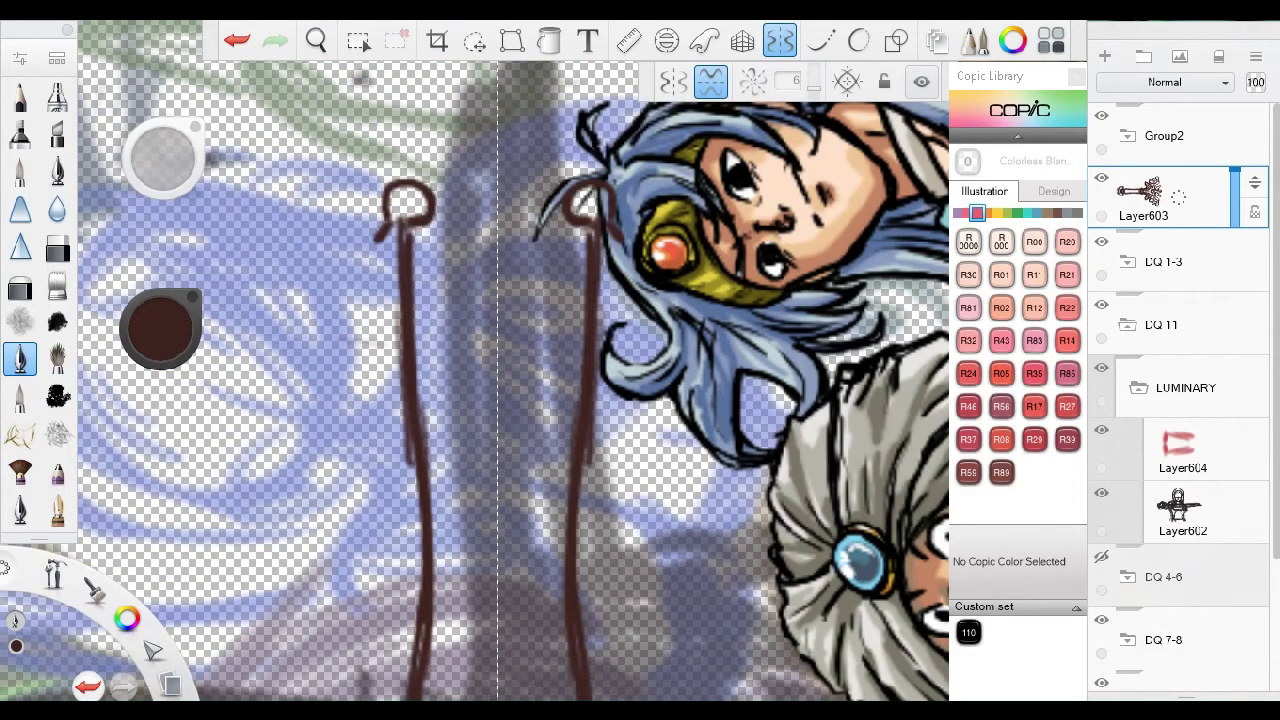
Draw the mirrored side barbs and the hooked notches where the blade narrows toward its tip.
scroll(320, 271, "up", 3)
mouse_move(365, 265)
left_mouse_down()
mouse_move(344, 101)
mouse_move(320, 281)
mouse_move(318, 238)
mouse_move(371, 171)
left_mouse_up()
scroll(371, 171, "up", 5)
left_click_drag(323, 357, 355, 287)
scroll(355, 287, "down", 5)
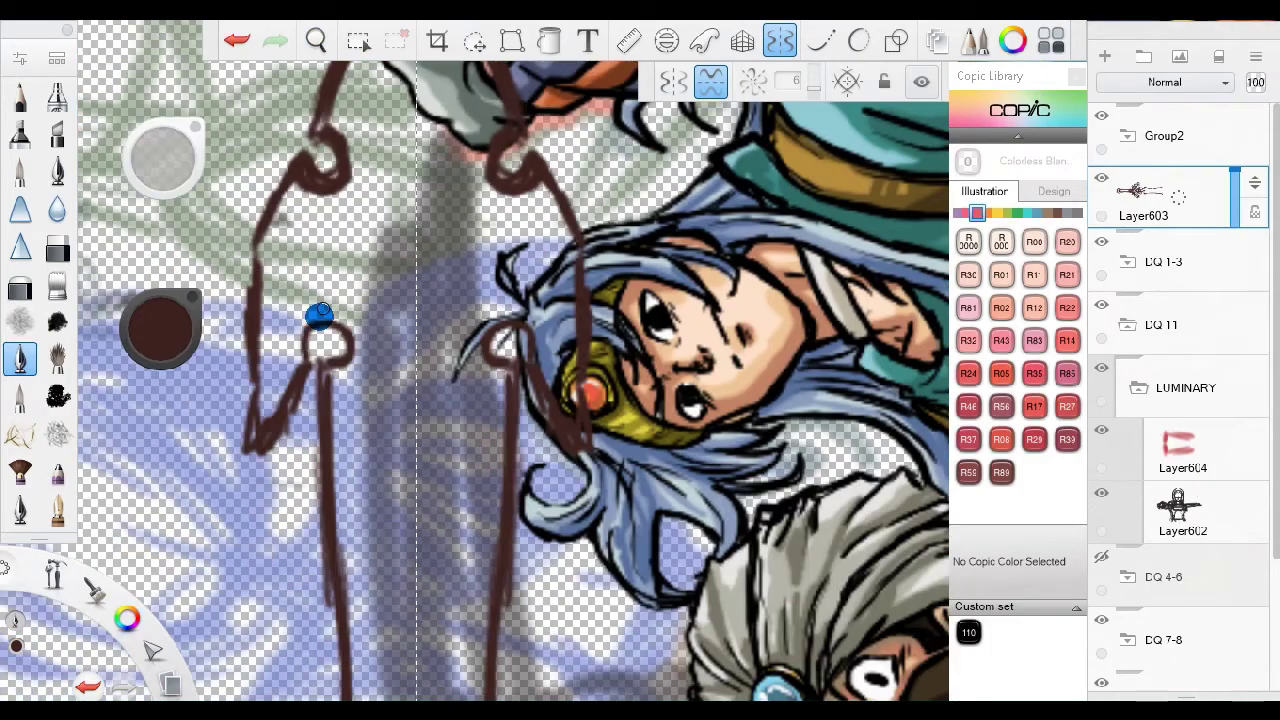
Add inner contour lines to the blade's tapered tip and fill the curled notches at its base.
scroll(375, 114, "up", 5)
mouse_move(395, 90)
left_mouse_down()
mouse_move(310, 321)
mouse_move(388, 207)
mouse_move(340, 354)
mouse_move(290, 392)
left_mouse_up()
key("space")
mouse_move(313, 333)
left_mouse_down()
mouse_move(355, 385)
mouse_move(345, 297)
left_mouse_up()
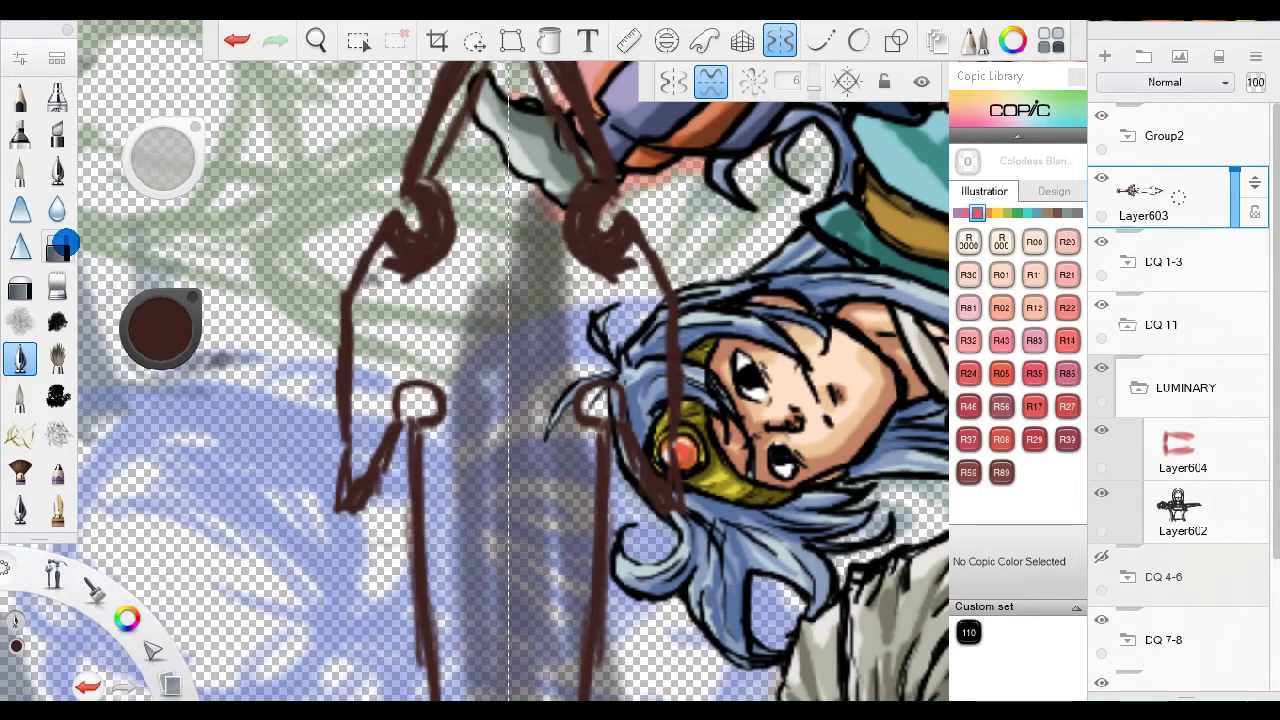
Erase the side barb outlines and redraw them as filled, outward-pointing barbs with double-lined blade edges.
left_click(57, 245)
left_click_drag(345, 500, 407, 250)
mouse_move(419, 186)
left_mouse_down()
mouse_move(420, 405)
mouse_move(370, 380)
left_mouse_up()
mouse_move(420, 190)
left_mouse_down()
mouse_move(407, 423)
mouse_move(348, 202)
mouse_move(343, 388)
left_mouse_up()
left_click_drag(312, 225, 345, 540)
mouse_move(390, 295)
left_mouse_down()
mouse_move(389, 456)
mouse_move(414, 400)
left_mouse_up()
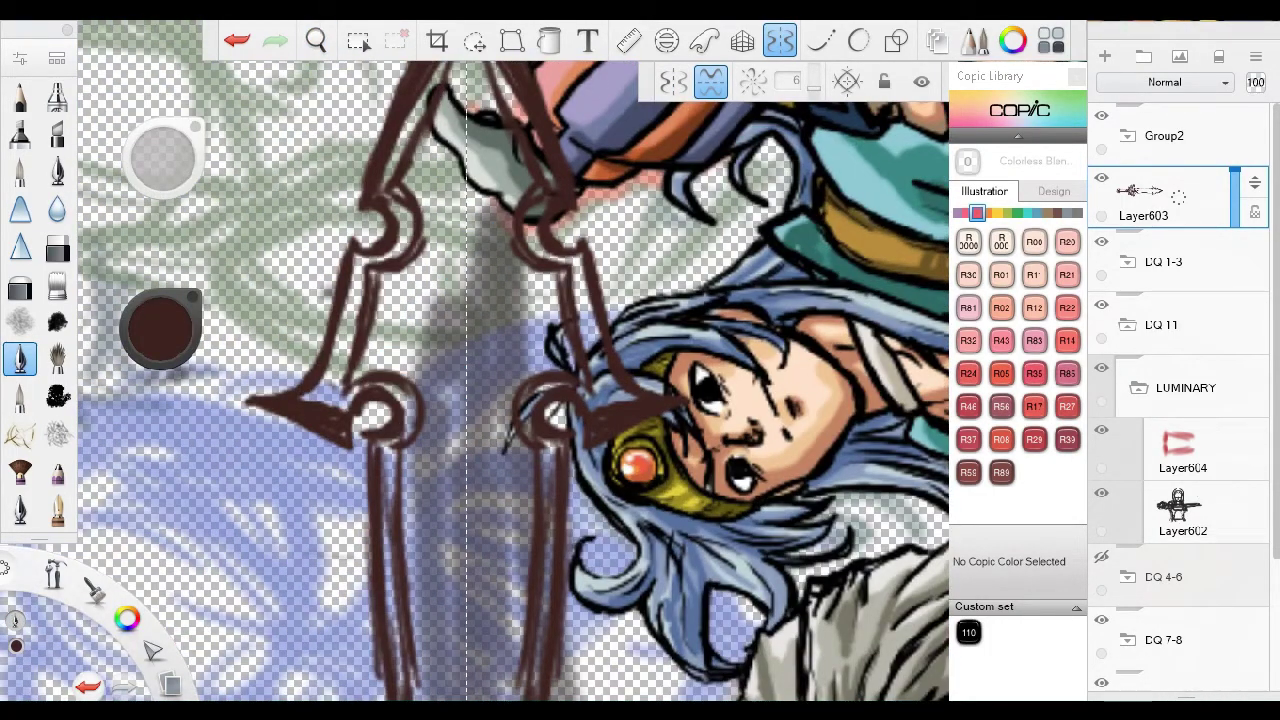
Draw the diamond ornament inside the blade tip and the central groove running down the blade.
scroll(414, 400, "up", 2)
left_click_drag(420, 320, 329, 319)
left_click_drag(344, 256, 377, 163)
mouse_move(340, 349)
left_mouse_down()
mouse_move(308, 402)
mouse_move(330, 393)
mouse_move(307, 449)
mouse_move(367, 400)
mouse_move(416, 500)
left_mouse_up()
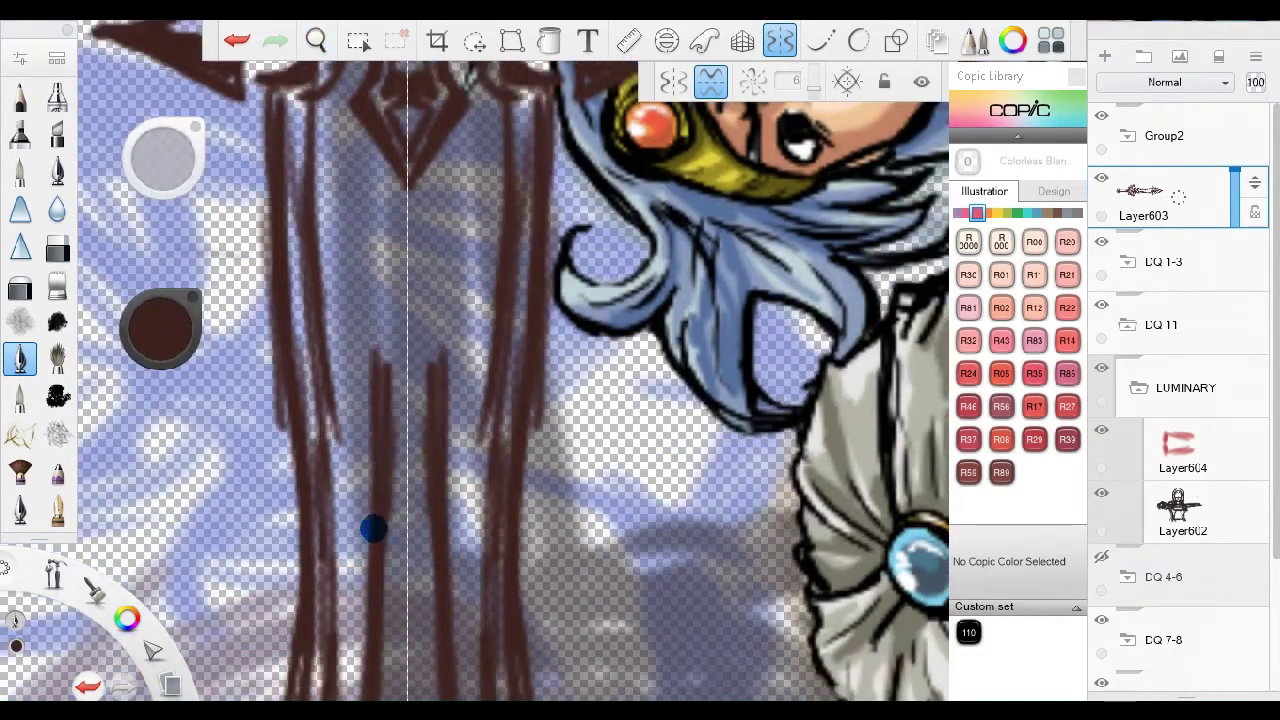
left_click_drag(371, 528, 400, 215)
Hide the finished sword on Layer603 and switch to the violet Copic palette for drawing on Layer604.
scroll(562, 303, "down", 5)
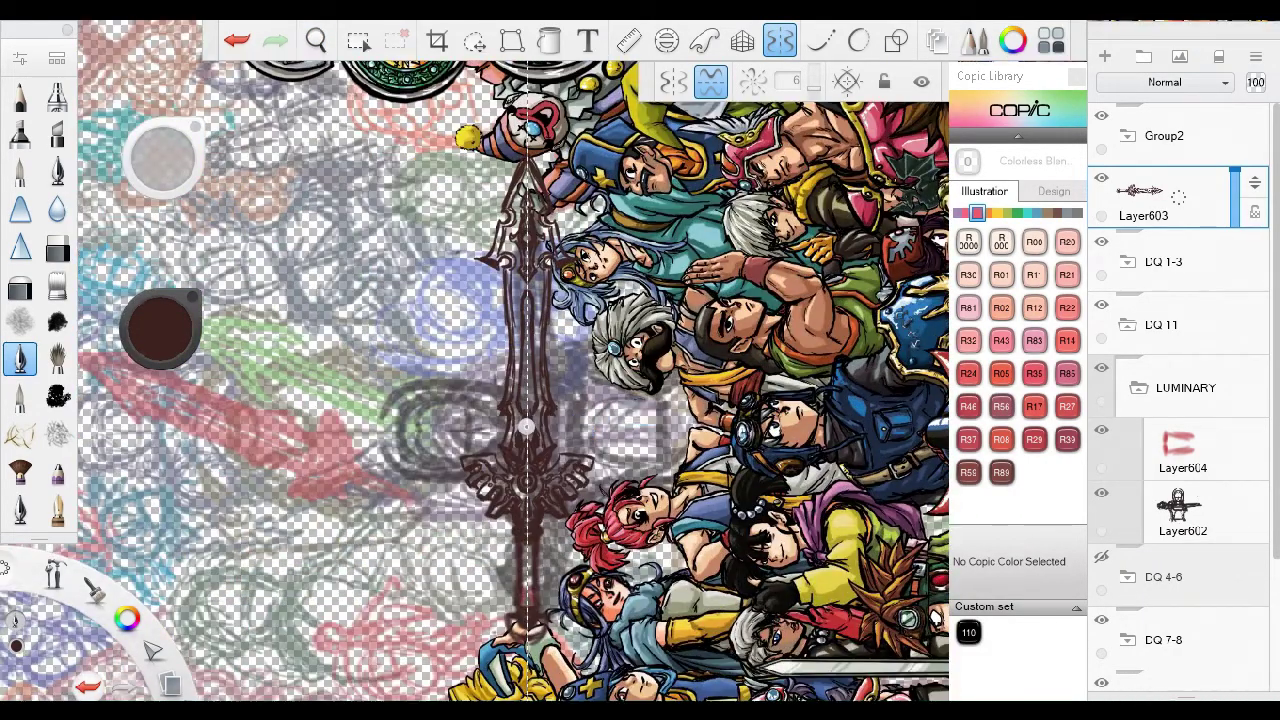
key("Home")
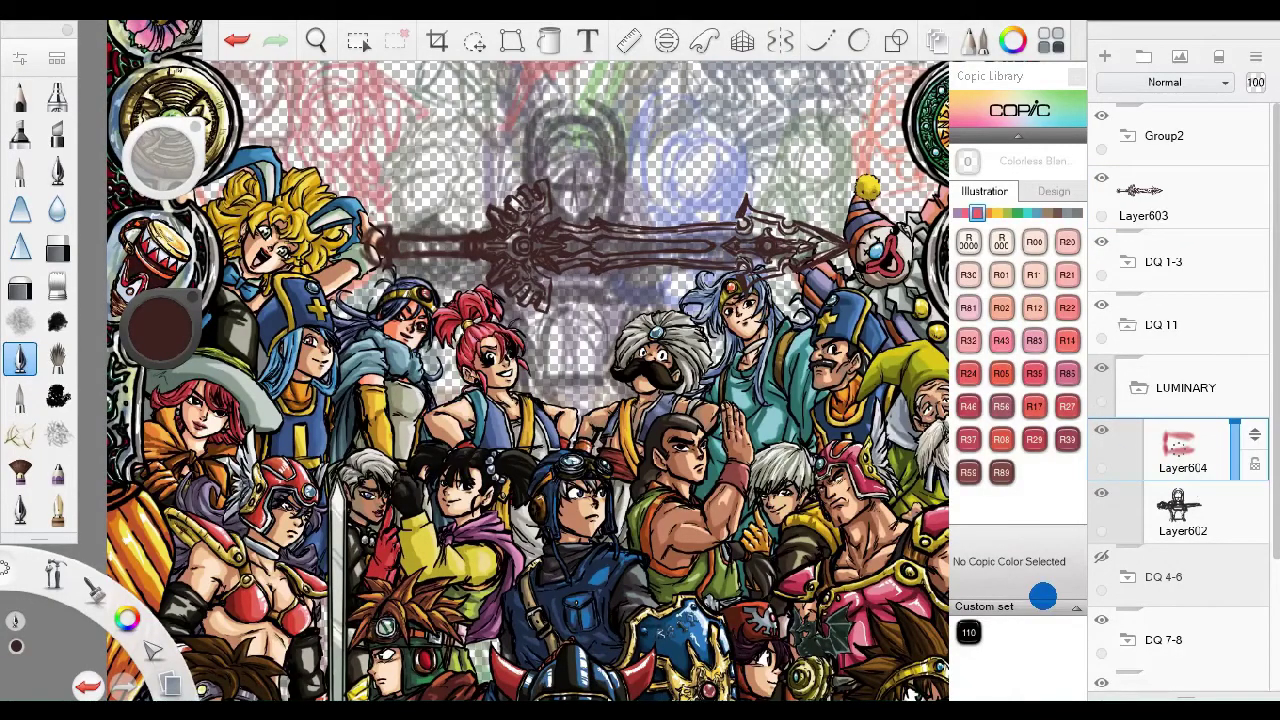
left_click(1101, 178)
left_click(957, 213)
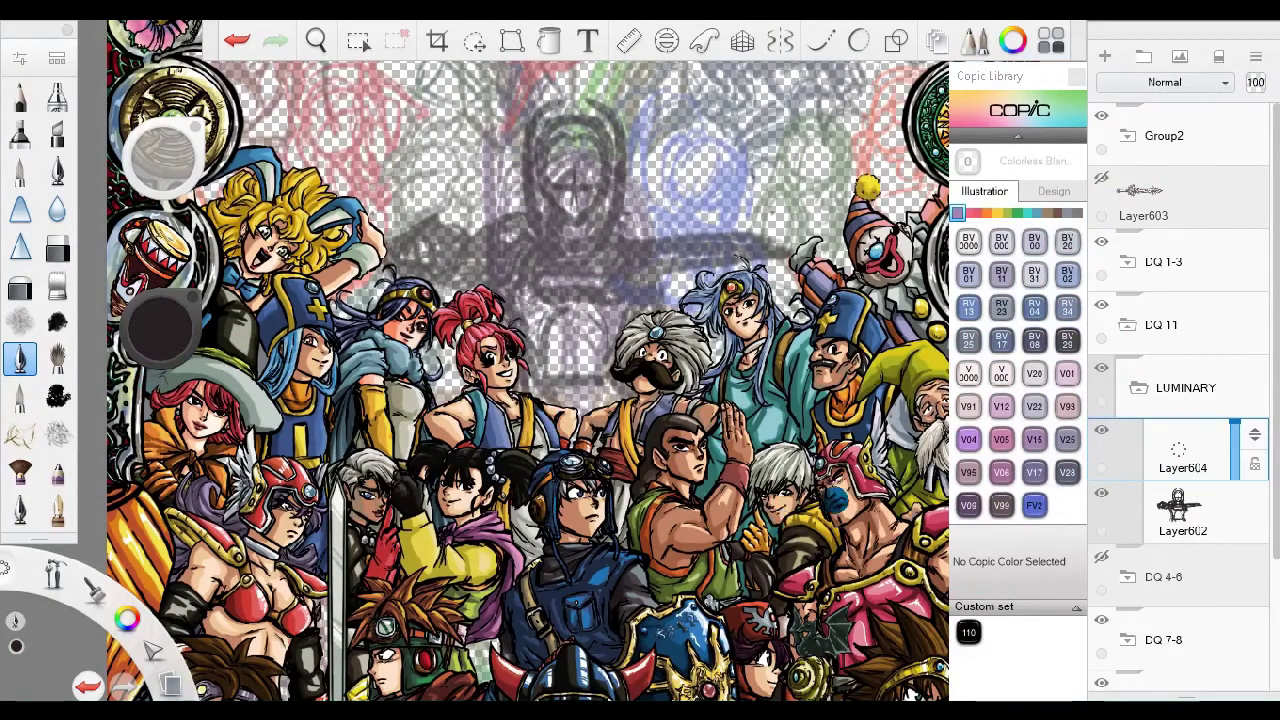
Examine the finished characters and dragon emblem elsewhere in the illustration.
scroll(550, 250, "up", 3)
scroll(550, 250, "down", 5)
scroll(550, 250, "up", 8)
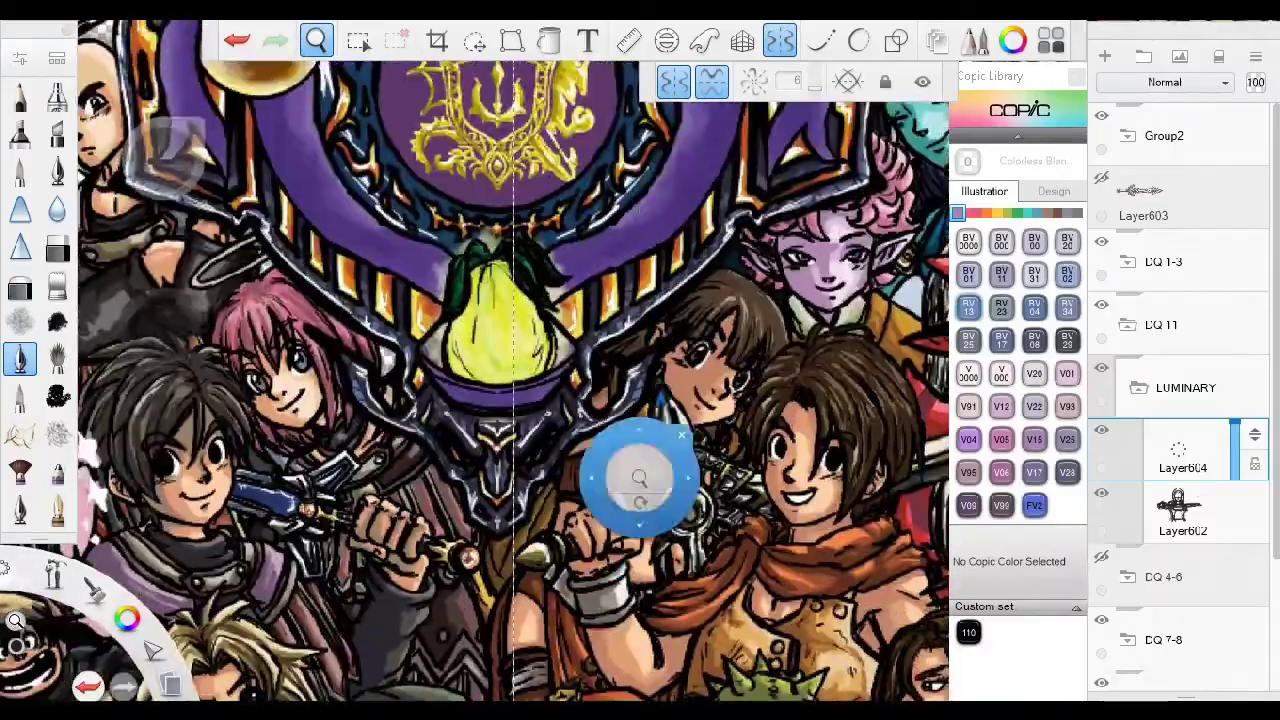
scroll(550, 250, "down", 4)
scroll(506, 591, "up", 6)
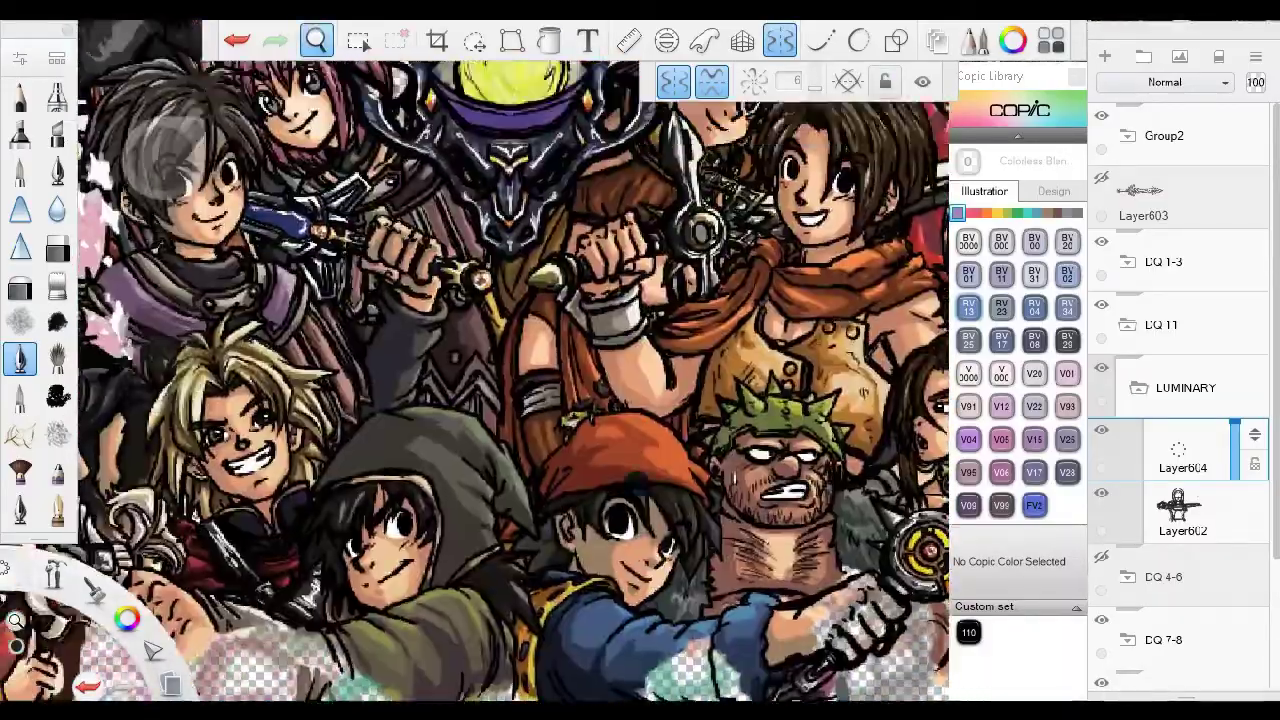
scroll(460, 503, "down", 4)
scroll(460, 567, "up", 5)
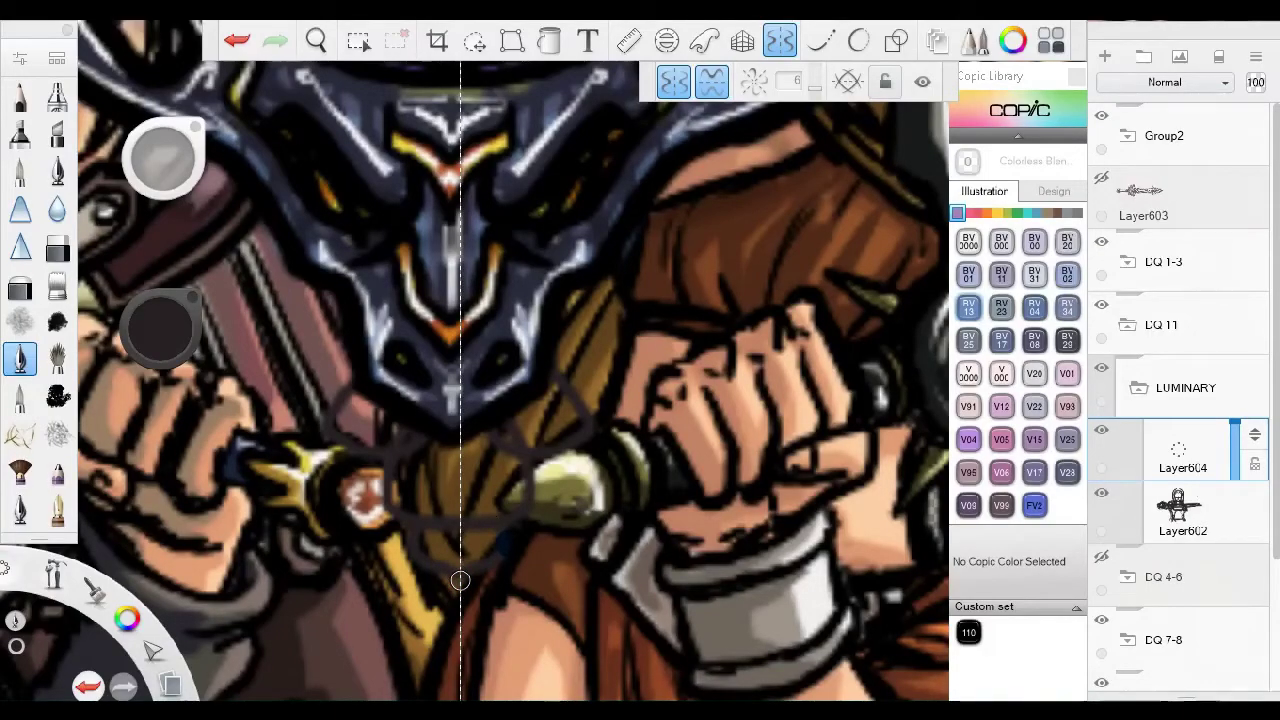
Ink the character's centre-parted hair, side locks and chin on Layer604 with vertical-axis mirror symmetry.
scroll(460, 580, "down", 4)
scroll(386, 363, "up", 6)
mouse_move(372, 302)
left_mouse_down()
mouse_move(409, 437)
mouse_move(518, 515)
left_mouse_up()
mouse_move(490, 178)
left_mouse_down()
mouse_move(462, 170)
mouse_move(423, 320)
mouse_move(360, 320)
left_mouse_up()
scroll(337, 320, "up", 2)
mouse_move(310, 380)
left_mouse_down()
mouse_move(506, 153)
mouse_move(443, 309)
mouse_move(374, 297)
left_mouse_up()
scroll(420, 300, "up", 3)
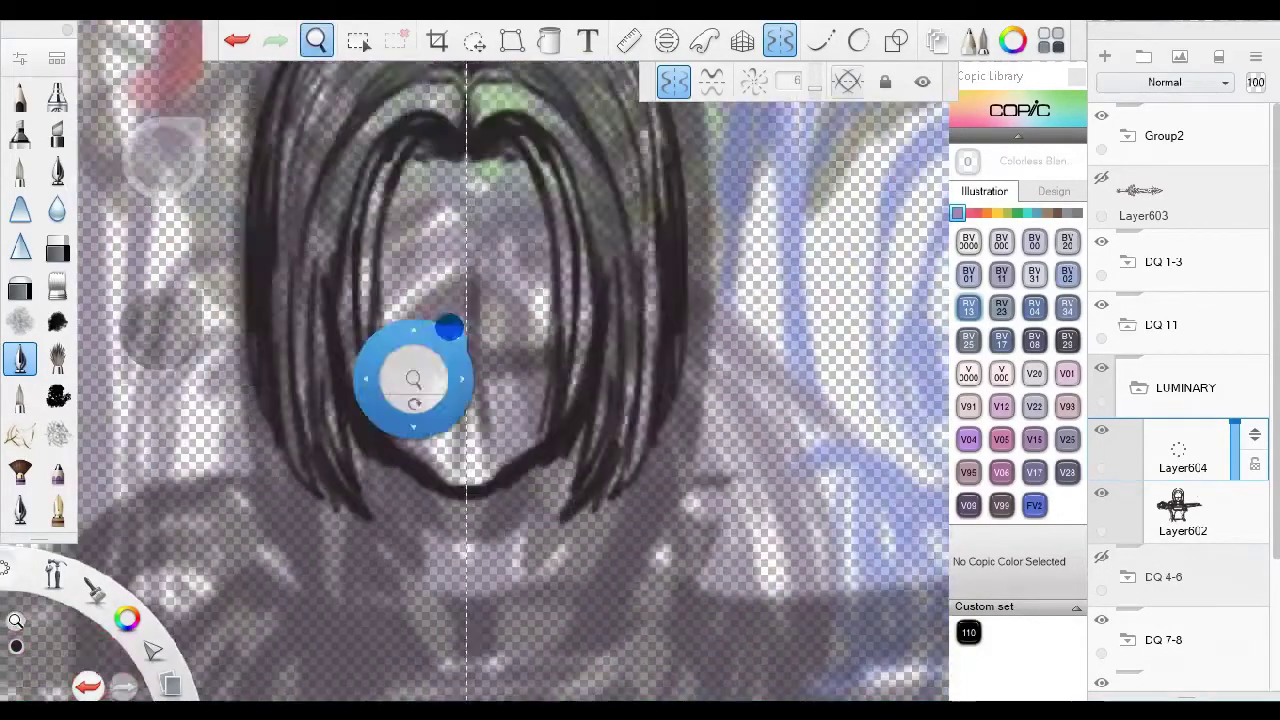
Ink the mirrored face with angry brows, eyes, nose and a stern closed mouth.
left_click_drag(465, 440, 440, 434)
scroll(465, 440, "up", 2)
mouse_move(352, 230)
left_mouse_down()
mouse_move(385, 262)
mouse_move(485, 291)
mouse_move(355, 346)
mouse_move(425, 368)
mouse_move(426, 330)
left_mouse_up()
scroll(449, 409, "down", 3)
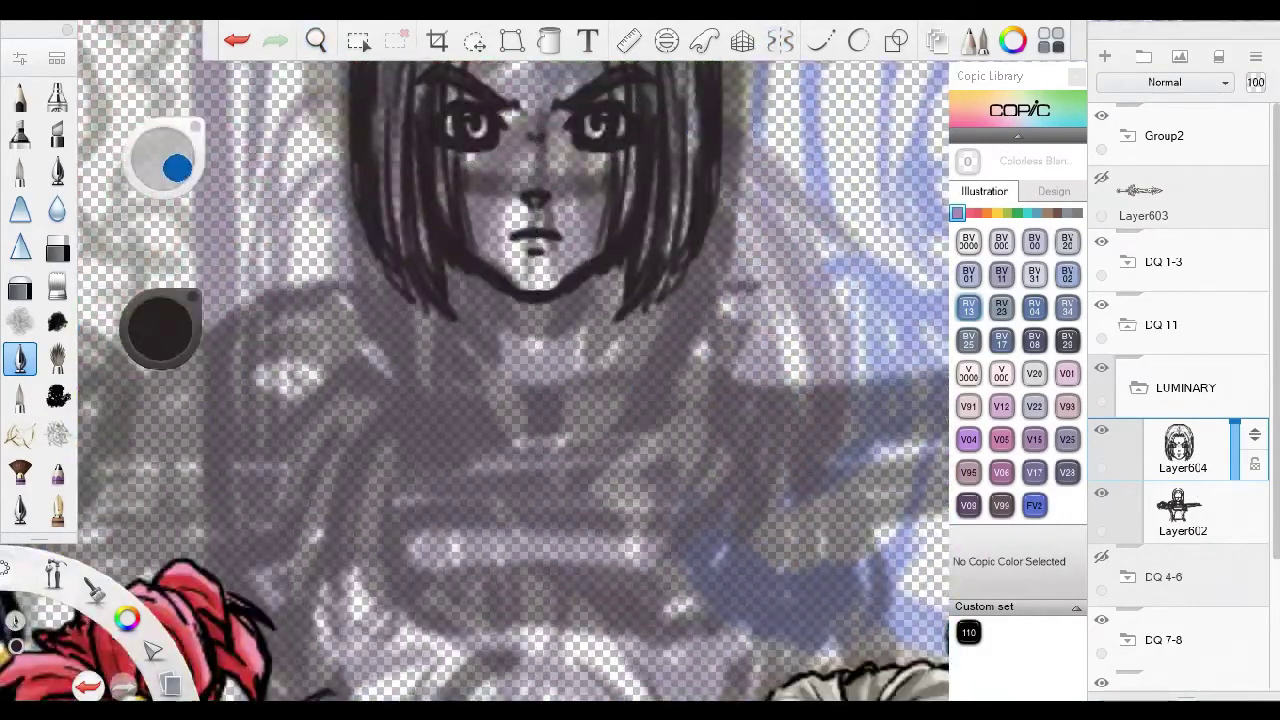
Ink the collar, shoulders and short vest with its central strip freehand, without symmetry.
scroll(602, 268, "up", 2)
left_click_drag(411, 248, 433, 273)
mouse_move(427, 318)
left_mouse_down()
mouse_move(485, 381)
mouse_move(615, 321)
mouse_move(580, 397)
mouse_move(619, 307)
mouse_move(483, 291)
mouse_move(518, 293)
mouse_move(714, 205)
mouse_move(665, 220)
mouse_move(705, 324)
mouse_move(686, 365)
mouse_move(393, 149)
mouse_move(536, 194)
left_mouse_up()
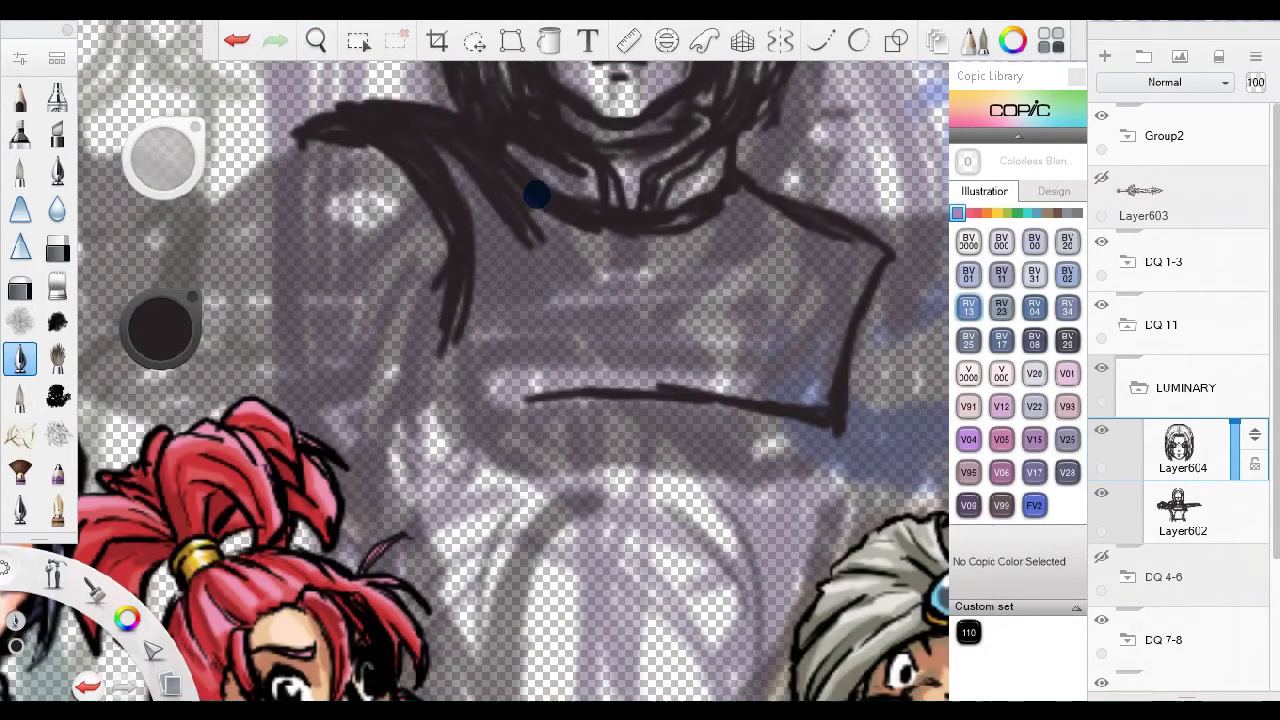
mouse_move(630, 228)
left_mouse_down()
mouse_move(551, 209)
mouse_move(674, 200)
mouse_move(313, 344)
mouse_move(375, 284)
mouse_move(537, 201)
left_mouse_up()
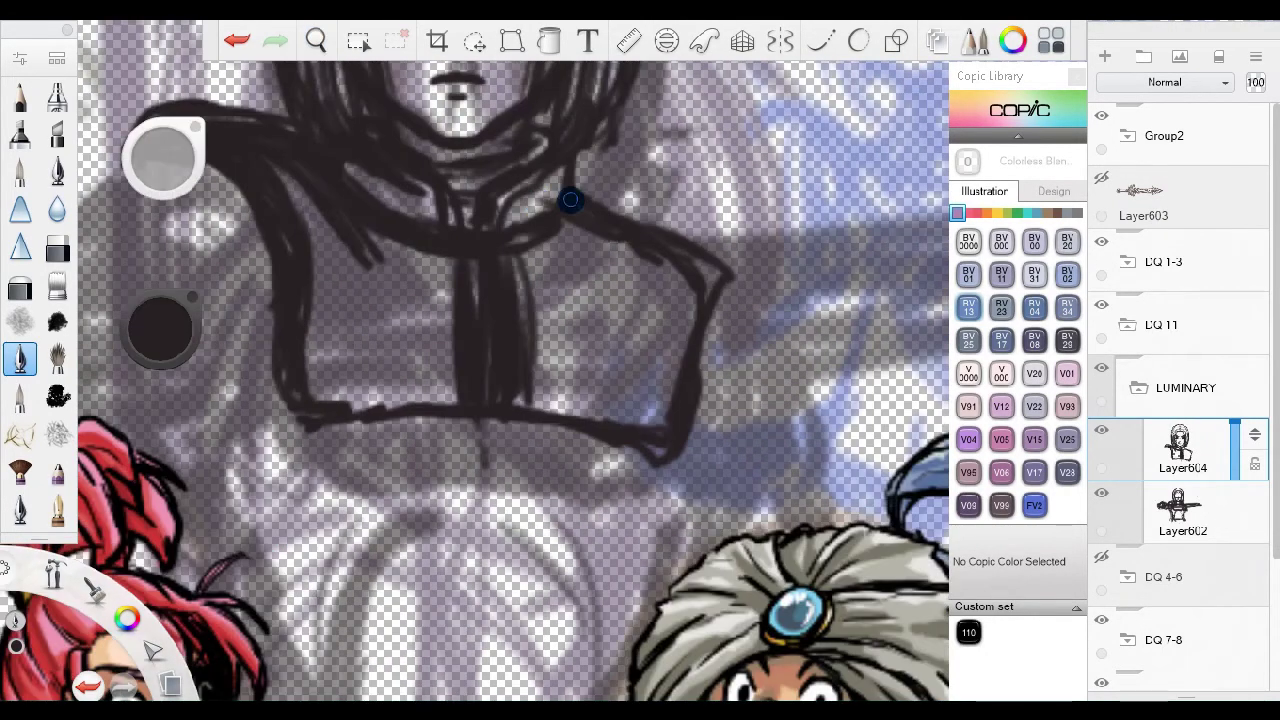
Sketch the lower torso below the vest on Layer604, with waist contours, central seam, flanking vertical strips and a folded belt.
mouse_move(680, 341)
left_mouse_down()
mouse_move(549, 326)
mouse_move(571, 365)
left_mouse_up()
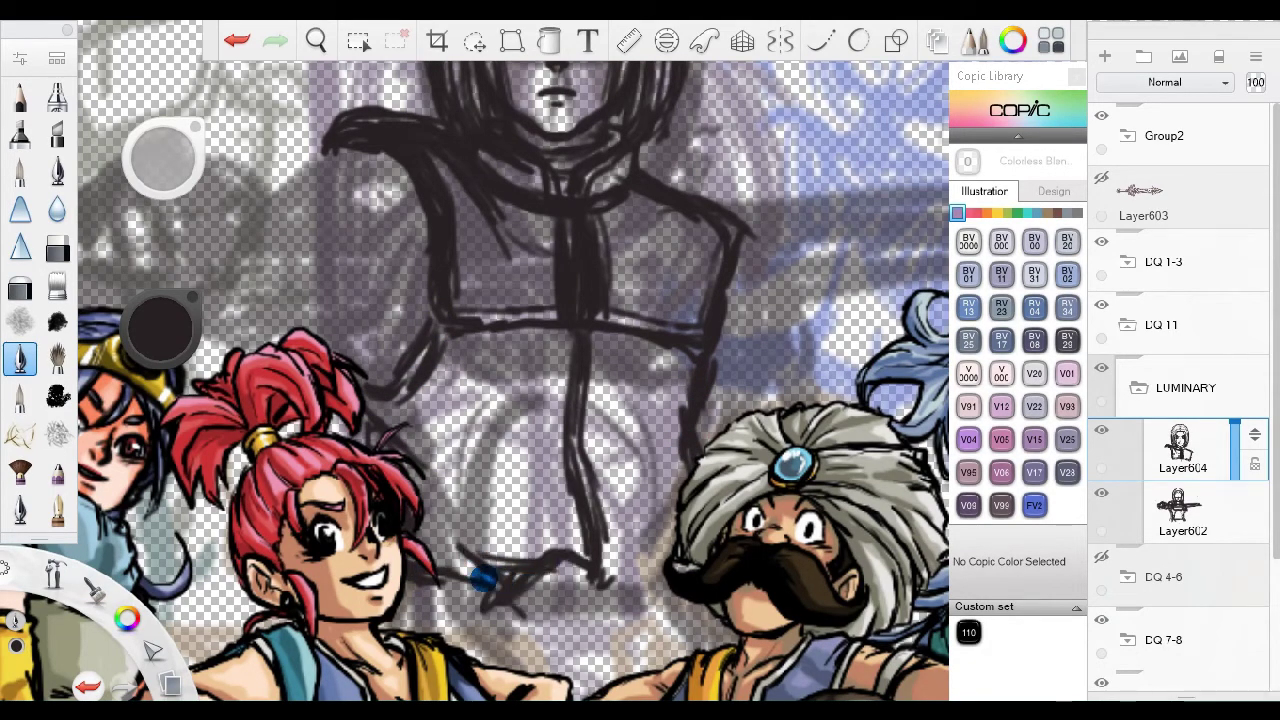
left_click_drag(604, 594, 652, 553)
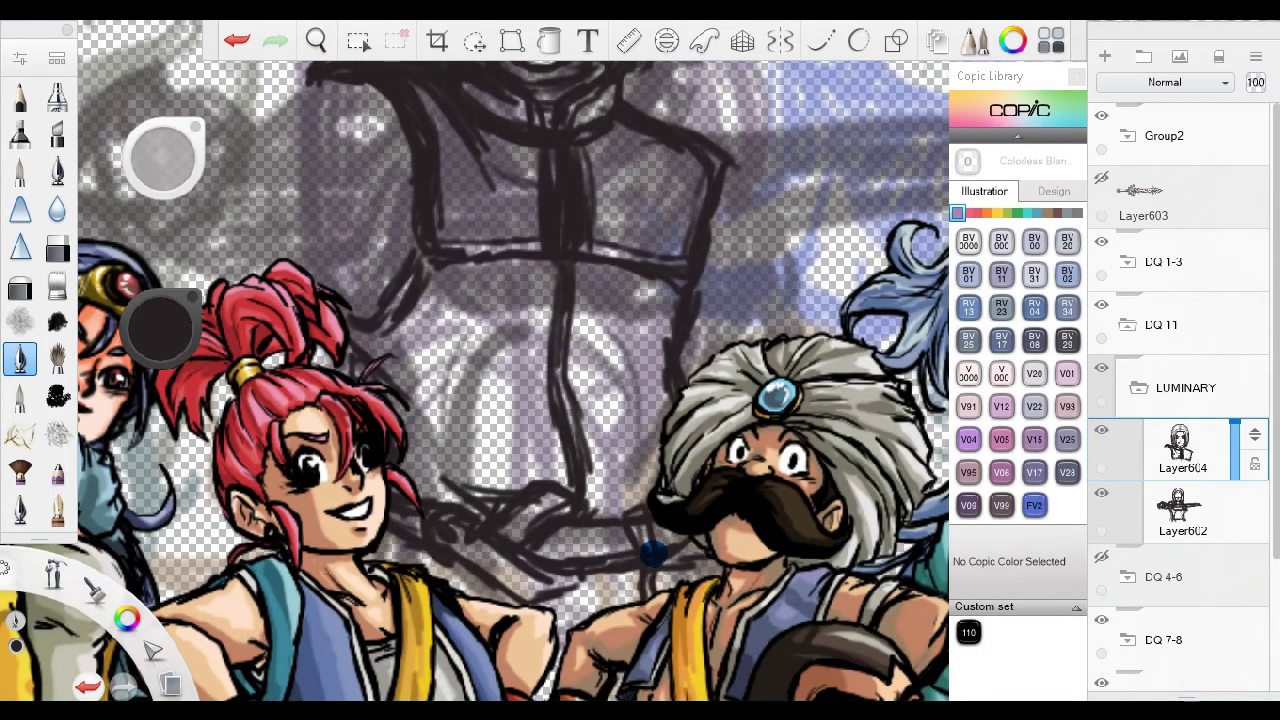
left_click_drag(594, 511, 618, 319)
left_click_drag(352, 392, 593, 456)
left_click_drag(651, 396, 688, 326)
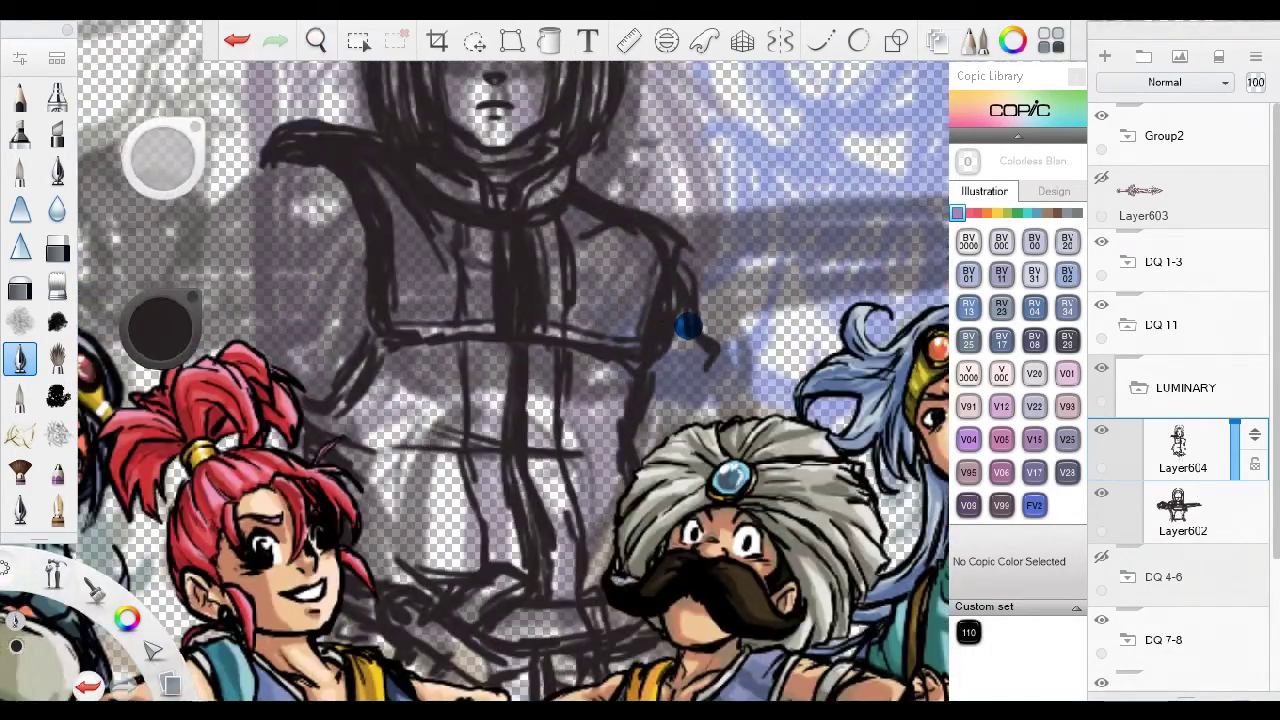
Sketch the outstretched arm with its wrinkled sleeve and a clenched fist, plus the folds around the shoulder.
mouse_move(316, 430)
left_mouse_down()
mouse_move(486, 523)
mouse_move(443, 340)
mouse_move(403, 293)
left_mouse_up()
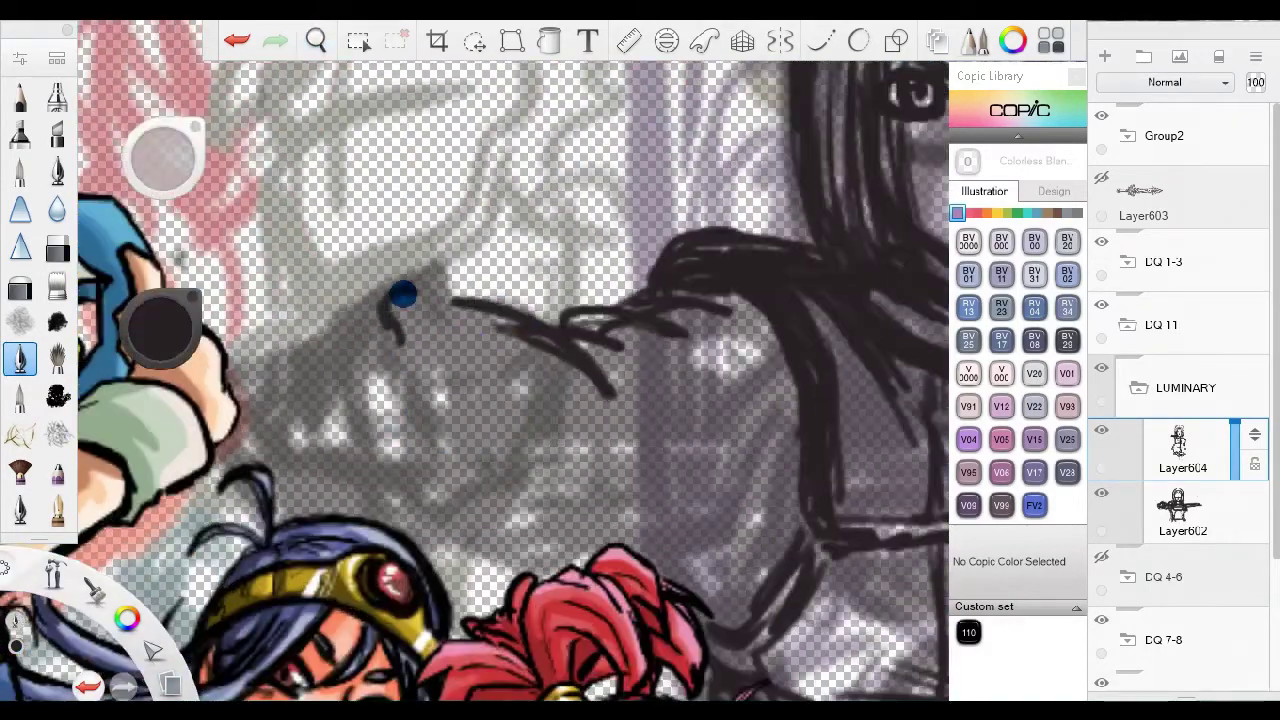
mouse_move(516, 410)
left_mouse_down()
mouse_move(331, 309)
mouse_move(466, 406)
mouse_move(269, 343)
mouse_move(518, 428)
mouse_move(720, 311)
mouse_move(560, 300)
mouse_move(610, 475)
mouse_move(520, 463)
mouse_move(537, 354)
mouse_move(503, 267)
mouse_move(571, 277)
mouse_move(563, 509)
mouse_move(529, 386)
mouse_move(698, 428)
mouse_move(631, 317)
mouse_move(553, 412)
mouse_move(729, 491)
mouse_move(480, 414)
mouse_move(221, 441)
left_mouse_up()
key("space")
key("space")
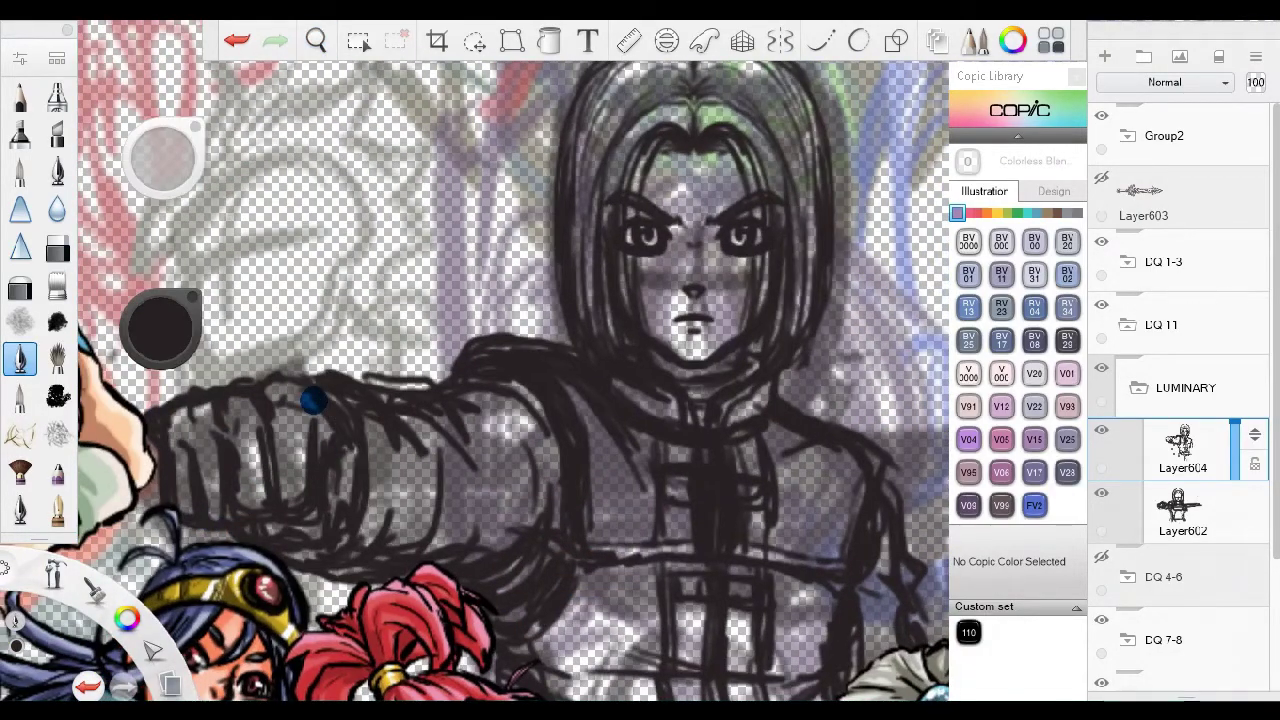
left_click_drag(313, 401, 801, 412)
Show the Layer603 sword sketch over the figure and clean up the Layer604 sketch lines around the sword's guard.
left_click(1100, 185)
mouse_move(600, 420)
left_mouse_down()
mouse_move(694, 414)
mouse_move(680, 420)
left_mouse_up()
left_click(1178, 197)
left_click(474, 40)
left_click_drag(470, 320, 466, 329)
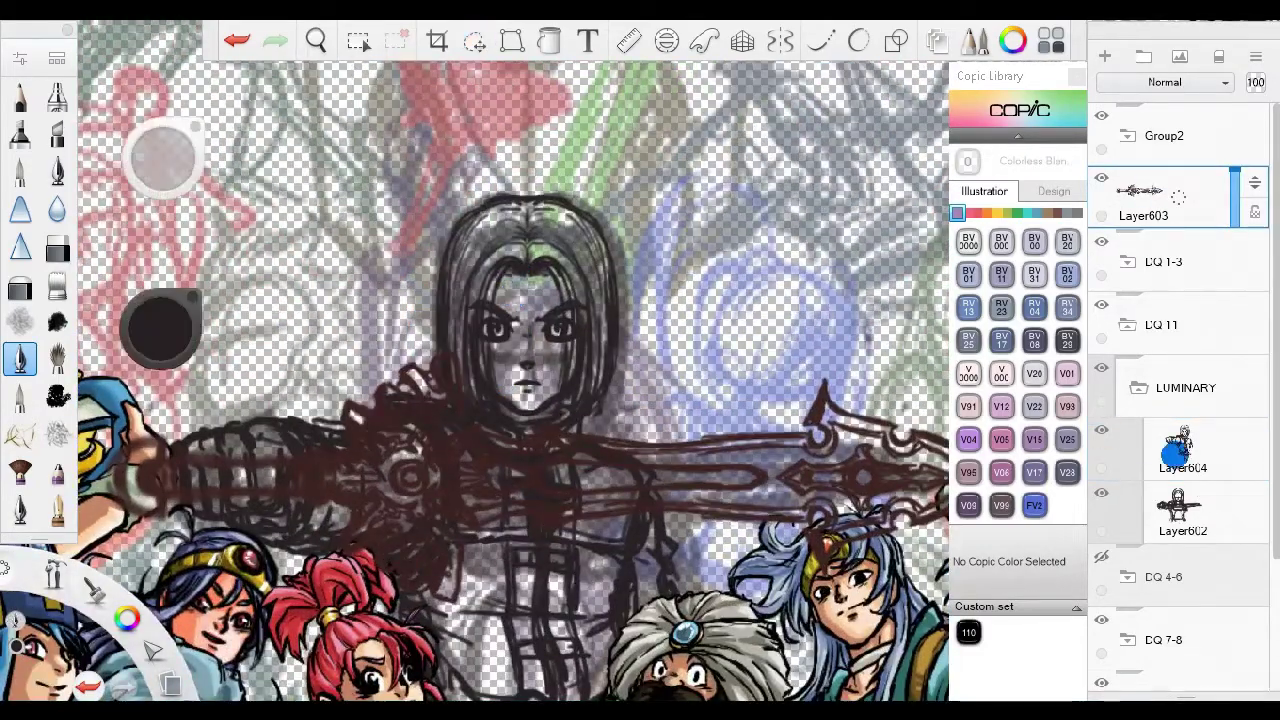
scroll(437, 450, "up", 3)
left_click_drag(385, 570, 354, 398)
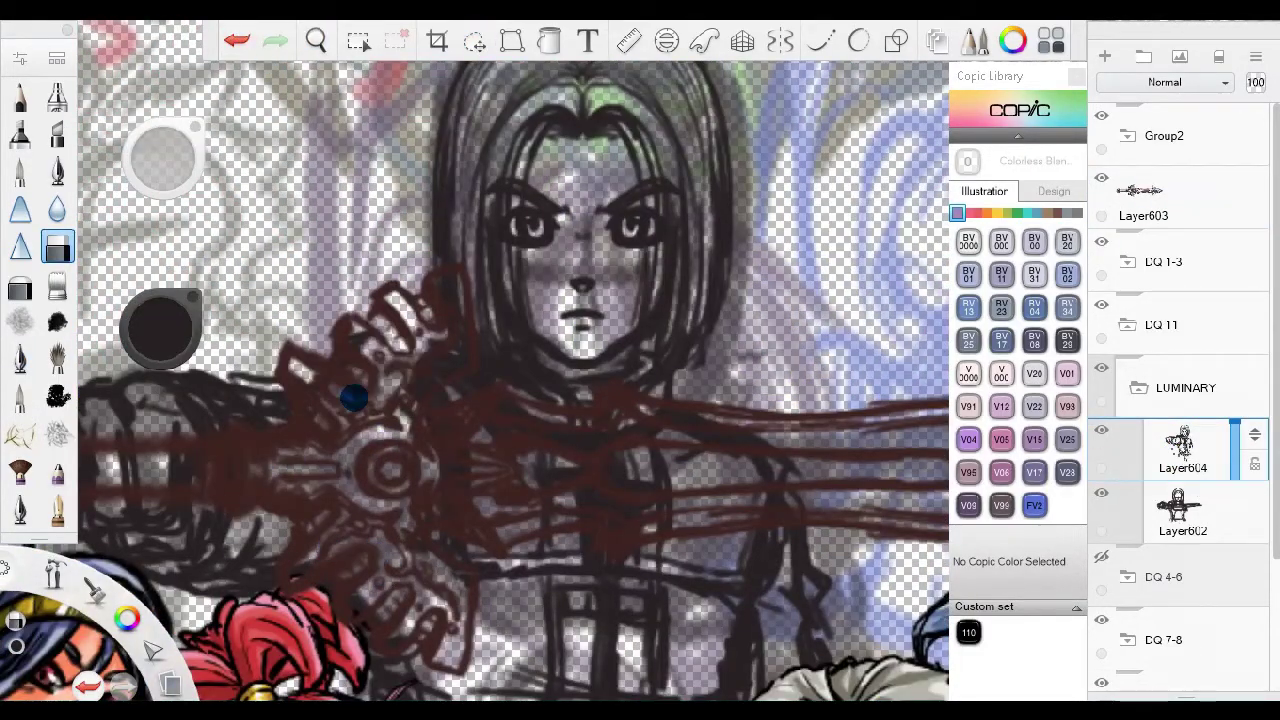
left_click_drag(445, 482, 386, 457)
Erase the part of the Layer603 sword grip that covers the clenched fist, with Layer604 reselected as the working layer.
left_click(1150, 200)
left_click_drag(700, 420, 460, 350)
left_click(1183, 450)
scroll(391, 408, "up", 5)
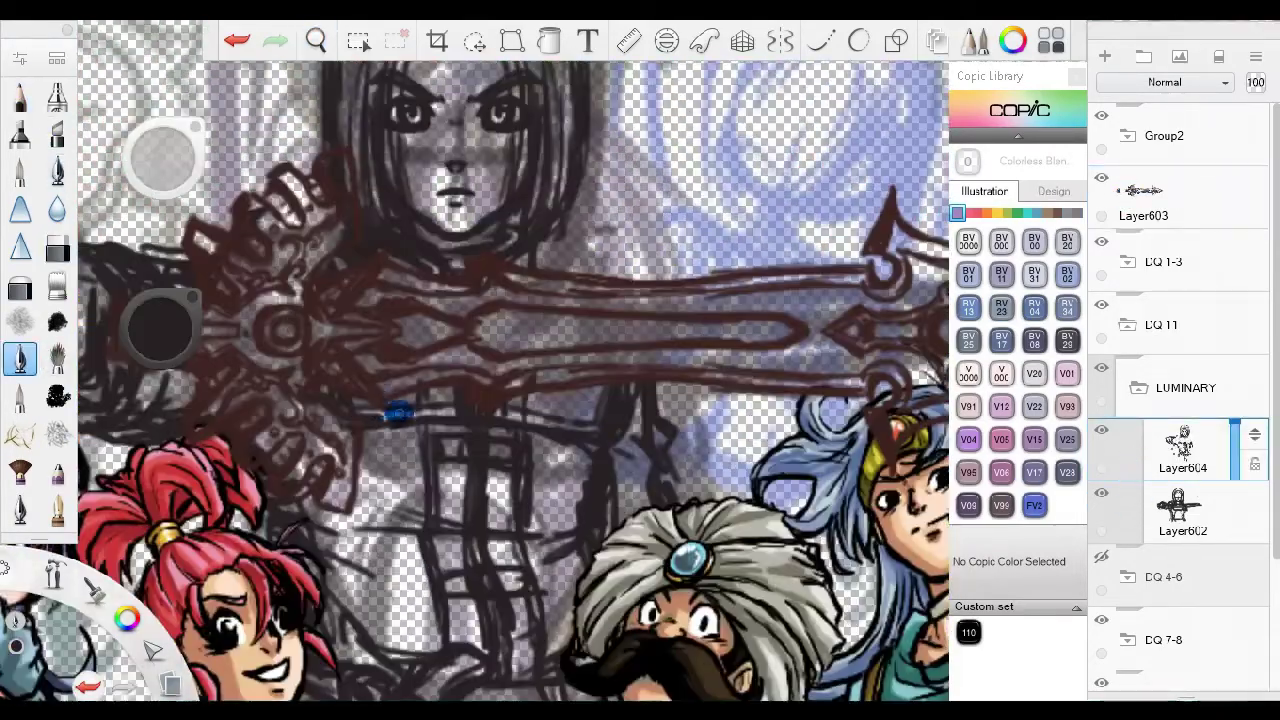
Prepare a new ink layer above Layer604, faded to 52 opacity with Layer602 hidden, using an inking pen in Copic 110 Special Black.
scroll(606, 545, "down", 4)
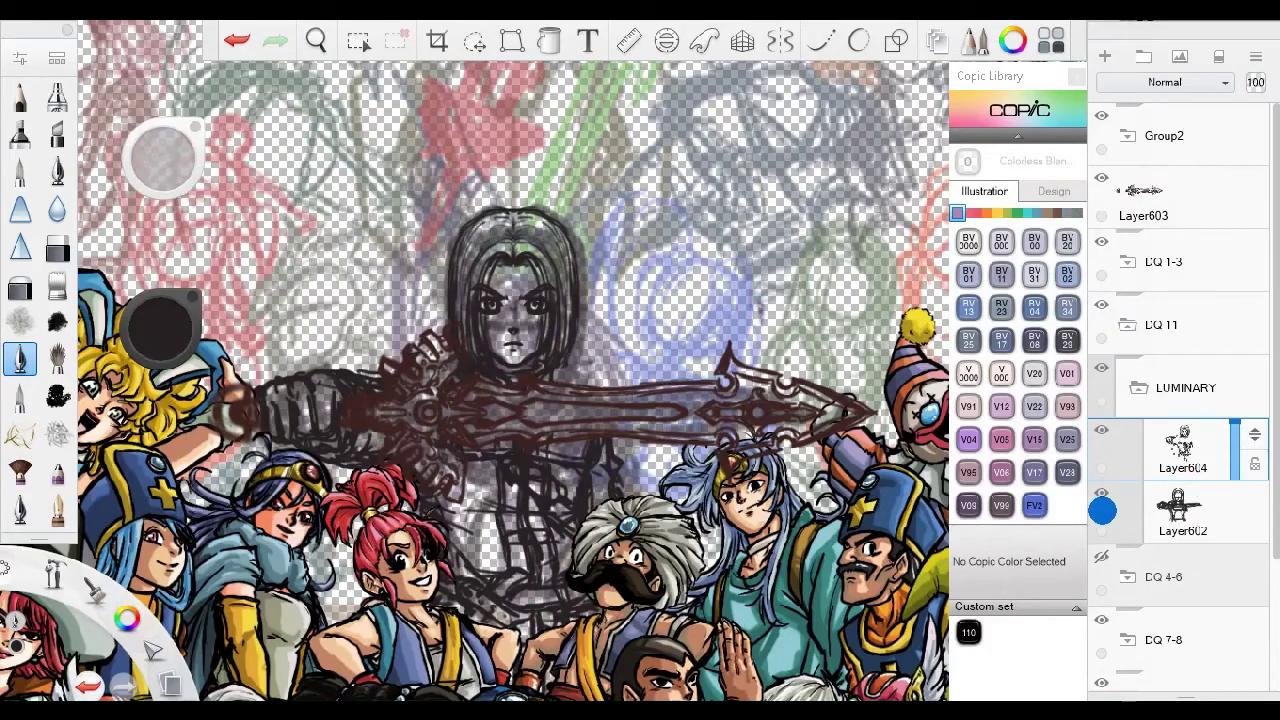
left_click(1101, 492)
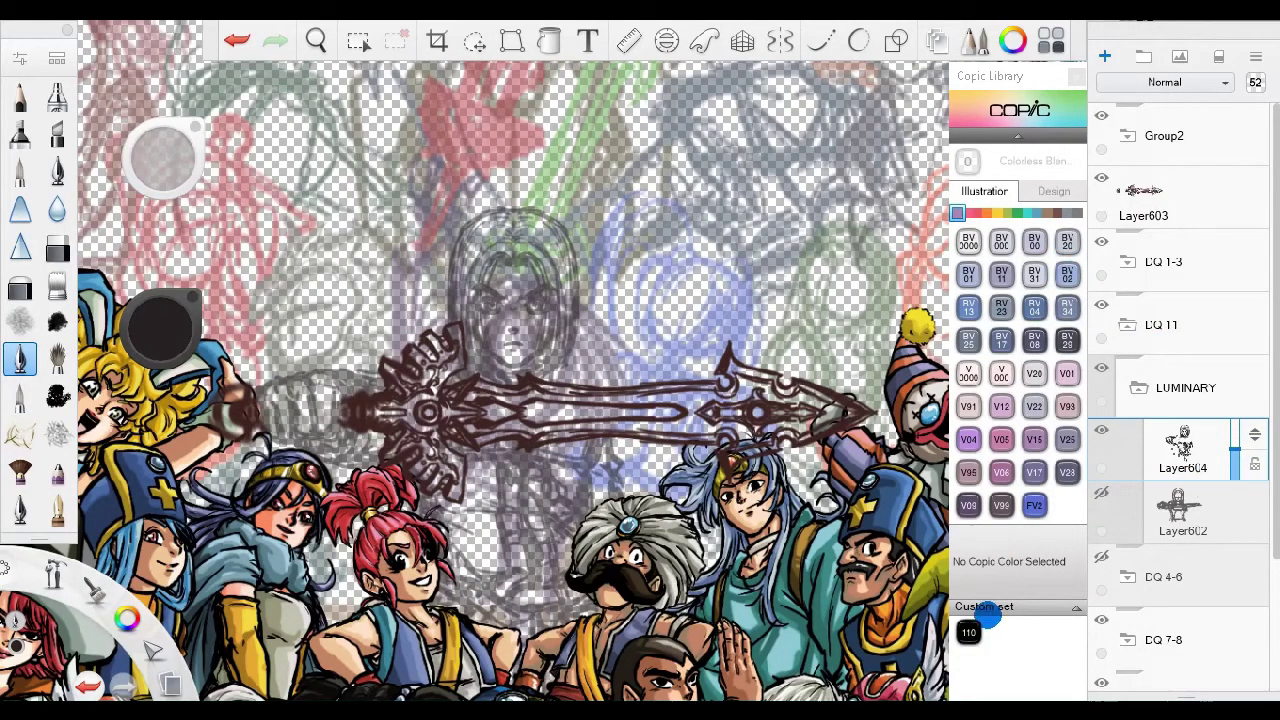
key("ctrl+shift+n")
left_click(970, 632)
left_click(57, 170)
Ink the angry eyebrows, both eye outlines and the short creases between the eyes on Layer605.
scroll(531, 306, "up", 5)
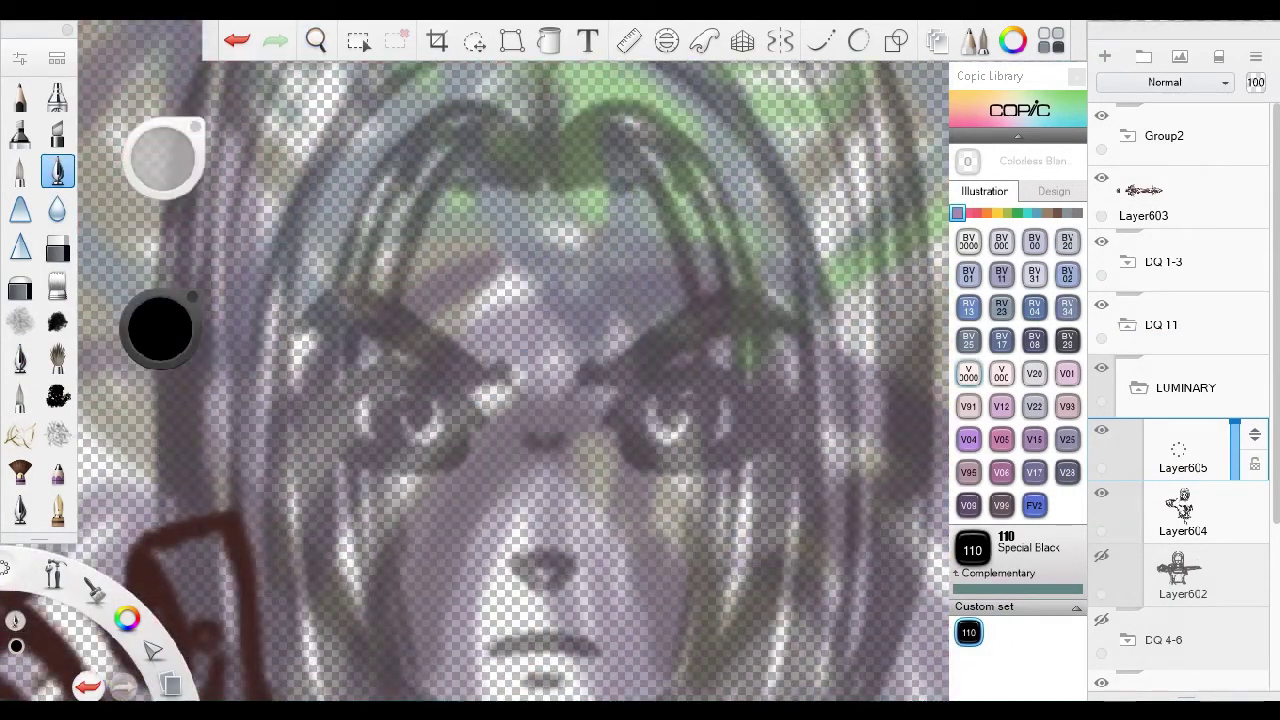
left_click_drag(243, 271, 557, 366)
left_click_drag(86, 186, 431, 291)
mouse_move(600, 300)
left_mouse_down()
mouse_move(719, 234)
mouse_move(646, 369)
left_mouse_up()
scroll(531, 306, "up", 2)
left_click_drag(420, 240, 343, 303)
scroll(445, 253, "up", 2)
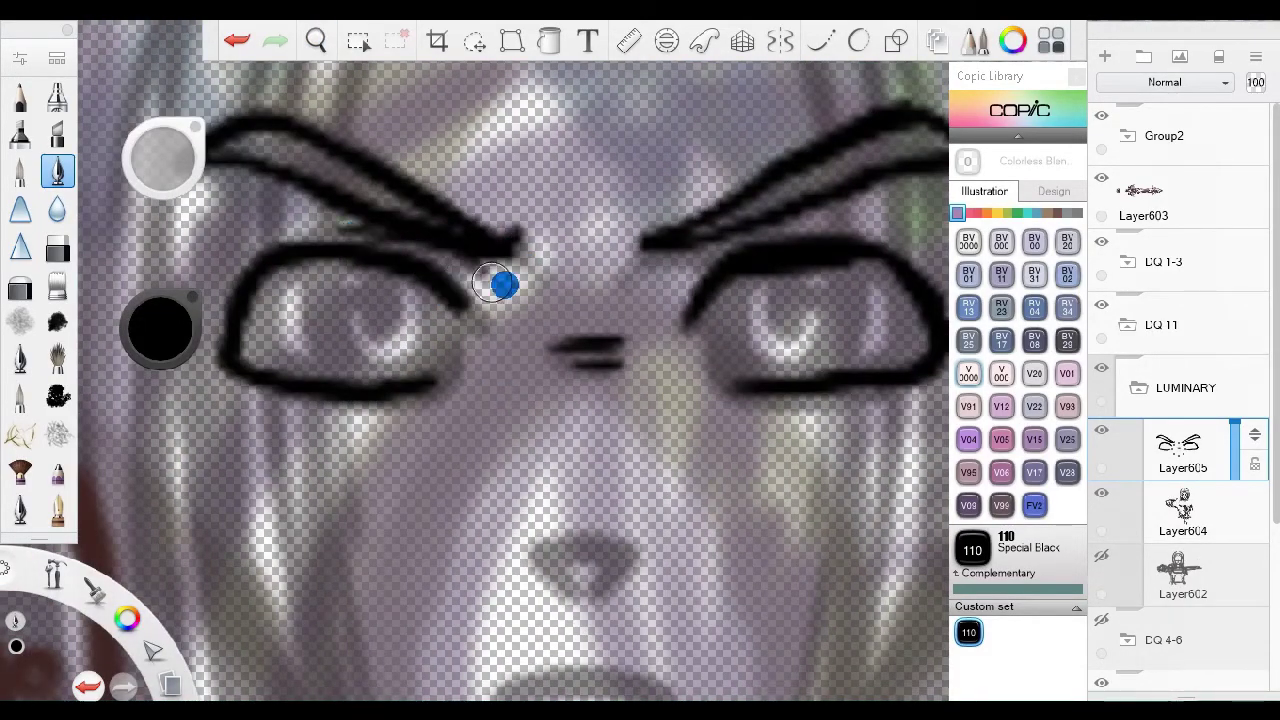
Ink the irises and pupils inside both eyes, and outline the nose and stern mouth.
scroll(350, 233, "up", 1)
mouse_move(563, 329)
left_mouse_down()
mouse_move(626, 286)
mouse_move(600, 270)
left_mouse_up()
scroll(600, 270, "up", 1)
left_click_drag(449, 331, 447, 316)
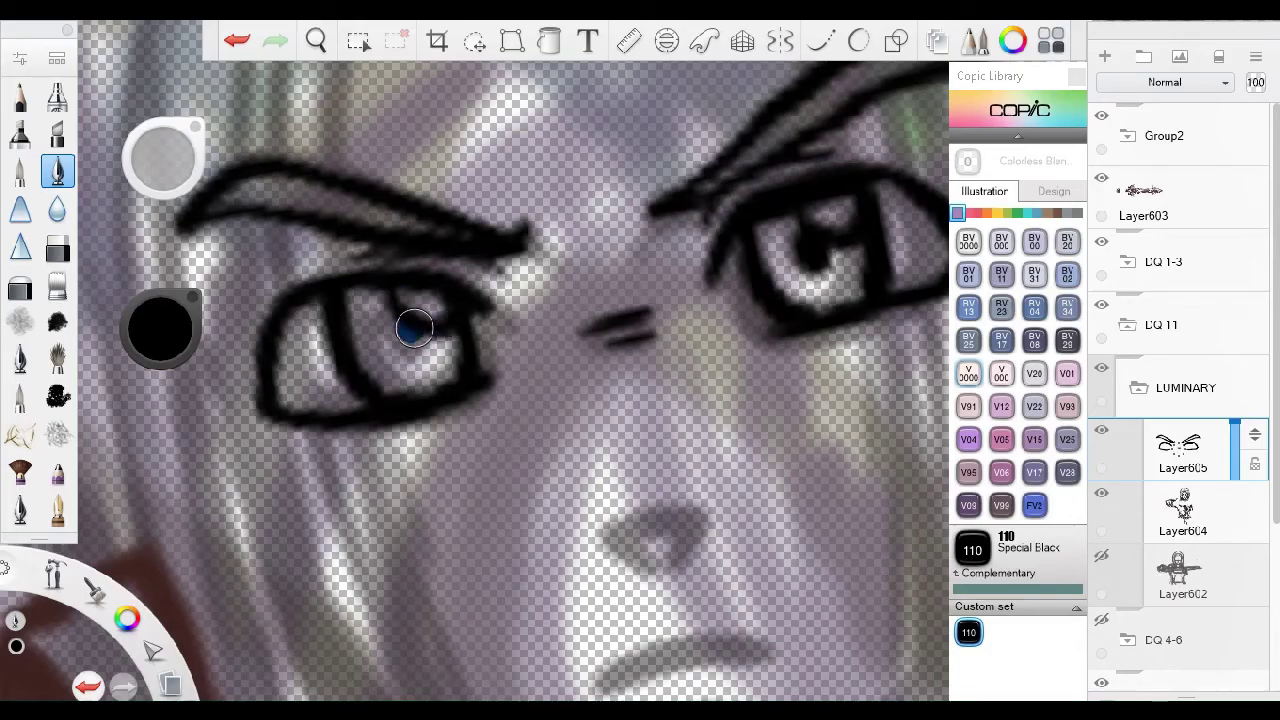
scroll(447, 316, "down", 2)
scroll(491, 457, "down", 3)
scroll(558, 412, "up", 2)
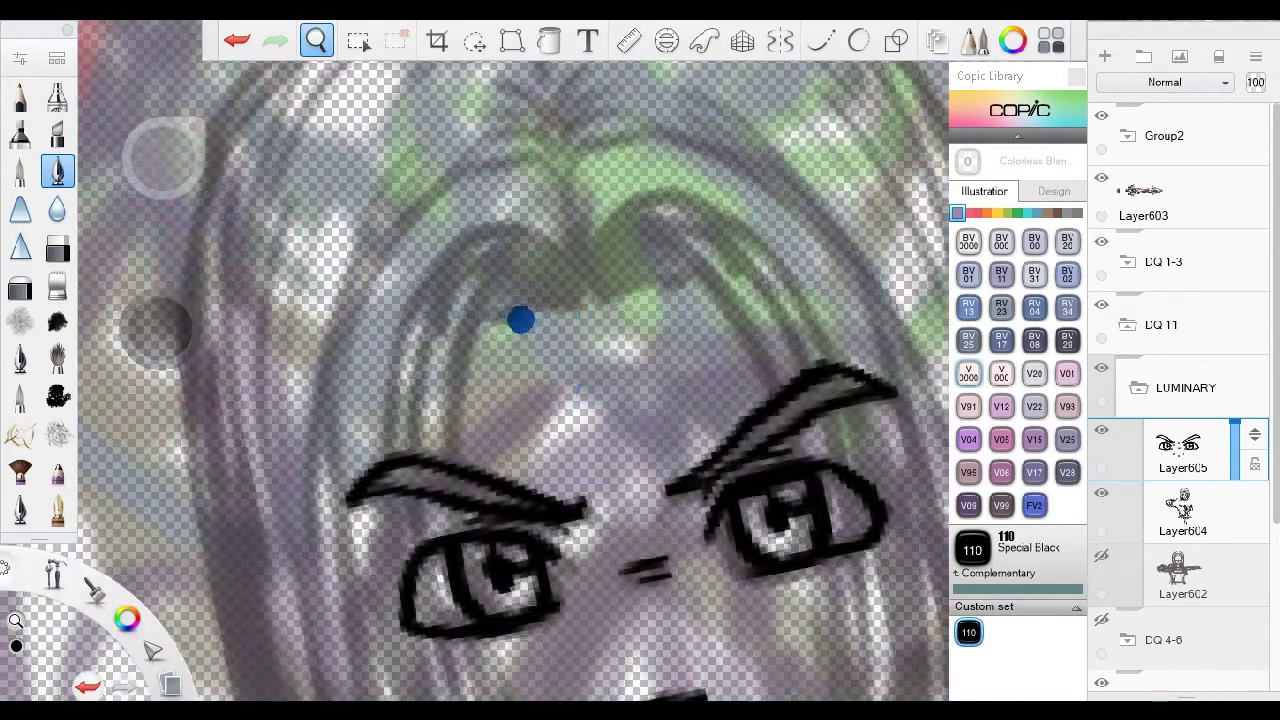
Ink the centre-parted hairline and the long inner locks that frame both sides of the face.
left_click_drag(489, 309, 757, 377)
scroll(757, 377, "up", 1)
left_click_drag(471, 366, 560, 670)
scroll(428, 360, "up", 1)
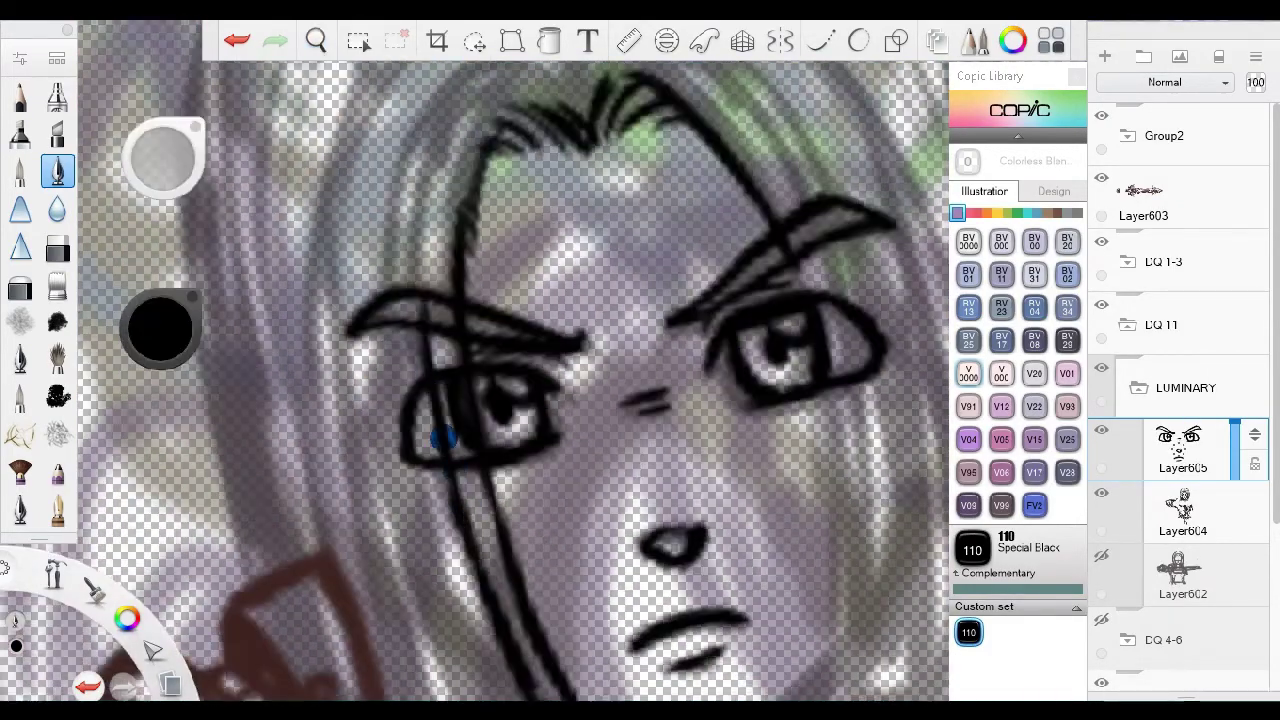
scroll(428, 360, "down", 1)
left_click_drag(591, 149, 674, 457)
scroll(523, 520, "up", 1)
scroll(460, 392, "down", 2)
left_click_drag(461, 393, 545, 603)
Ink the outer silhouette of the hair over the crown and down both sides, with pointed ends.
scroll(410, 548, "down", 1)
left_click_drag(298, 470, 316, 192)
scroll(316, 192, "up", 1)
left_click_drag(356, 248, 510, 207)
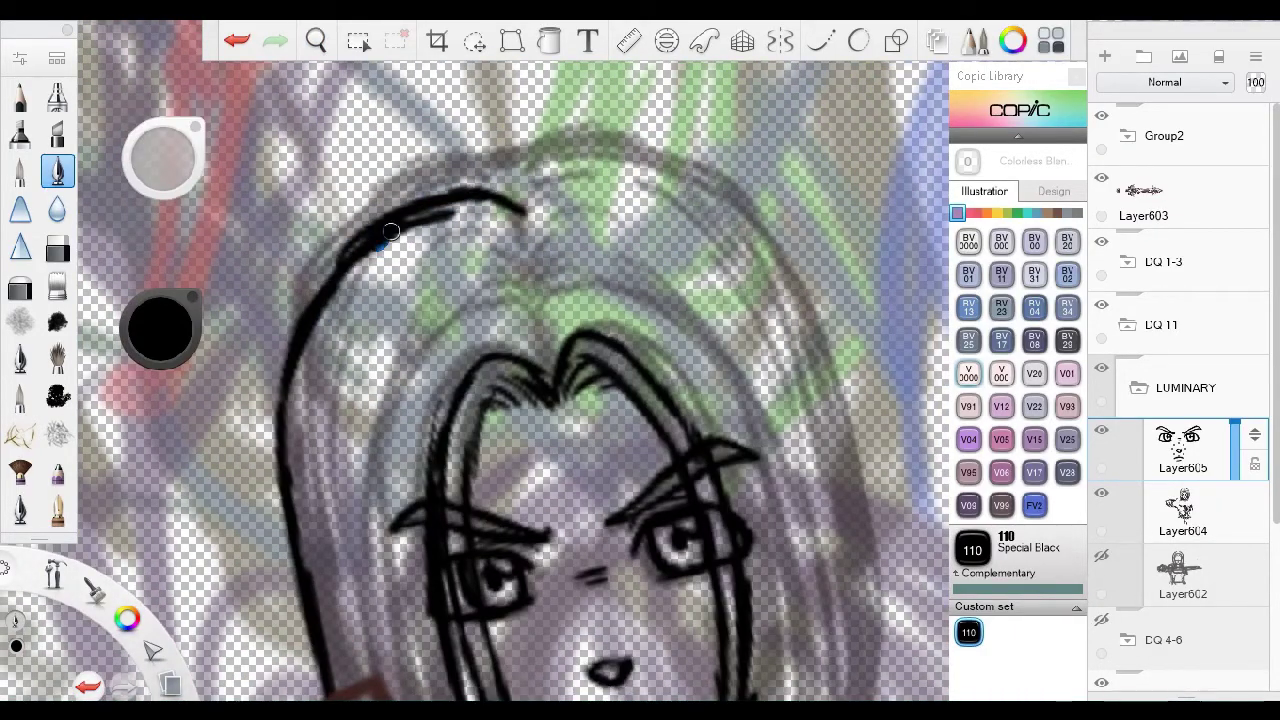
scroll(497, 178, "down", 1)
left_click_drag(608, 394, 703, 520)
left_click_drag(716, 360, 738, 560)
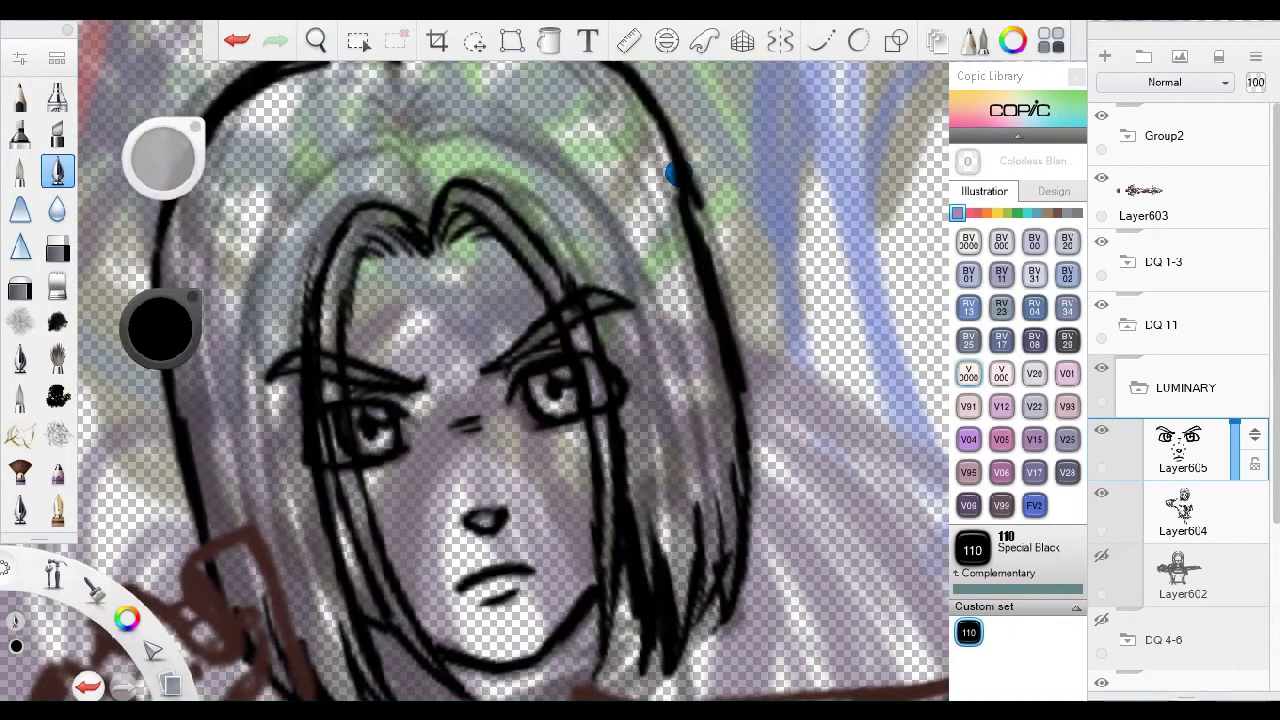
Ink fine strands from the parting across the crown and down the hair on the face's sword-guard side.
scroll(666, 166, "up", 1)
left_click_drag(195, 430, 226, 617)
scroll(727, 306, "up", 1)
left_click_drag(595, 400, 509, 143)
left_click_drag(420, 237, 527, 203)
scroll(692, 270, "down", 1)
left_click_drag(449, 257, 446, 440)
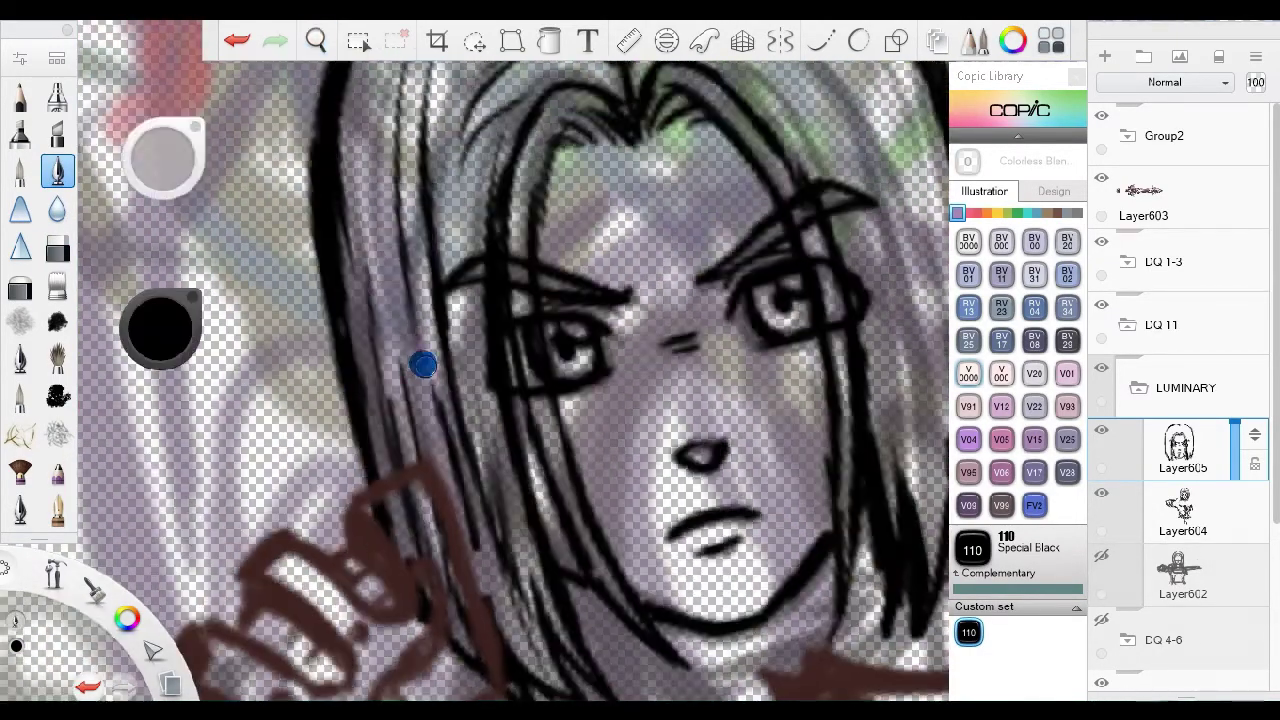
scroll(429, 300, "up", 1)
left_click_drag(380, 206, 350, 398)
scroll(329, 254, "down", 1)
left_click_drag(372, 288, 330, 368)
Ink strands in the hair on the blade side and finish the lock tips around the neck.
scroll(566, 346, "up", 1)
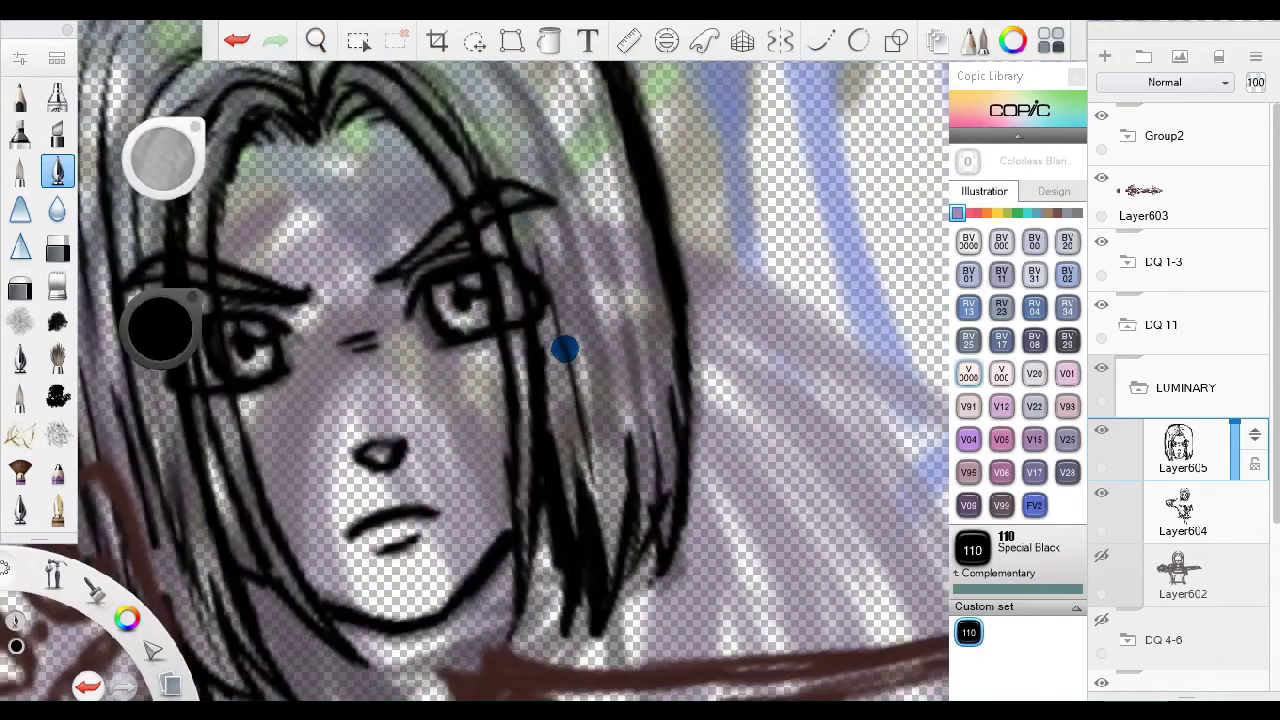
scroll(551, 86, "up", 1)
left_click_drag(412, 104, 374, 158)
scroll(475, 360, "down", 3)
mouse_move(320, 352)
left_mouse_down()
mouse_move(480, 436)
mouse_move(610, 292)
left_mouse_up()
scroll(475, 360, "up", 3)
left_click_drag(416, 378, 548, 430)
Ink the clenched fist's knuckles, four curled fingers and thumb.
scroll(385, 406, "down", 3)
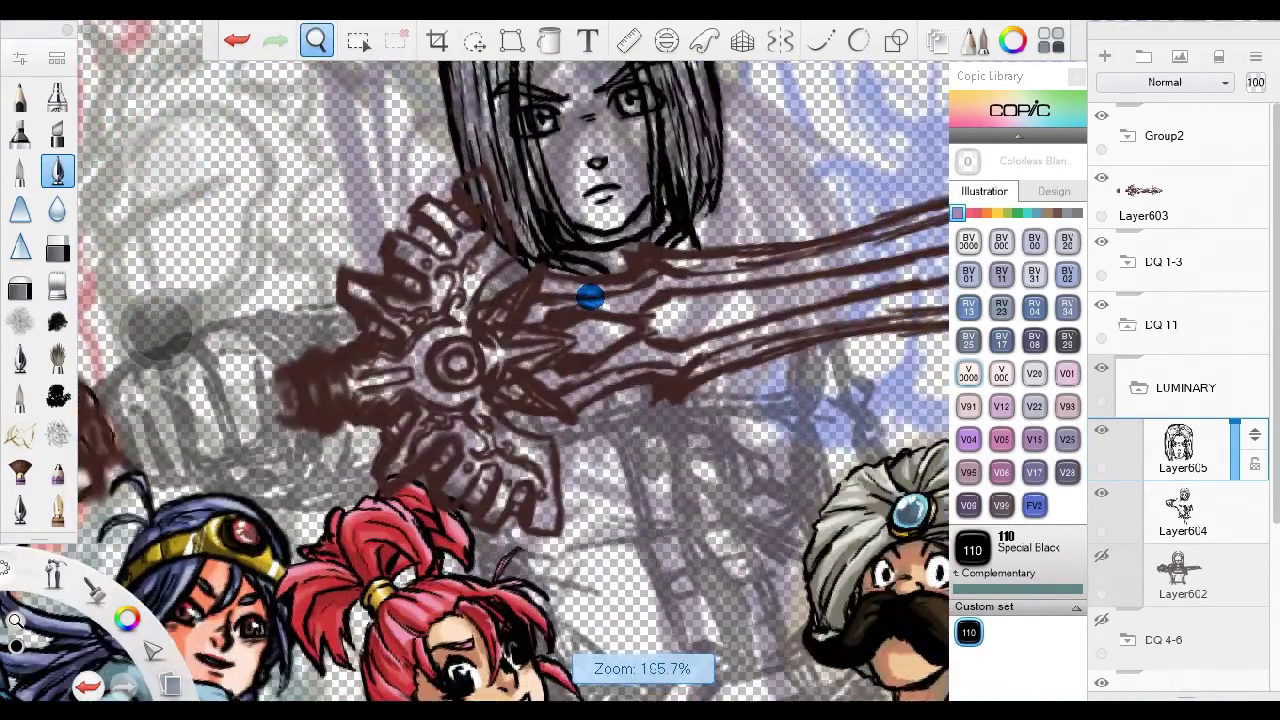
scroll(586, 294, "up", 3)
scroll(466, 346, "up", 2)
mouse_move(440, 235)
left_mouse_down()
mouse_move(503, 260)
mouse_move(523, 463)
mouse_move(574, 434)
left_mouse_up()
left_click_drag(480, 470, 610, 500)
left_click_drag(500, 450, 570, 435)
left_click_drag(440, 310, 470, 420)
mouse_move(555, 210)
left_mouse_down()
mouse_move(427, 247)
mouse_move(380, 430)
left_mouse_up()
left_click_drag(410, 400, 550, 510)
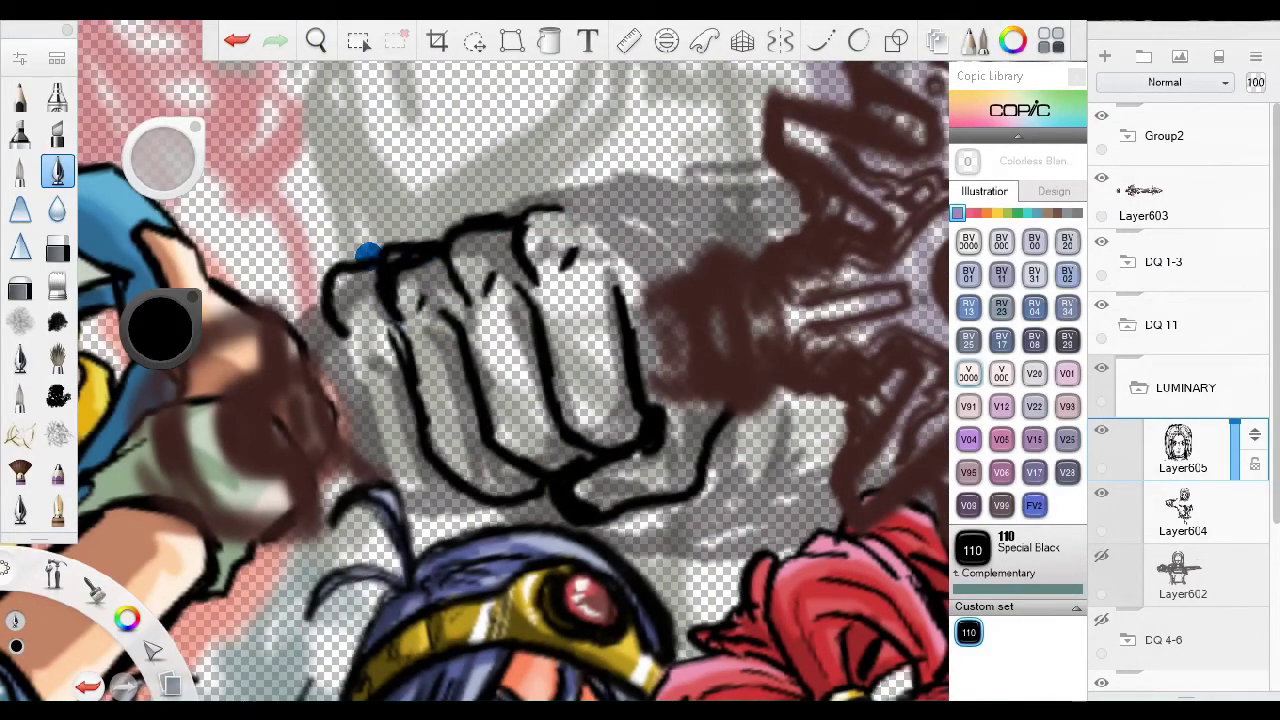
left_click_drag(380, 245, 325, 430)
Ink the back of the hand, the thumb base and the curved fold lines beside the sword grip.
scroll(417, 266, "up", 2)
left_click_drag(420, 250, 628, 220)
left_click_drag(650, 445, 606, 534)
left_click_drag(540, 560, 720, 425)
mouse_move(502, 260)
left_mouse_down()
mouse_move(587, 216)
mouse_move(710, 245)
left_mouse_up()
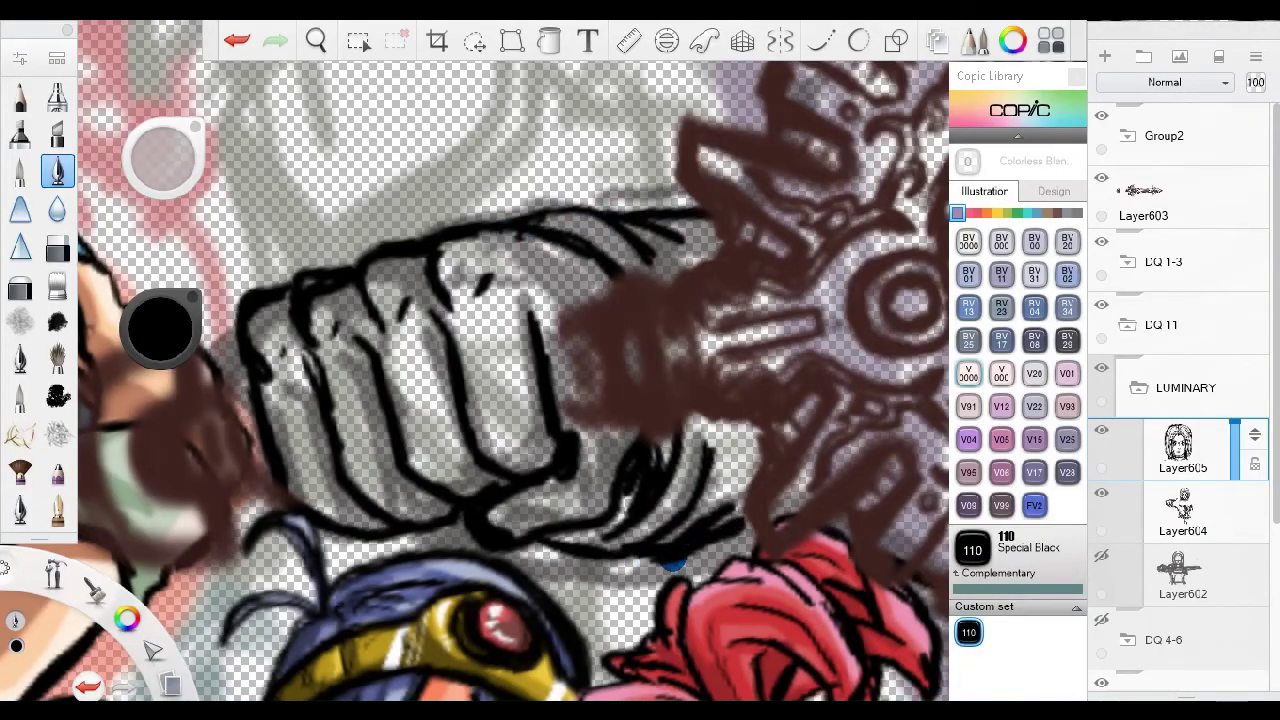
left_click_drag(880, 400, 629, 394)
Fade the Layer603 sword sketch to 56 opacity and ink a ring-shaped pommel on a new layer above it.
scroll(629, 394, "down", 2)
scroll(614, 557, "up", 3)
left_click(1104, 56)
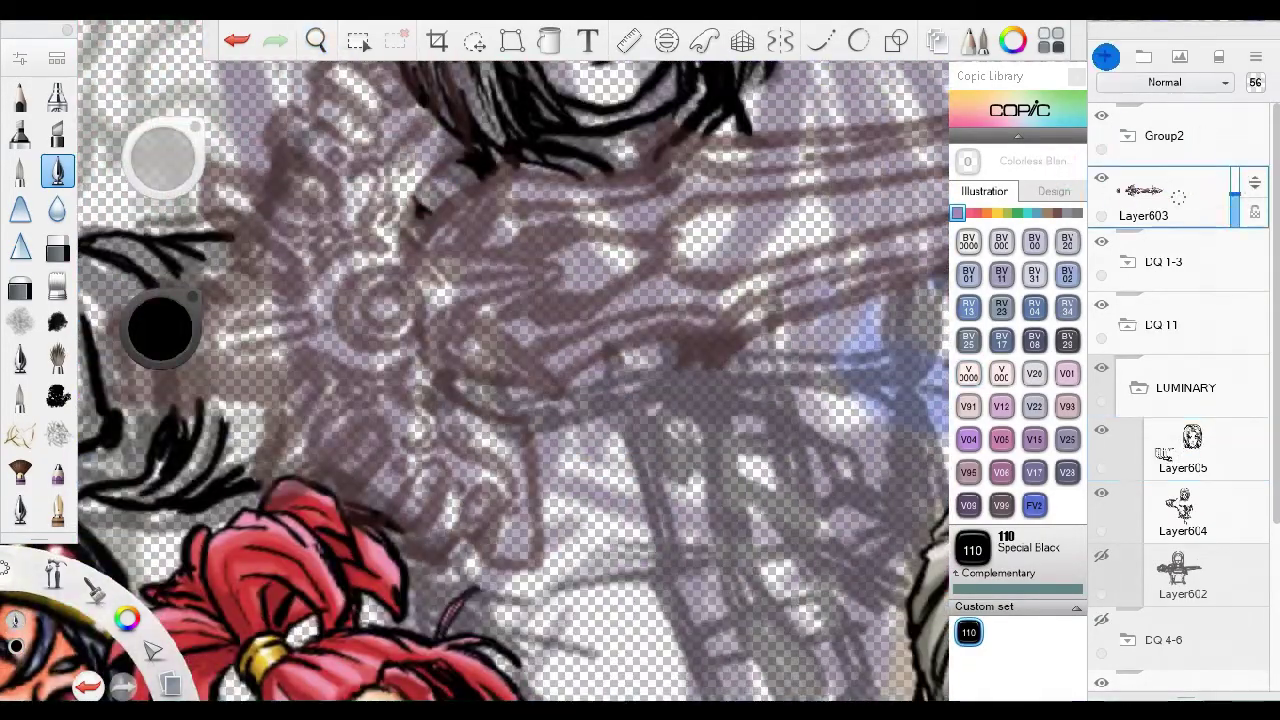
mouse_move(663, 294)
left_mouse_down()
mouse_move(566, 255)
mouse_move(429, 277)
mouse_move(480, 417)
mouse_move(506, 392)
mouse_move(449, 417)
left_mouse_up()
scroll(429, 277, "up", 3)
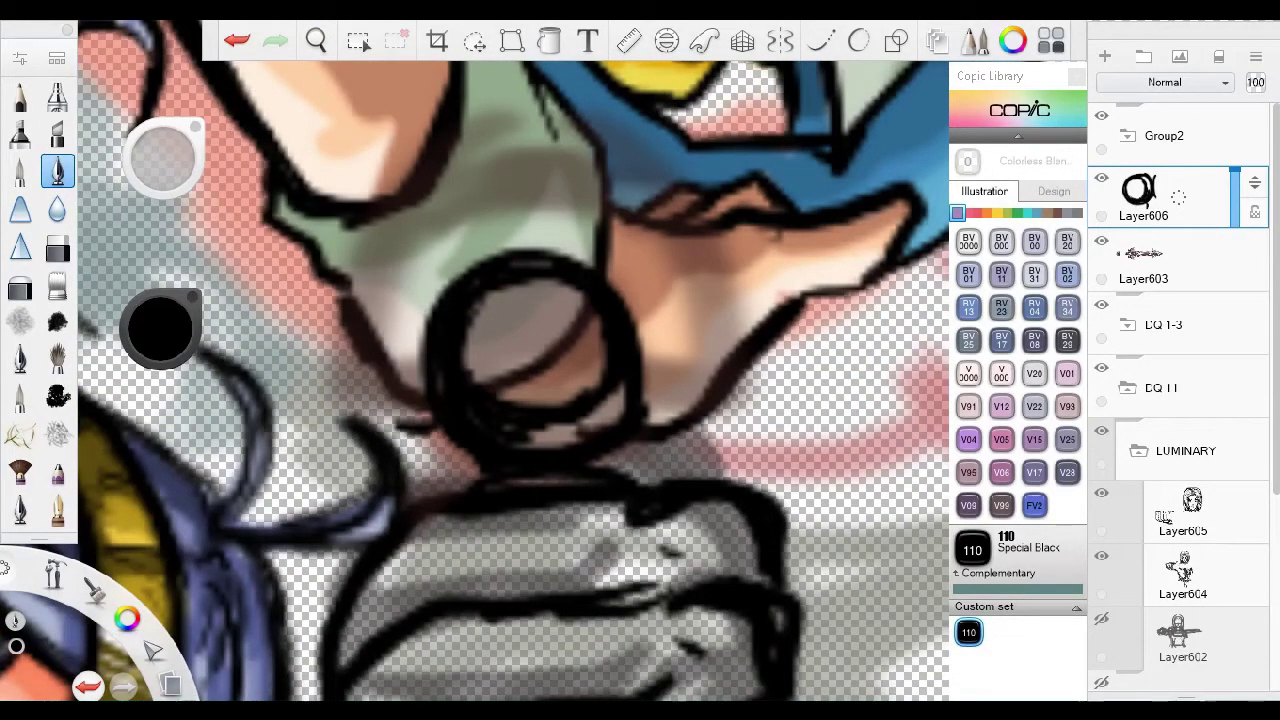
left_click_drag(410, 364, 332, 392)
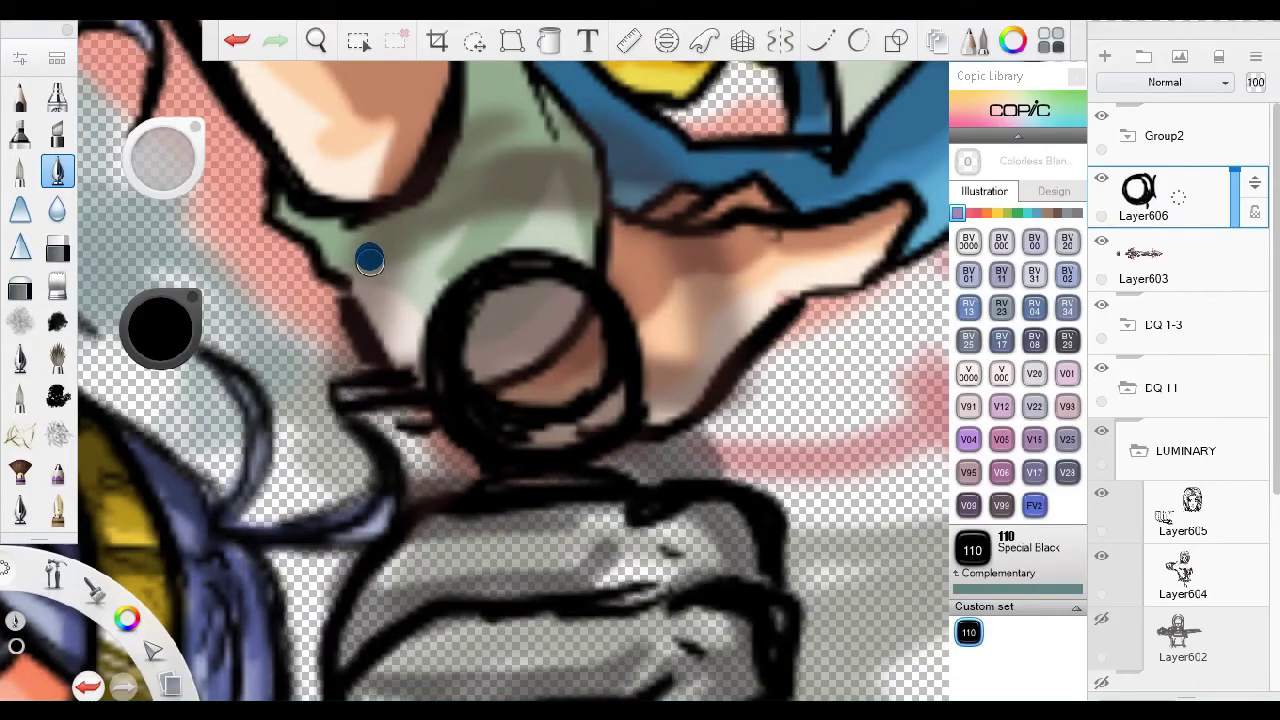
Ink the ornamental edging around the ring-shaped pommel on Layer606.
left_click_drag(353, 271, 440, 300)
left_click_drag(610, 225, 705, 305)
left_click_drag(470, 170, 360, 260)
mouse_move(545, 140)
left_mouse_down()
mouse_move(505, 255)
mouse_move(740, 370)
left_mouse_up()
left_click_drag(745, 375, 645, 410)
mouse_move(545, 145)
left_mouse_down()
mouse_move(535, 255)
mouse_move(432, 370)
left_mouse_up()
Ink the tapered sword grip between the fist and guard, with its curved cross bands and end collar.
scroll(492, 288, "up", 3)
left_click_drag(612, 258, 660, 385)
left_click_drag(437, 363, 675, 395)
mouse_move(650, 360)
left_mouse_down()
mouse_move(419, 365)
mouse_move(471, 300)
left_mouse_up()
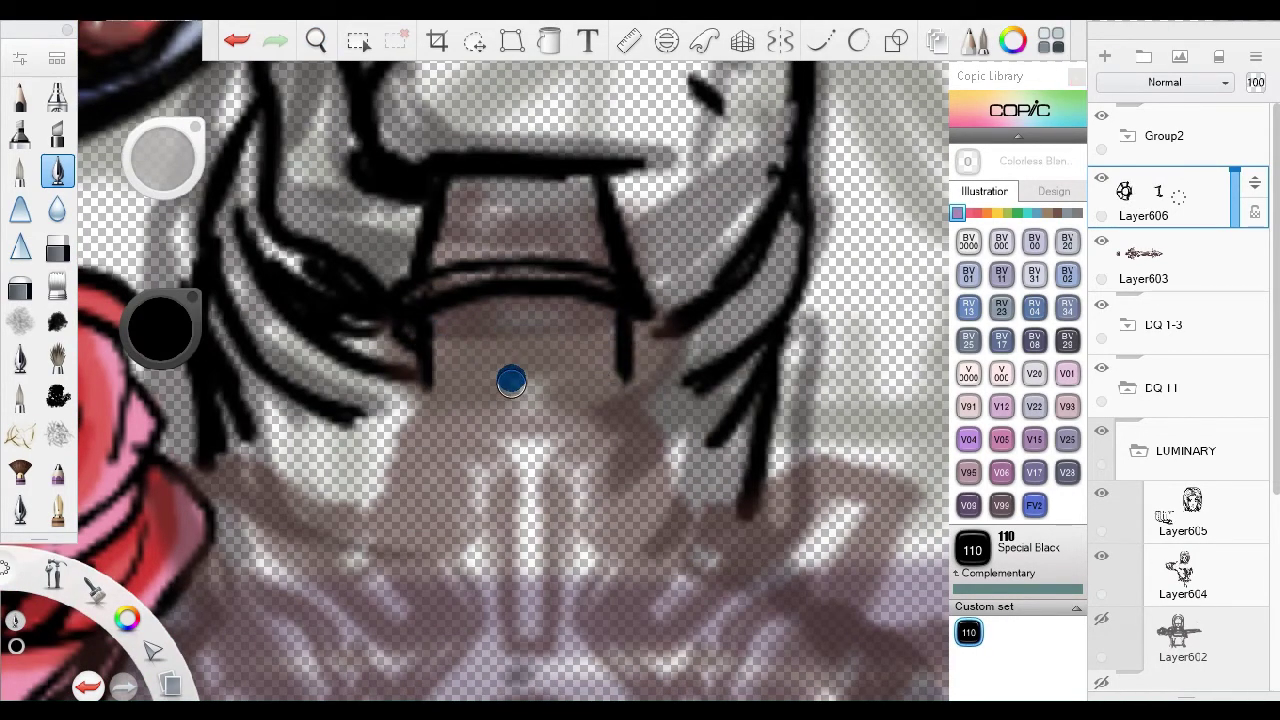
left_click_drag(424, 376, 608, 380)
left_click_drag(600, 443, 600, 268)
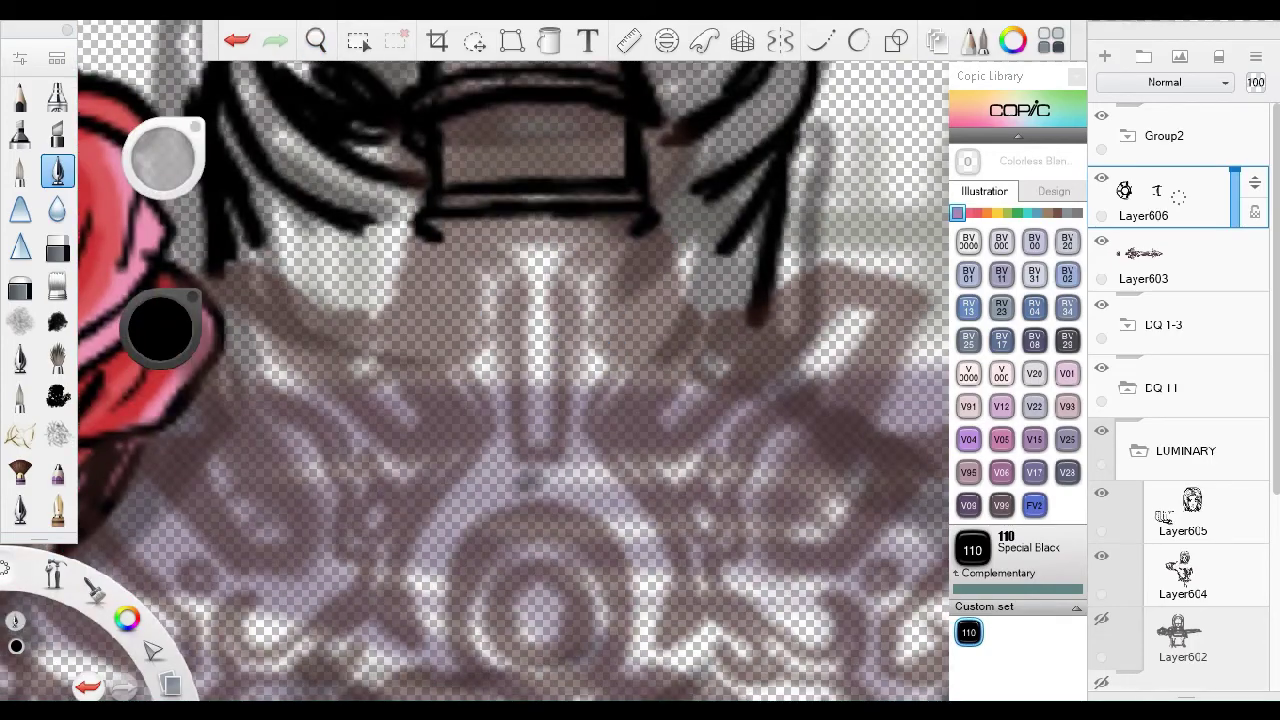
left_click_drag(570, 158, 420, 175)
left_click(643, 206)
left_click_drag(643, 206, 640, 260)
Ink the guard's base above the grip collar, with a central slot and curved brackets on both sides.
mouse_move(495, 445)
left_mouse_down()
mouse_move(538, 243)
mouse_move(640, 446)
left_mouse_up()
left_click_drag(474, 440, 474, 465)
left_click_drag(460, 265, 410, 322)
left_click_drag(697, 262, 703, 465)
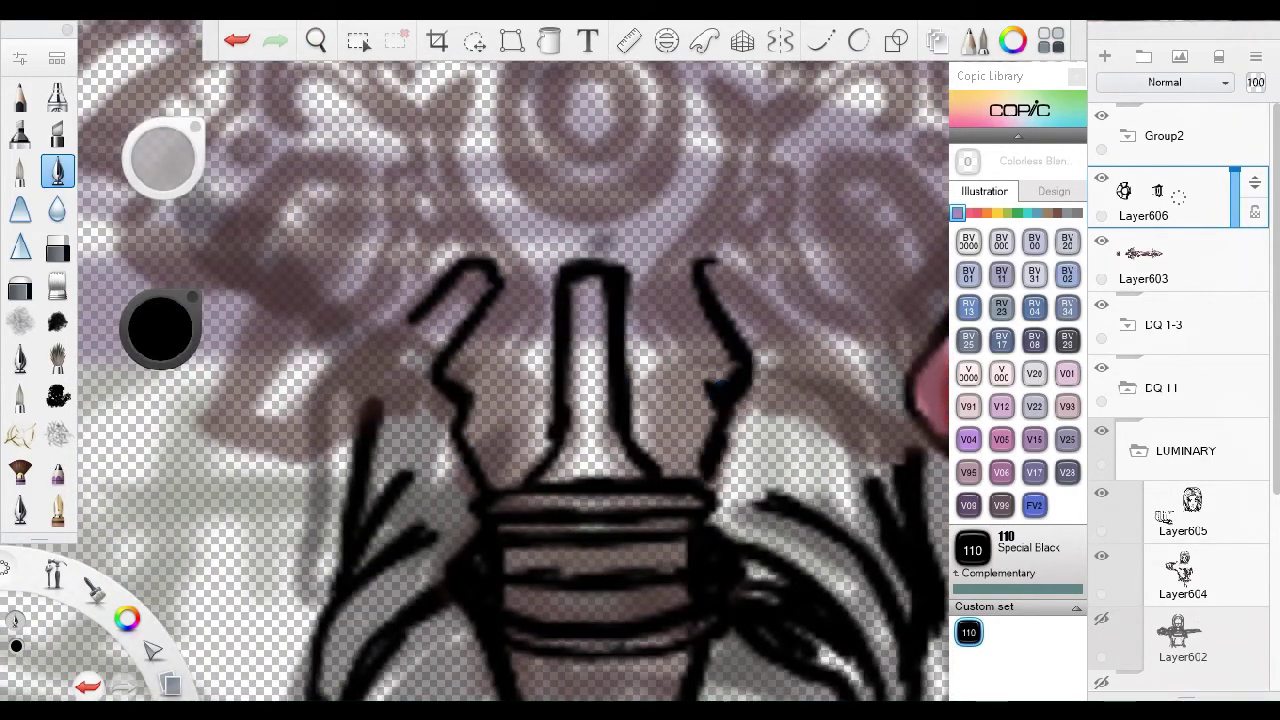
mouse_move(506, 316)
left_mouse_down()
mouse_move(638, 370)
mouse_move(703, 532)
mouse_move(735, 245)
mouse_move(582, 249)
mouse_move(580, 342)
left_mouse_up()
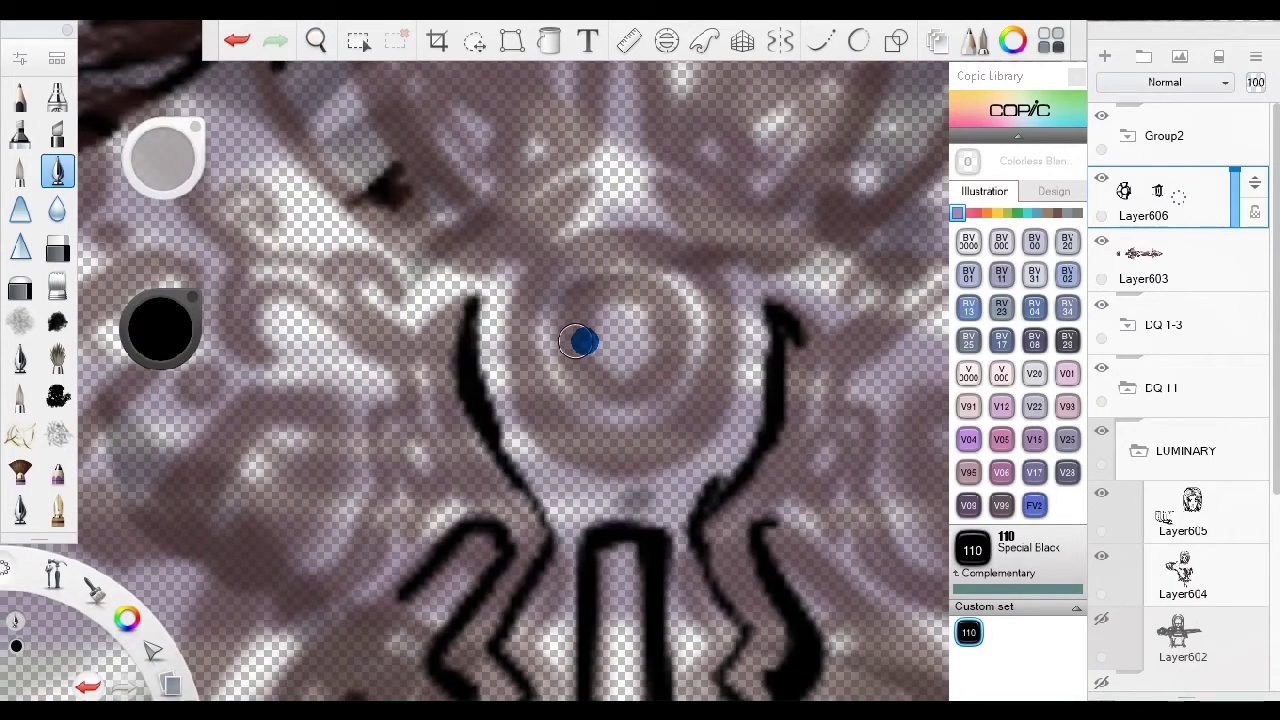
Ink the rounded prongs that fan out from both sides of the sword guard.
left_click_drag(590, 298, 560, 268)
mouse_move(392, 500)
left_mouse_down()
mouse_move(572, 283)
mouse_move(415, 478)
left_mouse_up()
left_click_drag(875, 505, 689, 391)
mouse_move(660, 270)
left_mouse_down()
mouse_move(825, 465)
mouse_move(700, 480)
left_mouse_up()
left_click_drag(440, 320, 399, 435)
left_click_drag(405, 280, 248, 588)
left_click_drag(525, 245, 295, 410)
left_click_drag(555, 215, 390, 400)
left_click_drag(320, 145, 348, 285)
Ink the concentric rings of the guard's central medallion and the curved arcs toward the blade.
key("space")
mouse_move(557, 186)
left_mouse_down()
mouse_move(486, 286)
mouse_move(679, 486)
mouse_move(714, 257)
mouse_move(789, 200)
mouse_move(566, 394)
left_mouse_up()
key("space")
mouse_move(685, 400)
left_mouse_down()
mouse_move(596, 308)
mouse_move(745, 180)
mouse_move(749, 249)
mouse_move(640, 300)
left_mouse_up()
key("space")
left_click_drag(500, 420, 680, 240)
left_click_drag(490, 215, 735, 150)
mouse_move(730, 260)
left_mouse_down()
mouse_move(622, 306)
mouse_move(460, 297)
left_mouse_up()
key("space")
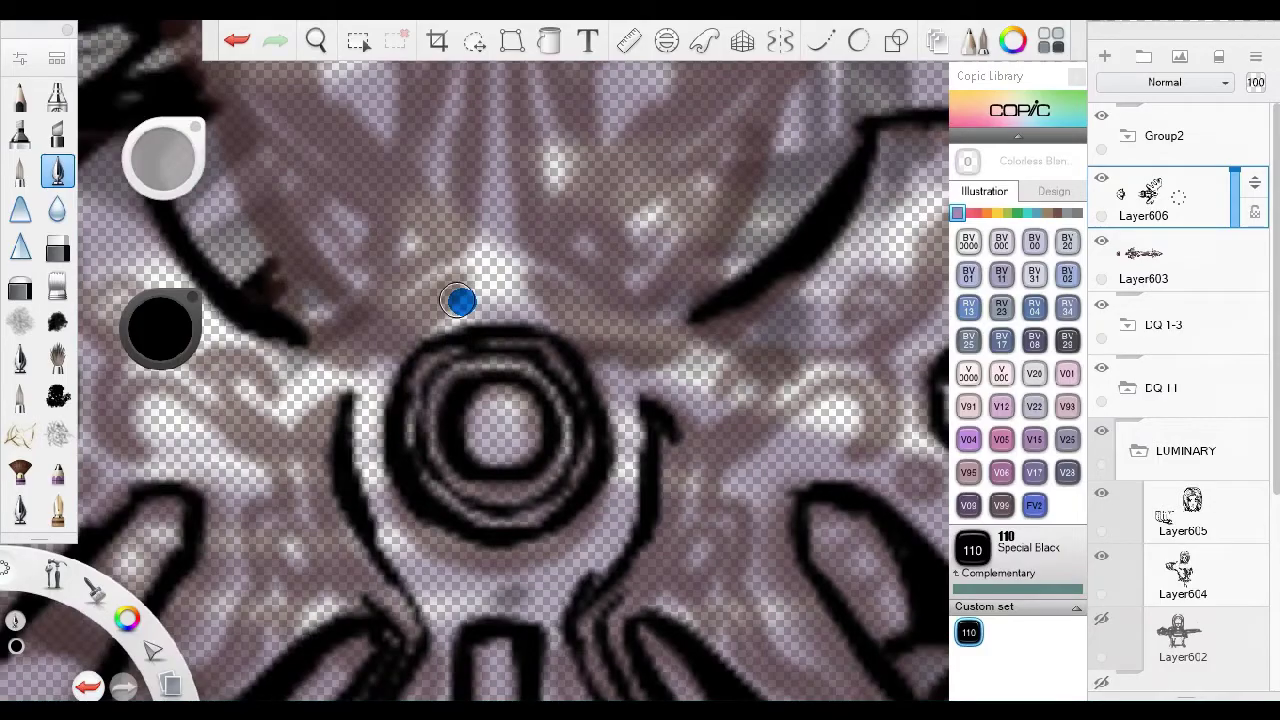
Ink the curling scrollwork and small round studs between the guard's medallion and its fanned prongs.
mouse_move(340, 321)
left_mouse_down()
mouse_move(457, 366)
mouse_move(394, 394)
mouse_move(440, 325)
left_mouse_up()
left_click_drag(521, 463, 545, 540)
mouse_move(655, 560)
left_mouse_down()
mouse_move(545, 418)
mouse_move(545, 395)
mouse_move(503, 404)
left_mouse_up()
mouse_move(659, 480)
left_mouse_down()
mouse_move(443, 400)
mouse_move(488, 424)
left_mouse_up()
mouse_move(478, 313)
left_mouse_down()
mouse_move(403, 326)
mouse_move(520, 438)
left_mouse_up()
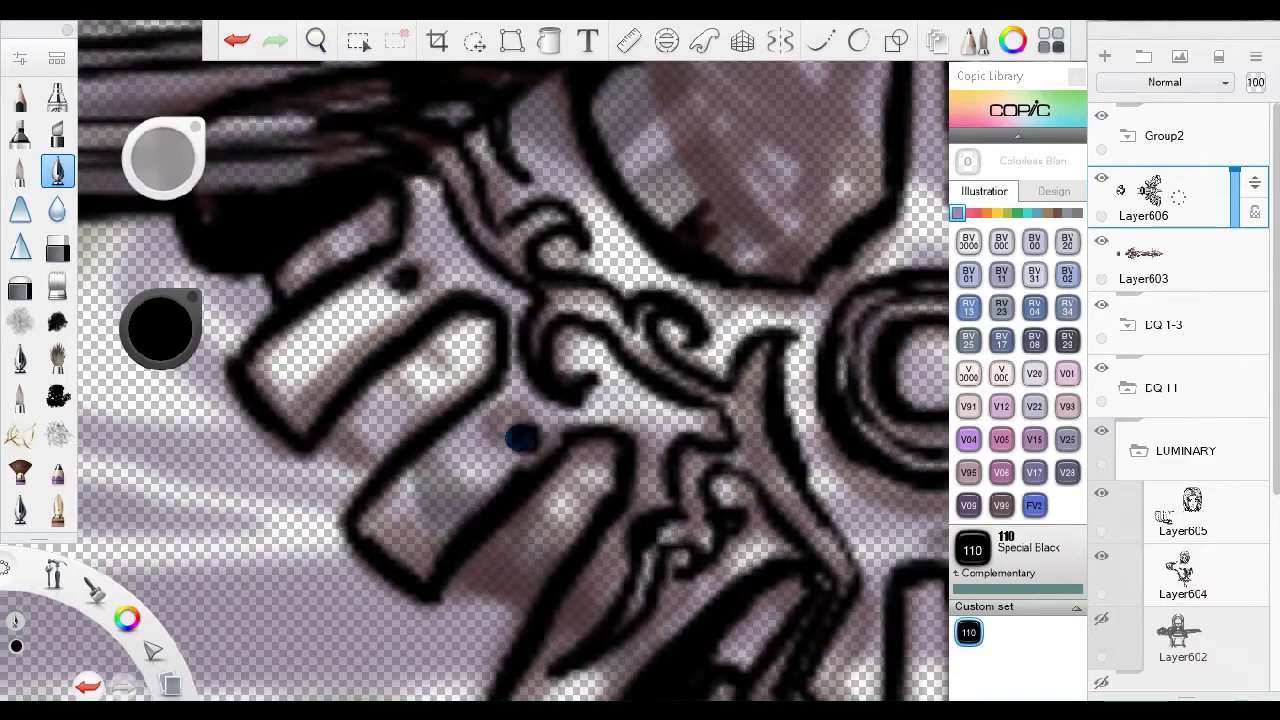
Ink the sword blade's outer edges with the round joints and pointed side barbs near the tip.
mouse_move(440, 447)
left_mouse_down()
mouse_move(666, 457)
mouse_move(489, 337)
mouse_move(470, 400)
mouse_move(446, 349)
mouse_move(386, 509)
mouse_move(330, 285)
mouse_move(397, 177)
mouse_move(531, 337)
mouse_move(471, 466)
mouse_move(403, 425)
mouse_move(326, 480)
mouse_move(580, 423)
mouse_move(403, 247)
mouse_move(415, 300)
mouse_move(510, 390)
left_mouse_up()
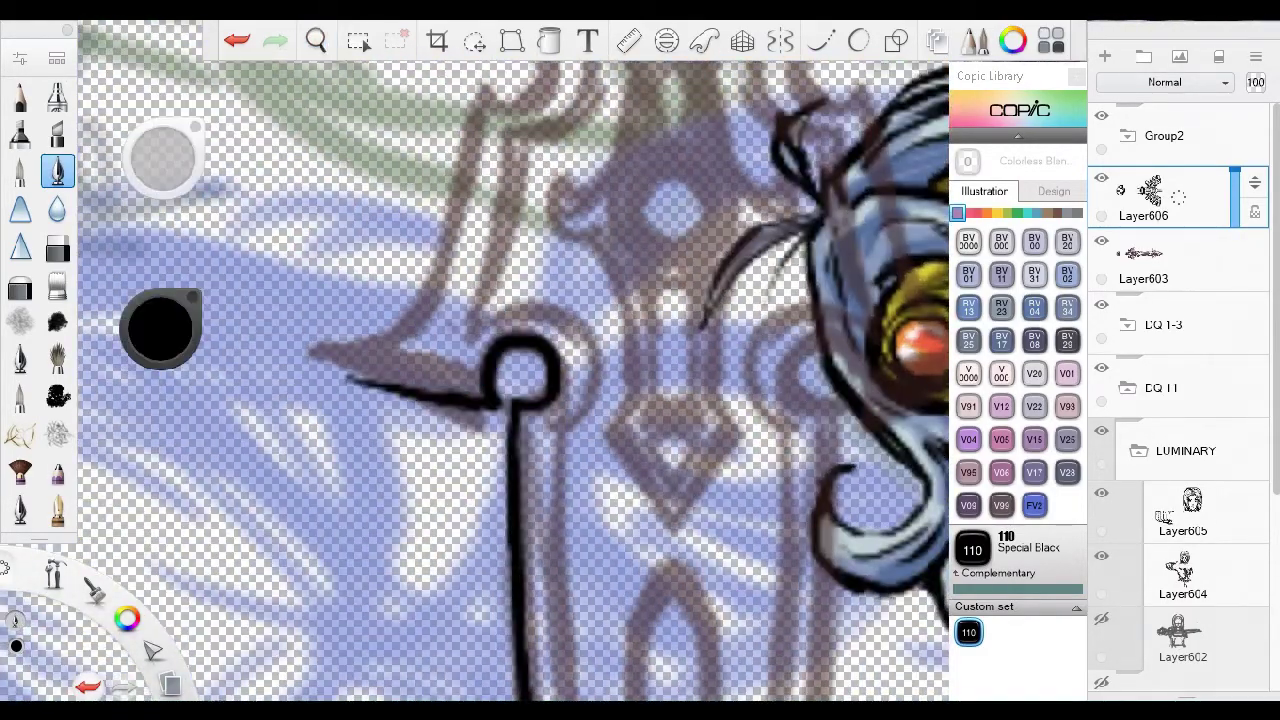
mouse_move(663, 414)
left_mouse_down()
mouse_move(420, 319)
mouse_move(480, 380)
mouse_move(536, 471)
mouse_move(514, 57)
mouse_move(320, 63)
left_mouse_up()
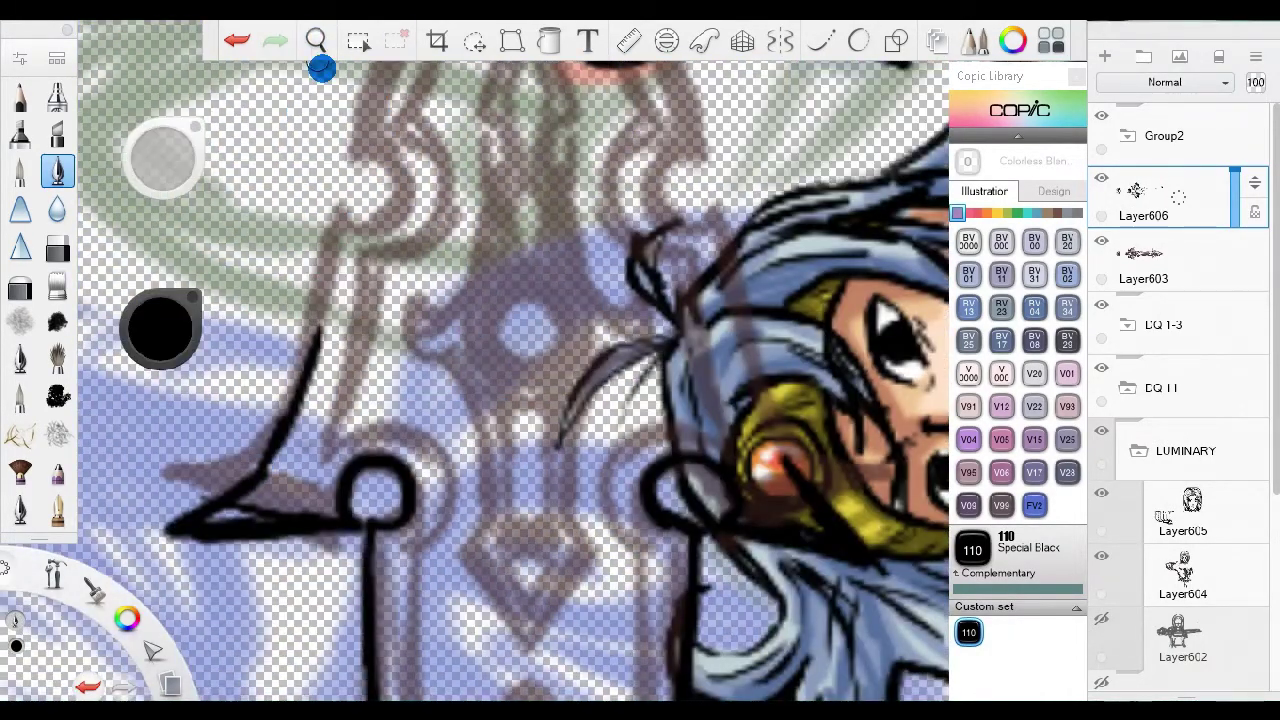
mouse_move(338, 229)
left_mouse_down()
mouse_move(400, 310)
mouse_move(390, 330)
left_mouse_up()
mouse_move(350, 430)
left_mouse_down()
mouse_move(386, 337)
mouse_move(419, 317)
left_mouse_up()
Ink the sword blade's inner edge lines parallel to the outer edges and around the round joints.
mouse_move(536, 160)
left_mouse_down()
mouse_move(514, 271)
mouse_move(420, 386)
mouse_move(430, 238)
mouse_move(423, 523)
mouse_move(391, 223)
mouse_move(385, 287)
mouse_move(457, 357)
mouse_move(371, 466)
mouse_move(380, 429)
mouse_move(329, 260)
left_mouse_up()
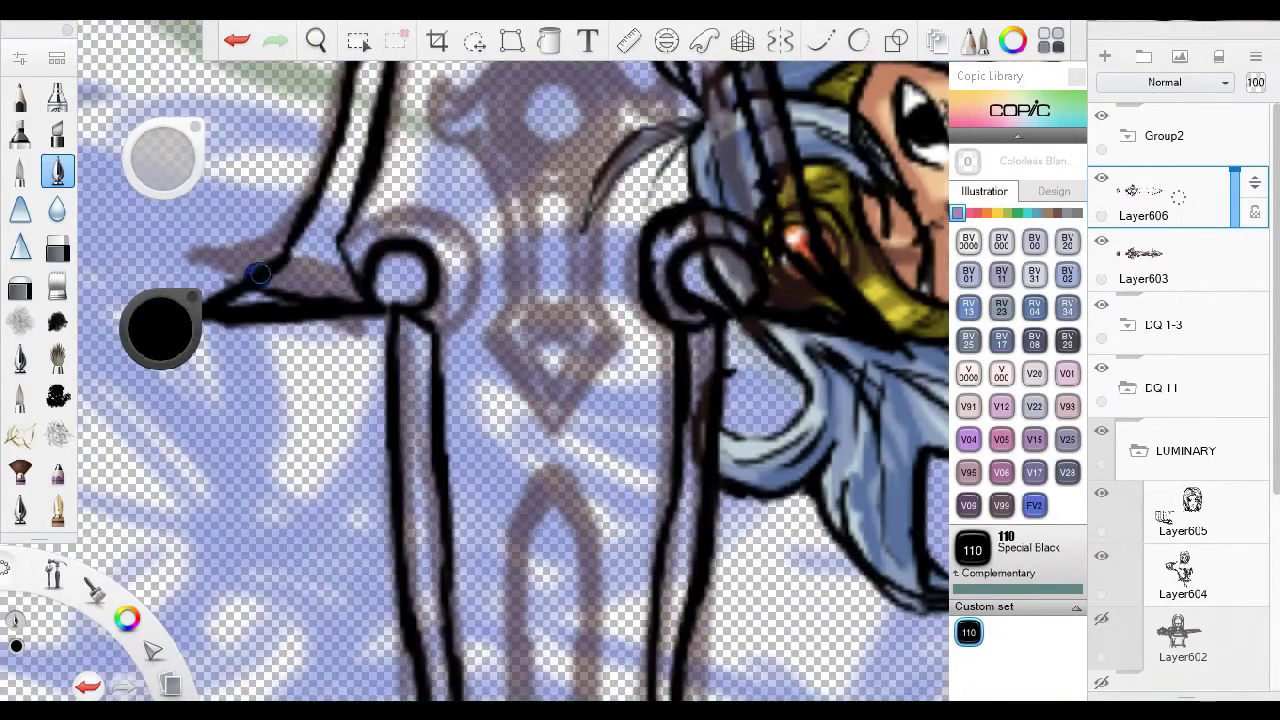
left_click_drag(455, 262, 421, 362)
left_click_drag(546, 271, 580, 380)
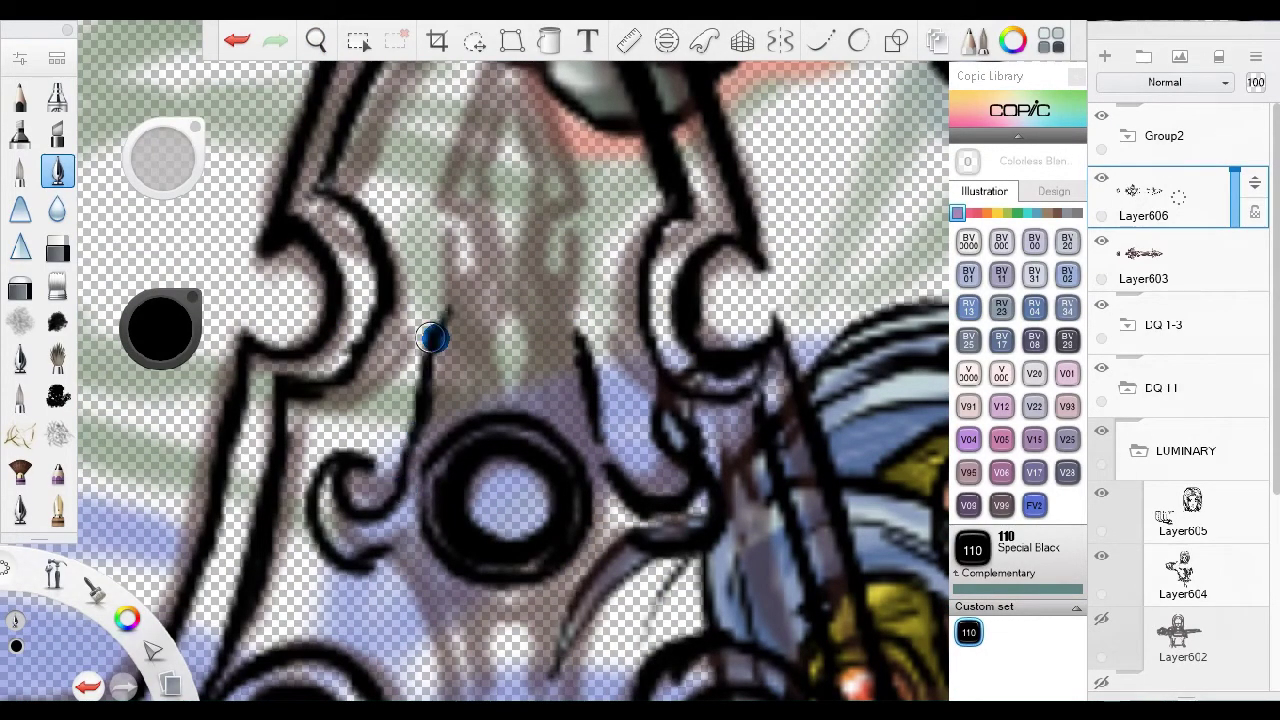
Ink the pointed ornament, ringed medallion and curling hooks inside the blade near the sword's tip.
left_click_drag(432, 334, 378, 355)
left_click_drag(433, 428, 465, 255)
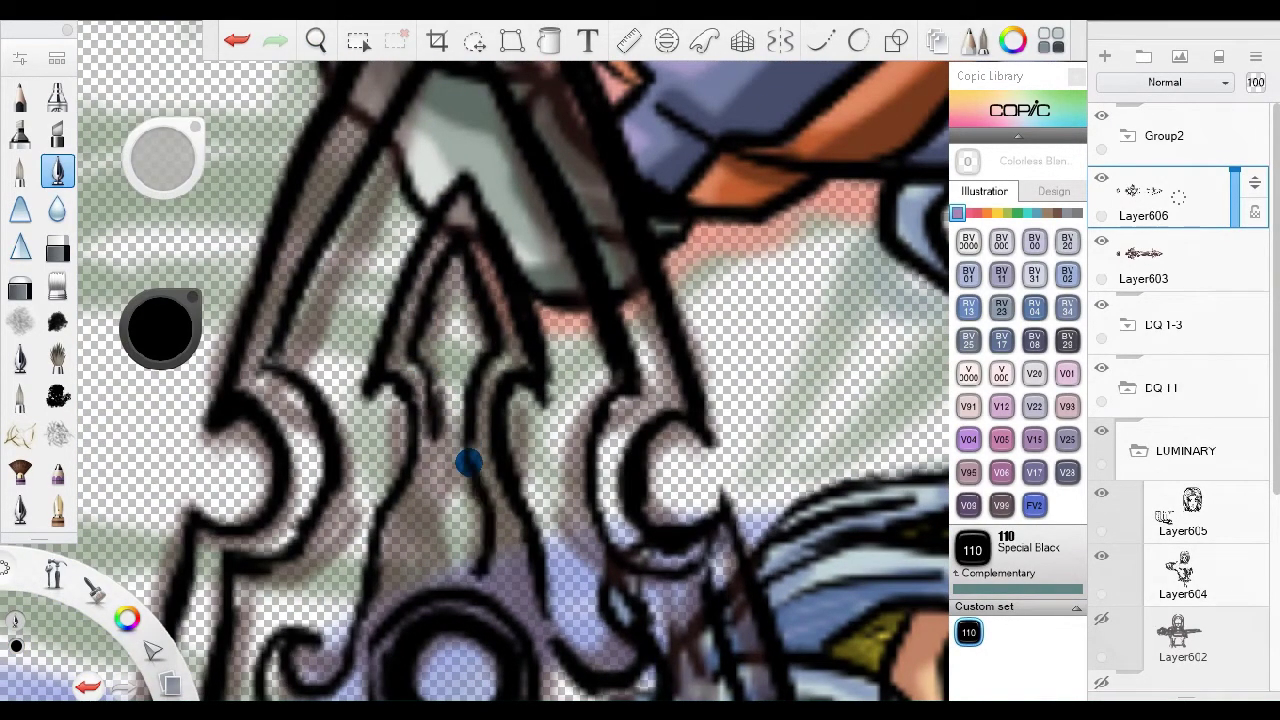
left_click_drag(500, 585, 375, 345)
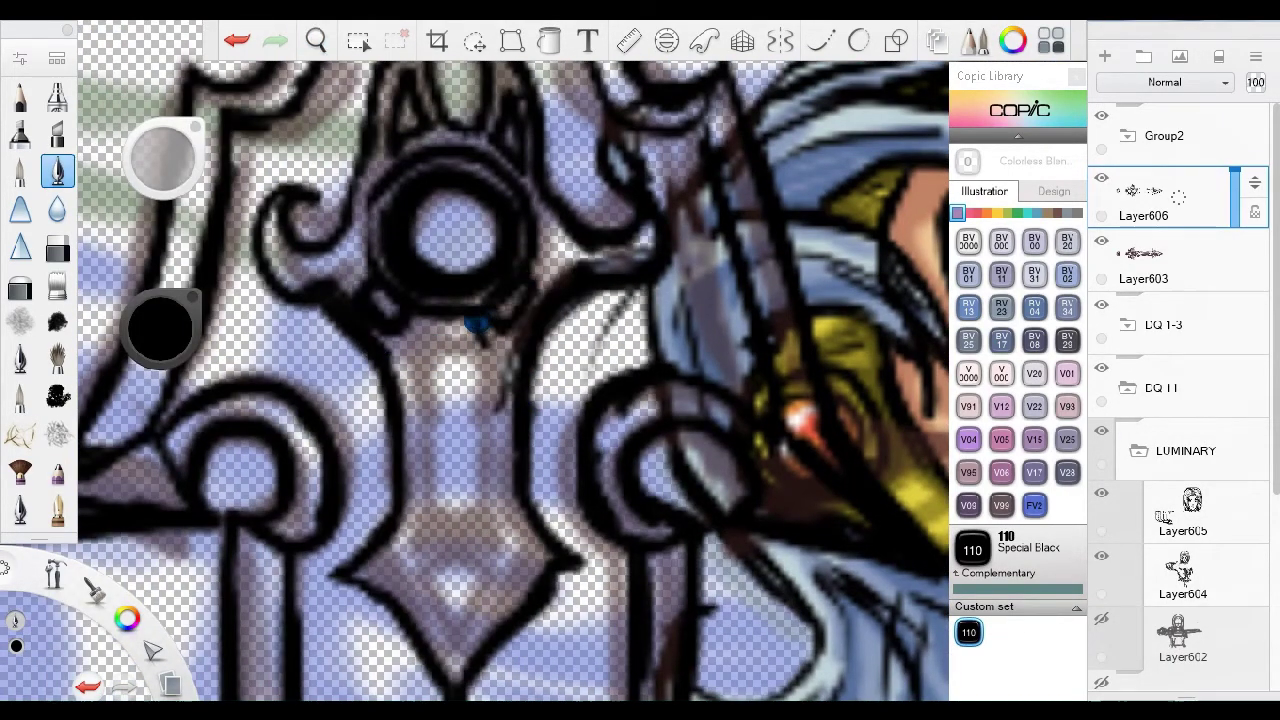
left_click_drag(500, 510, 402, 449)
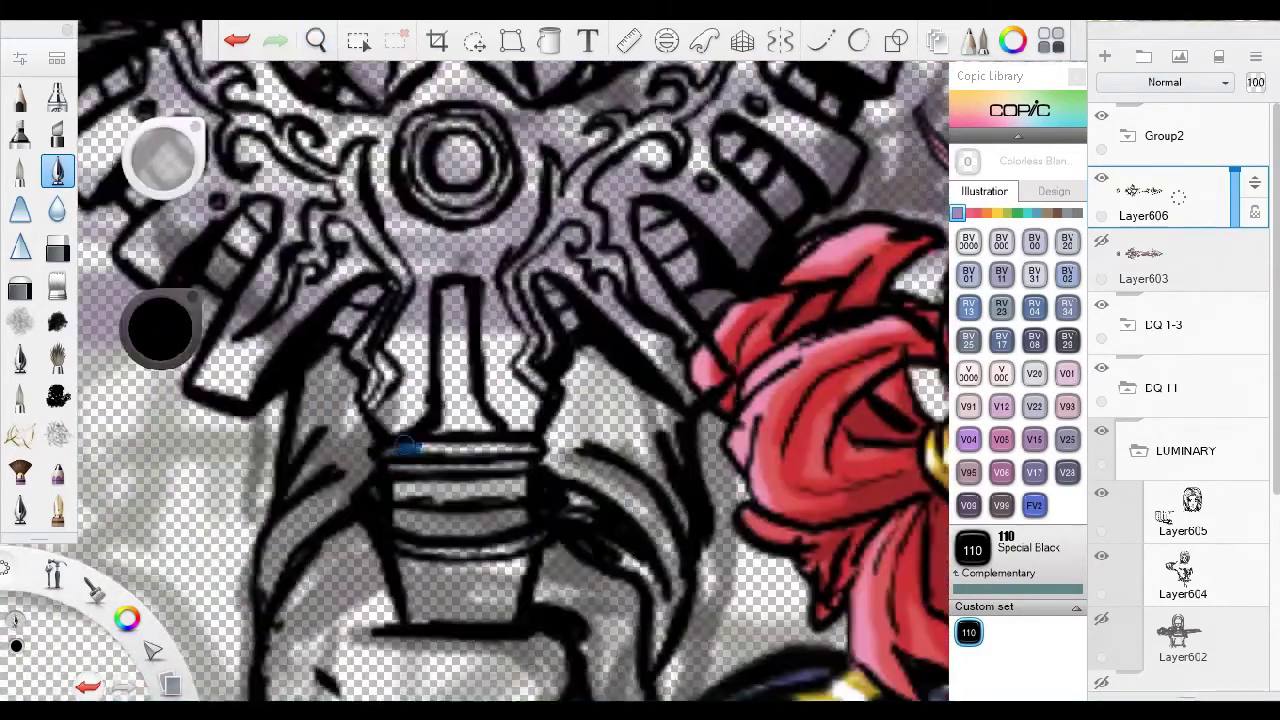
Refine the ink lines of the grip collars and of the blade's base beside the guard.
left_click_drag(549, 488, 249, 401)
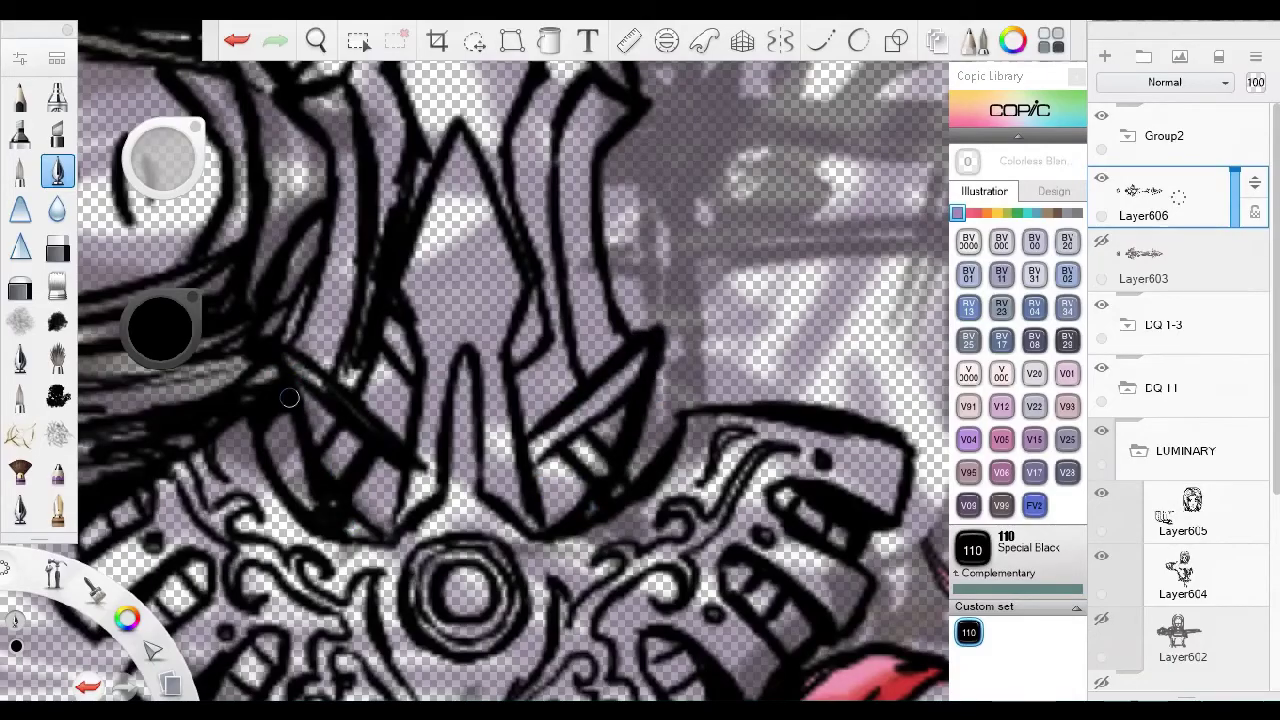
key("space")
left_click_drag(485, 372, 369, 505)
mouse_move(493, 376)
left_mouse_down()
mouse_move(409, 243)
mouse_move(314, 440)
left_mouse_up()
left_click_drag(446, 288, 456, 437)
Ink the studded strap across the Luminary's chest and the line running on from its end.
key("space")
left_click_drag(602, 319, 390, 353)
key("space")
left_click_drag(440, 418, 280, 228)
left_click_drag(340, 290, 535, 462)
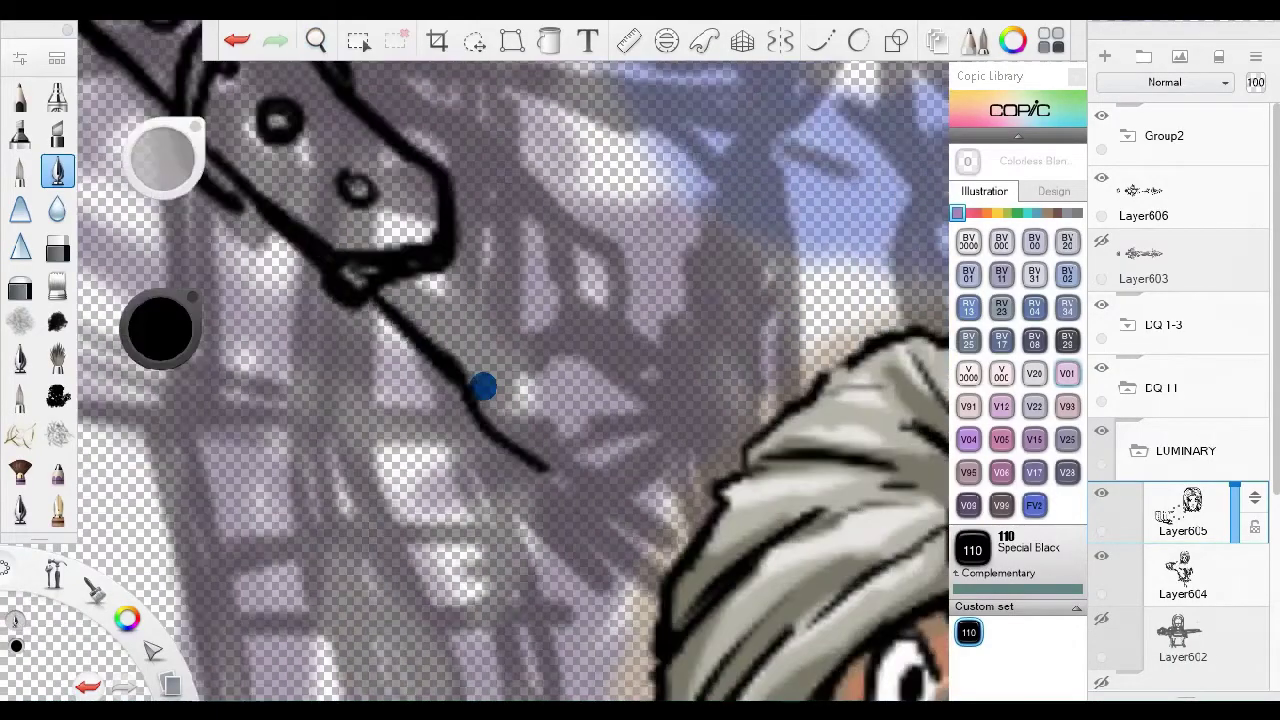
key("space")
left_click_drag(524, 81, 541, 311)
key("space")
Ink the folded flap and the curved band at the Luminary's waist behind the front-row characters.
mouse_move(437, 293)
left_mouse_down()
mouse_move(443, 417)
mouse_move(349, 351)
mouse_move(629, 419)
mouse_move(563, 251)
mouse_move(500, 330)
mouse_move(520, 360)
mouse_move(414, 257)
mouse_move(625, 442)
left_mouse_up()
key("space")
key("space")
key("space")
mouse_move(322, 347)
left_mouse_down()
mouse_move(400, 337)
mouse_move(411, 374)
mouse_move(400, 357)
mouse_move(440, 300)
mouse_move(625, 400)
mouse_move(491, 334)
mouse_move(571, 402)
left_mouse_up()
key("space")
key("space")
left_click_drag(656, 390, 620, 440)
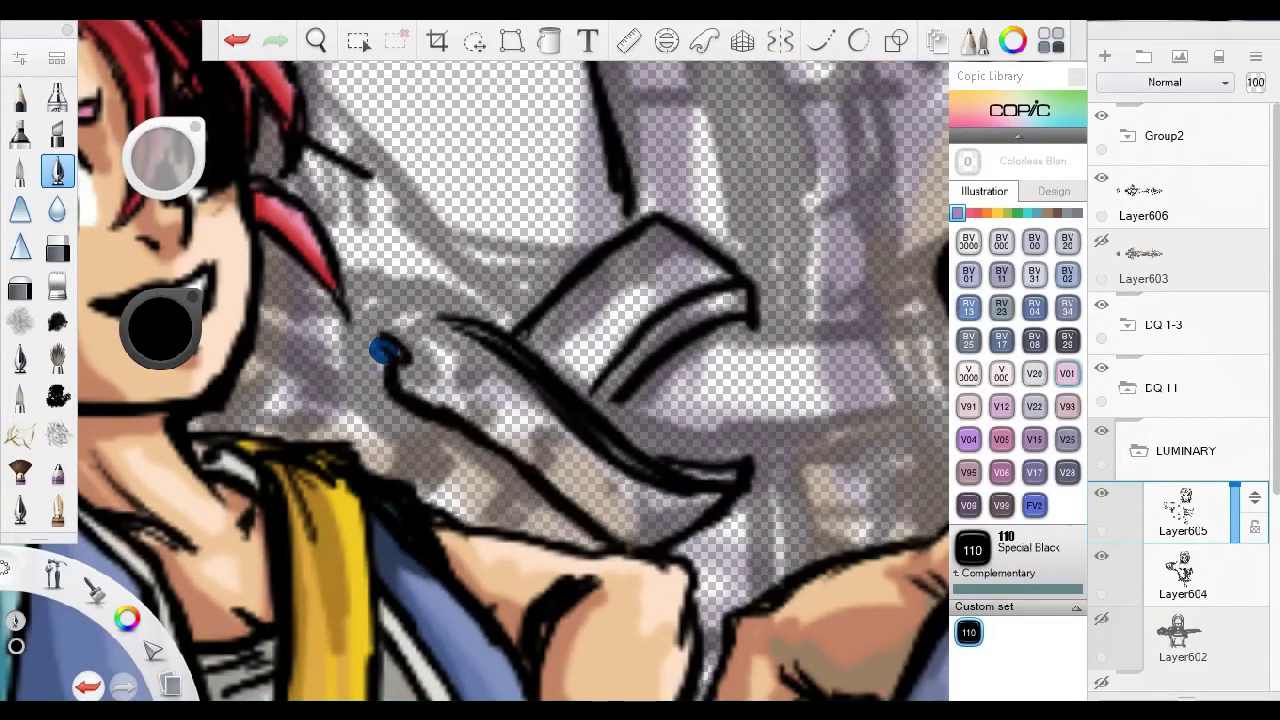
Ink the Luminary's belt, vertical straps and strap buckle over the torso.
key("space")
left_click_drag(500, 537, 399, 389)
key("space")
left_click_drag(476, 300, 640, 320)
left_click_drag(540, 465, 586, 228)
mouse_move(420, 248)
left_mouse_down()
mouse_move(471, 354)
mouse_move(500, 260)
mouse_move(589, 206)
mouse_move(420, 262)
left_mouse_up()
key("space")
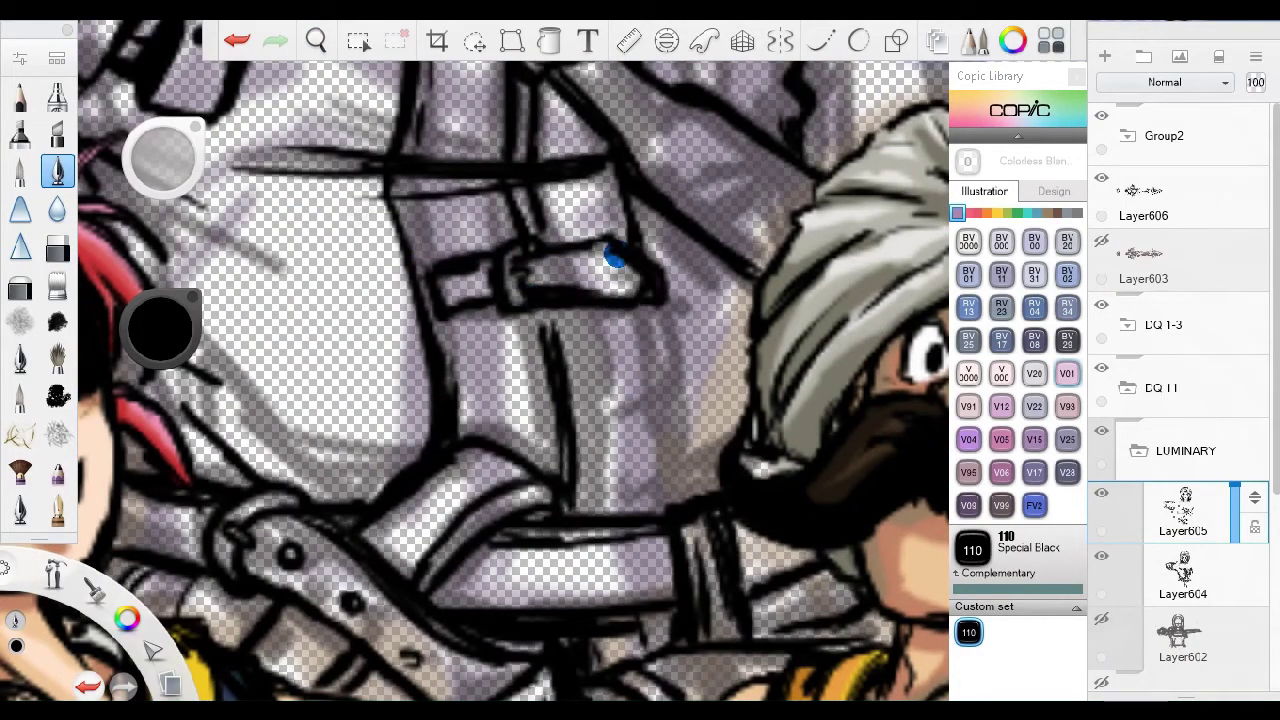
Finish the Luminary's buckle and clothing lines, and erase stray figure lines around the sword.
left_click_drag(614, 258, 600, 280)
key("space")
left_click_drag(537, 328, 540, 300)
key("space")
key("space")
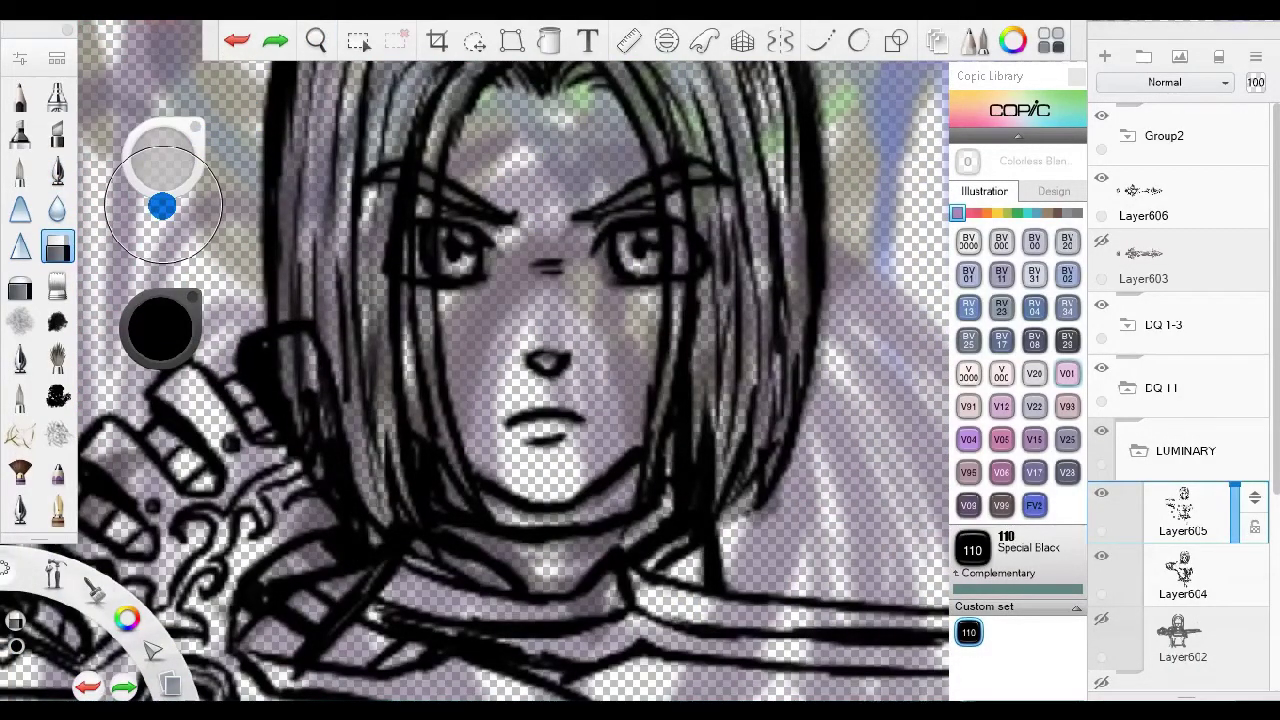
left_click_drag(161, 206, 409, 303)
left_click_drag(483, 457, 181, 269)
Add a layer between the sword's ink and its hidden sketch, and fill the sword's round gems with flat red.
left_click(1178, 260)
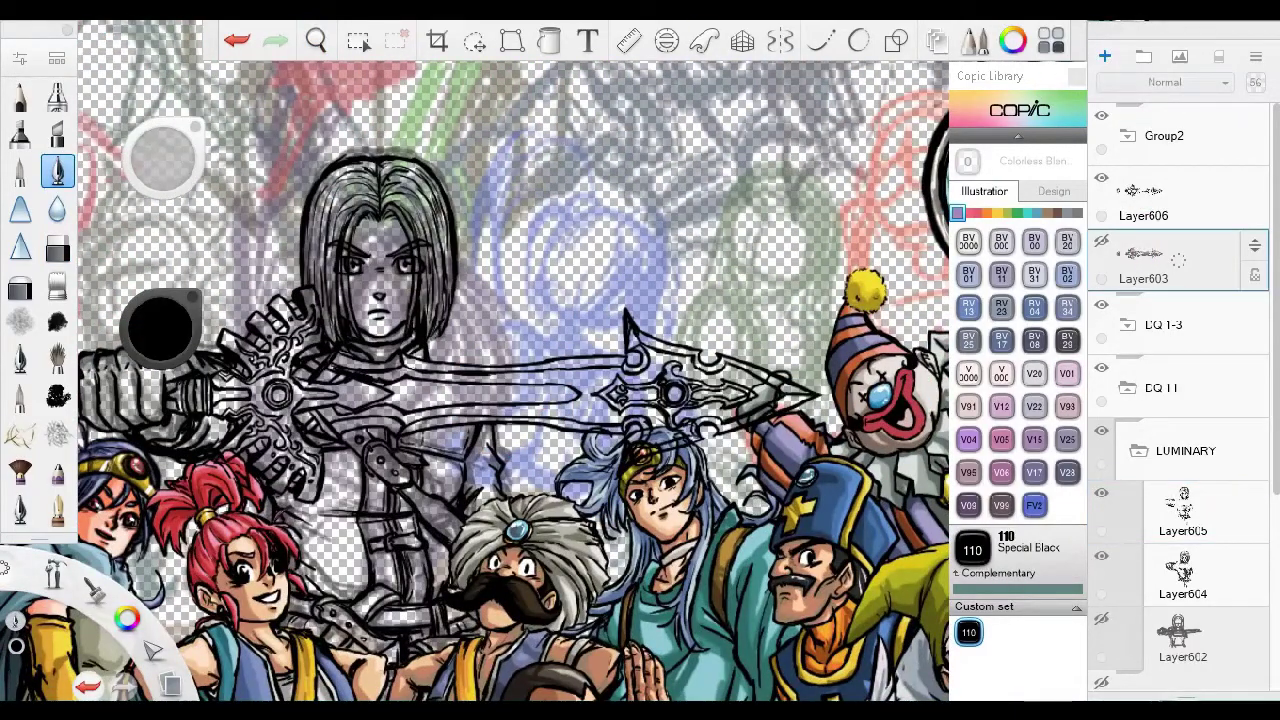
key("ctrl+l")
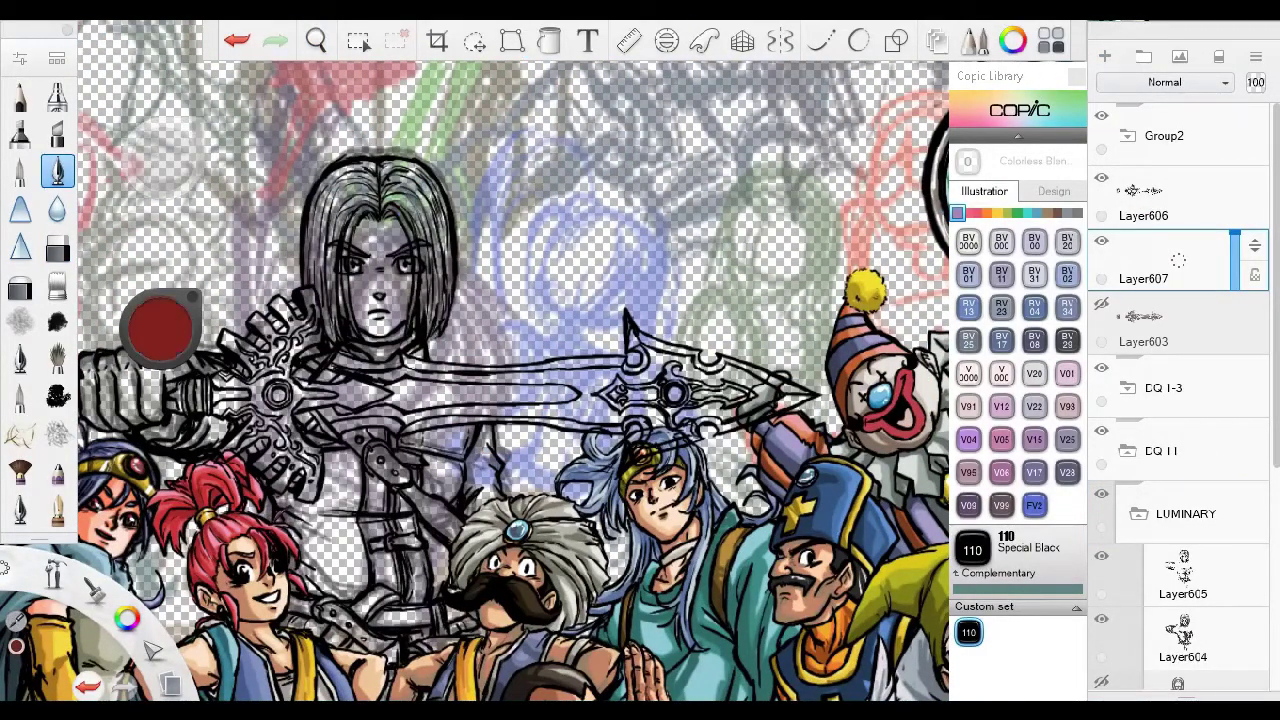
scroll(529, 451, "up", 5)
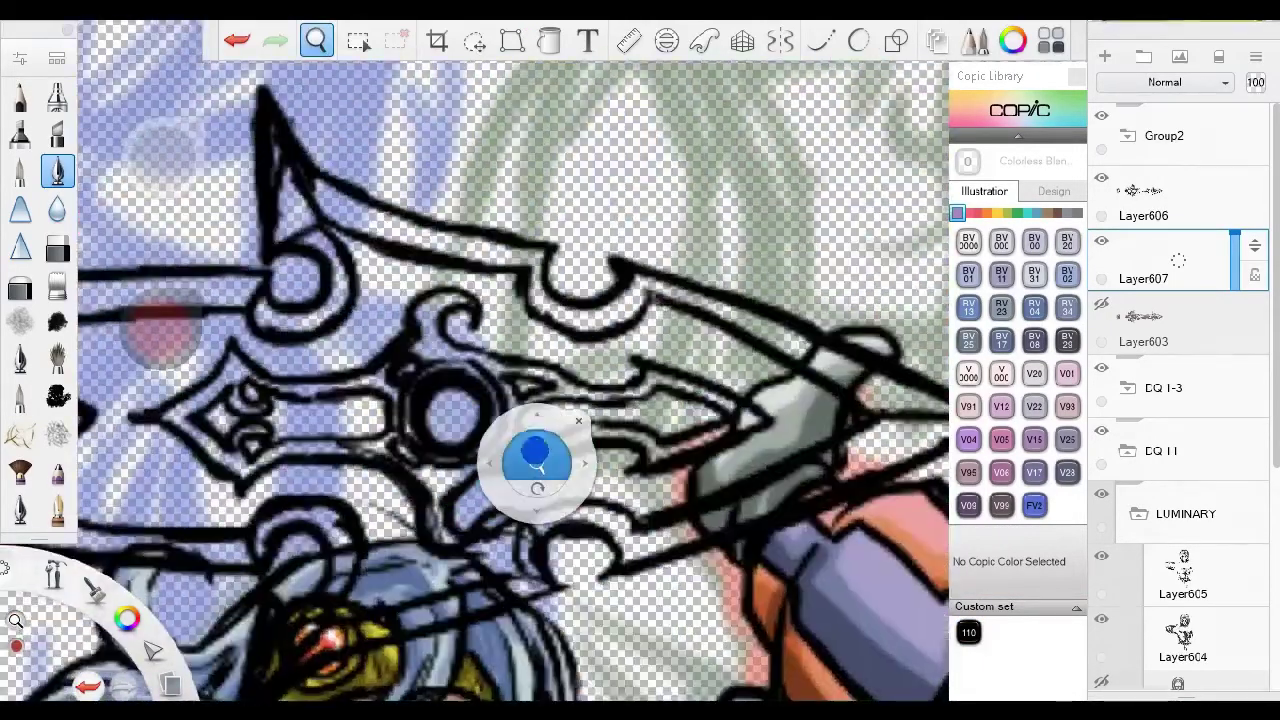
mouse_move(362, 38)
left_mouse_down()
mouse_move(400, 471)
mouse_move(563, 314)
left_mouse_up()
left_click_drag(498, 386, 500, 440)
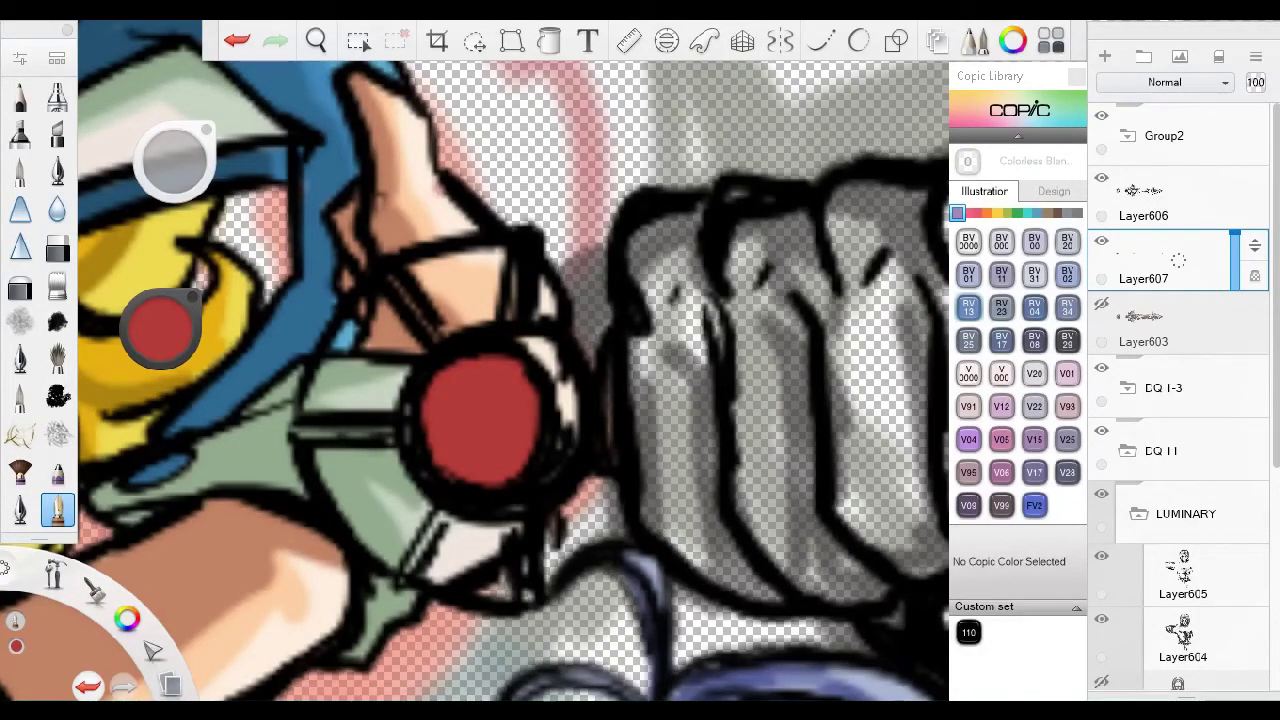
Shade the red gem beside the gloved fist with dark red and add white highlights.
mouse_move(465, 425)
left_mouse_down()
mouse_move(491, 394)
mouse_move(530, 440)
left_mouse_up()
key("space")
left_click_drag(636, 200, 808, 400)
key("space")
left_click_drag(520, 360, 440, 367)
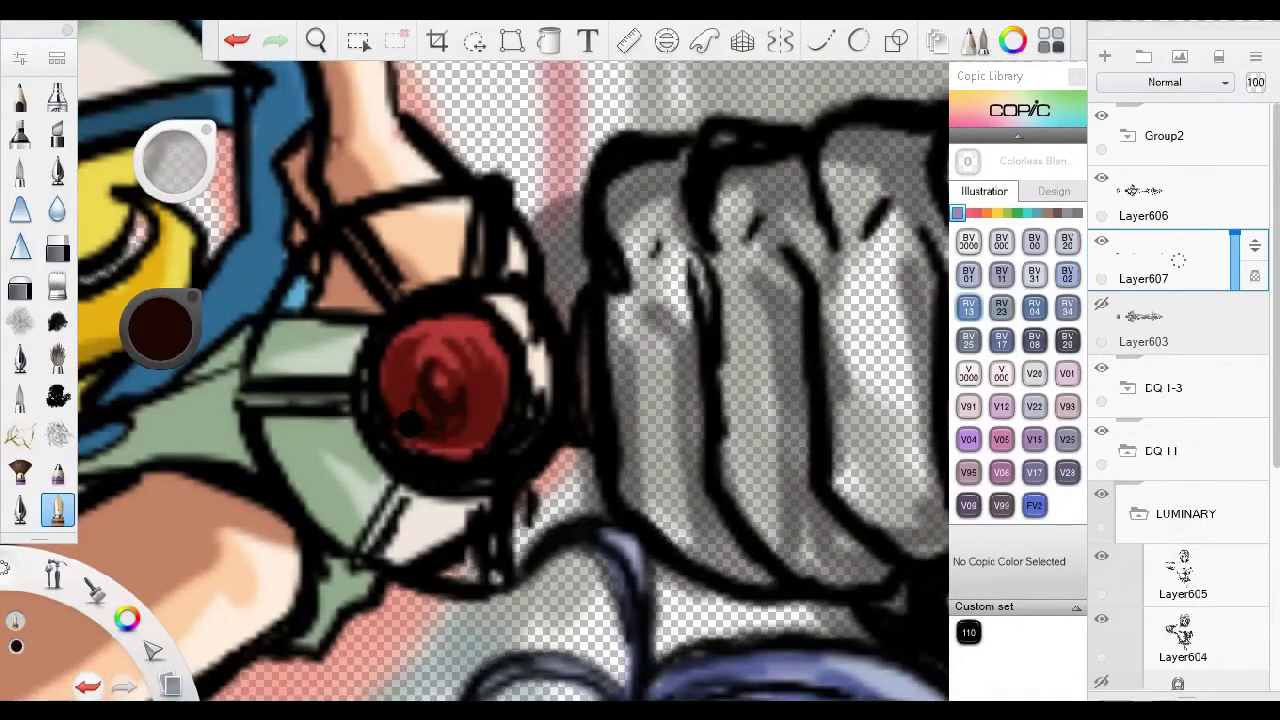
left_click_drag(162, 330, 162, 285)
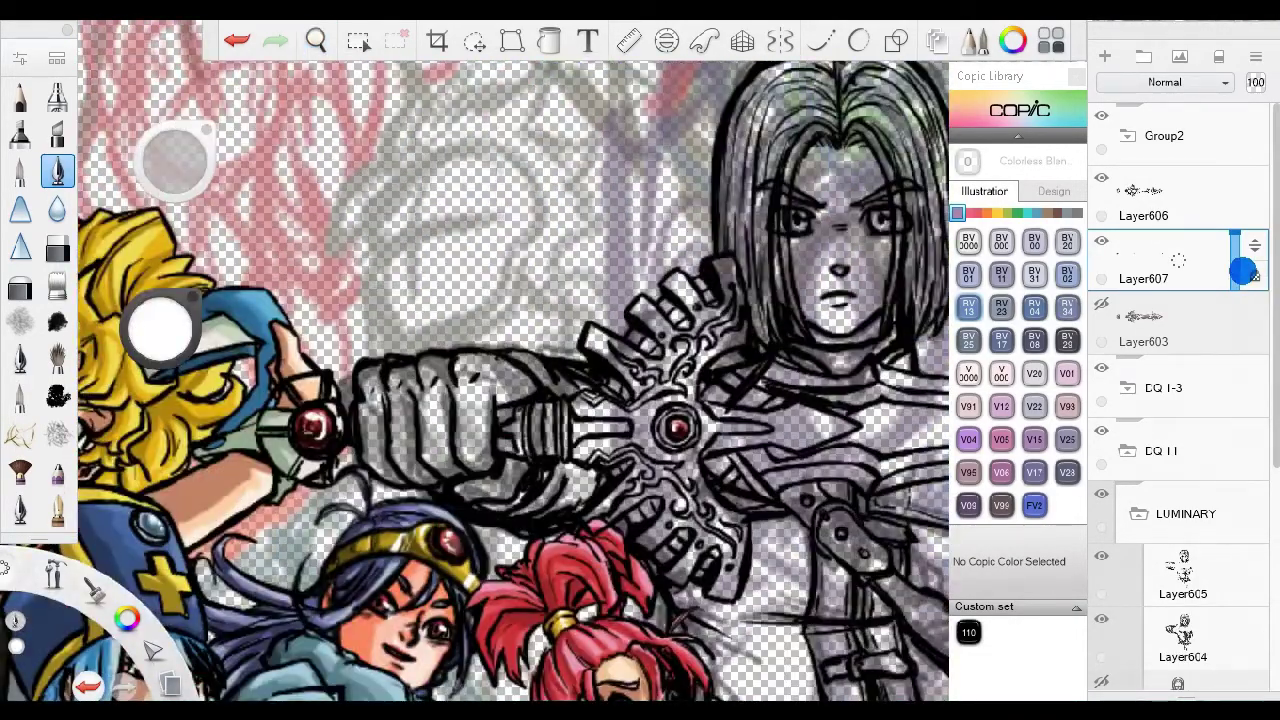
Paint the gaps around the sword grip and between the guard's prongs dark blue on a separate layer above Layer604.
key("space")
mouse_move(443, 337)
left_mouse_down()
mouse_move(601, 390)
mouse_move(414, 423)
mouse_move(623, 463)
left_mouse_up()
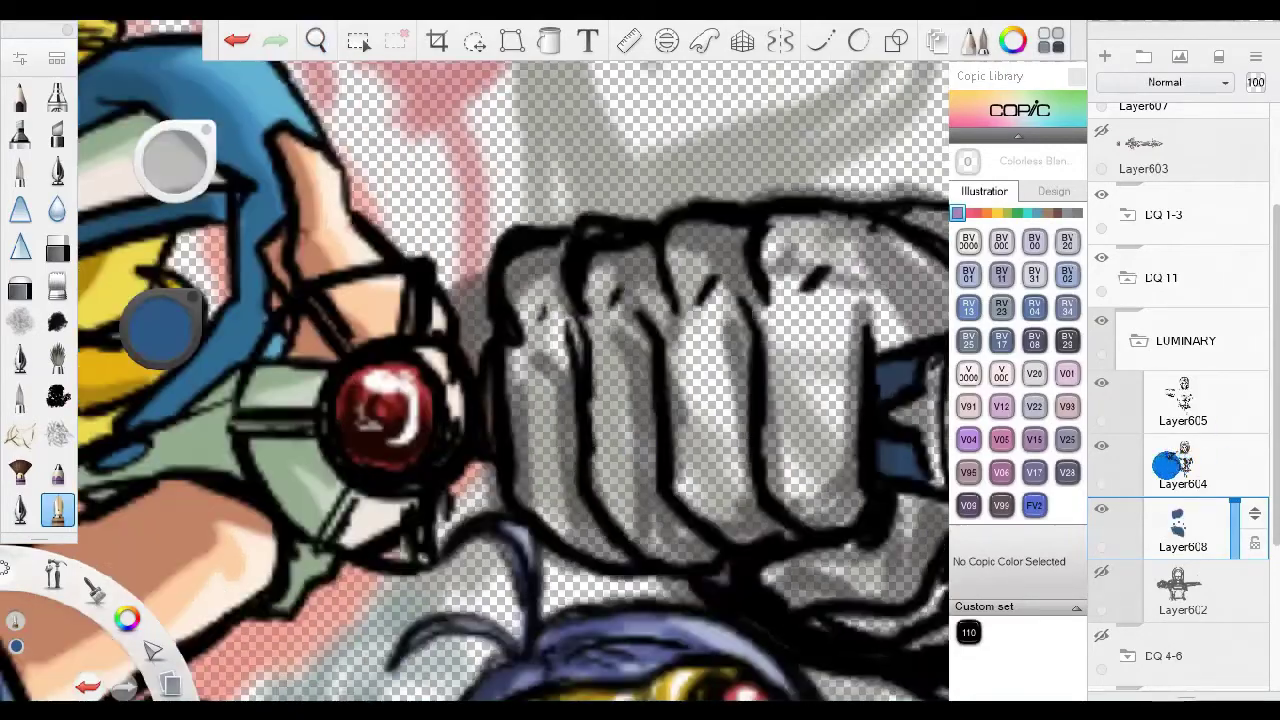
left_click_drag(1254, 442, 1254, 440)
left_click_drag(500, 400, 535, 398)
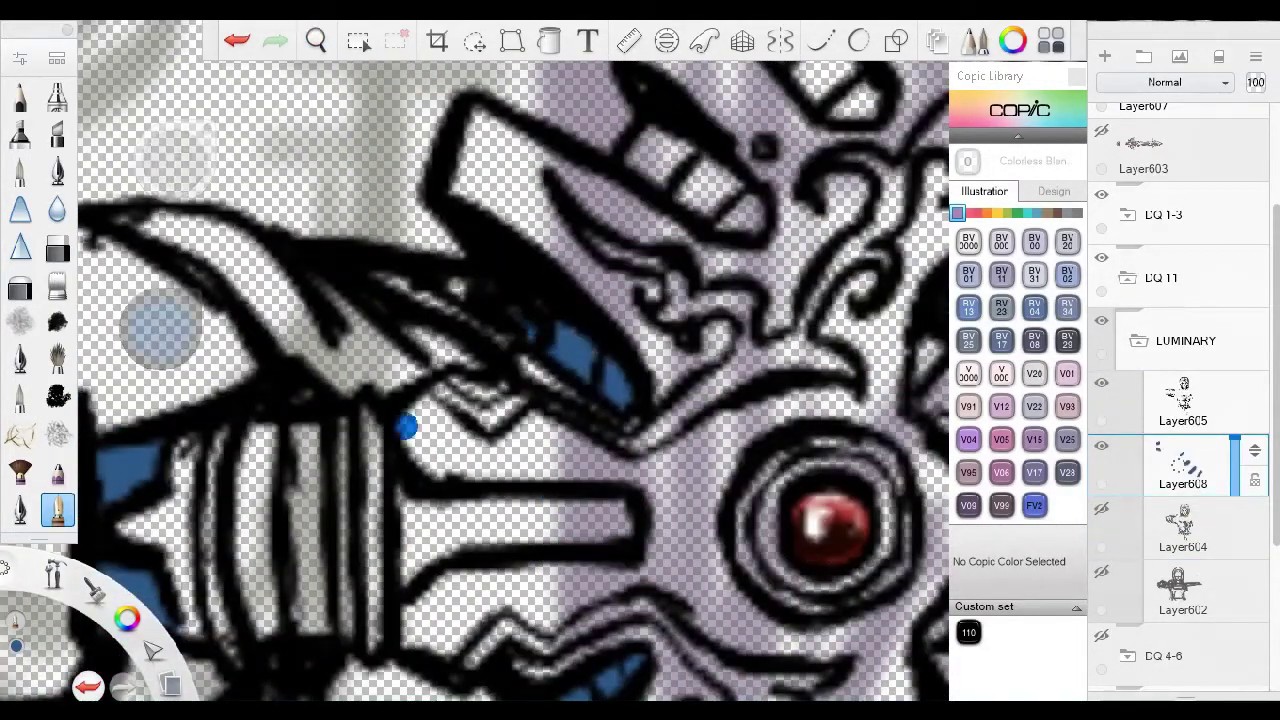
key("space")
left_click_drag(409, 423, 520, 330)
key("space")
left_click_drag(529, 629, 450, 330)
Shade the blue gaps between the guard's prongs with darker edges and lighter blue highlights.
key("space")
left_click_drag(160, 325, 160, 290)
mouse_move(500, 400)
left_mouse_down()
mouse_move(620, 330)
mouse_move(520, 400)
mouse_move(500, 370)
left_mouse_up()
left_click_drag(560, 540, 520, 340)
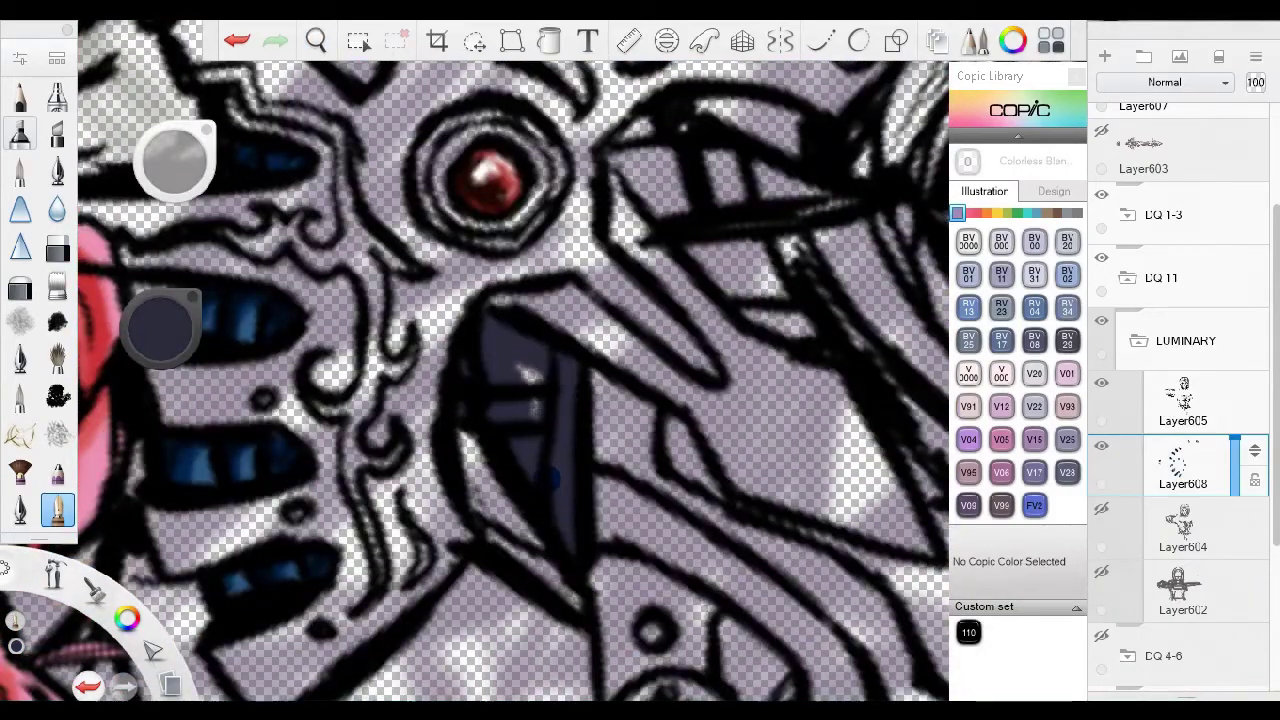
Paint the two large guard gaps beside the blade's base dark navy and deepen them toward black.
left_click_drag(600, 300, 450, 420)
left_click_drag(480, 300, 550, 330)
left_click_drag(643, 348, 745, 238)
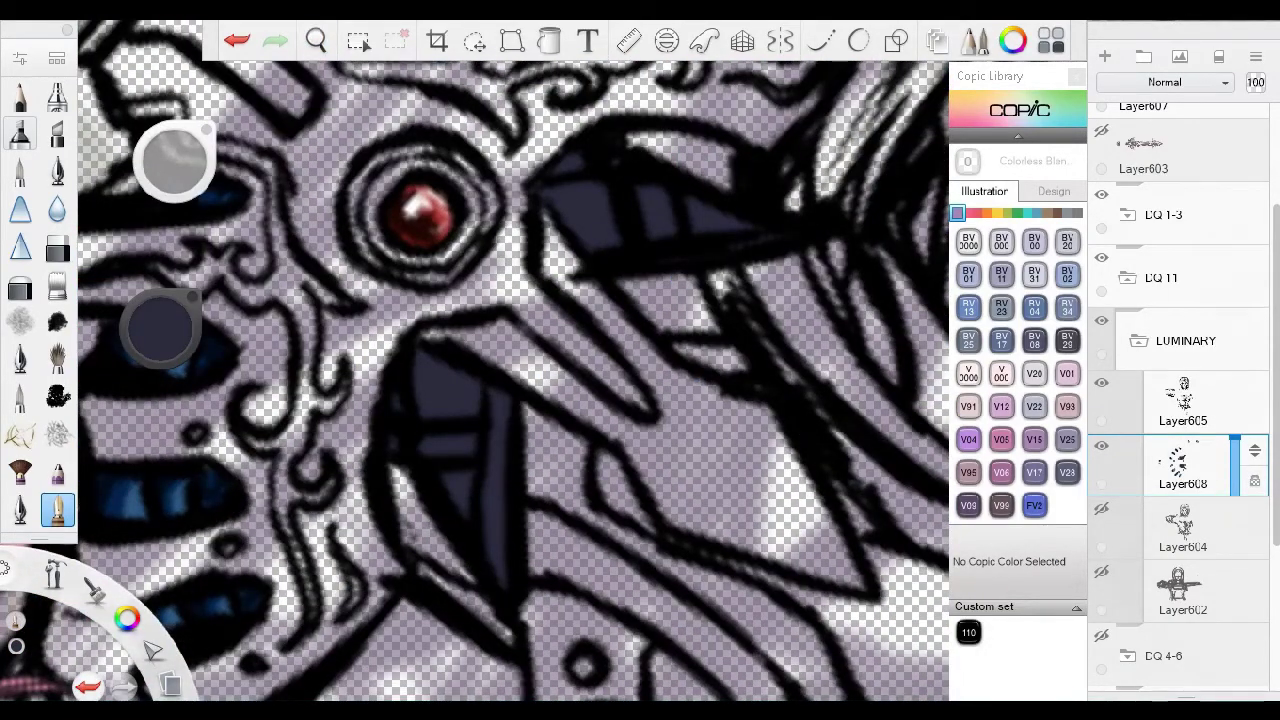
left_click_drag(500, 350, 425, 470)
scroll(643, 362, "down", 5)
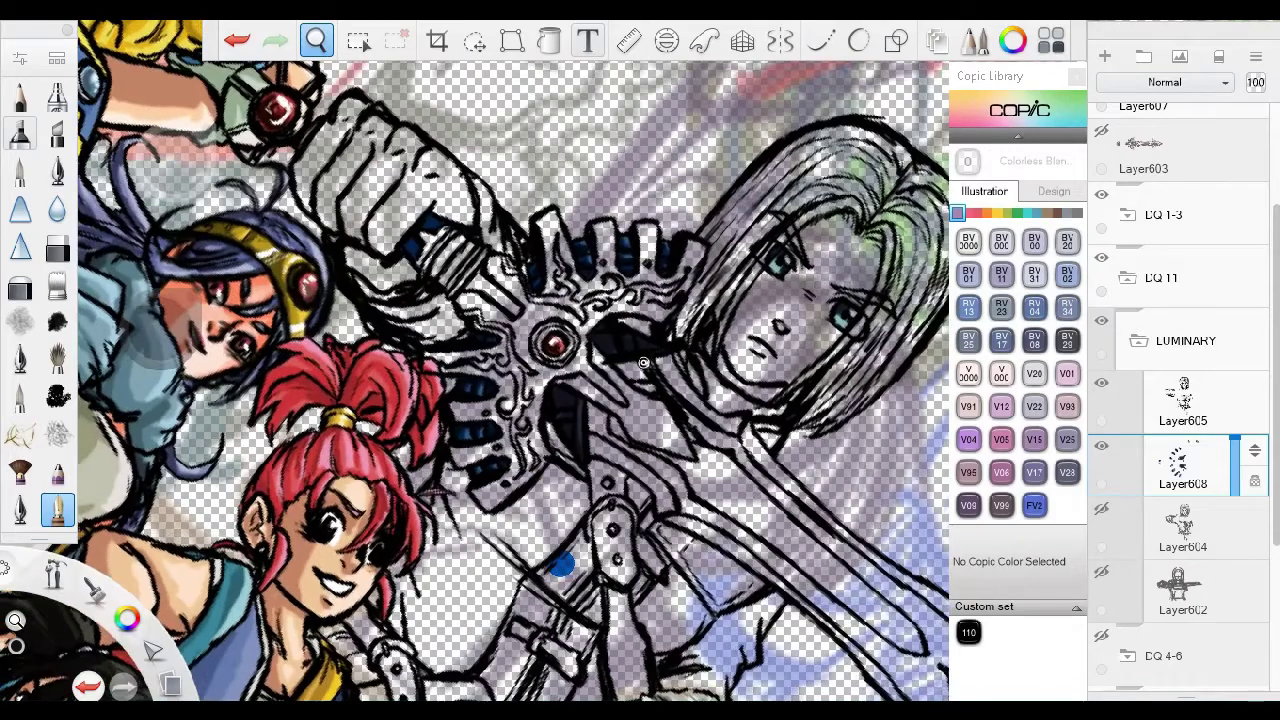
scroll(643, 362, "up", 5)
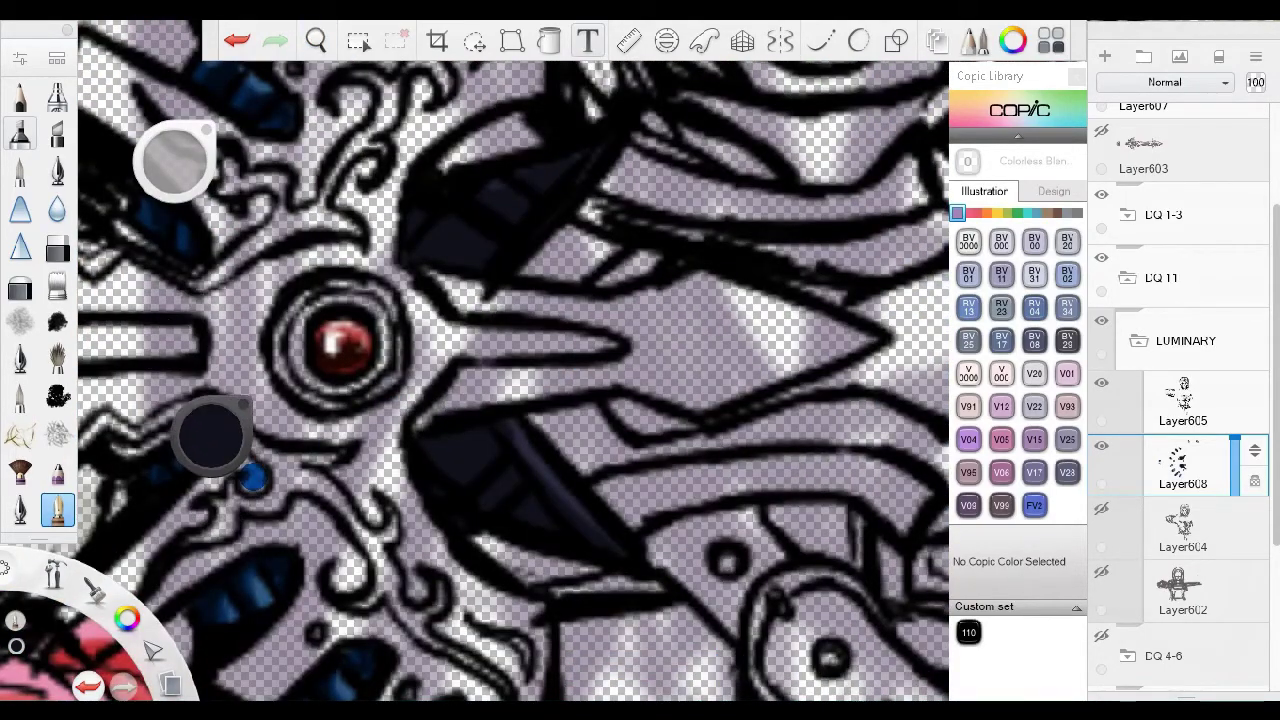
scroll(643, 362, "down", 5)
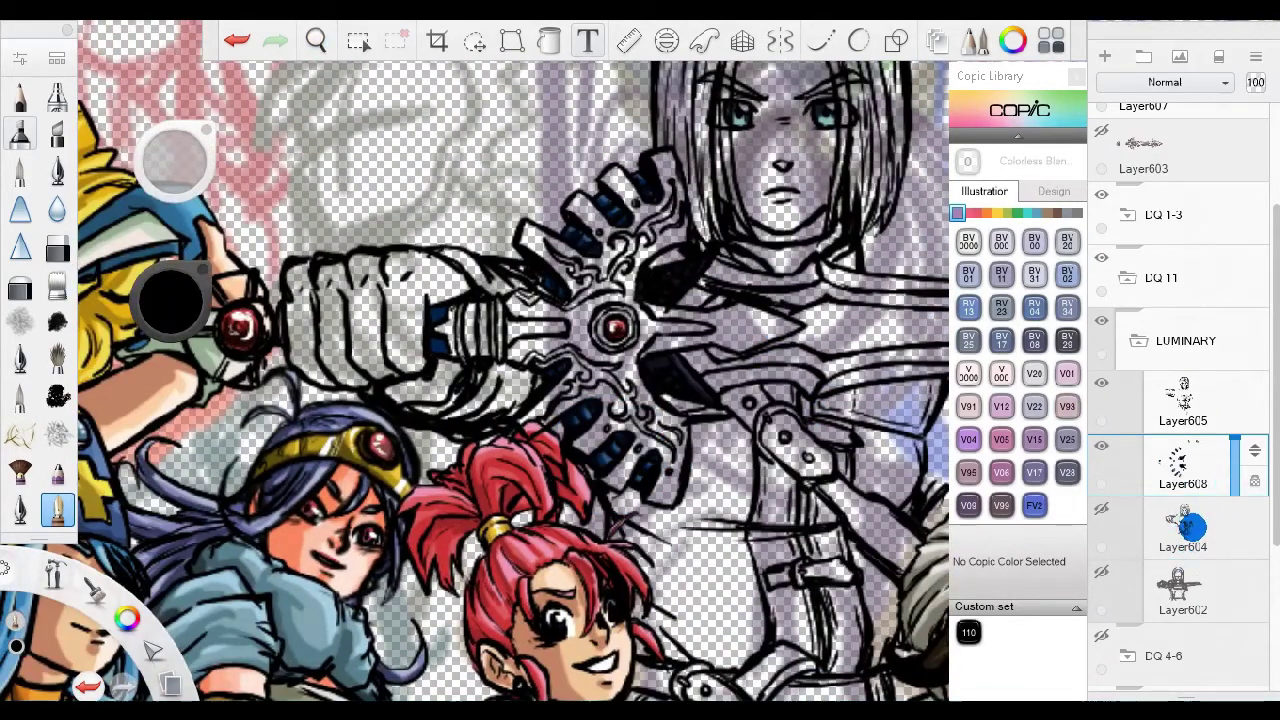
Add a layer below the guard's blue color, and blacken the gaps beside the blade's base with Special Black 110.
left_click(1105, 57)
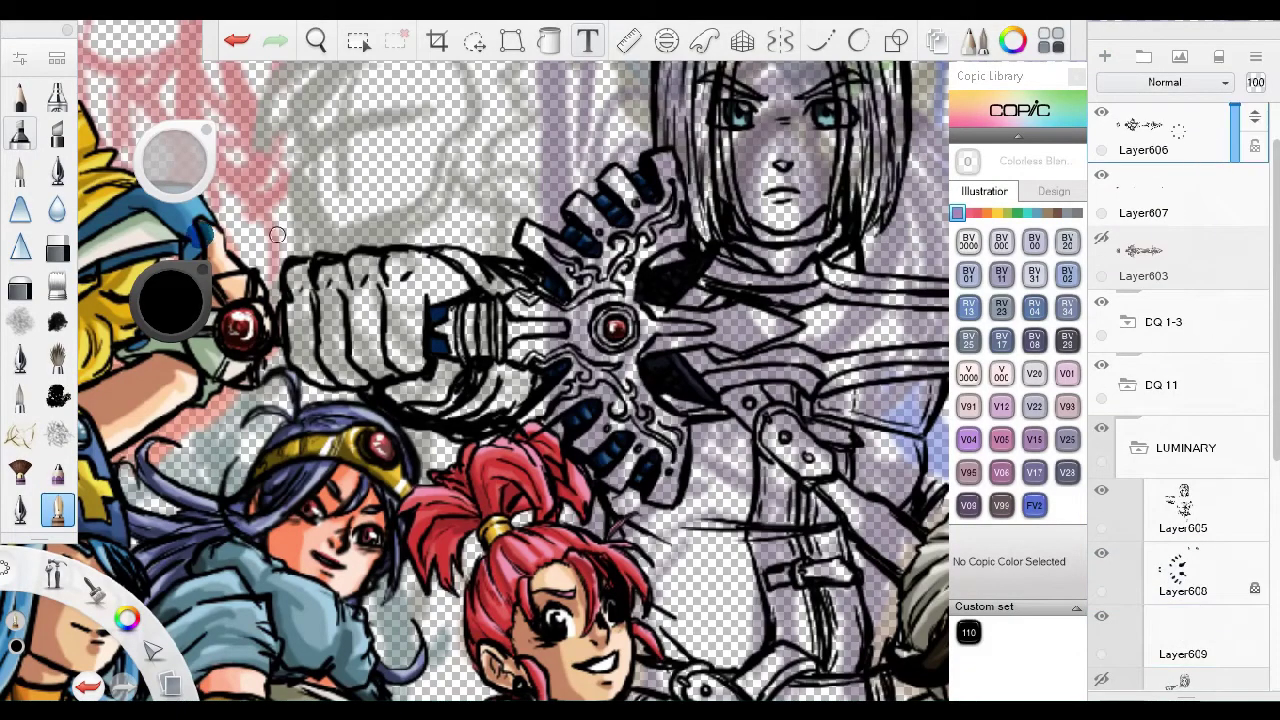
left_click(57, 170)
left_click(968, 632)
scroll(643, 362, "up", 5)
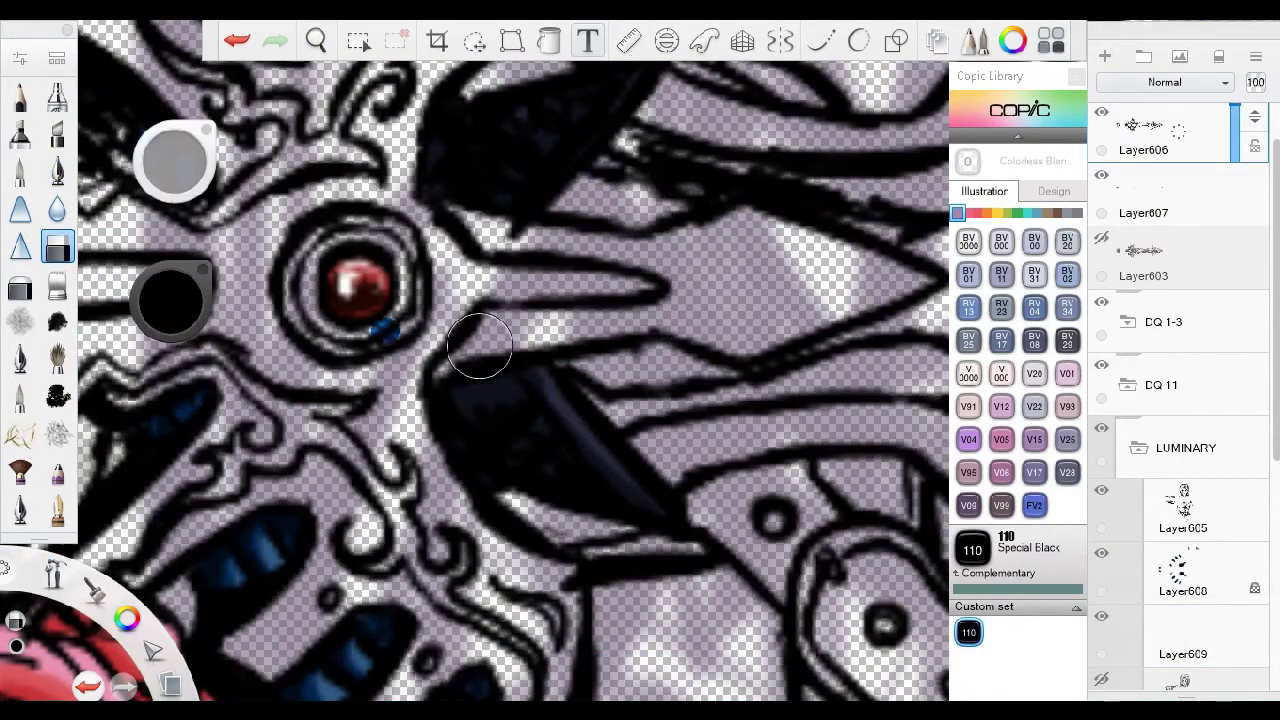
Erase the narrow spike's outline between the guard's medallion and the blade on Layer606.
scroll(731, 333, "up", 3)
left_click_drag(731, 333, 309, 333)
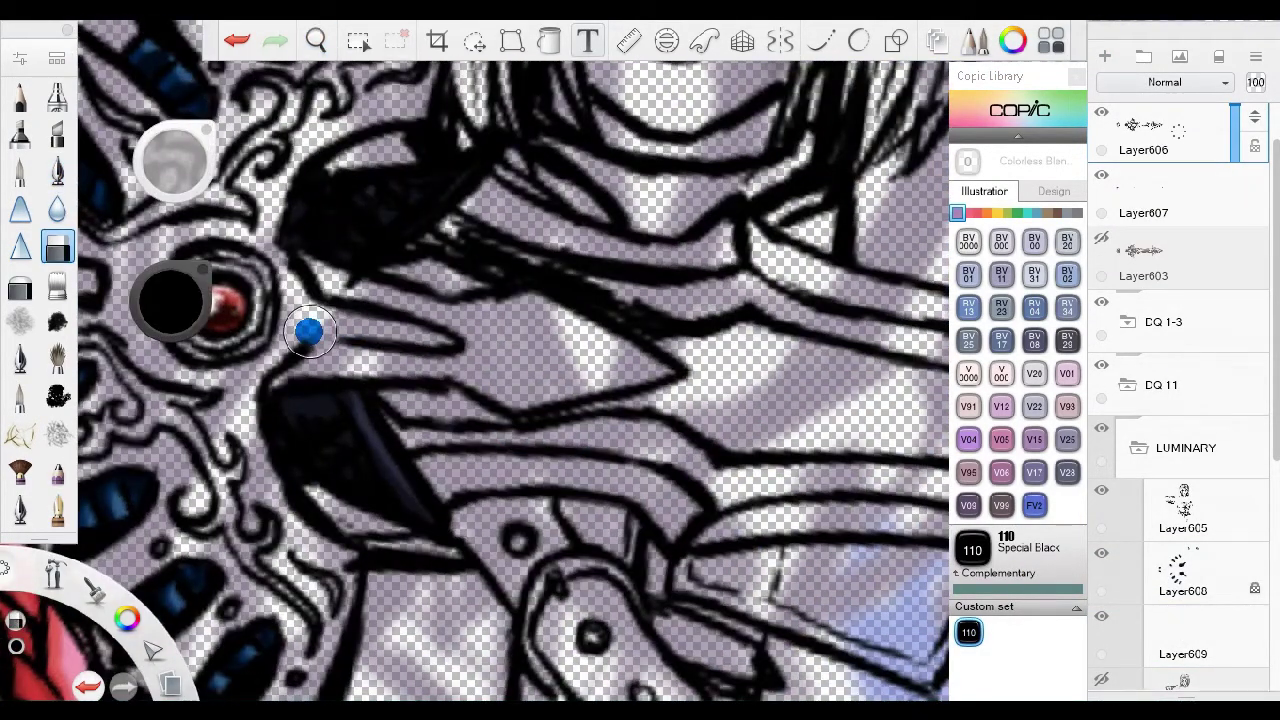
scroll(259, 341, "up", 2)
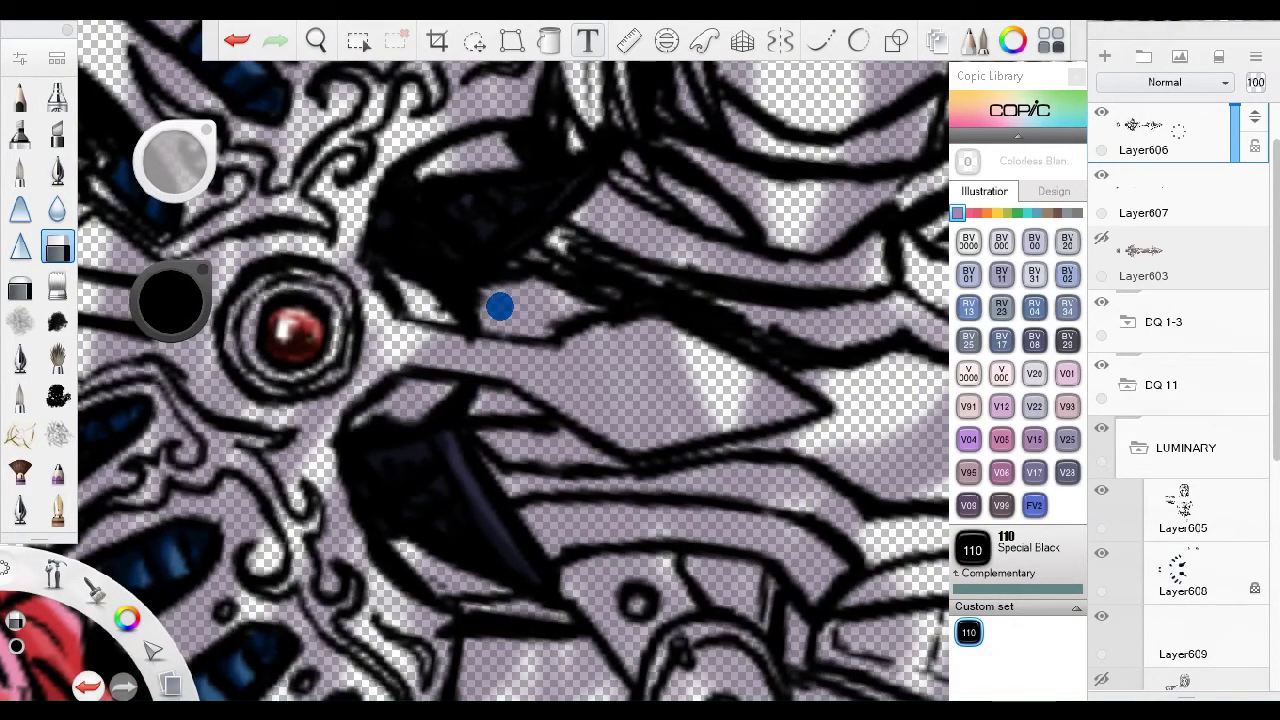
key("e")
mouse_move(412, 342)
left_mouse_down()
mouse_move(574, 340)
mouse_move(500, 400)
mouse_move(489, 440)
left_mouse_up()
Add a layer above Layer603 and lay flat pale yellow over the sword's ringed grip.
left_click(1105, 56)
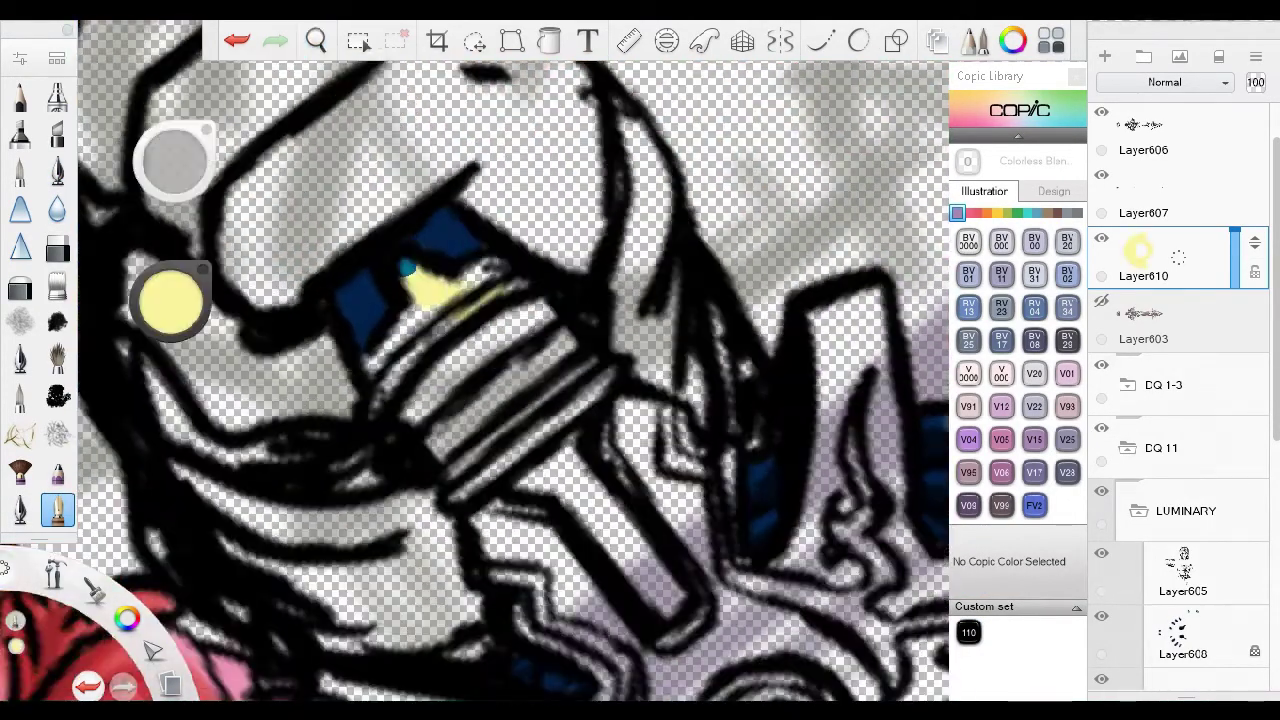
left_click_drag(480, 355, 575, 300)
left_click_drag(430, 475, 530, 420)
left_click_drag(365, 370, 435, 305)
left_click_drag(445, 420, 540, 350)
Fill the shaft below the grip and the long central panel of the blade with pale yellow.
left_click_drag(615, 410, 720, 540)
left_click_drag(690, 520, 750, 590)
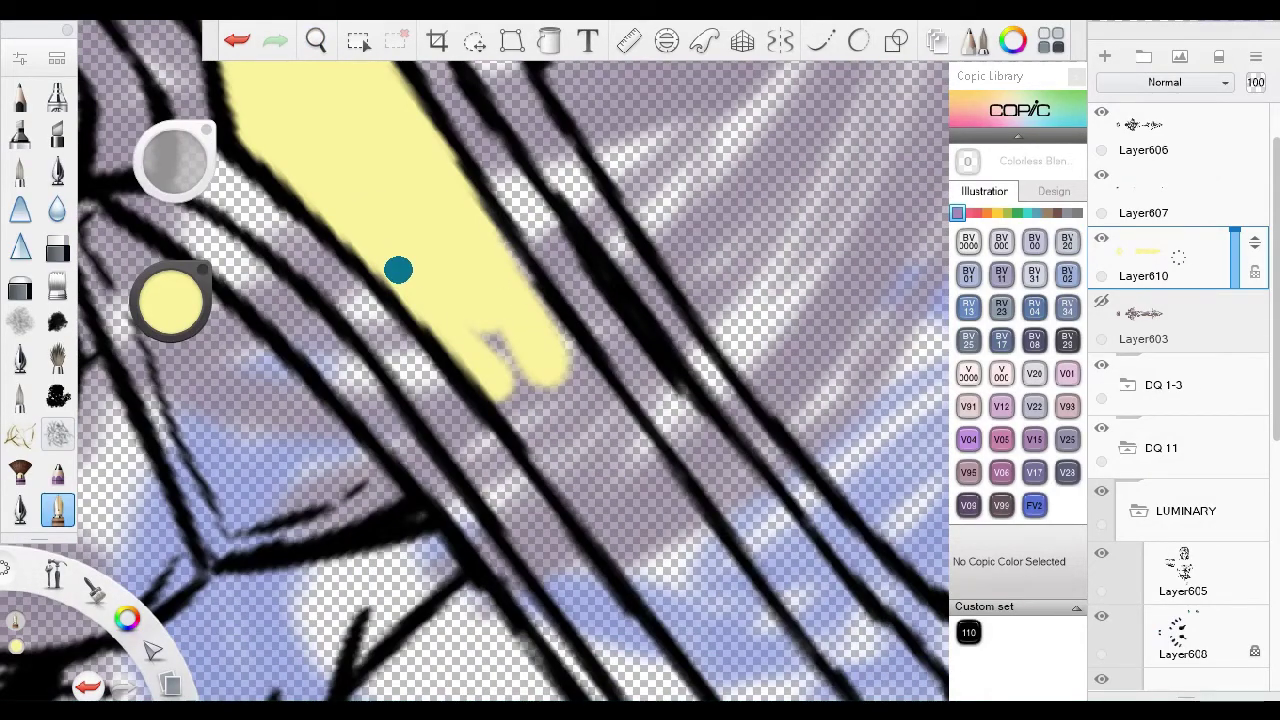
left_click_drag(505, 385, 614, 551)
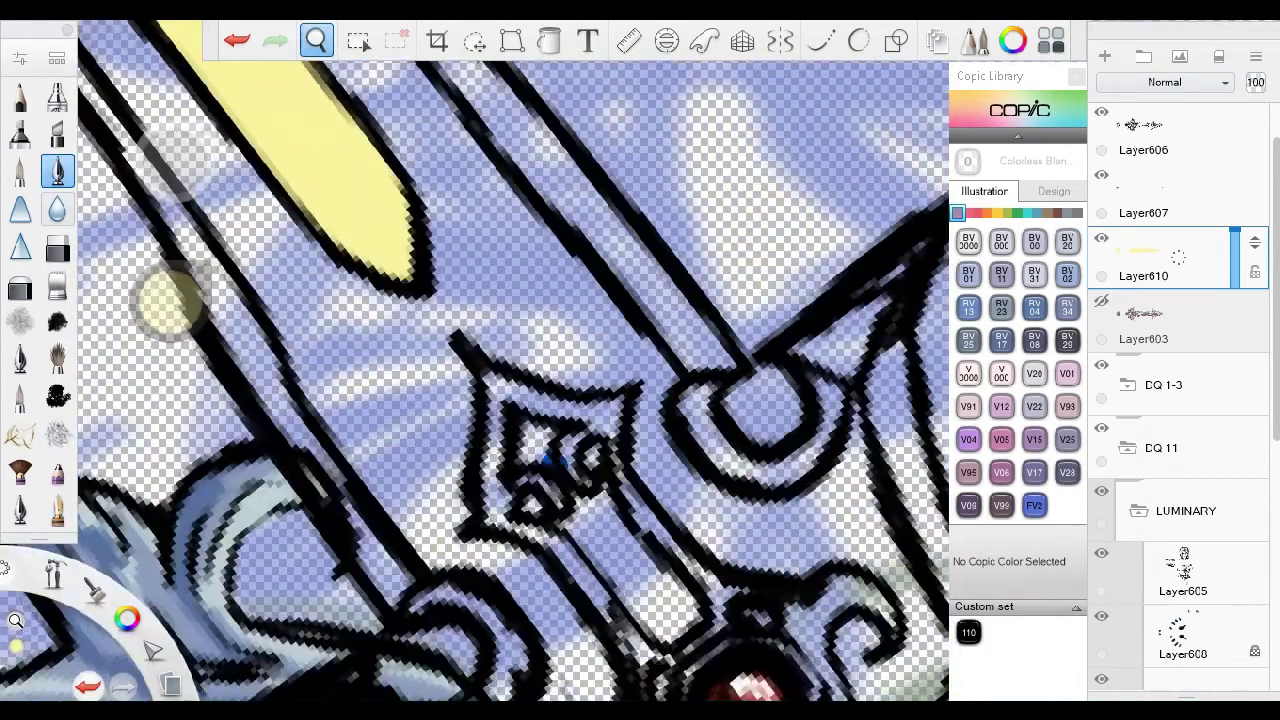
Fill the diamond-shaped ornament and the framework around the red gem near the blade's tip with pale yellow.
left_click_drag(575, 378, 432, 352)
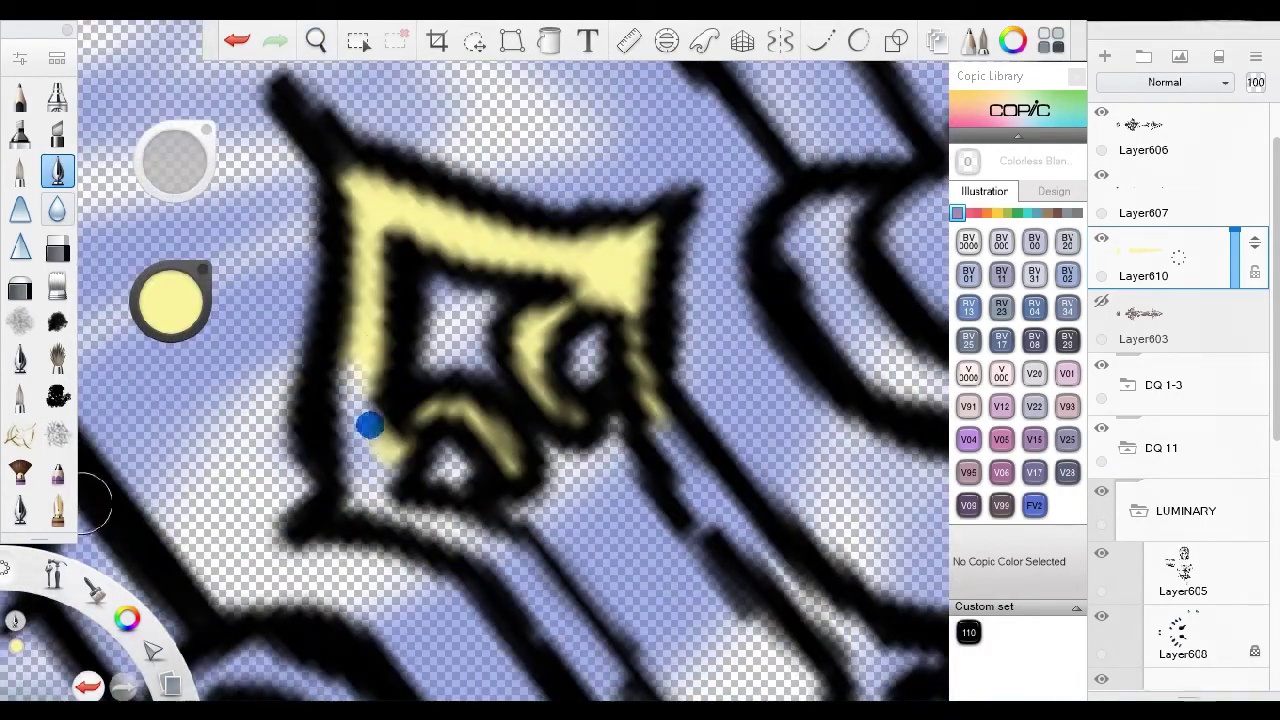
left_click(57, 510)
mouse_move(330, 520)
left_mouse_down()
mouse_move(355, 475)
mouse_move(636, 286)
left_mouse_up()
left_click_drag(680, 500, 527, 317)
mouse_move(351, 410)
left_mouse_down()
mouse_move(469, 455)
mouse_move(511, 493)
mouse_move(458, 354)
mouse_move(522, 371)
mouse_move(447, 355)
mouse_move(664, 548)
mouse_move(487, 427)
mouse_move(571, 289)
mouse_move(414, 163)
mouse_move(410, 428)
left_mouse_up()
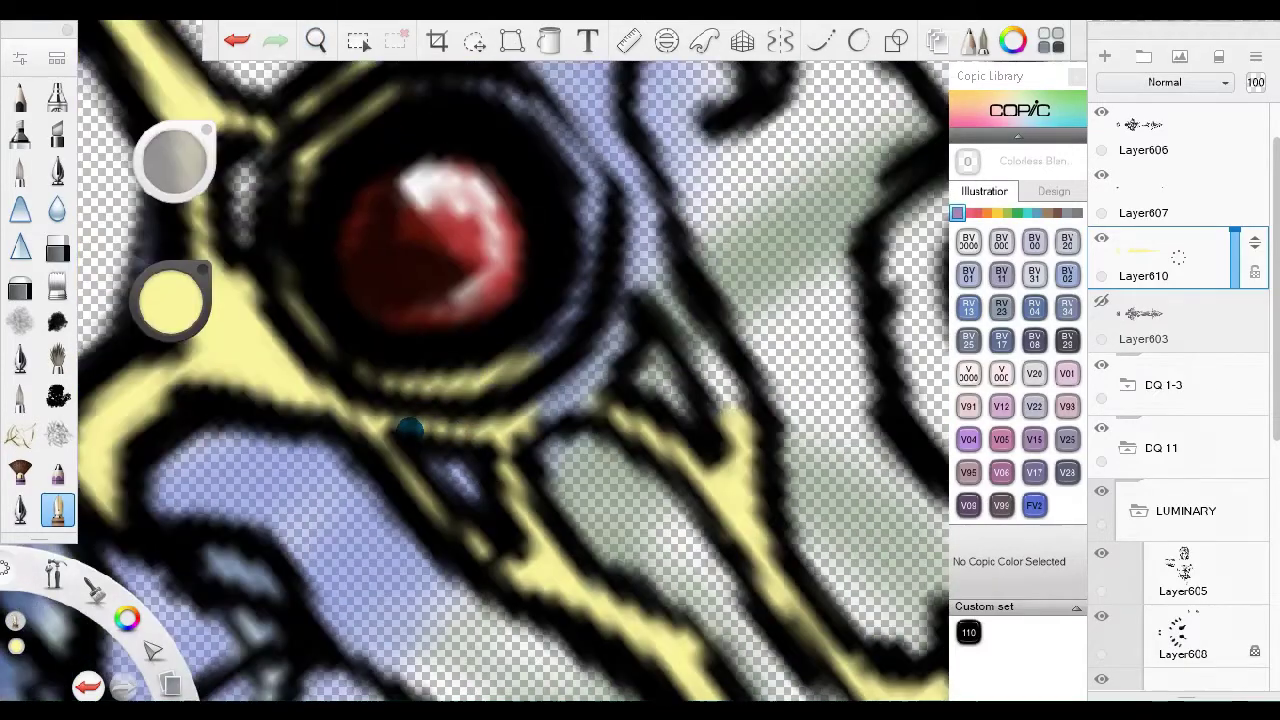
Fill the guard's wings and prongs and the rest of the framework around the tip's red gem with pale yellow.
mouse_move(633, 258)
left_mouse_down()
mouse_move(609, 163)
mouse_move(477, 297)
mouse_move(430, 400)
mouse_move(389, 281)
mouse_move(457, 443)
mouse_move(534, 214)
mouse_move(321, 439)
mouse_move(372, 373)
mouse_move(361, 391)
left_mouse_up()
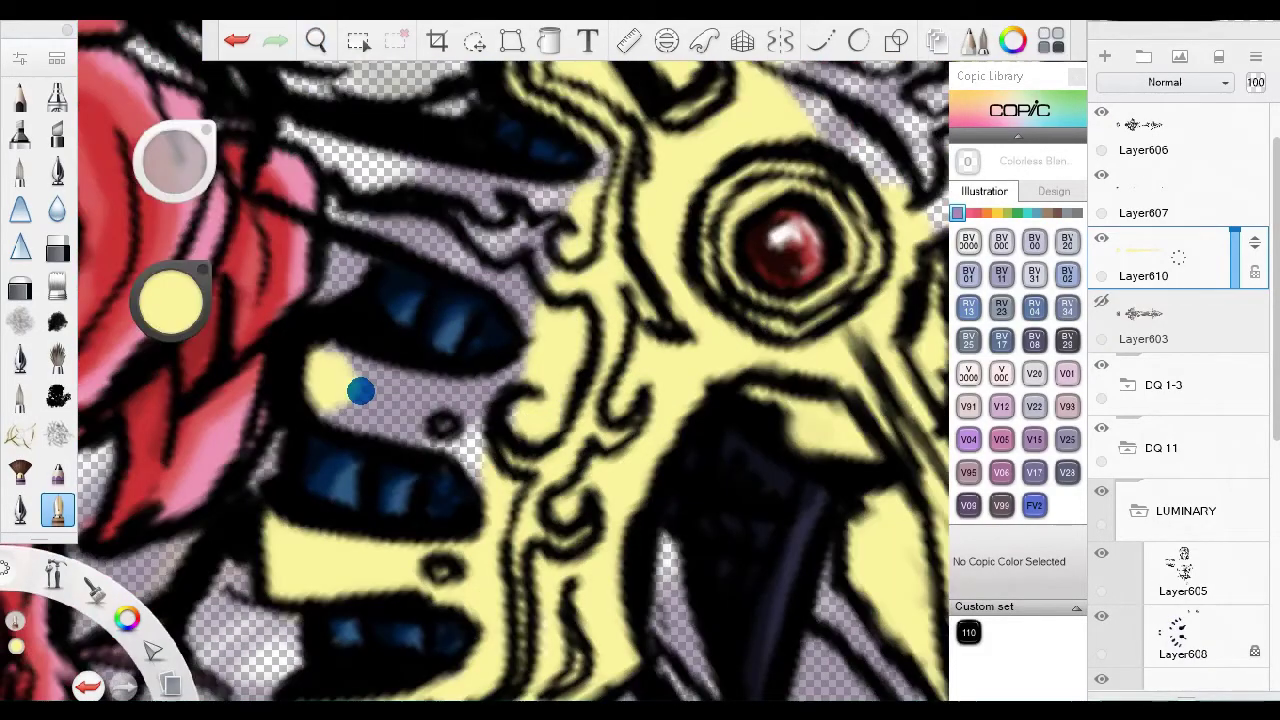
left_click(57, 510)
left_click_drag(386, 229, 300, 284)
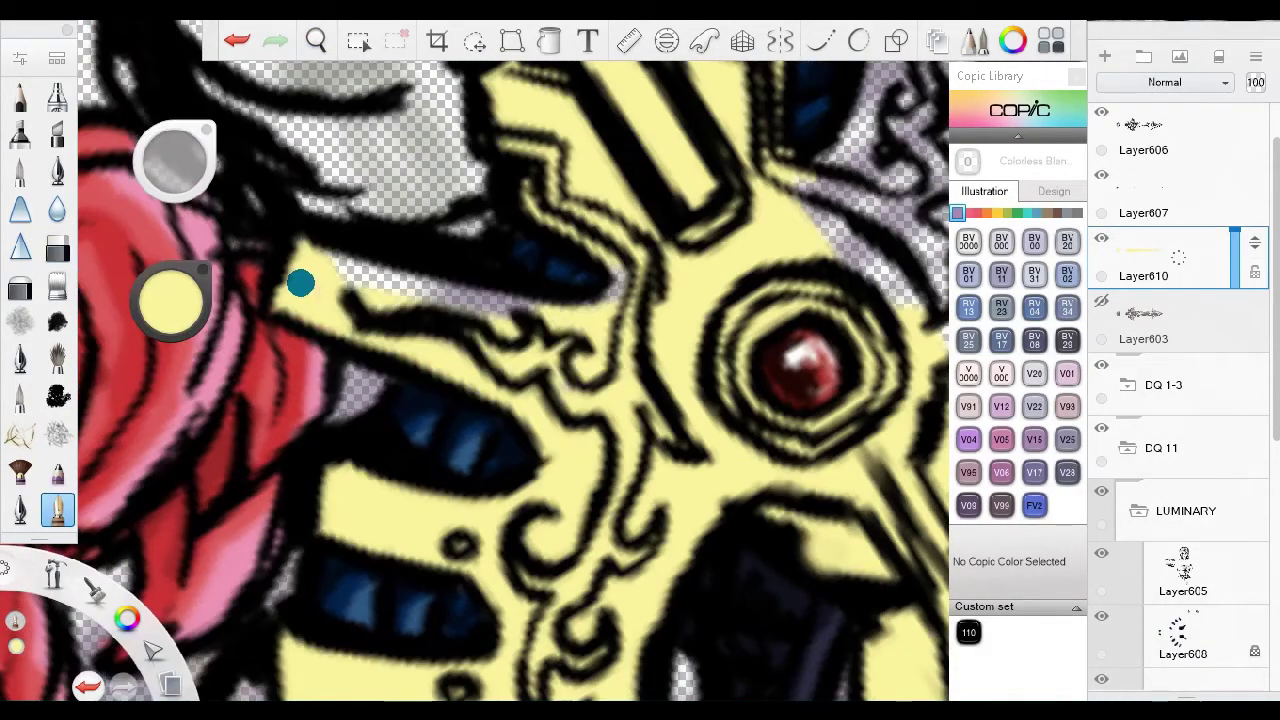
mouse_move(400, 400)
left_mouse_down()
mouse_move(420, 380)
mouse_move(394, 423)
mouse_move(534, 491)
mouse_move(572, 432)
left_mouse_up()
left_click_drag(495, 446, 563, 243)
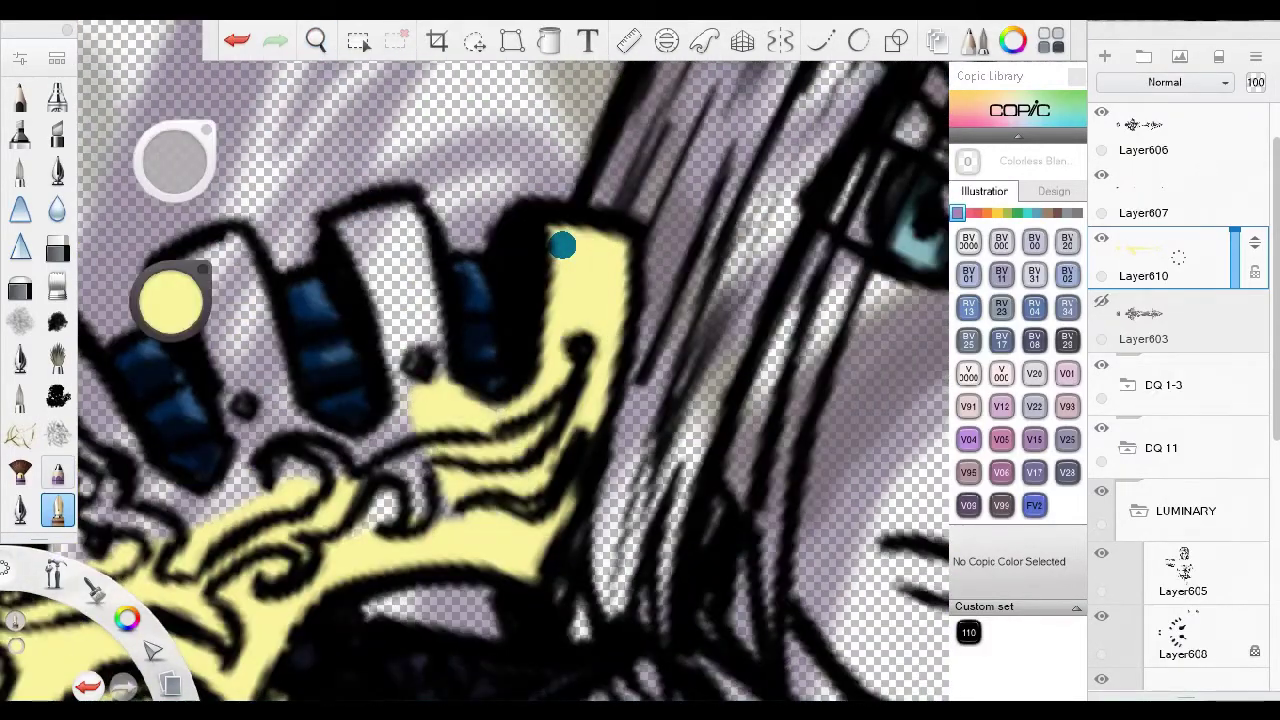
mouse_move(349, 220)
left_mouse_down()
mouse_move(418, 402)
mouse_move(517, 486)
mouse_move(354, 389)
mouse_move(714, 537)
mouse_move(585, 478)
mouse_move(350, 438)
left_mouse_up()
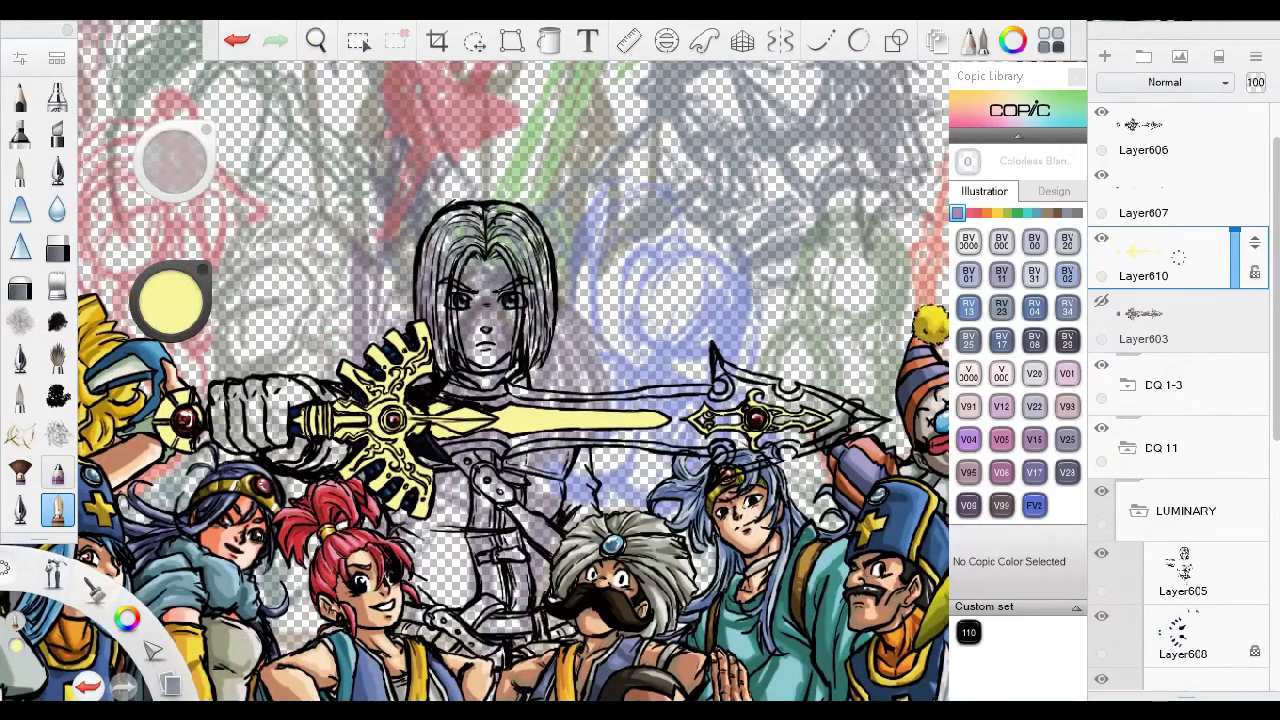
Shade the gold ornament around the red gem near the blade's tip with golden yellow.
scroll(466, 416, "up", 5)
scroll(475, 360, "down", 2)
scroll(475, 360, "right", 5)
scroll(475, 360, "down", 2)
scroll(502, 410, "down", 2)
scroll(502, 410, "up", 3)
scroll(680, 348, "down", 2)
scroll(680, 348, "left", 5)
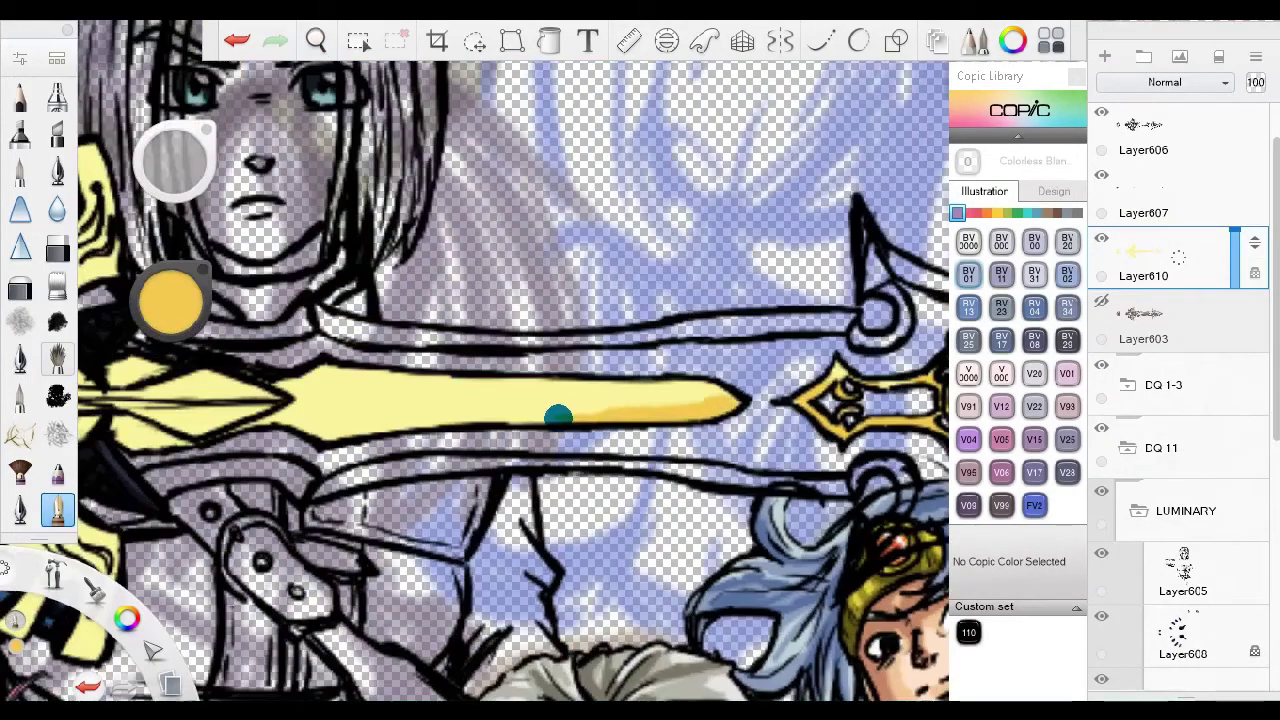
Shade the blade's long central panel, the guard and the grip with golden yellow, leaving pale yellow highlights.
scroll(300, 414, "up", 5)
scroll(550, 400, "down", 2)
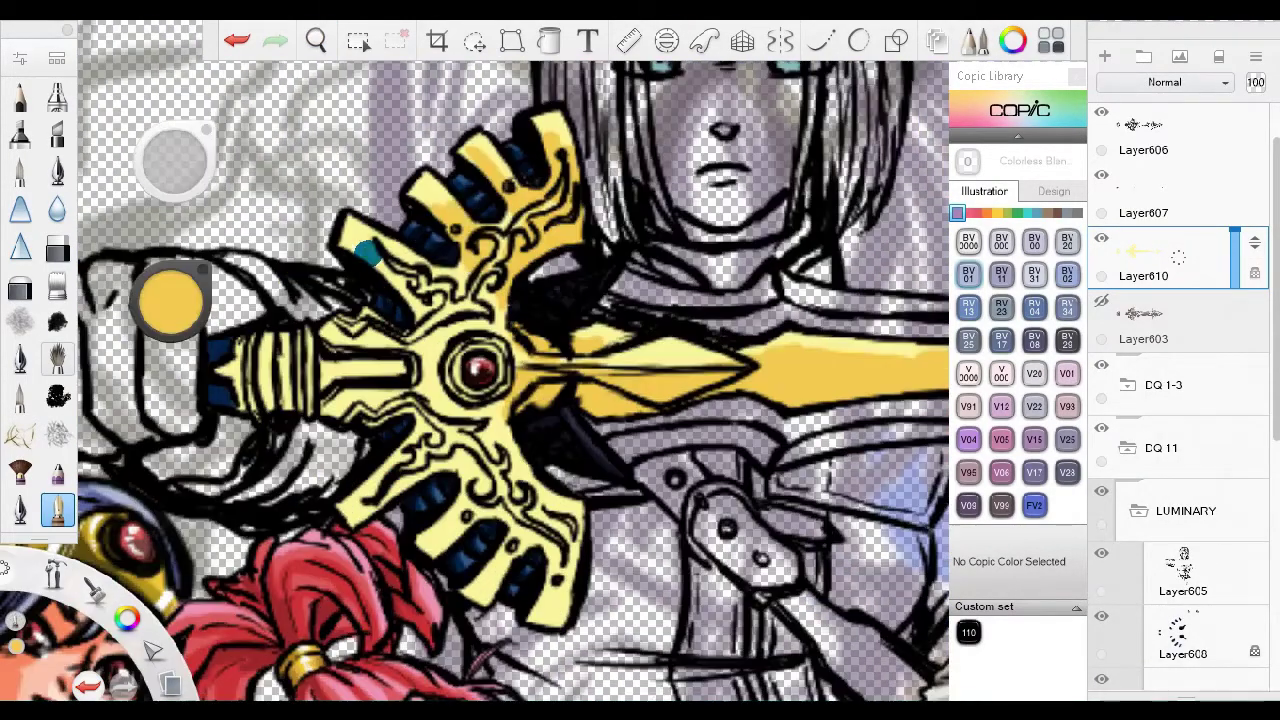
scroll(483, 400, "up", 3)
scroll(483, 400, "left", 5)
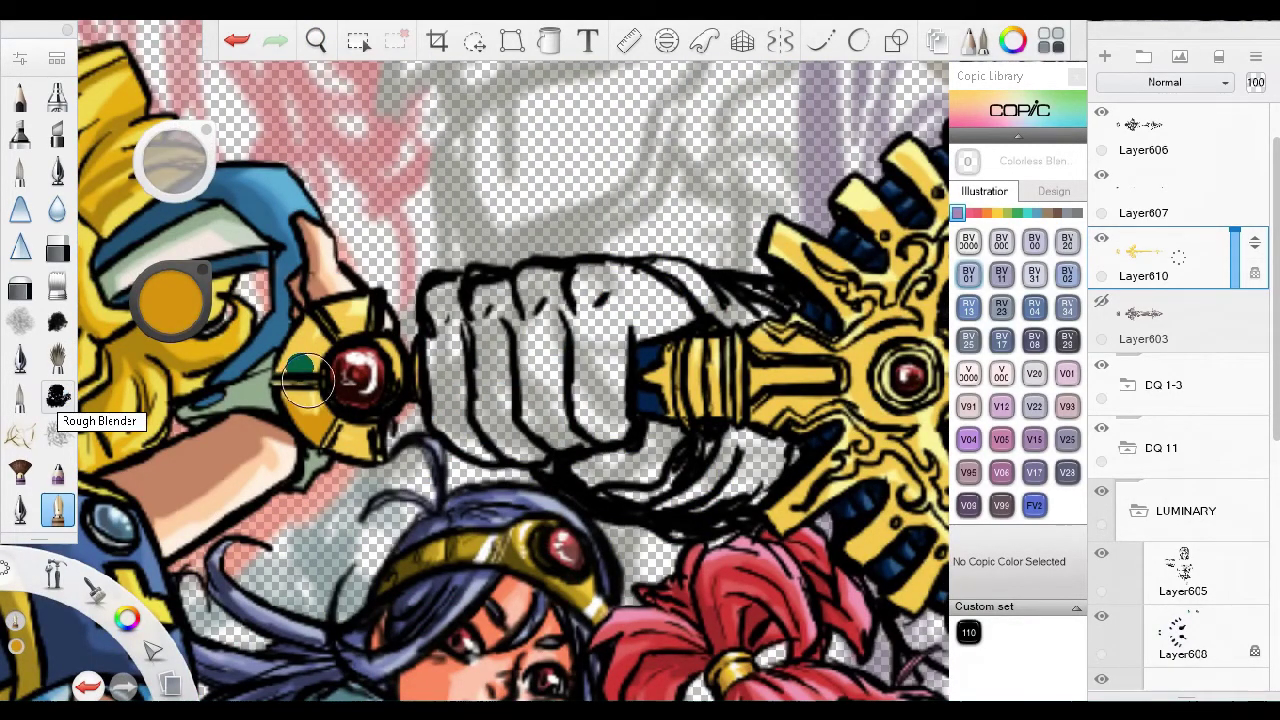
Paint darker gold shadows on the grip, the guard's wings and the diamond-shaped spike beside the medallion.
scroll(57, 398, "right", 5)
mouse_move(495, 340)
left_mouse_down()
mouse_move(598, 320)
mouse_move(605, 232)
left_mouse_up()
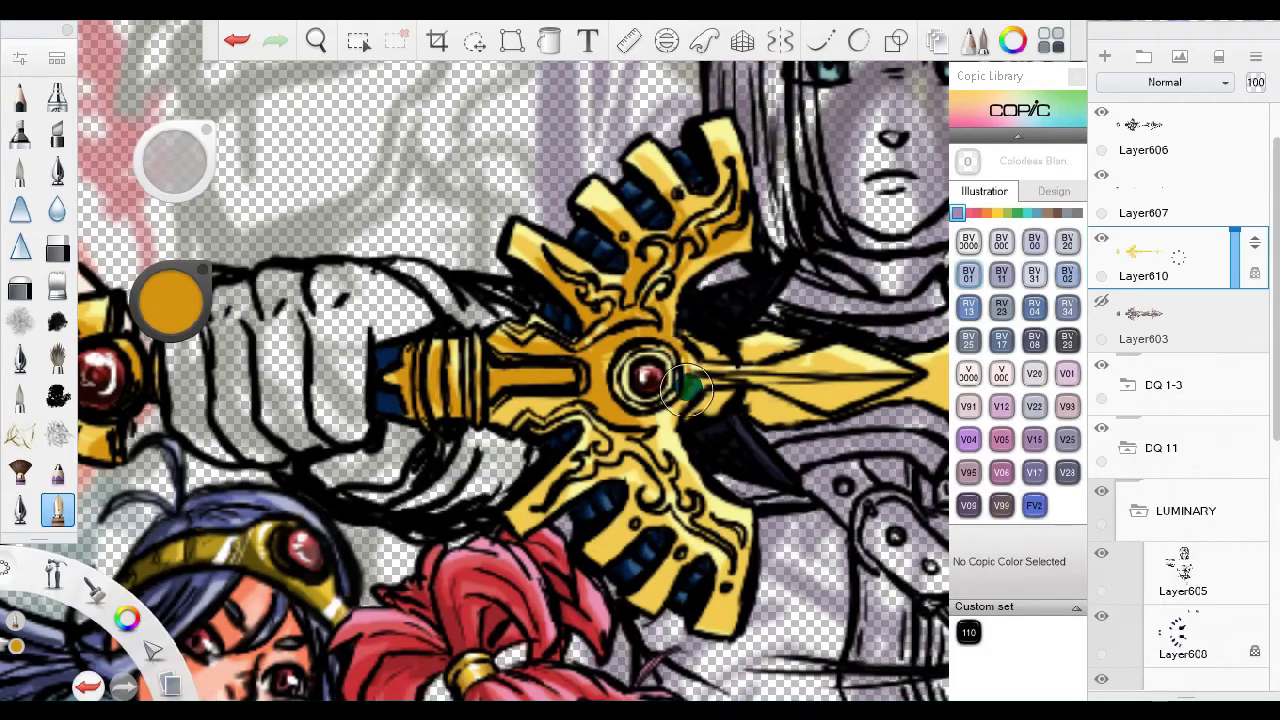
scroll(471, 477, "right", 5)
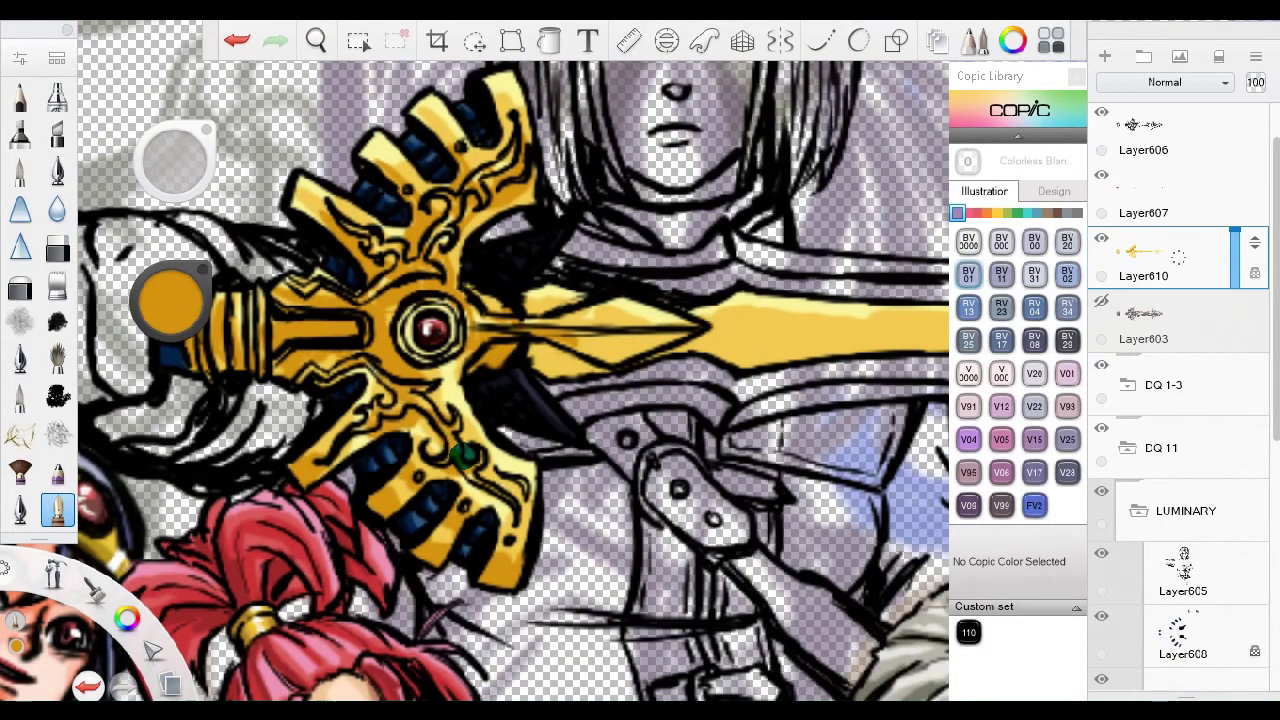
scroll(522, 334, "right", 6)
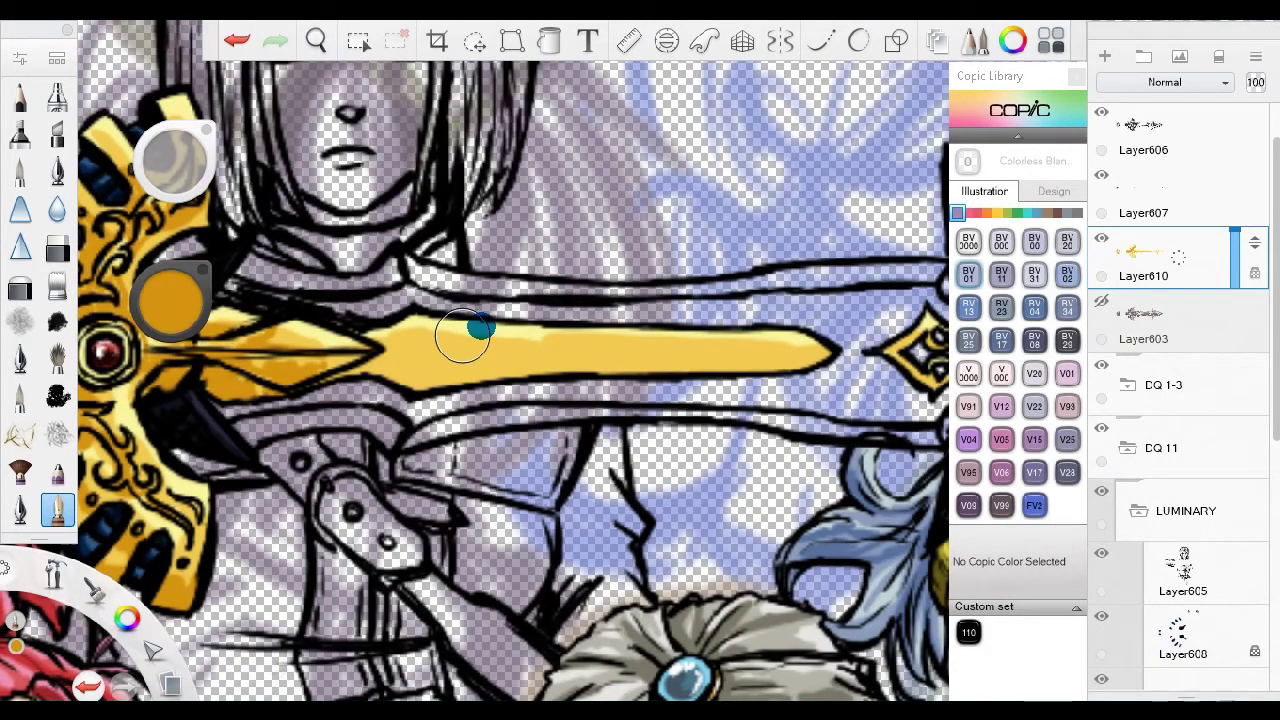
Paint dark gold shadows along the blade's central panel and on the ornament near the tip.
scroll(418, 362, "down", 4)
scroll(500, 443, "up", 5)
scroll(452, 308, "left", 5)
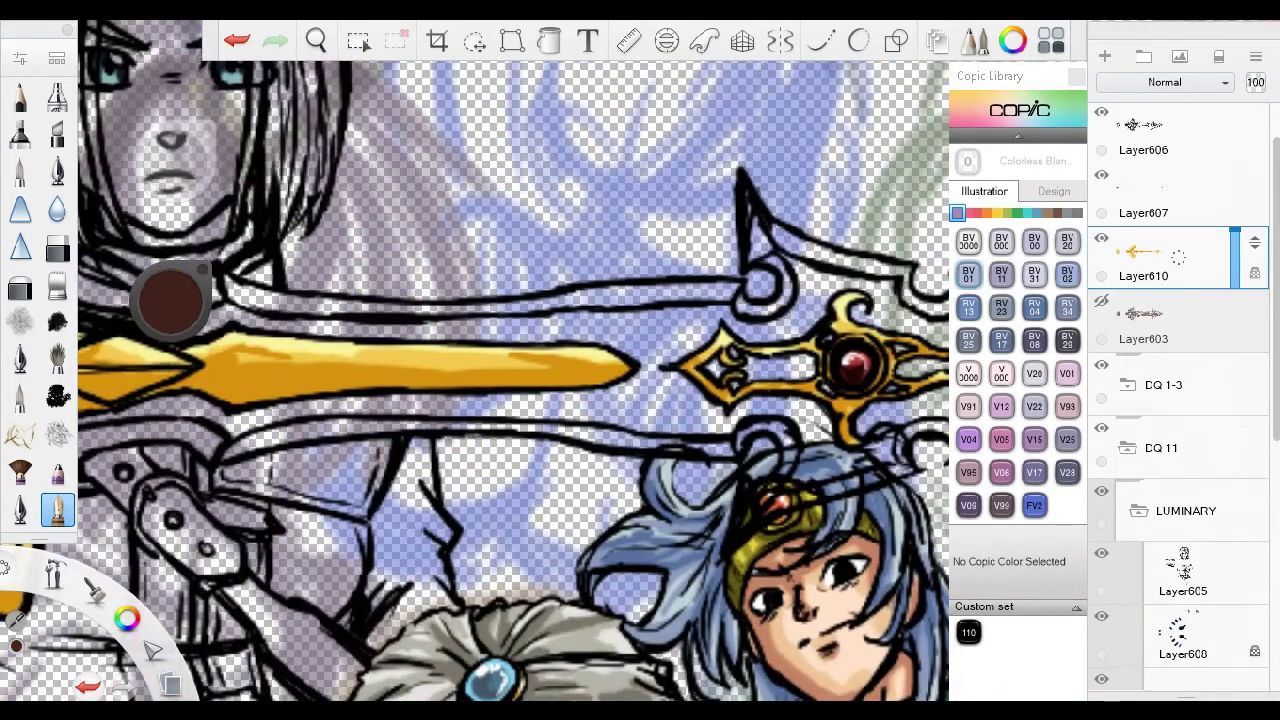
Undo the last stroke and shade the central panel's lower edge, the diamond spike and the upper guard with brown.
scroll(500, 360, "left", 3)
left_click(240, 42)
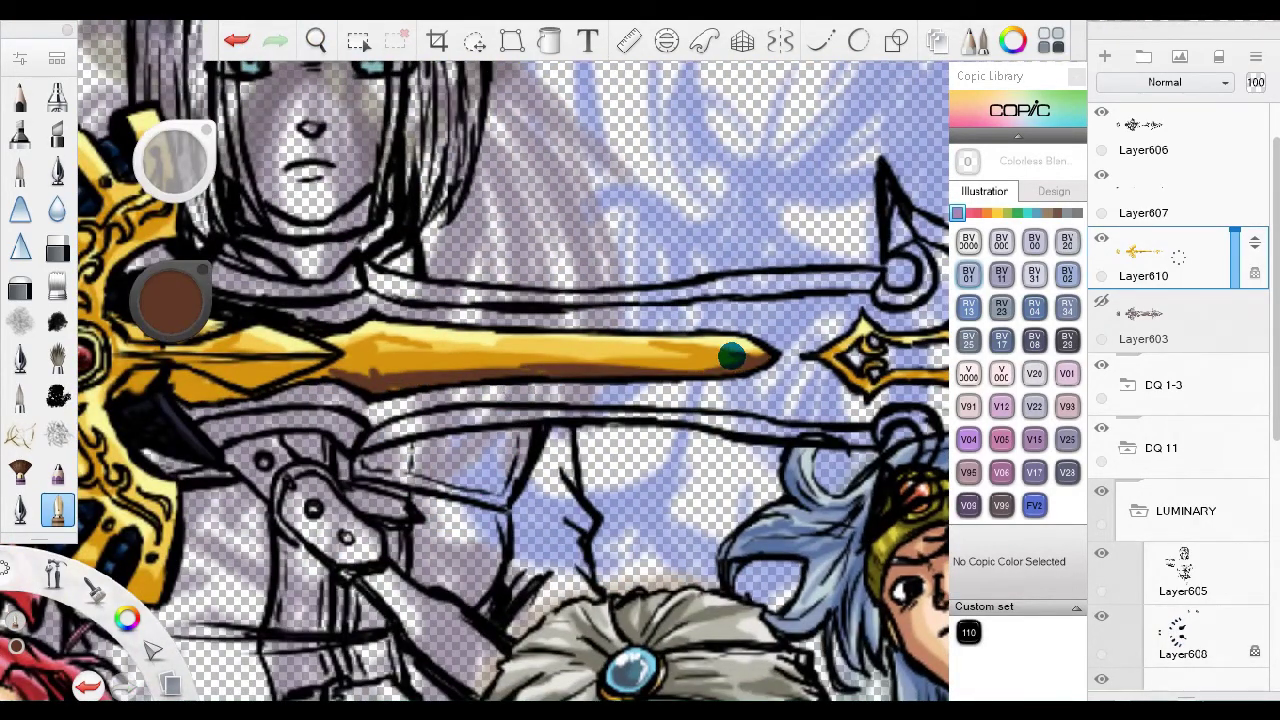
scroll(731, 357, "left", 5)
scroll(500, 360, "up", 3)
scroll(500, 360, "left", 2)
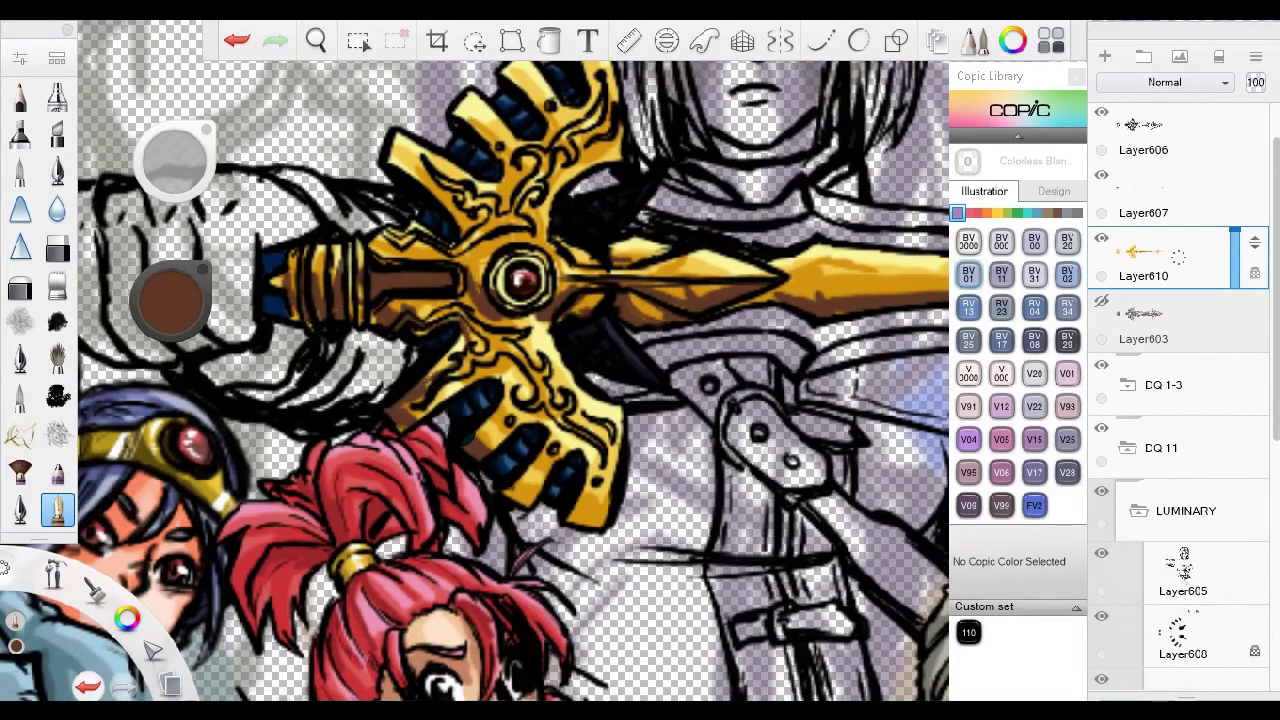
Deepen the brown shadows on the grip and across the guard's lower wing.
scroll(475, 360, "up", 2)
scroll(475, 360, "left", 5)
scroll(475, 360, "right", 10)
scroll(385, 287, "down", 3)
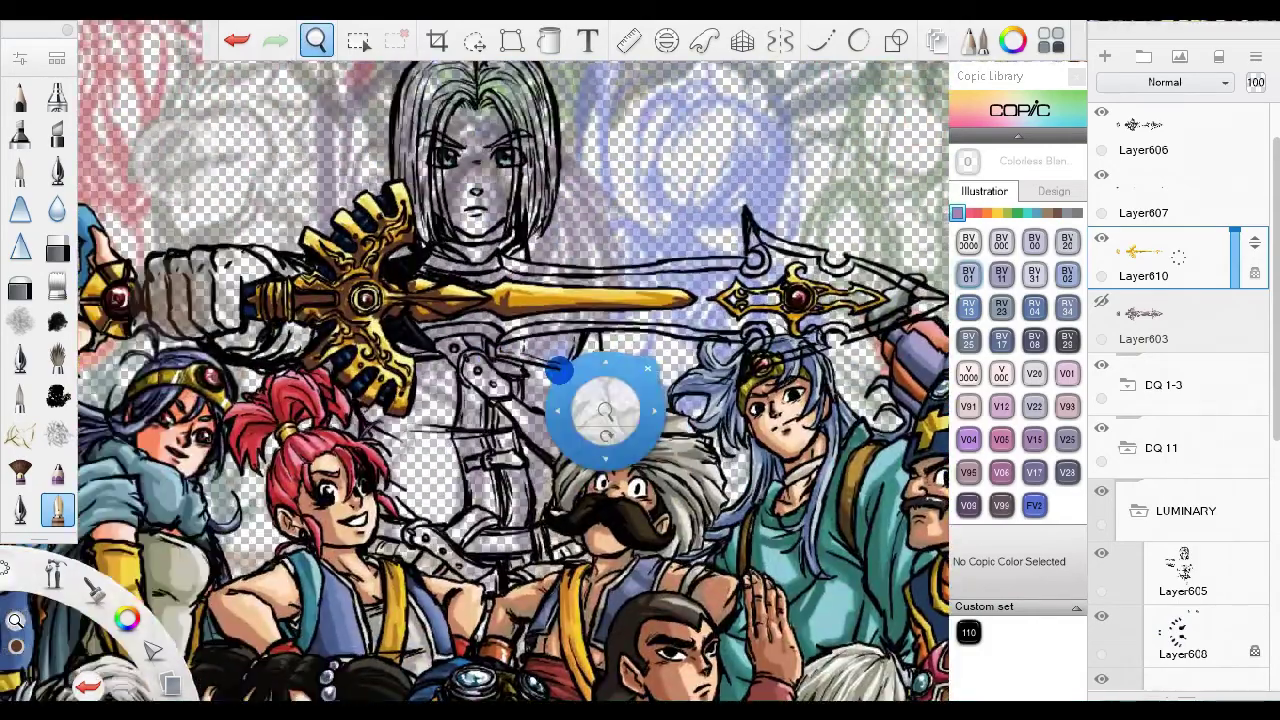
Paint white highlights on the central panel, the diamond spike and the rim of the guard's medallion.
scroll(600, 330, "up", 5)
scroll(620, 298, "up", 2)
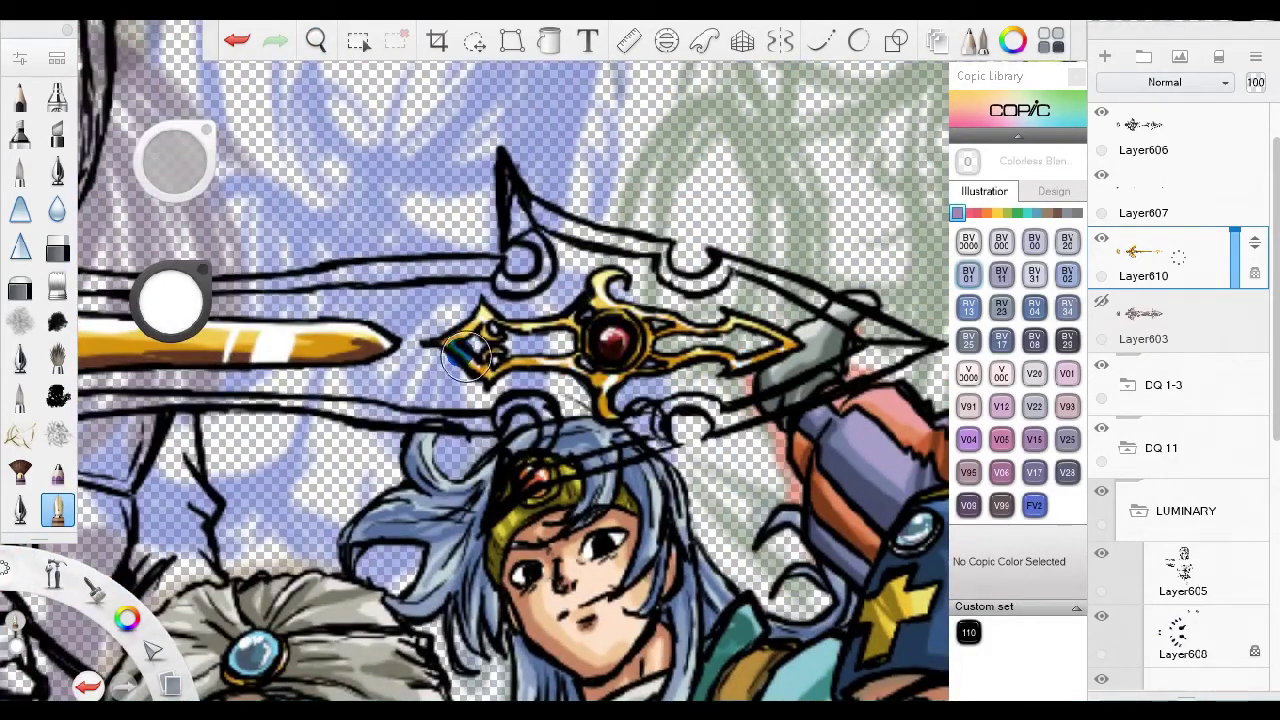
scroll(475, 360, "left", 5)
scroll(370, 390, "up", 4)
left_click(345, 355, "alt")
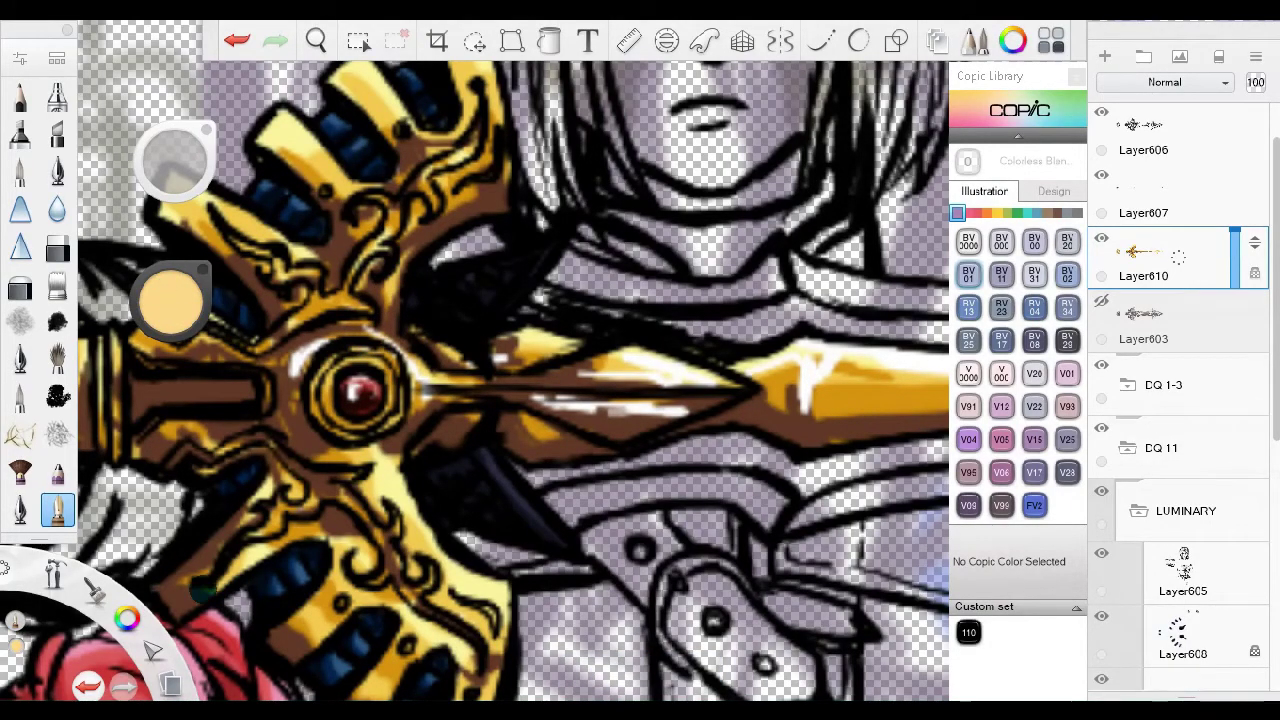
Add fine white highlights to the guard's wings and the grip's rings, and retouch the grip's shadows with brown.
left_click(57, 170)
scroll(450, 330, "up", 2)
scroll(450, 330, "down", 2)
mouse_move(470, 170)
left_mouse_down()
mouse_move(443, 220)
mouse_move(456, 257)
left_mouse_up()
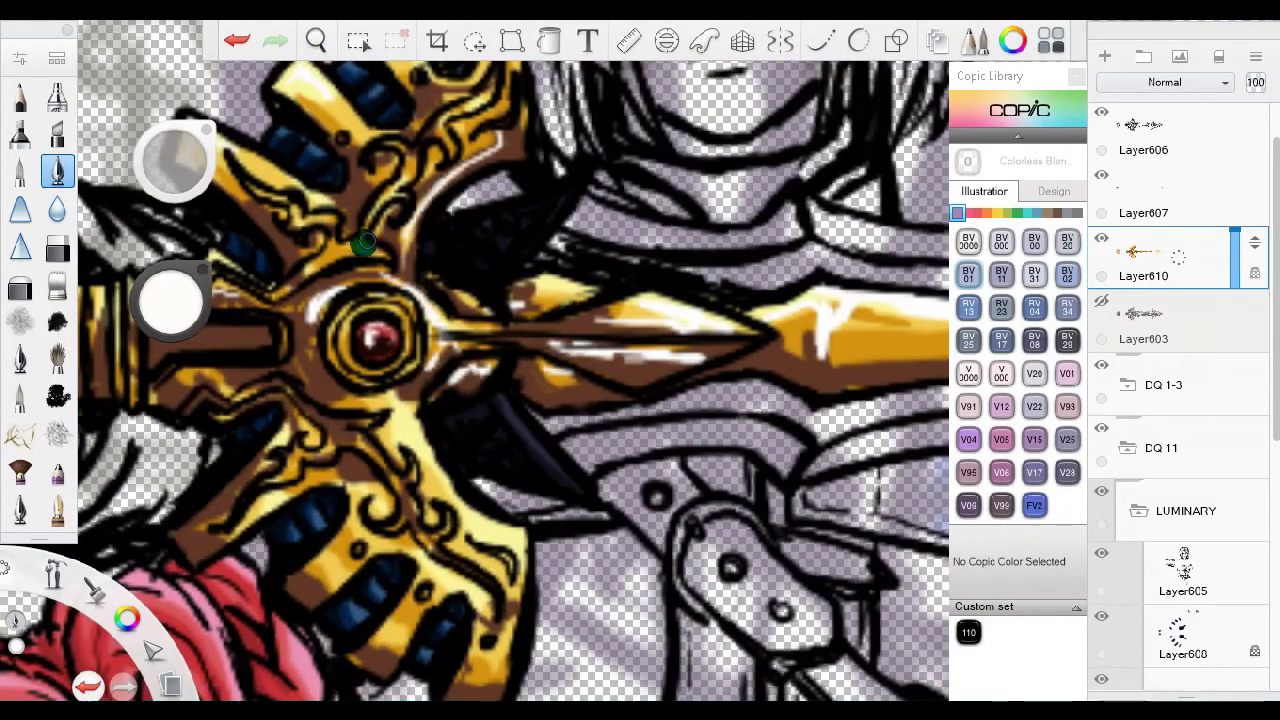
scroll(440, 200, "down", 3)
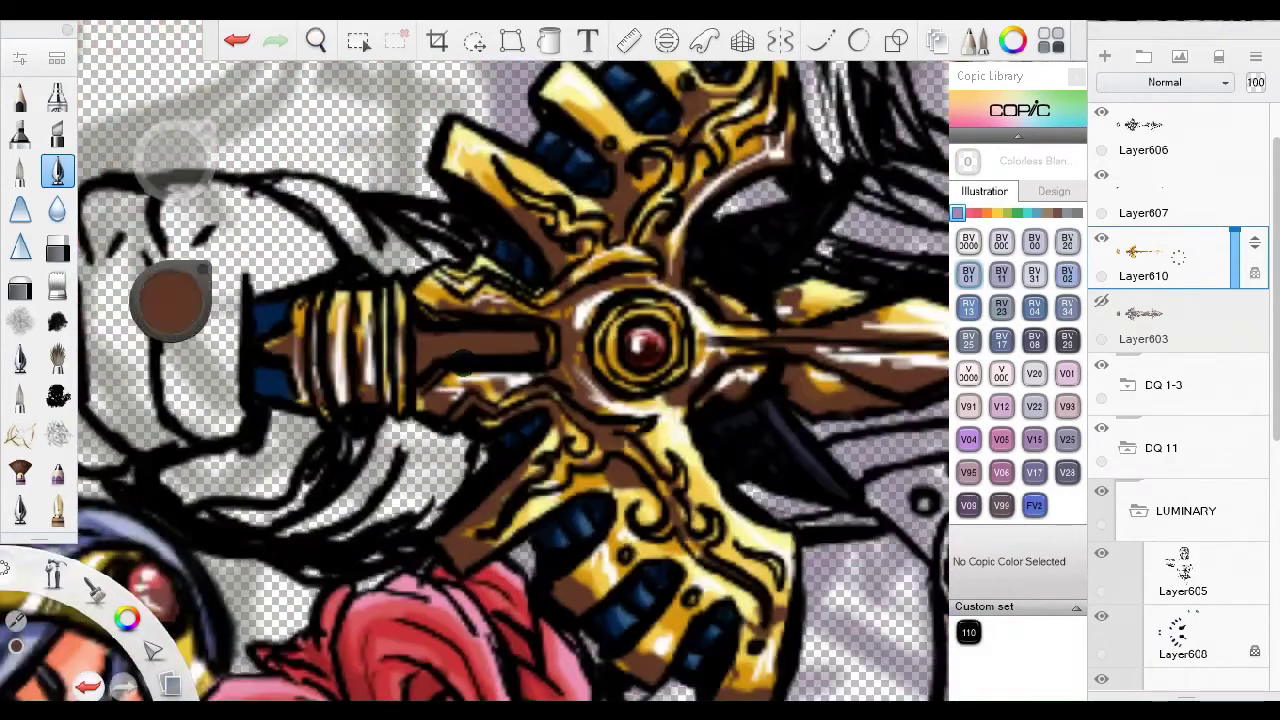
left_click_drag(172, 290, 181, 305)
scroll(450, 330, "down", 3)
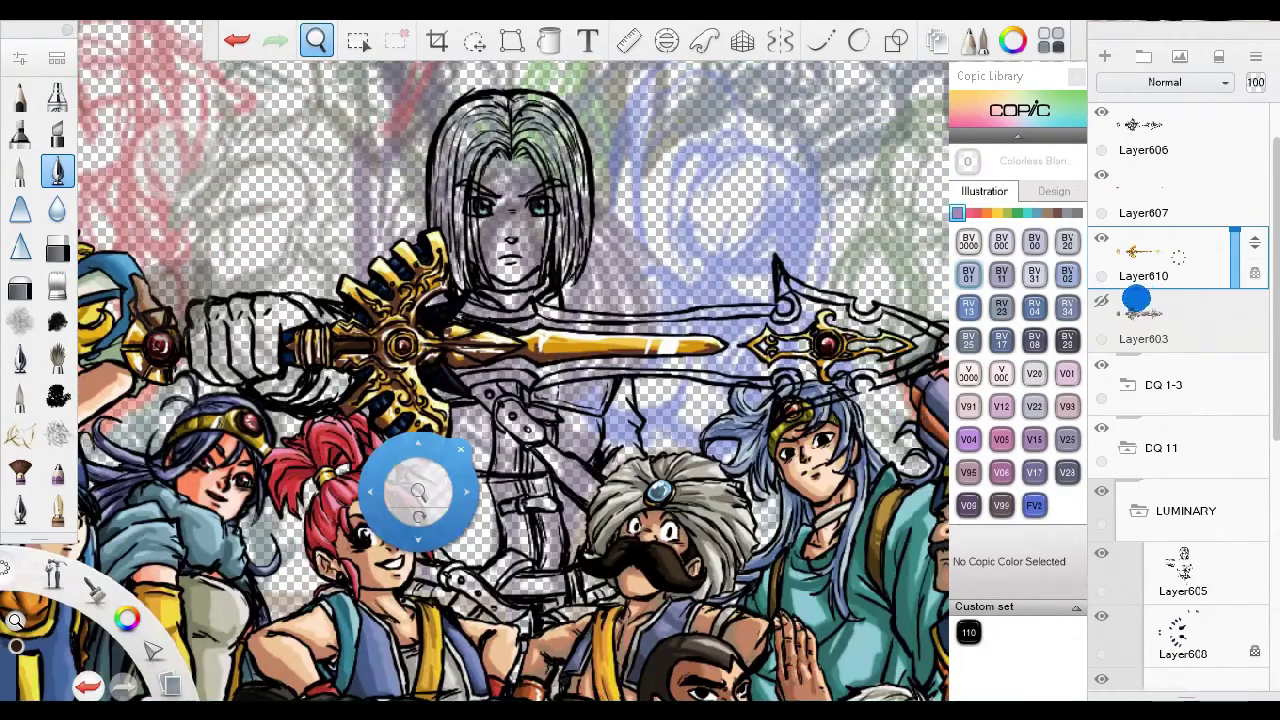
Add a layer between Layer610 and Layer603, fill the blade with white and erase the spill outside its outline.
left_click(1105, 56)
scroll(450, 340, "up", 3)
left_click(245, 45)
left_click_drag(542, 530, 571, 245)
left_click(57, 248)
mouse_move(311, 345)
left_mouse_down()
mouse_move(266, 328)
mouse_move(306, 357)
mouse_move(289, 486)
mouse_move(383, 328)
mouse_move(257, 523)
mouse_move(311, 303)
mouse_move(406, 306)
mouse_move(525, 531)
mouse_move(486, 523)
left_mouse_up()
left_click(57, 248)
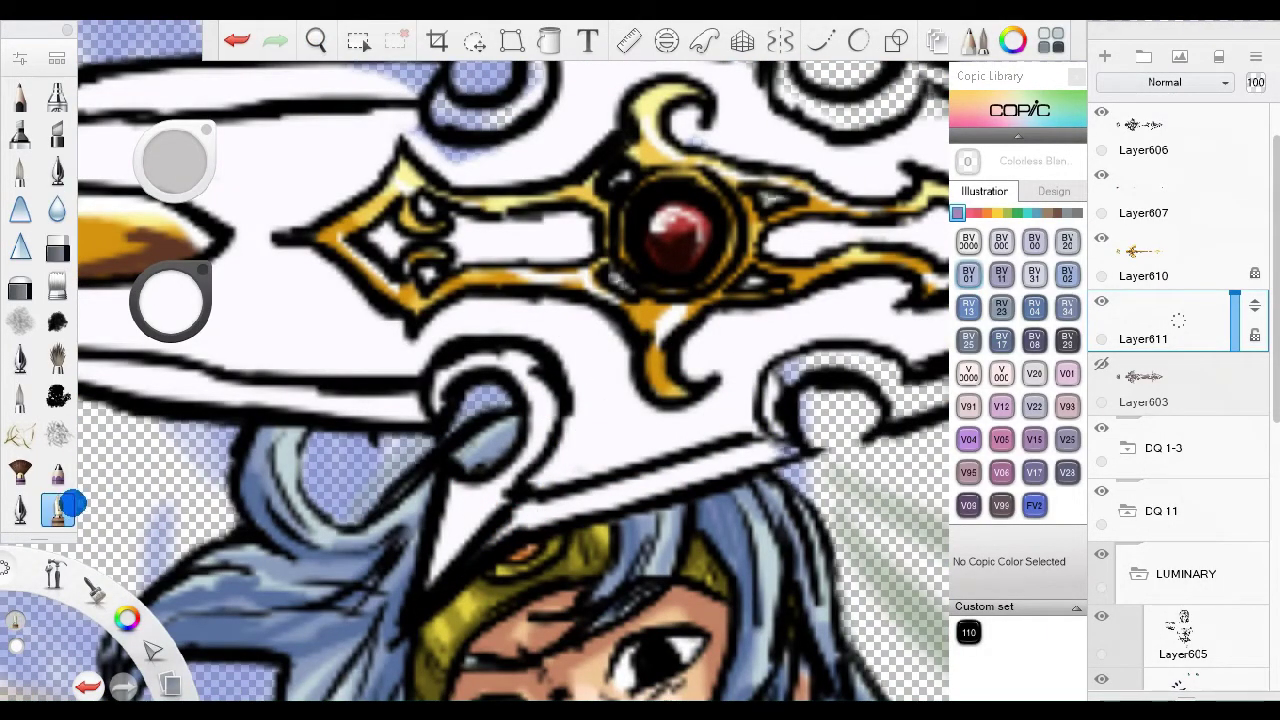
Fill the remaining areas of the blade's tip and hooks with white on Layer611 and erase the overflow around them.
left_click(57, 508)
left_click_drag(620, 450, 297, 414)
left_click_drag(443, 337, 620, 320)
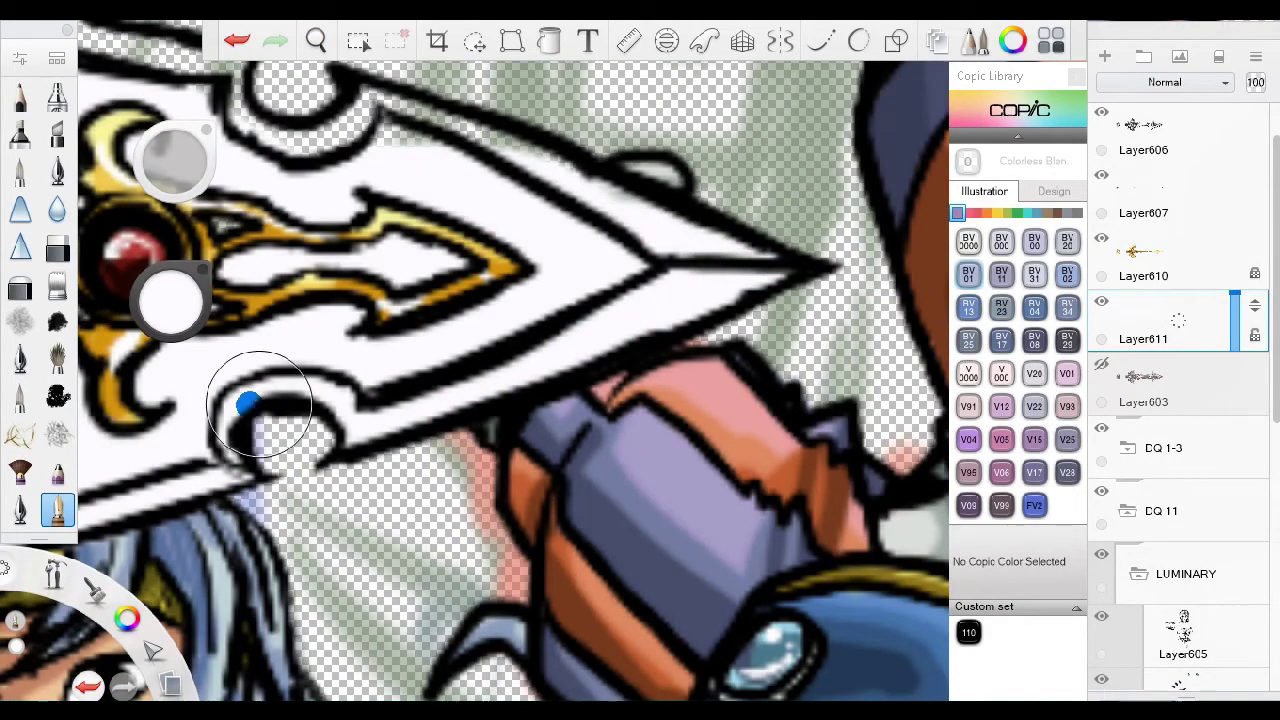
left_click_drag(540, 155, 455, 200)
left_click(57, 248)
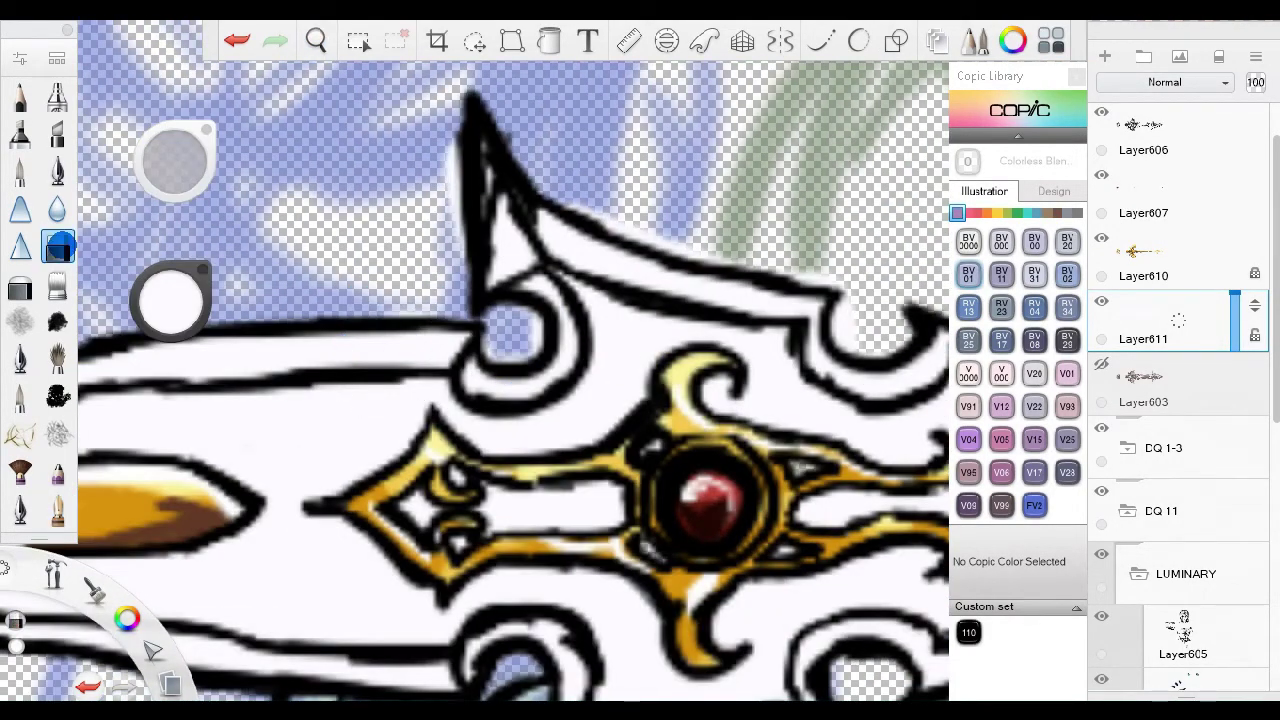
left_click_drag(314, 280, 540, 83)
mouse_move(397, 111)
left_mouse_down()
mouse_move(450, 185)
mouse_move(686, 323)
mouse_move(529, 426)
mouse_move(440, 400)
left_mouse_up()
left_click(57, 508)
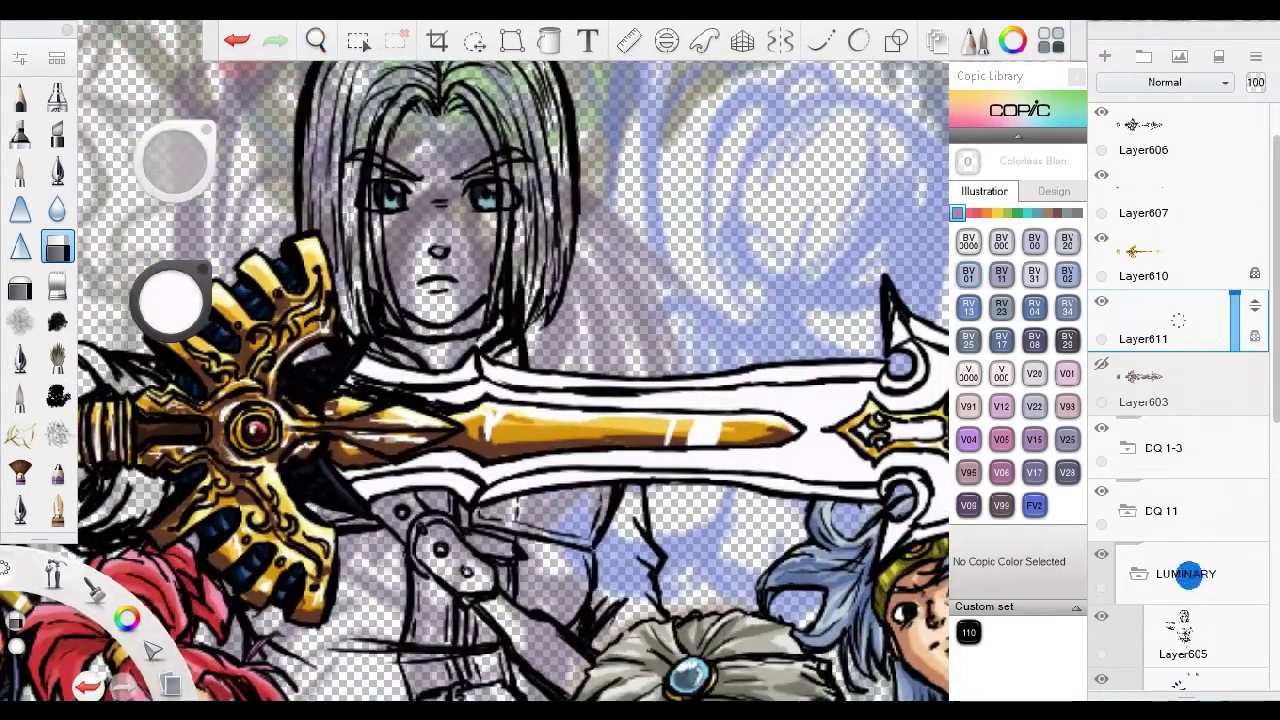
Shade the lower half of the blade and the inside of the tip ornament with pale blue-grey.
left_click_drag(400, 465, 460, 365)
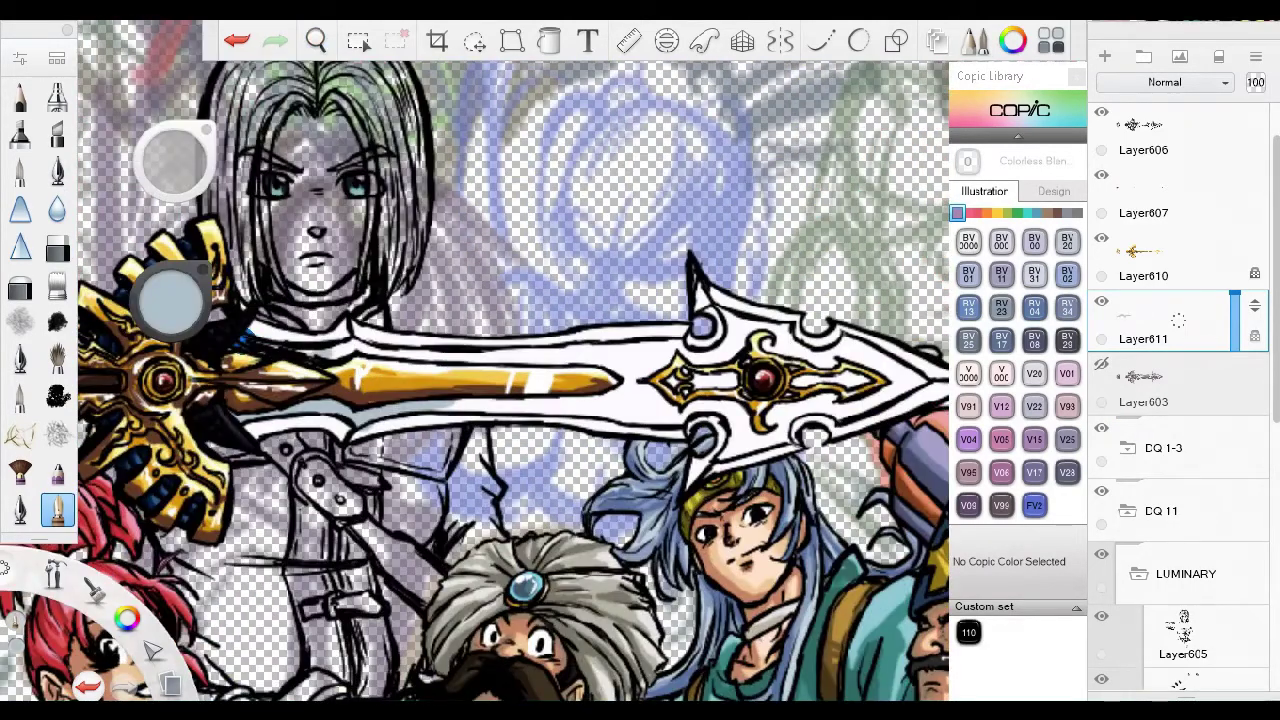
left_click_drag(600, 400, 430, 340)
scroll(440, 368, "up", 2)
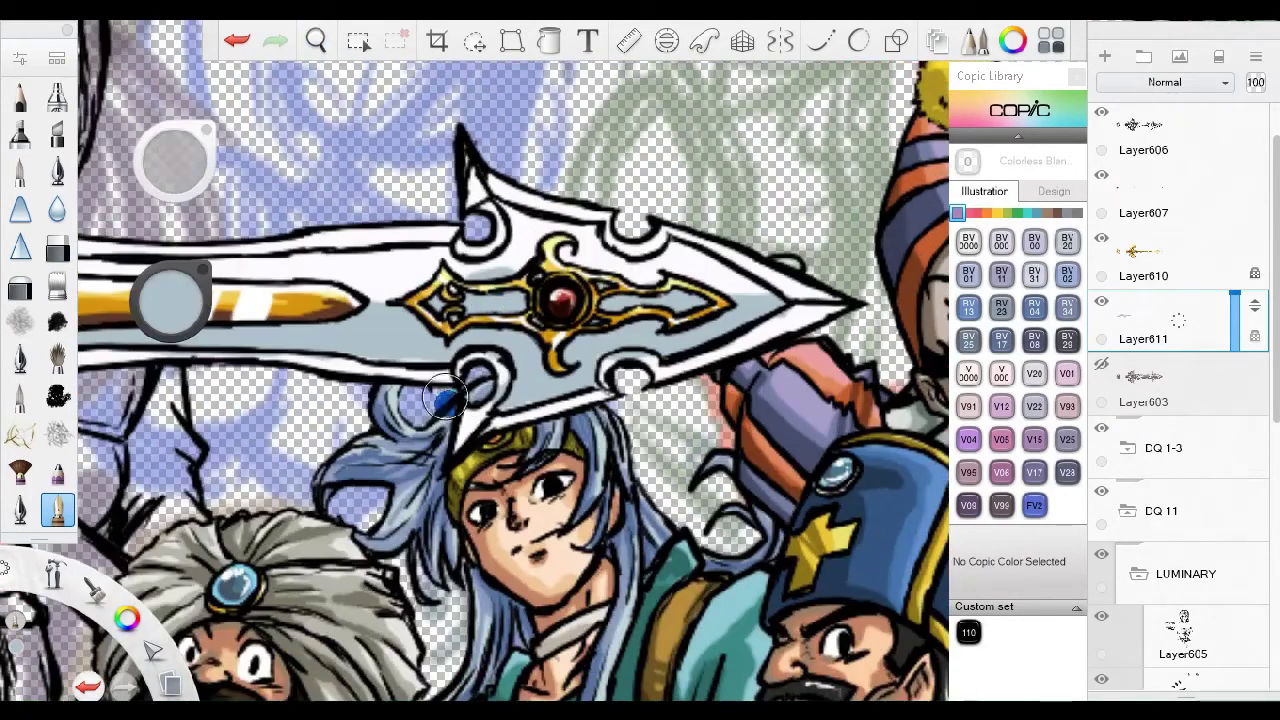
Shade the blade's lower edge and hooks with dark grey and deepen the darkest parts with dark teal.
left_click_drag(637, 365, 537, 215)
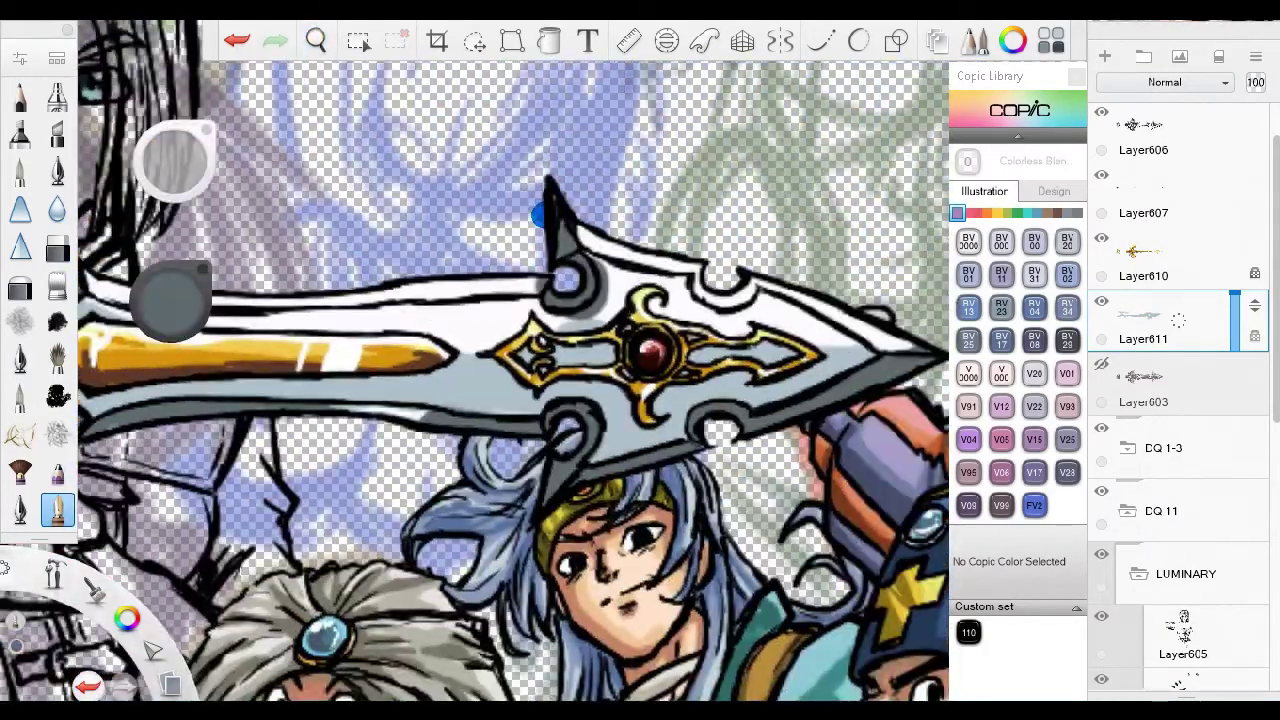
left_click_drag(350, 330, 518, 372)
left_click_drag(735, 318, 322, 425)
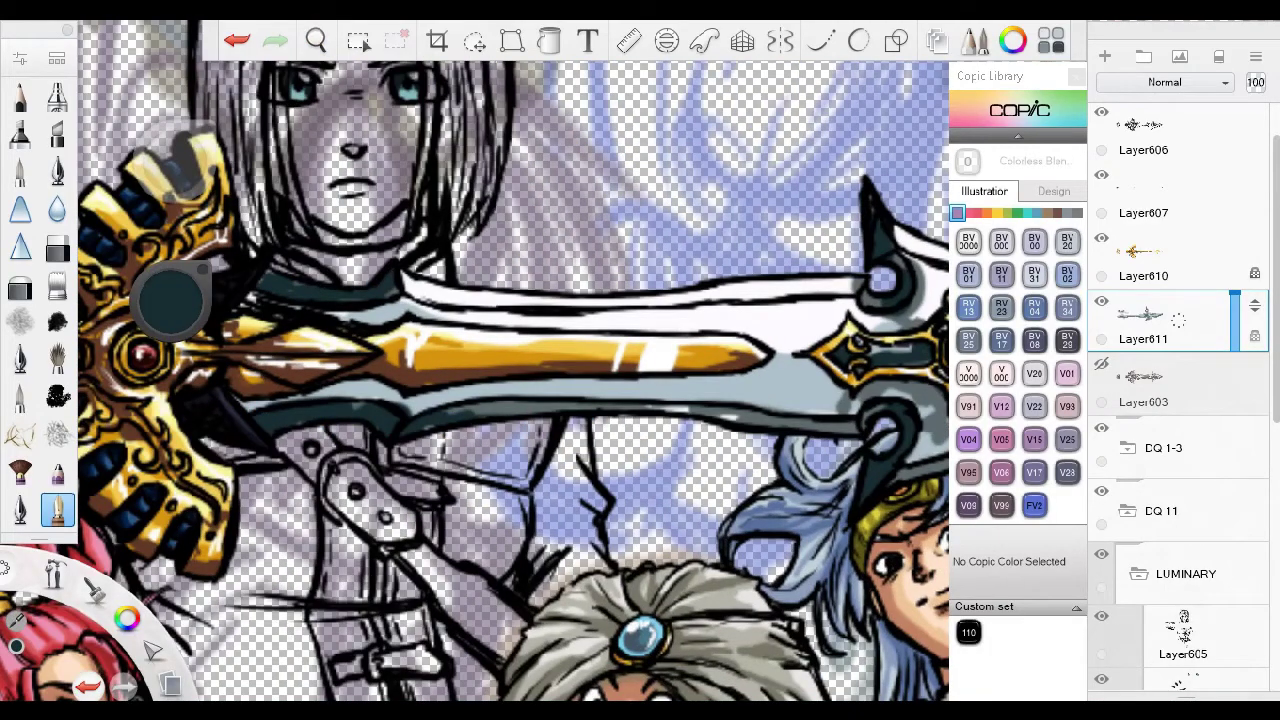
Add grey-blue shading along the blade's upper rim and blend the tones on its flat surfaces.
left_click_drag(850, 330, 660, 375)
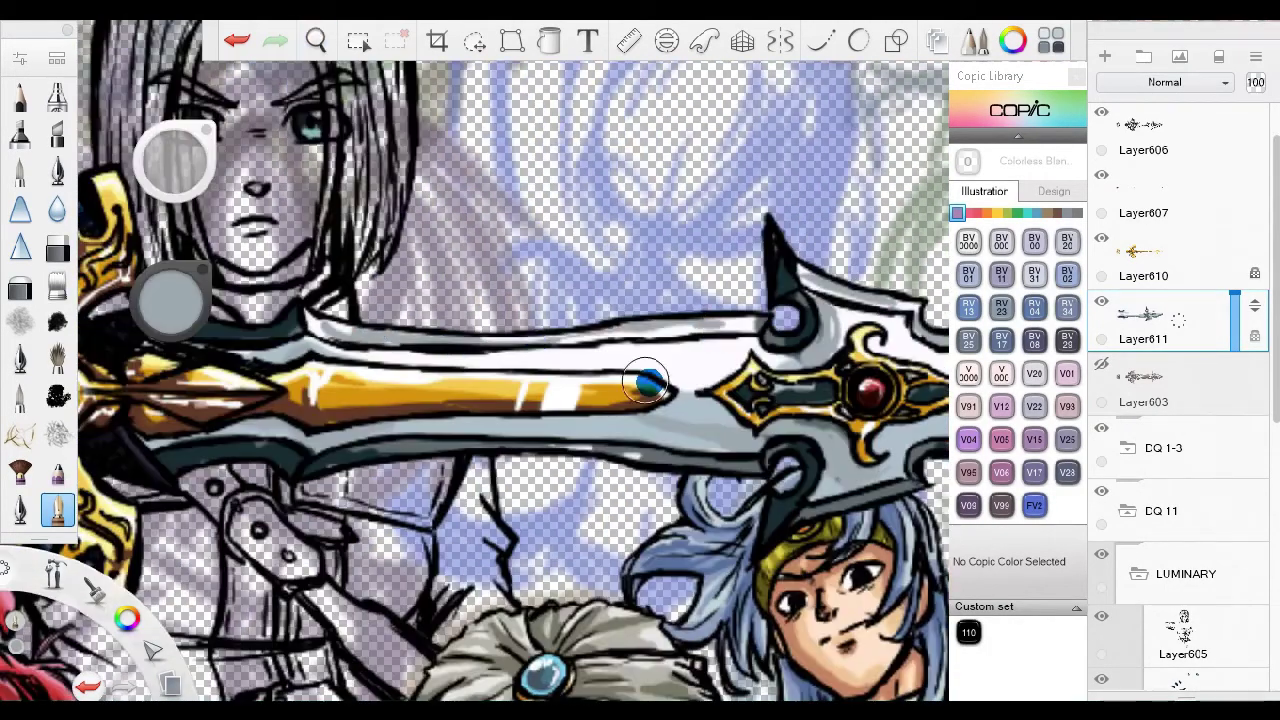
left_click_drag(500, 350, 210, 335)
left_click_drag(570, 195, 640, 420)
Select Layer609 in the LUMINARY group and fill the Luminary's tunic with flat light purple.
left_click_drag(1177, 306, 1177, 65)
left_click(1183, 520)
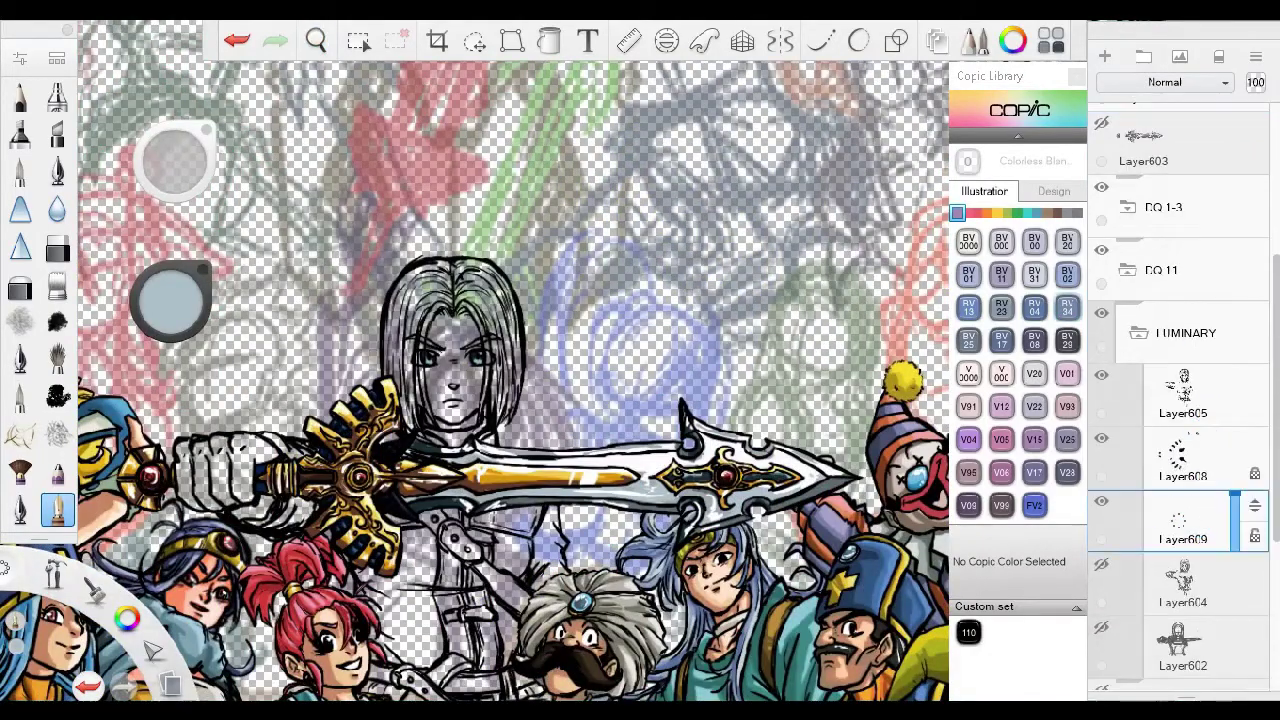
left_click_drag(271, 110, 548, 311)
left_click_drag(483, 232, 440, 363)
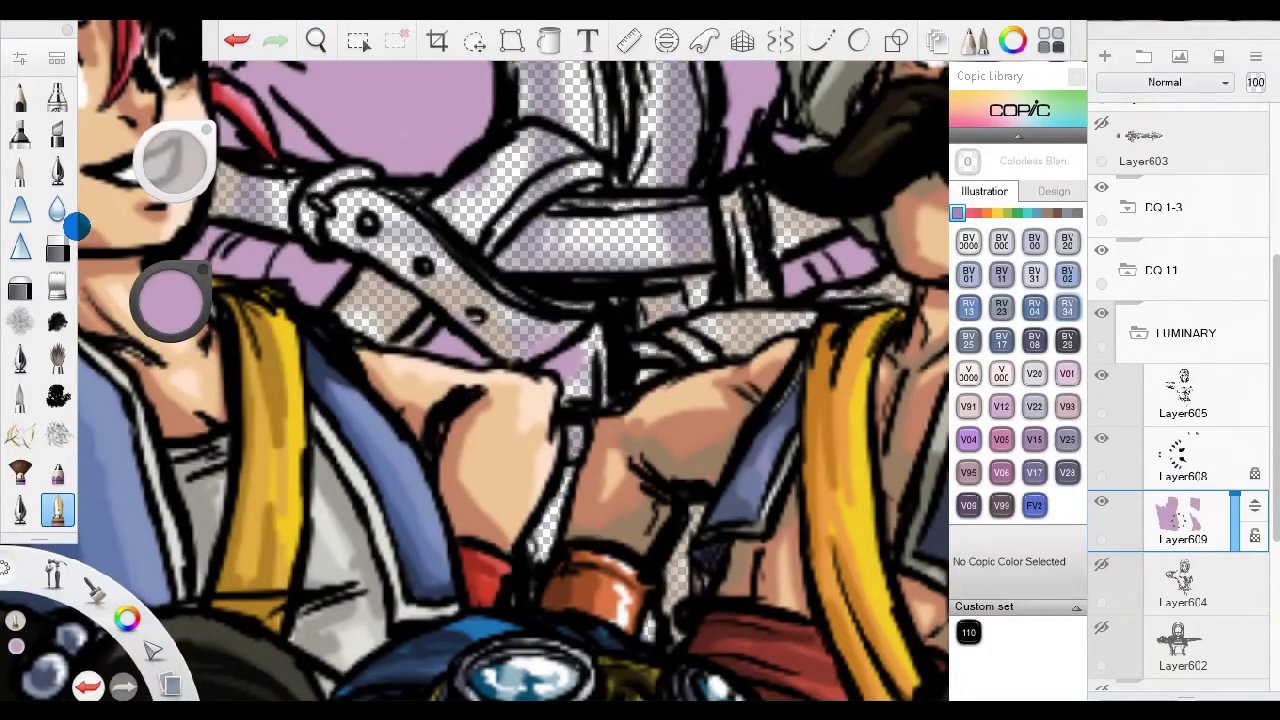
mouse_move(560, 337)
left_mouse_down()
mouse_move(389, 251)
mouse_move(600, 435)
mouse_move(508, 520)
mouse_move(323, 394)
left_mouse_up()
Fill the small tunic gaps between the straps with light purple and erase the spill over the straps and outlines.
left_click(57, 510)
left_click_drag(639, 332, 457, 420)
left_click(57, 247)
left_click_drag(692, 472, 466, 457)
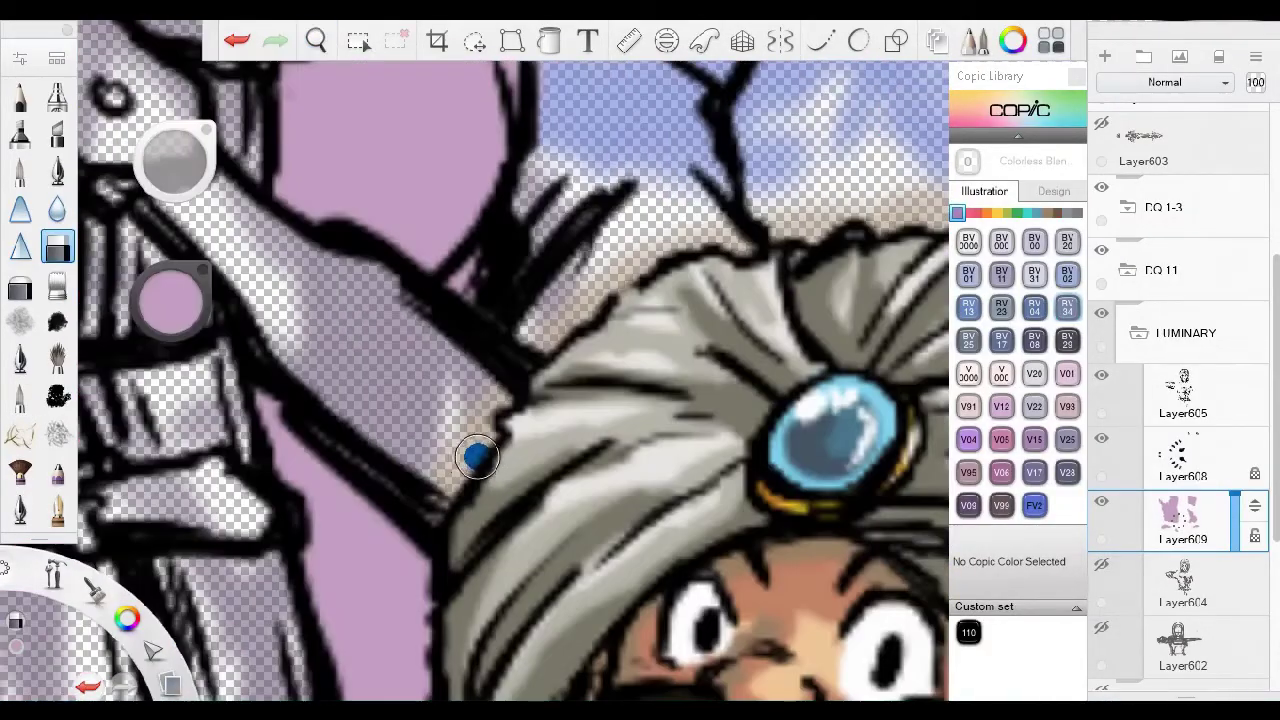
left_click_drag(277, 354, 323, 320)
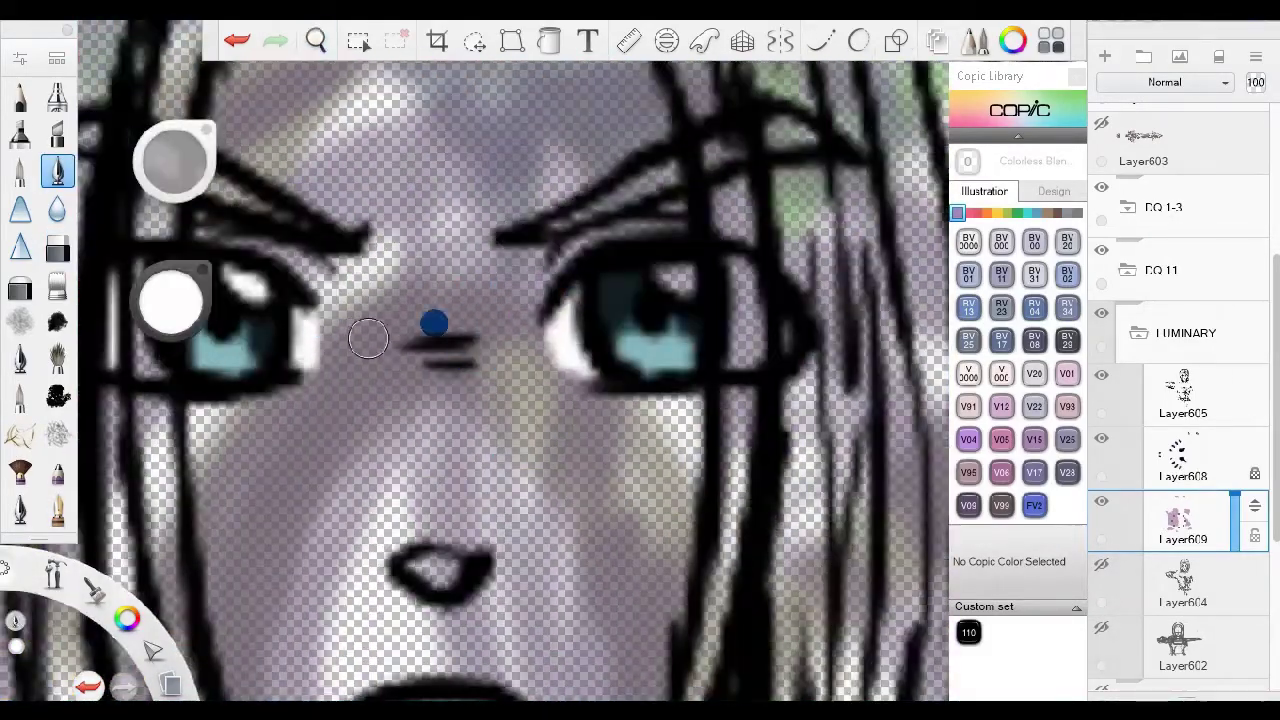
Paint the whites of the Luminary's eyes on Layer609 and erase the excess.
mouse_move(743, 351)
left_mouse_down()
mouse_move(591, 305)
mouse_move(318, 333)
left_mouse_up()
key("e")
left_click_drag(774, 399, 1094, 537)
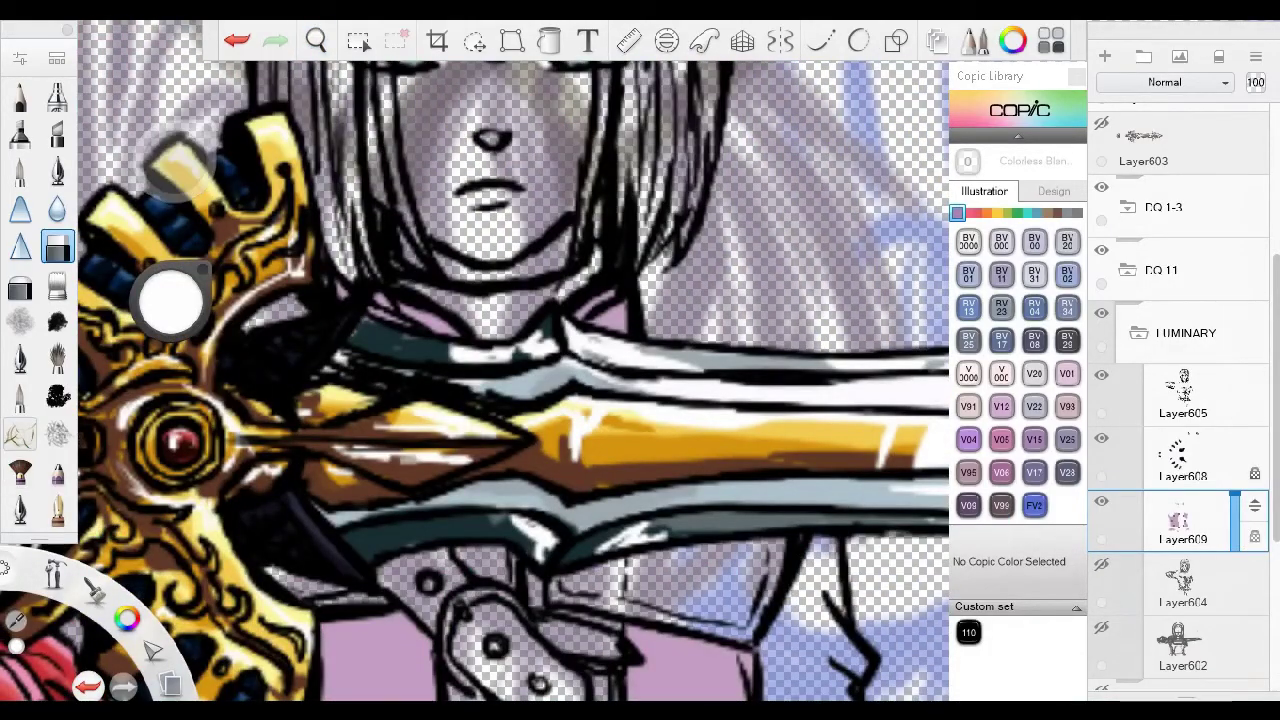
Shade the Luminary's tunic with medium purple, leaving light purple highlights on the chest and waist.
key("b")
mouse_move(395, 290)
left_mouse_down()
mouse_move(420, 470)
mouse_move(560, 600)
left_mouse_up()
left_click_drag(335, 405, 420, 440)
Add darker purple shadows to the Luminary's tunic below the sword guard, along the folds and beside the straps.
left_click_drag(172, 300, 181, 300)
left_click_drag(470, 480, 600, 350)
left_click_drag(450, 400, 570, 300)
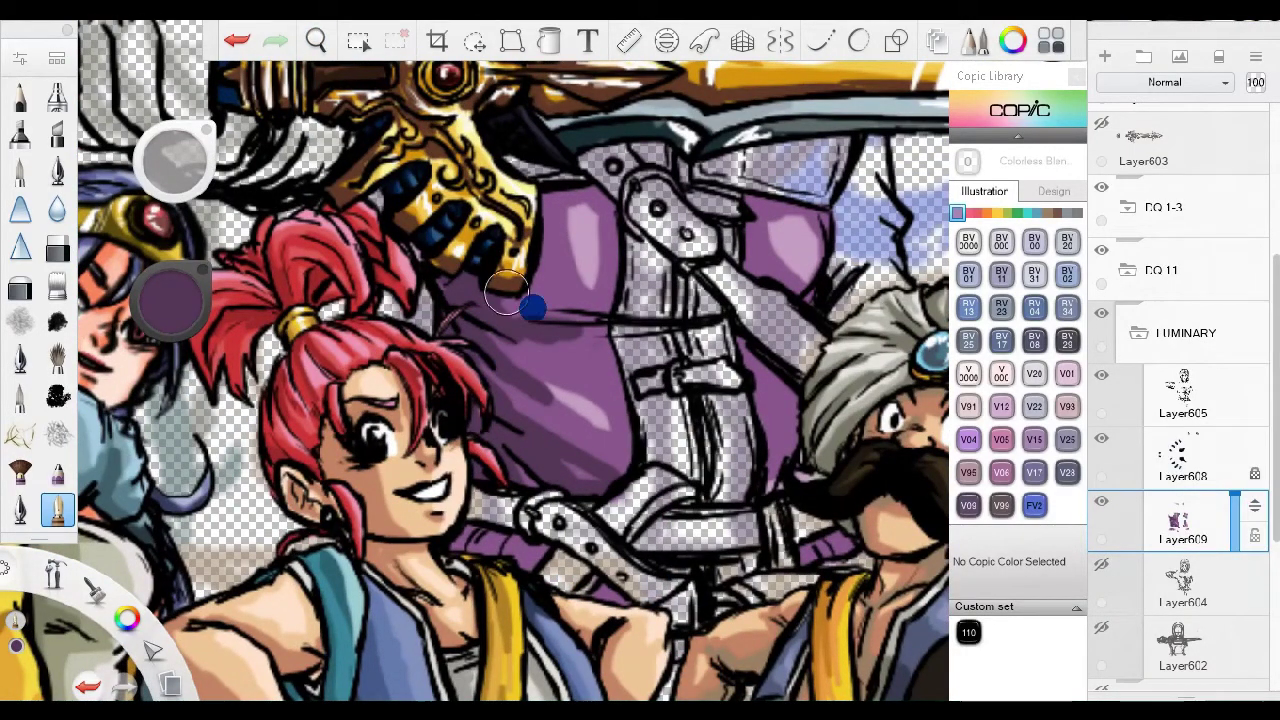
mouse_move(590, 450)
left_mouse_down()
mouse_move(514, 337)
mouse_move(600, 195)
left_mouse_up()
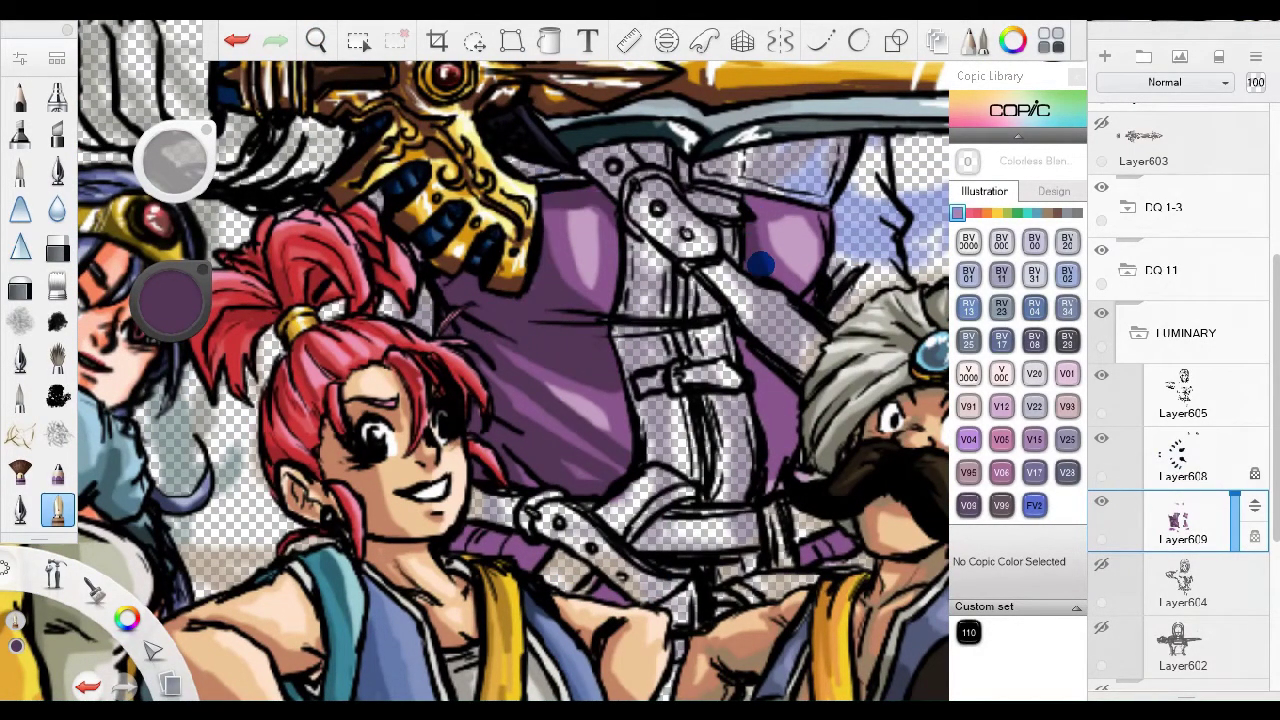
scroll(745, 365, "up", 3)
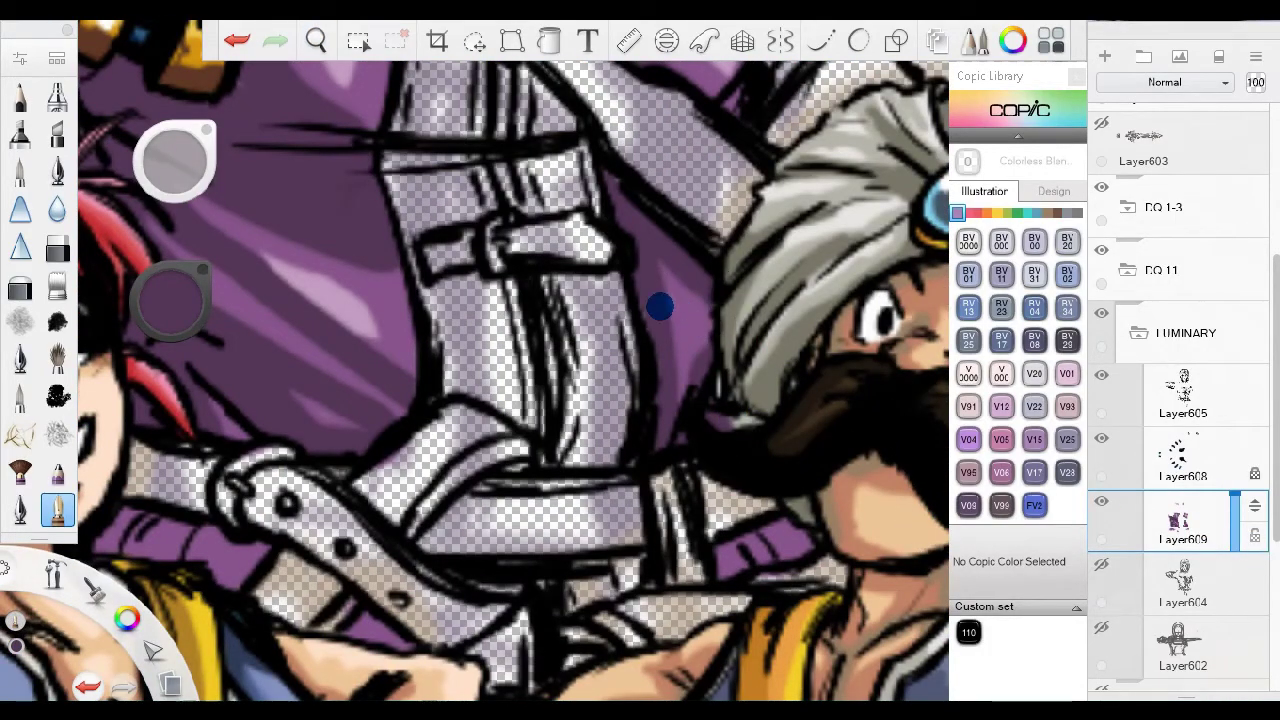
Deepen the tunic's fold and edge shadows and shade the collar with very dark purple.
left_click_drag(718, 534, 1043, 416)
left_click_drag(514, 433, 443, 419)
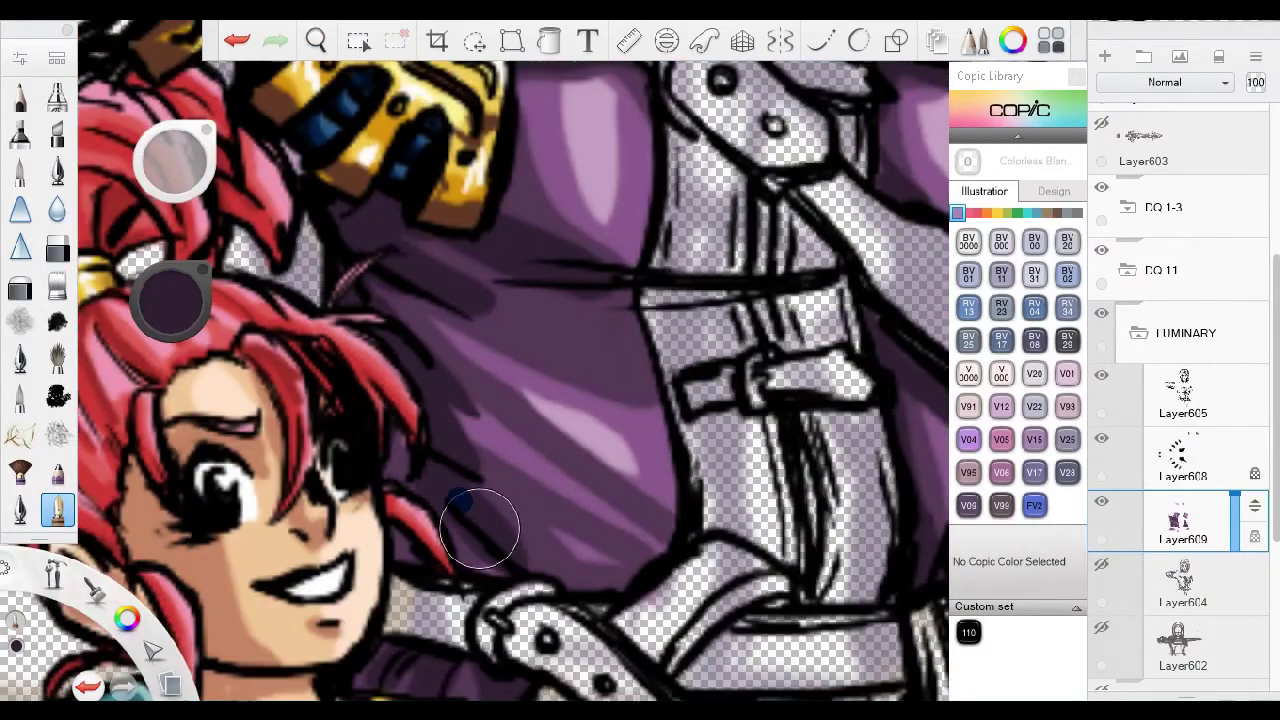
scroll(519, 325, "down", 2)
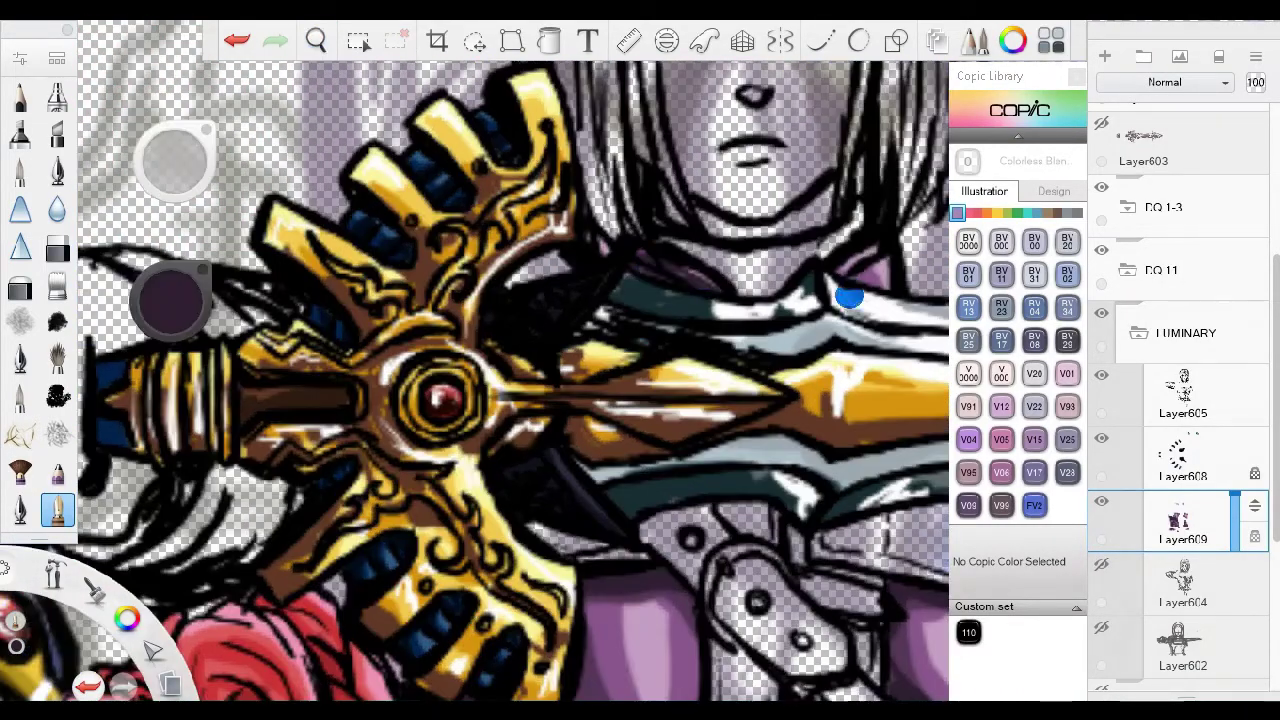
left_click_drag(800, 400, 543, 371)
Add a new layer above Layer604 and fill the Luminary's diagonal chest strap with flat tan.
left_click(1210, 585)
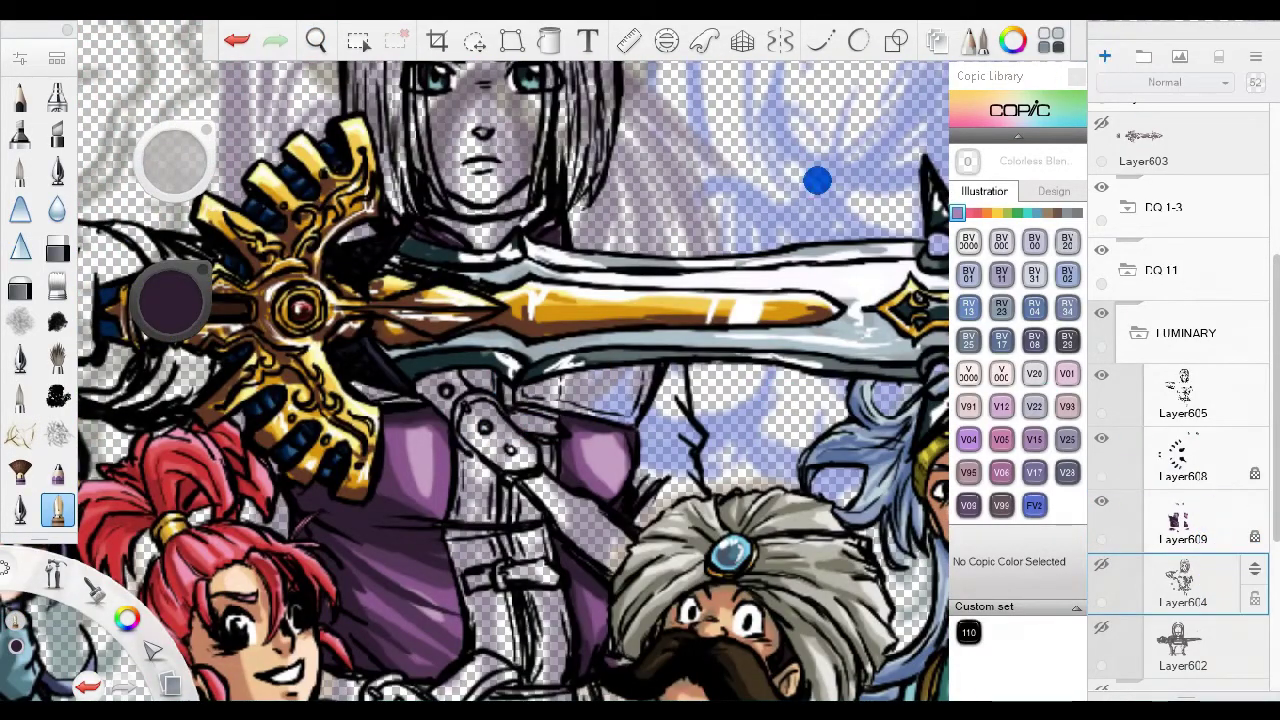
left_click(1104, 56)
scroll(503, 453, "up", 5)
mouse_move(484, 434)
left_mouse_down()
mouse_move(443, 400)
mouse_move(514, 486)
mouse_move(565, 277)
mouse_move(523, 297)
mouse_move(531, 586)
mouse_move(509, 486)
mouse_move(462, 385)
mouse_move(557, 271)
mouse_move(531, 323)
mouse_move(510, 330)
left_mouse_up()
key("b")
left_click_drag(1075, 500, 540, 285)
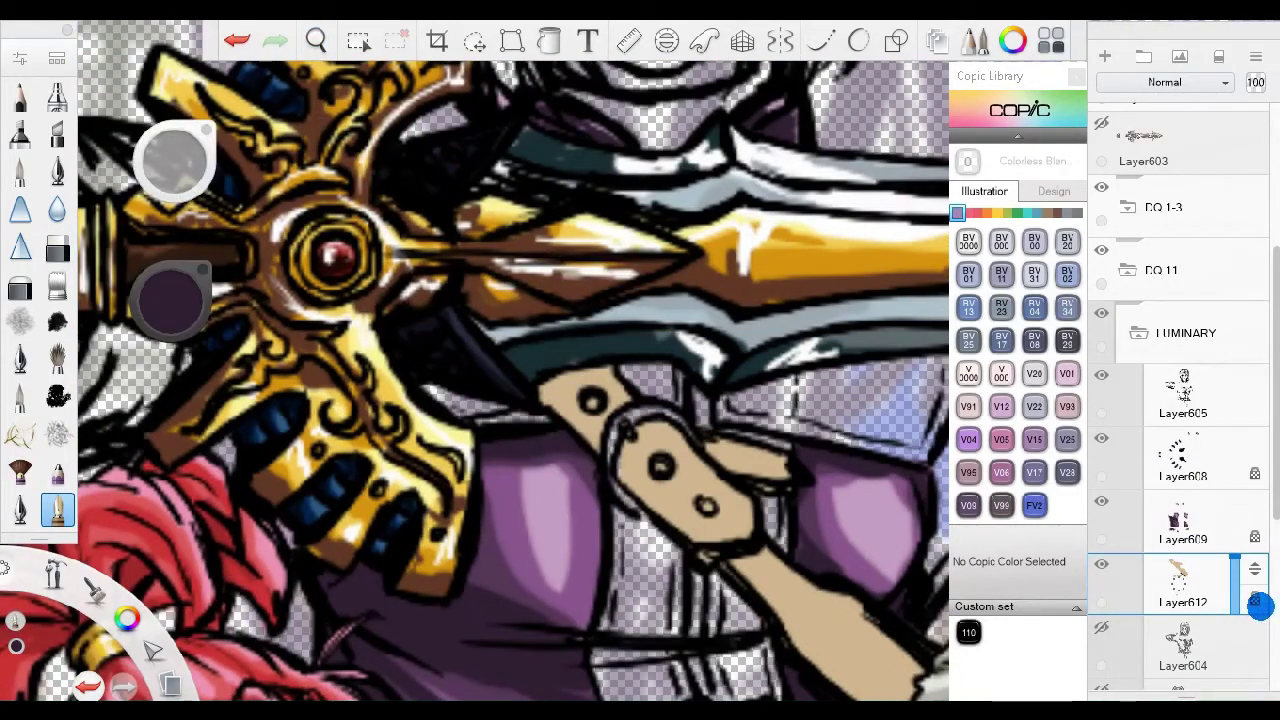
Shade the chest strap and small buckled strap with brown and add light highlights on Layer612.
mouse_move(643, 362)
left_mouse_down()
mouse_move(386, 337)
mouse_move(527, 405)
left_mouse_up()
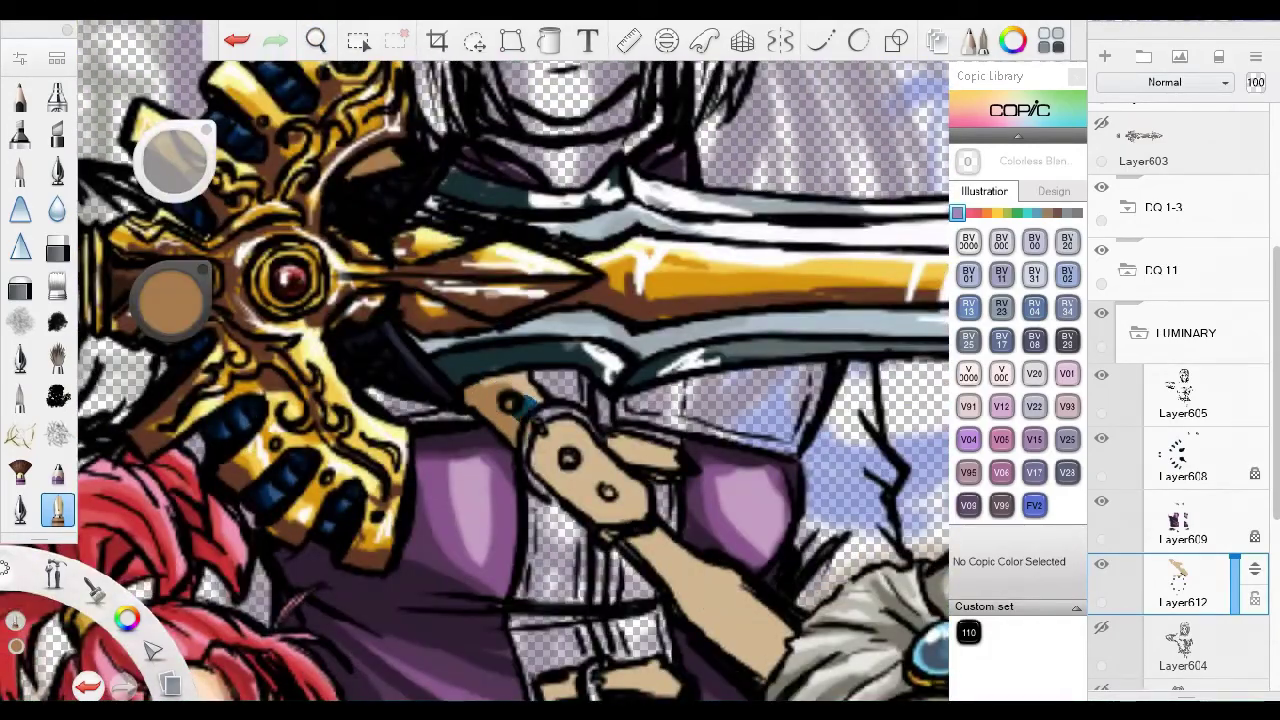
mouse_move(633, 536)
left_mouse_down()
mouse_move(607, 412)
mouse_move(500, 386)
mouse_move(614, 398)
mouse_move(517, 280)
mouse_move(700, 480)
mouse_move(737, 497)
mouse_move(586, 476)
mouse_move(458, 286)
left_mouse_up()
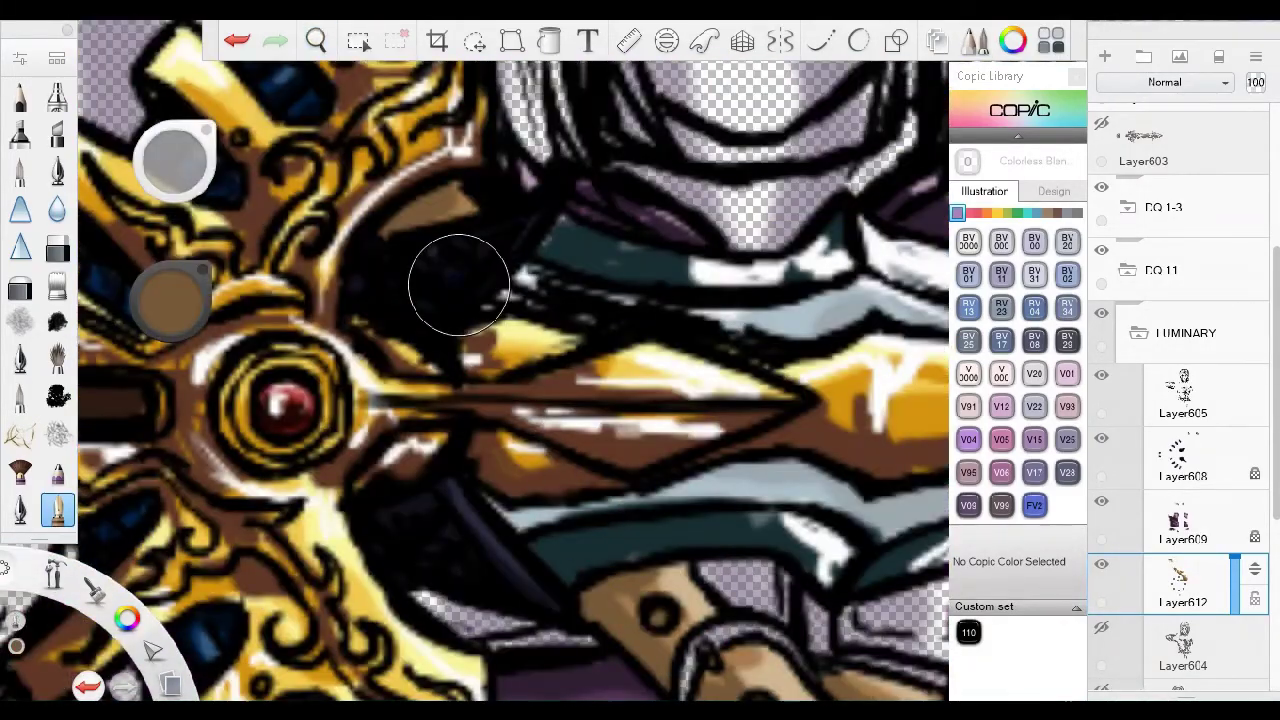
mouse_move(210, 228)
left_mouse_down()
mouse_move(420, 395)
mouse_move(423, 337)
mouse_move(586, 457)
left_mouse_up()
left_click(316, 40)
left_click_drag(414, 214, 655, 345)
left_click_drag(420, 330, 183, 308)
left_click(316, 40)
left_click(316, 40)
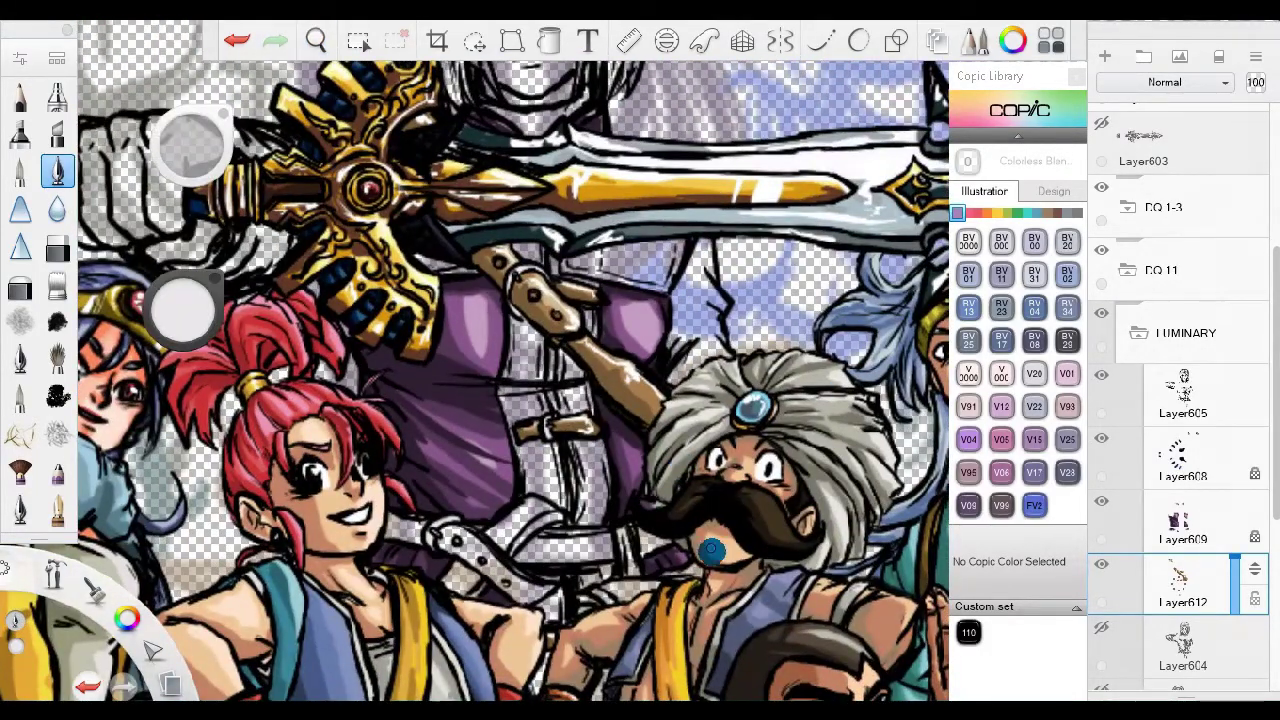
Fill the cloth pieces beside the moustached man's shoulder with pale cream, erase the excess and shade them khaki.
left_click(316, 40)
mouse_move(560, 330)
left_mouse_down()
mouse_move(529, 294)
mouse_move(400, 380)
left_mouse_up()
left_click(57, 247)
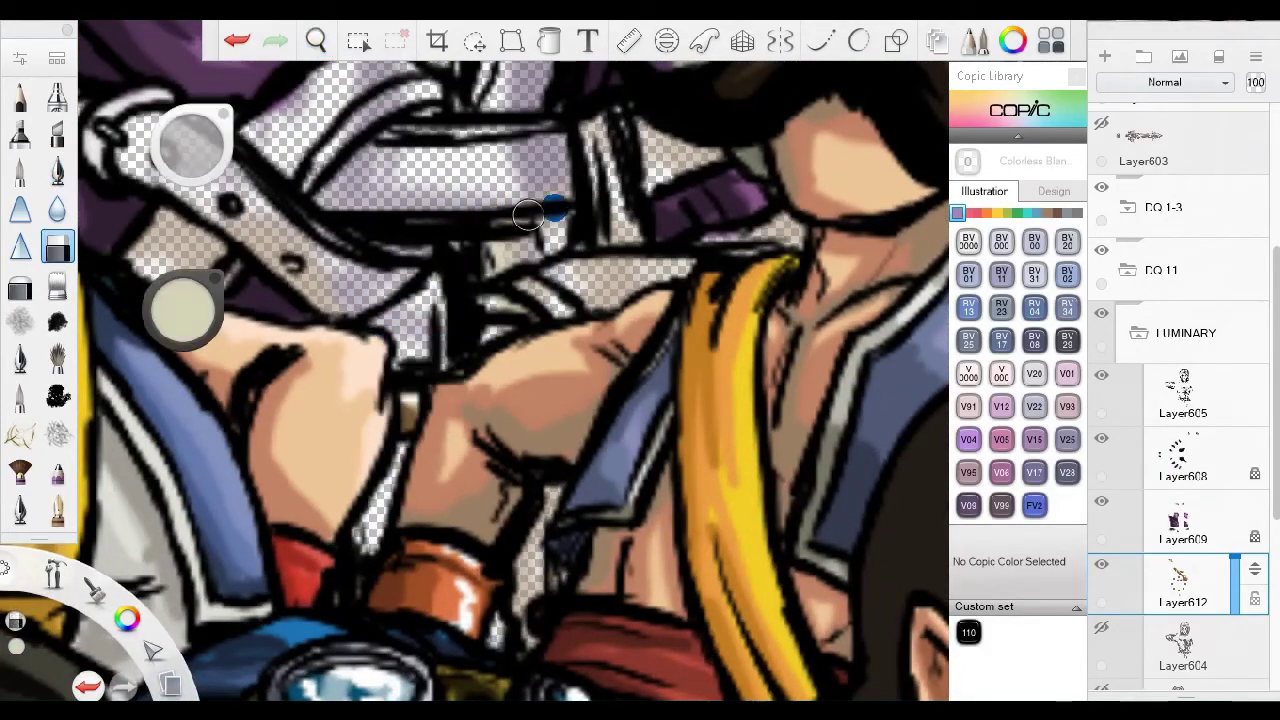
left_click(56, 507)
mouse_move(470, 300)
left_mouse_down()
mouse_move(520, 380)
mouse_move(500, 400)
left_mouse_up()
left_click_drag(446, 340, 450, 304)
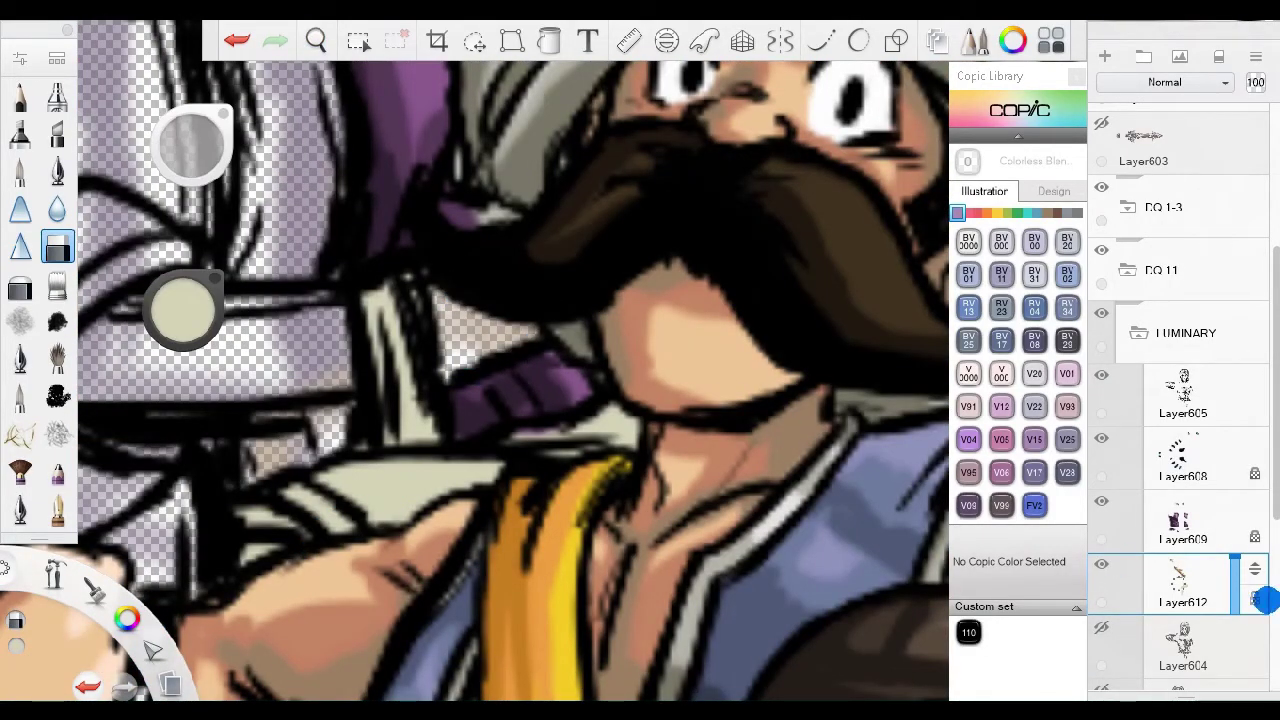
left_click(57, 509)
left_click_drag(560, 450, 577, 305)
Fill the Luminary's sleeve around the sword hilt with flat gray on Layer612.
left_click_drag(388, 314, 650, 690)
left_click_drag(524, 607, 92, 235)
left_click(57, 510)
mouse_move(234, 313)
left_mouse_down()
mouse_move(434, 293)
mouse_move(480, 428)
mouse_move(543, 434)
mouse_move(341, 500)
mouse_move(540, 450)
left_mouse_up()
left_click_drag(505, 411, 391, 286)
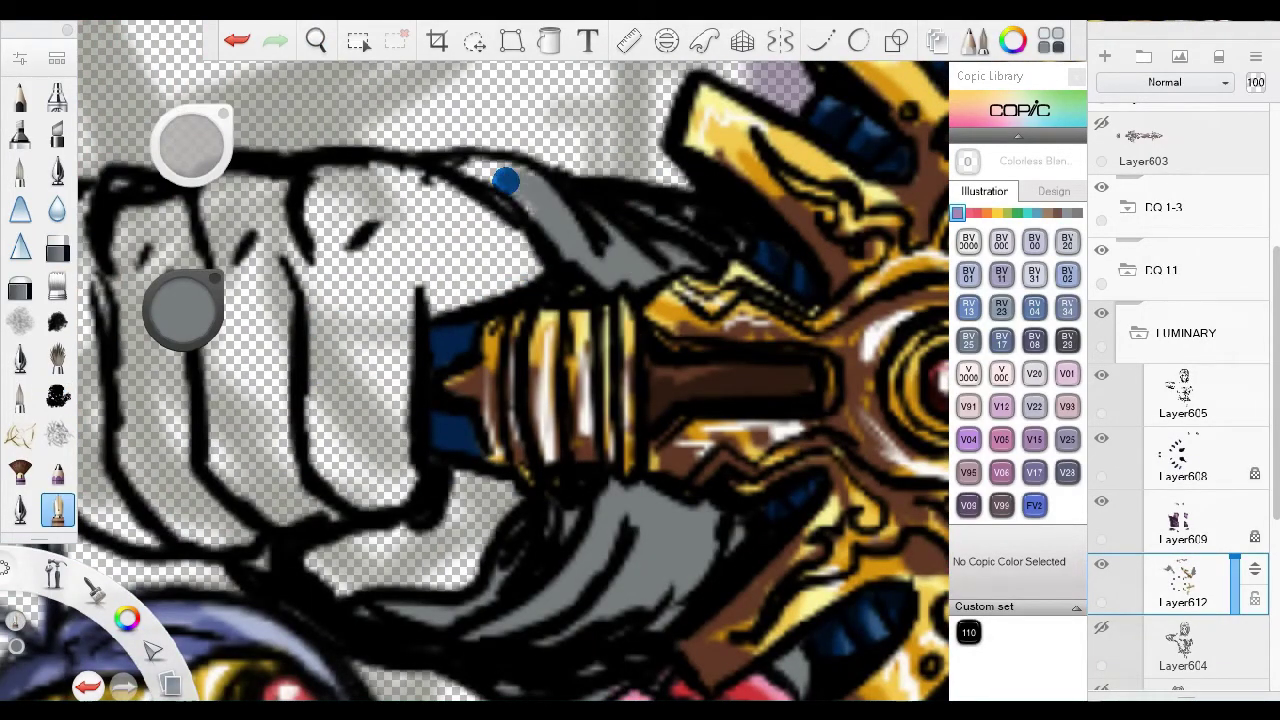
Shade the sleeve behind the sword hand with near-black, leaving subtle lighter streaks along the folds.
left_click_drag(505, 180, 481, 376)
left_click_drag(560, 400, 650, 320)
mouse_move(385, 518)
left_mouse_down()
mouse_move(461, 544)
mouse_move(375, 393)
mouse_move(395, 336)
mouse_move(500, 418)
mouse_move(514, 457)
mouse_move(771, 371)
mouse_move(643, 362)
mouse_move(640, 337)
mouse_move(651, 409)
mouse_move(441, 500)
left_mouse_up()
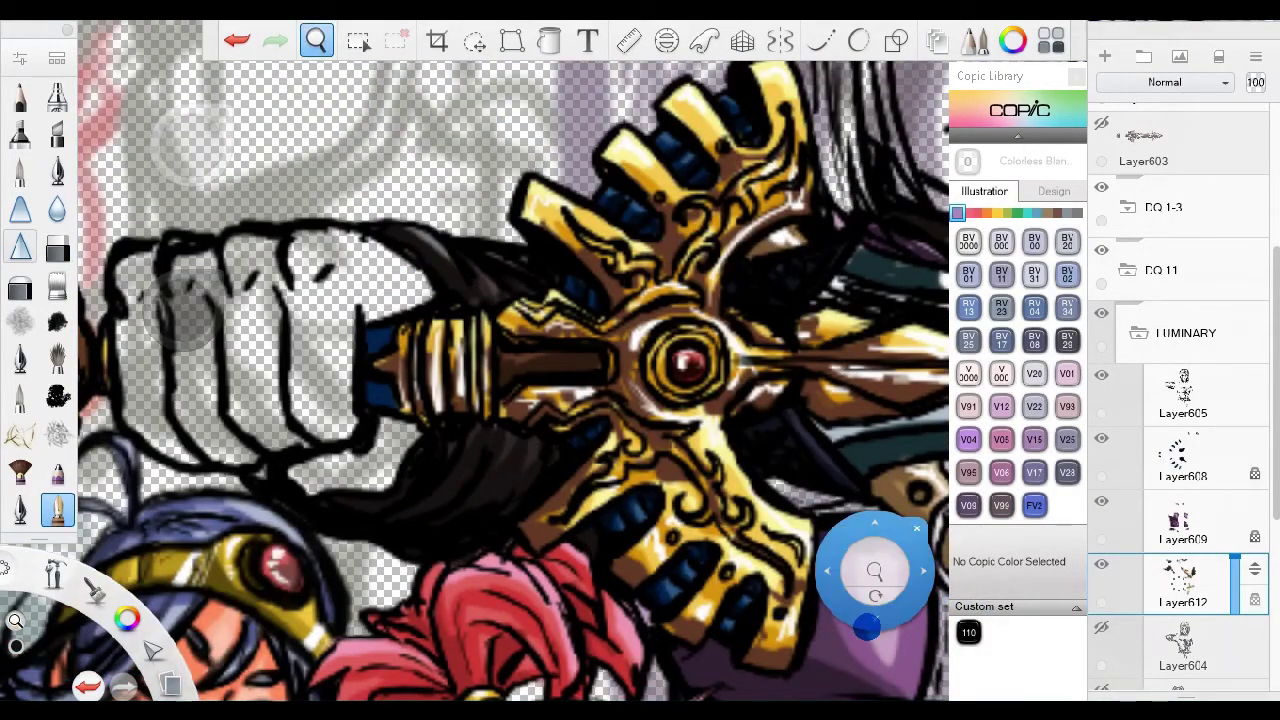
Unlock Layer609's transparency and touch up the tunic edges beside the chest strap.
left_click_drag(871, 571, 681, 491)
left_click(1183, 520)
left_click_drag(640, 420, 520, 330)
left_click(1255, 536)
mouse_move(403, 607)
left_mouse_down()
mouse_move(450, 400)
mouse_move(578, 594)
left_mouse_up()
left_click(57, 247)
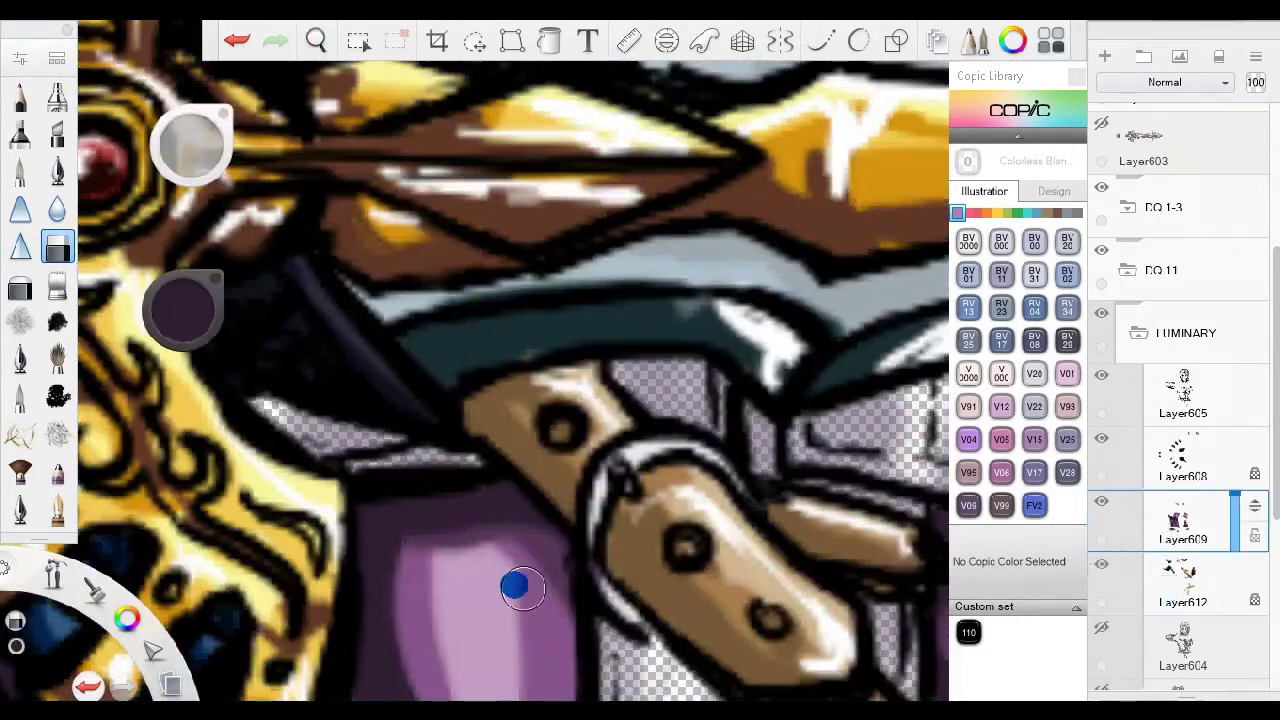
Paint the Luminary's neck wrap and the sleeve behind the turbaned man in near-black.
left_click(57, 510)
left_click_drag(600, 500, 365, 305)
left_click_drag(600, 400, 620, 640)
Add a new layer above Layer604, fill the Luminary's waist belts with flat light brown and erase the spill.
left_click(1144, 546)
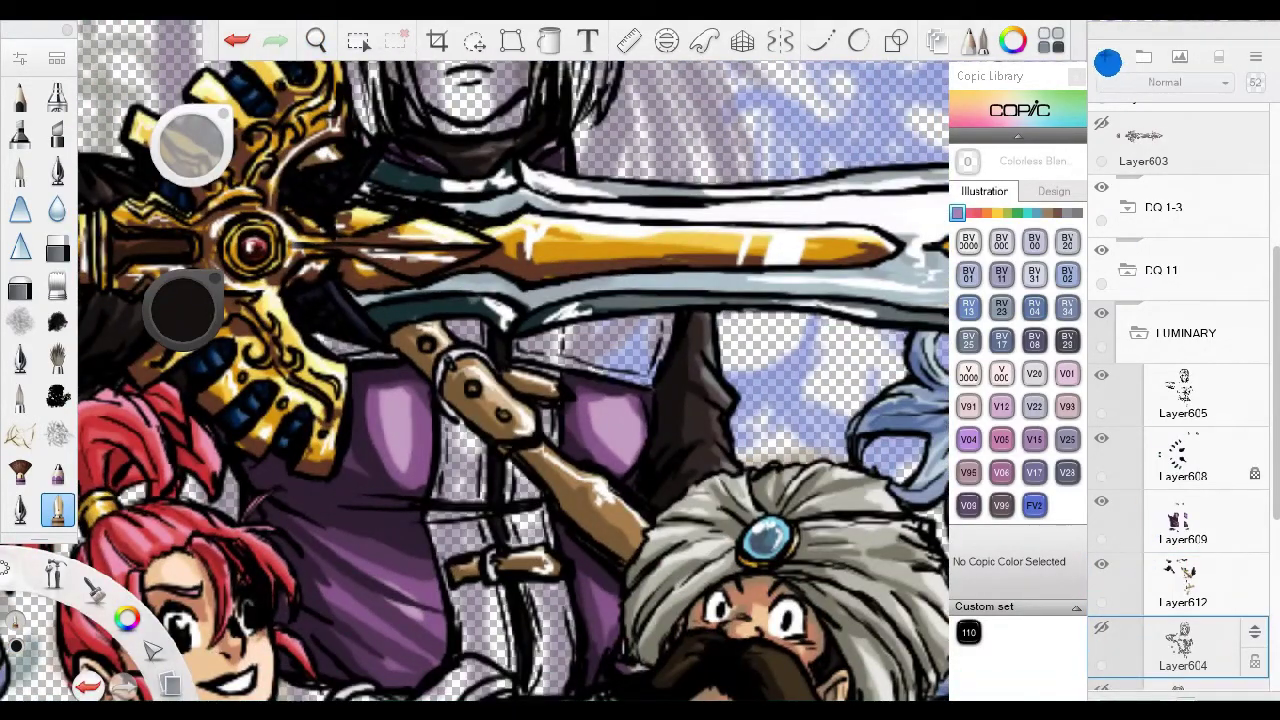
left_click(1104, 56)
mouse_move(600, 400)
left_mouse_down()
mouse_move(430, 300)
mouse_move(466, 223)
mouse_move(573, 313)
mouse_move(470, 380)
left_mouse_up()
left_click(57, 247)
left_click(1183, 418)
left_click_drag(443, 580, 380, 360)
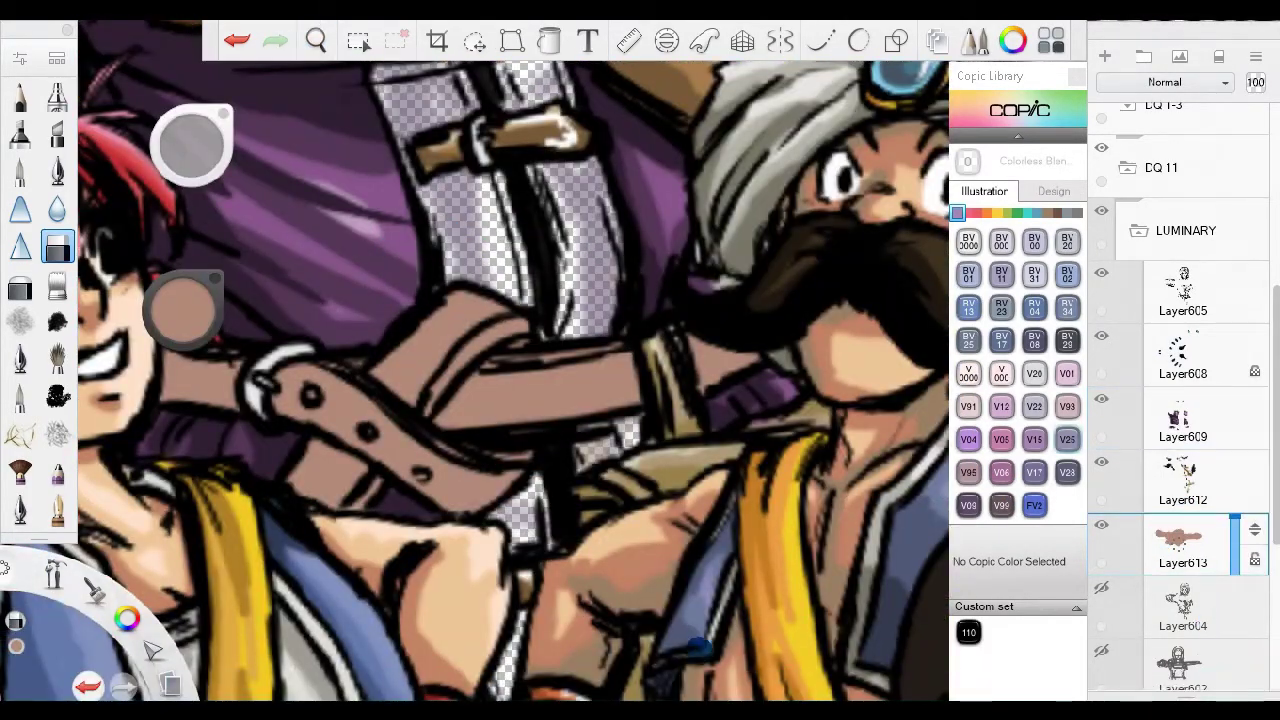
Shade the waist belts with darker browns and add white highlights on Layer613.
mouse_move(287, 393)
left_mouse_down()
mouse_move(365, 441)
mouse_move(421, 391)
mouse_move(517, 416)
mouse_move(606, 406)
left_mouse_up()
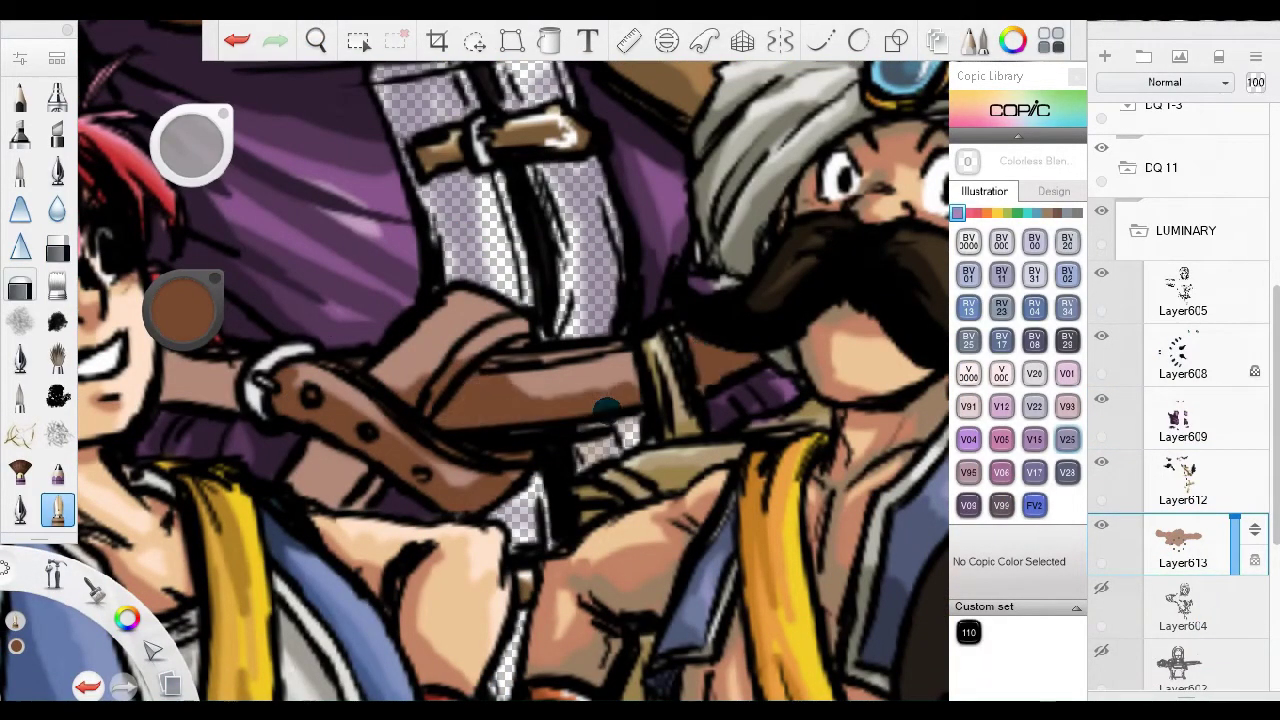
left_click_drag(330, 455, 495, 460)
mouse_move(500, 380)
left_mouse_down()
mouse_move(420, 360)
mouse_move(440, 340)
mouse_move(520, 380)
mouse_move(750, 568)
left_mouse_up()
left_click(57, 170)
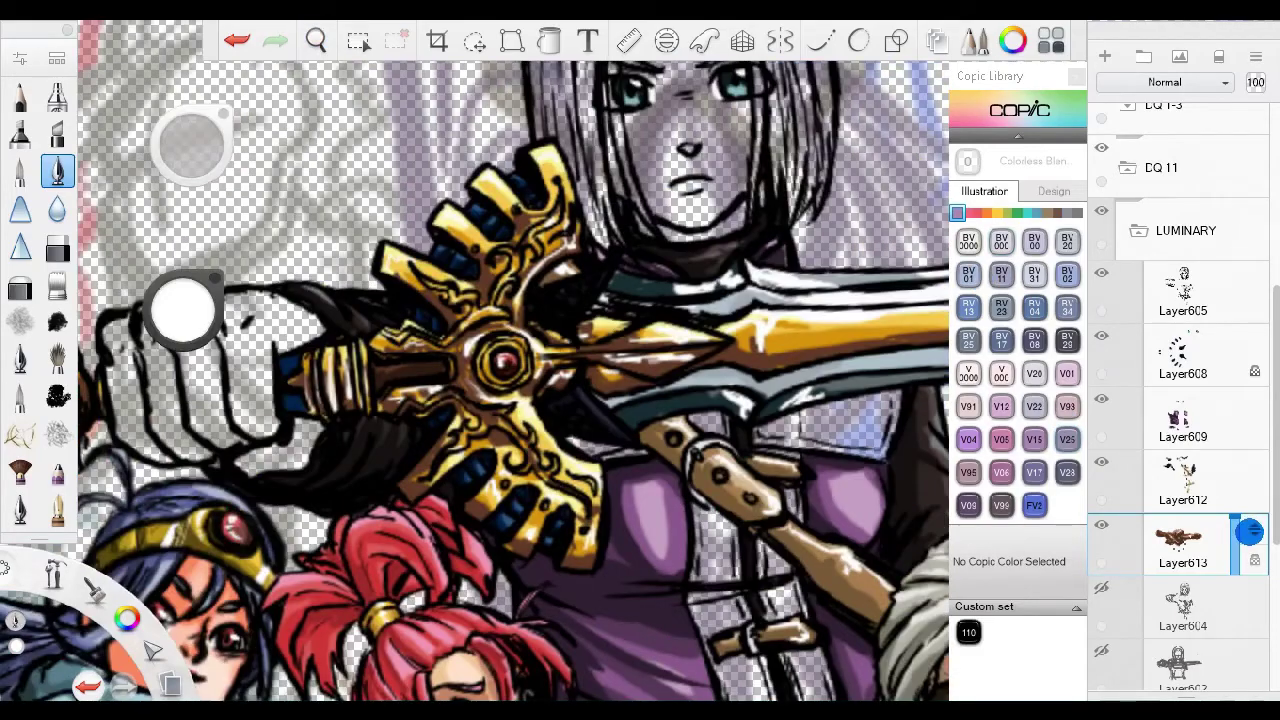
Fill the Luminary's hair and eyebrows with flat tan on Layer613 and erase the spill over the face.
scroll(475, 360, "down", 5)
left_click_drag(475, 360, 543, 375)
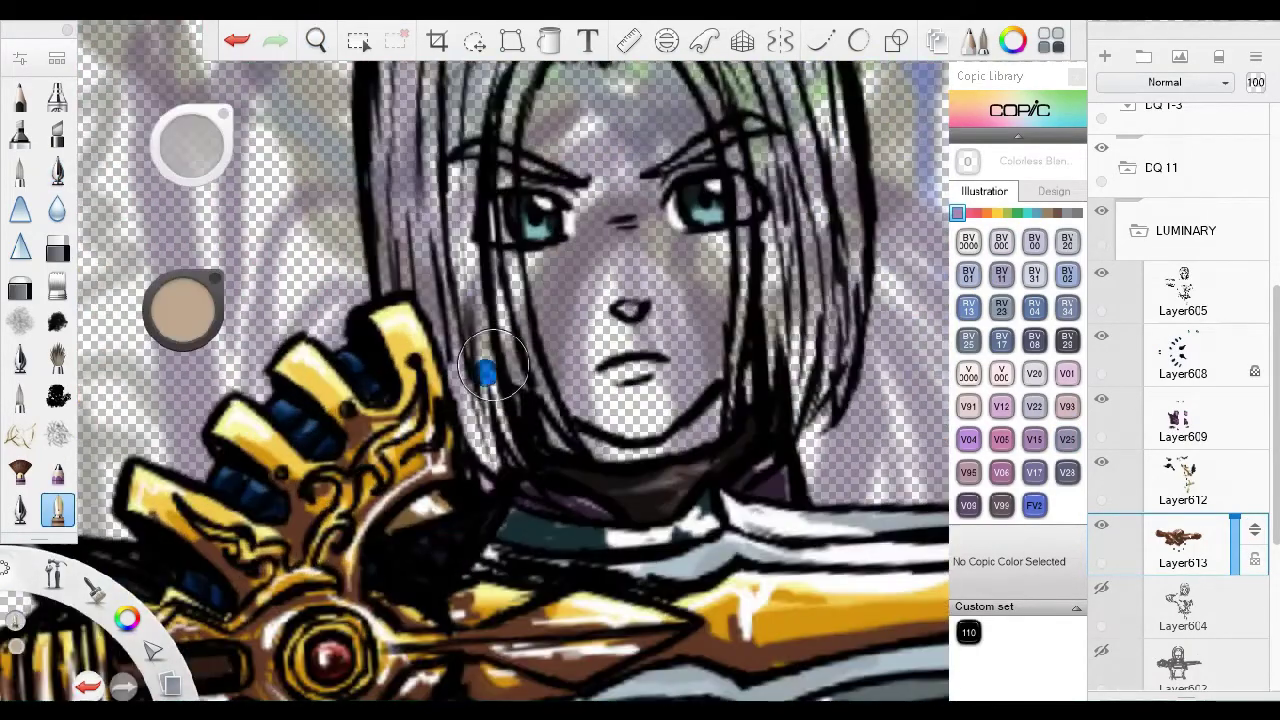
scroll(465, 445, "up", 3)
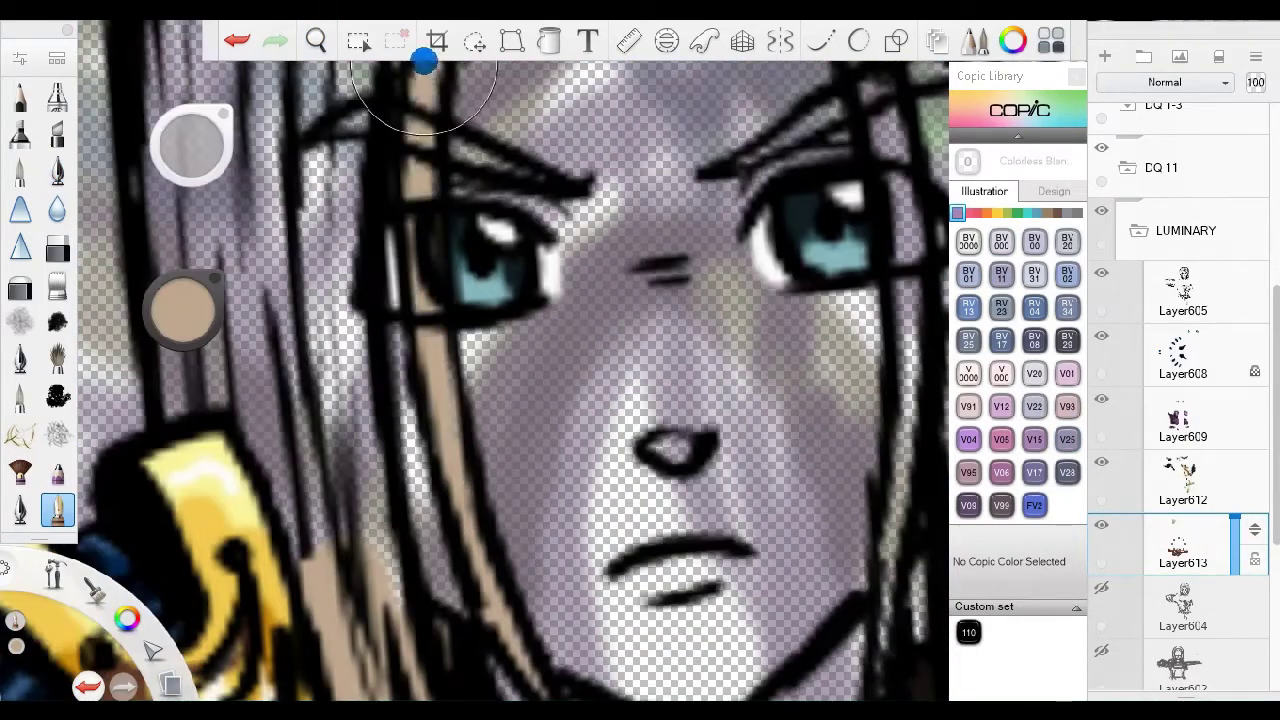
left_click(437, 40)
key("Escape")
mouse_move(640, 100)
left_mouse_down()
mouse_move(600, 283)
mouse_move(628, 311)
mouse_move(586, 448)
mouse_move(628, 282)
mouse_move(509, 254)
mouse_move(433, 424)
mouse_move(340, 340)
mouse_move(509, 334)
left_mouse_up()
key("e")
left_click(57, 510)
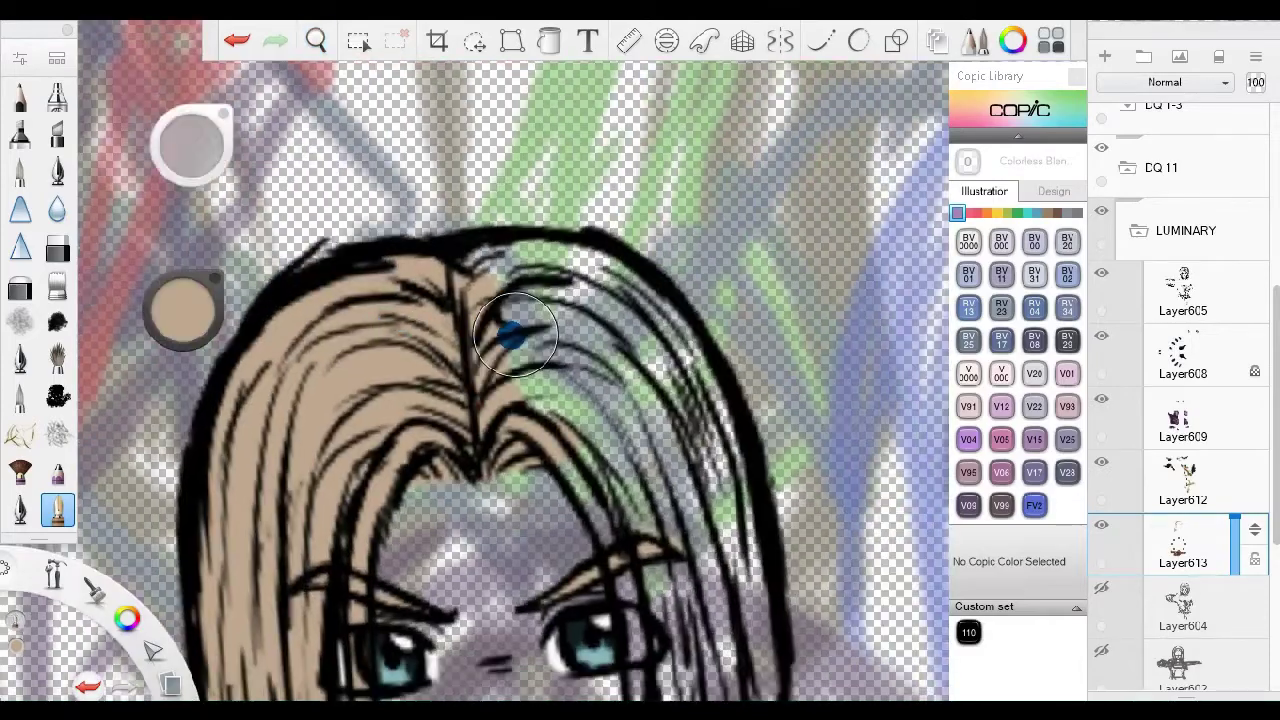
left_click_drag(620, 280, 583, 386)
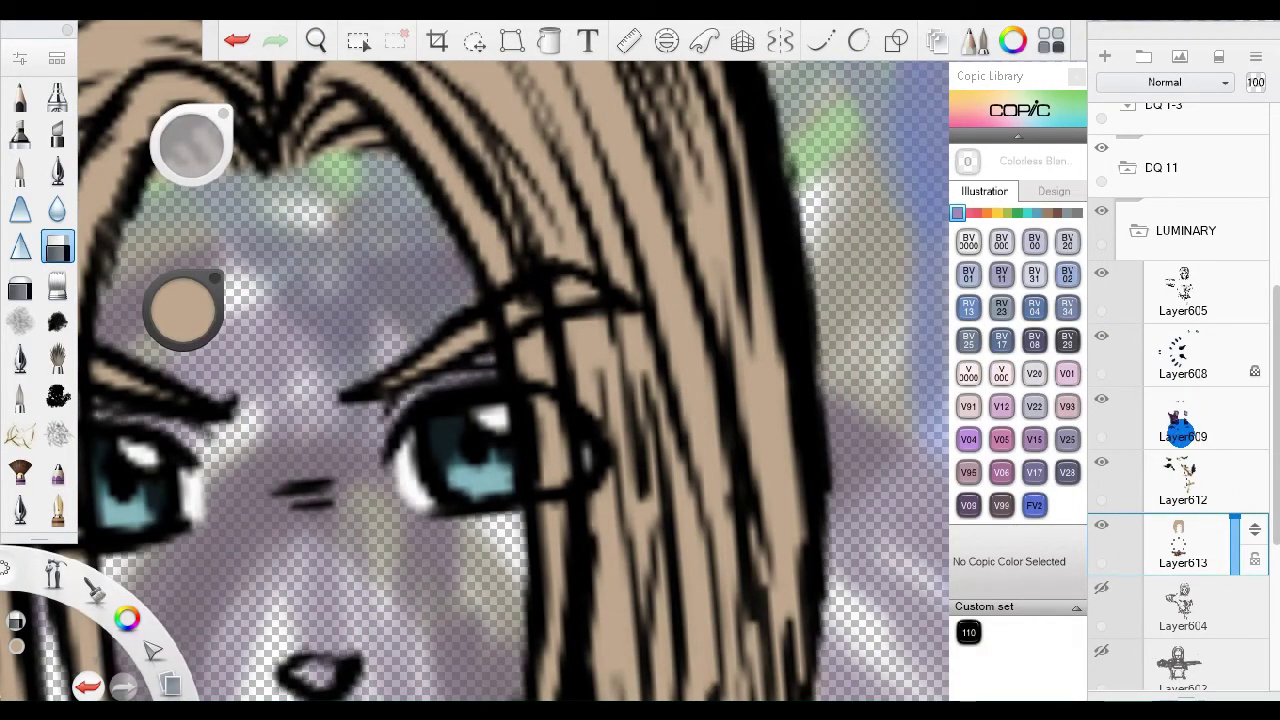
Select the line art on Layer605 and clean up the stray lines around the hair outline.
left_click_drag(595, 426, 304, 534)
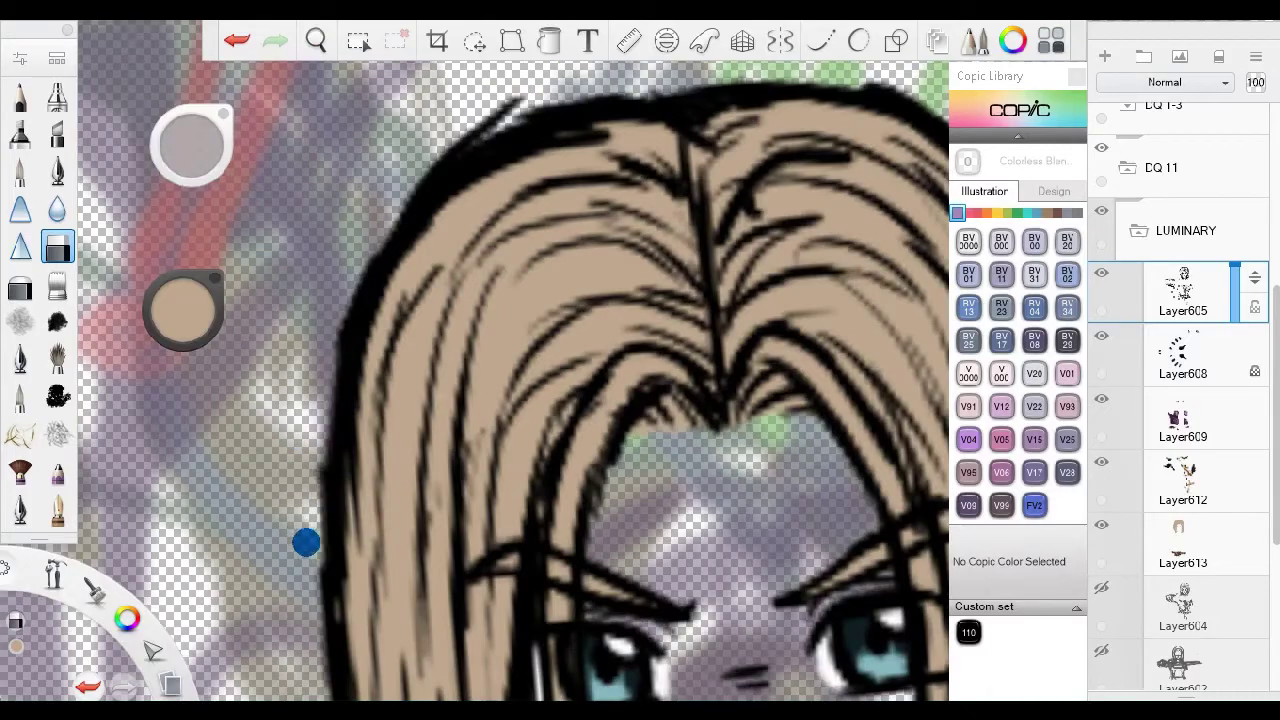
left_click_drag(362, 223, 590, 411)
left_click(57, 172)
left_click_drag(600, 350, 640, 420)
Shade the Luminary's hair with medium brown strands on Layer613, leaving tan highlights.
left_click(1183, 545)
left_click(57, 510)
mouse_move(600, 350)
left_mouse_down()
mouse_move(634, 217)
mouse_move(503, 140)
mouse_move(658, 205)
mouse_move(677, 243)
mouse_move(789, 309)
mouse_move(760, 110)
left_mouse_up()
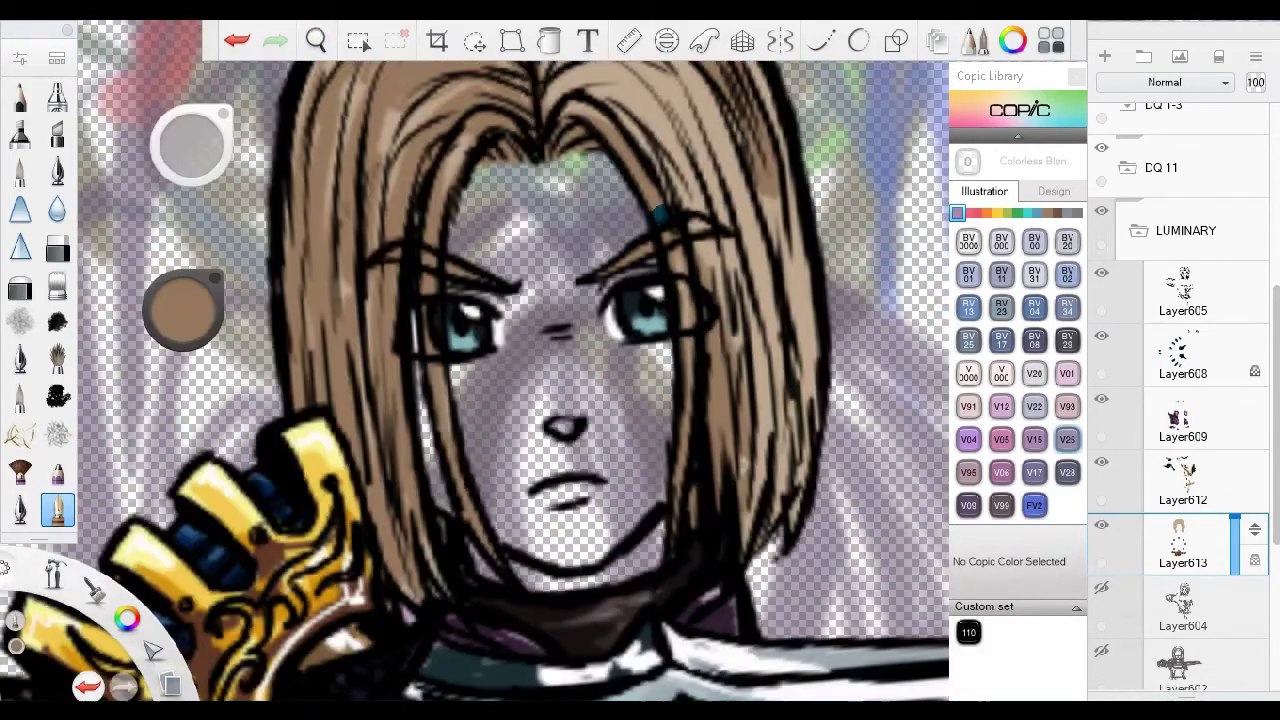
left_click_drag(586, 306, 443, 285)
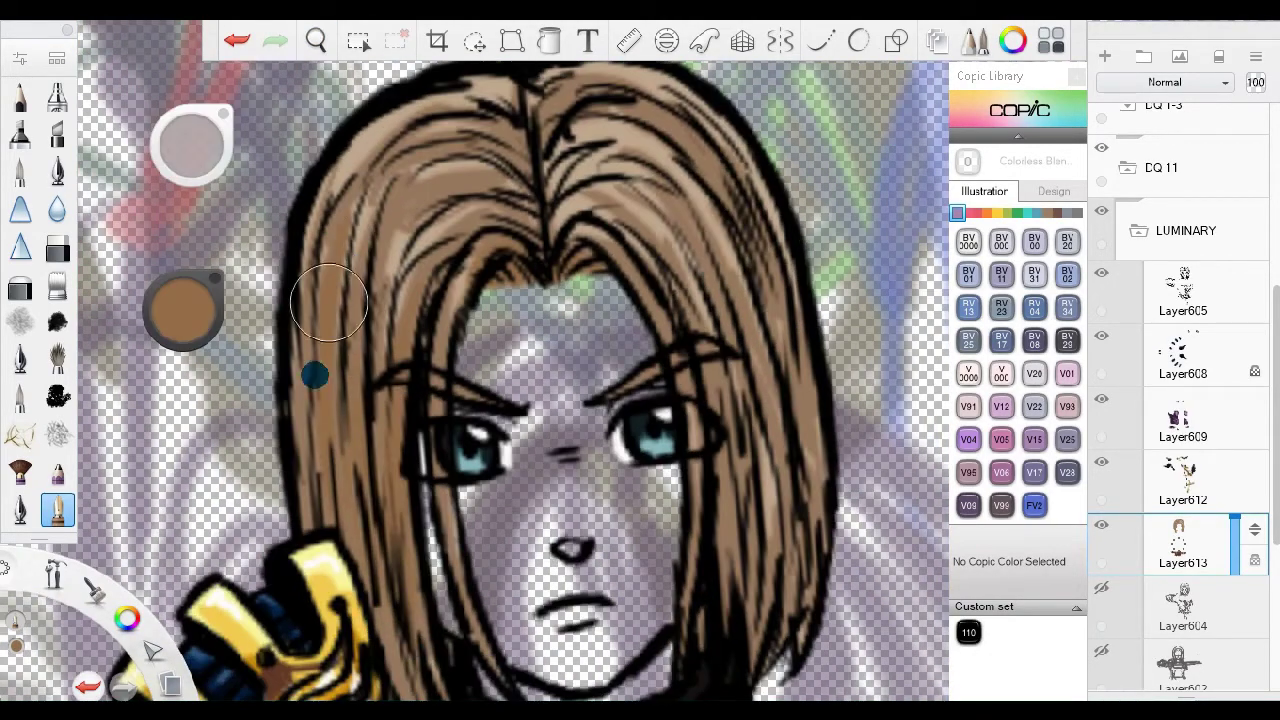
Deepen the hair with dark brown shadows along the strands, side locks and eyebrows.
left_click_drag(638, 480, 306, 340)
left_click_drag(634, 435, 571, 257)
left_click_drag(196, 330, 605, 438)
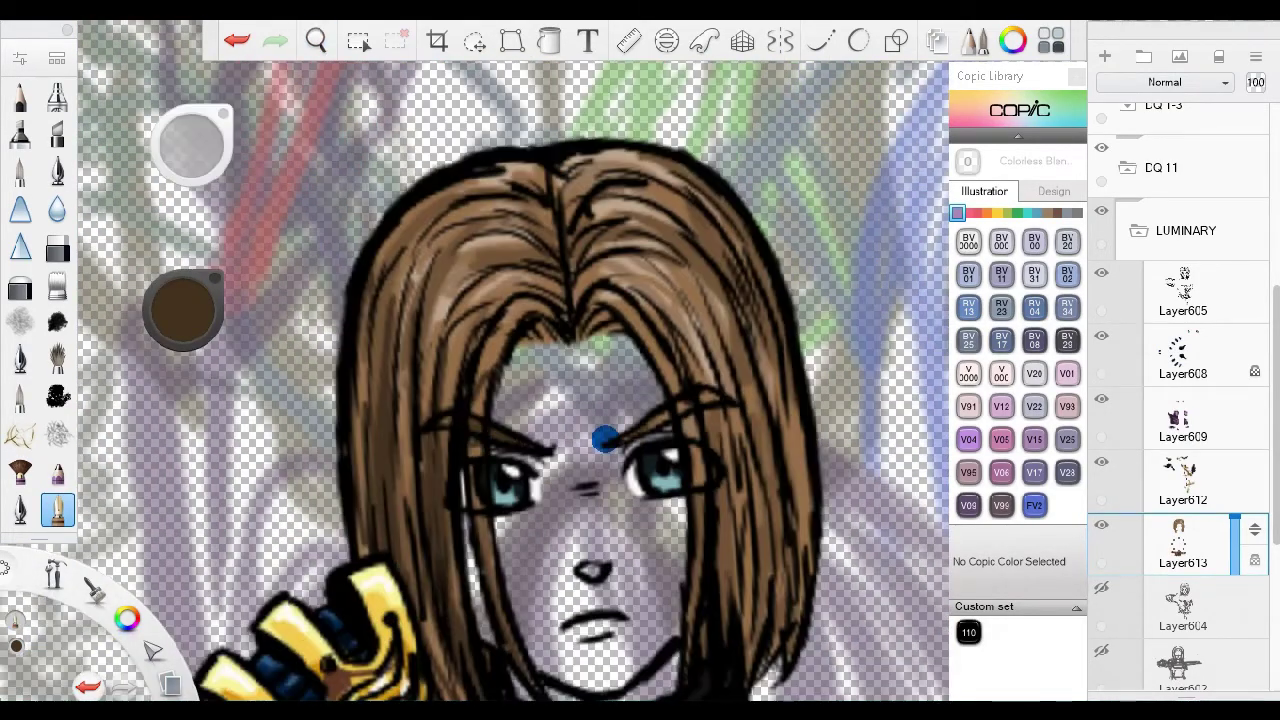
left_click_drag(474, 277, 438, 132)
left_click(1227, 543)
left_click_drag(357, 478, 520, 110)
Add a new layer above Layer604, fill the tunic's front panel and chest flap with light mauve and shade them darker mauve.
left_click(1210, 601)
left_click(1104, 57)
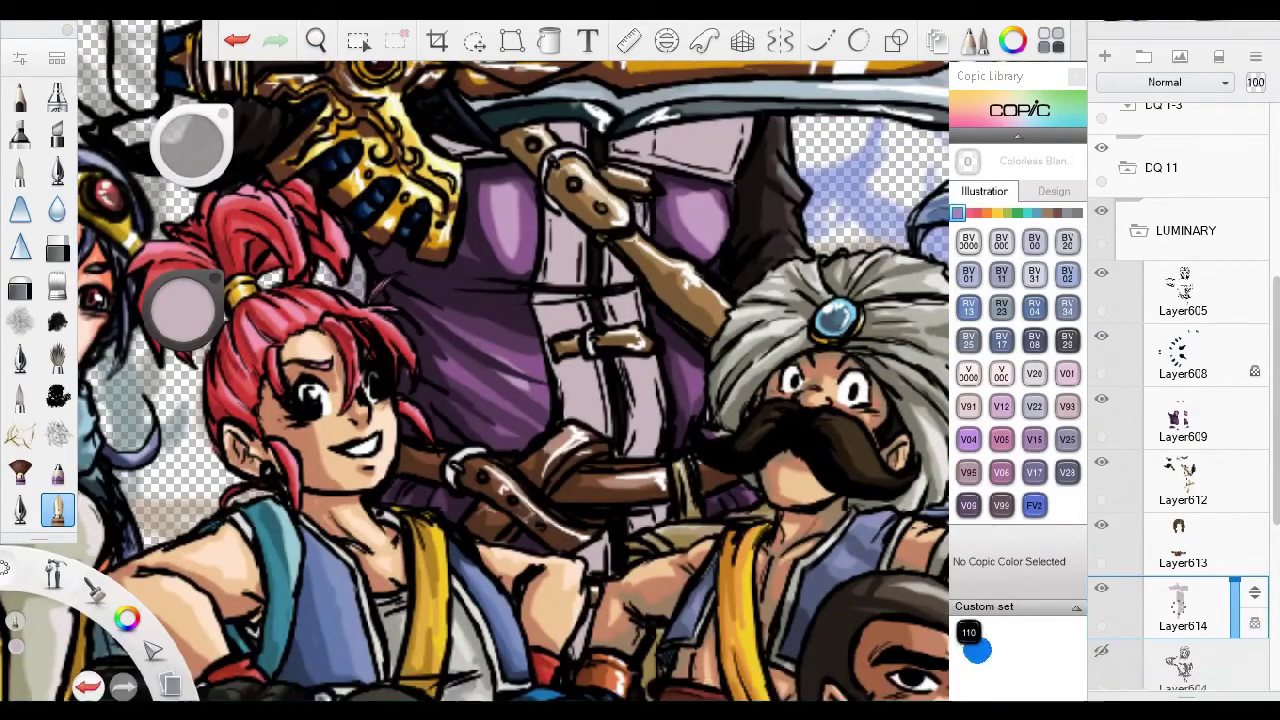
left_click_drag(552, 190, 558, 285)
left_click_drag(320, 400, 290, 270)
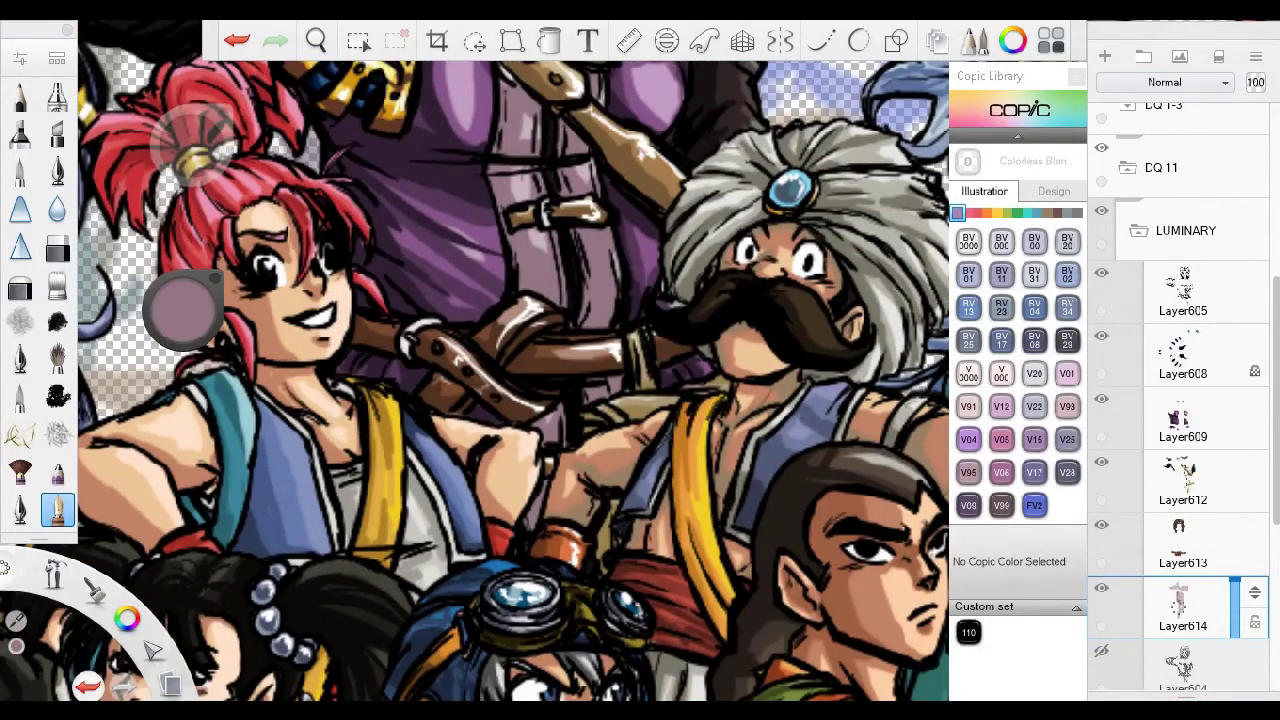
Shade the tunic's front panel and chest flap with dark reddish brown on Layer614, leaving mauve highlights.
left_click_drag(500, 300, 460, 405)
left_click_drag(500, 350, 430, 300)
left_click(316, 40)
left_click_drag(588, 355, 480, 400)
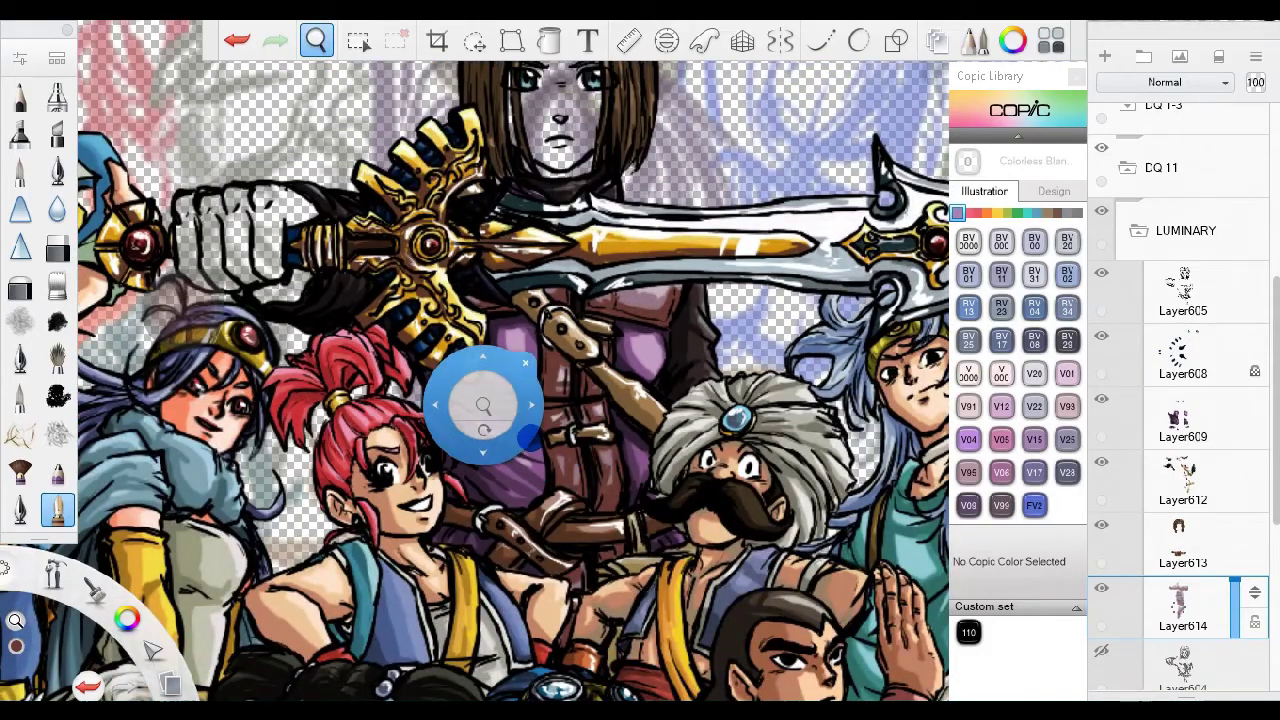
Fill the Luminary's face and sword hand with Copic E00 Skin White on Layer615.
left_click(1147, 125)
left_click(1046, 212)
left_click(1034, 241)
left_click(316, 40)
mouse_move(465, 447)
left_mouse_down()
mouse_move(475, 400)
mouse_move(465, 447)
mouse_move(514, 414)
left_mouse_up()
left_click_drag(380, 380, 540, 500)
left_click_drag(480, 350, 650, 560)
left_click(316, 40)
left_click_drag(934, 377, 700, 340)
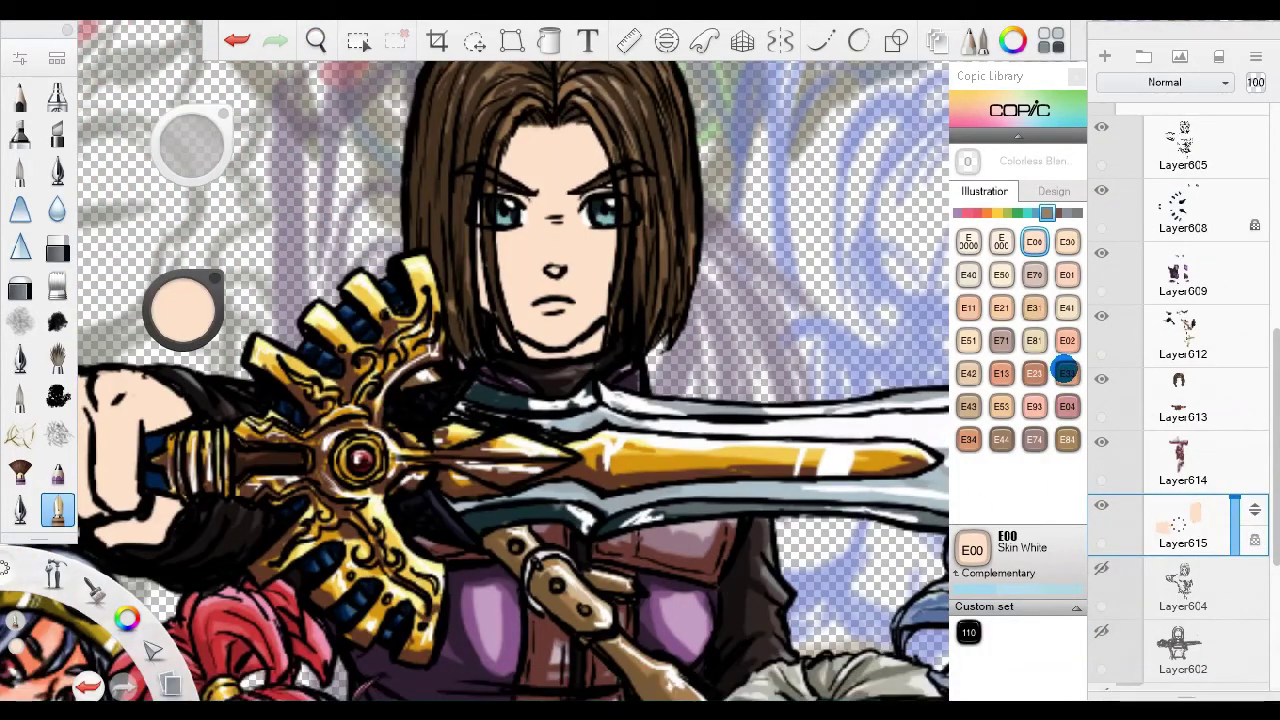
Shade the Luminary's face and sword hand with Copic E21 Baby Skin Pink.
left_click(1066, 372)
left_click(1001, 307)
left_click(1001, 307)
left_click_drag(600, 300, 686, 171)
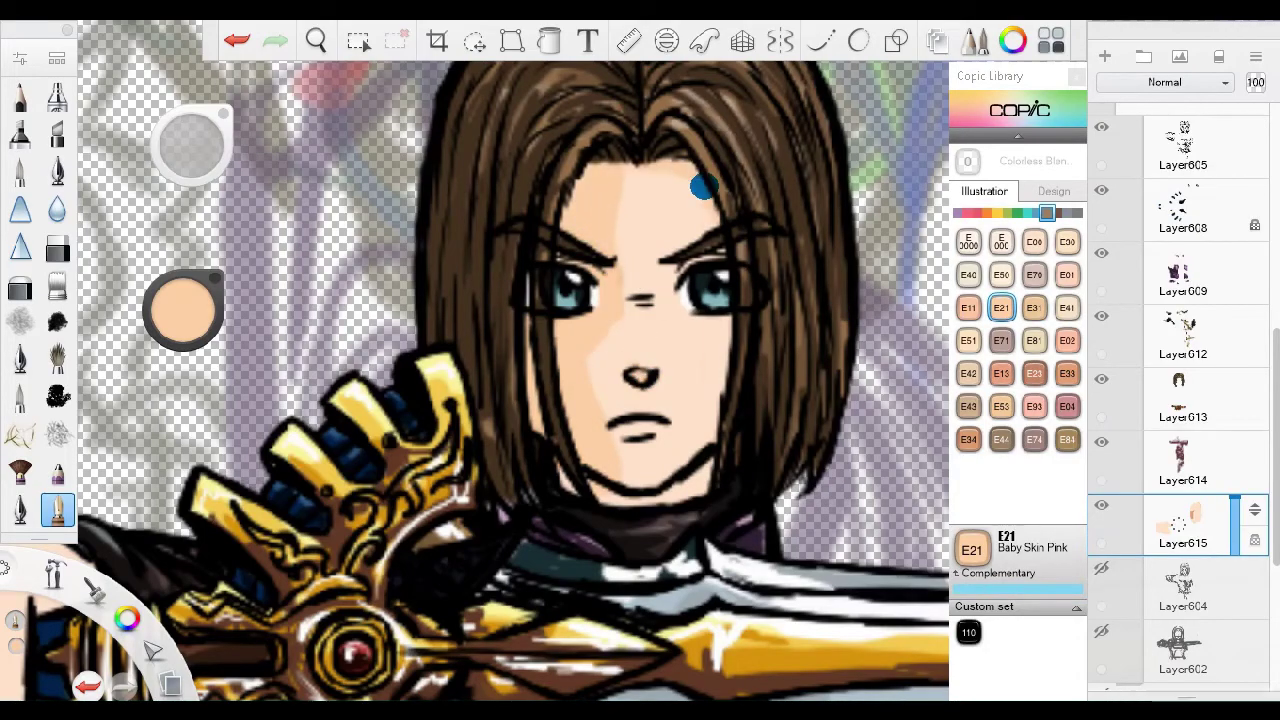
left_click_drag(700, 320, 663, 429)
left_click_drag(640, 200, 640, 310)
left_click_drag(663, 403, 566, 394)
Deepen the skin shadows on the face and the sword hand's fingers with Copic E33 Sand.
left_click(1066, 373)
left_click_drag(586, 206, 474, 437)
mouse_move(480, 364)
left_mouse_down()
mouse_move(429, 343)
mouse_move(446, 502)
left_mouse_up()
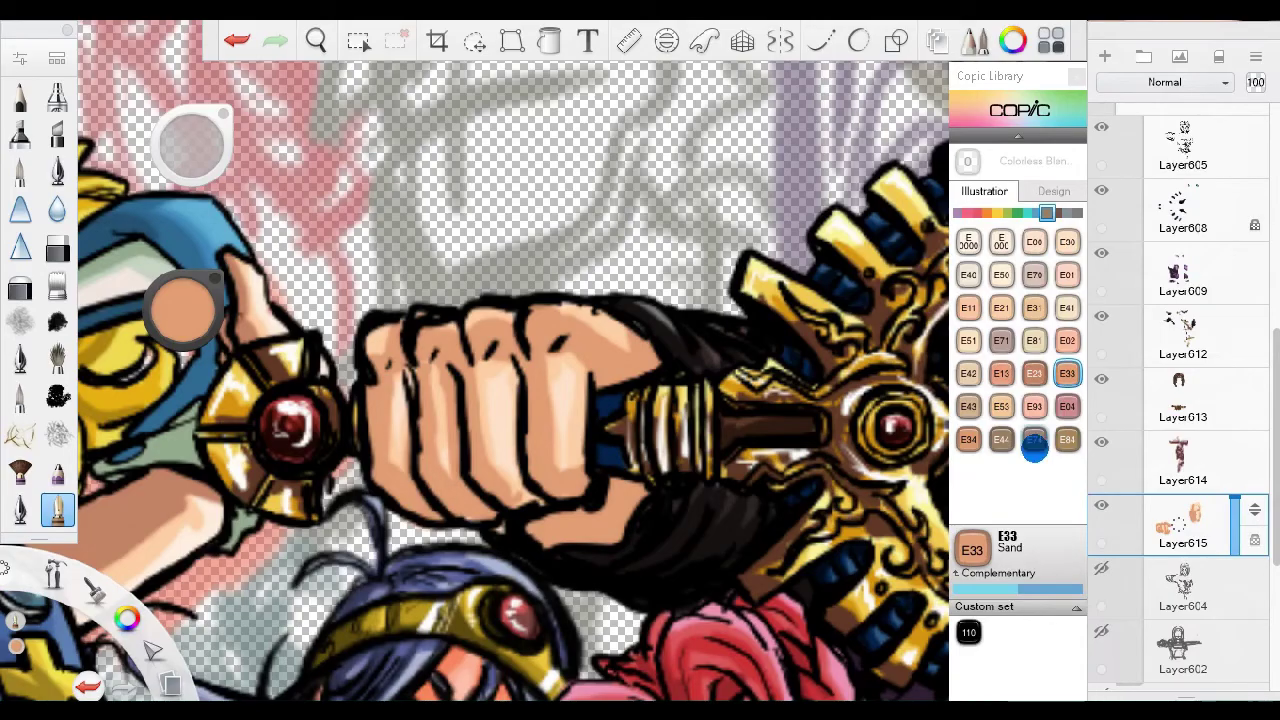
Deepen the shadows on the sword hand's fingers with Copic E44 Clay.
left_click(1034, 440)
left_click_drag(540, 538, 643, 505)
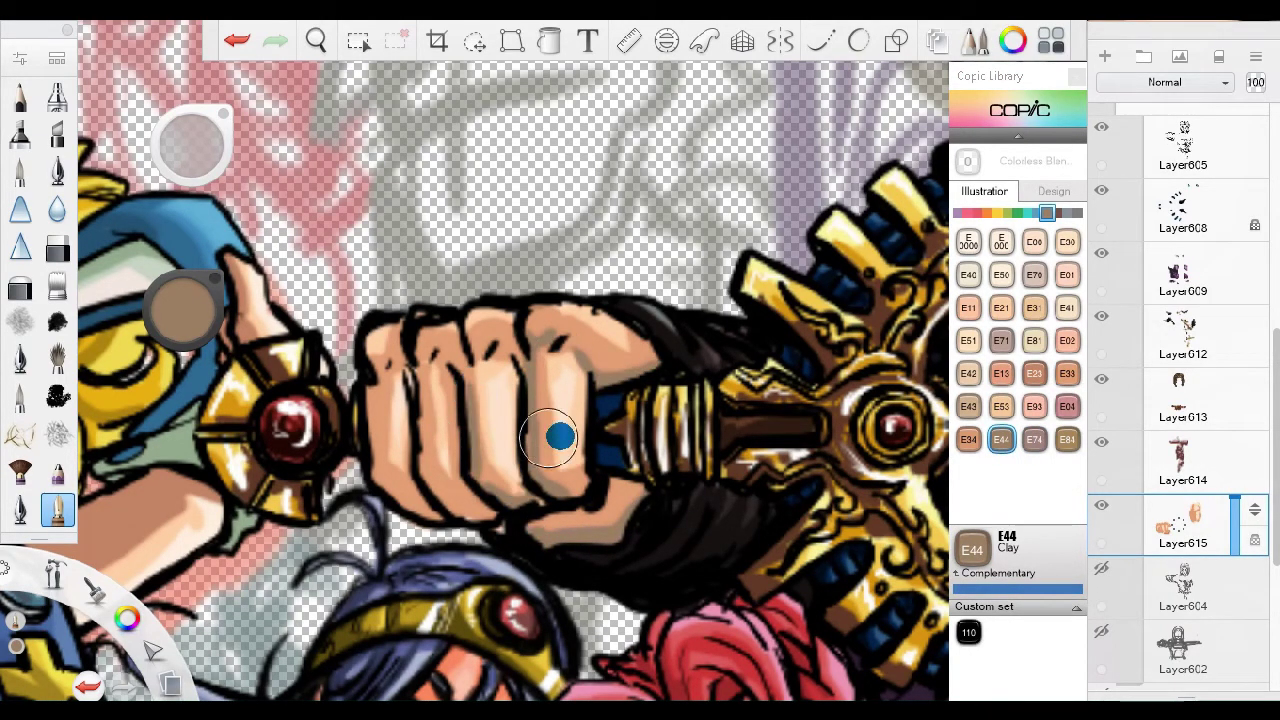
left_click_drag(533, 486, 491, 331)
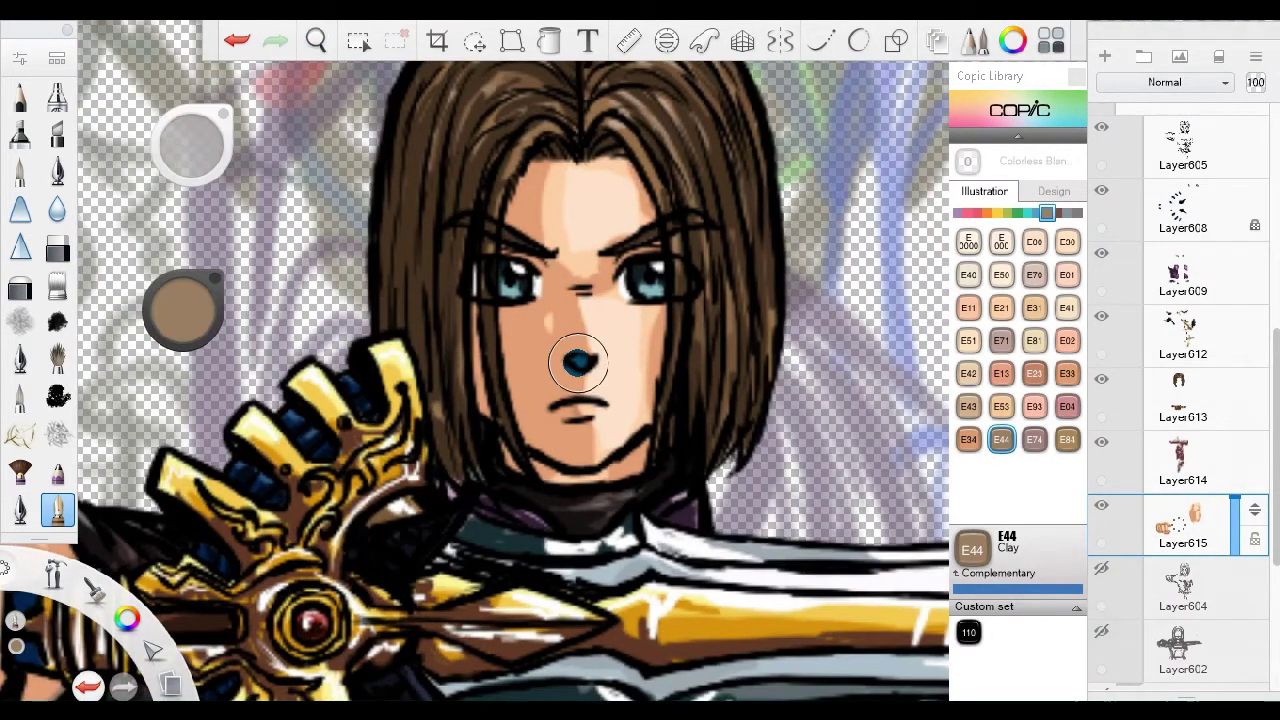
Shade the edges of the Luminary's face, forehead, eye sockets and jaw with Copic E44 Clay, blending with sampled skin tones.
left_click_drag(577, 214, 522, 329)
scroll(577, 282, "up", 3)
mouse_move(686, 329)
left_mouse_down()
mouse_move(666, 449)
mouse_move(676, 346)
left_mouse_up()
left_click_drag(537, 283, 509, 399)
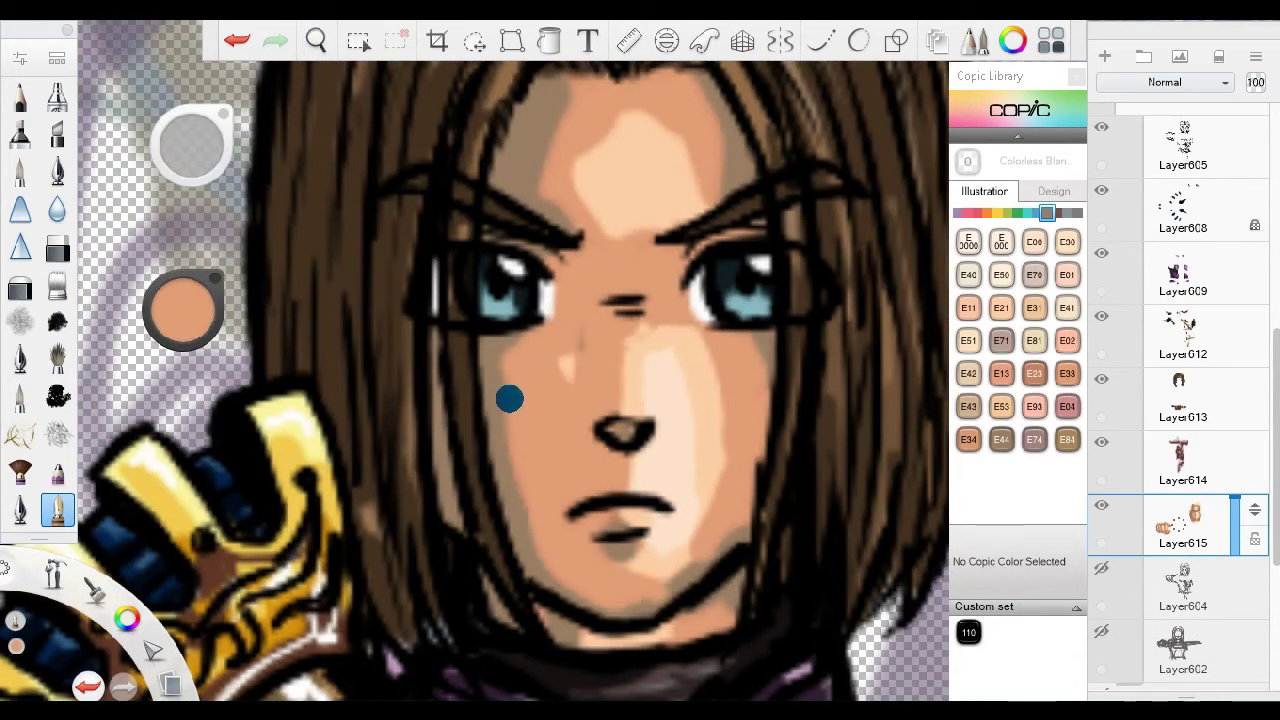
scroll(743, 277, "down", 3)
scroll(600, 300, "up", 2)
left_click(1001, 439)
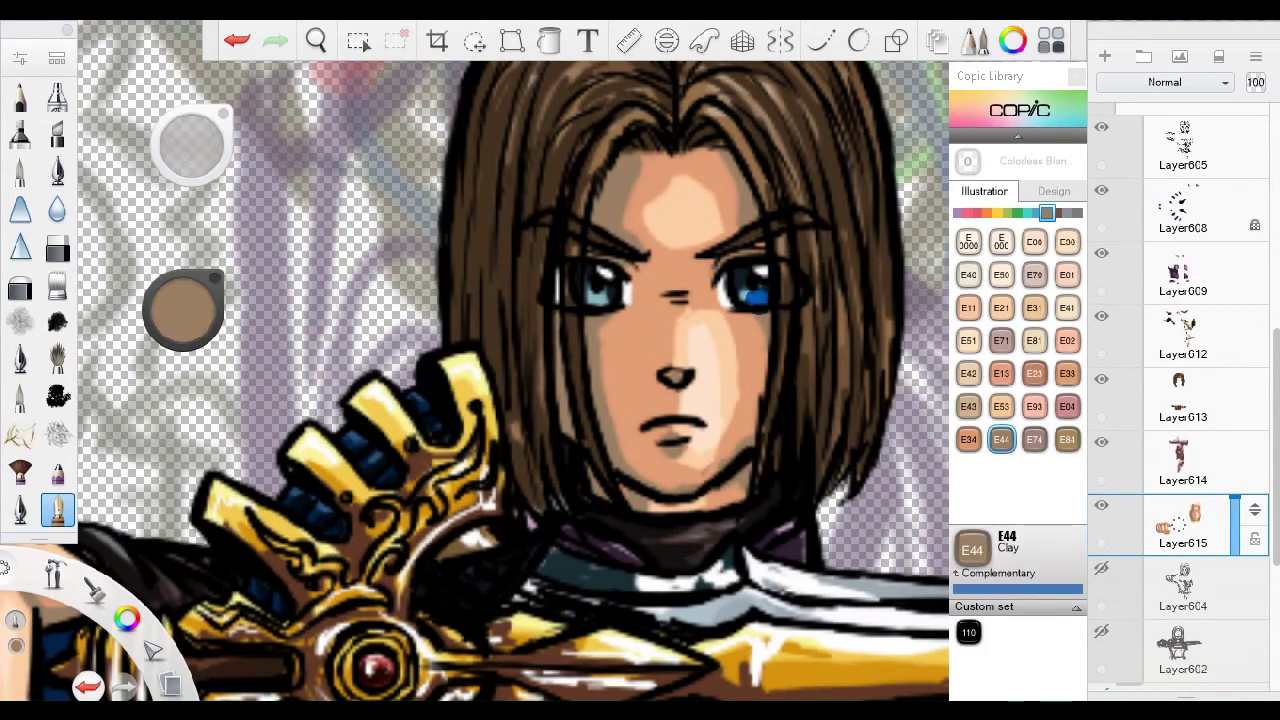
left_click(689, 376)
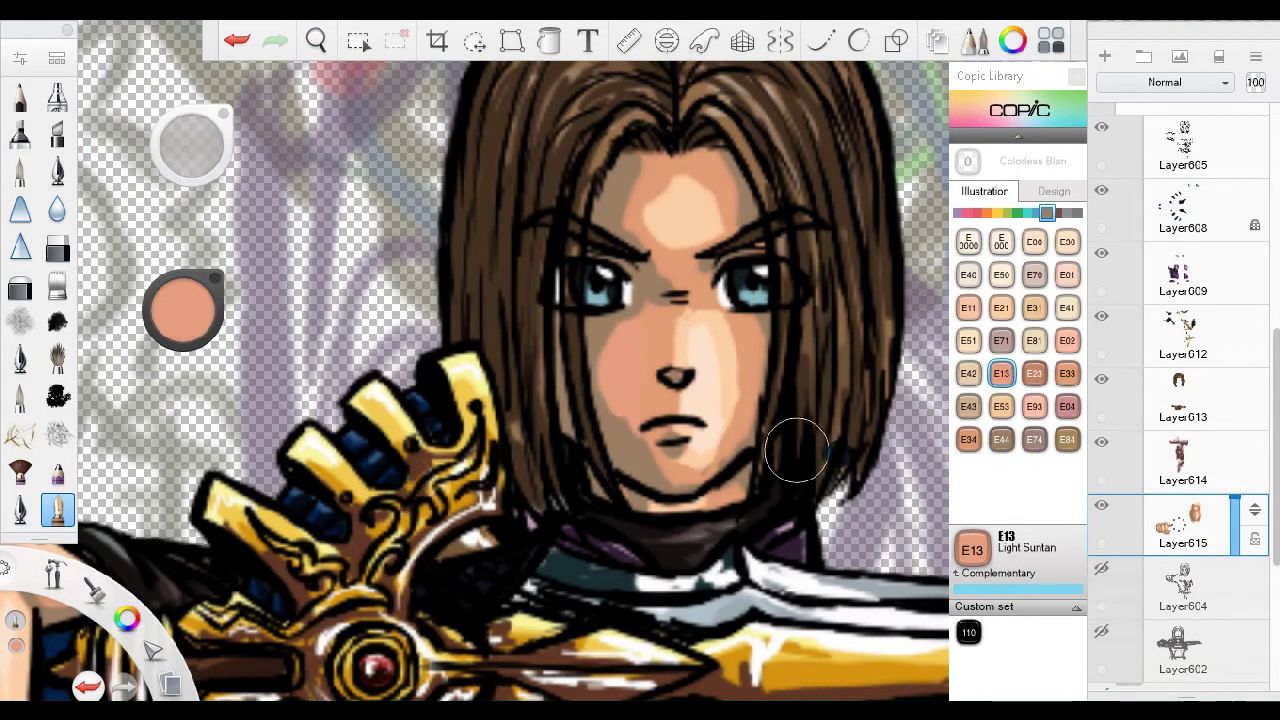
left_click(1002, 439)
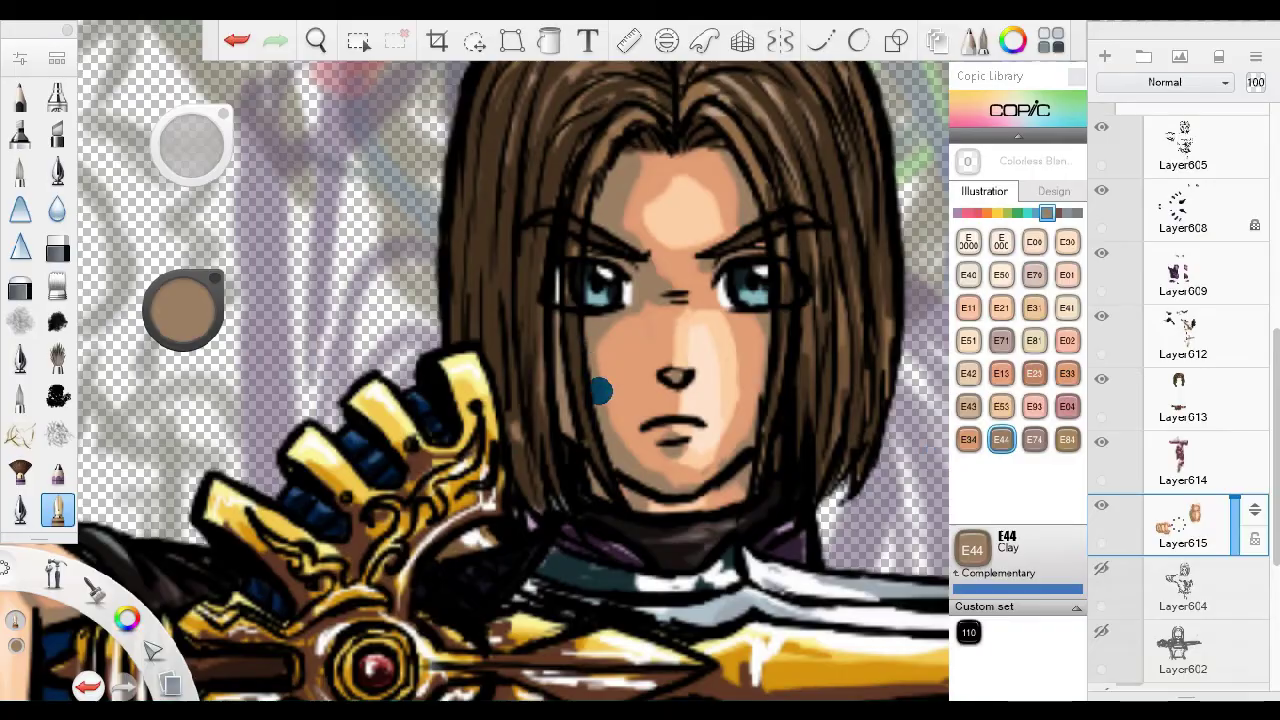
Rough out Erik's head and spiky hair in dark blue pencil above the sword hand on a new layer in the ERIK group.
scroll(655, 322, "down", 5)
left_click(1143, 194)
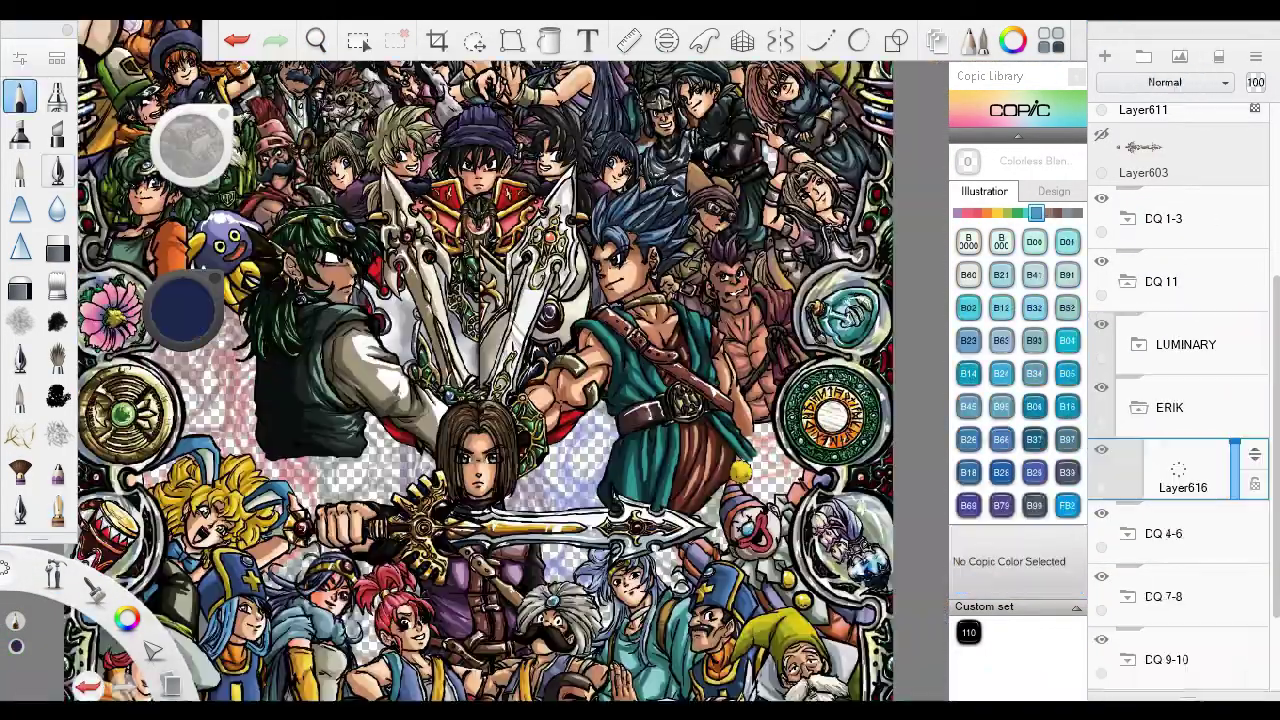
scroll(480, 360, "up", 3)
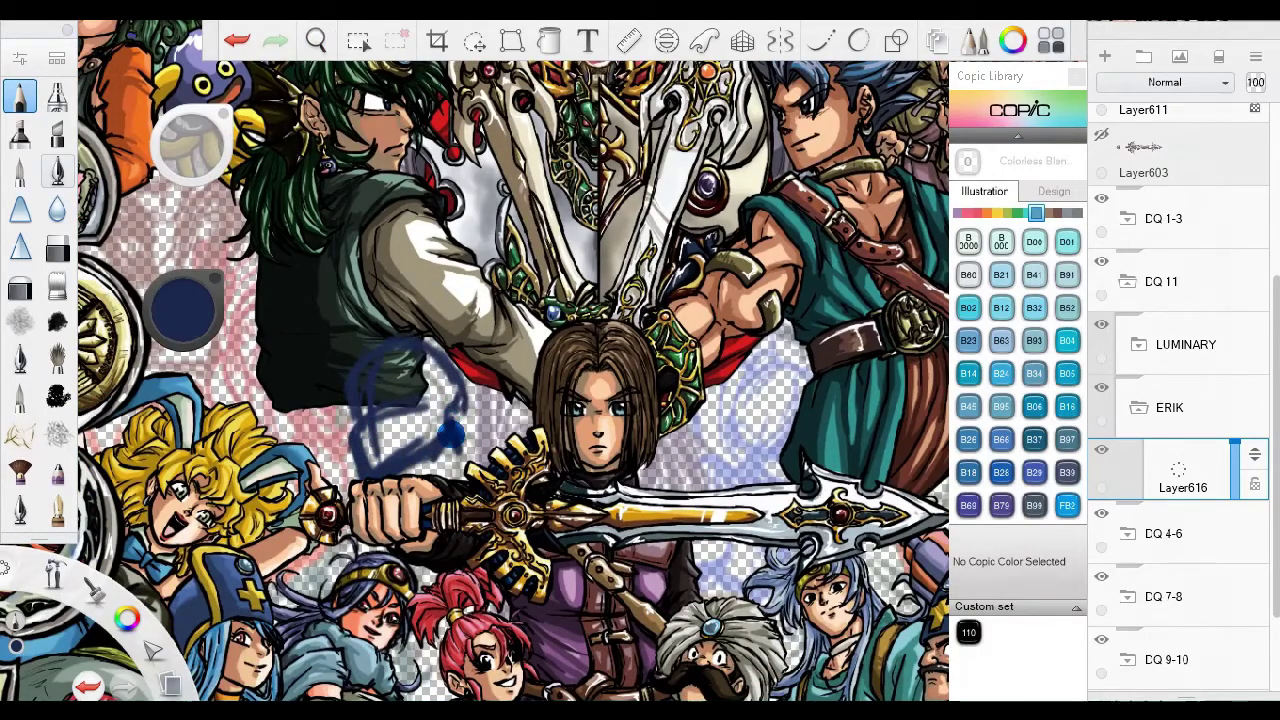
left_click_drag(420, 470, 500, 440)
scroll(480, 360, "down", 2)
scroll(419, 358, "up", 3)
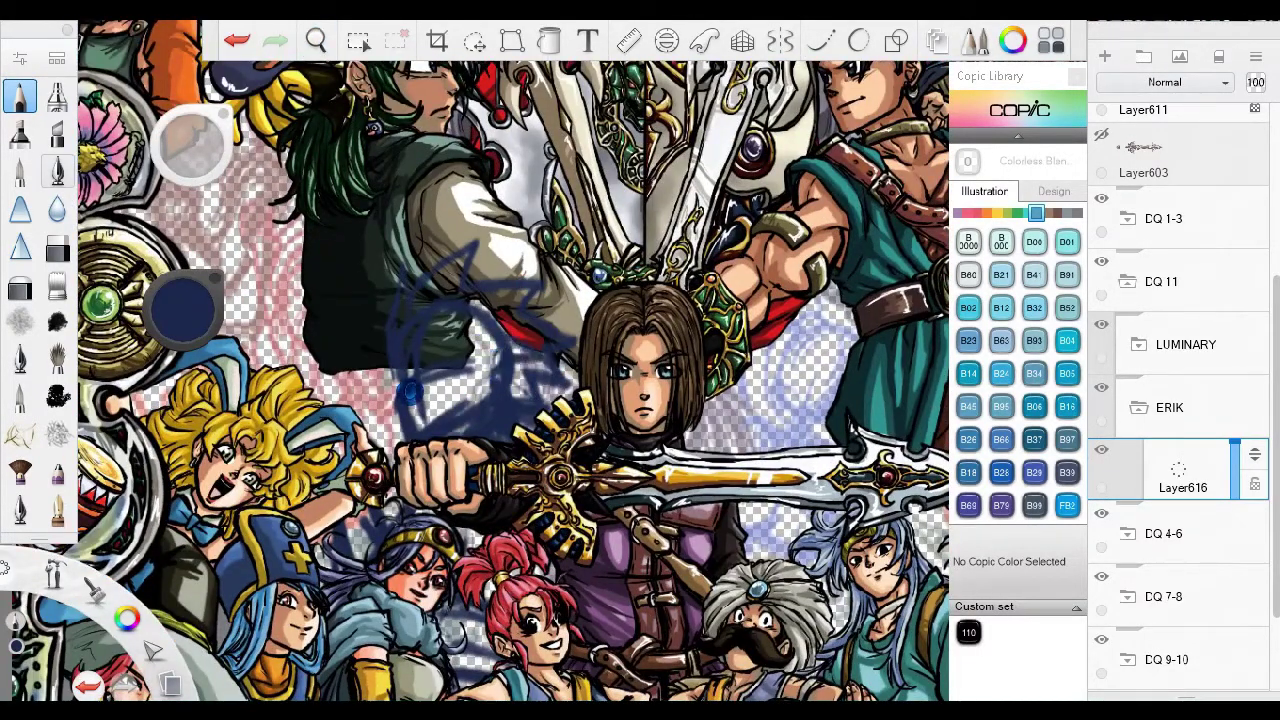
Hide the DQ 4-6 group and lower the opacity of Erik's rough sketch layer to 48.
scroll(529, 400, "up", 2)
left_click(1101, 513)
scroll(505, 114, "up", 1)
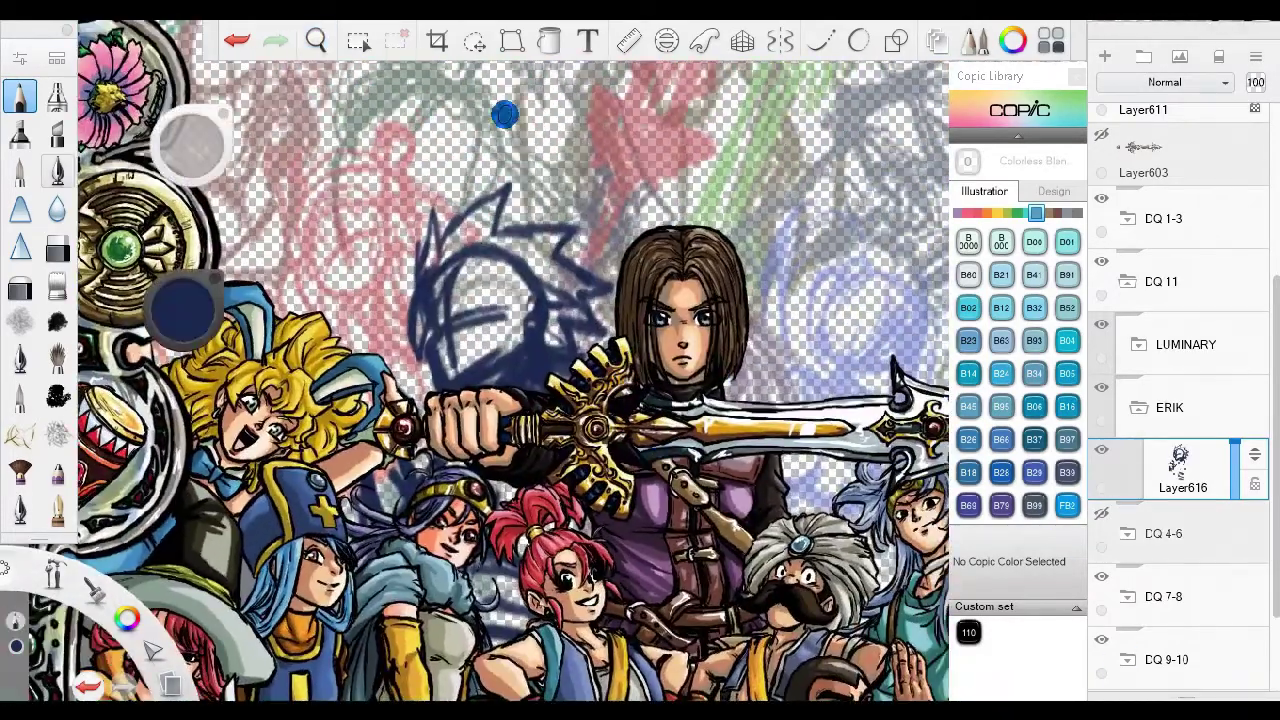
left_click(475, 40)
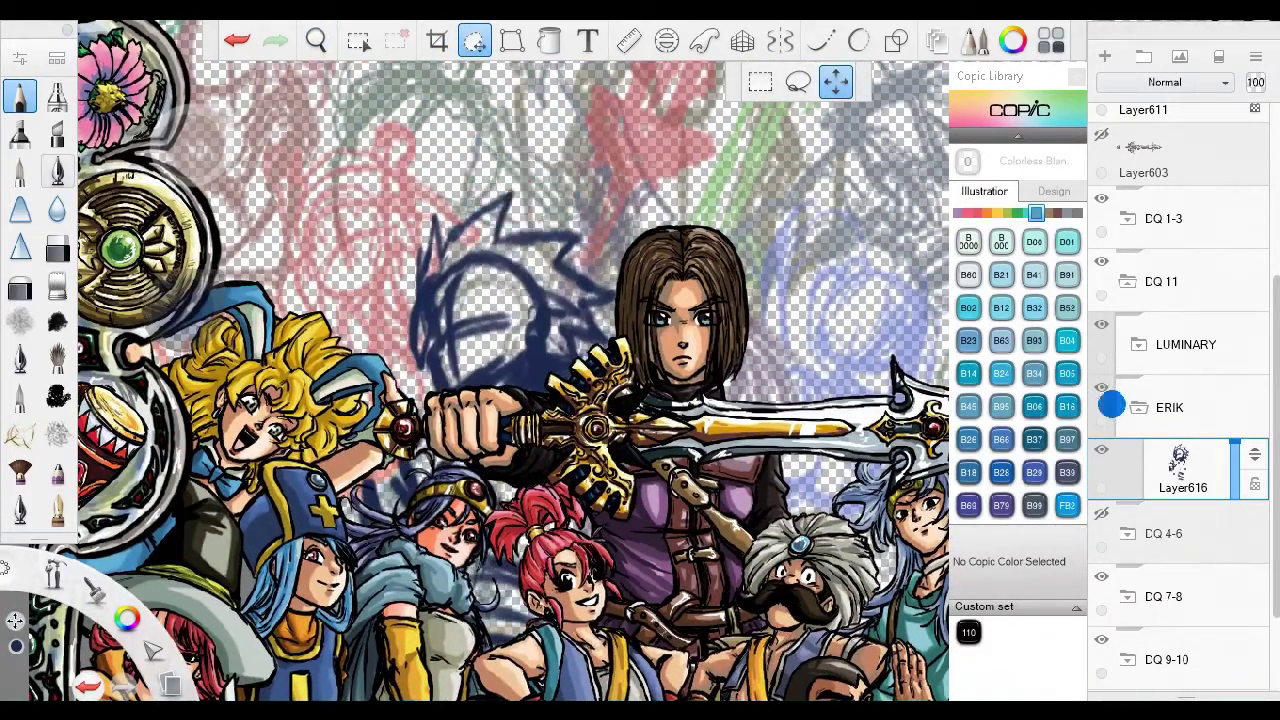
left_click(1100, 449)
left_click(1174, 457)
left_click_drag(1234, 443, 1234, 470)
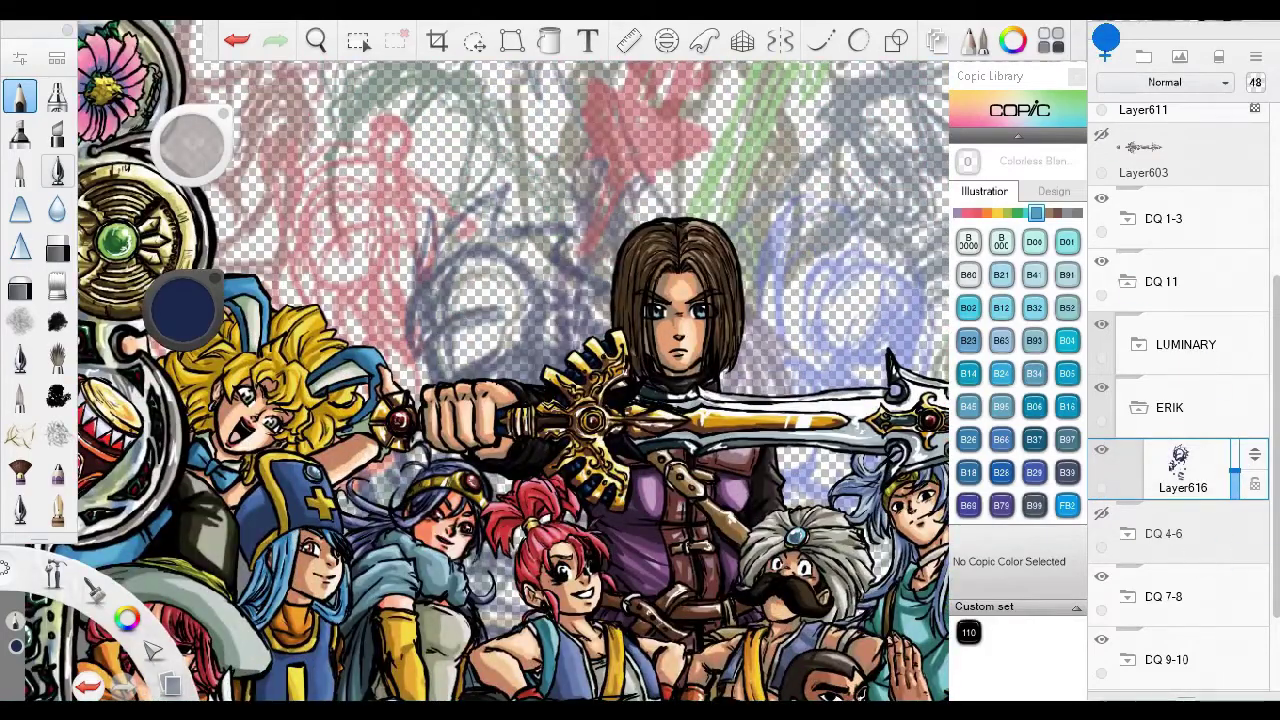
Sketch Erik's face contour, jaw, ear and earring in dark blue on a new layer over the faded rough.
left_click(1105, 40)
scroll(394, 245, "up", 5)
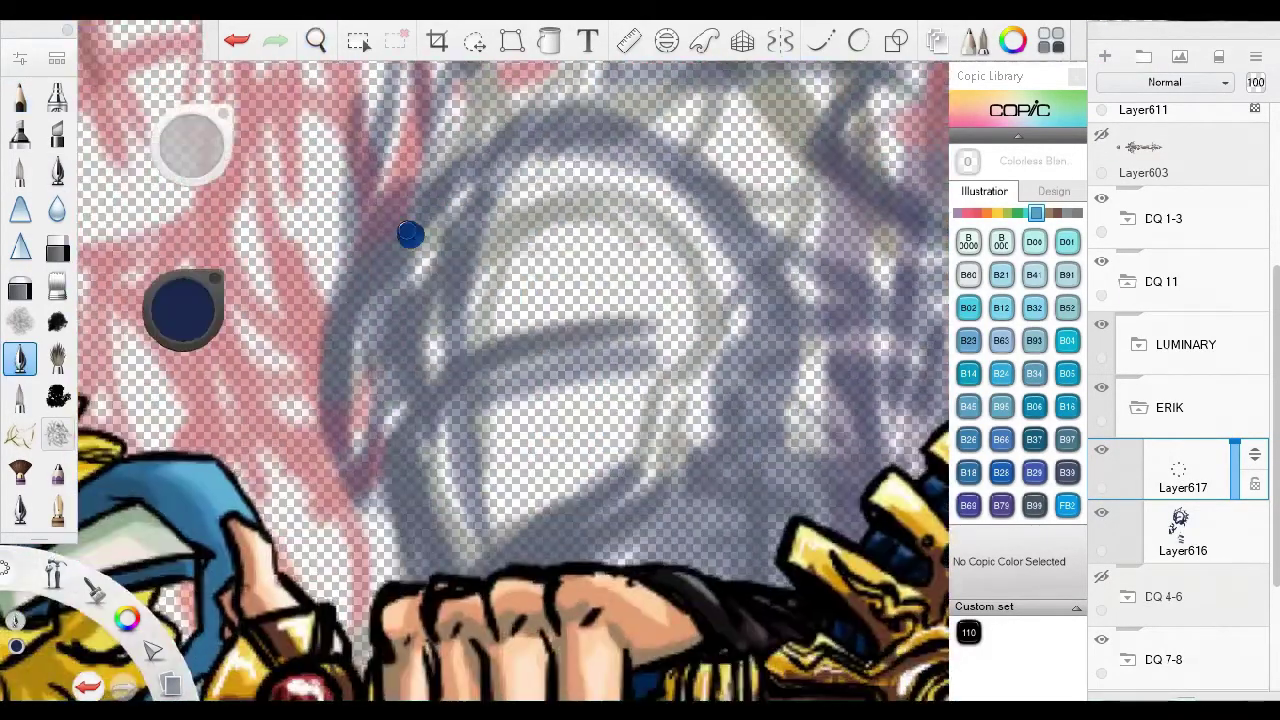
mouse_move(411, 386)
left_mouse_down()
mouse_move(410, 451)
mouse_move(677, 409)
left_mouse_up()
left_click_drag(597, 410, 548, 350)
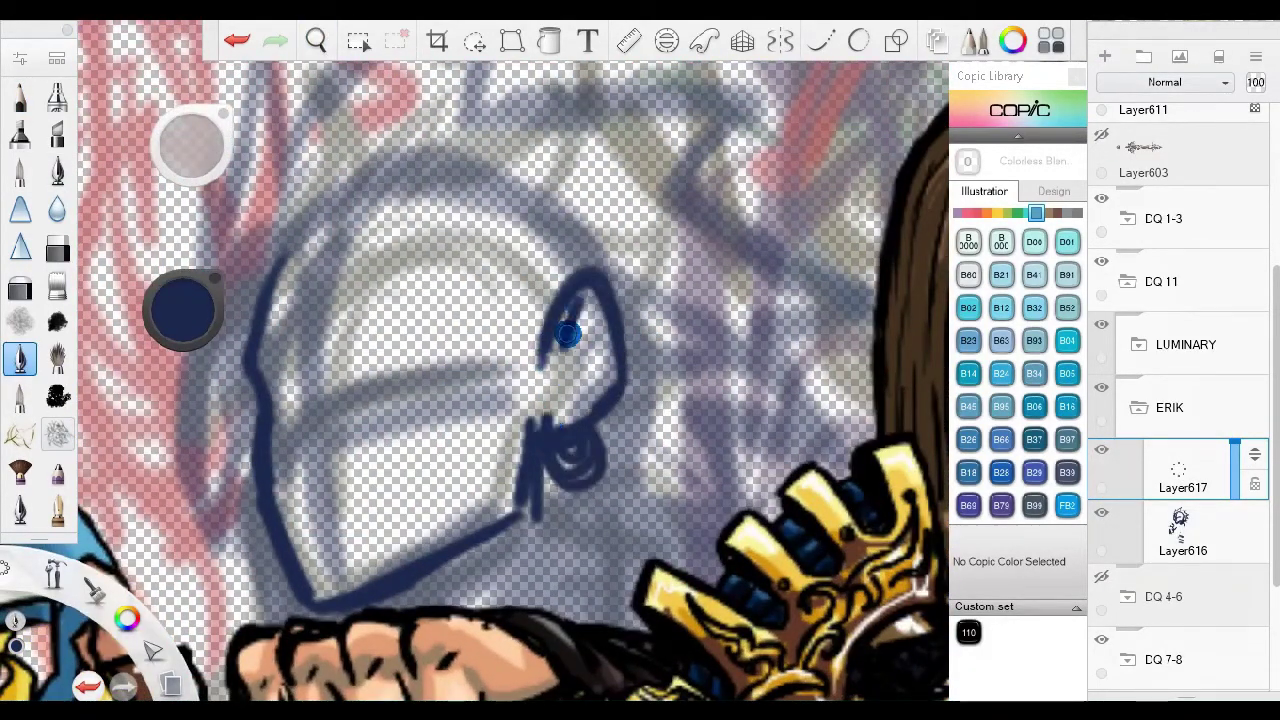
left_click_drag(583, 300, 562, 420)
Sketch Erik's eyebrow, eyes, nose and slight smile inside the face contour.
scroll(474, 313, "left", 3)
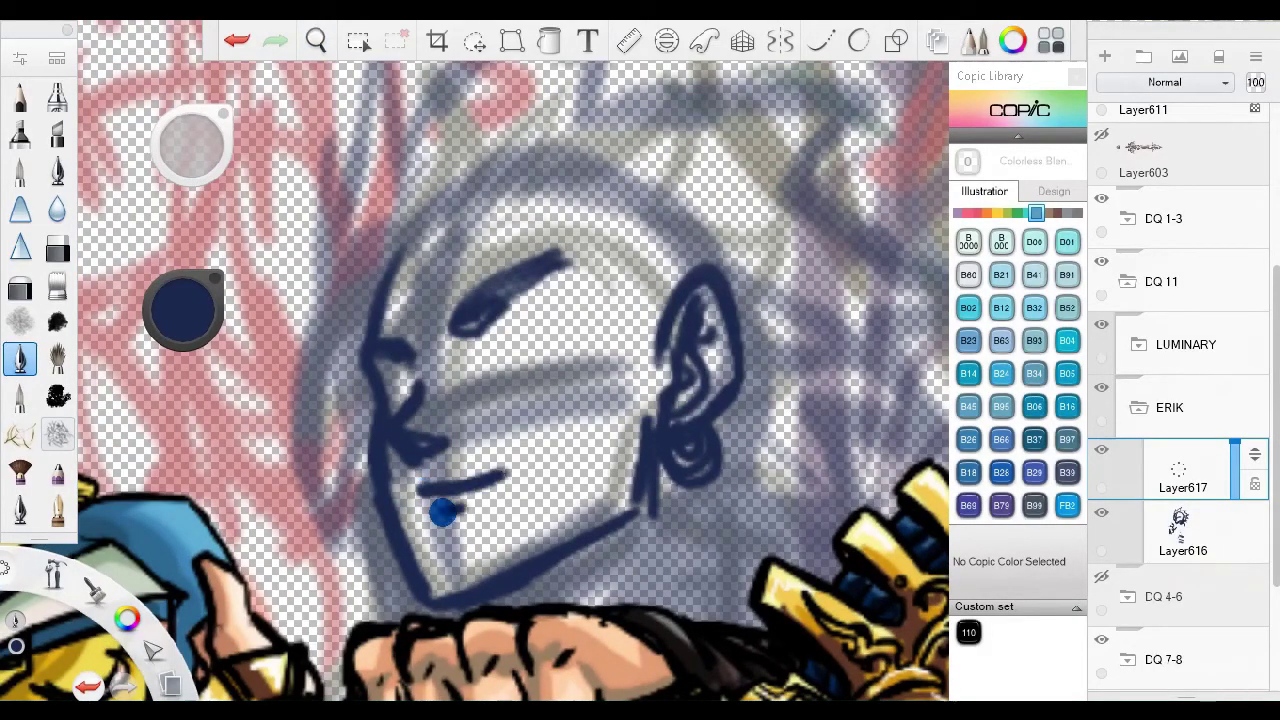
scroll(470, 300, "left", 3)
left_click_drag(420, 257, 394, 226)
scroll(400, 240, "right", 4)
left_click_drag(380, 290, 472, 257)
Sketch Erik's hairline, front locks and swept-back hair spikes around the face and ear.
scroll(563, 343, "up", 3)
mouse_move(340, 330)
left_mouse_down()
mouse_move(417, 297)
mouse_move(511, 300)
mouse_move(580, 397)
mouse_move(700, 400)
left_mouse_up()
scroll(511, 300, "right", 1)
scroll(494, 269, "left", 1)
left_click_drag(494, 269, 491, 251)
scroll(611, 604, "up", 3)
scroll(611, 604, "right", 3)
left_click_drag(625, 542, 567, 508)
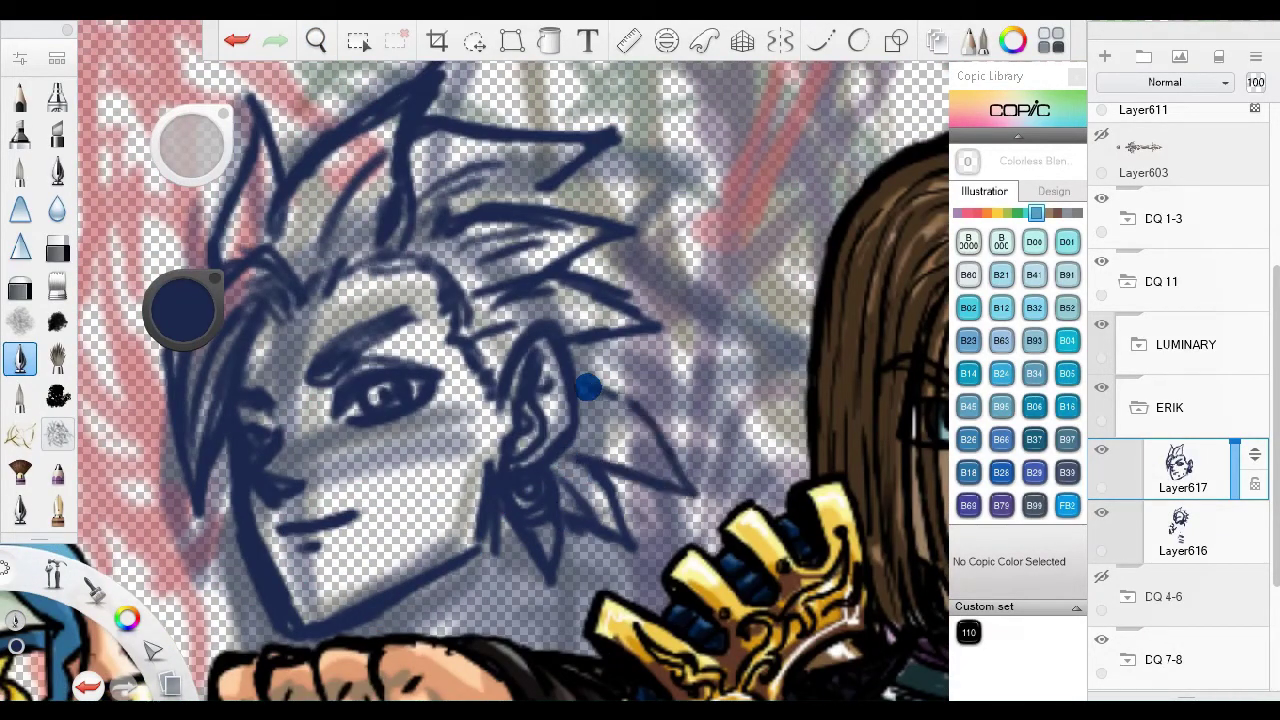
mouse_move(663, 350)
left_mouse_down()
mouse_move(582, 241)
mouse_move(566, 177)
left_mouse_up()
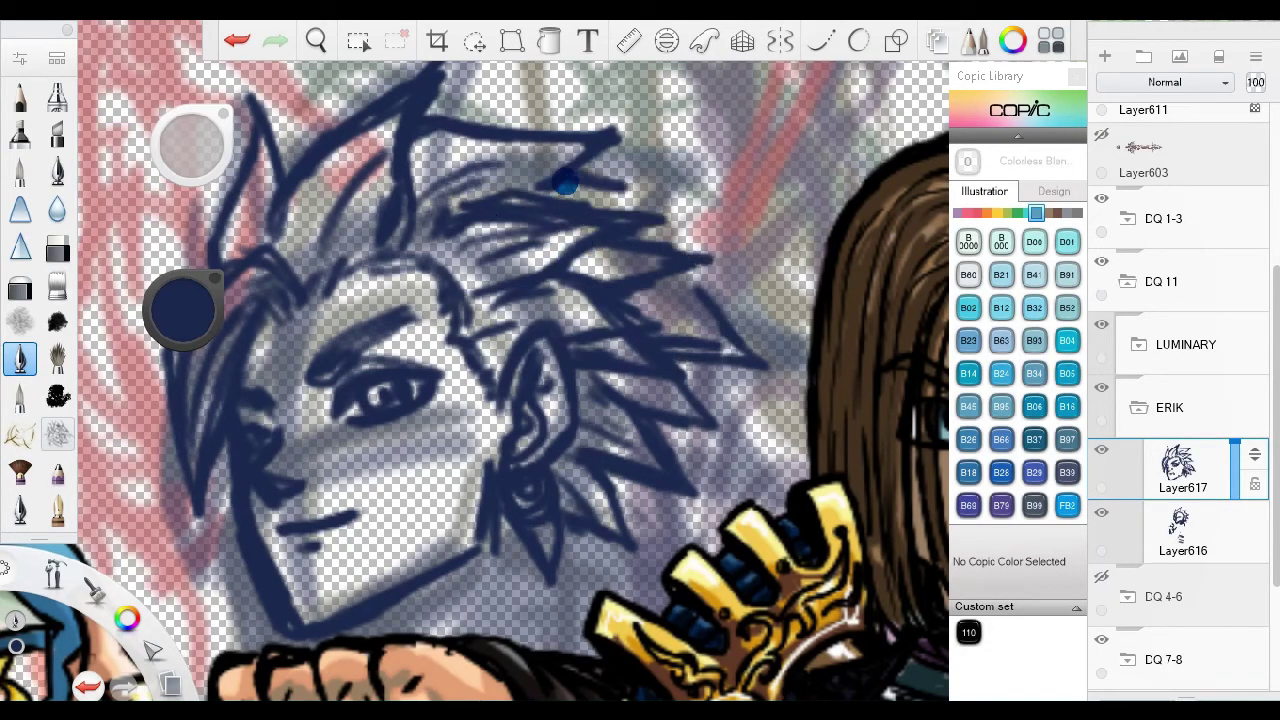
Sketch Erik's collar above the sword hand and the clothing visible in the gaps between the lower characters.
scroll(434, 457, "down", 3)
scroll(434, 457, "down", 3)
scroll(434, 457, "down", 4)
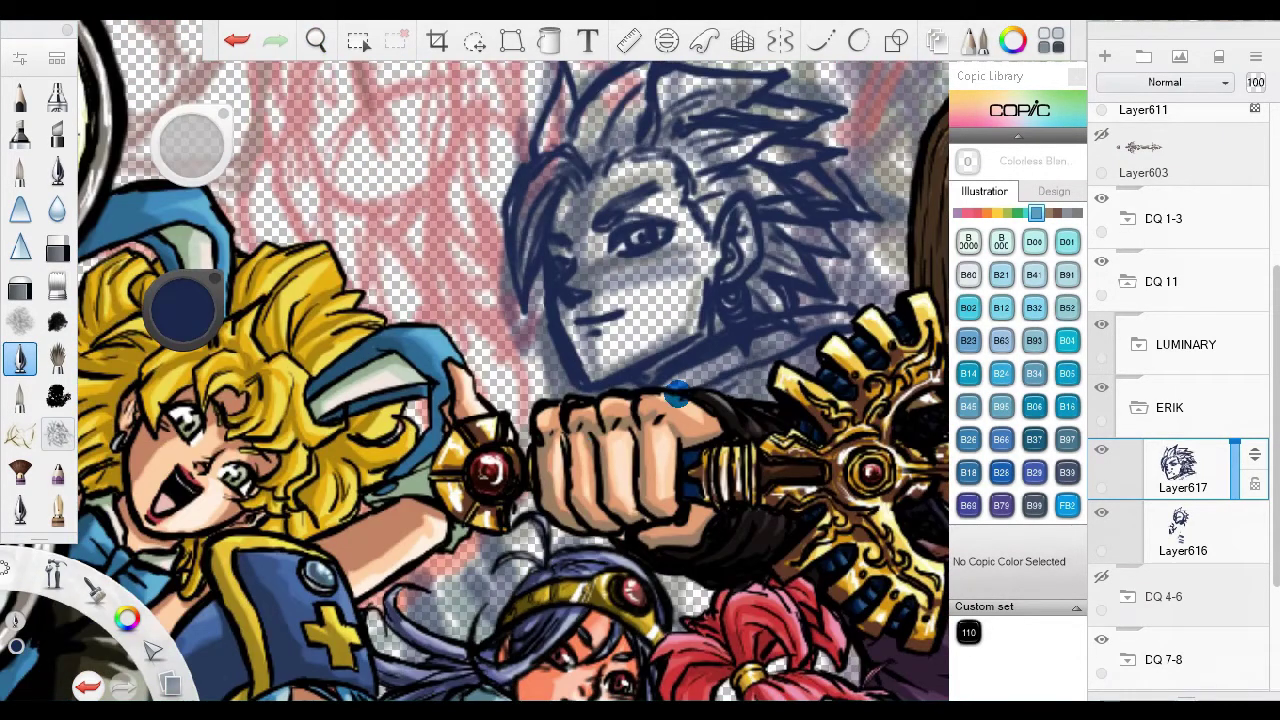
scroll(434, 457, "down", 3)
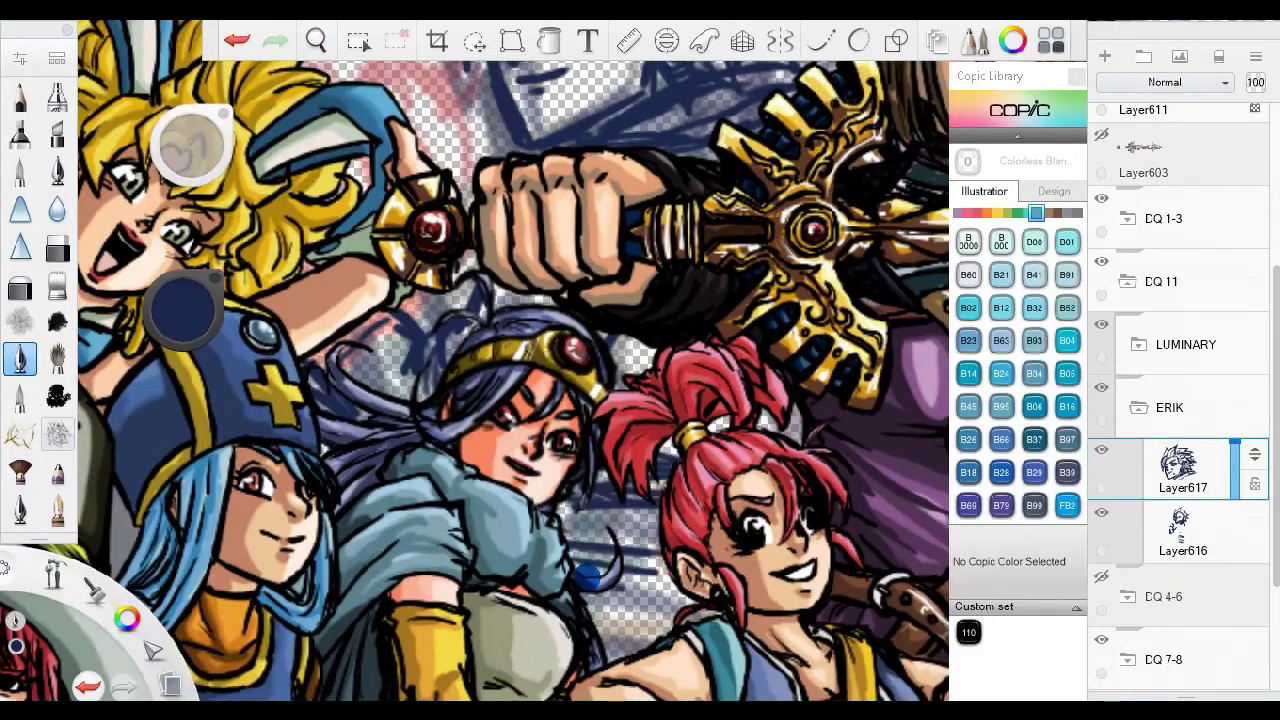
scroll(587, 572, "down", 3)
scroll(605, 553, "down", 2)
scroll(620, 470, "up", 5)
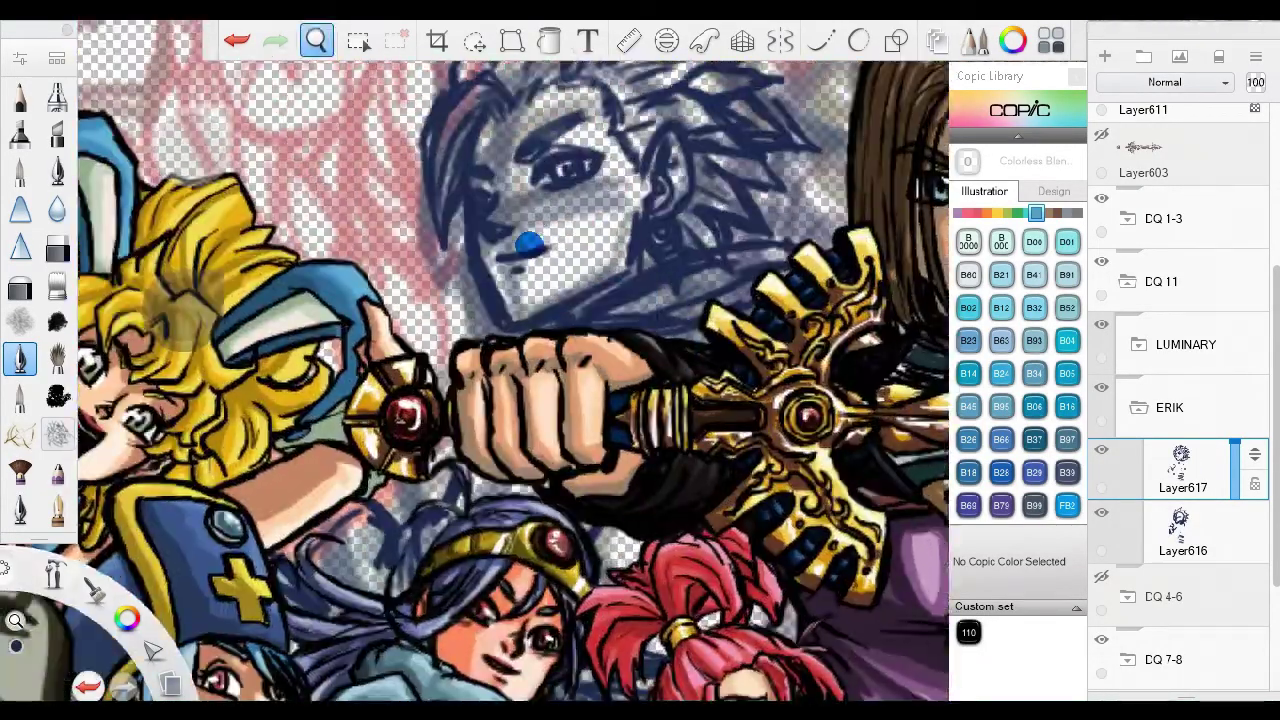
Sketch Erik's shoulder and remaining clothing in the gaps around the purple-haired woman and the sword hand.
scroll(643, 362, "down", 3)
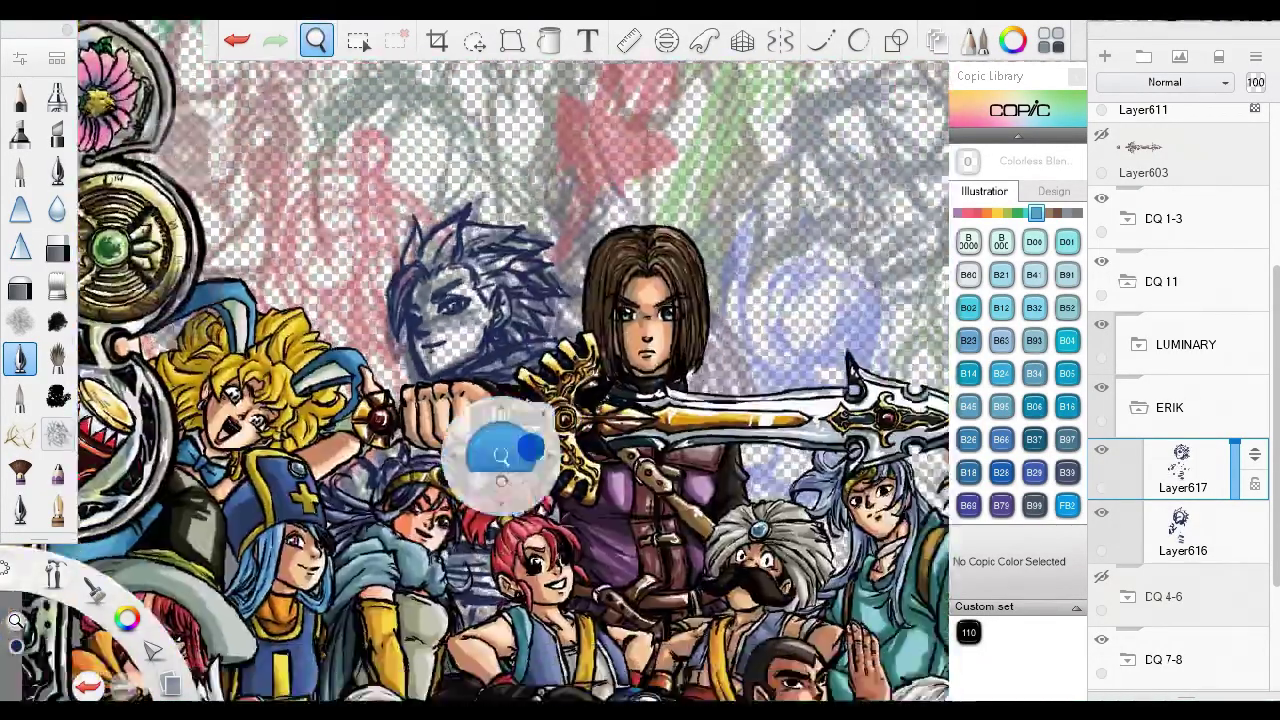
scroll(452, 464, "up", 2)
key("m")
left_click_drag(571, 343, 579, 346)
scroll(185, 225, "down", 3)
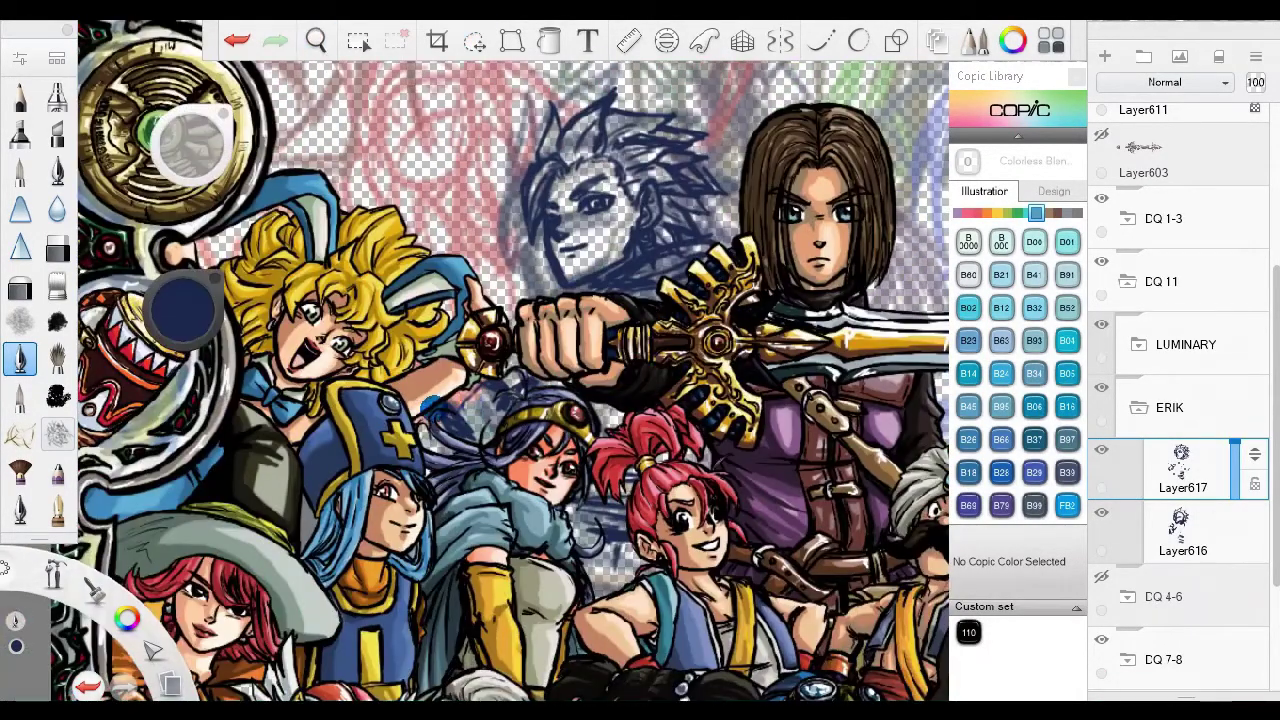
scroll(185, 225, "up", 5)
left_click_drag(725, 202, 655, 287)
left_click_drag(500, 450, 500, 150)
Hide the first rough sketch layer and the DQ 4-6 group, and lower the refined Erik sketch's opacity to 55.
scroll(500, 380, "down", 3)
scroll(500, 380, "up", 2)
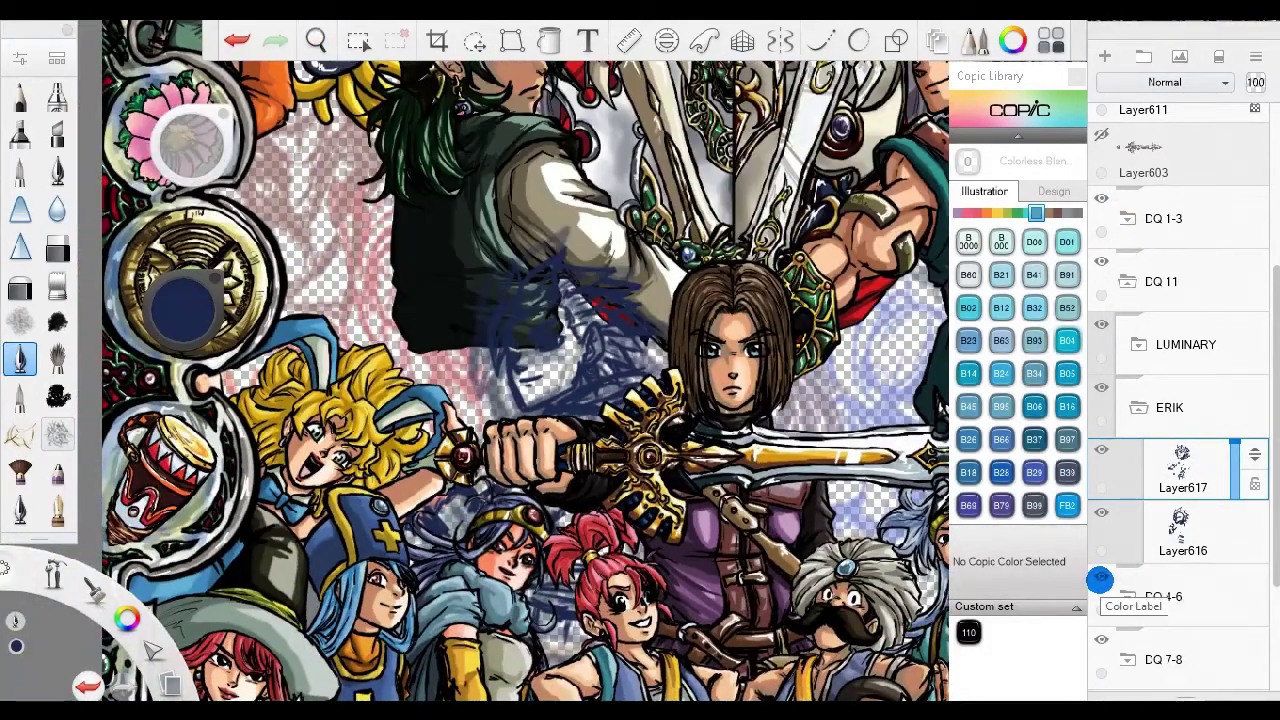
left_click(1103, 516)
left_click(1101, 576)
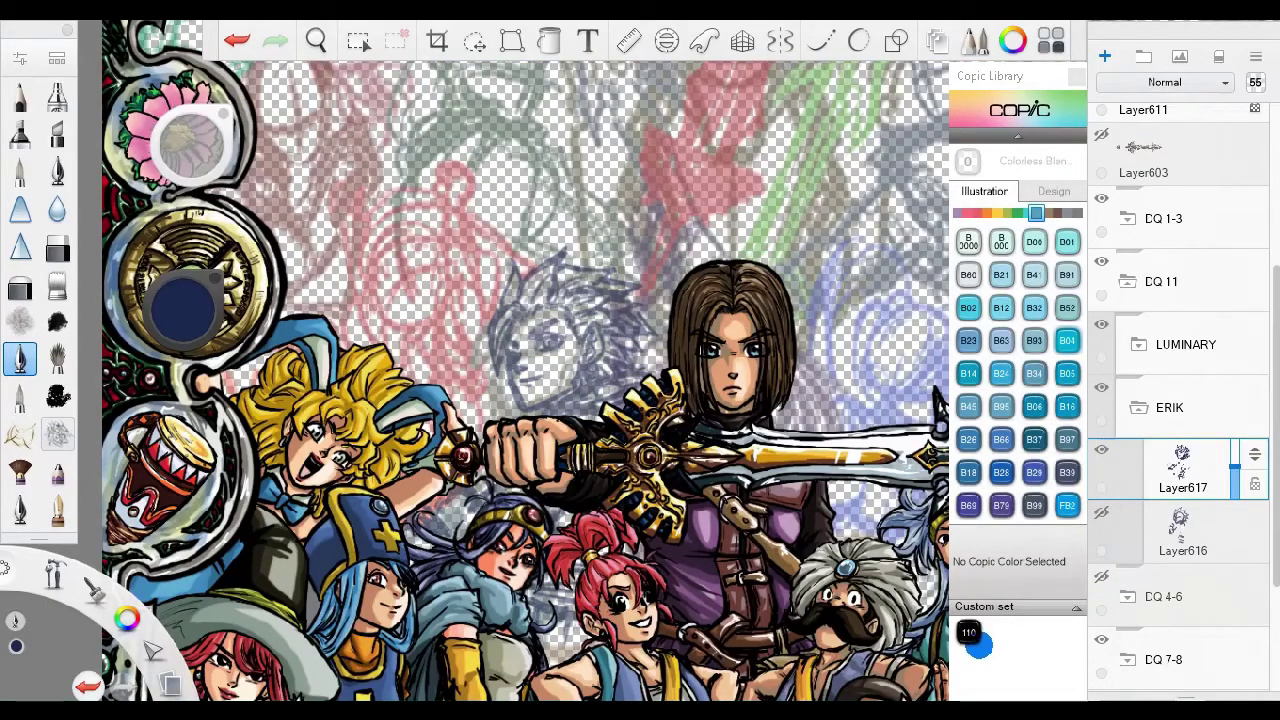
Ink Erik's jawline, ear and earring with the Inking Pen in Copic 110 Special Black on a new layer.
left_click(968, 632)
left_click(1105, 56)
left_click(57, 168)
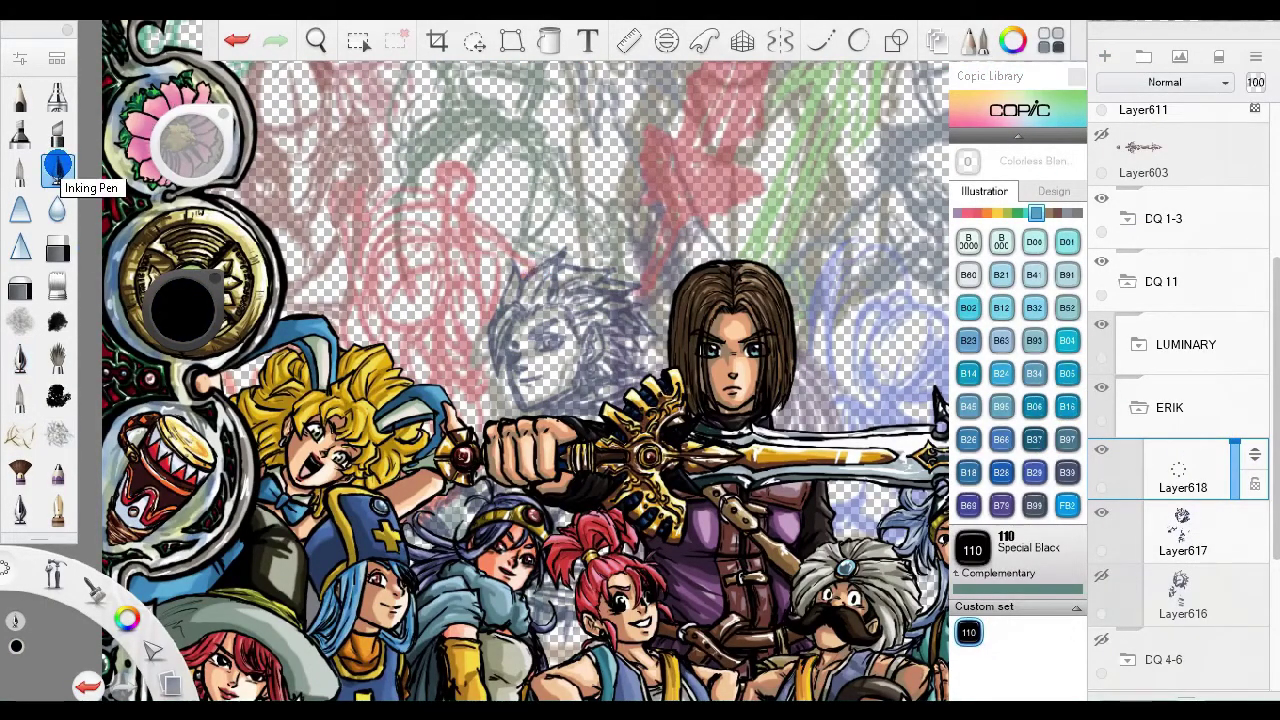
scroll(514, 329, "up", 5)
mouse_move(306, 200)
left_mouse_down()
mouse_move(290, 414)
mouse_move(425, 588)
mouse_move(505, 566)
left_mouse_up()
mouse_move(505, 370)
left_mouse_down()
mouse_move(531, 277)
mouse_move(545, 445)
left_mouse_up()
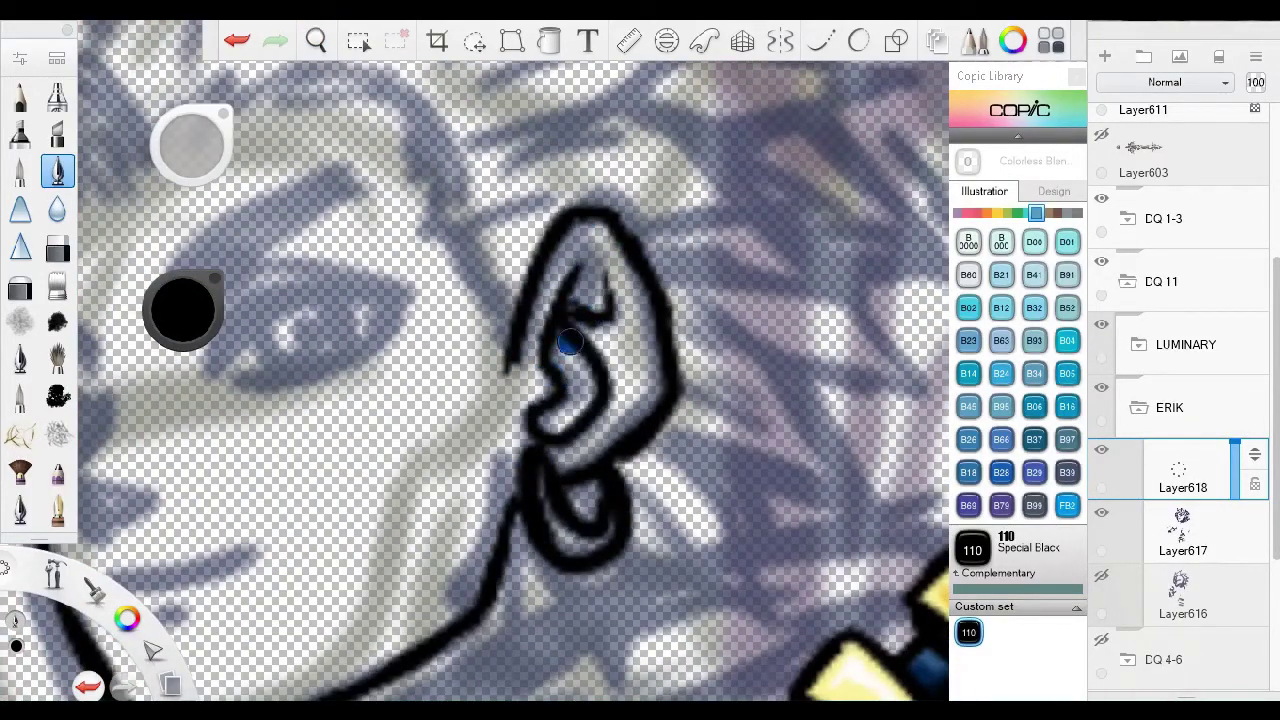
left_click_drag(557, 341, 641, 435)
Ink Erik's face contour, nose, mouth, eyebrow and eyes in black over the sketch.
mouse_move(702, 165)
left_mouse_down()
mouse_move(551, 200)
mouse_move(500, 330)
left_mouse_up()
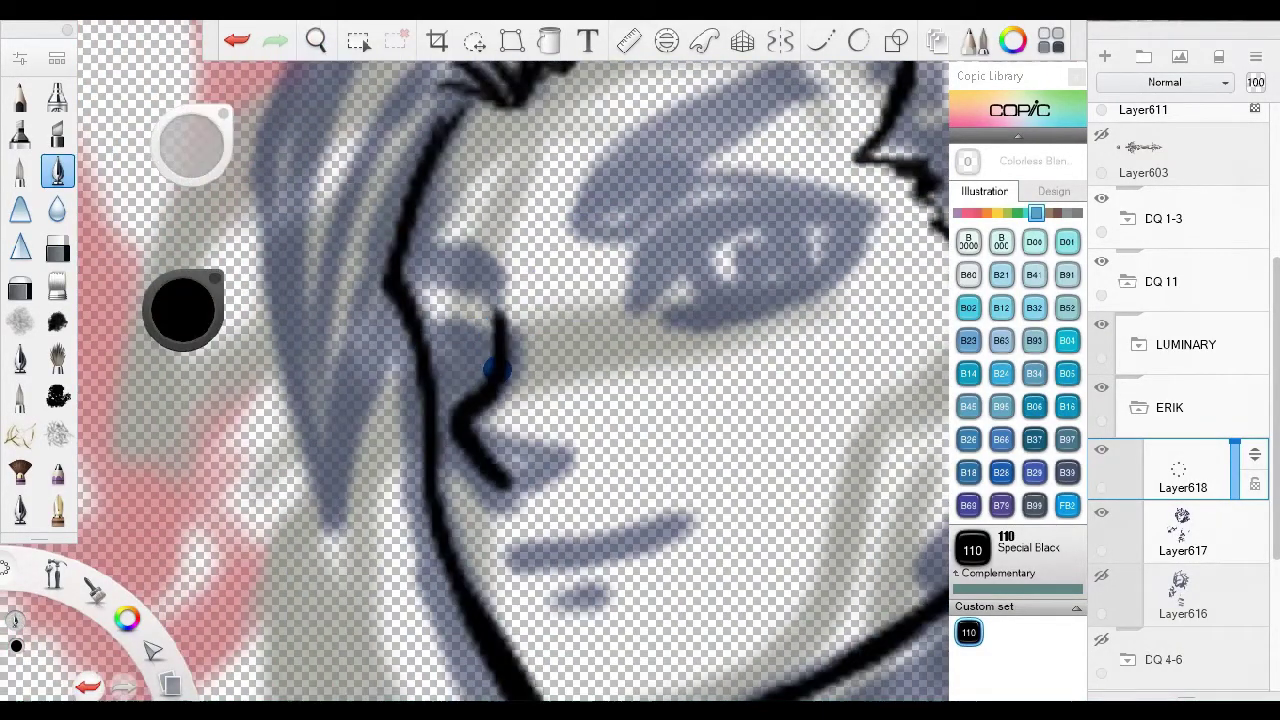
left_click_drag(480, 478, 624, 457)
left_click_drag(395, 335, 620, 170)
left_click_drag(445, 215, 470, 345)
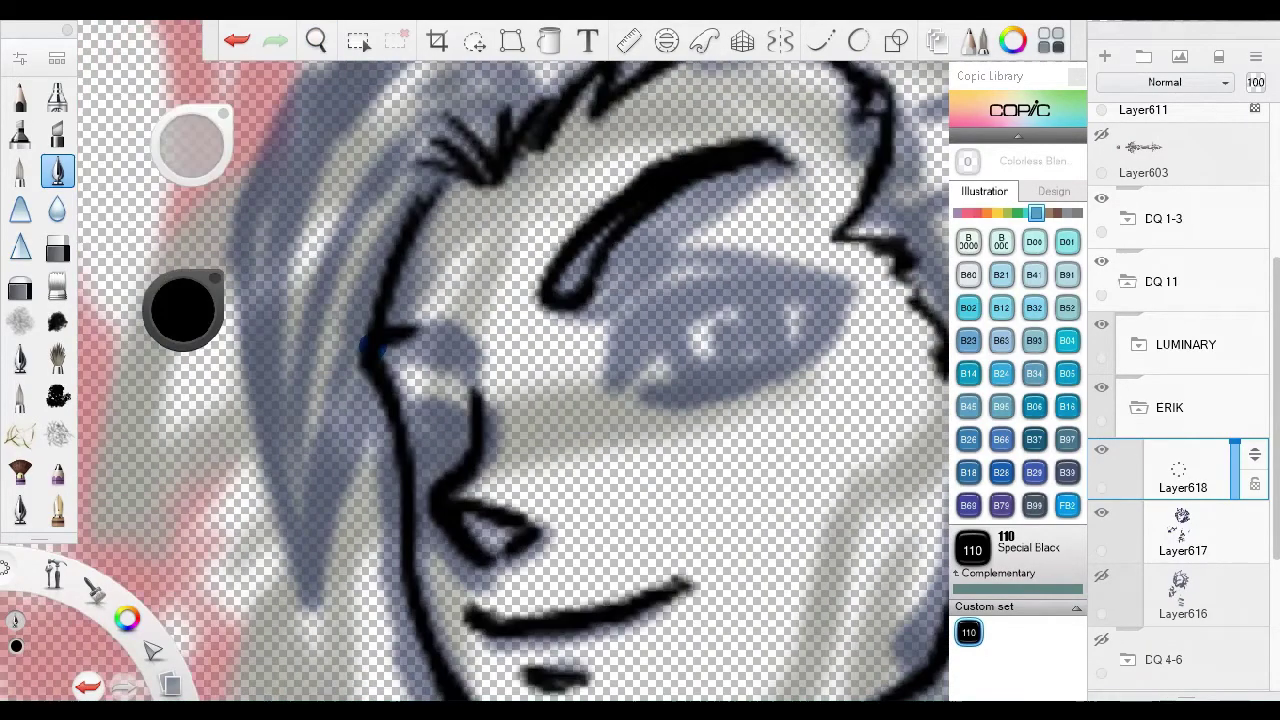
left_click_drag(576, 398, 476, 333)
Ink the long front locks of hair hanging beside Erik's face and the start of the upper spikes.
mouse_move(400, 350)
left_mouse_down()
mouse_move(414, 380)
mouse_move(543, 371)
mouse_move(608, 428)
mouse_move(347, 420)
mouse_move(360, 392)
left_mouse_up()
left_click_drag(300, 240, 290, 400)
scroll(380, 357, "down", 5)
scroll(413, 347, "up", 5)
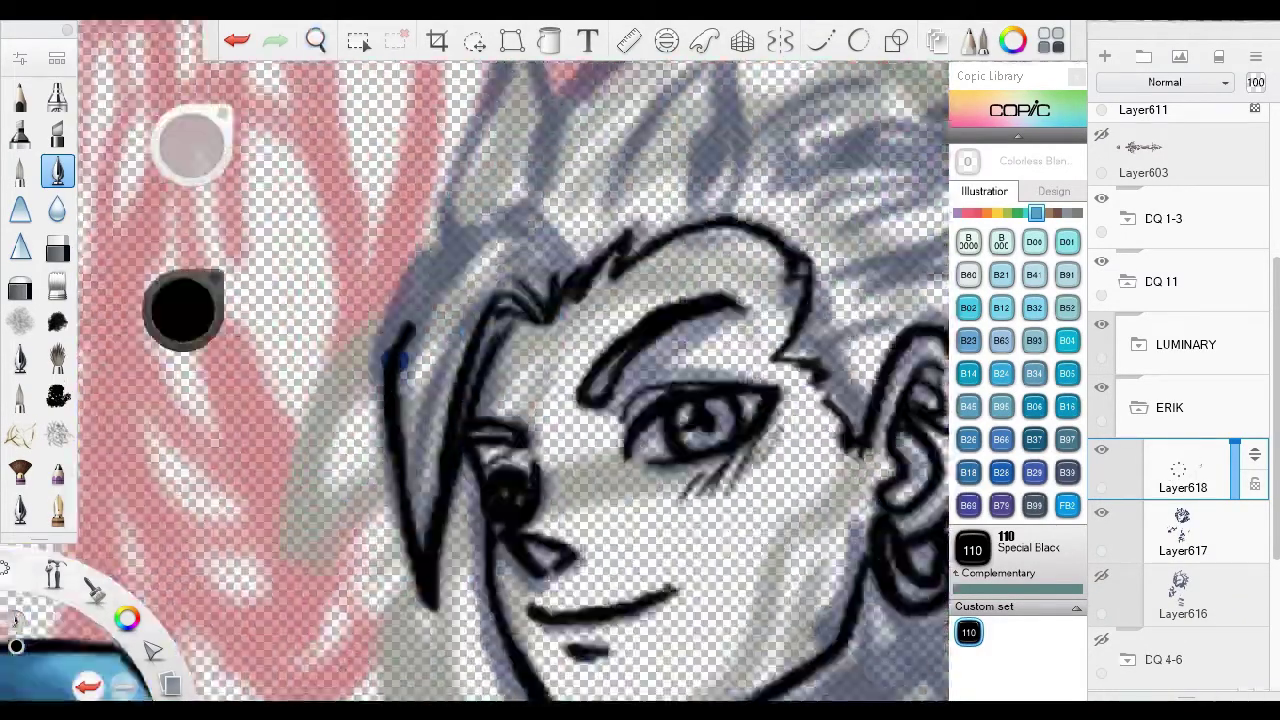
scroll(413, 347, "down", 3)
left_click_drag(370, 400, 450, 290)
Ink the hair spikes on top of Erik's head and behind the ear, adding fine inner strand lines.
scroll(375, 285, "up", 4)
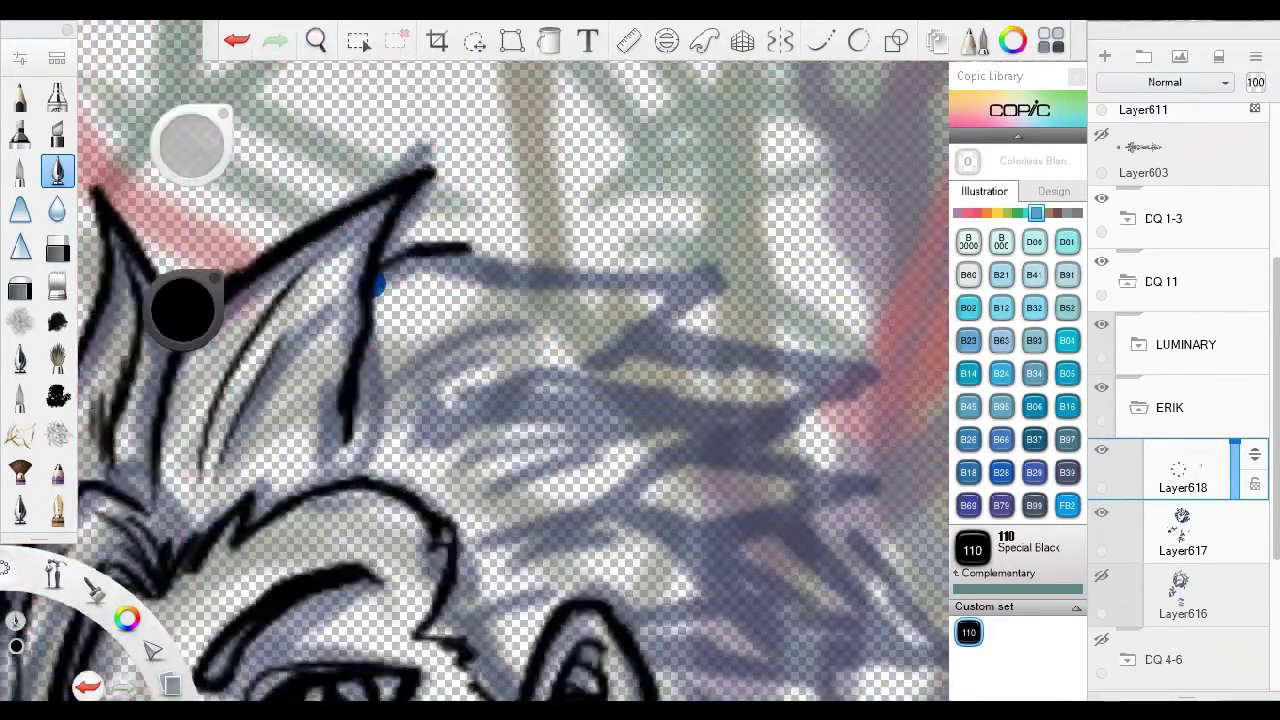
left_click_drag(385, 438, 626, 518)
left_click_drag(563, 402, 520, 342)
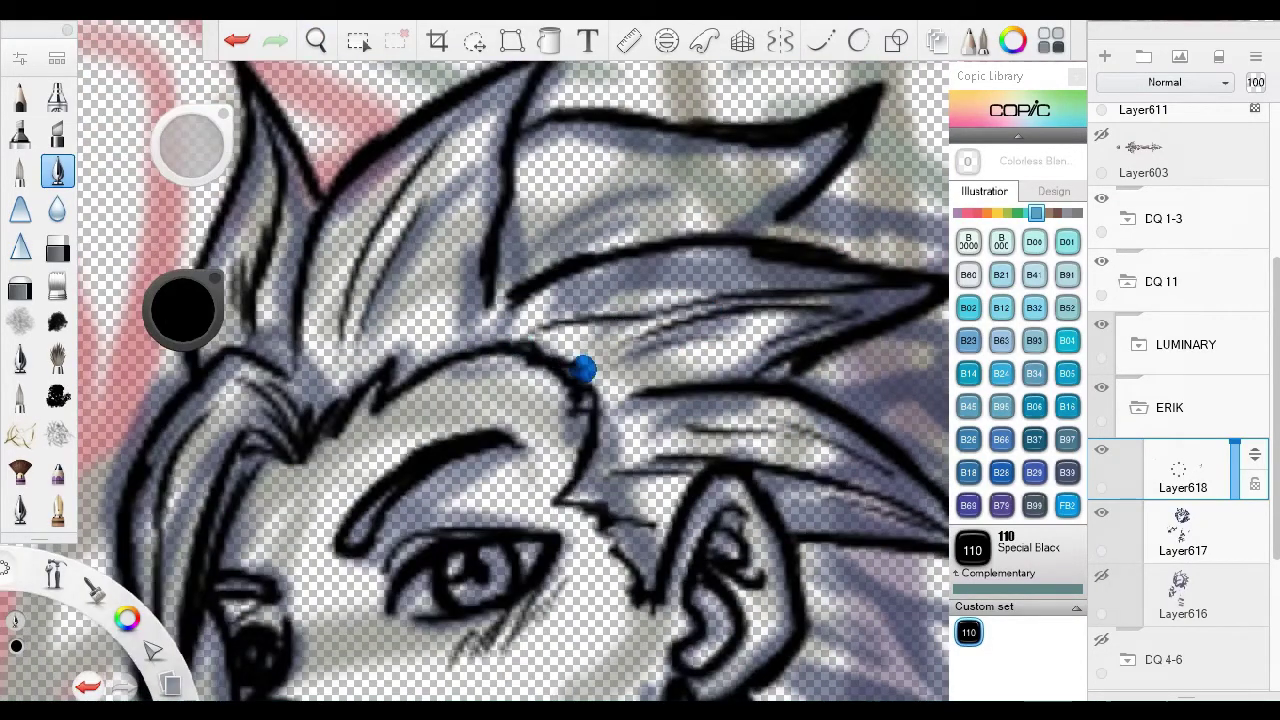
mouse_move(512, 265)
left_mouse_down()
mouse_move(734, 414)
mouse_move(380, 600)
mouse_move(522, 390)
mouse_move(640, 300)
mouse_move(786, 231)
mouse_move(283, 510)
mouse_move(560, 329)
mouse_move(489, 303)
mouse_move(514, 284)
left_mouse_up()
Ink Erik's collar folds and the clothing visible around the purple-haired woman, and hide the refined sketch layer.
left_click_drag(403, 390, 183, 310)
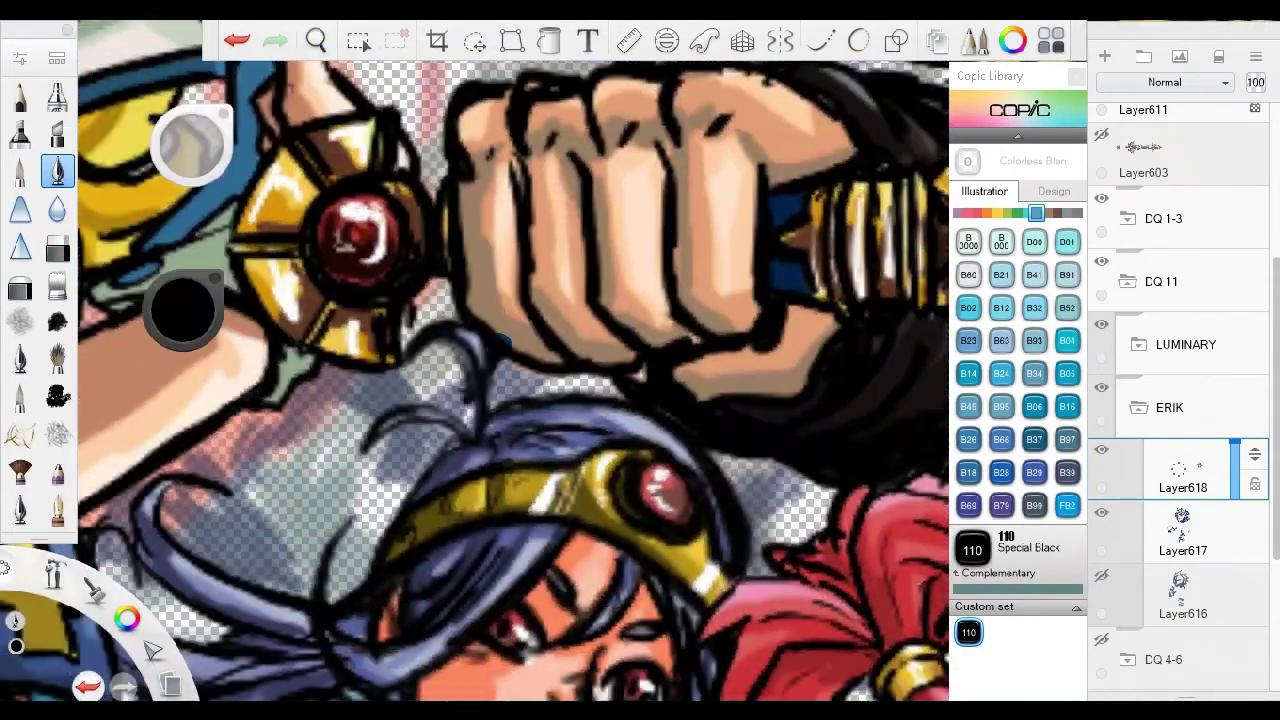
mouse_move(303, 478)
left_mouse_down()
mouse_move(643, 528)
mouse_move(650, 390)
left_mouse_up()
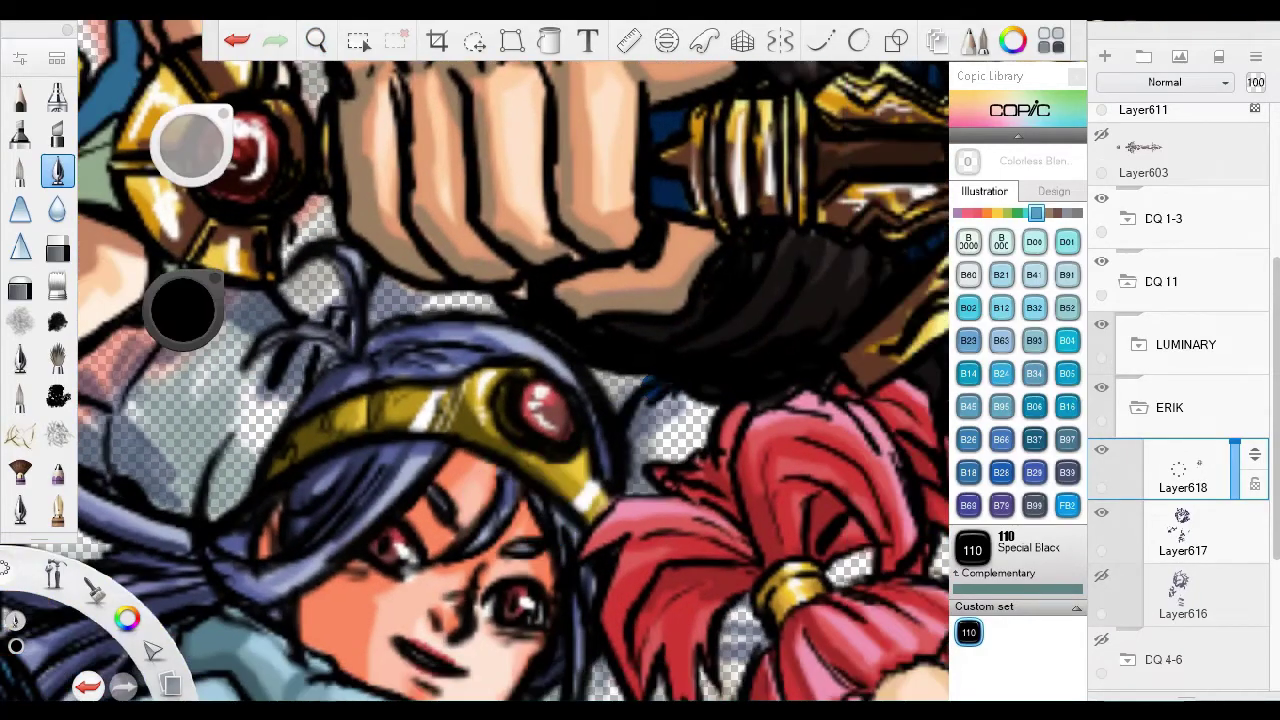
left_click_drag(742, 318, 488, 391)
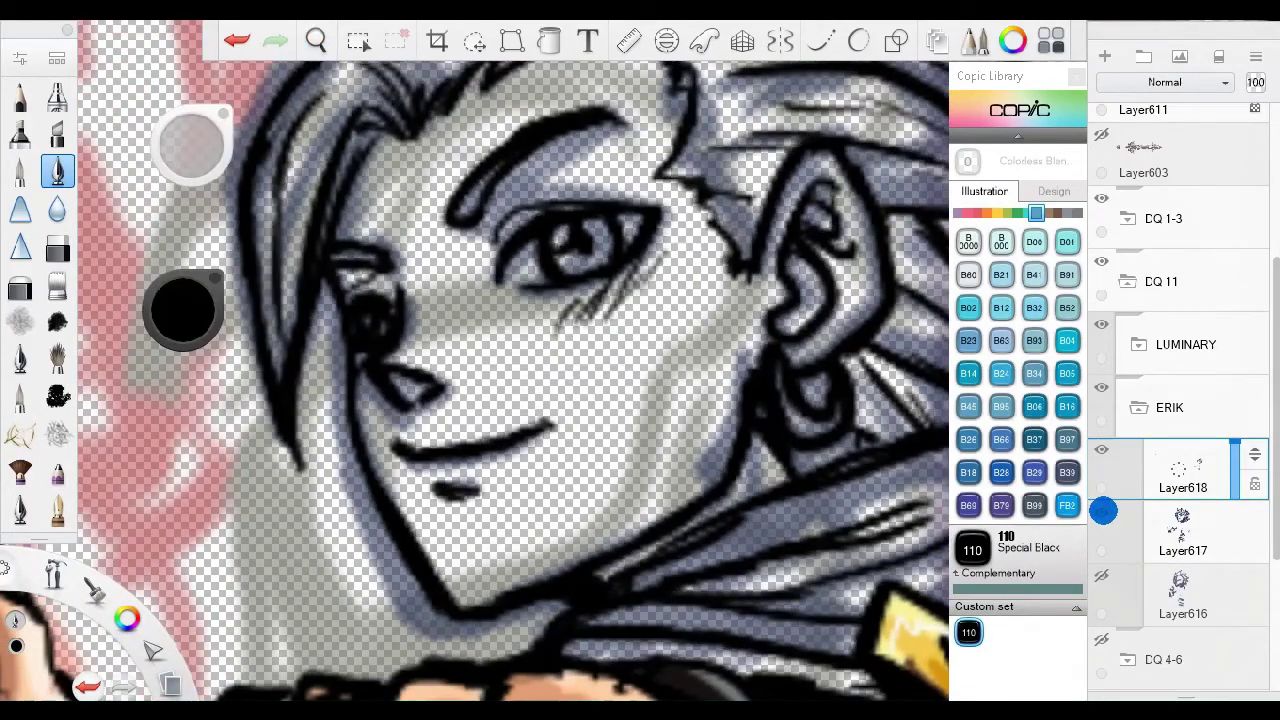
left_click(1102, 512)
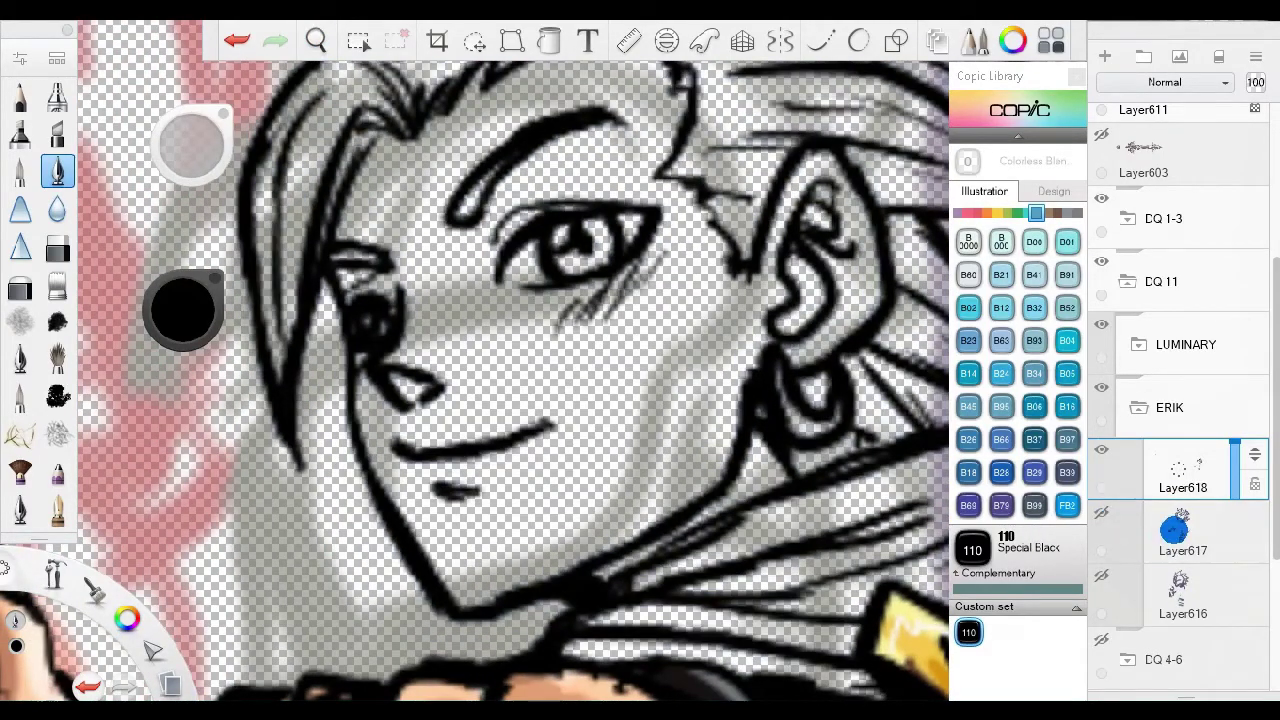
Add a layer beneath Erik's ink lines and paint his collar and visible clothing around the purple-haired woman in flat sage green.
left_click(1106, 50)
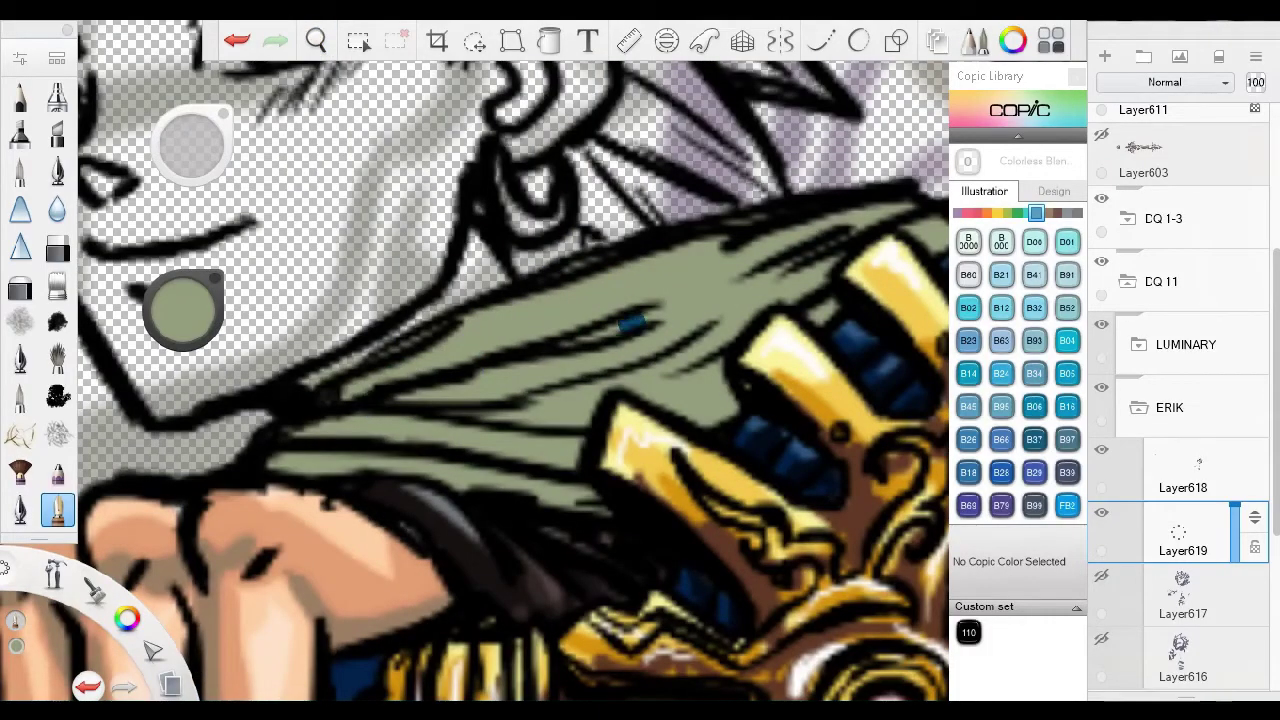
key("space")
left_click_drag(680, 266, 717, 311)
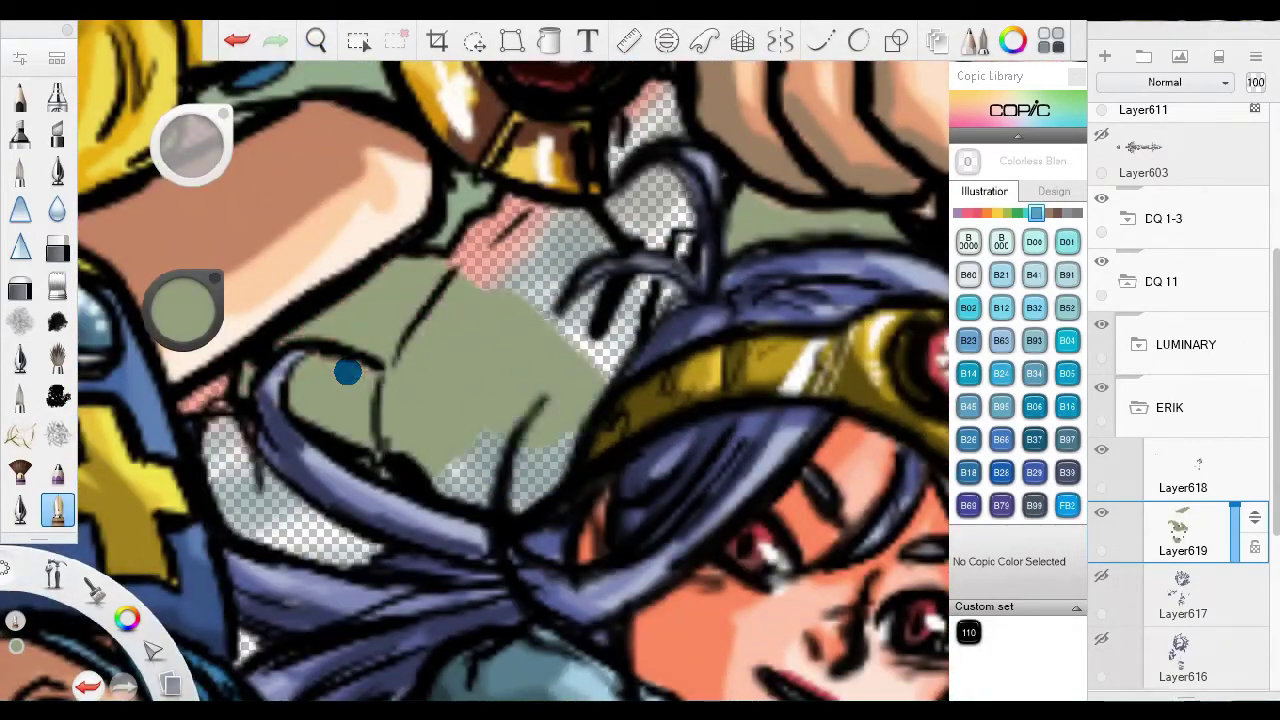
key("space")
left_click_drag(673, 286, 968, 572)
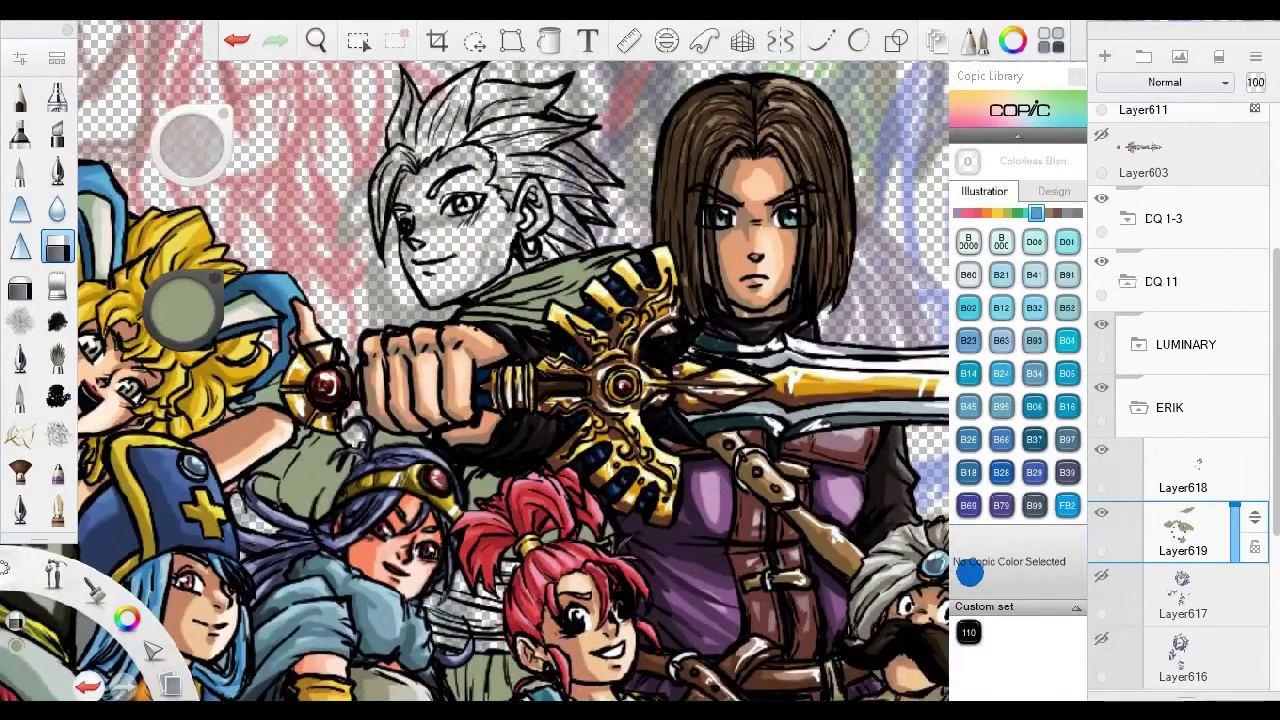
Paint the whites of Erik's eye on the same colour layer and erase the spill around the outlines.
left_click_drag(603, 260, 183, 238)
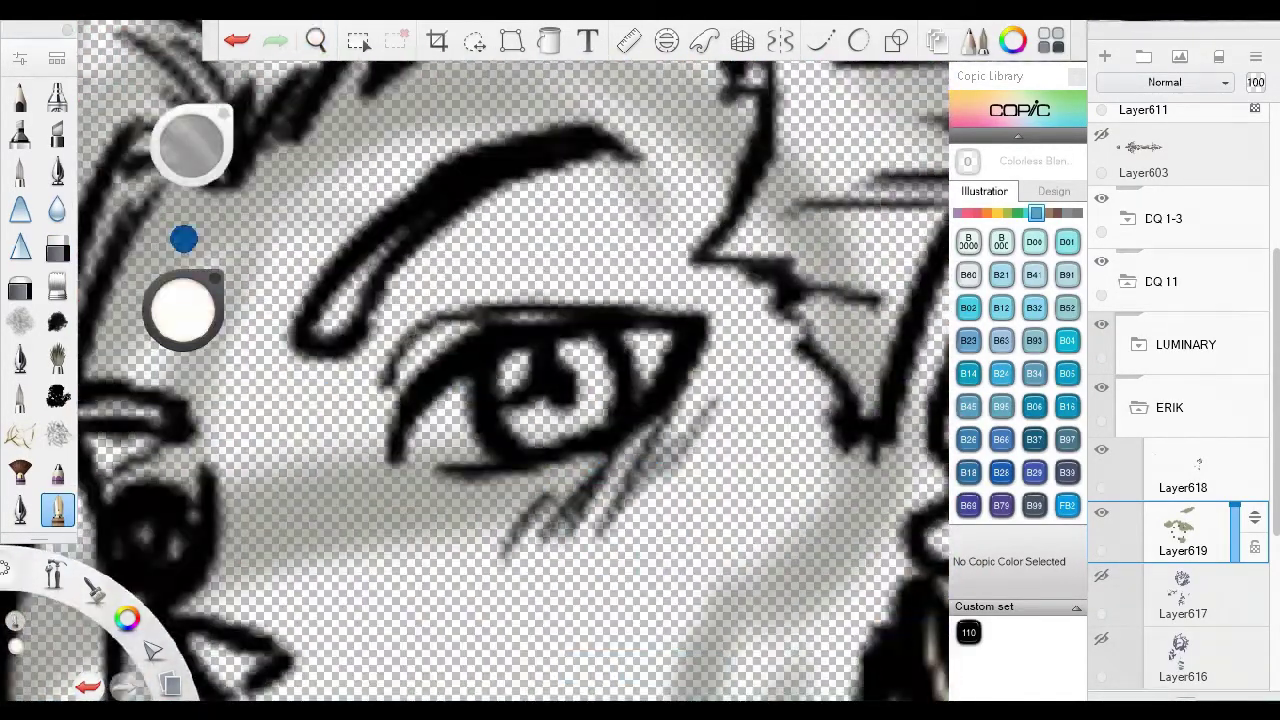
key("e")
left_click_drag(631, 342, 420, 453)
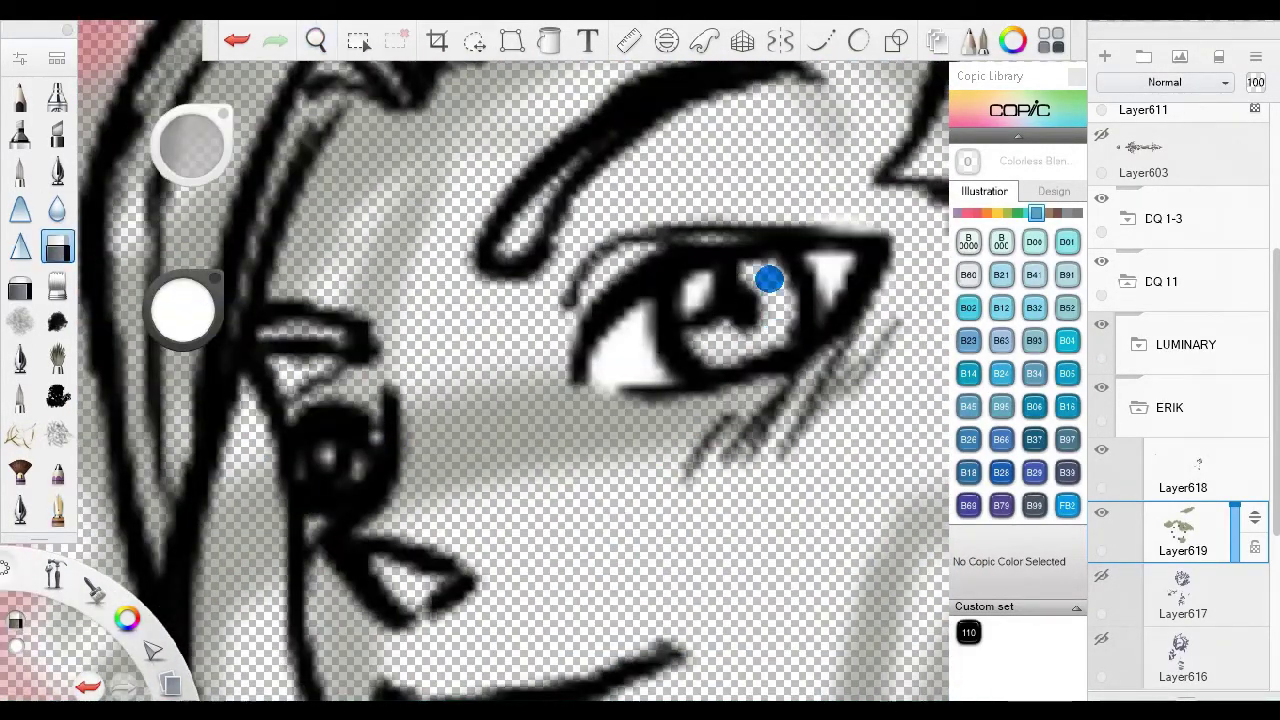
left_click_drag(526, 386, 660, 385)
scroll(660, 385, "down", 8)
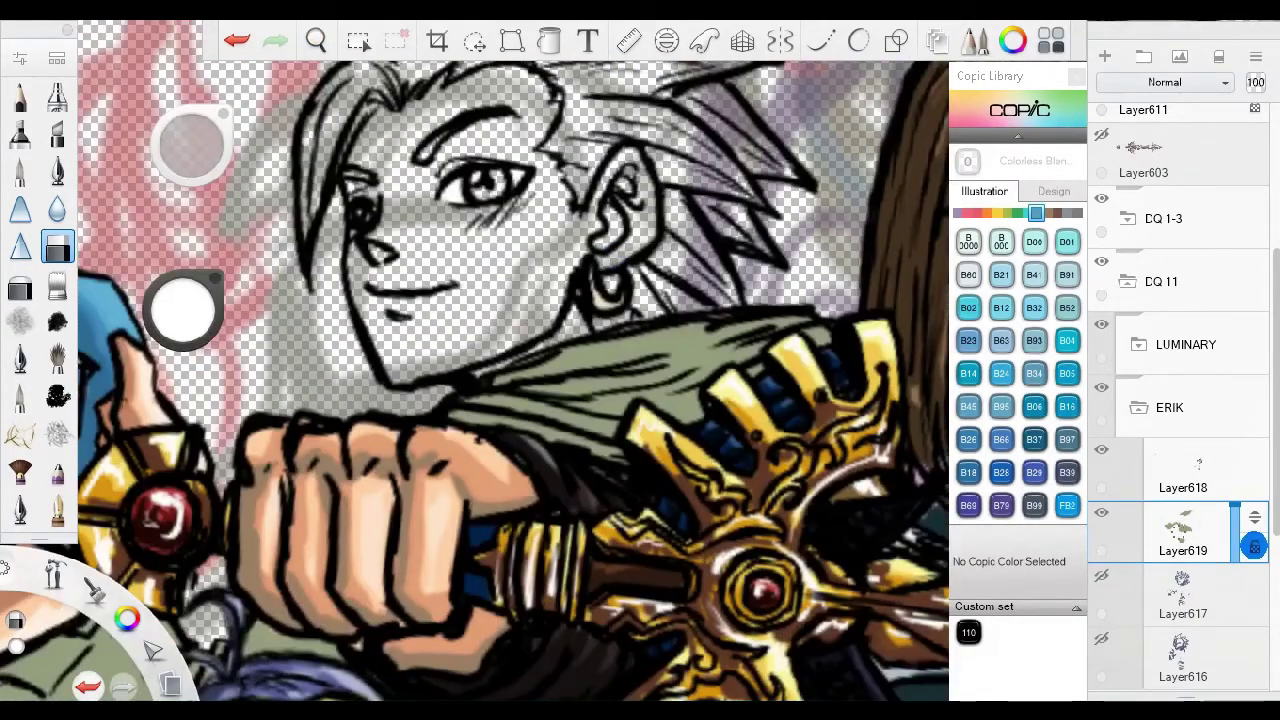
Lock the clothing layer's transparency and shade the folds of Erik's collar, sleeve and lower clothing in olive brown tones.
key("e")
scroll(480, 385, "up", 5)
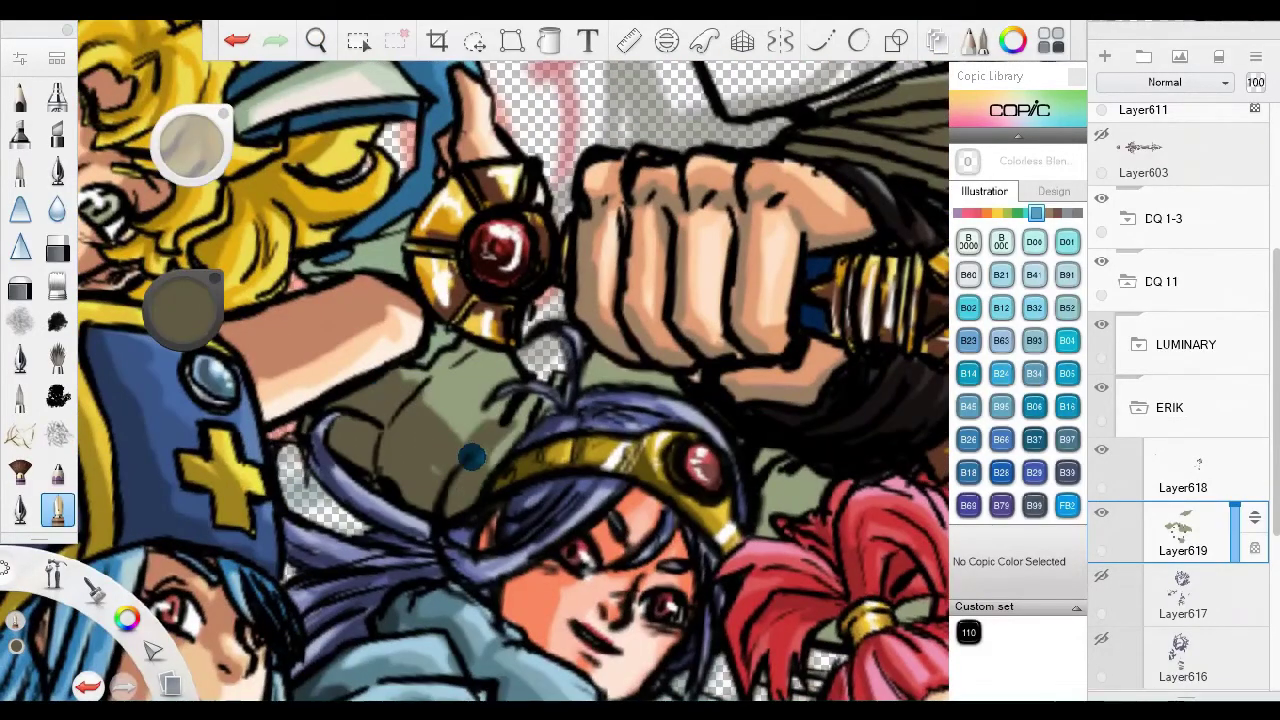
left_click_drag(472, 456, 925, 545)
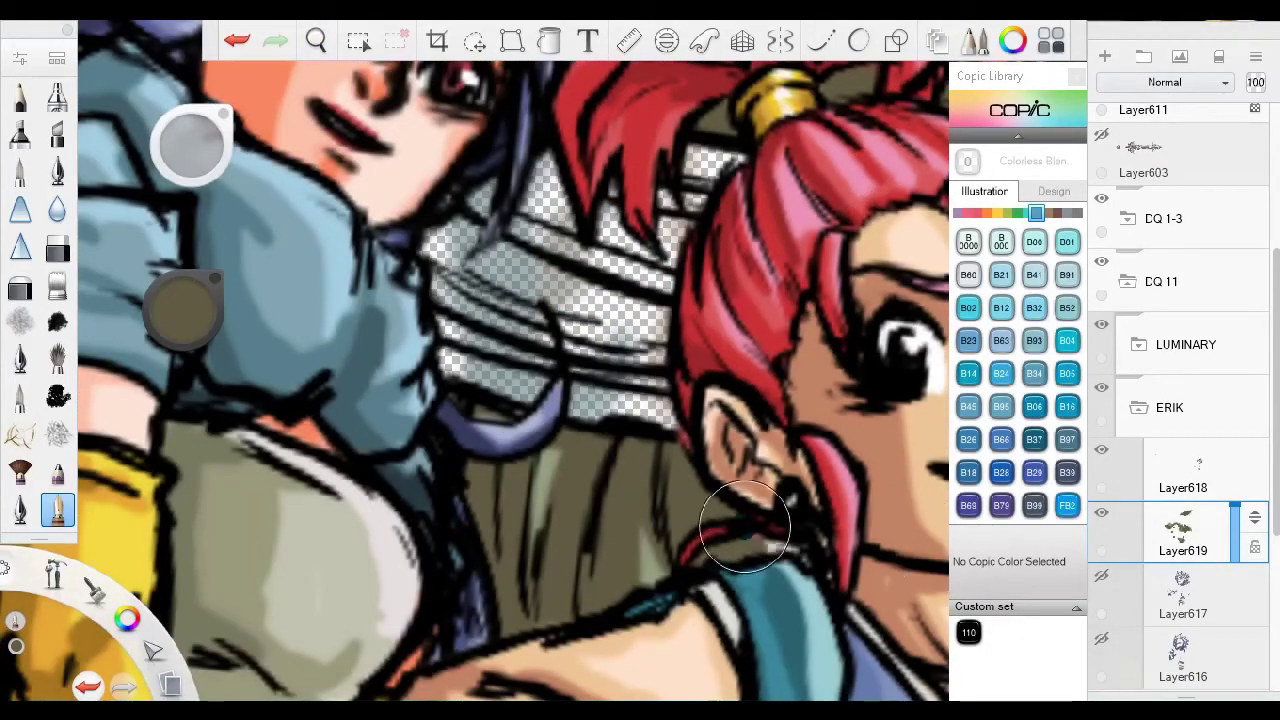
scroll(742, 528, "down", 5)
scroll(480, 385, "up", 5)
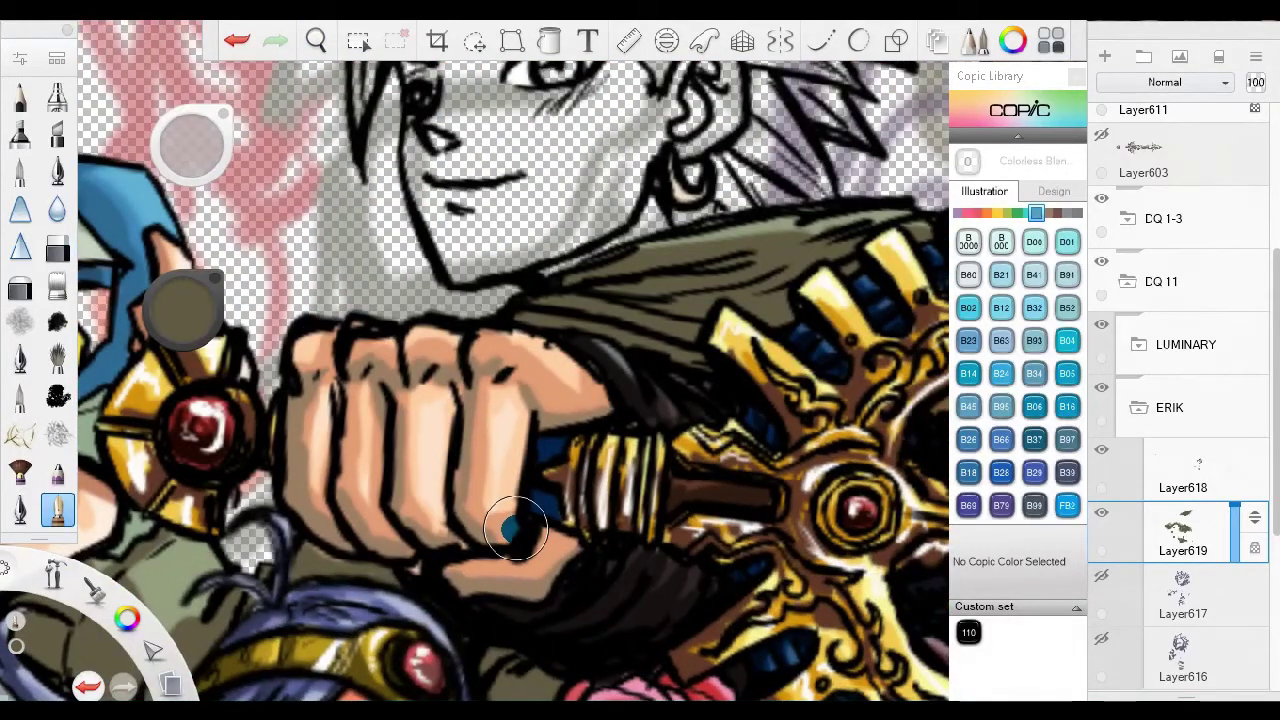
scroll(615, 252, "up", 3)
scroll(490, 380, "down", 3)
left_click_drag(349, 400, 490, 335)
left_click(1120, 386)
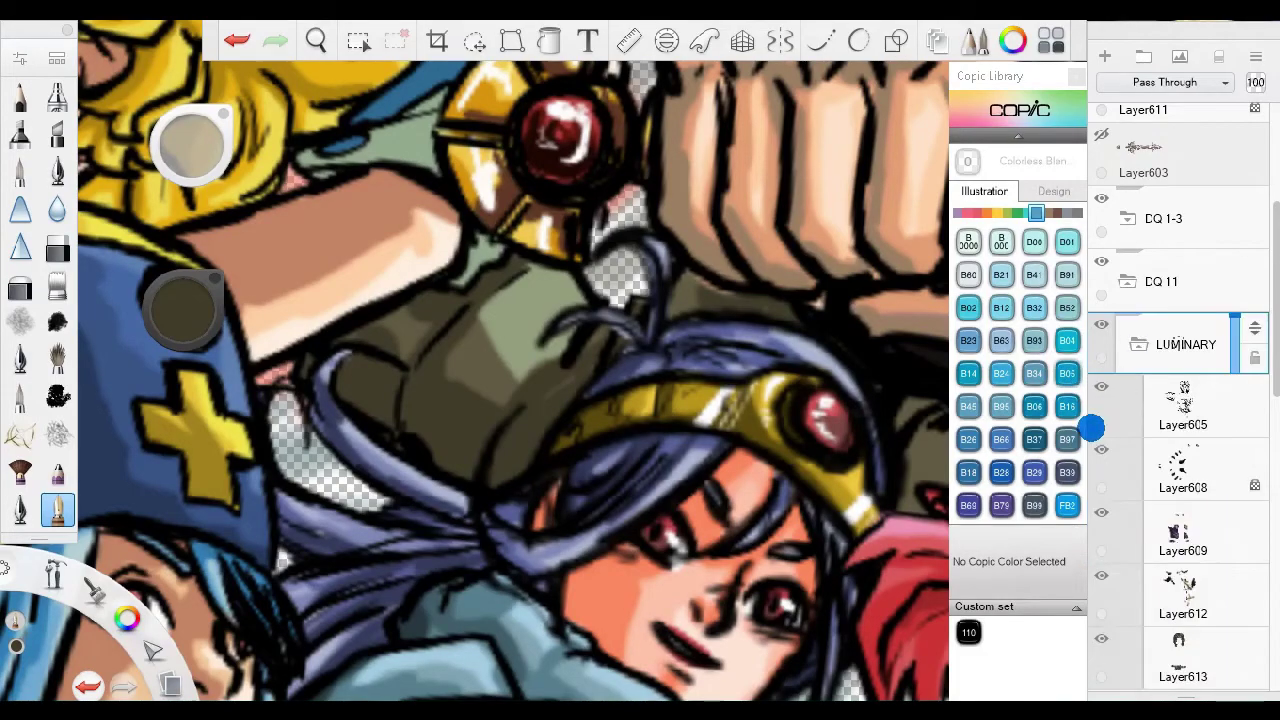
left_click(1183, 614)
left_click(57, 247)
scroll(514, 350, "up", 5)
left_click_drag(514, 350, 700, 390)
left_click(237, 40)
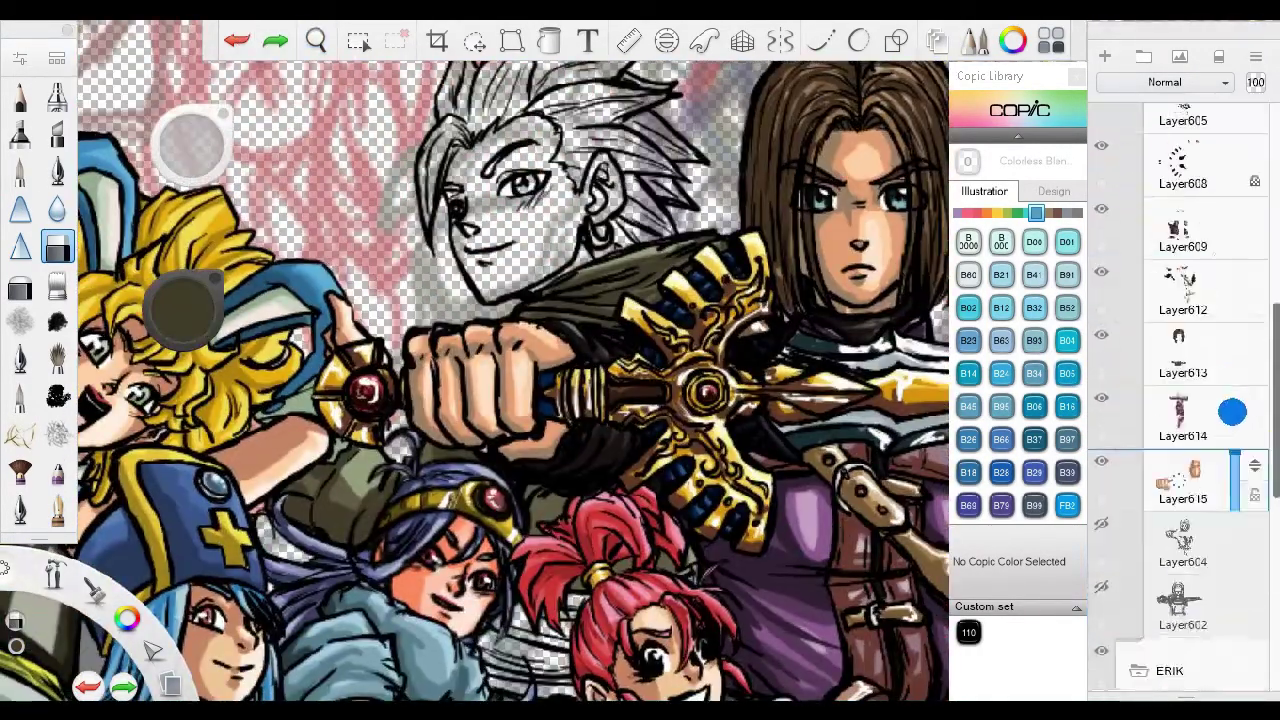
left_click(1171, 363)
Return to Erik's clothing colour layer and deepen the fold shadows on the sleeve and collar with very dark brown.
left_click(1183, 500)
left_click(57, 510)
scroll(317, 545, "up", 3)
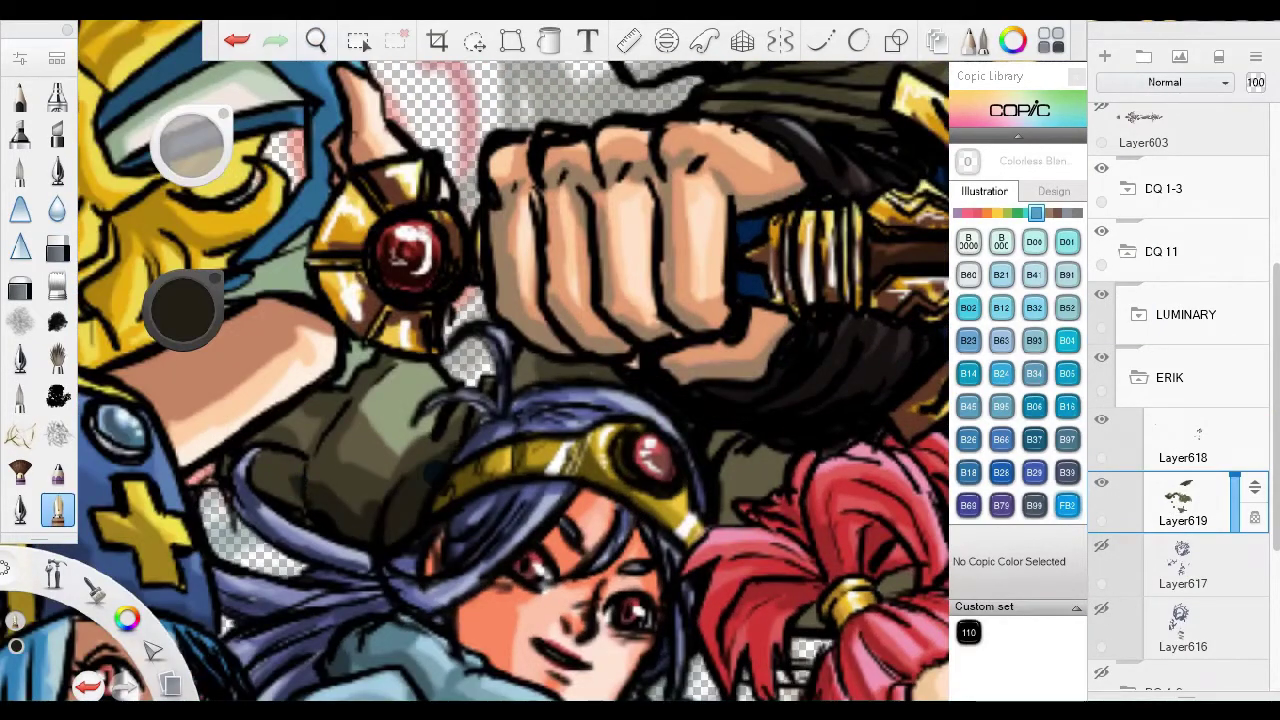
left_click_drag(548, 382, 520, 440)
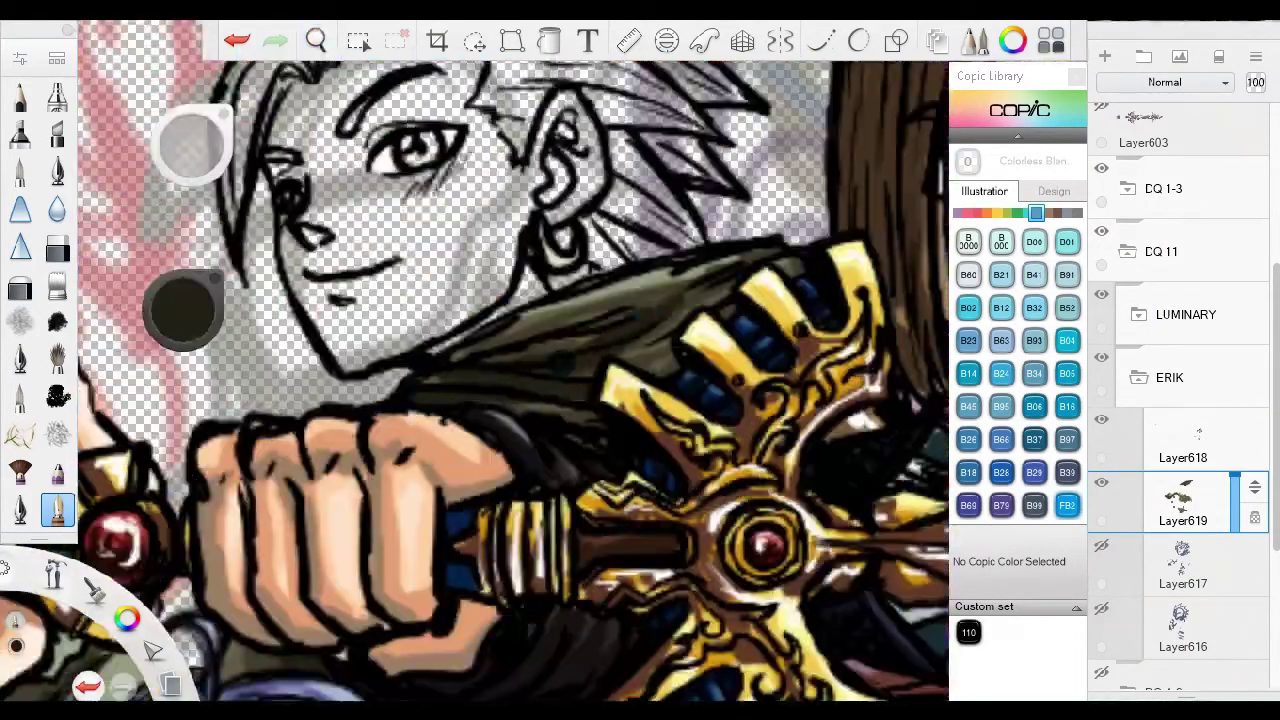
Add a new layer below the clothing colours and paint Erik's iris, eyebrows and long front hair locks in flat light blue.
key("ctrl+shift+n")
scroll(628, 293, "up", 3)
mouse_move(729, 194)
left_mouse_down()
mouse_move(568, 316)
mouse_move(722, 309)
left_mouse_up()
scroll(722, 309, "down", 3)
scroll(414, 349, "up", 1)
left_click_drag(405, 270, 400, 406)
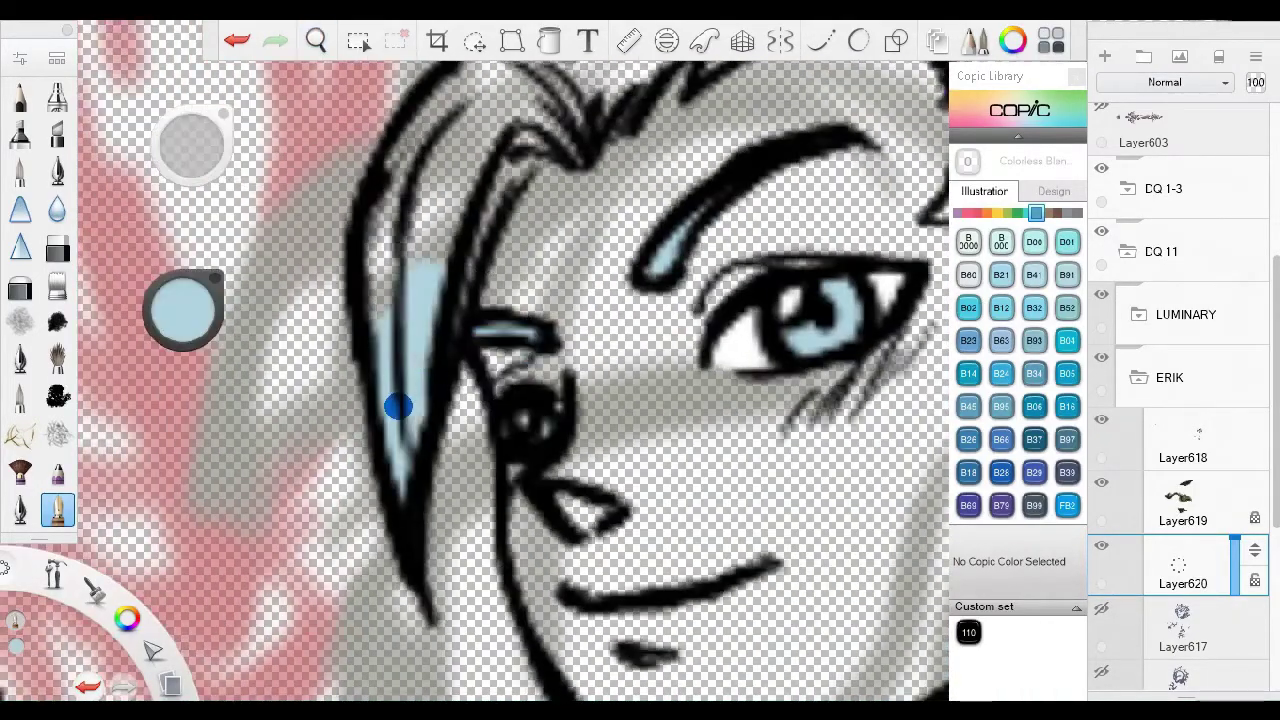
Fill the hairline and the swept-back hair spikes around Erik's ear with the light blue base.
scroll(400, 406, "up", 2)
scroll(510, 115, "down", 3)
left_click_drag(690, 235, 766, 289)
scroll(563, 249, "up", 3)
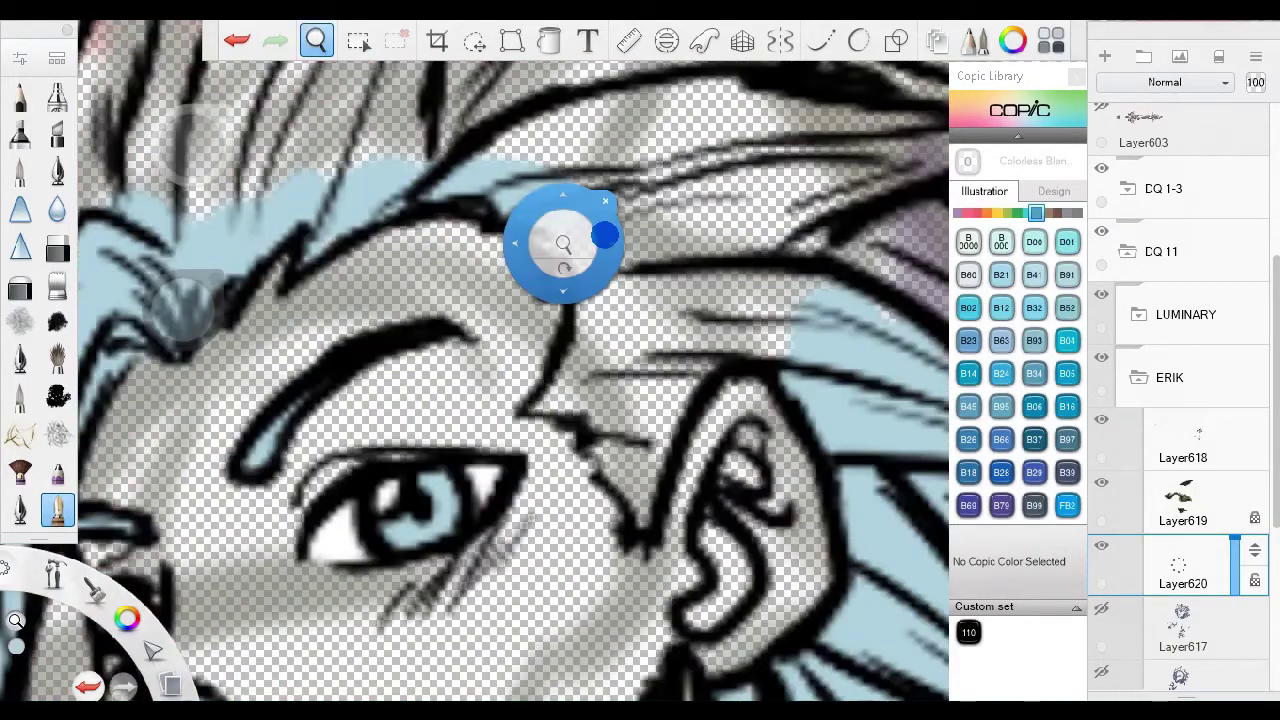
scroll(679, 374, "right", 5)
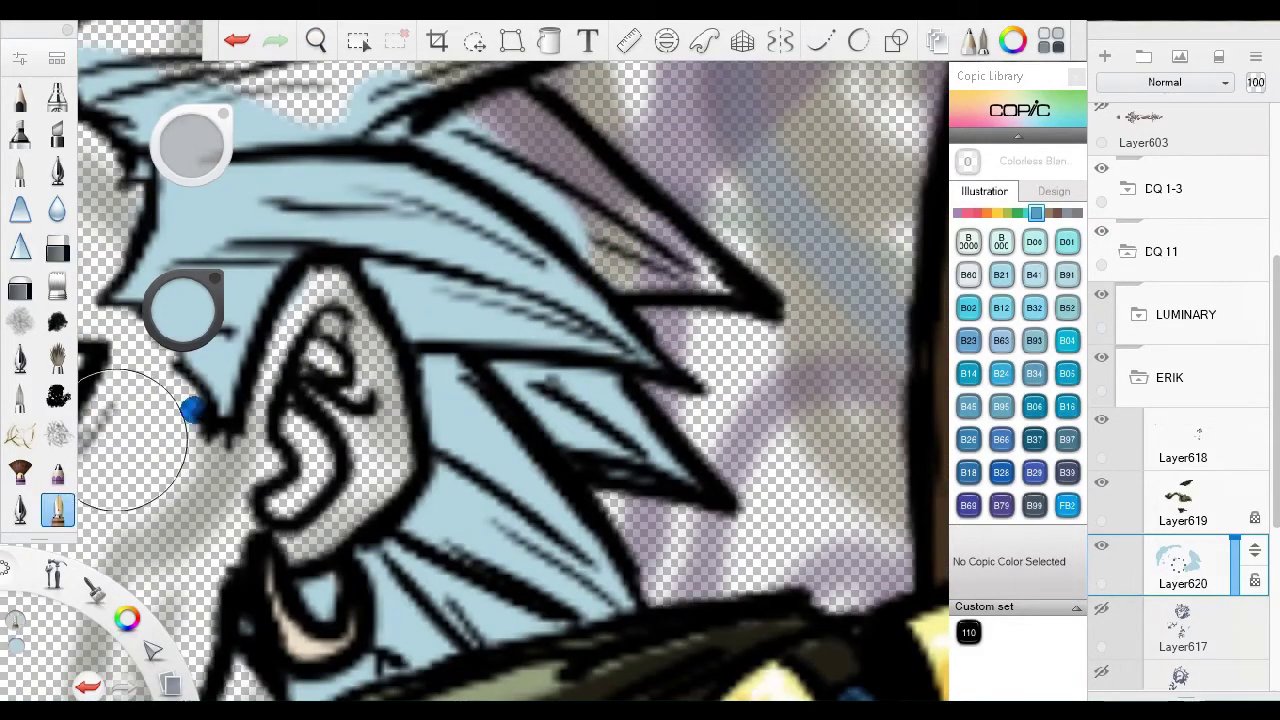
scroll(500, 300, "down", 3)
scroll(630, 235, "up", 3)
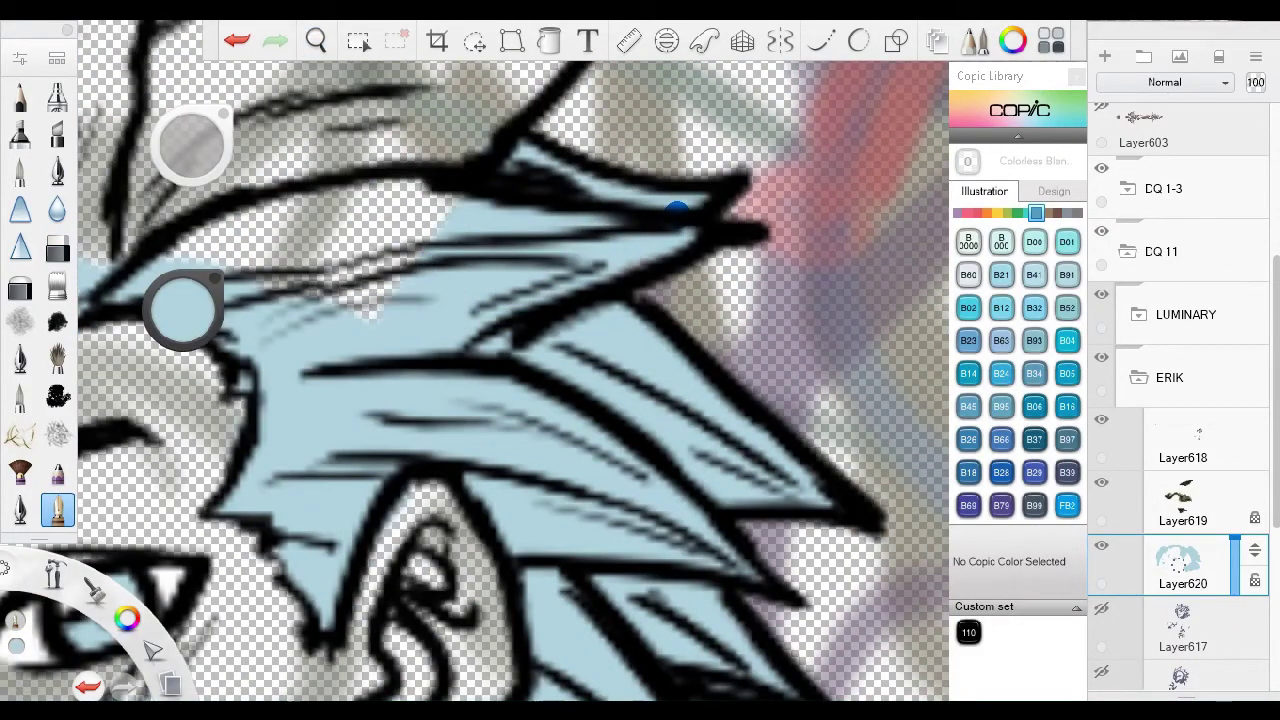
Fill the upper hair spikes with light blue, erase the overspill outside the ink lines and lock the layer's transparency.
scroll(331, 271, "down", 3)
scroll(549, 291, "up", 4)
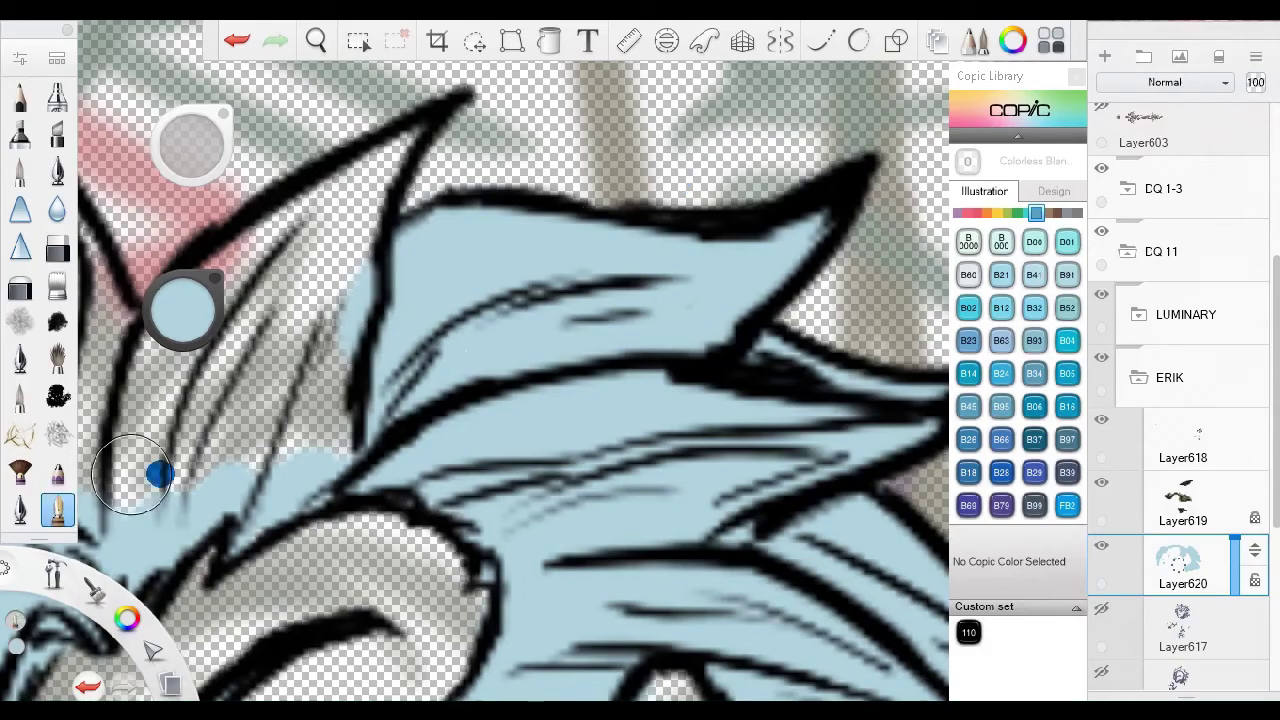
scroll(443, 420, "down", 3)
scroll(386, 163, "up", 3)
left_click(57, 247)
scroll(131, 260, "up", 1)
scroll(413, 242, "down", 4)
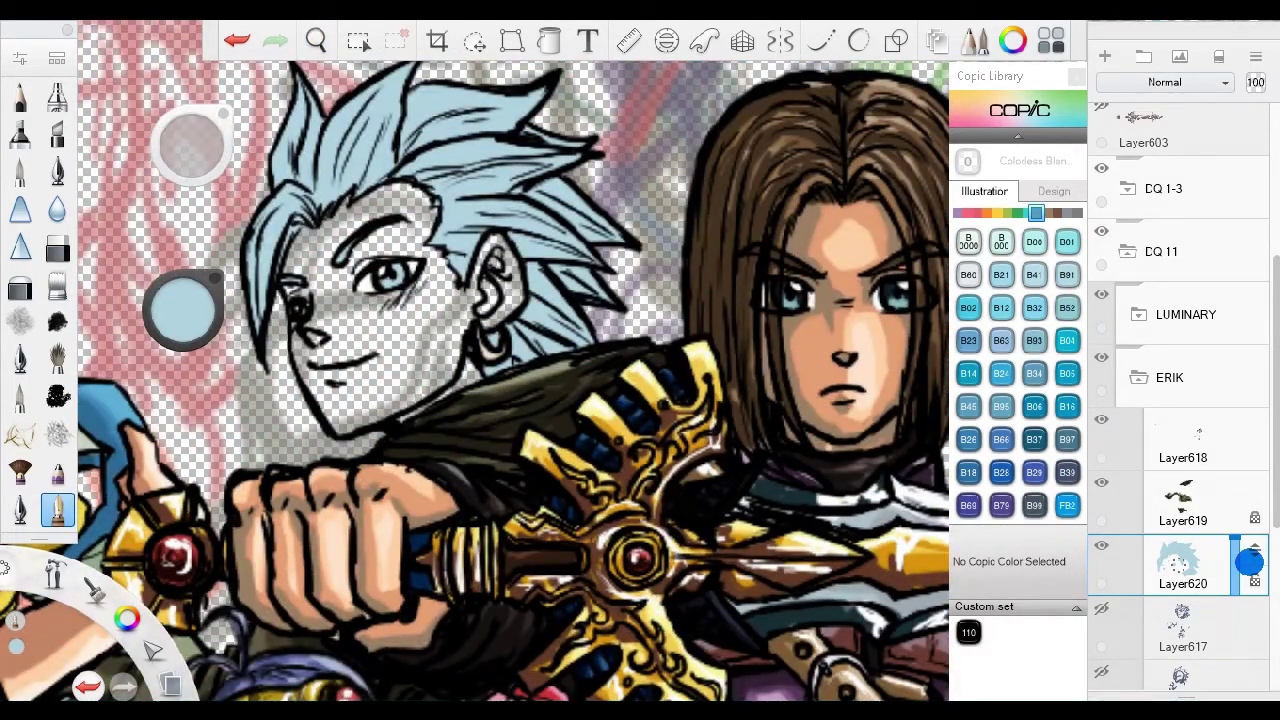
Shade Erik's hair with a deeper sky blue and add muted grey shadows along the strands.
scroll(343, 486, "up", 5)
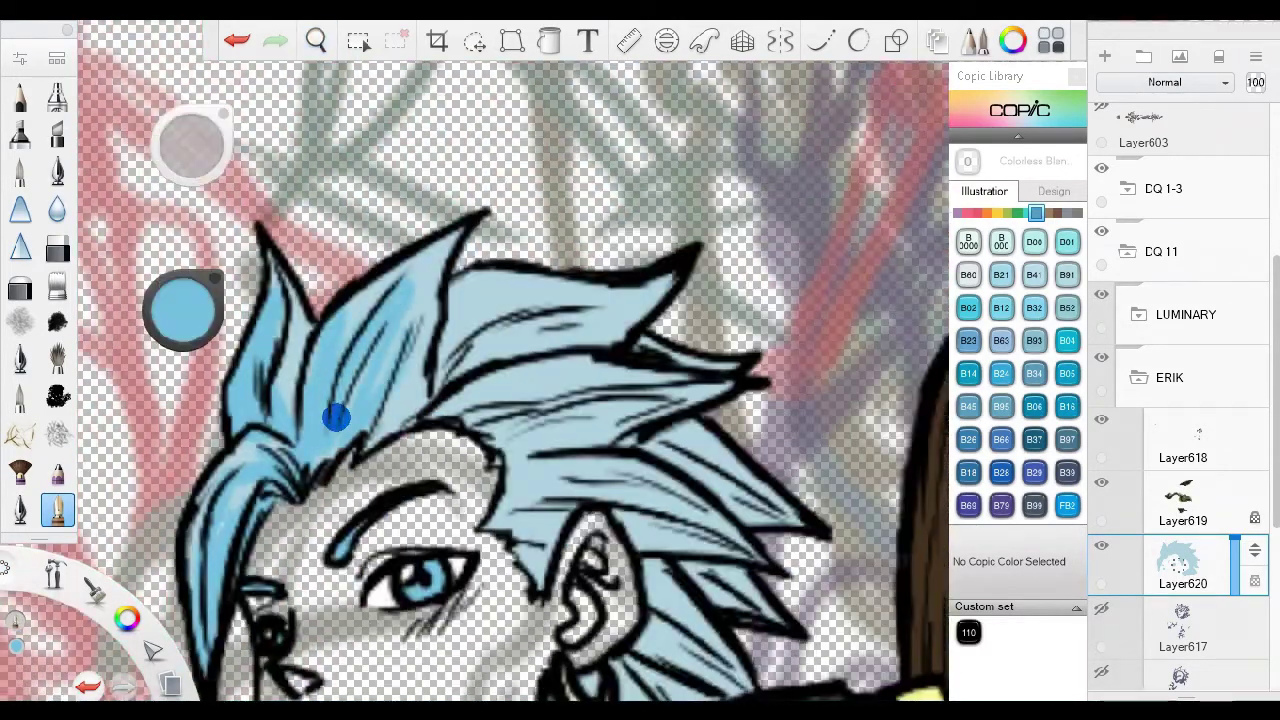
mouse_move(336, 418)
left_mouse_down()
mouse_move(498, 409)
mouse_move(480, 464)
mouse_move(519, 289)
mouse_move(413, 262)
mouse_move(450, 368)
left_mouse_up()
left_click(273, 450, "alt")
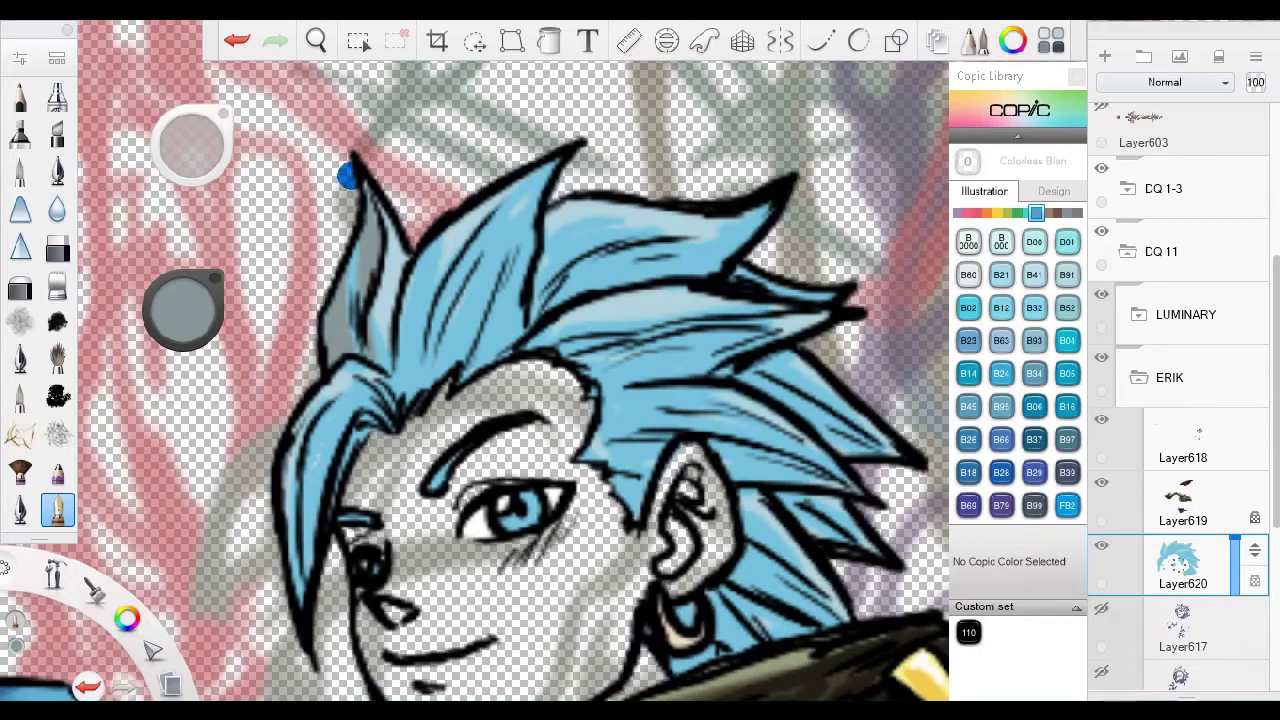
left_click_drag(300, 420, 330, 580)
mouse_move(340, 420)
left_mouse_down()
mouse_move(443, 357)
mouse_move(387, 388)
left_mouse_up()
mouse_move(543, 432)
left_mouse_down()
mouse_move(669, 394)
mouse_move(518, 359)
mouse_move(633, 279)
mouse_move(456, 286)
mouse_move(577, 240)
left_mouse_up()
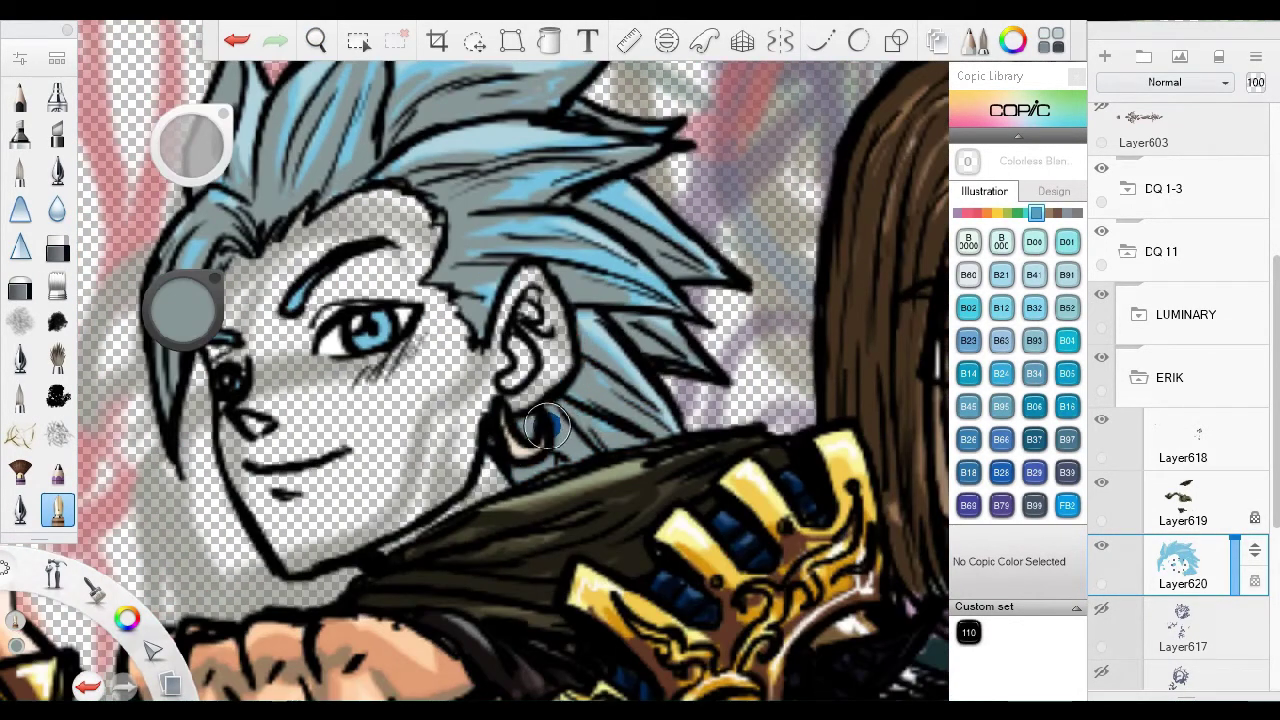
Paint dark brown-grey shadows into the hair behind Erik's ear and across the back and upper spikes.
left_click(520, 430, "alt")
left_click_drag(600, 460, 540, 410)
left_click_drag(620, 440, 560, 345)
mouse_move(790, 380)
left_mouse_down()
mouse_move(560, 330)
mouse_move(529, 280)
mouse_move(591, 214)
left_mouse_up()
left_click_drag(480, 360, 543, 205)
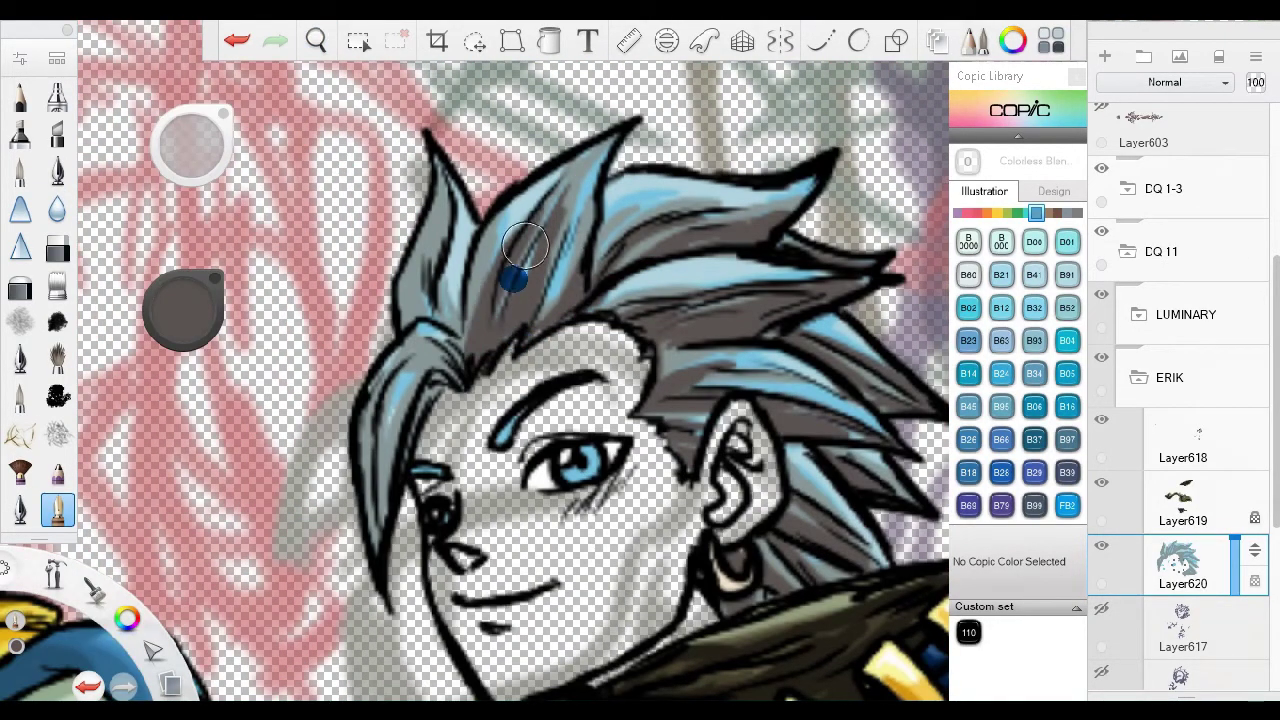
Extend the dark shading through the front locks and spike roots, keeping thin light blue highlights along the strands.
left_click_drag(385, 545, 455, 355)
left_click_drag(560, 335, 534, 294)
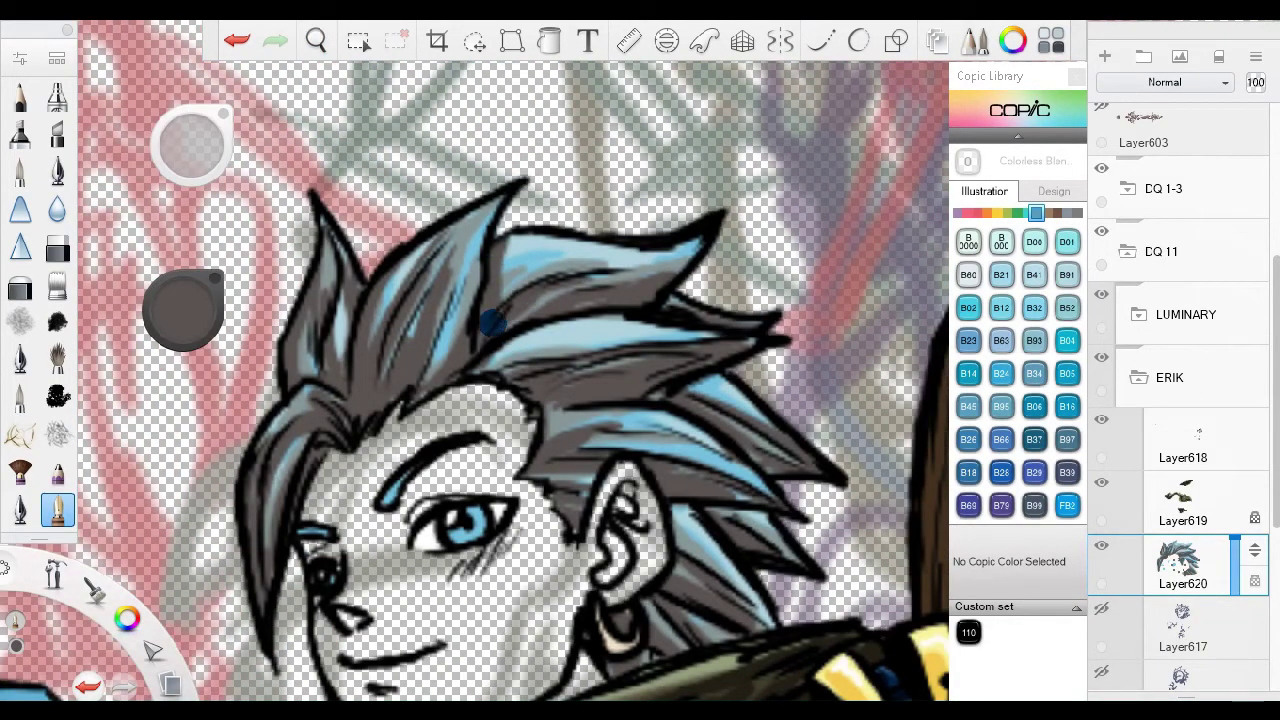
scroll(598, 505, "down", 3)
left_click_drag(577, 470, 640, 300)
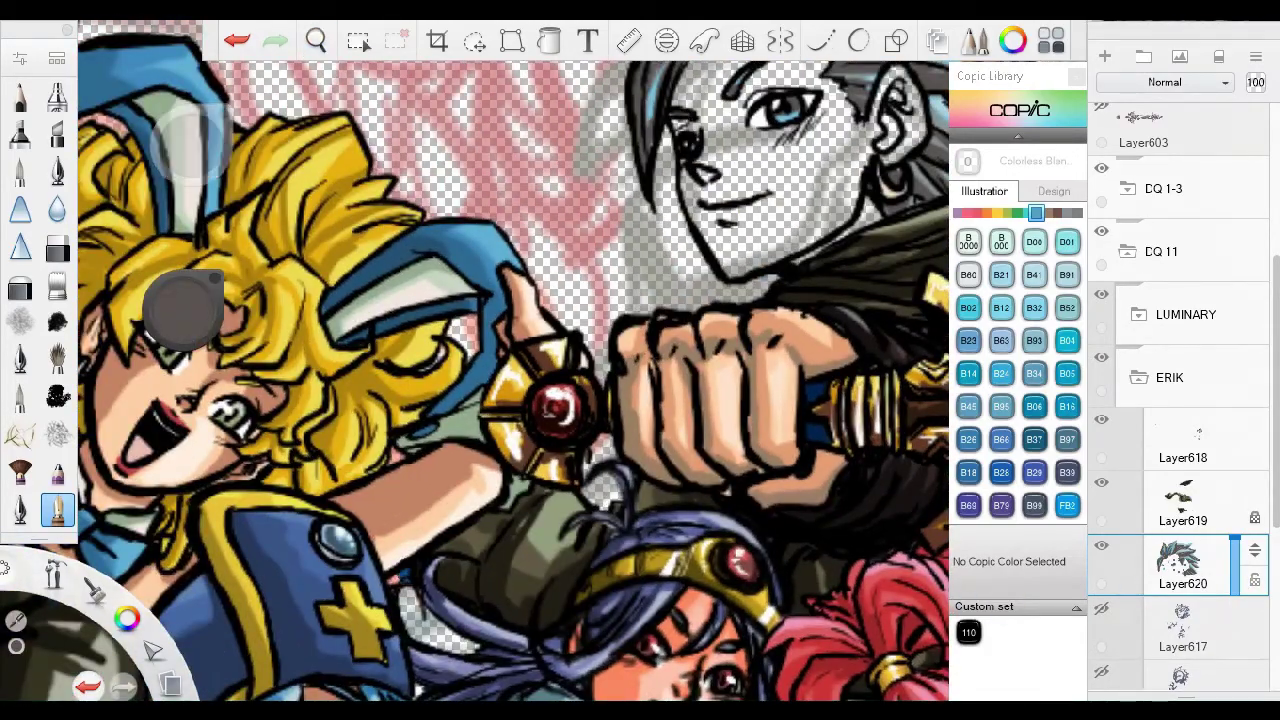
Paint the remaining visible patch of Erik's clothing between the surrounding characters in crimson and shade it.
left_click_drag(600, 500, 250, 90)
mouse_move(183, 310)
left_mouse_down()
mouse_move(430, 330)
mouse_move(430, 250)
mouse_move(500, 330)
mouse_move(520, 330)
mouse_move(183, 330)
left_mouse_up()
mouse_move(463, 393)
left_mouse_down()
mouse_move(600, 360)
mouse_move(500, 390)
left_mouse_up()
left_click_drag(360, 400, 530, 480)
left_click_drag(480, 430, 540, 445)
mouse_move(500, 330)
left_mouse_down()
mouse_move(450, 300)
mouse_move(431, 166)
mouse_move(271, 243)
mouse_move(394, 489)
left_mouse_up()
Add a skin layer below the hair colours and paint Erik's face and ear with Copic E00 and E31 Brick Beige.
left_click(1183, 625)
left_click(1104, 56)
left_click(1046, 213)
left_click(1034, 241)
left_click(1034, 307)
left_click_drag(694, 354, 531, 329)
left_click_drag(628, 476, 660, 440)
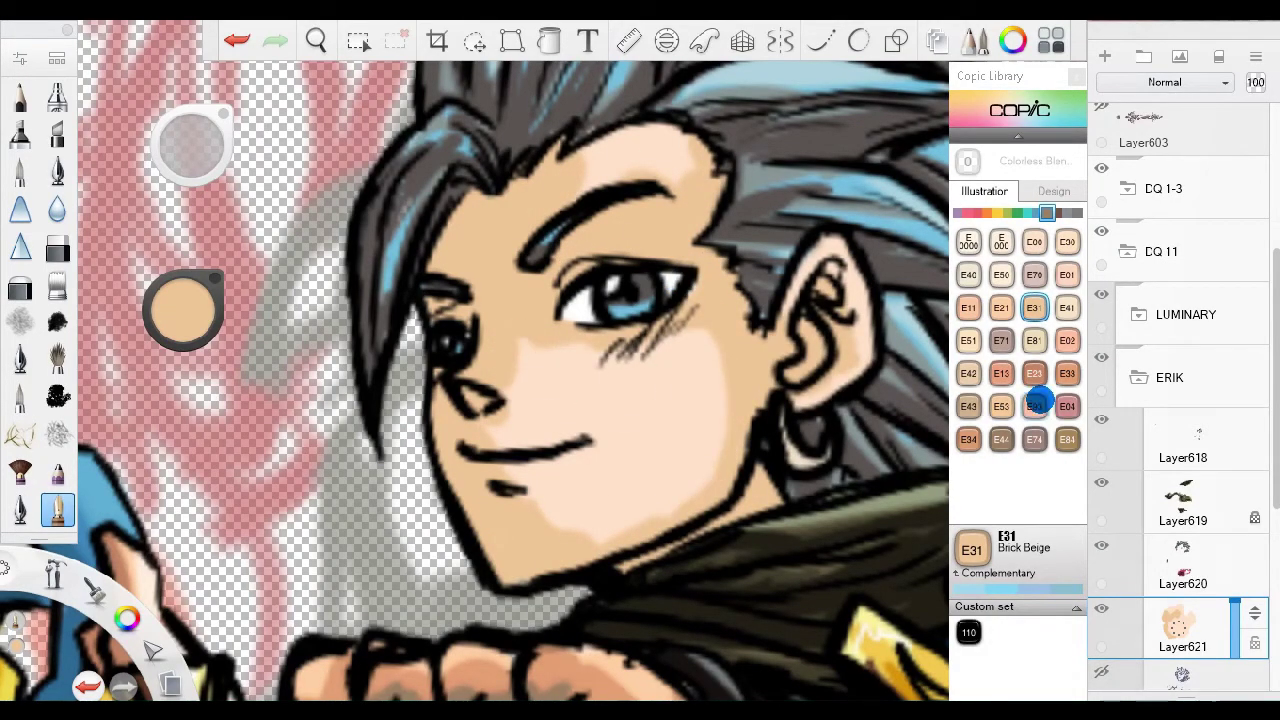
Add mid-tone skin shadows with Copic E33 around Erik's eyes, nose, cheek and jaw.
left_click(1067, 373)
left_click_drag(760, 290, 600, 330)
left_click_drag(490, 430, 540, 600)
mouse_move(507, 365)
left_mouse_down()
mouse_move(594, 374)
mouse_move(594, 471)
left_mouse_up()
Paint the deepest skin shadows on Erik's ear, face edge and neck with E23 Hazelnut and prepare the clothing layer for erasing.
left_click(1034, 373)
left_click_drag(880, 420, 860, 350)
left_click_drag(700, 285, 600, 360)
mouse_move(540, 265)
left_mouse_down()
mouse_move(490, 445)
mouse_move(565, 645)
left_mouse_up()
left_click_drag(830, 530, 770, 590)
left_click_drag(810, 335, 740, 565)
left_click_drag(538, 352, 598, 337)
left_click(1190, 495)
scroll(733, 346, "down", 10)
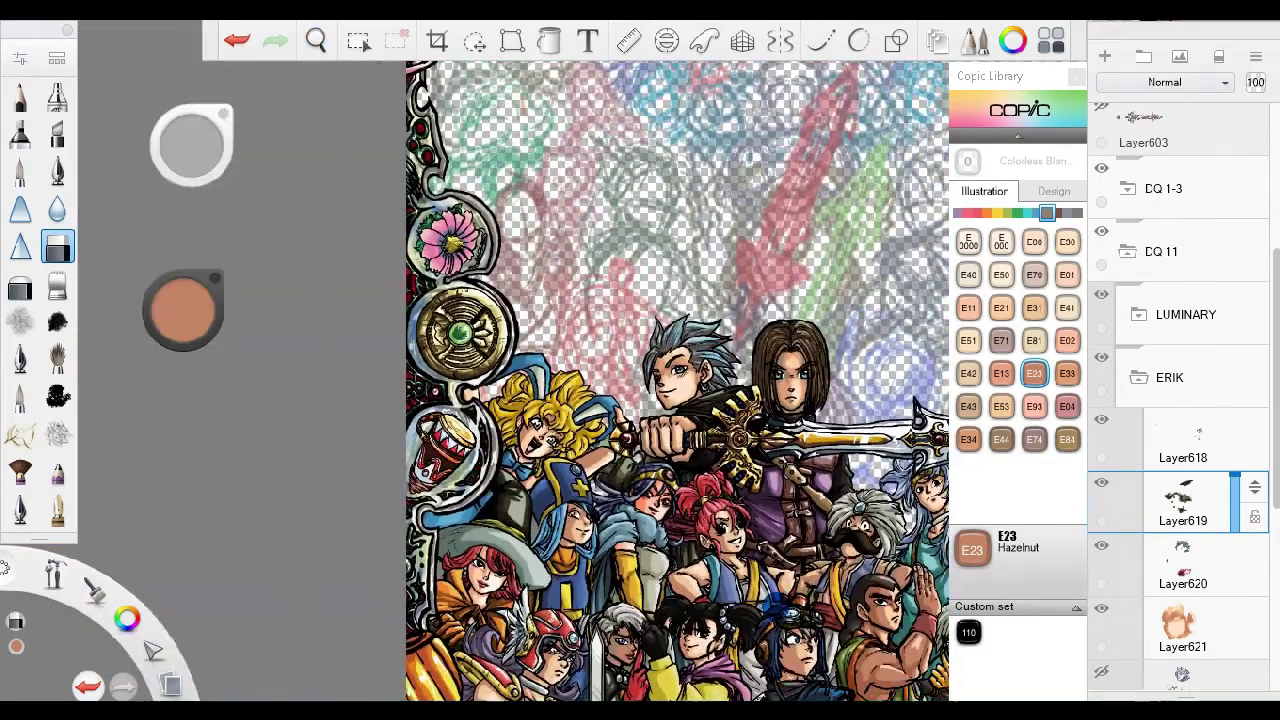
Collapse the ERIK group, create a JADE group with a new layer and sketch her head and ponytail in dark blue behind the sword.
left_click(1139, 377)
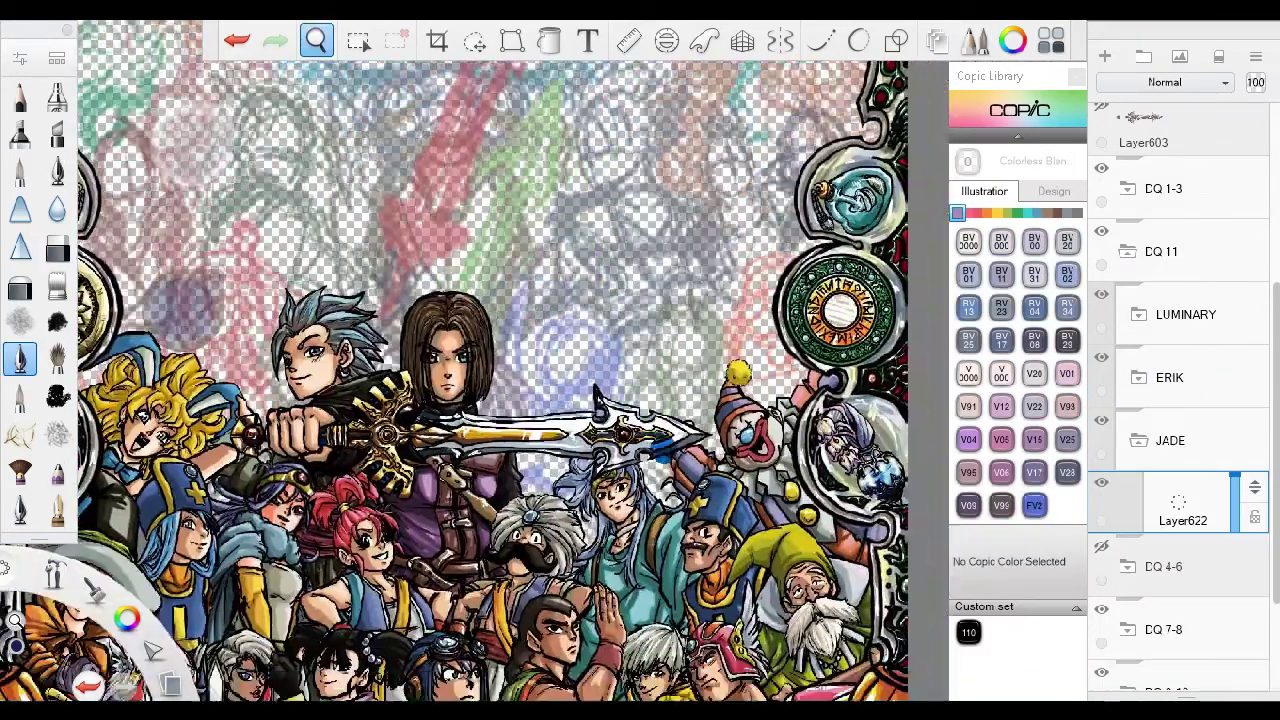
scroll(671, 243, "up", 5)
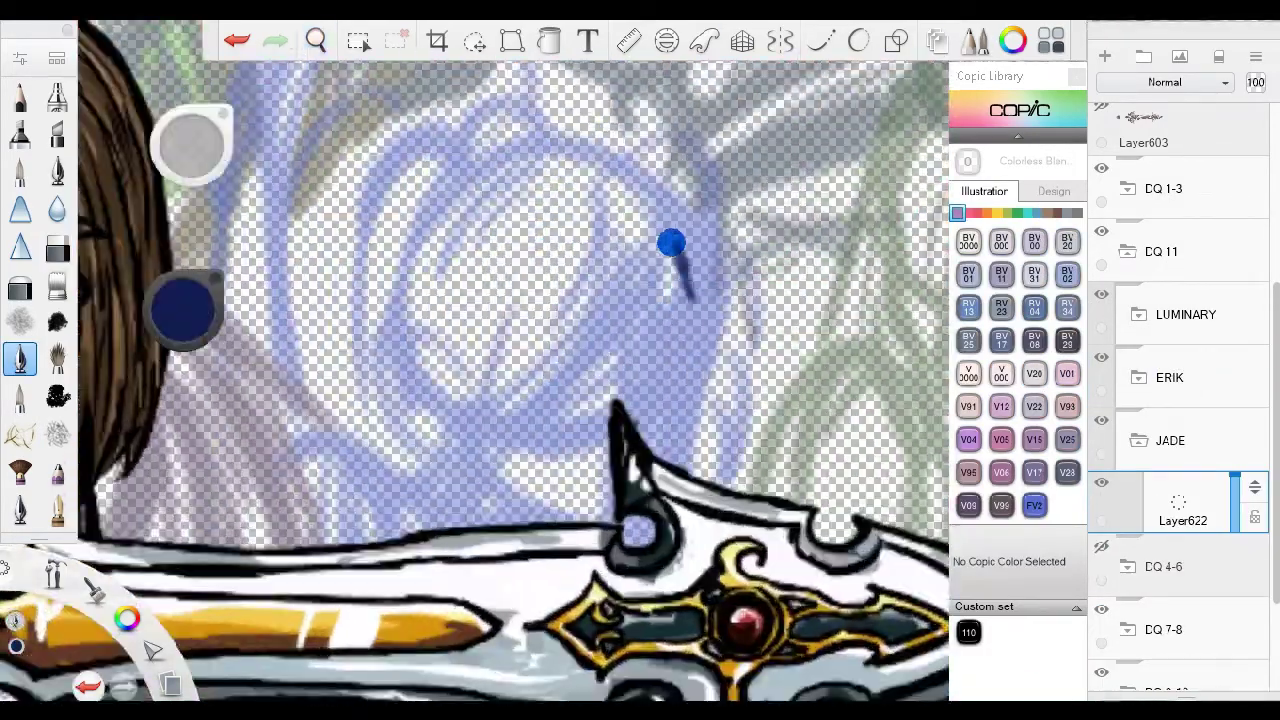
left_click_drag(586, 443, 135, 160)
mouse_move(449, 357)
left_mouse_down()
mouse_move(529, 417)
mouse_move(509, 277)
mouse_move(526, 423)
left_mouse_up()
scroll(526, 423, "up", 2)
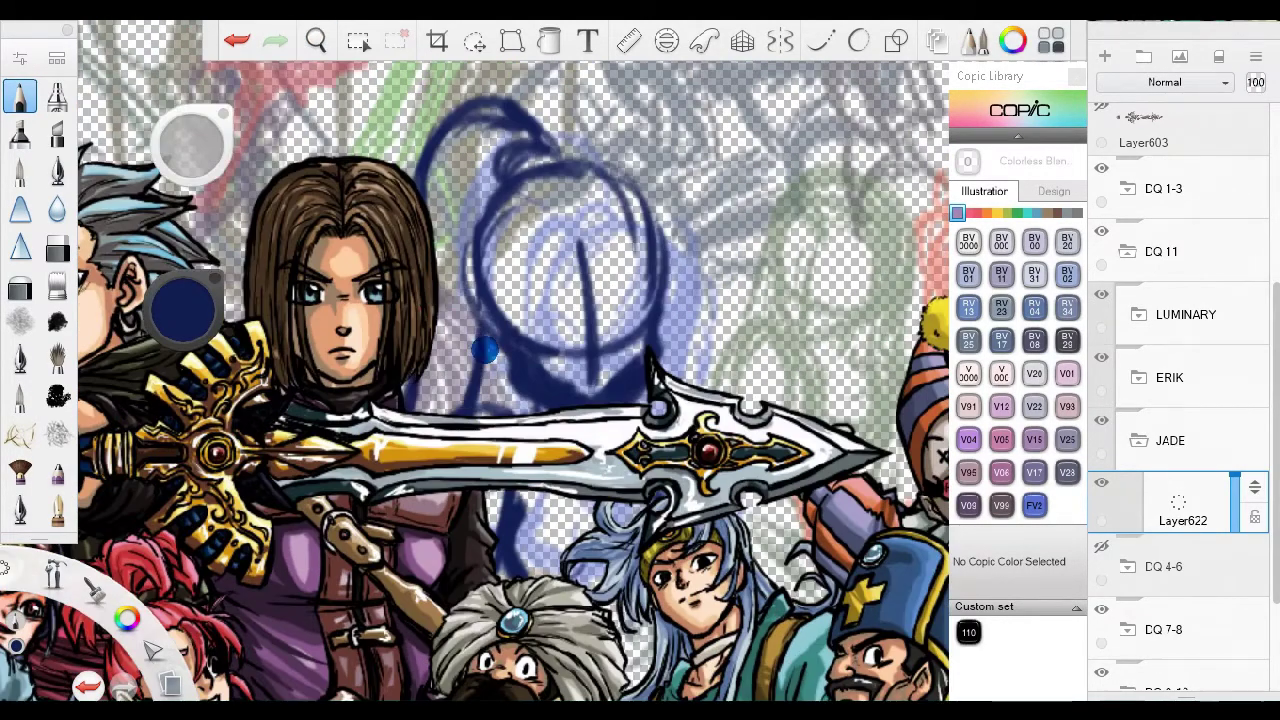
Adjust the placement of Jade's rough sketch and add her parted fringe and the body lines visible around the sword.
key("m")
mouse_move(519, 297)
left_mouse_down()
mouse_move(586, 443)
mouse_move(588, 413)
left_mouse_up()
key("Escape")
scroll(600, 323, "down", 2)
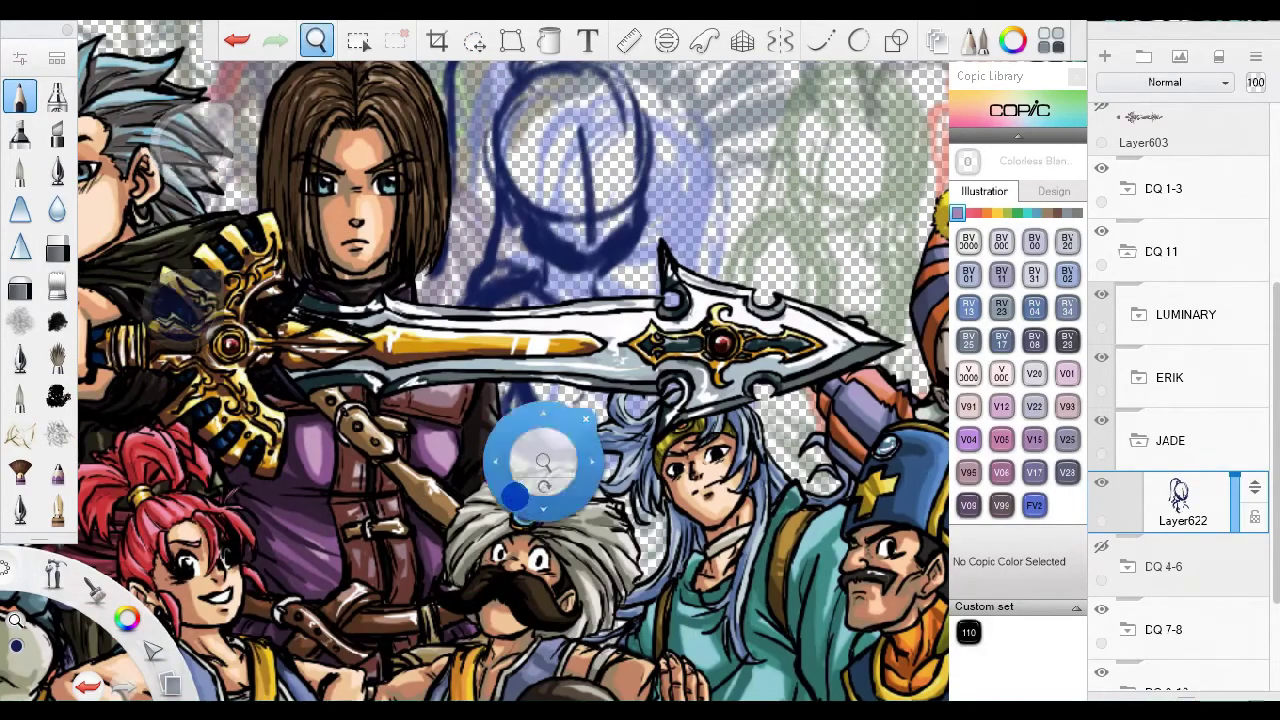
scroll(600, 323, "up", 2)
left_click_drag(506, 217, 545, 237)
scroll(545, 237, "down", 2)
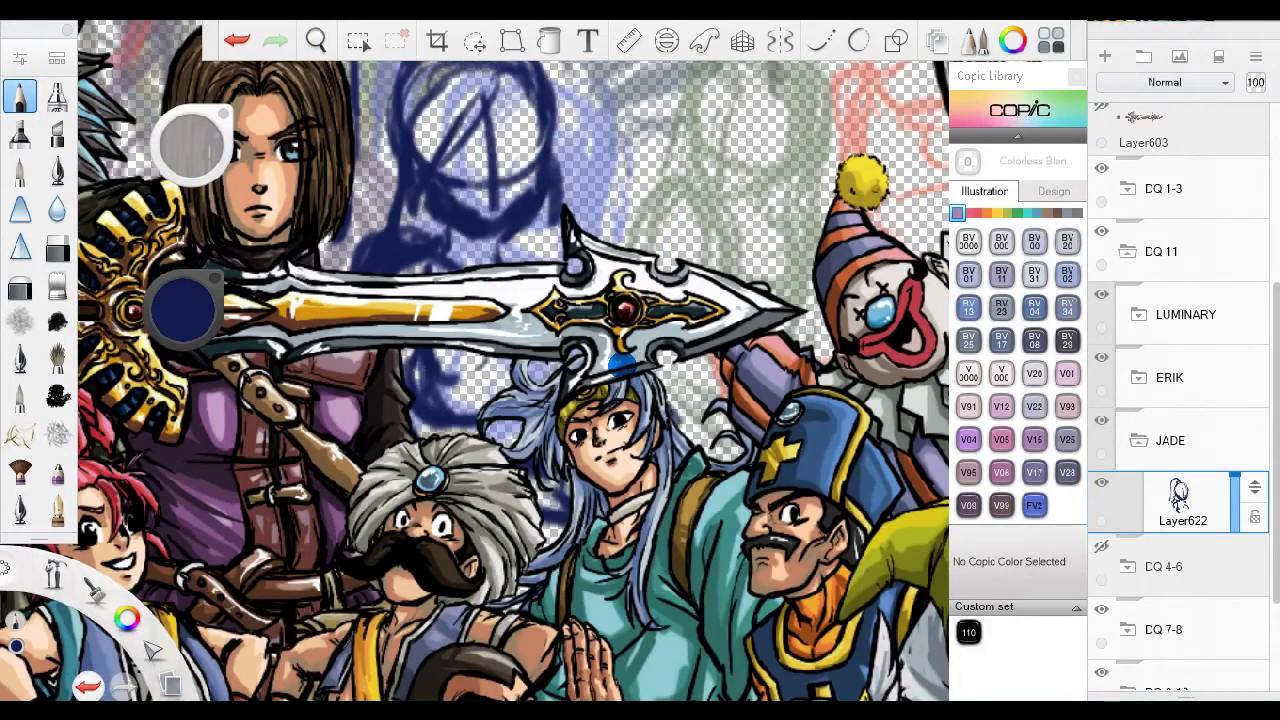
scroll(545, 237, "up", 3)
scroll(643, 362, "down", 2)
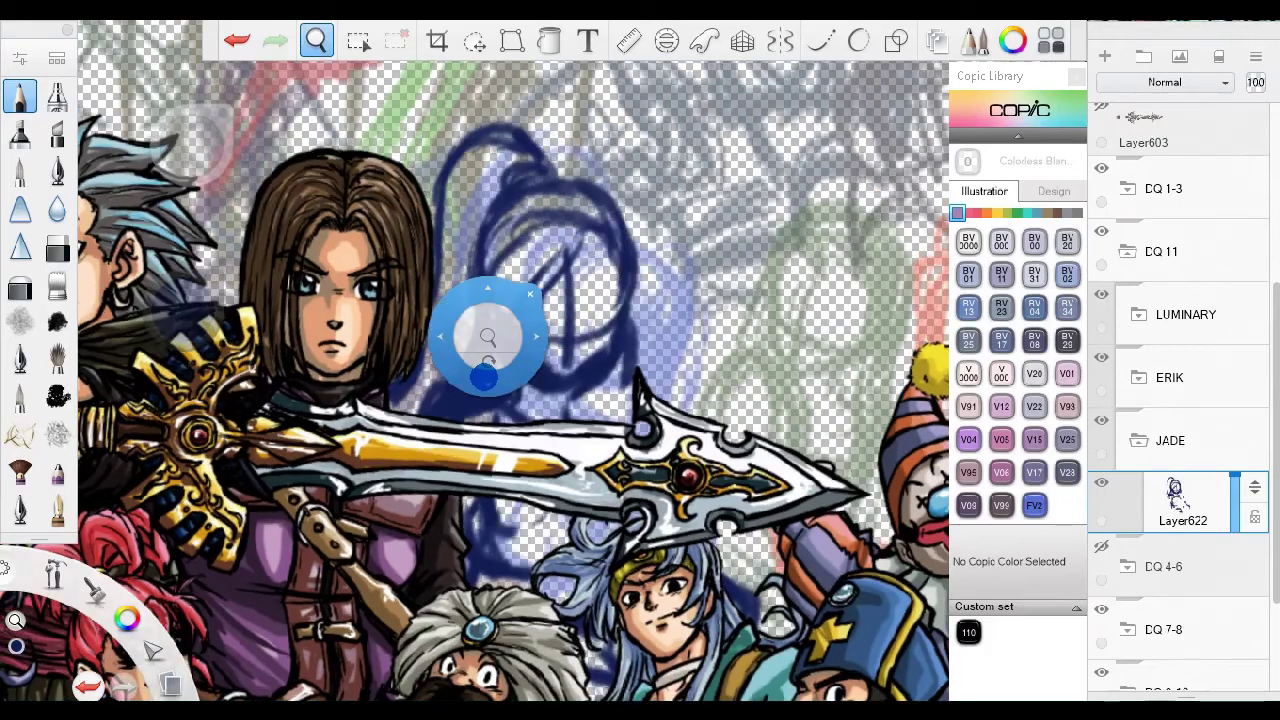
scroll(643, 362, "up", 3)
Toggle the DQ 4-6 group to check the overlap and shift Jade's sketch slightly to the right, away from the Luminary.
left_click(1099, 547)
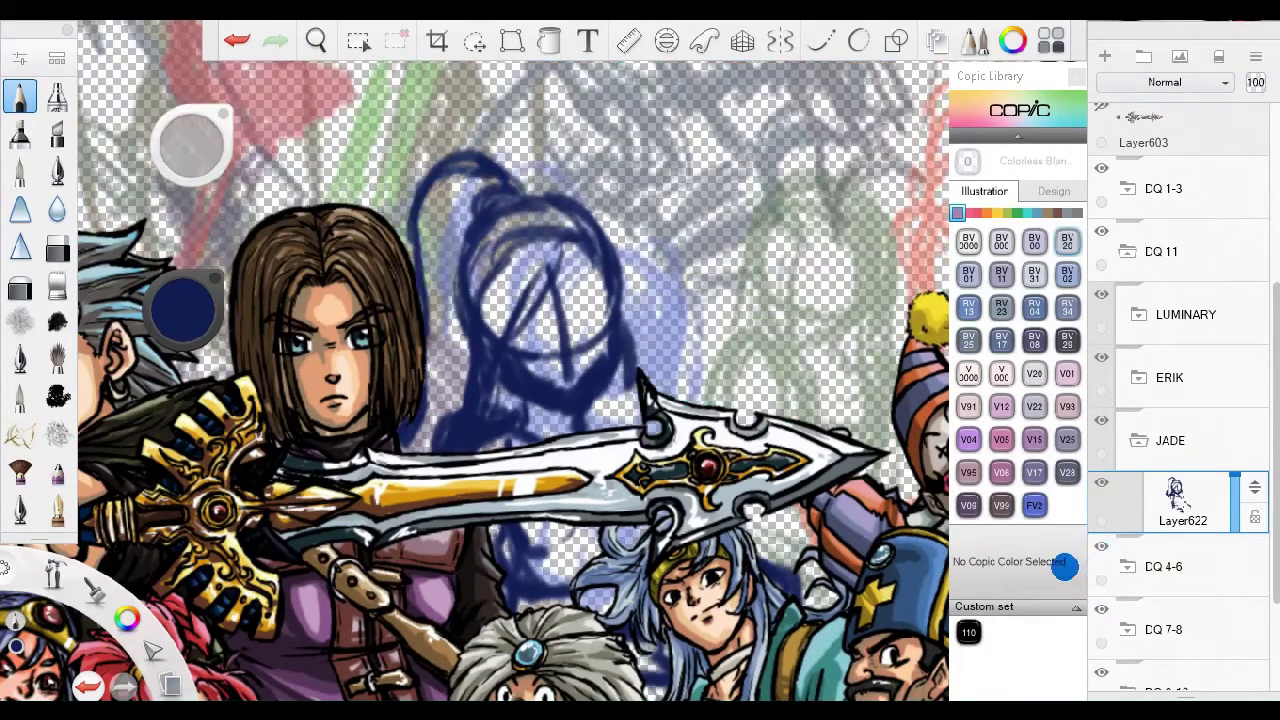
key("m")
key("Escape")
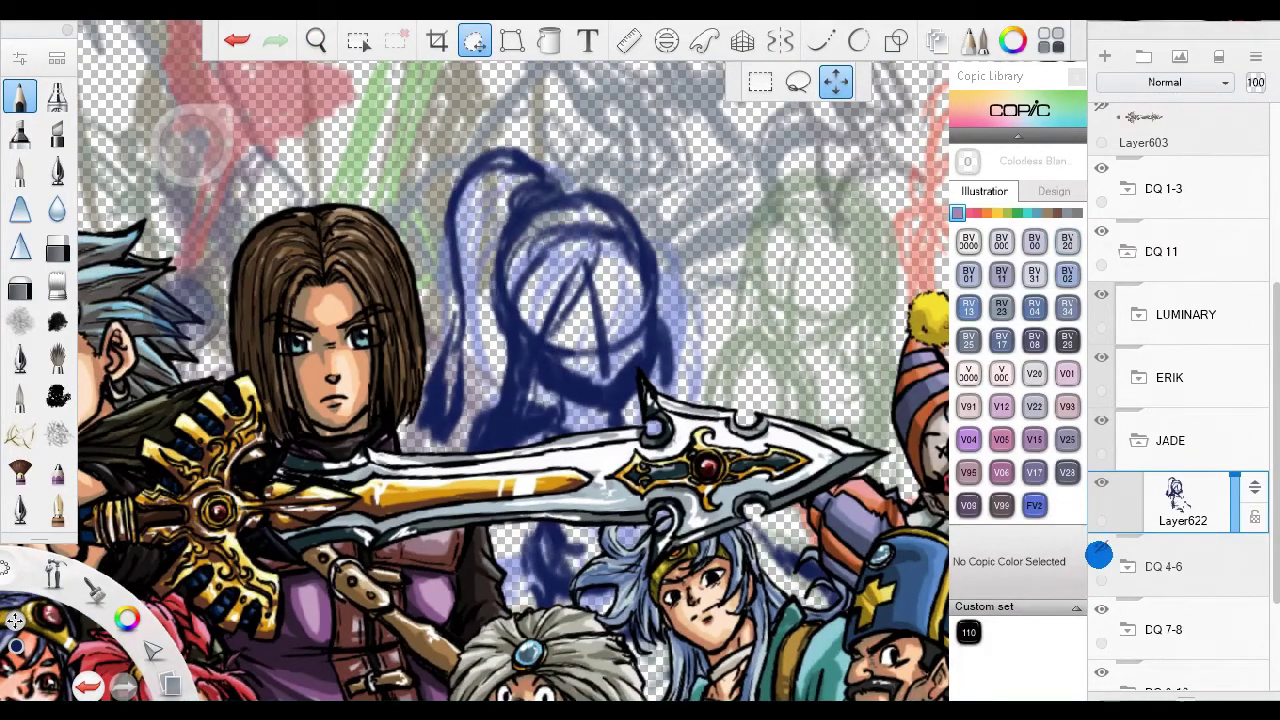
Hide the DQ 4-6 group, lower the opacity of Jade's rough sketch layer and add a new layer above it.
left_click(1101, 547)
left_click(1101, 547)
scroll(441, 430, "down", 2)
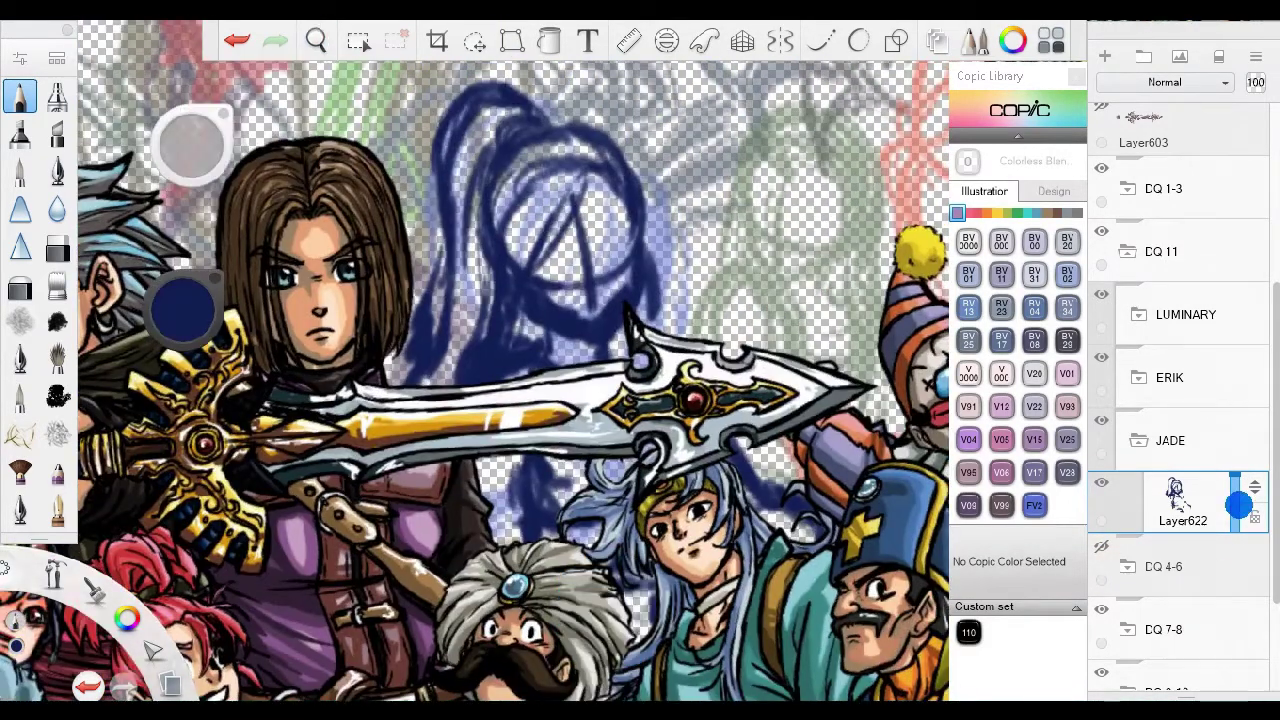
left_click_drag(1234, 503, 1217, 543)
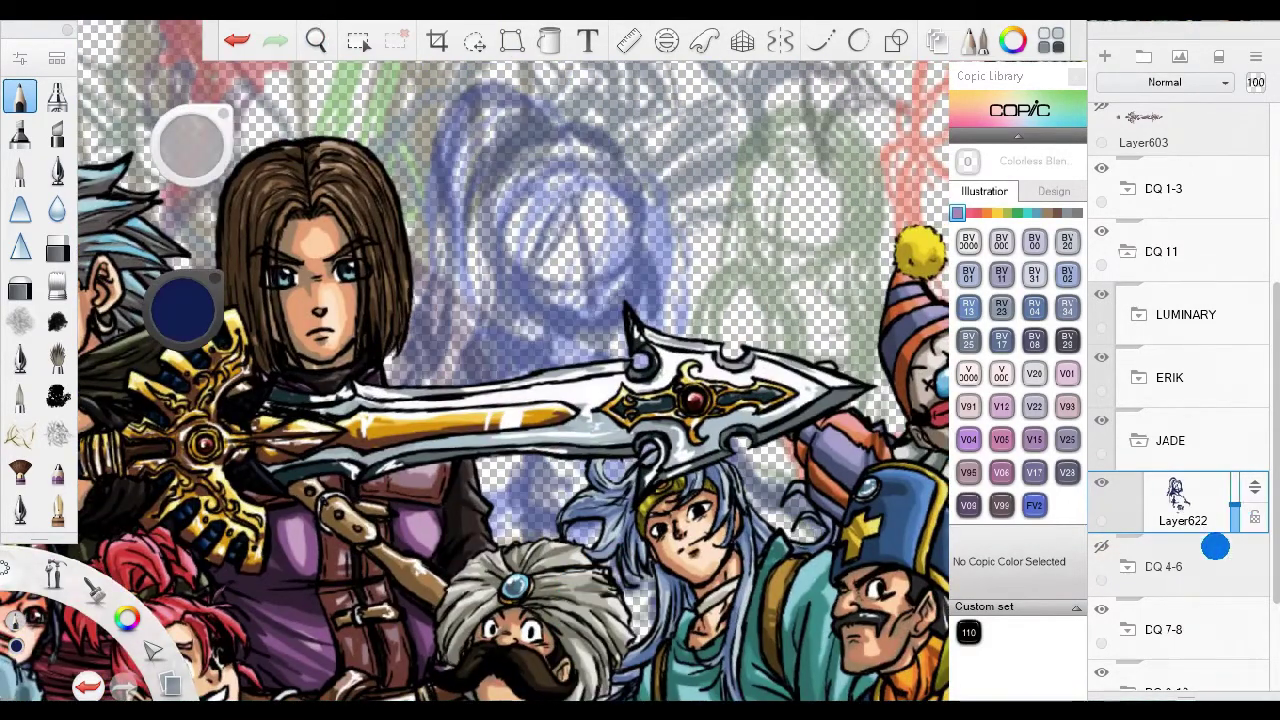
scroll(592, 210, "up", 5)
scroll(592, 210, "up", 3)
left_click(1105, 55)
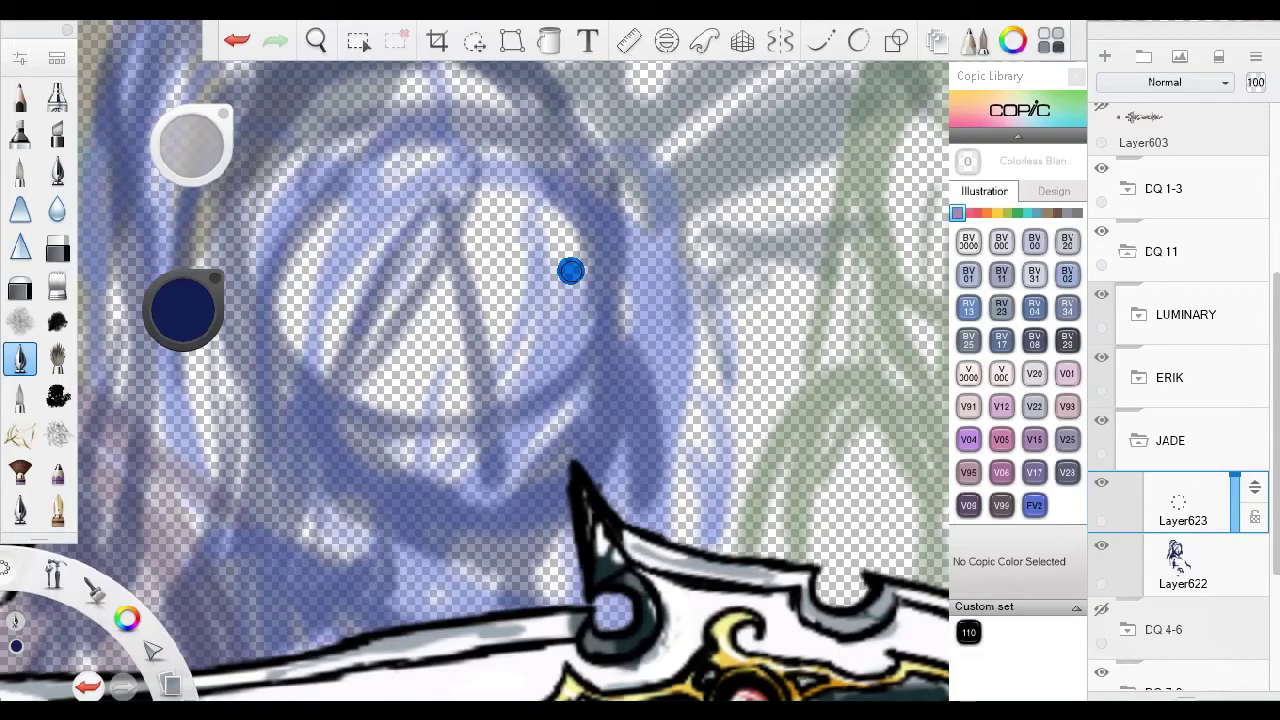
Sketch Jade's cleaner face outline, swept fringe and side locks in dark blue over the faded rough.
left_click_drag(600, 200, 610, 430)
left_click_drag(400, 420, 605, 540)
mouse_move(520, 245)
left_mouse_down()
mouse_move(565, 136)
mouse_move(410, 470)
left_mouse_up()
left_click_drag(430, 525, 360, 377)
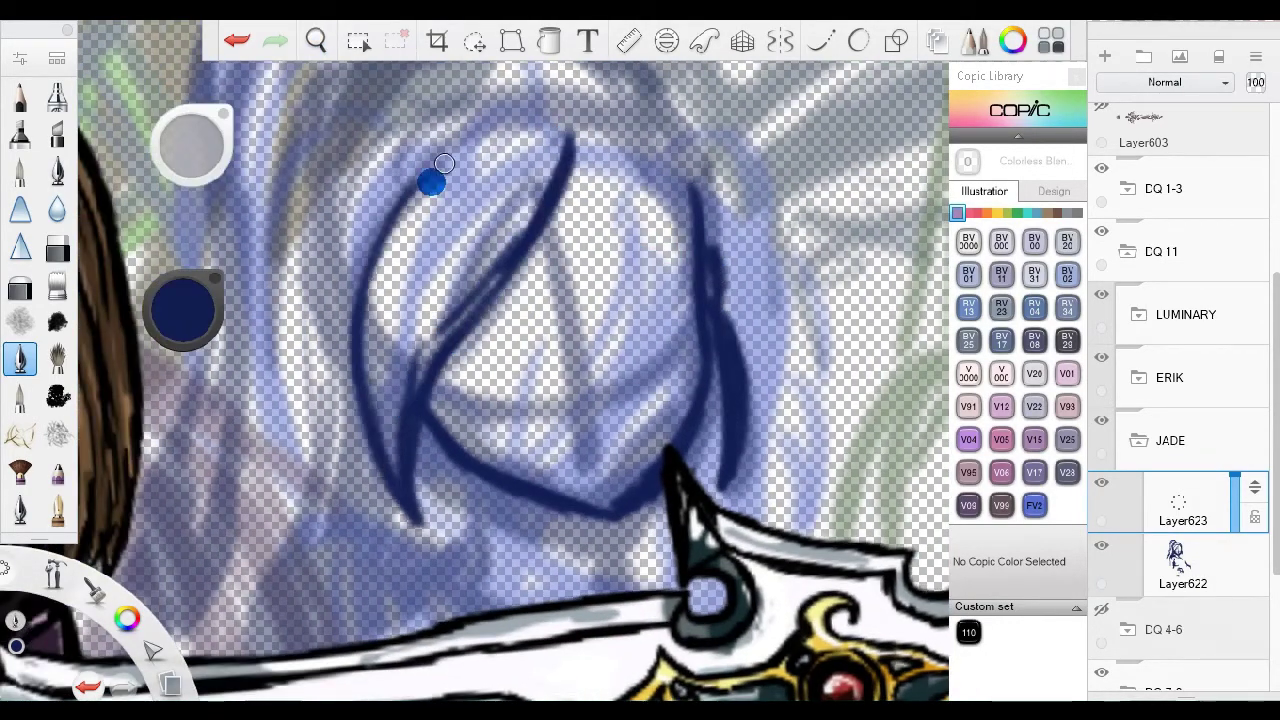
left_click_drag(440, 130, 340, 400)
Sketch Jade's nose, mouth, eyes and eyebrows in dark blue.
left_click_drag(545, 400, 582, 405)
mouse_move(440, 440)
left_mouse_down()
mouse_move(405, 388)
mouse_move(430, 530)
left_mouse_up()
left_click_drag(550, 465, 578, 472)
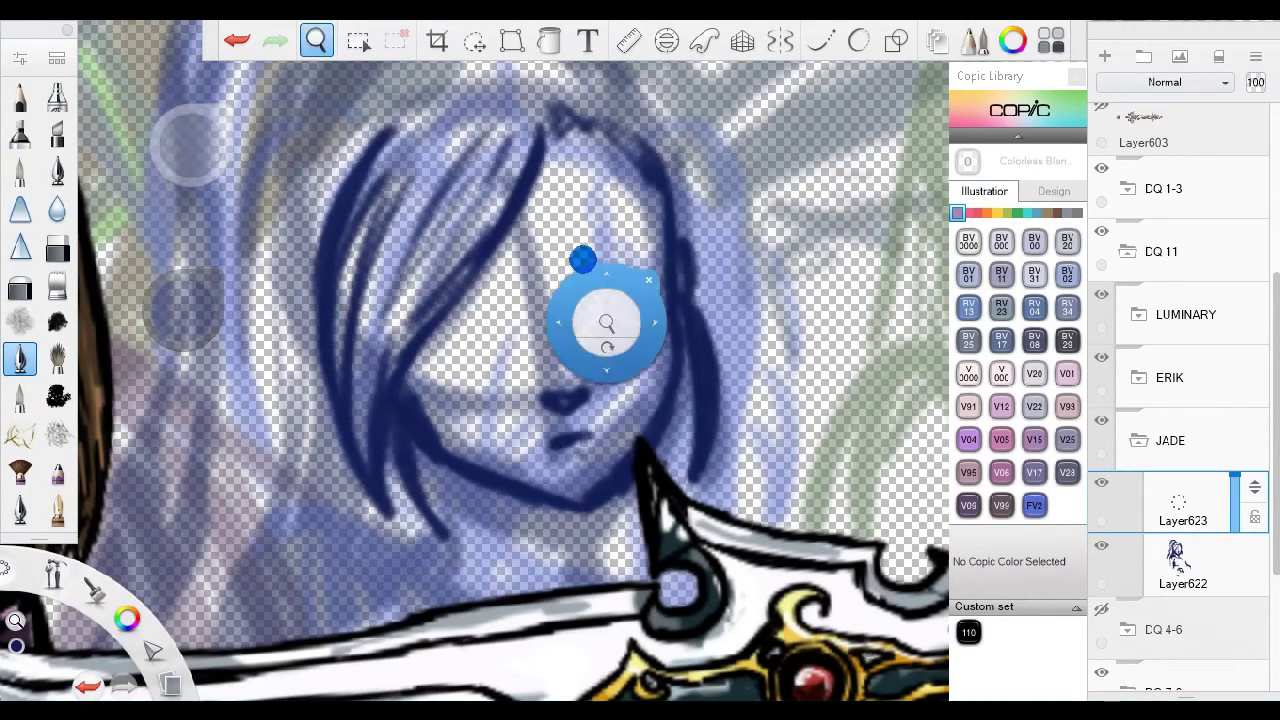
left_click_drag(580, 309, 500, 349)
left_click_drag(568, 238, 490, 300)
left_click_drag(525, 374, 428, 368)
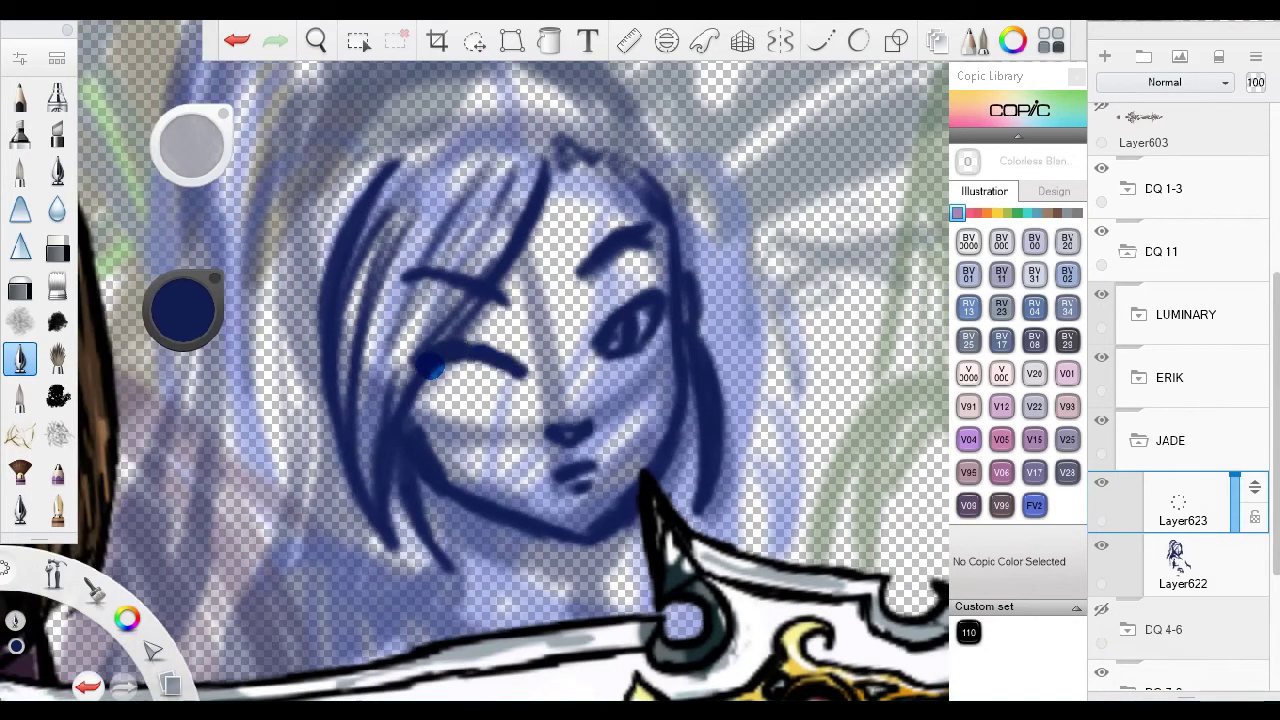
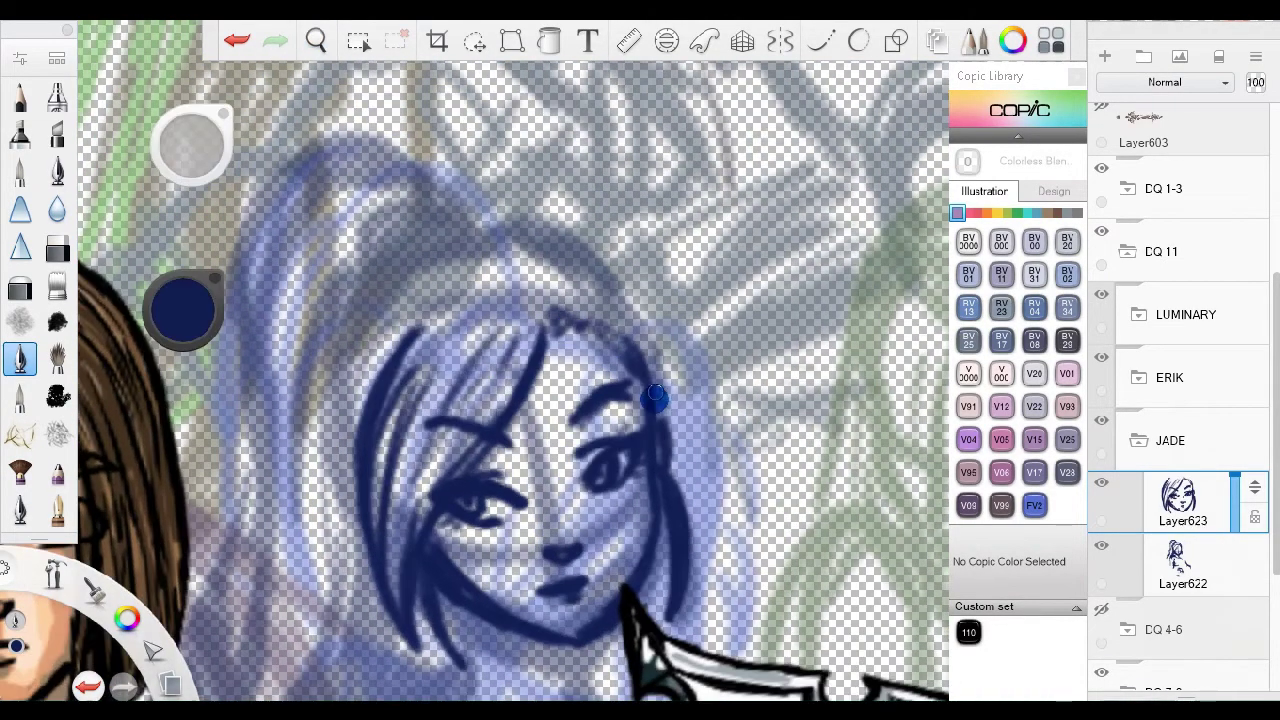
Sketch Jade's crown, ponytail, collar and shoulder, and her torso in the gap beneath the sword.
mouse_move(657, 400)
left_mouse_down()
mouse_move(403, 260)
mouse_move(345, 480)
left_mouse_up()
mouse_move(451, 249)
left_mouse_down()
mouse_move(529, 218)
mouse_move(346, 491)
left_mouse_up()
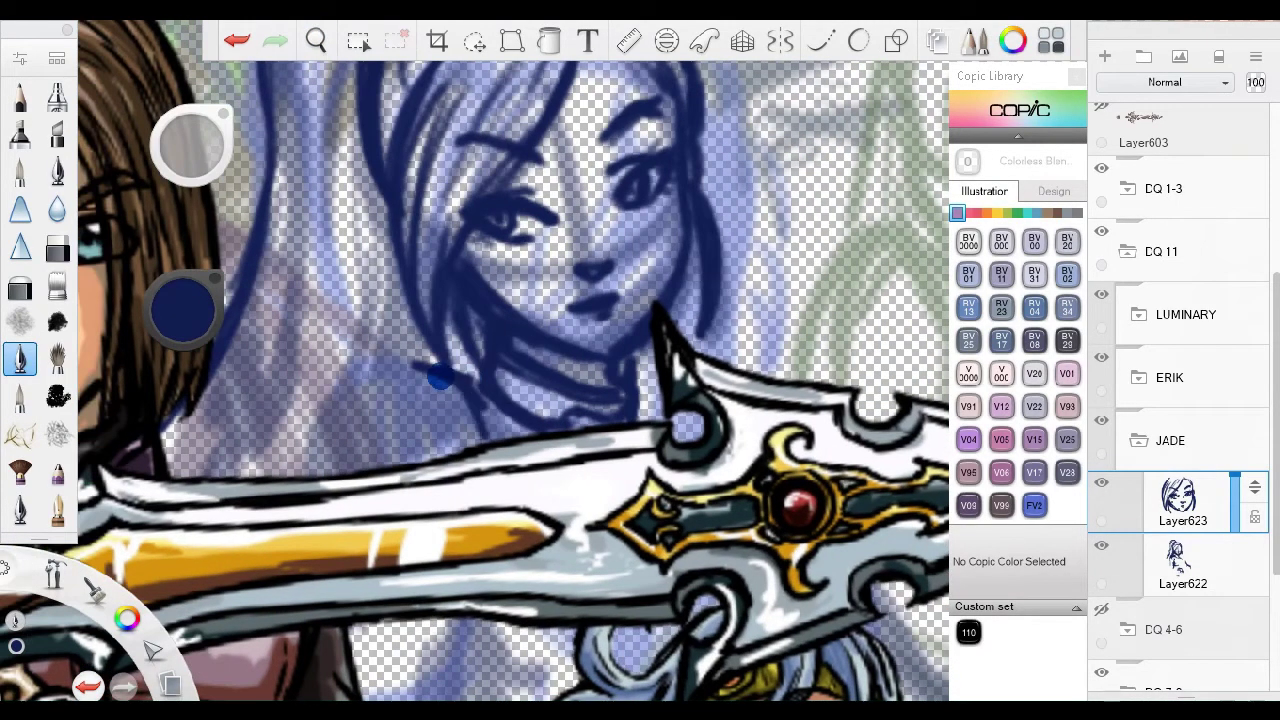
left_click_drag(470, 372, 318, 472)
scroll(428, 405, "down", 5)
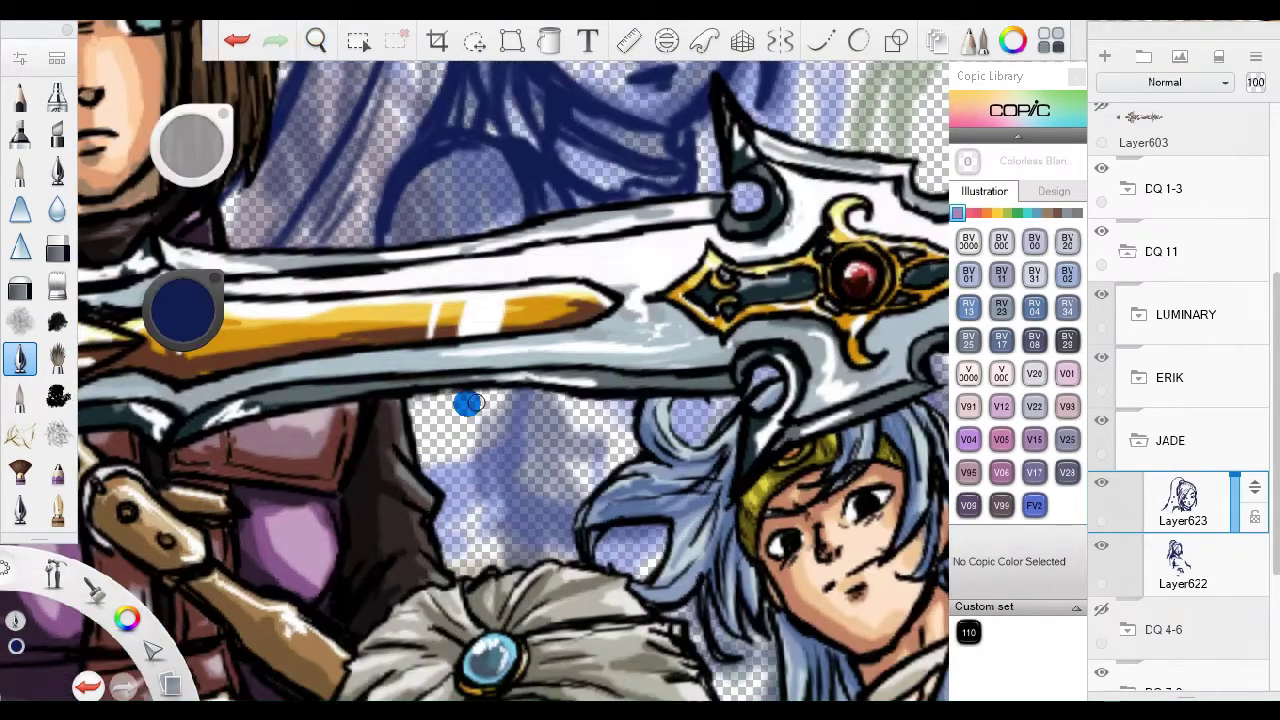
scroll(453, 409, "right", 2)
left_click_drag(490, 447, 511, 457)
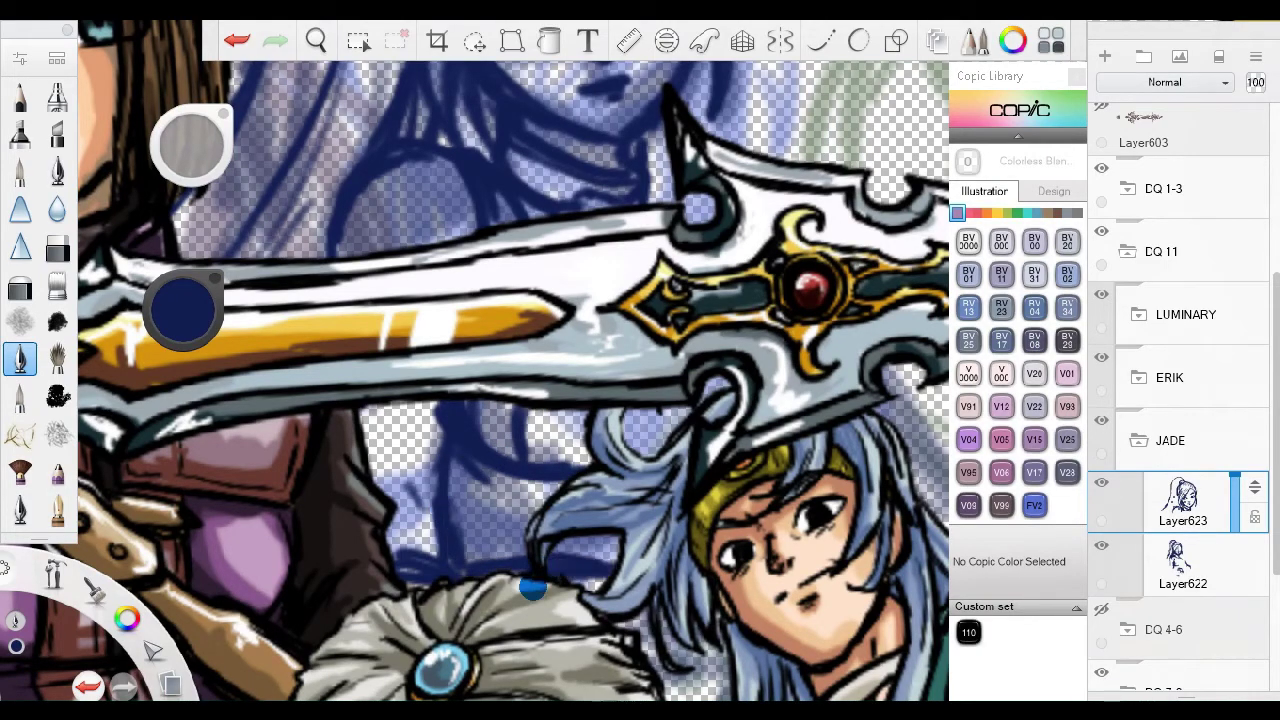
Hide the first rough layer, toggle DQ 4-6 to check the overlap and fade the detailed Jade sketch to 55% opacity.
scroll(532, 590, "down", 5)
scroll(500, 400, "up", 4)
scroll(472, 228, "up", 5)
scroll(472, 228, "down", 6)
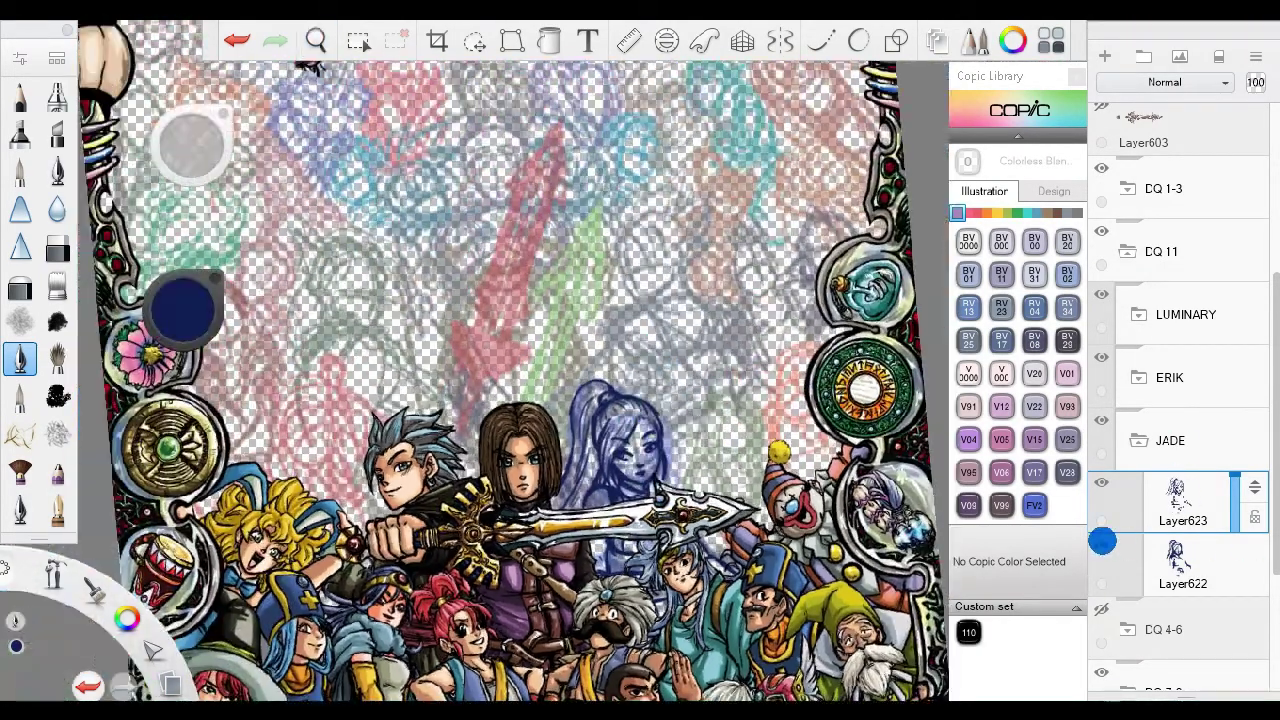
left_click(1101, 545)
left_click(1100, 604)
left_click(1100, 604)
scroll(500, 400, "up", 5)
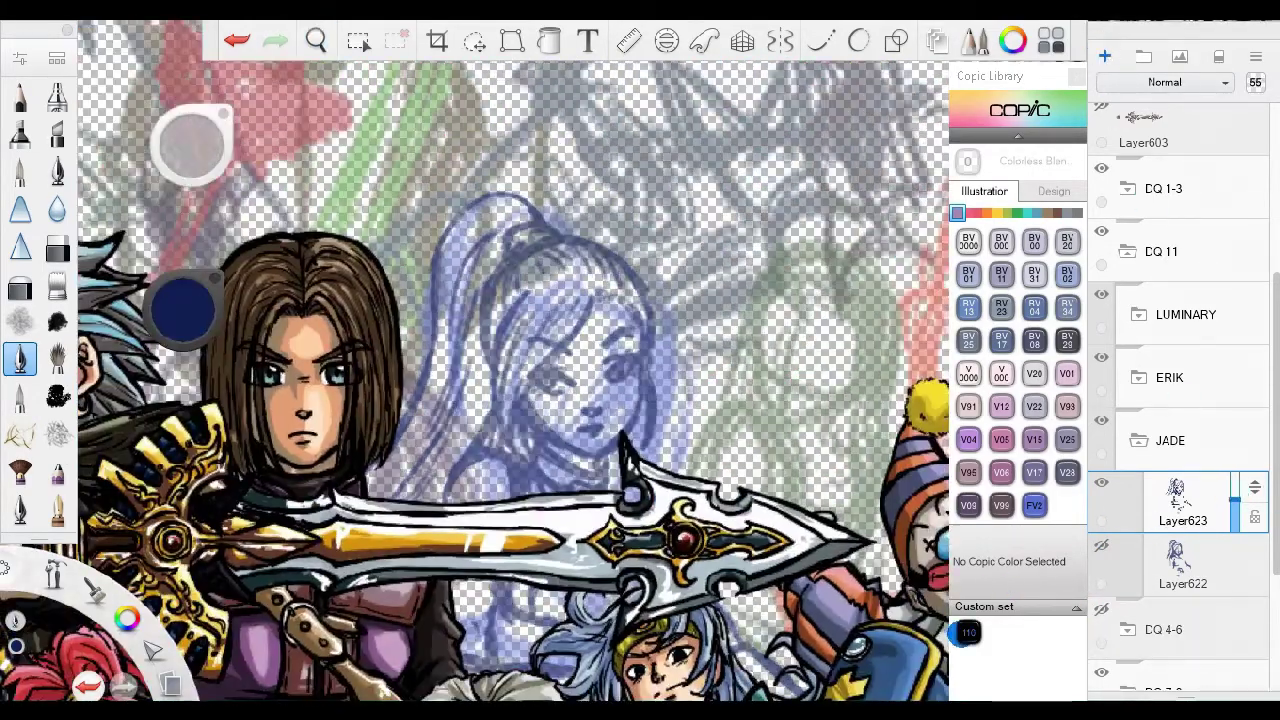
Add a new layer and ink Jade's face contour, fringe and side locks in Copic 110 Special Black.
left_click(1104, 56)
left_click(968, 632)
left_click(57, 172)
scroll(634, 271, "up", 5)
left_click_drag(665, 245, 440, 560)
left_click_drag(540, 222, 460, 675)
left_click_drag(625, 265, 525, 428)
scroll(525, 428, "down", 2)
left_click_drag(597, 237, 545, 430)
left_click_drag(680, 250, 650, 600)
left_click_drag(657, 528, 657, 400)
mouse_move(440, 420)
left_mouse_down()
mouse_move(646, 562)
mouse_move(777, 286)
left_mouse_up()
scroll(777, 286, "up", 1)
left_click_drag(500, 390, 540, 560)
left_click_drag(600, 210, 495, 360)
scroll(614, 289, "up", 2)
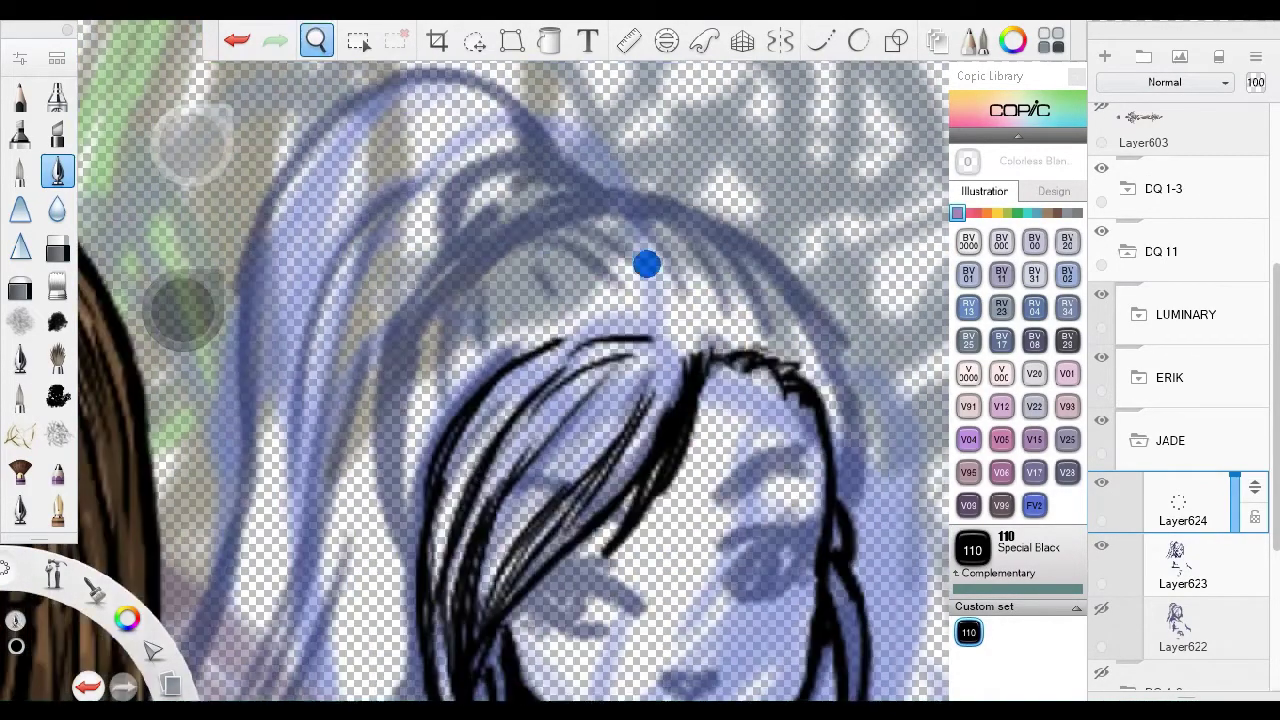
Ink the crown of Jade's head and the hair strands swept back from her parting in black.
left_click_drag(600, 300, 790, 195)
scroll(484, 418, "up", 2)
left_click_drag(540, 250, 470, 550)
left_click_drag(650, 205, 515, 350)
left_click_drag(600, 235, 505, 430)
left_click_drag(740, 165, 600, 270)
left_click_drag(780, 180, 650, 320)
left_click_drag(650, 310, 530, 525)
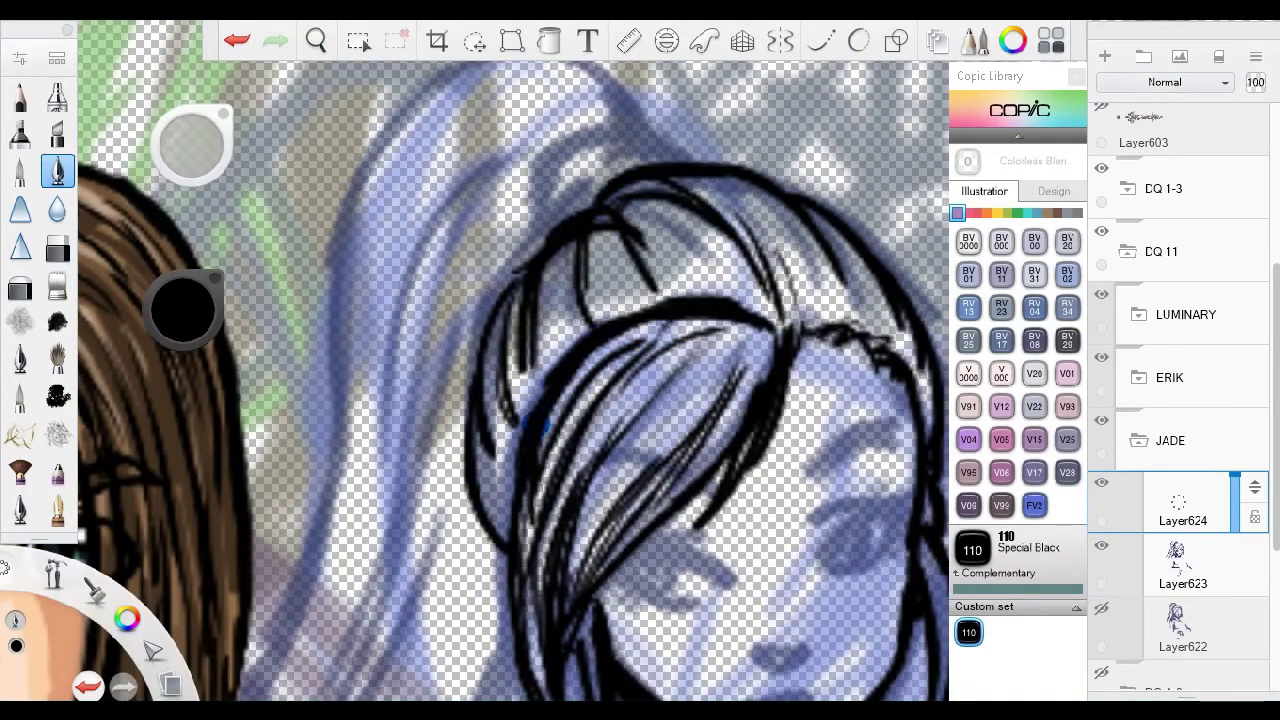
scroll(688, 462, "up", 2)
scroll(628, 489, "up", 2)
left_click_drag(548, 265, 680, 215)
left_click_drag(615, 328, 566, 374)
scroll(614, 451, "down", 3)
Ink Jade's eyebrow, eyes, nose and smiling mouth, and outline her collar.
key("e")
scroll(400, 423, "up", 3)
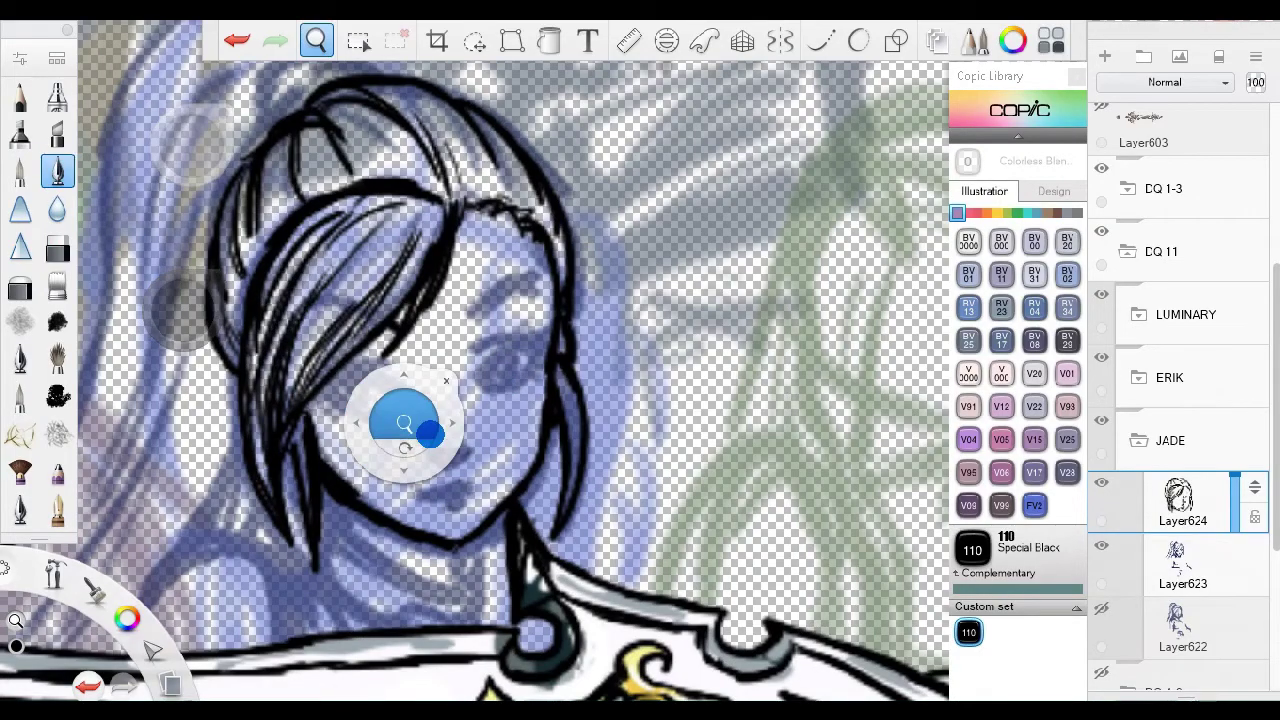
key("e")
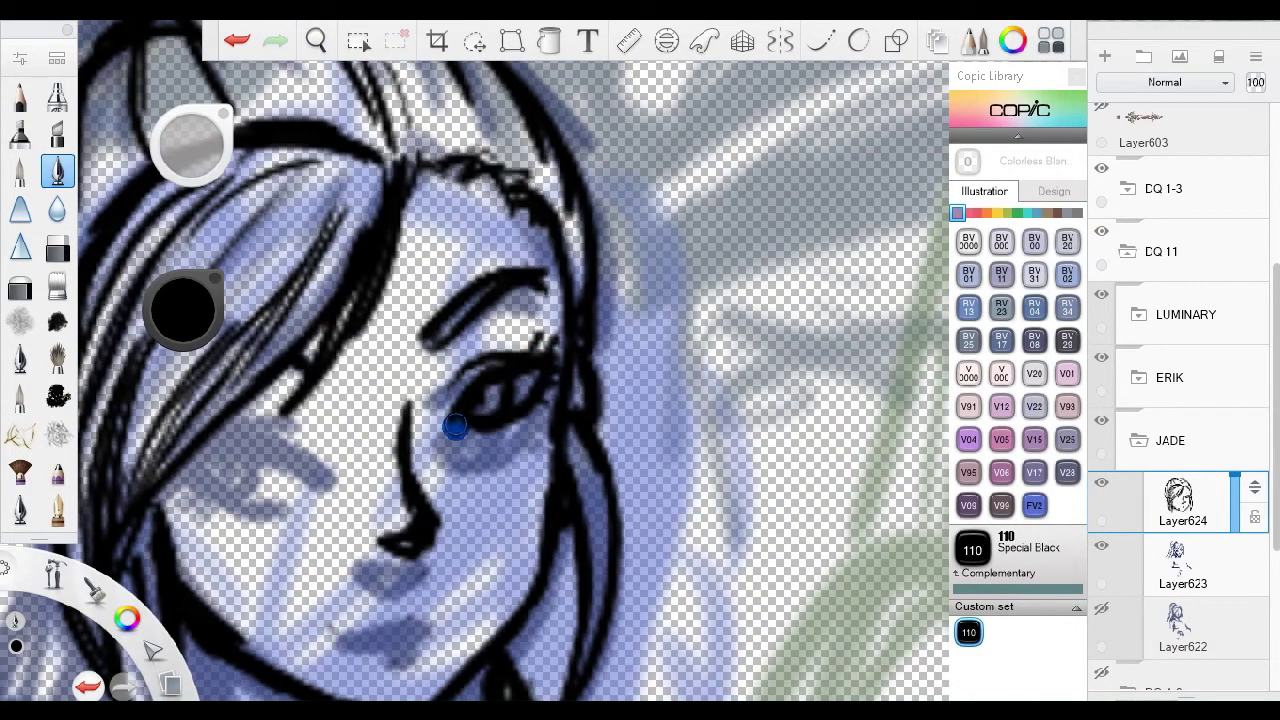
scroll(454, 397, "down", 2)
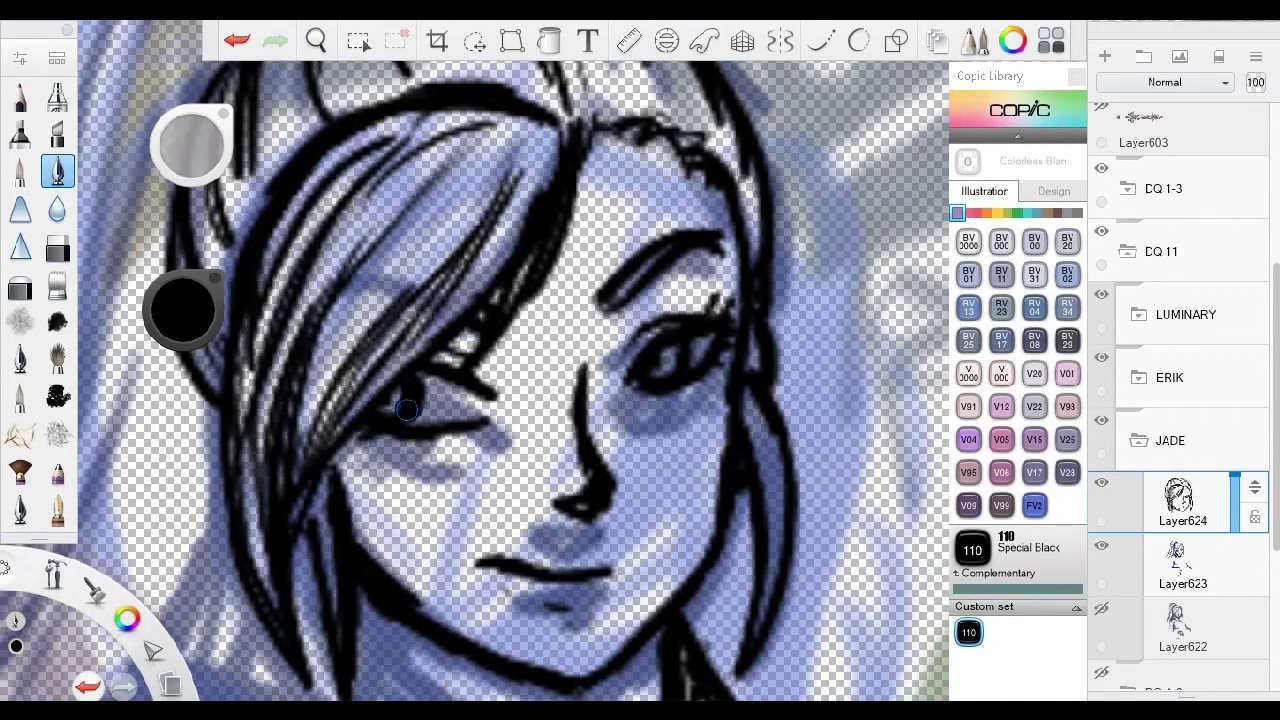
key("e")
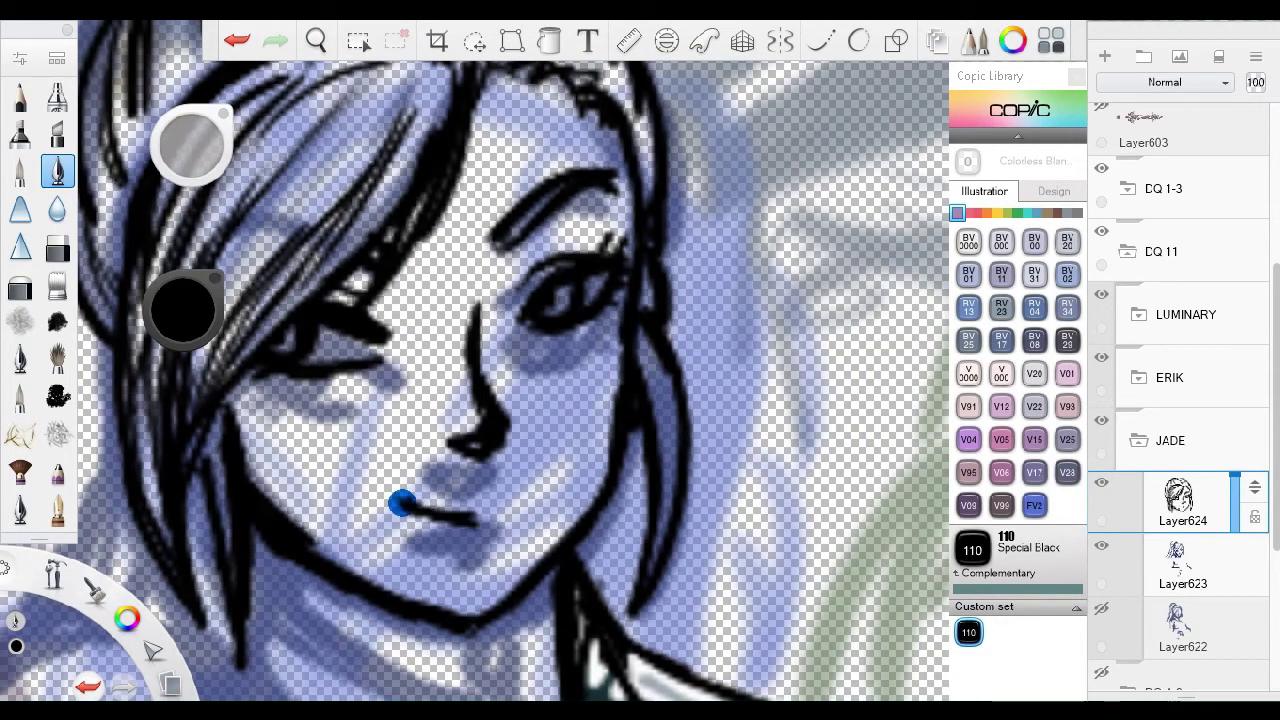
scroll(486, 530, "down", 3)
scroll(486, 543, "up", 2)
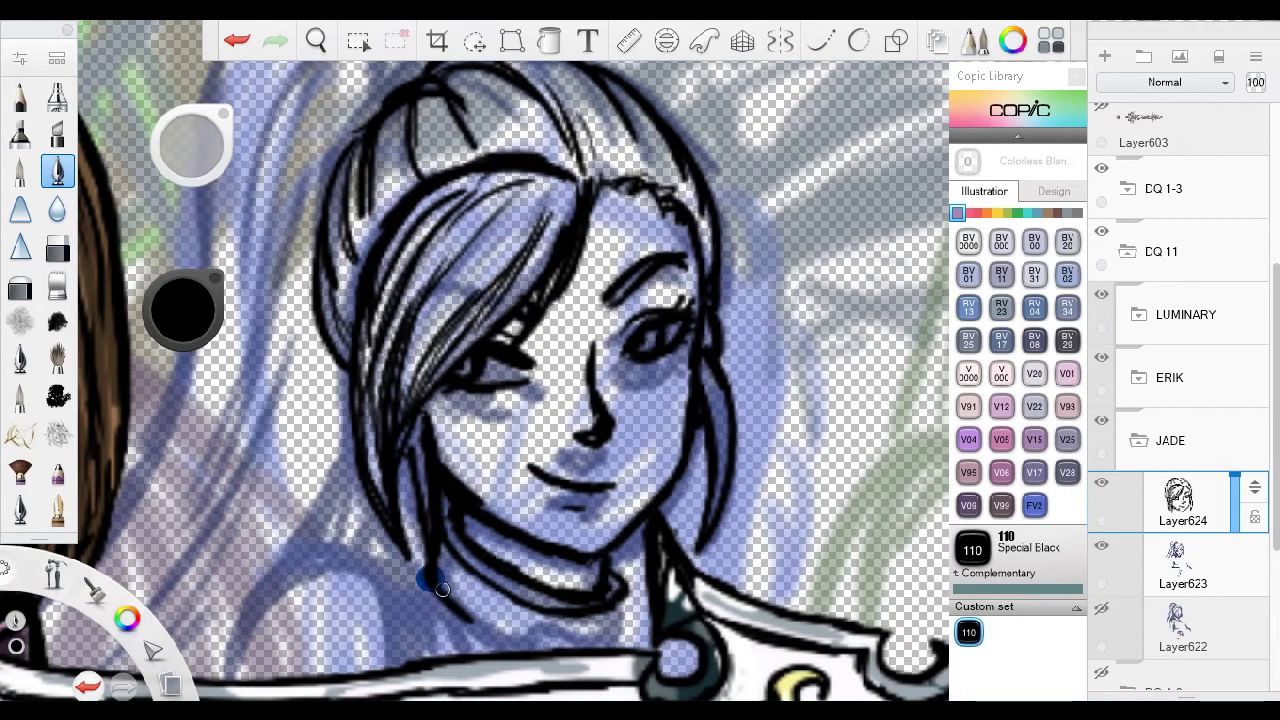
Ink Jade's shoulder above the sword and the torso lines in the gaps beneath it.
scroll(510, 345, "down", 5)
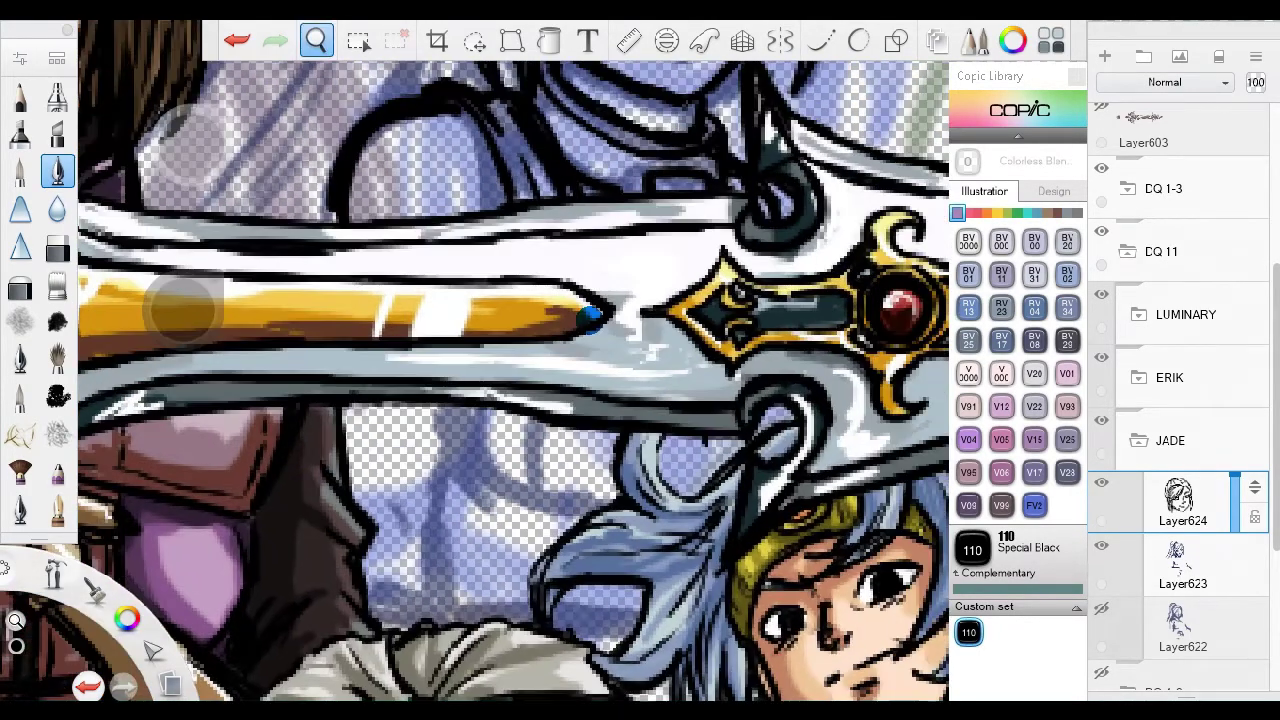
scroll(510, 345, "down", 3)
scroll(448, 451, "down", 5)
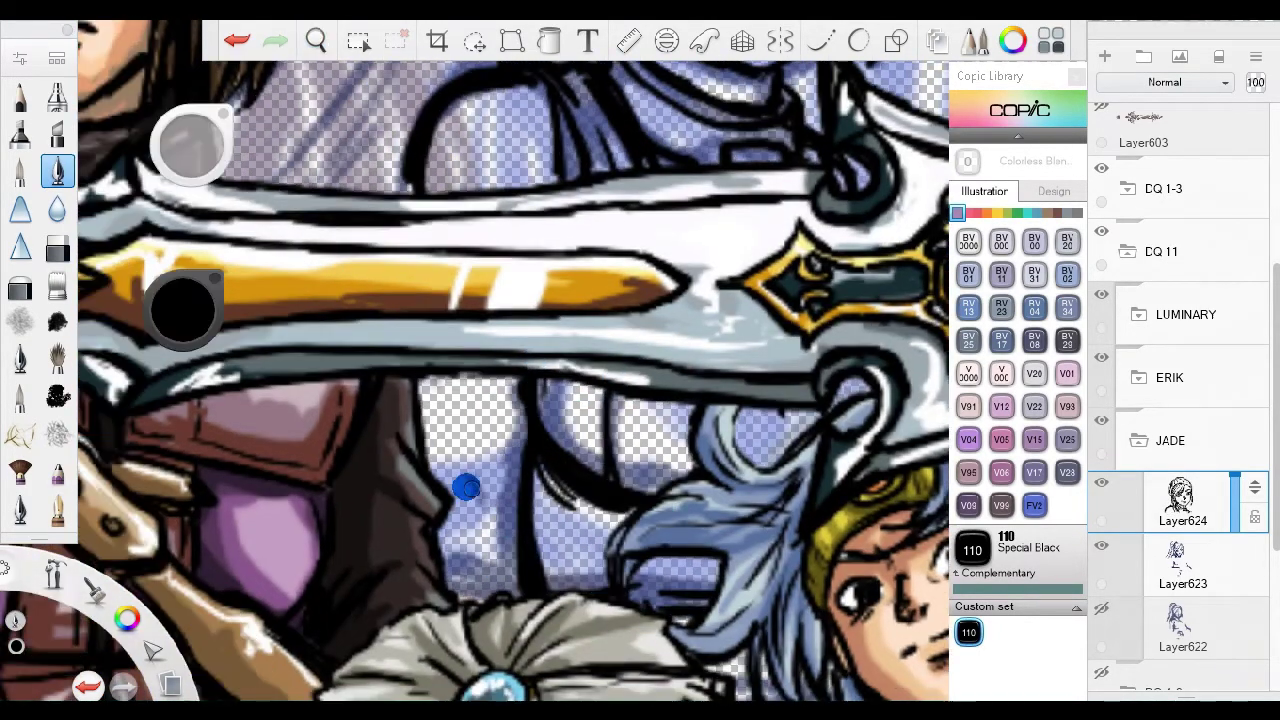
scroll(663, 385, "down", 8)
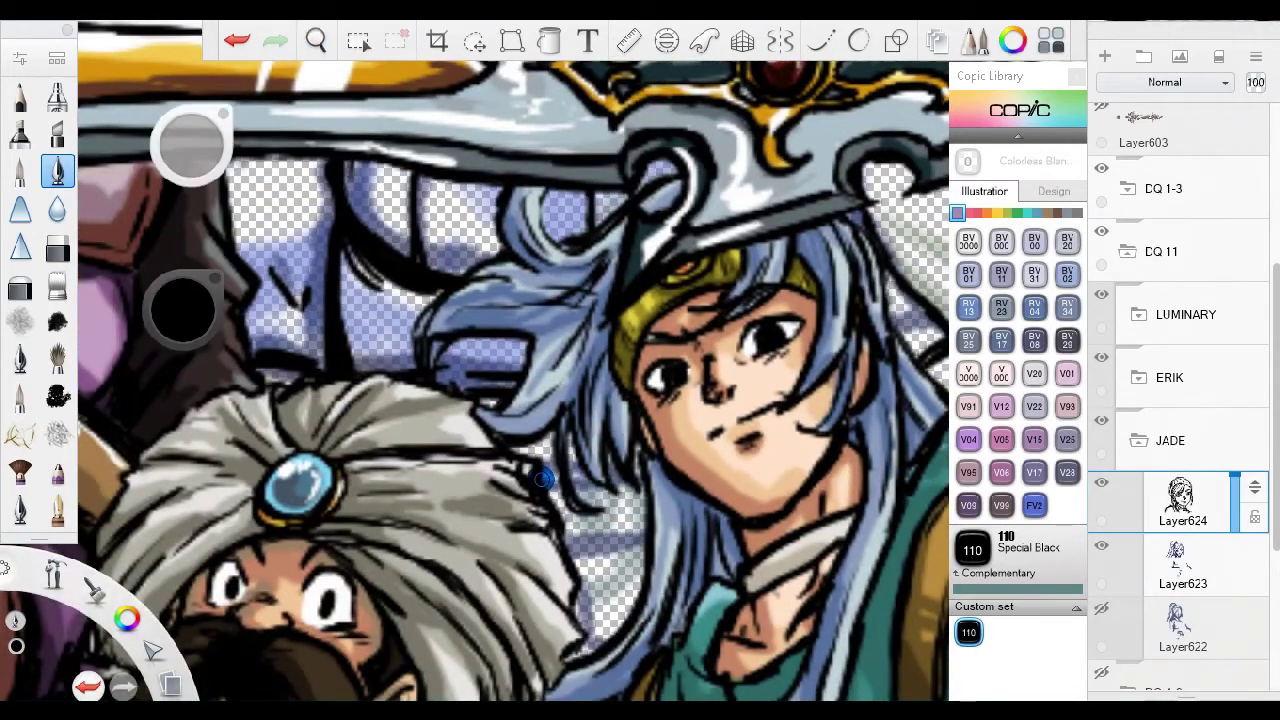
Redraw Jade's fully visible eye and ink her hair tie and long ponytail strands in black.
scroll(576, 440, "up", 5)
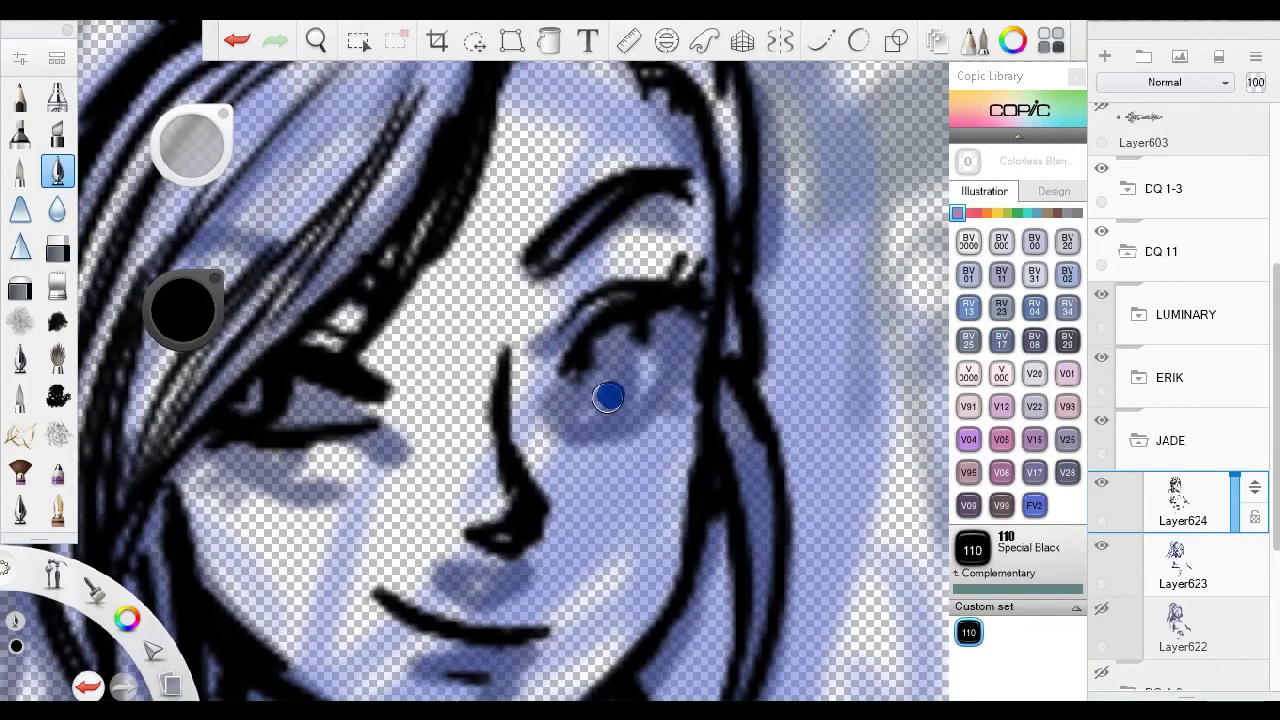
scroll(607, 345, "down", 3)
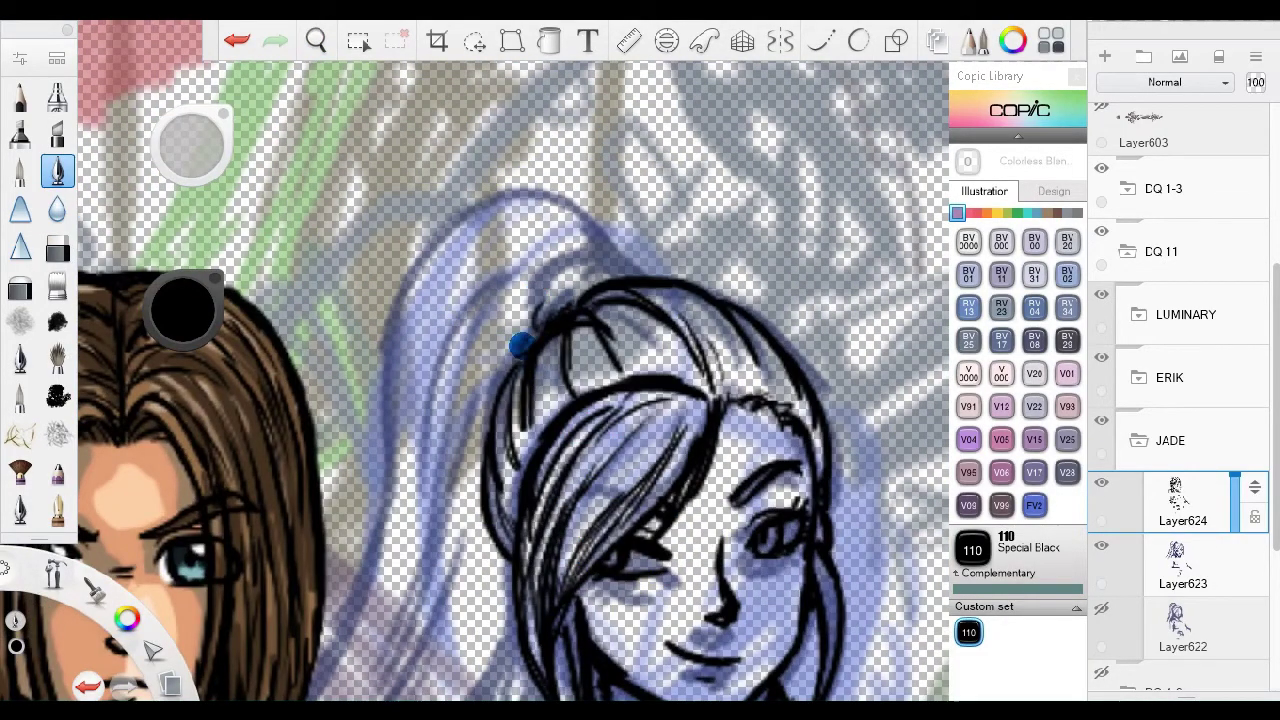
scroll(457, 186, "down", 2)
scroll(480, 243, "up", 3)
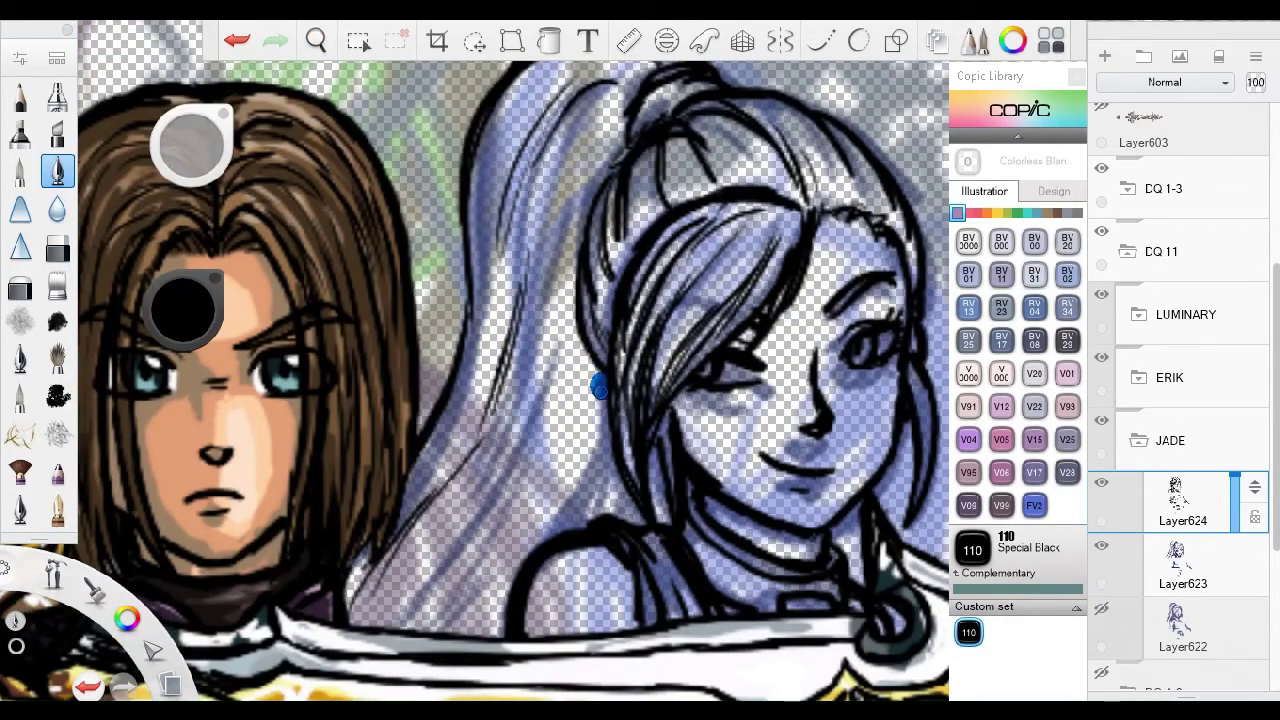
scroll(560, 370, "down", 2)
scroll(560, 370, "right", 2)
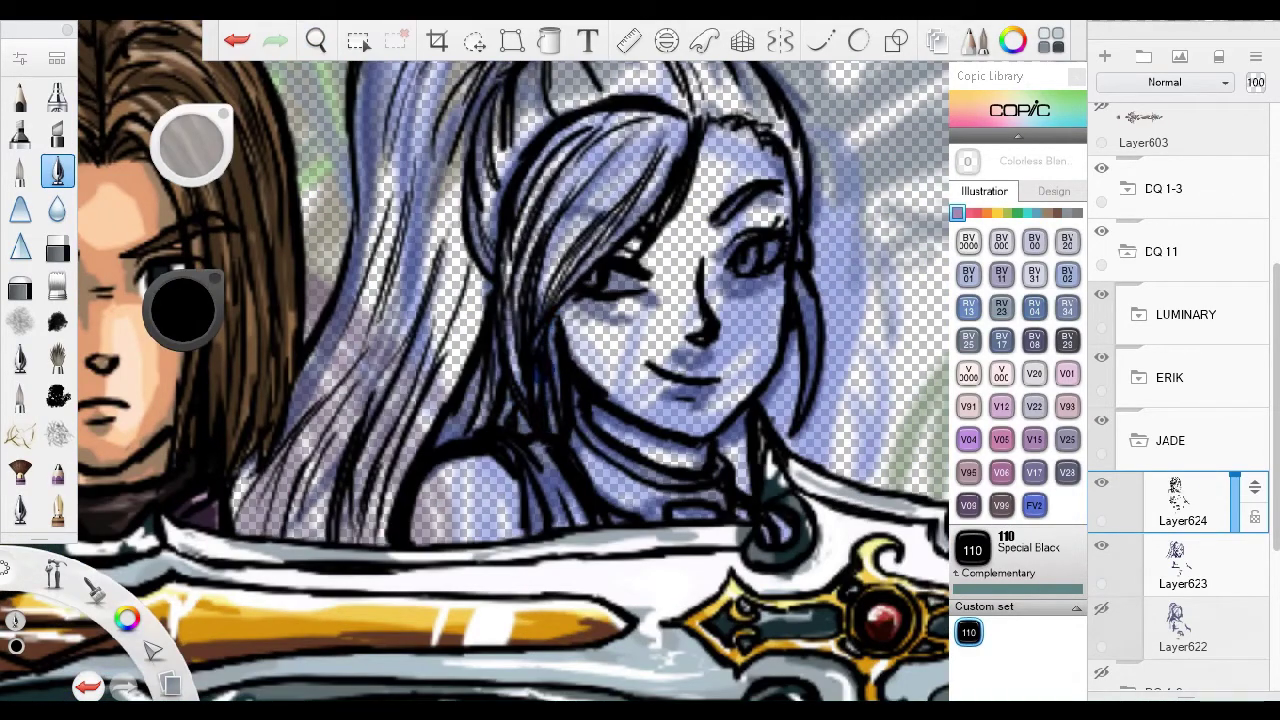
Check the line art against the DQ 4-6 group, hide that group and the blue sketch, and refine Jade's eyes.
scroll(541, 436, "down", 3)
scroll(1103, 531, "down", 2)
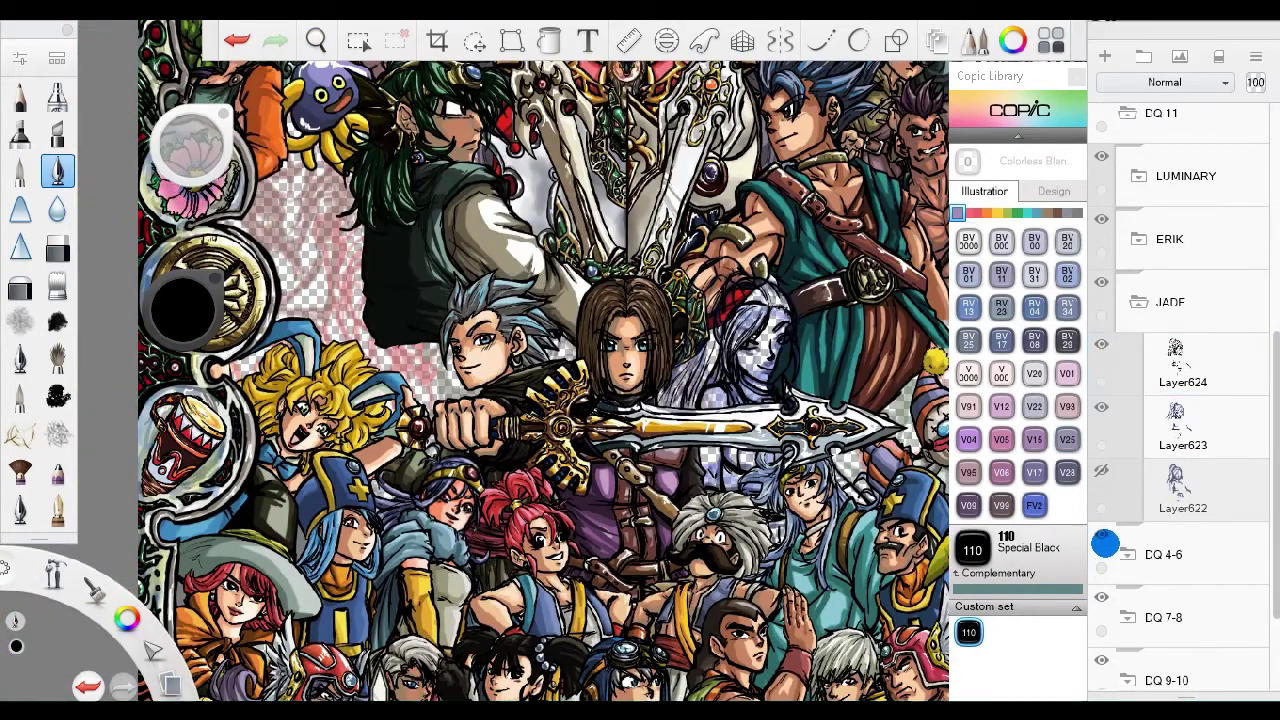
left_click(1103, 531)
scroll(740, 330, "up", 5)
left_click(1183, 362)
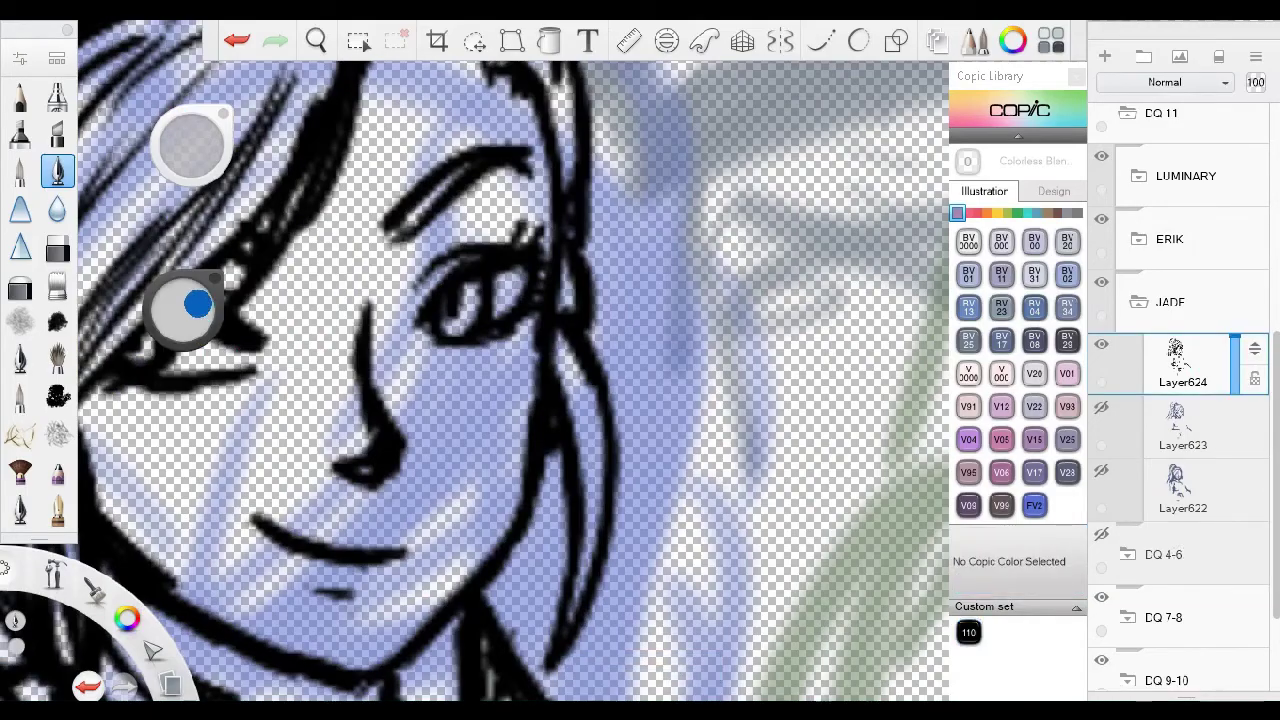
left_click_drag(455, 308, 676, 318)
scroll(679, 338, "down", 4)
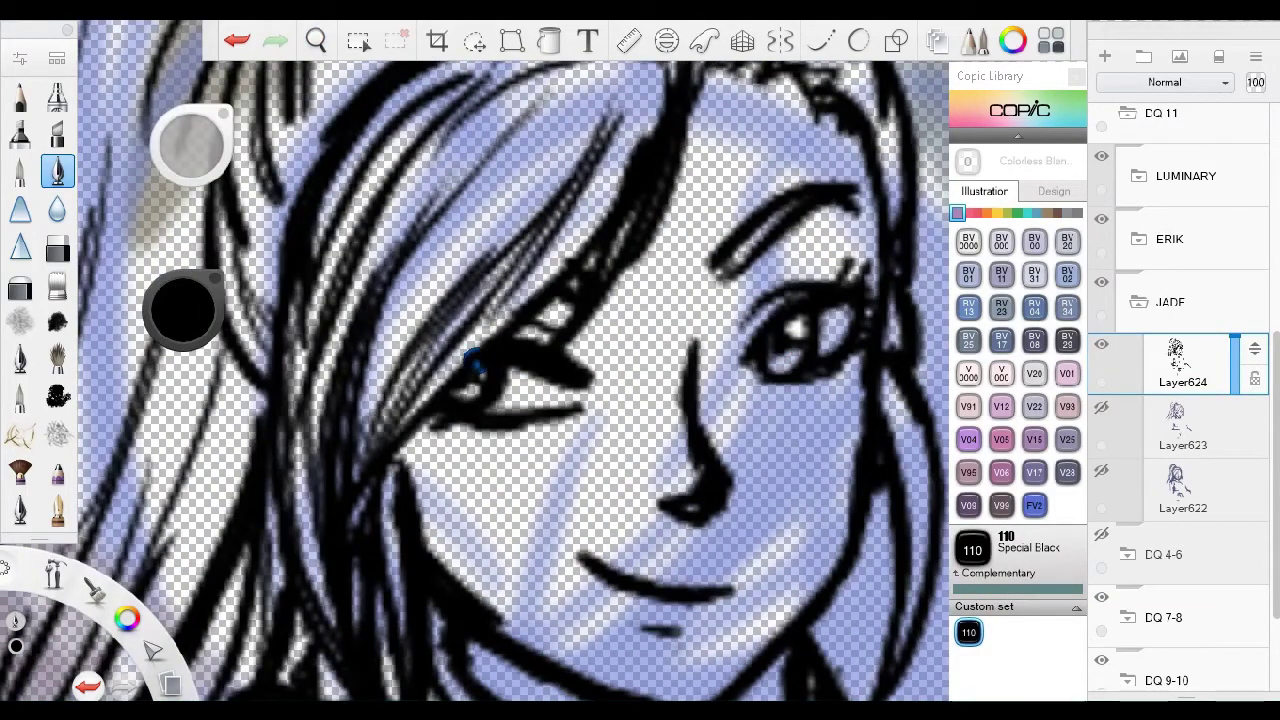
Add a layer beneath the line art and fill Jade's collar, top and glove with light green.
left_click(1183, 425)
left_click(1110, 53)
left_click(57, 510)
scroll(500, 380, "up", 2)
left_click_drag(408, 395, 452, 518)
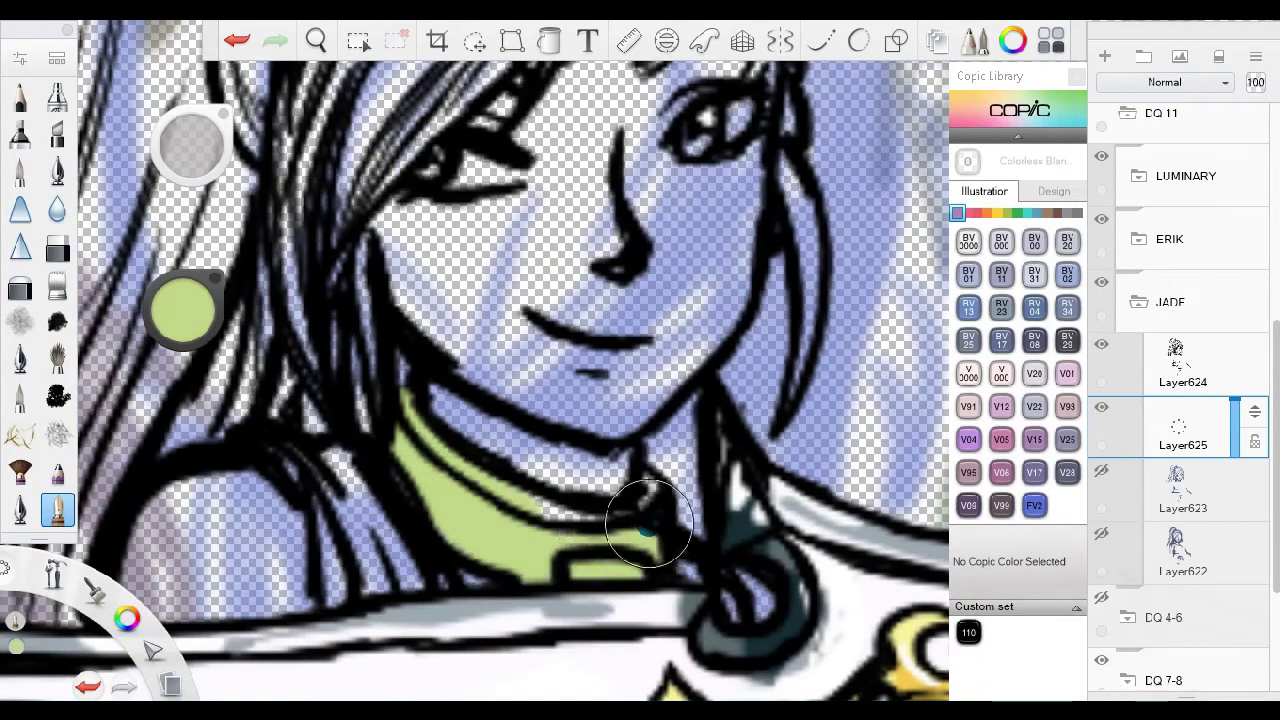
scroll(500, 380, "down", 2)
scroll(426, 320, "down", 5)
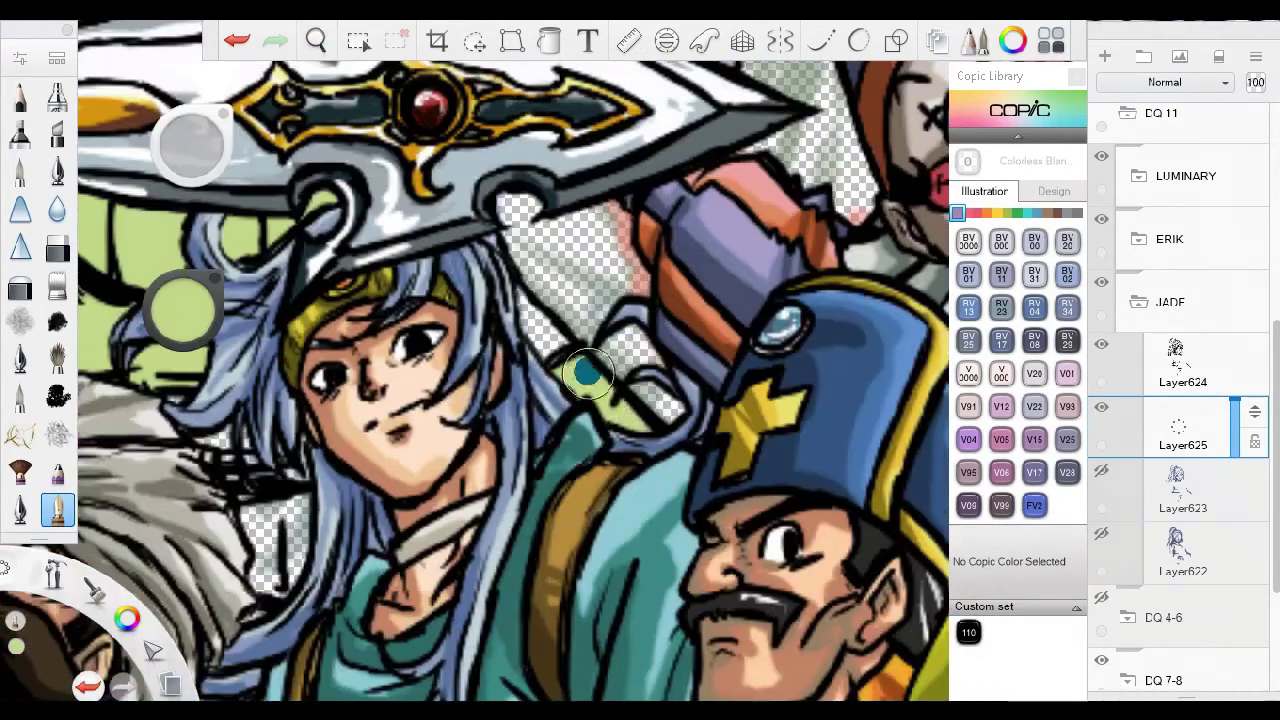
Clean up the green fill, lock the layer's transparency and shade the collar, top and glove with olive tones.
scroll(500, 380, "up", 3)
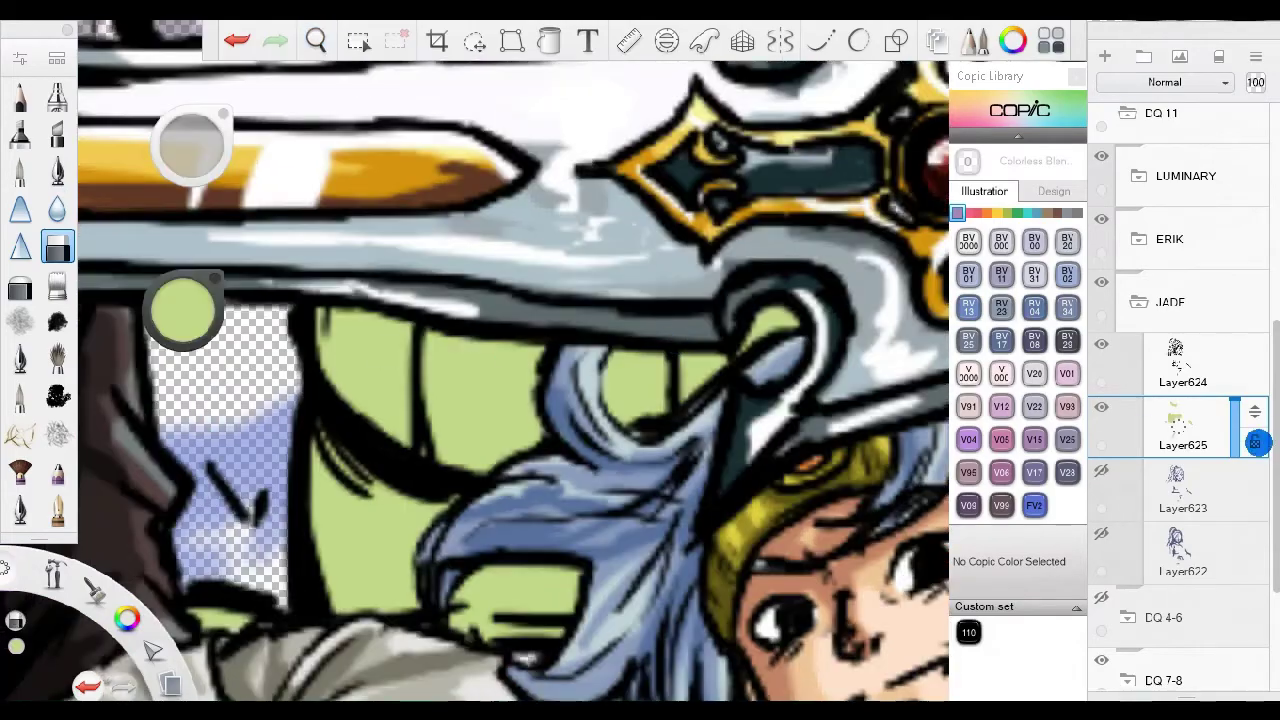
scroll(430, 317, "up", 8)
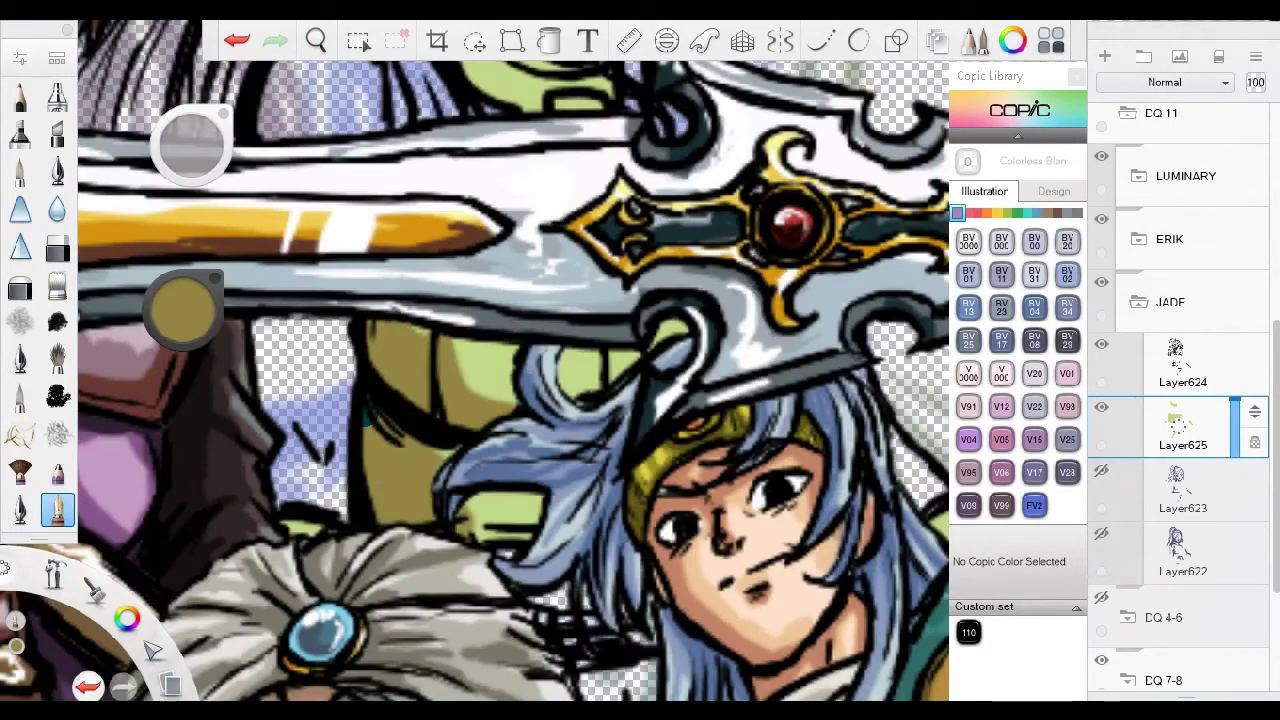
scroll(475, 360, "down", 2)
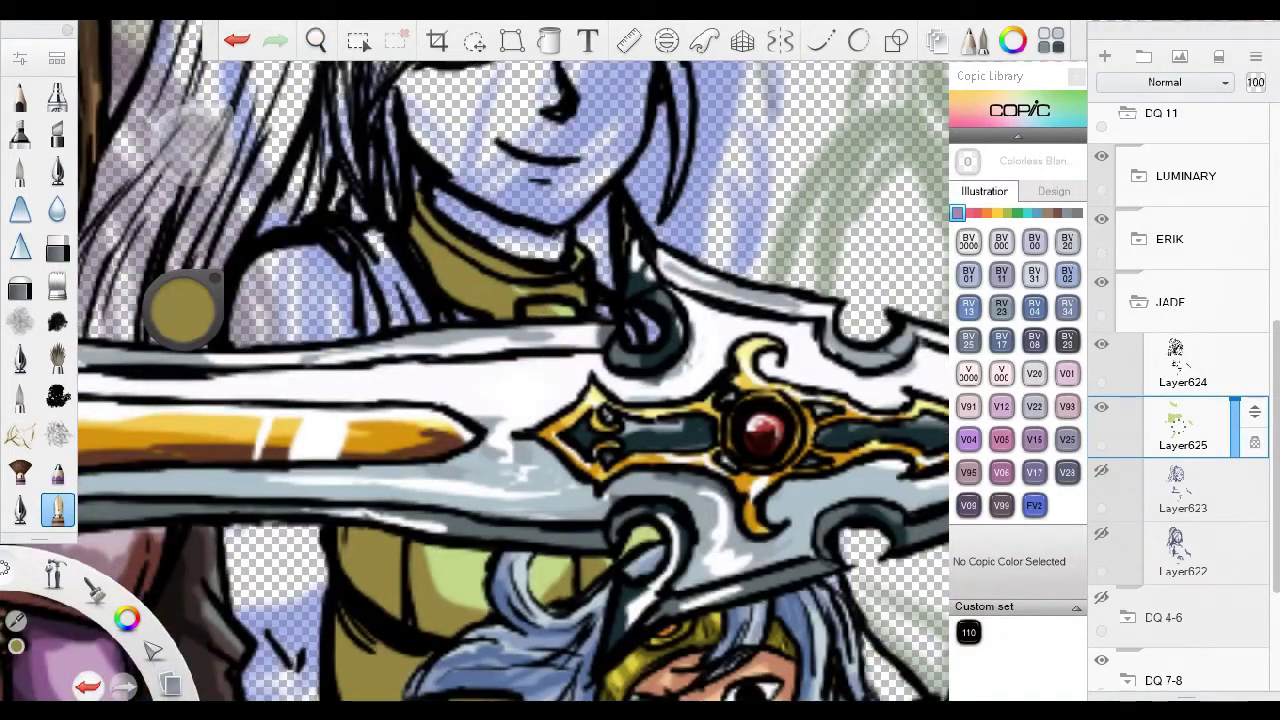
scroll(457, 268, "down", 5)
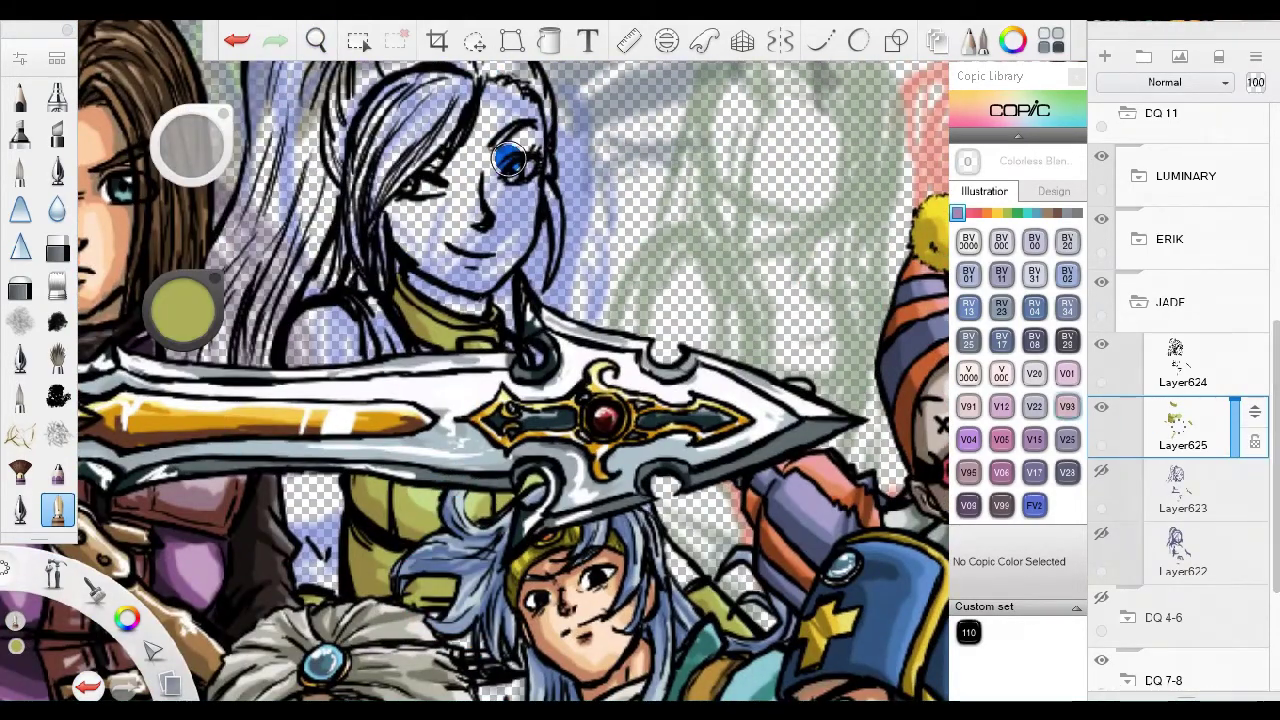
Colour Jade's hair tie red and shade it with a darker red.
scroll(508, 157, "up", 6)
mouse_move(380, 440)
left_mouse_down()
mouse_move(465, 361)
mouse_move(543, 318)
left_mouse_up()
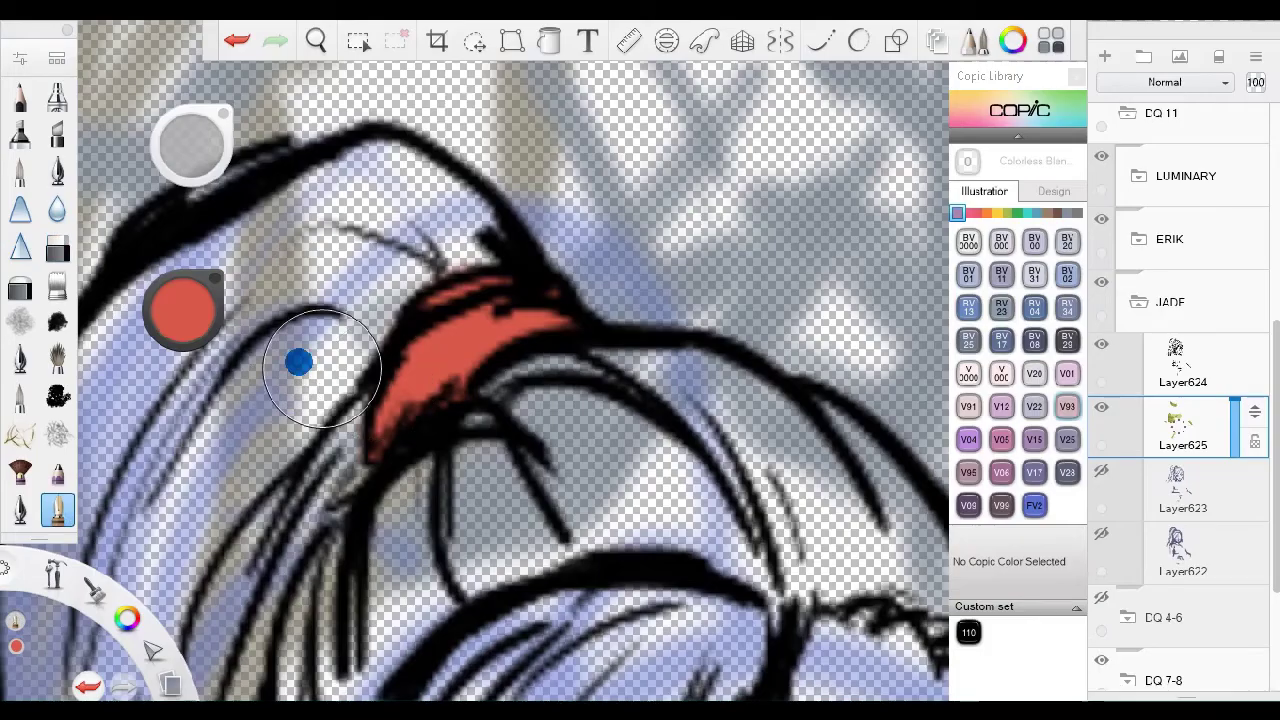
left_click_drag(182, 310, 182, 330)
mouse_move(400, 420)
left_mouse_down()
mouse_move(451, 328)
mouse_move(385, 425)
left_mouse_up()
scroll(646, 451, "down", 5)
Paint Jade's irises muted purple and fill the whites of both eyes with white.
scroll(543, 191, "up", 6)
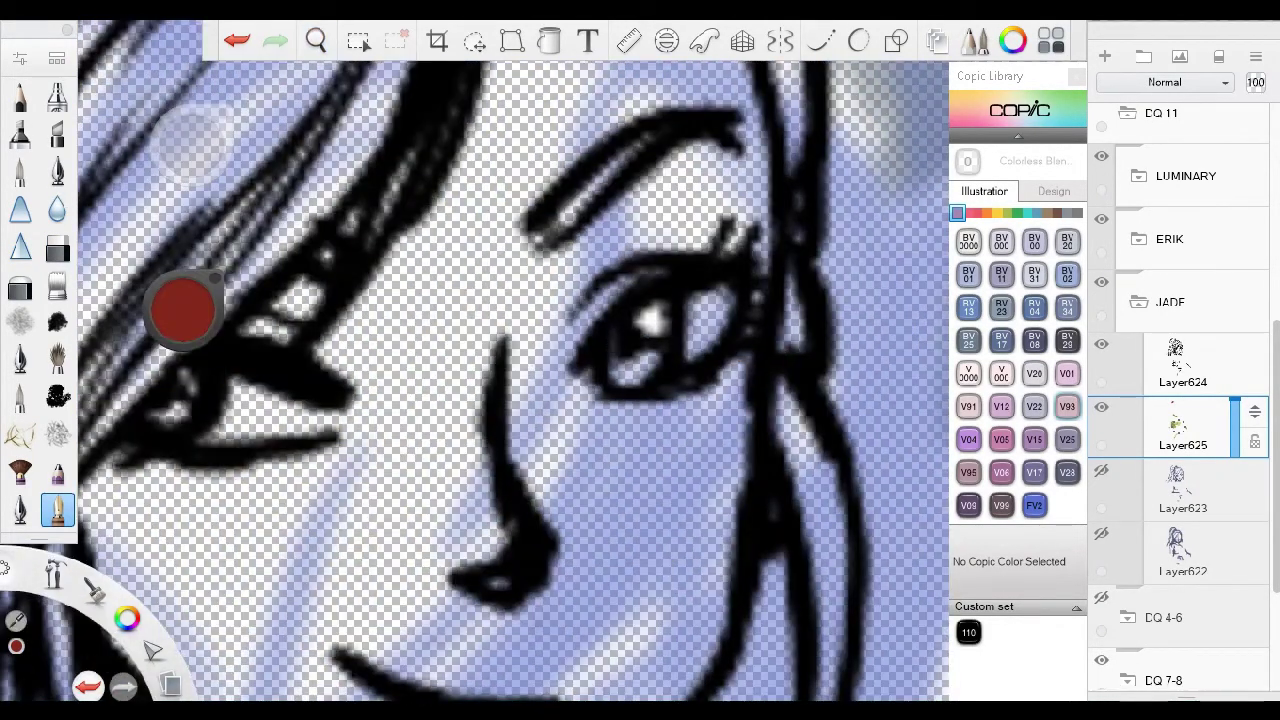
left_click_drag(185, 310, 193, 274)
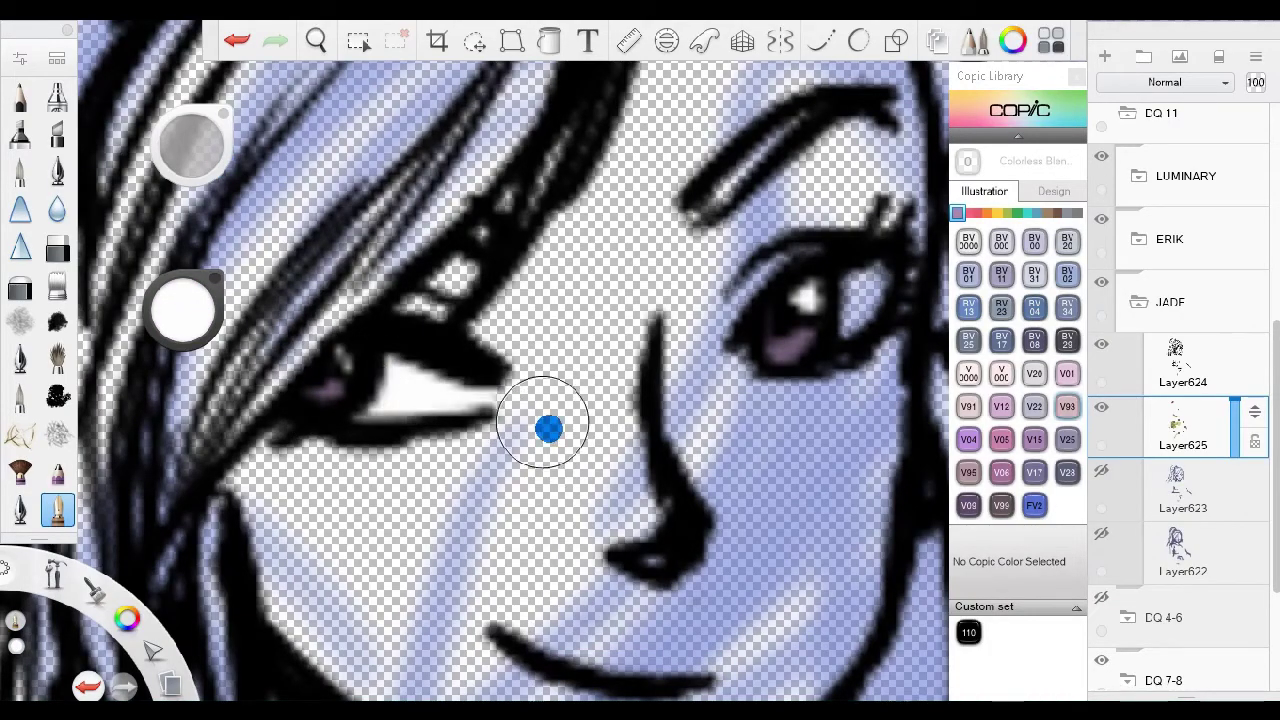
scroll(499, 400, "right", 5)
scroll(524, 325, "down", 6)
scroll(561, 439, "up", 1)
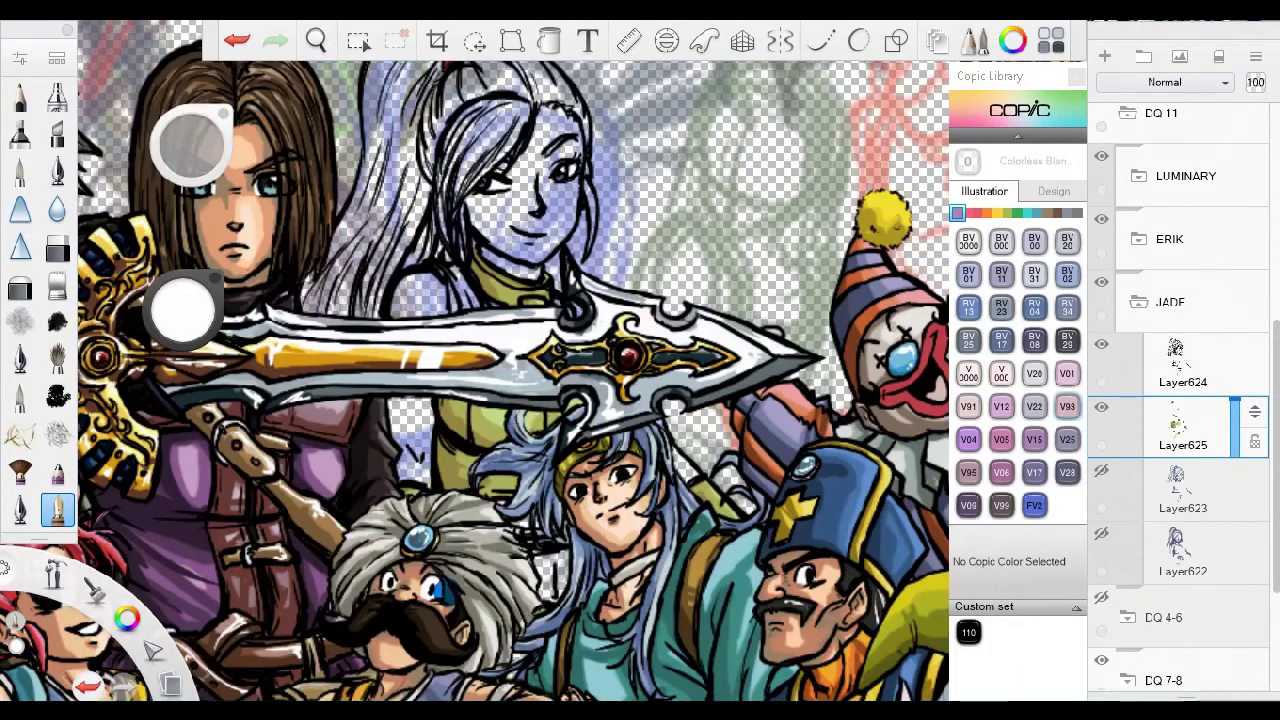
Add a layer beneath the green colour layer and redraw Jade's mouth in Copic 110 Special Black on the line art layer.
key("ctrl+l")
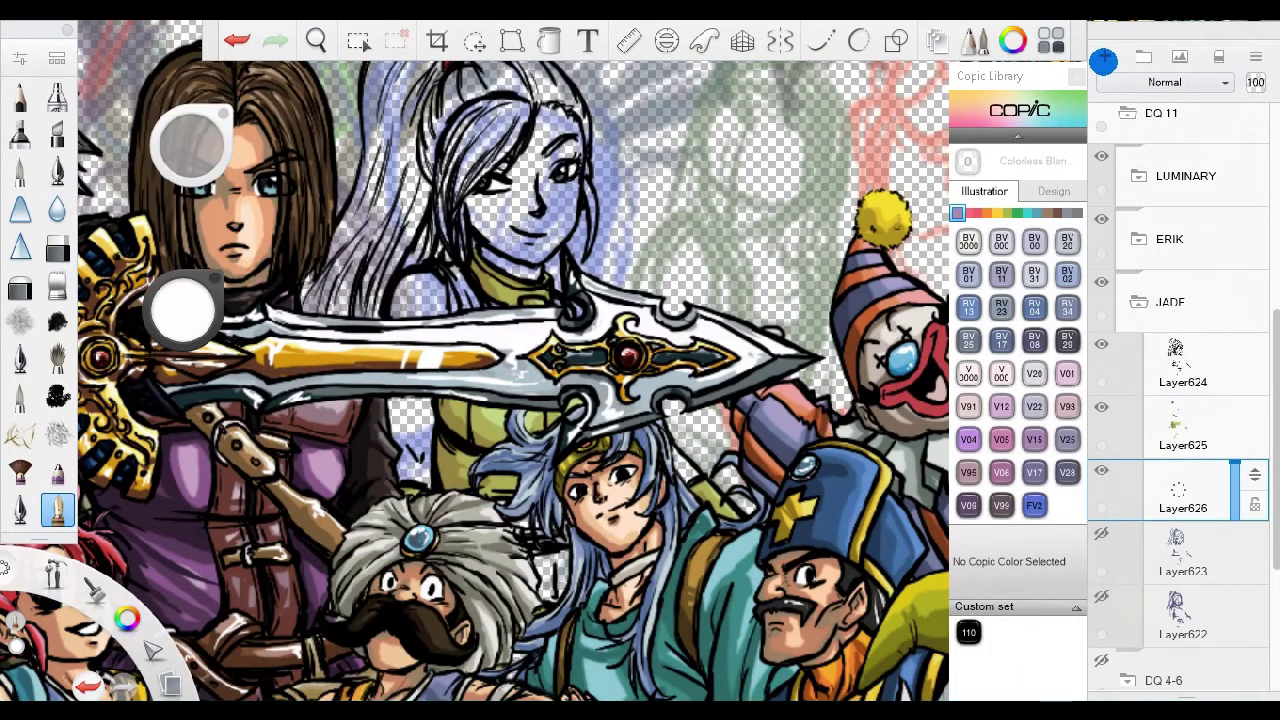
left_click(1176, 362)
scroll(329, 177, "up", 5)
left_click(968, 632)
left_click(57, 170)
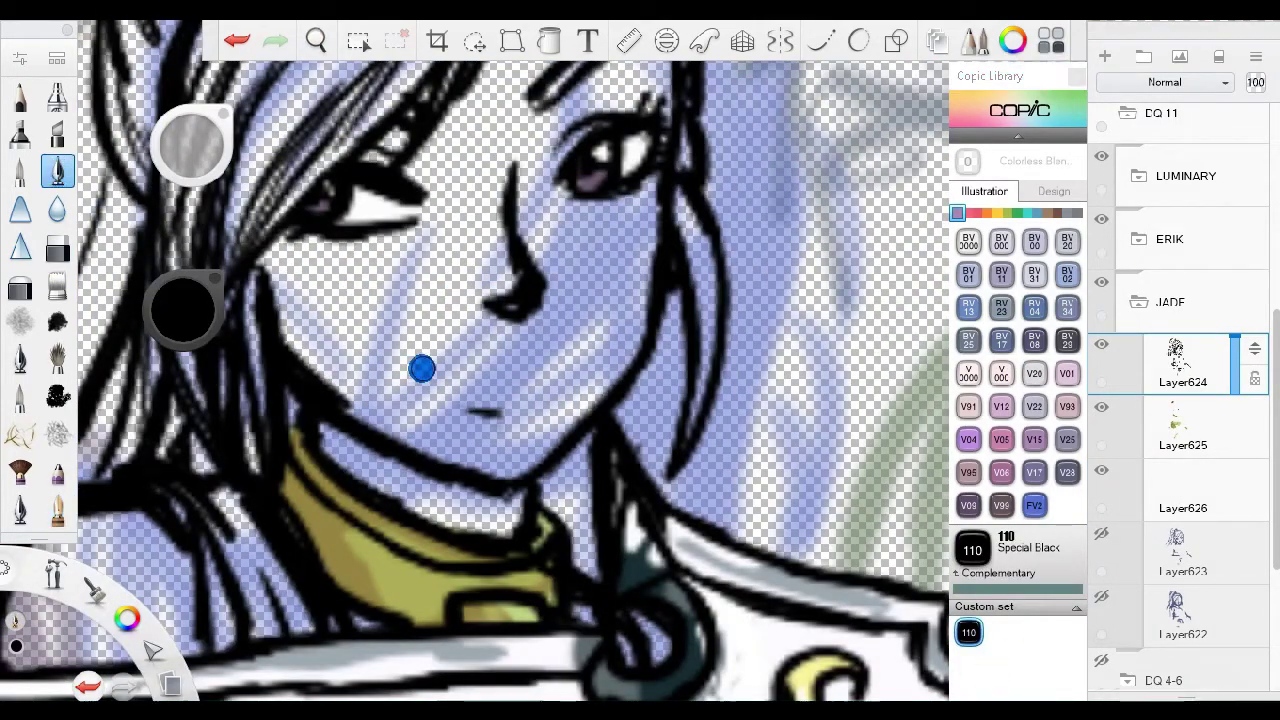
scroll(228, 288, "up", 2)
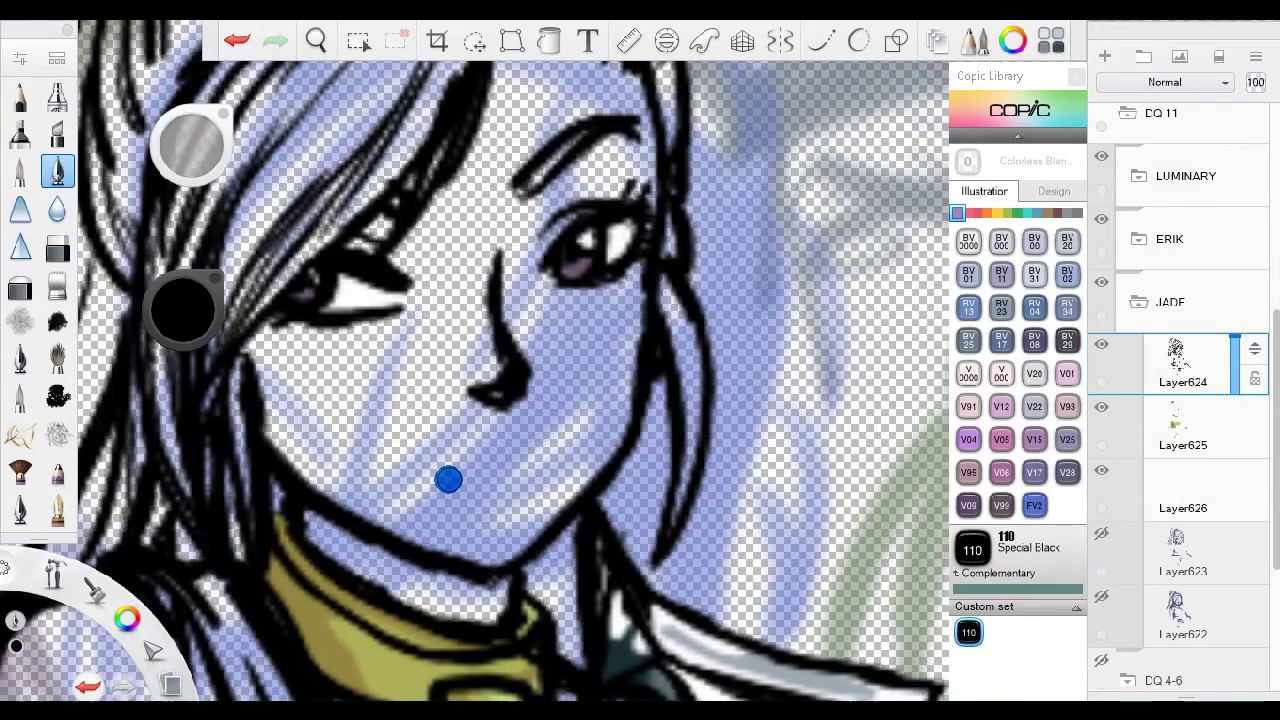
scroll(457, 316, "down", 5)
On the new empty layer beneath the green one, fill Jade's shoulder straps with dark grey.
left_click(1180, 490)
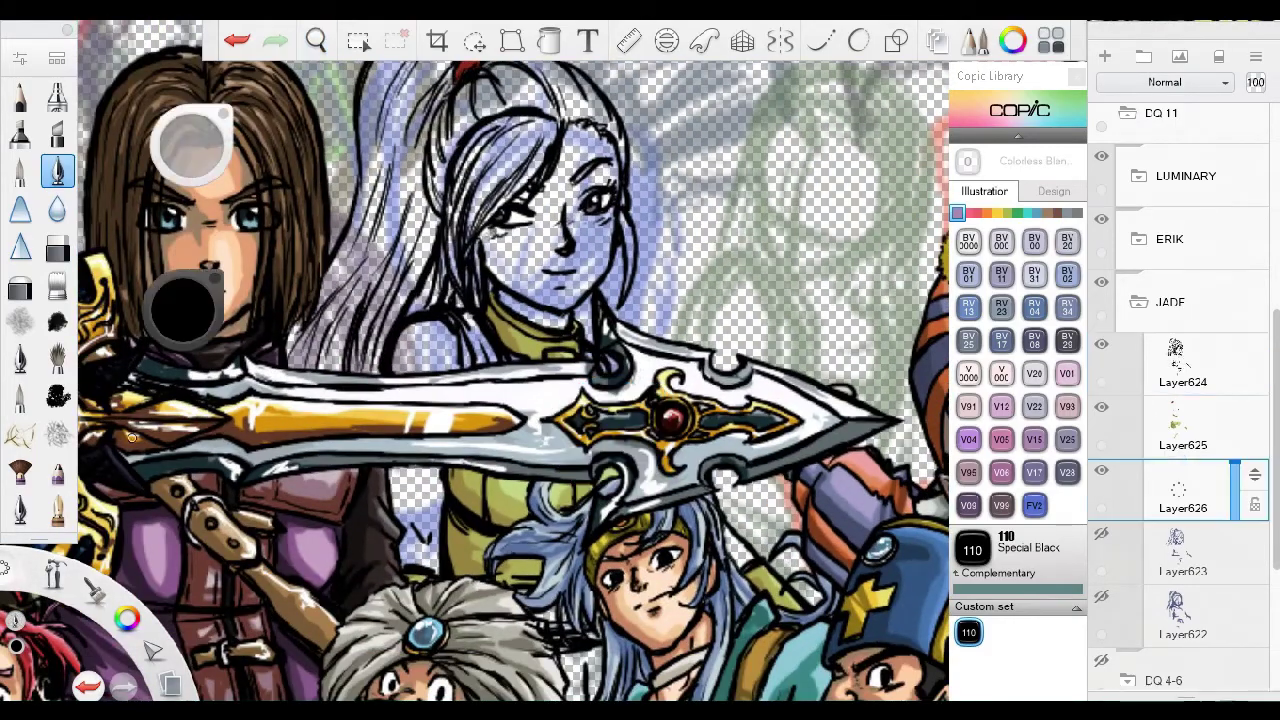
left_click(57, 510)
scroll(437, 338, "up", 5)
left_click_drag(437, 338, 380, 420)
scroll(457, 386, "down", 3)
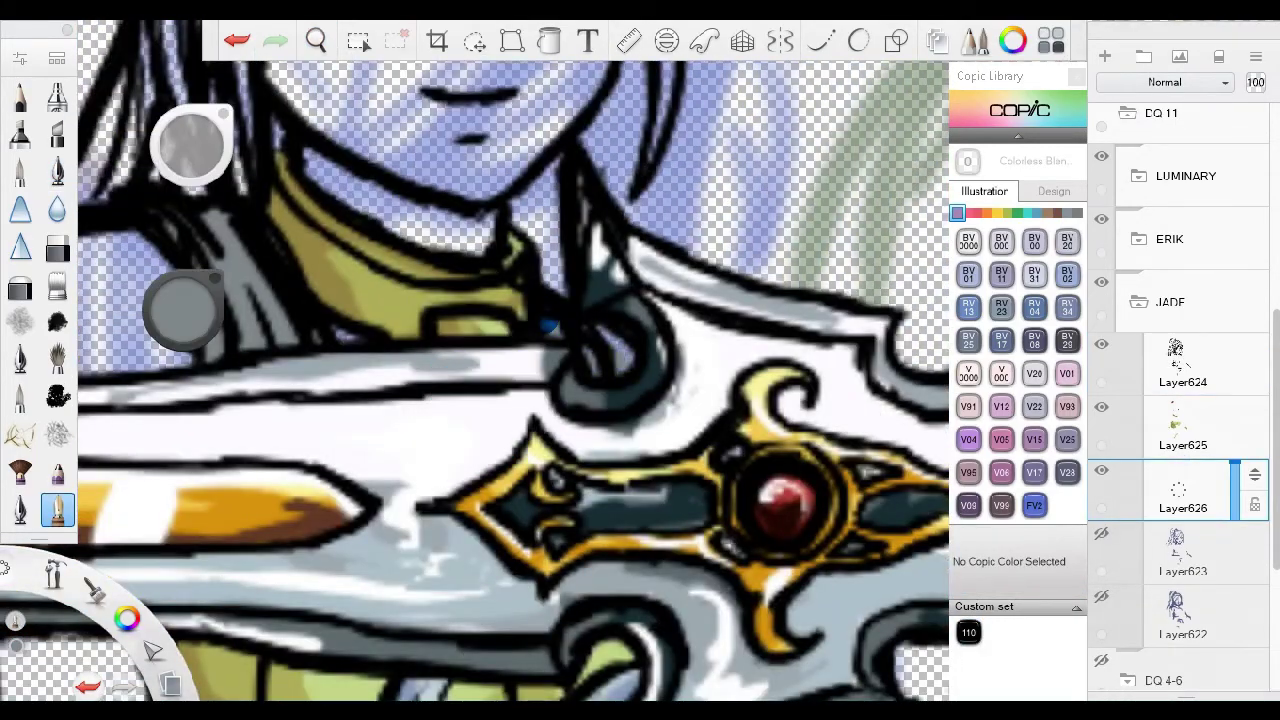
scroll(551, 373, "up", 4)
scroll(551, 373, "up", 3)
scroll(331, 336, "down", 2)
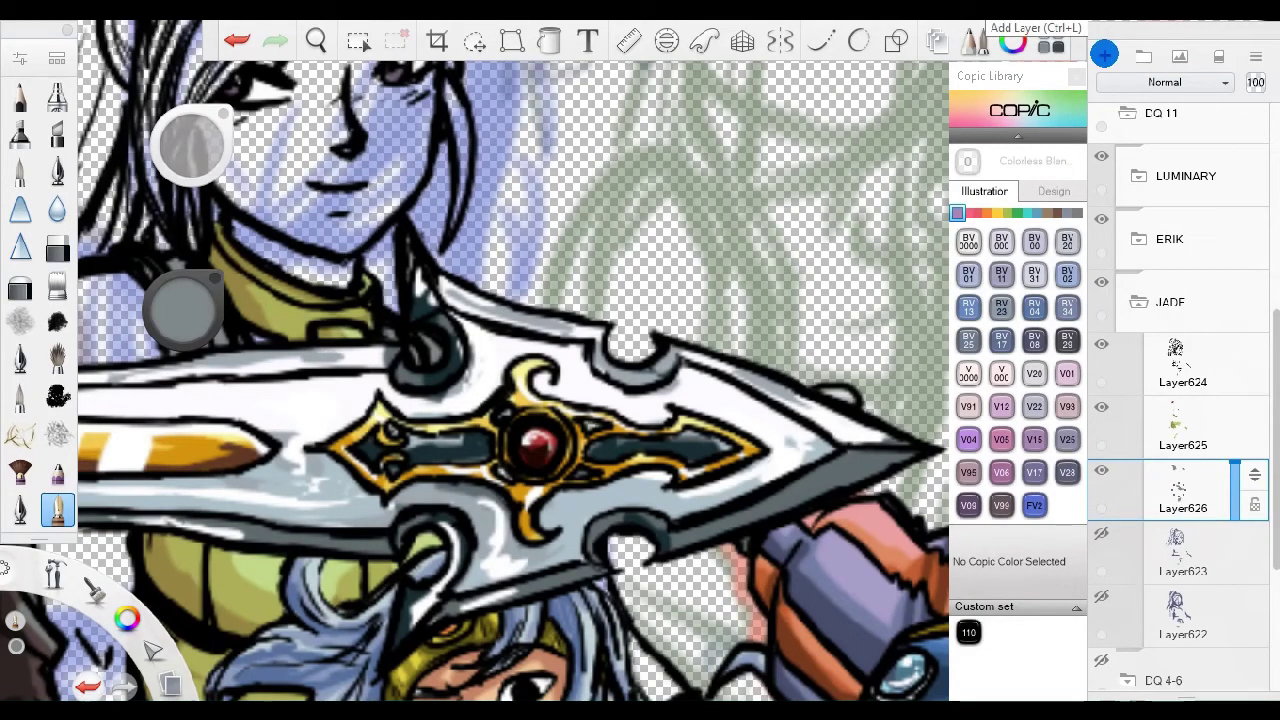
Lock the strap layer's transparency and shade Jade's shoulder straps with dark brown.
left_click_drag(471, 457, 621, 514)
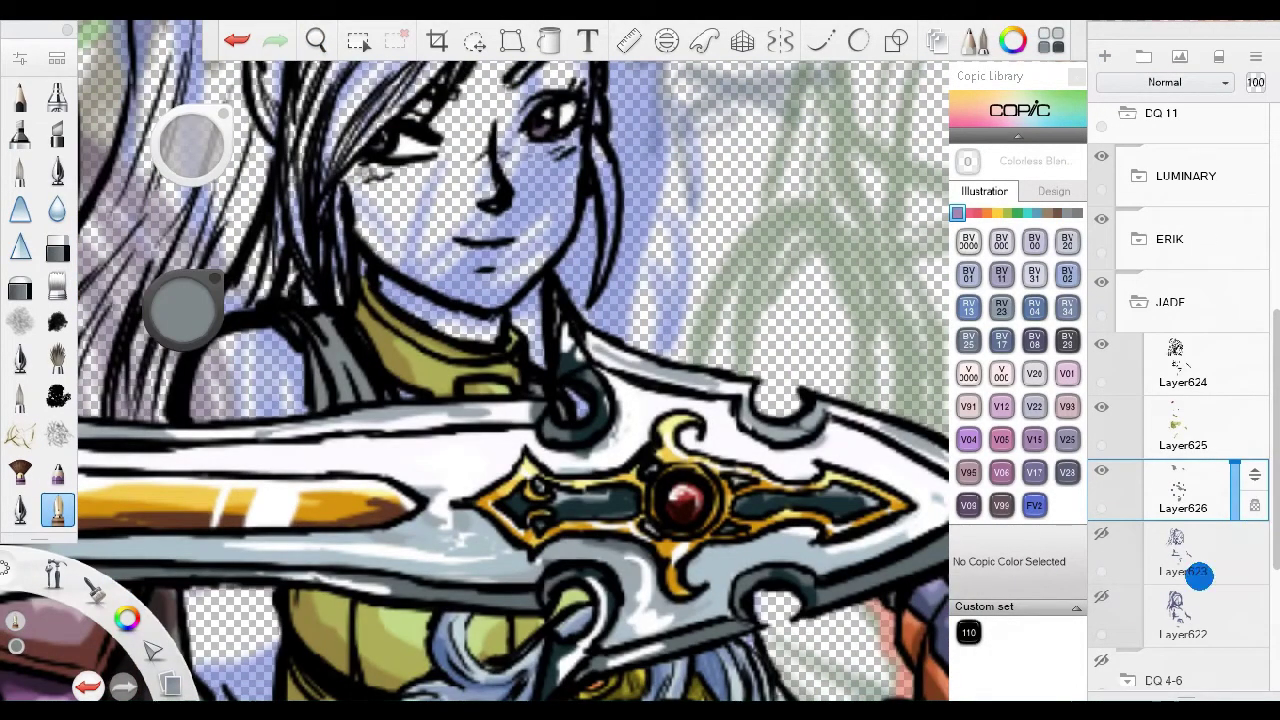
scroll(480, 380, "down", 1)
left_click_drag(443, 250, 443, 386)
scroll(443, 386, "up", 3)
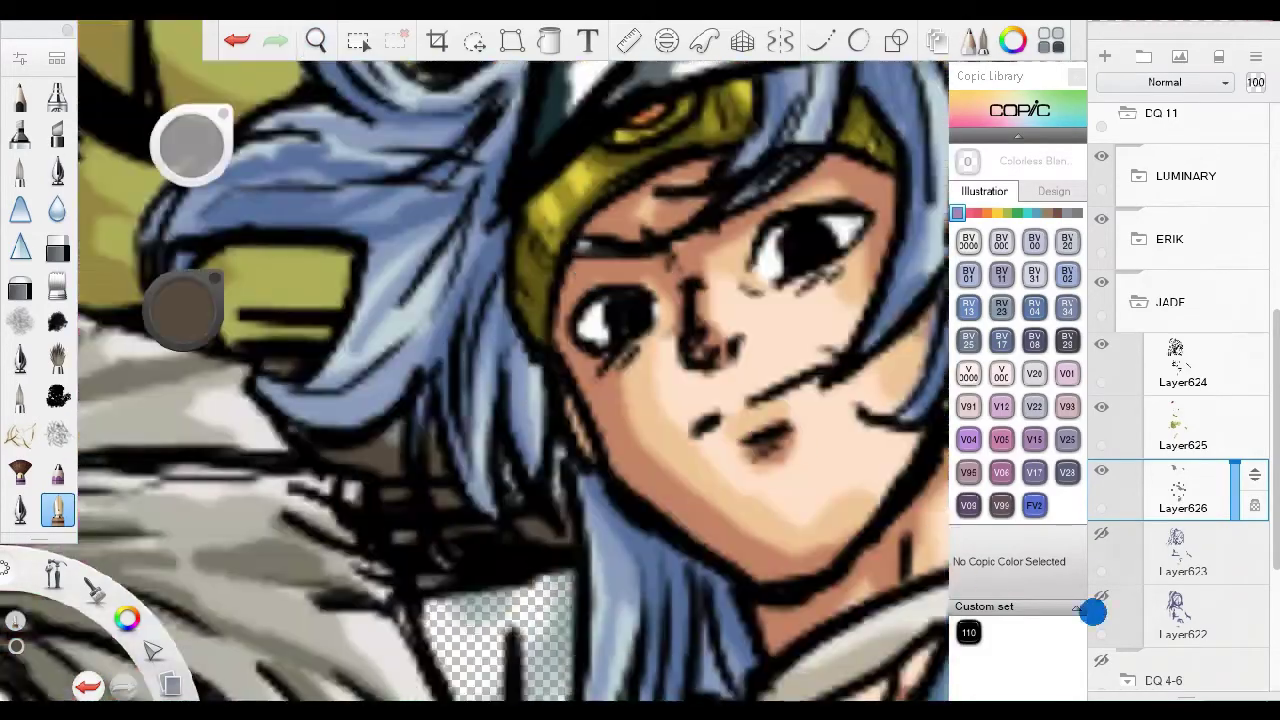
scroll(543, 500, "down", 5)
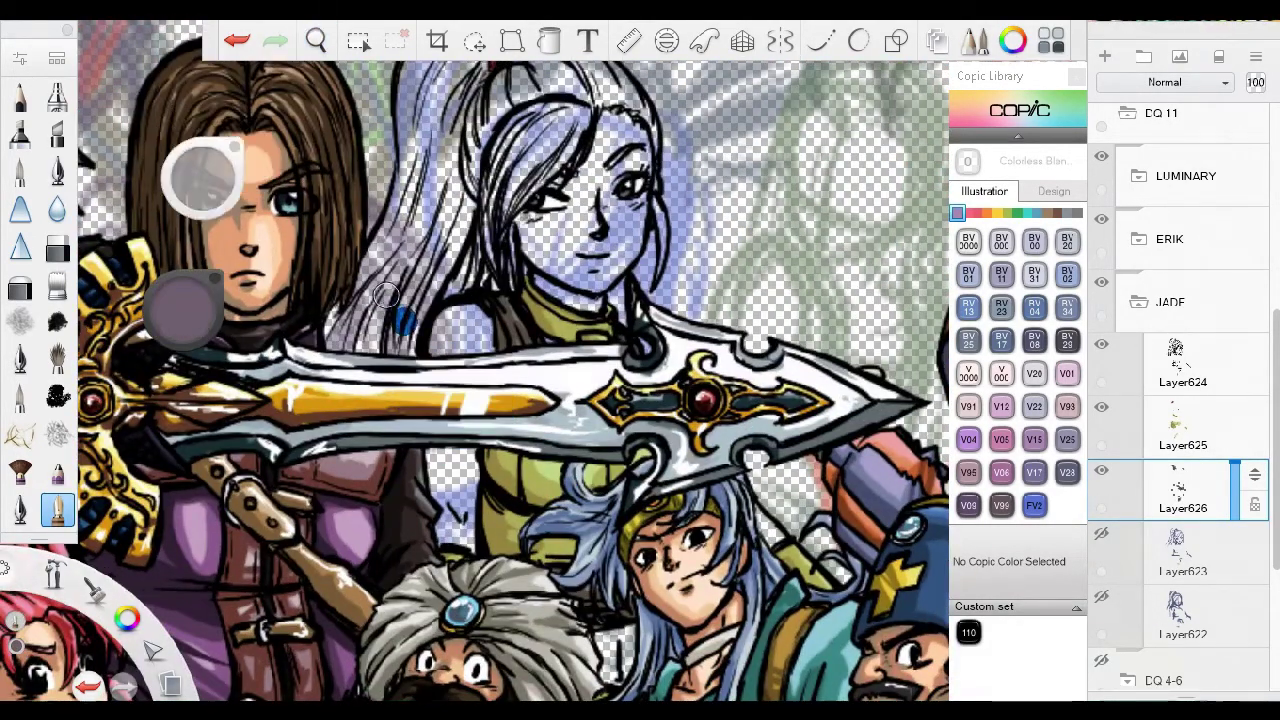
Fill Jade's ponytail, fringe and remaining hair with a flat dusky purple.
scroll(290, 60, "up", 2)
left_click_drag(580, 150, 429, 371)
left_click_drag(510, 200, 433, 378)
scroll(606, 143, "up", 2)
scroll(491, 166, "up", 3)
left_click(57, 510)
scroll(400, 450, "down", 5)
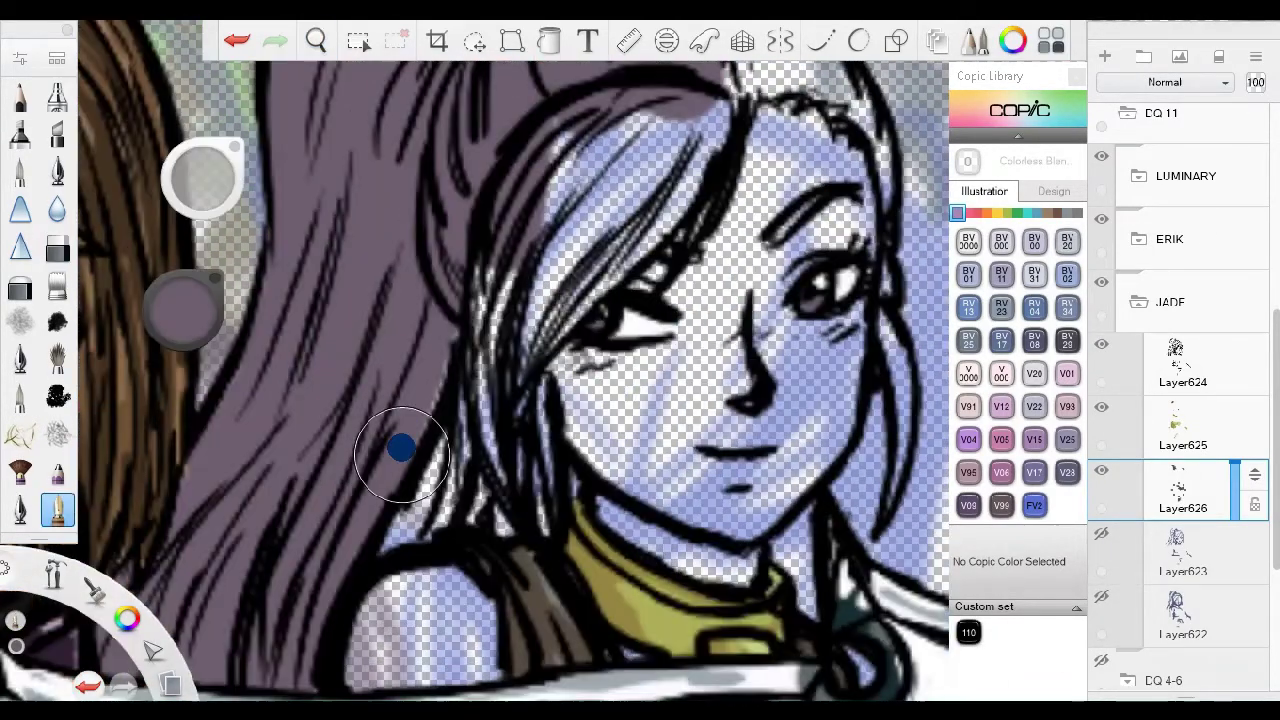
left_click_drag(690, 110, 455, 375)
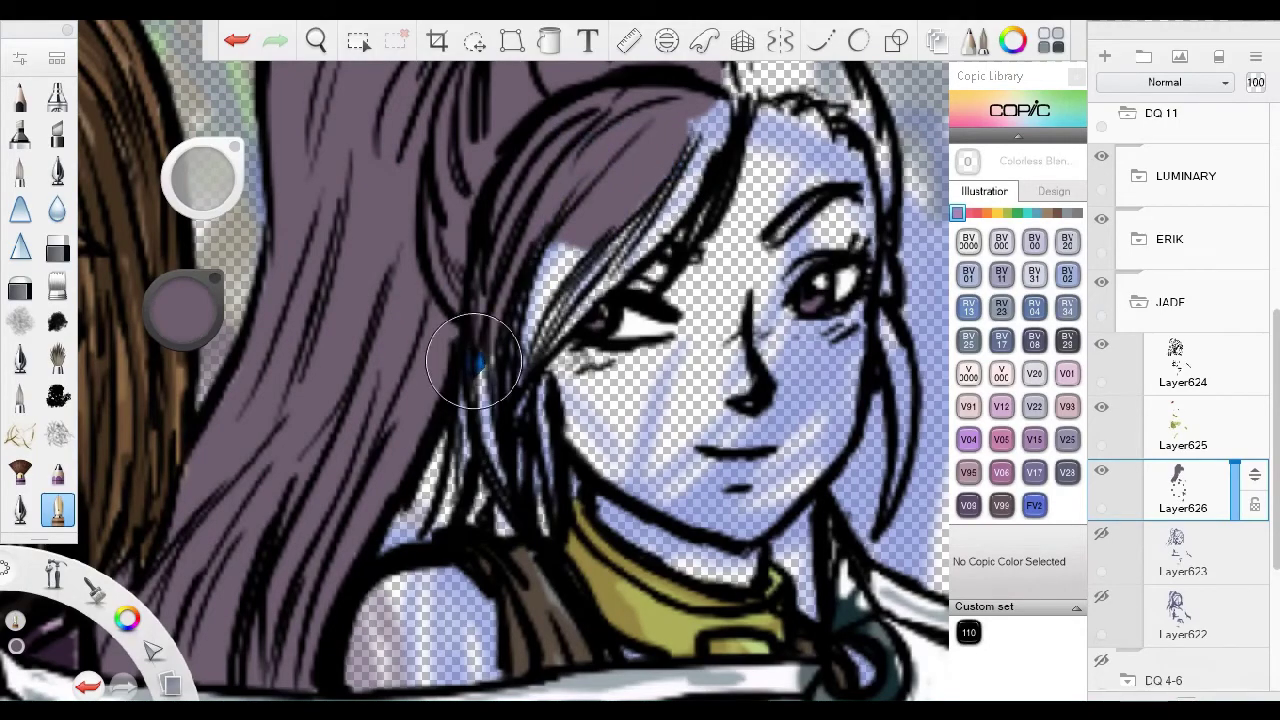
mouse_move(493, 450)
left_mouse_down()
mouse_move(546, 466)
mouse_move(525, 350)
mouse_move(674, 172)
left_mouse_up()
scroll(643, 357, "right", 5)
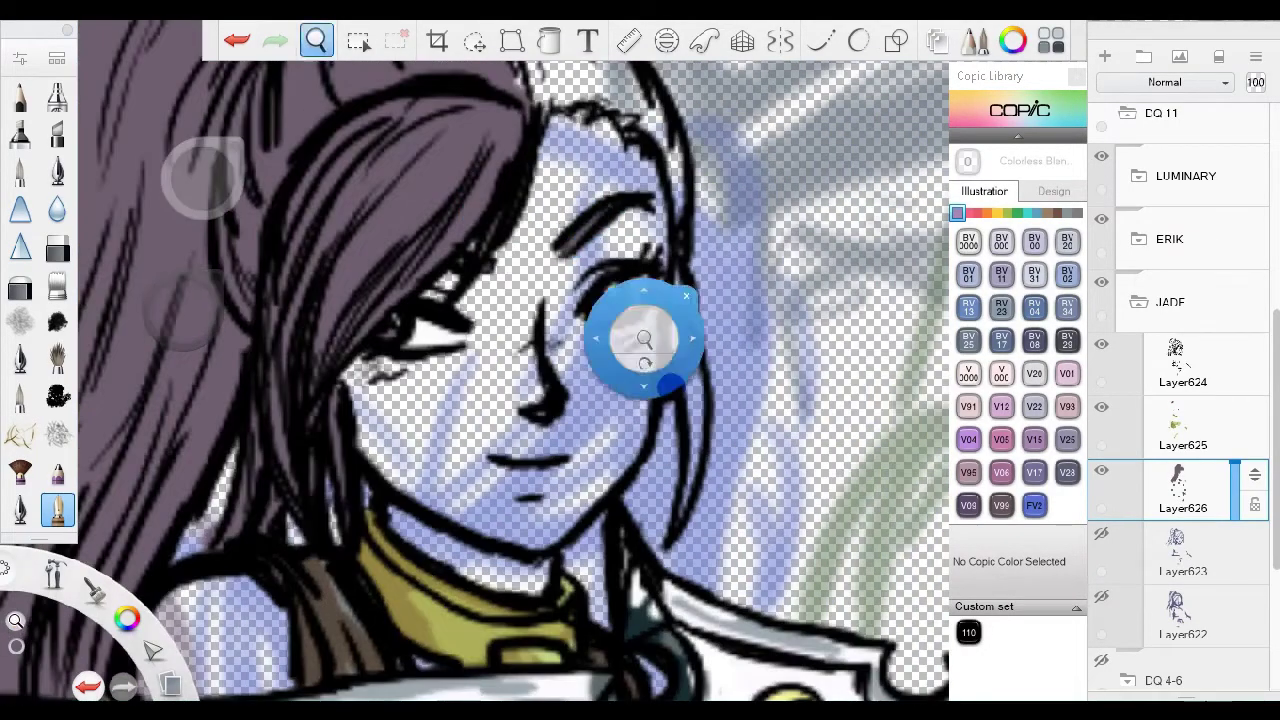
scroll(618, 280, "down", 5)
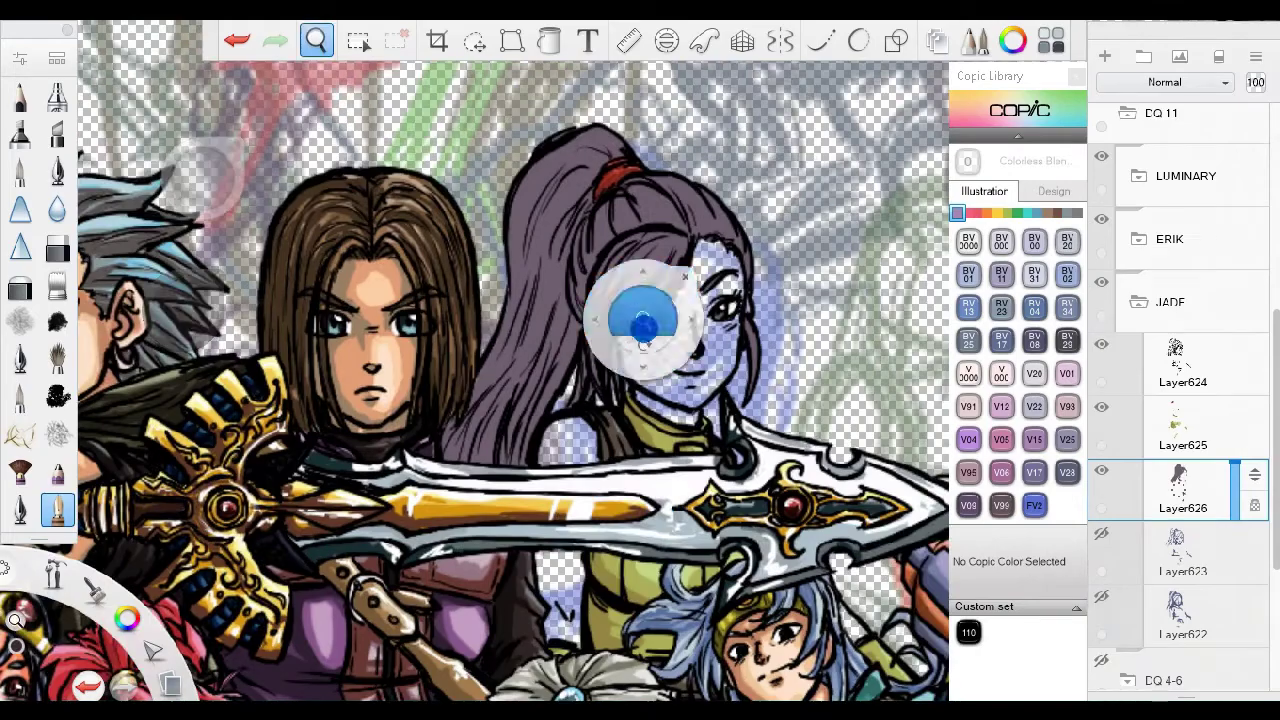
Shade Jade's hair and ponytail with dark brown strands, leaving purple highlights.
scroll(643, 320, "up", 5)
left_click_drag(608, 217, 509, 186)
scroll(509, 186, "up", 2)
left_click_drag(600, 200, 755, 283)
scroll(560, 360, "down", 3)
left_click_drag(620, 190, 580, 357)
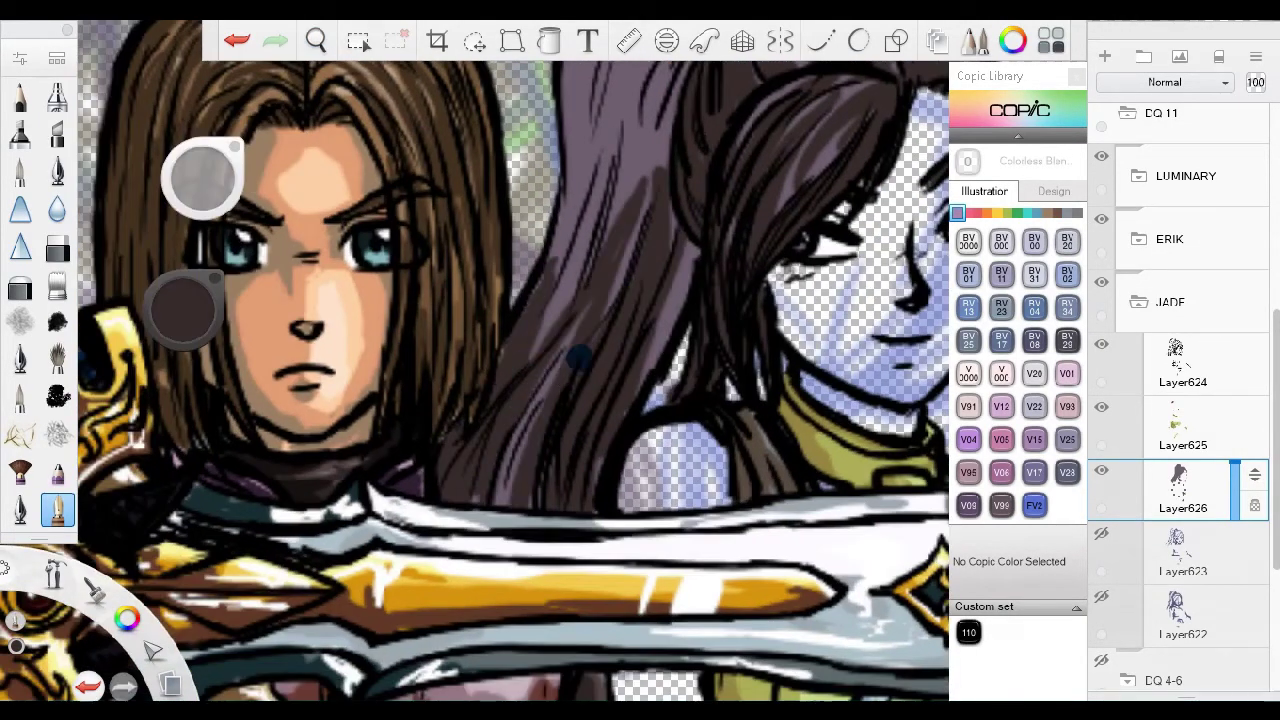
scroll(580, 357, "up", 3)
mouse_move(600, 230)
left_mouse_down()
mouse_move(519, 352)
mouse_move(635, 207)
left_mouse_up()
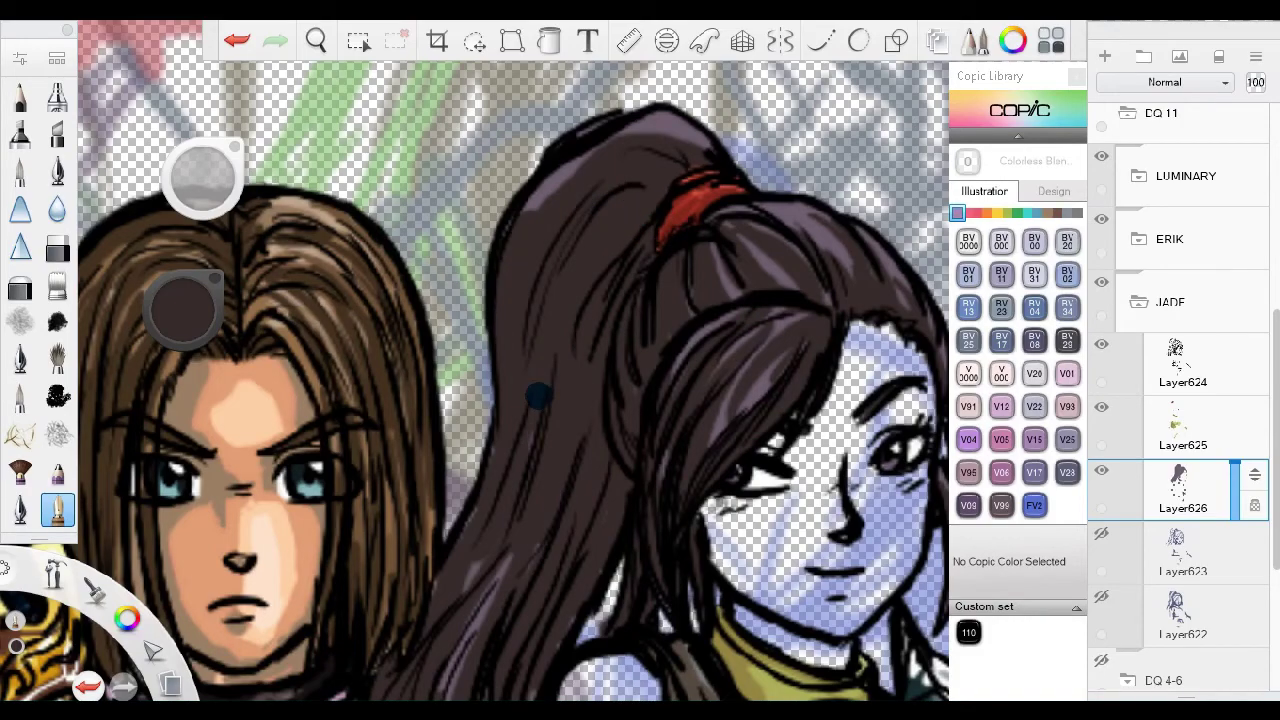
scroll(500, 514, "down", 2)
Deepen the shadows of Jade's ponytail, fringe and side locks with a near-black brown.
scroll(500, 514, "up", 2)
left_click(57, 285)
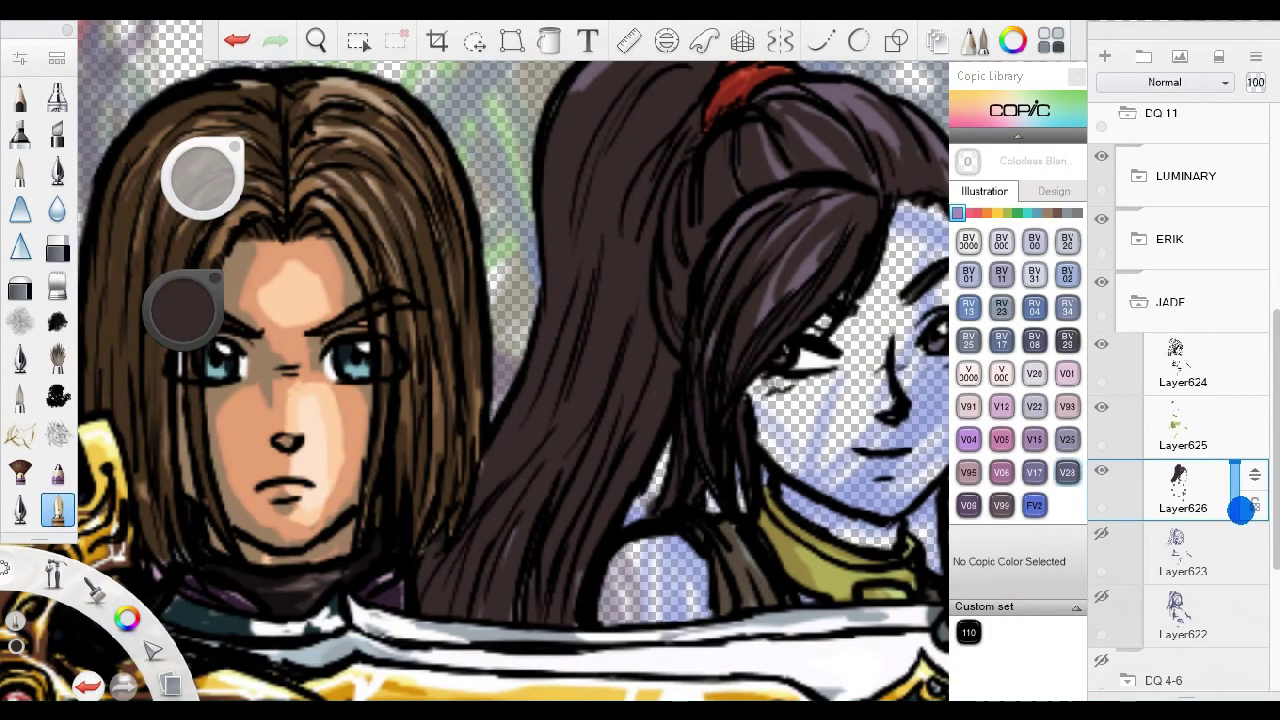
left_click_drag(563, 386, 600, 300)
mouse_move(645, 204)
left_mouse_down()
mouse_move(587, 317)
mouse_move(629, 137)
mouse_move(685, 255)
left_mouse_up()
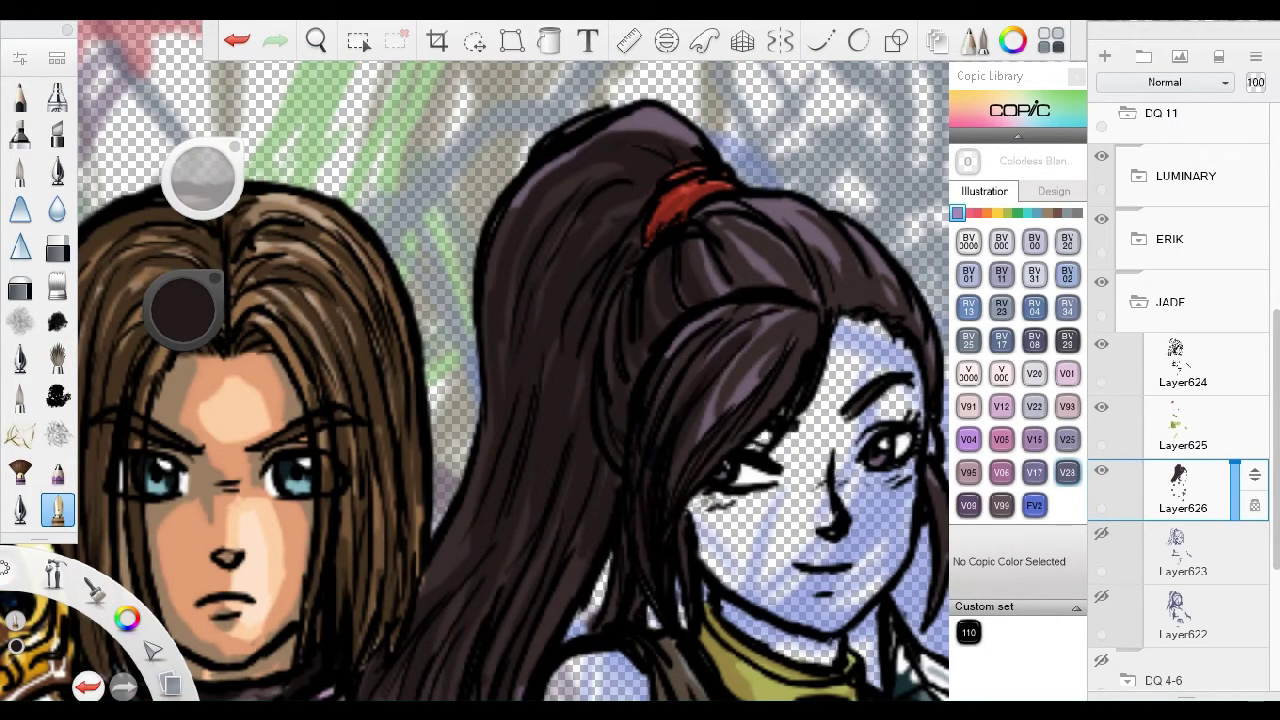
left_click_drag(908, 335, 650, 195)
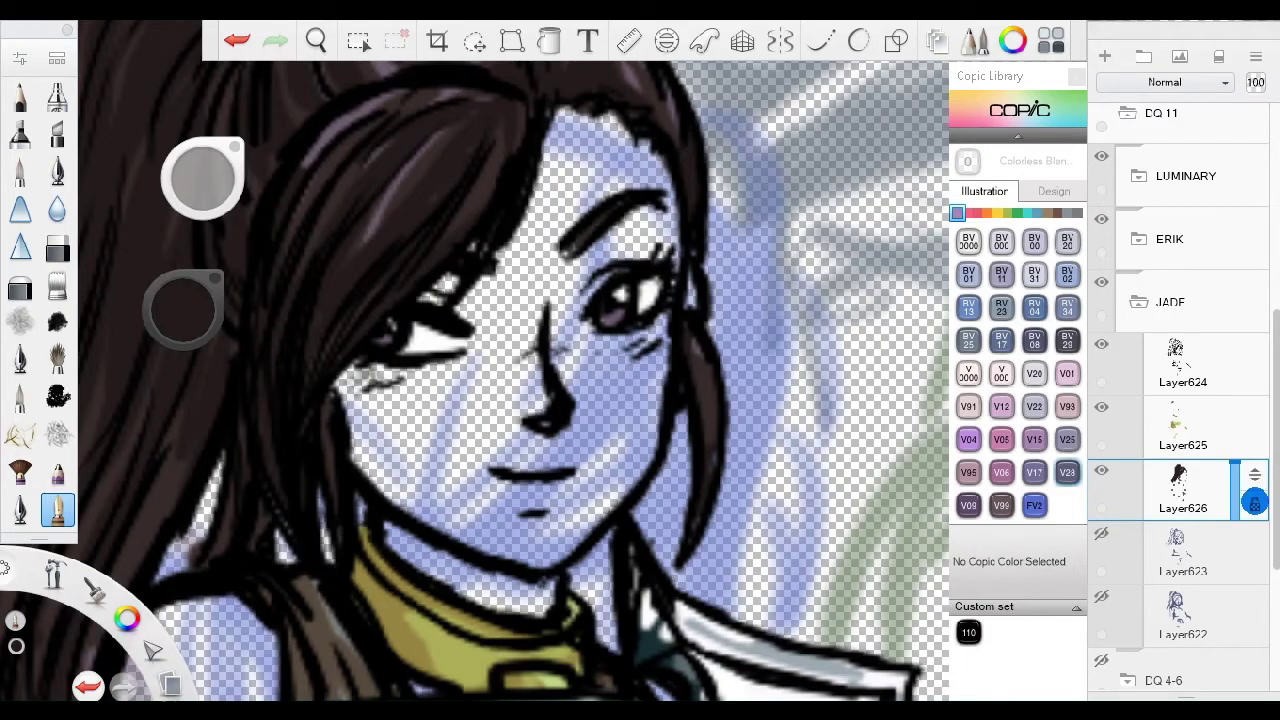
scroll(309, 537, "down", 5)
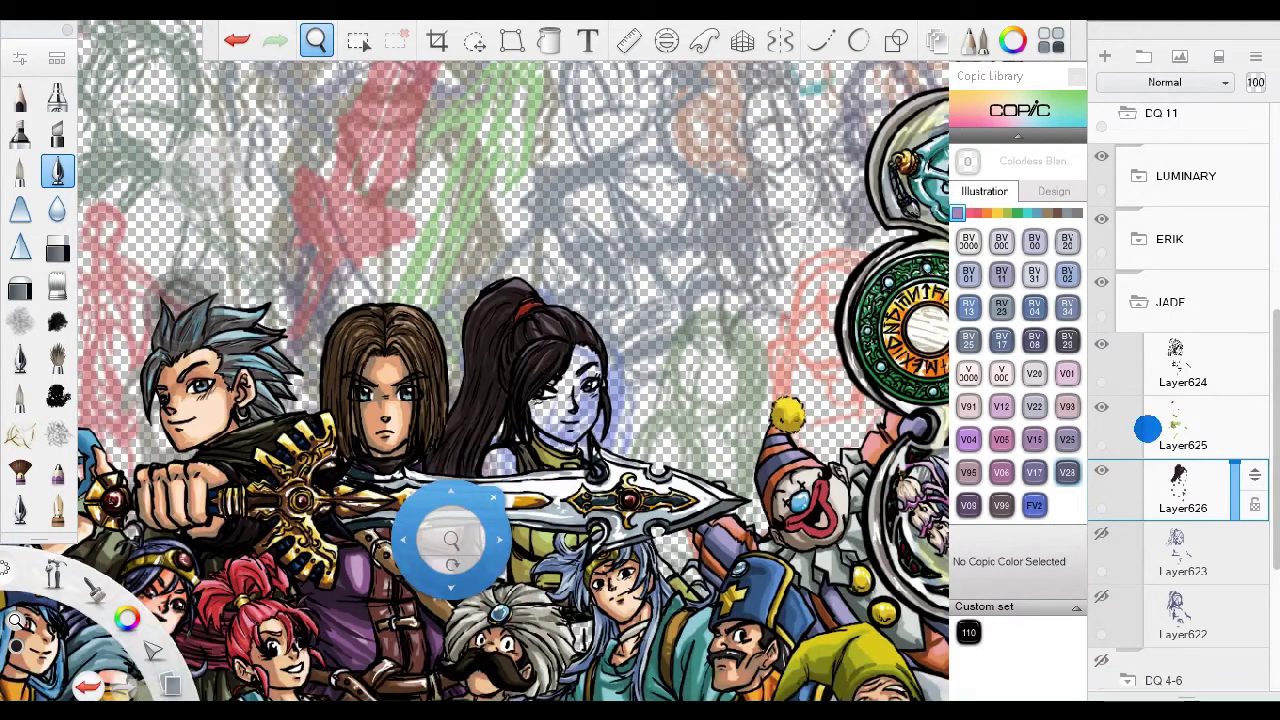
Add a layer beneath the hair colour and fill Jade's face, neck and arms with Copic E00 Skin White.
left_click(1183, 550)
key("ctrl+shift+n")
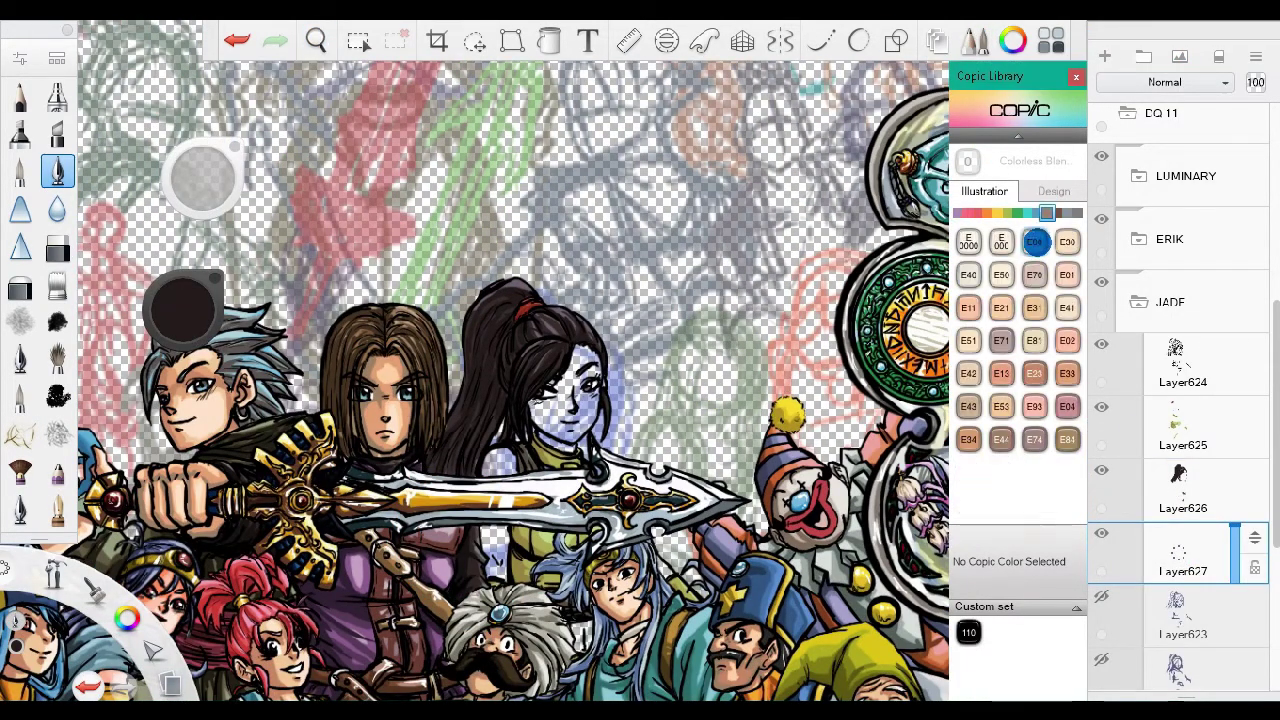
left_click(1046, 213)
left_click(1034, 241)
scroll(560, 400, "up", 5)
left_click(57, 509)
left_click_drag(608, 600, 600, 130)
left_click_drag(257, 216, 457, 316)
scroll(614, 393, "down", 2)
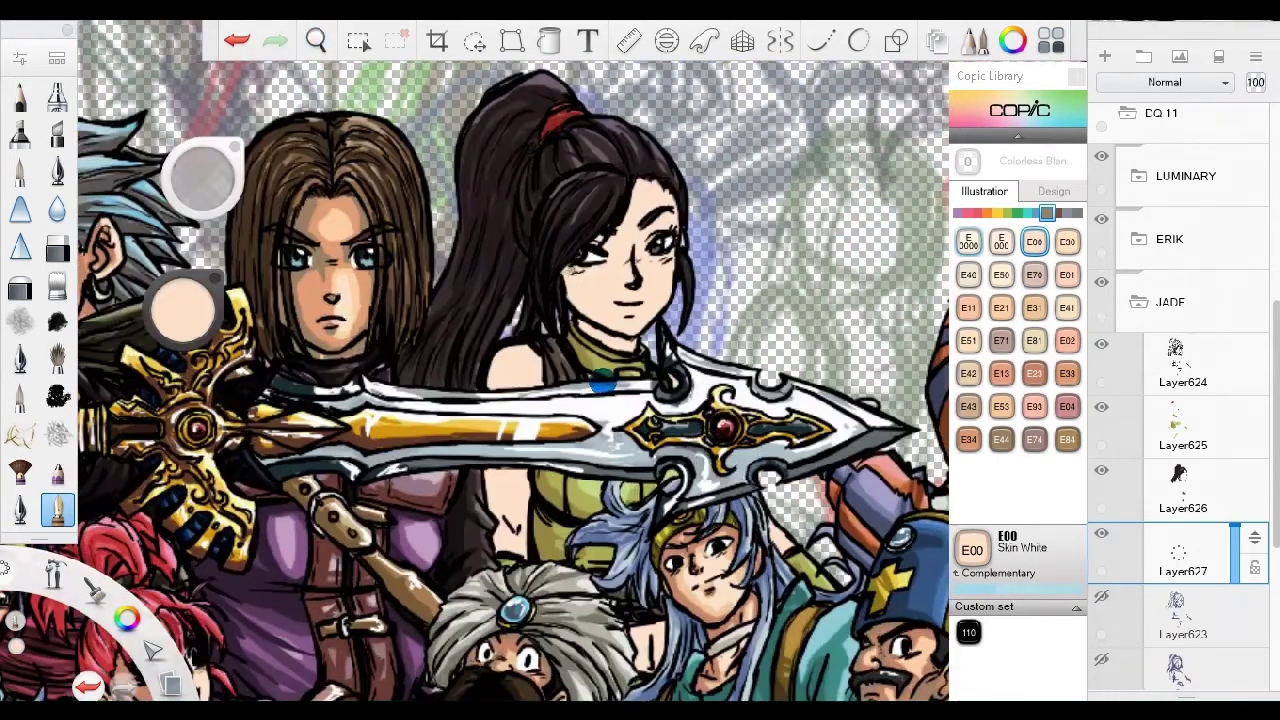
Shade Jade's face and arms with Copic E31 Brick Beige.
left_click(1034, 307)
scroll(560, 480, "up", 3)
mouse_move(560, 480)
left_mouse_down()
mouse_move(625, 344)
mouse_move(707, 332)
left_mouse_up()
mouse_move(620, 690)
left_mouse_down()
mouse_move(578, 324)
mouse_move(447, 82)
left_mouse_up()
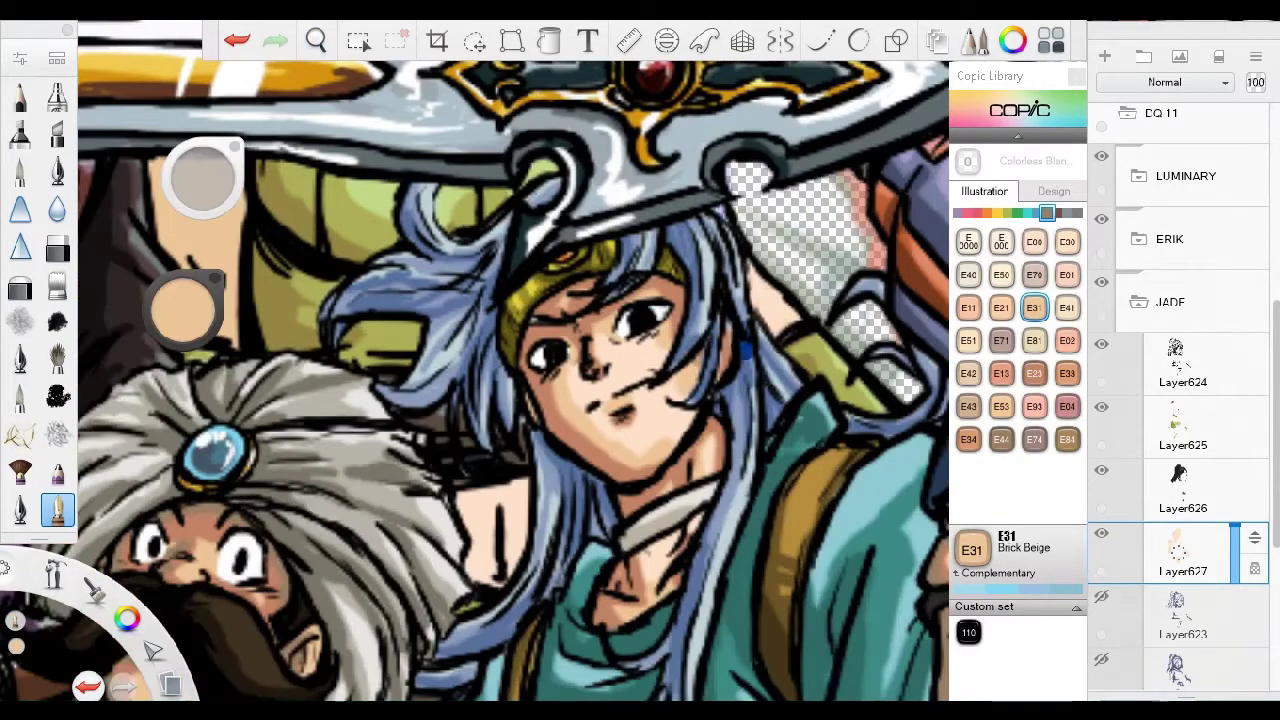
Add stronger skin shadows in Copic E33 Sand across Jade's arms, shoulder and the hair side of her face.
left_click(1067, 373)
scroll(484, 575, "down", 1)
left_click_drag(190, 110, 434, 443)
scroll(481, 275, "up", 2)
left_click_drag(481, 272, 590, 322)
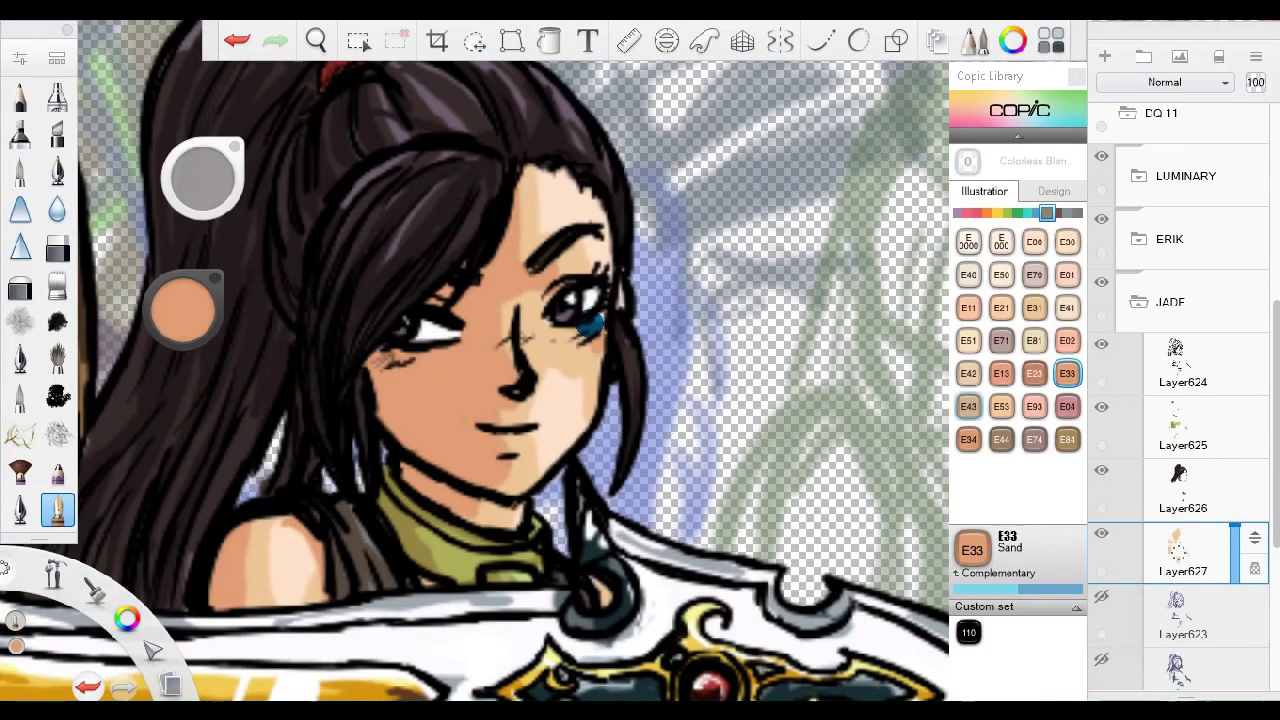
left_click_drag(545, 455, 758, 259)
Blend Jade's skin tones with E31 and E33 and paint the deepest shadows in Copic E23 Hazelnut.
left_click(1034, 307)
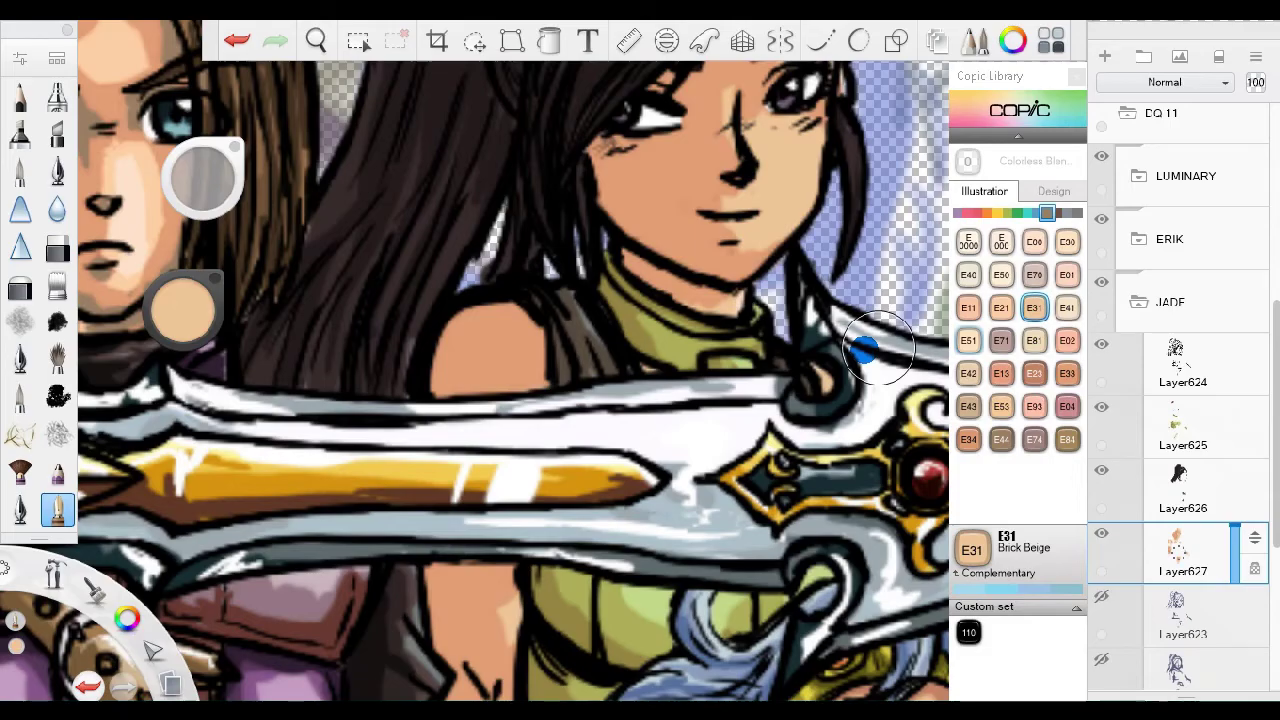
left_click(1034, 373)
left_click_drag(700, 450, 460, 255)
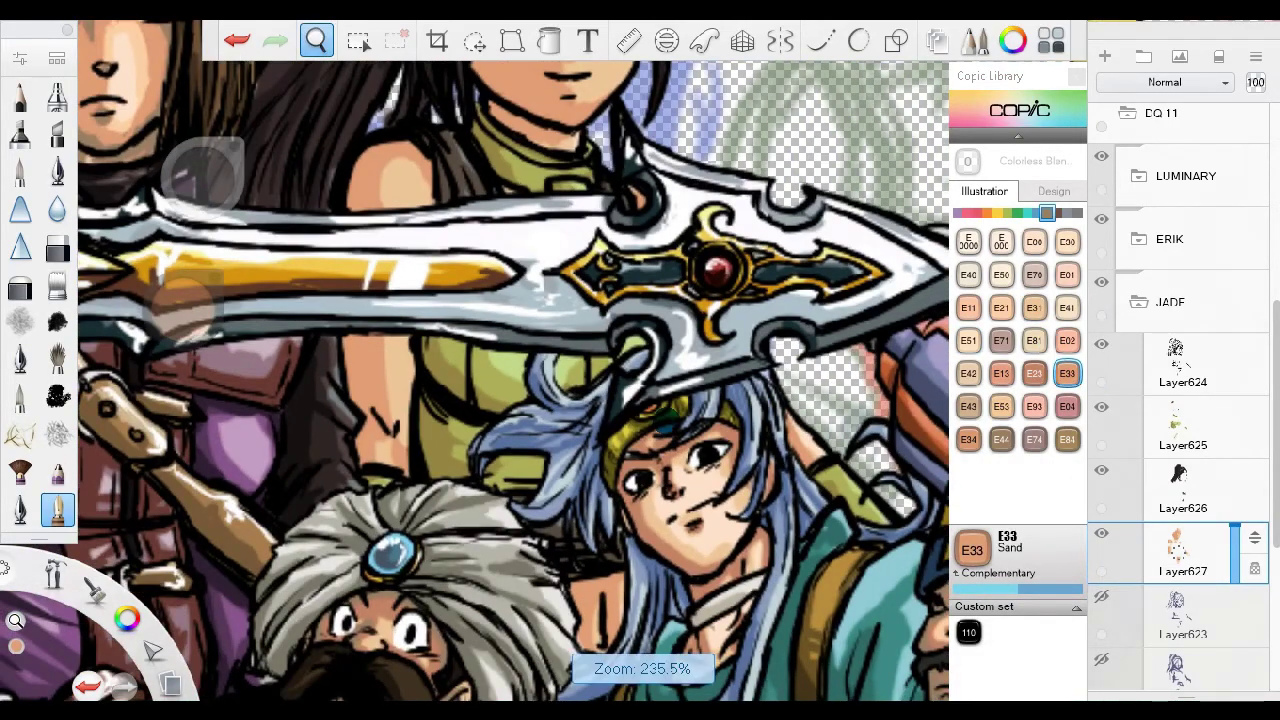
left_click_drag(600, 300, 863, 414)
left_click_drag(555, 425, 533, 314)
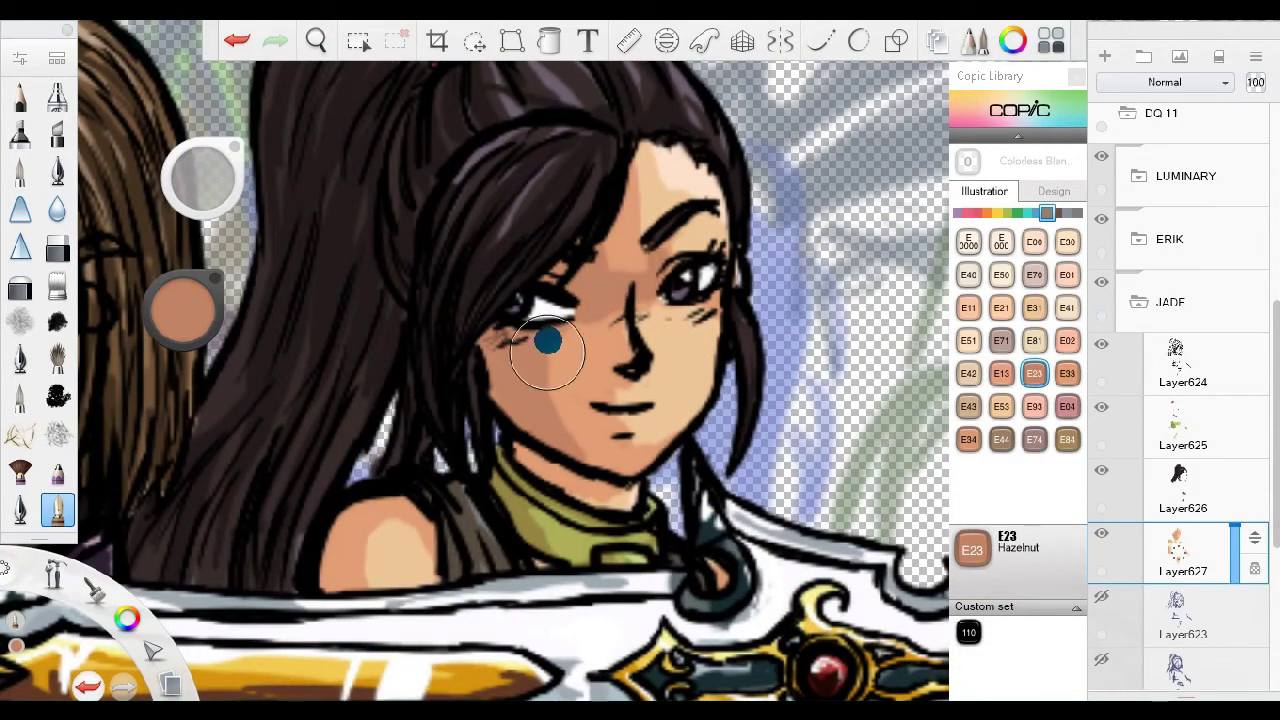
scroll(645, 226, "down", 8)
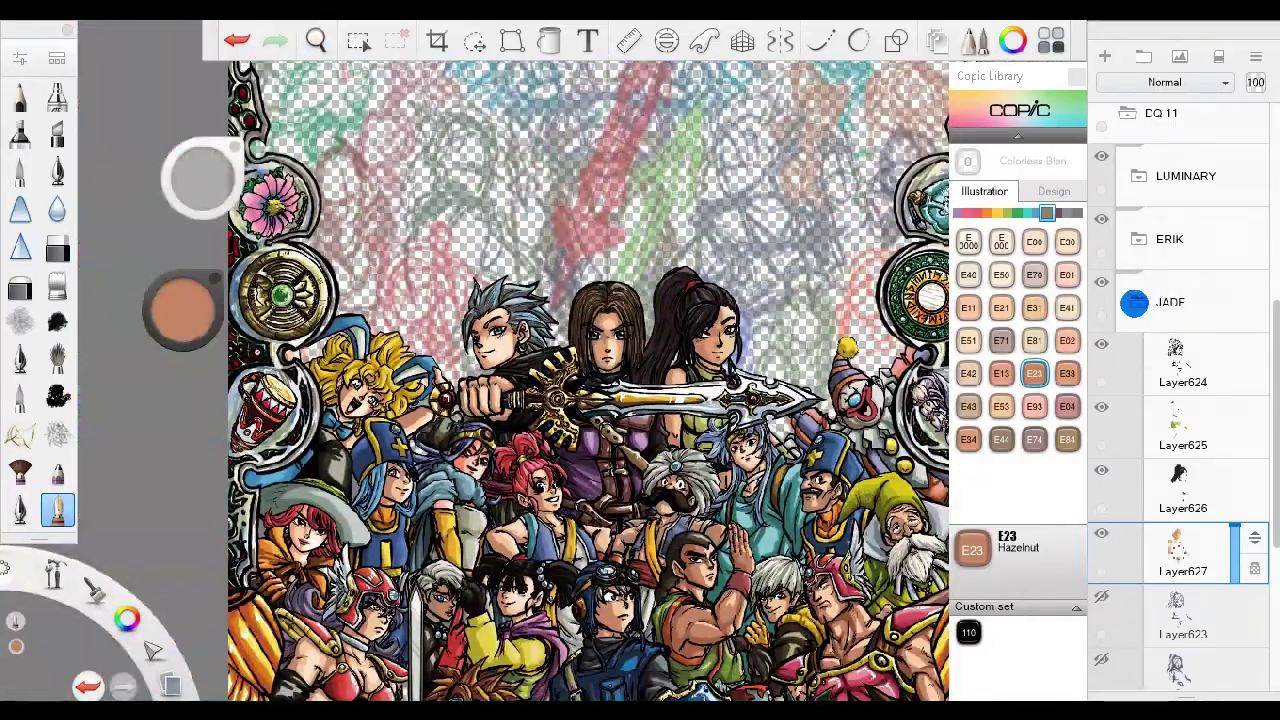
Collapse the JADE group and sketch a jaw line and open mouth in dark red on a new layer in a VERONICA group.
left_click(1138, 302)
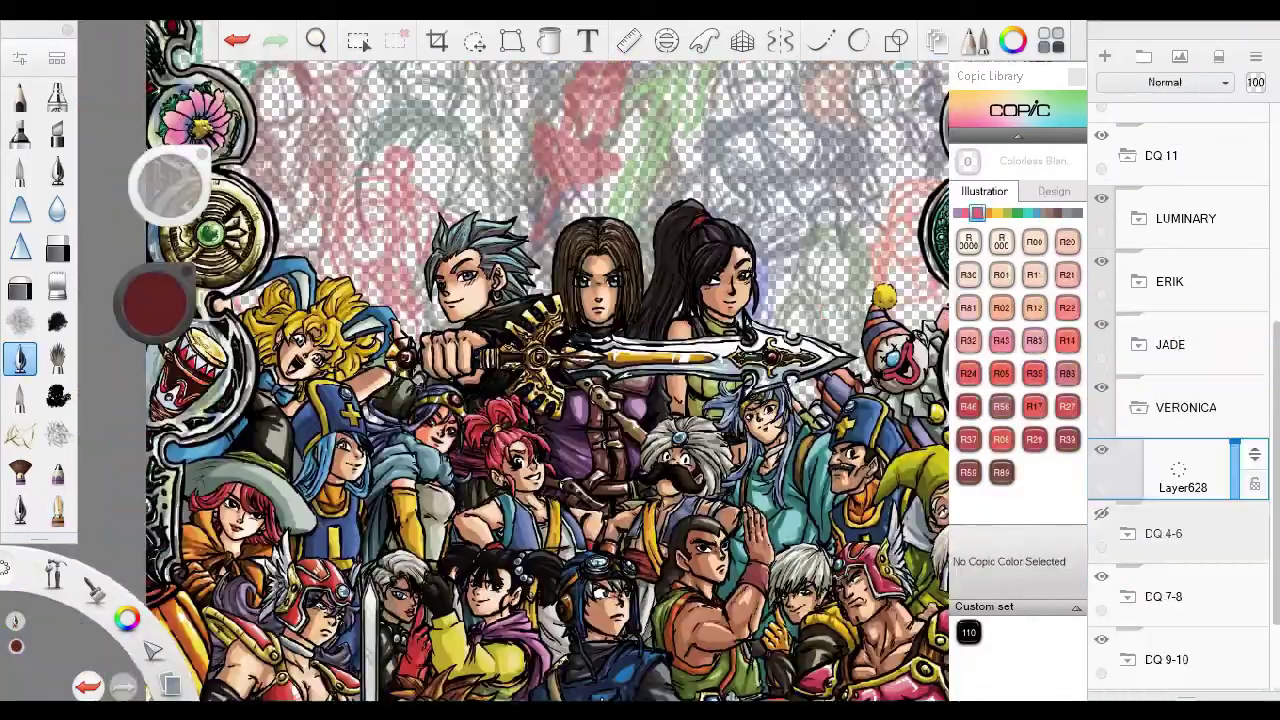
scroll(349, 400, "up", 5)
left_click_drag(335, 368, 525, 462)
left_click_drag(470, 385, 465, 455)
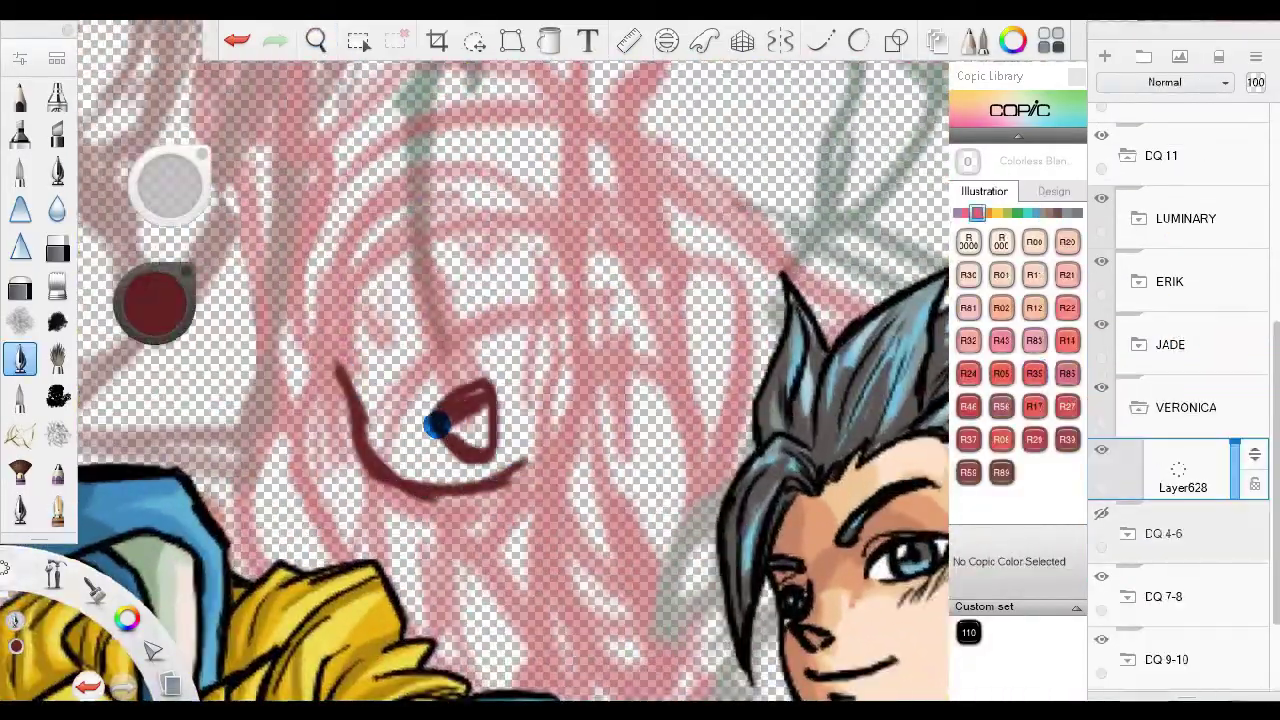
Sketch Veronica's nose and both eyes in dark red and erase the jaw outline.
left_click_drag(450, 410, 472, 440)
left_click_drag(425, 345, 420, 372)
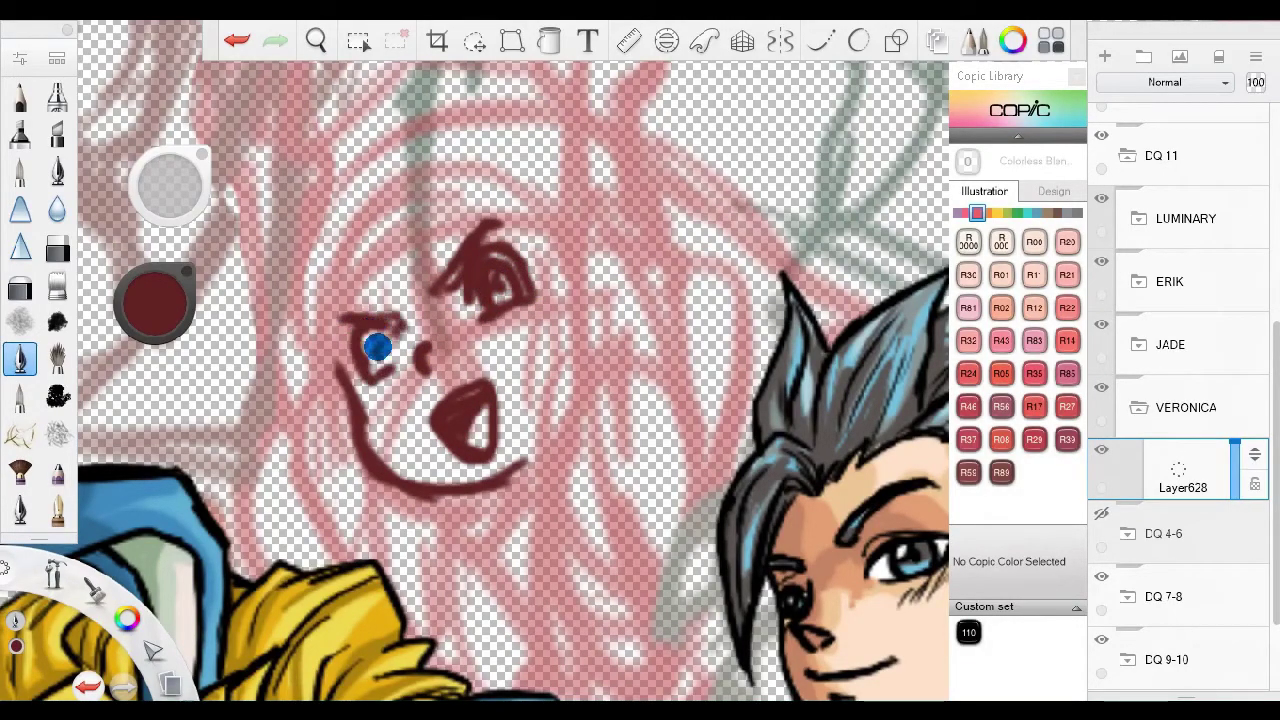
left_click(57, 247)
left_click_drag(335, 370, 525, 465)
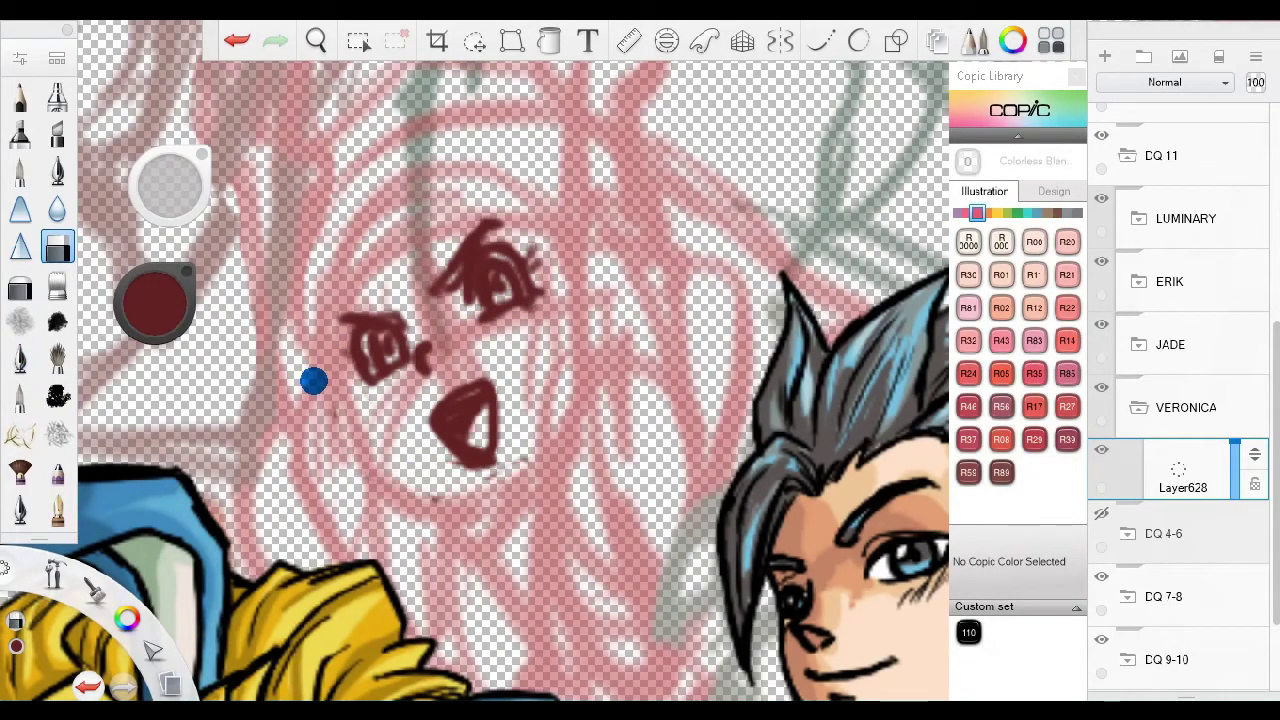
Sketch Veronica's fringe, jaw line, collar and wide open mouth with teeth in dark red.
left_click_drag(408, 264, 347, 384)
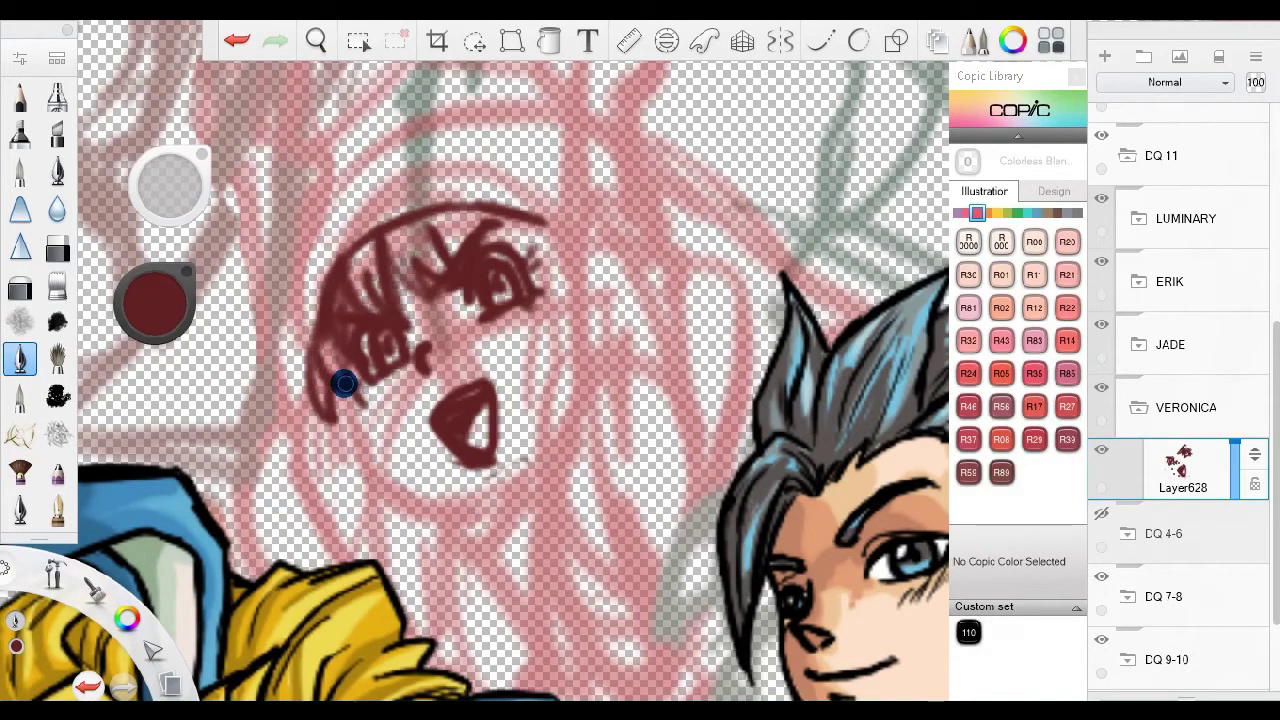
mouse_move(390, 240)
left_mouse_down()
mouse_move(557, 371)
mouse_move(531, 417)
mouse_move(549, 429)
mouse_move(638, 360)
mouse_move(438, 377)
mouse_move(470, 284)
left_mouse_up()
left_click_drag(524, 346, 473, 391)
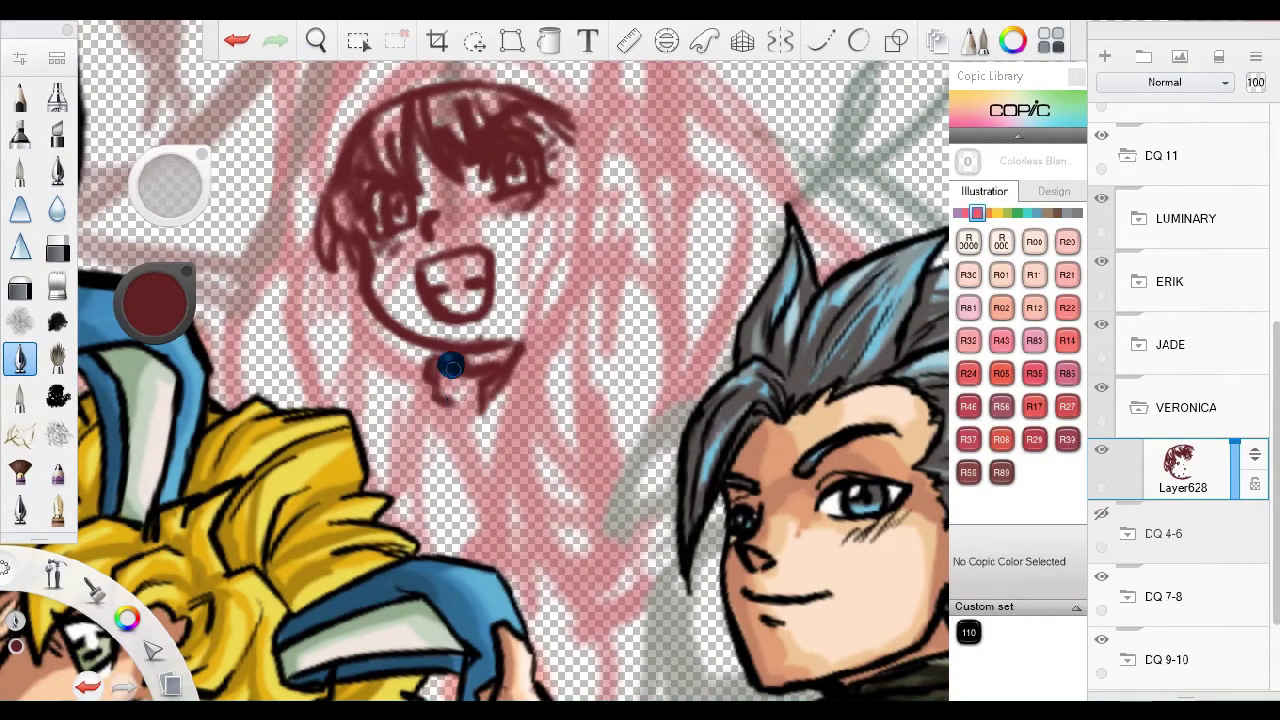
Sketch Veronica's braids, laced bodice and rounded hat brim in dark red.
mouse_move(507, 493)
left_mouse_down()
mouse_move(523, 314)
mouse_move(600, 425)
mouse_move(585, 520)
mouse_move(560, 509)
mouse_move(457, 317)
left_mouse_up()
mouse_move(520, 260)
left_mouse_down()
mouse_move(523, 360)
mouse_move(480, 490)
mouse_move(523, 514)
mouse_move(449, 394)
mouse_move(486, 523)
mouse_move(426, 433)
left_mouse_up()
left_click_drag(465, 414, 275, 264)
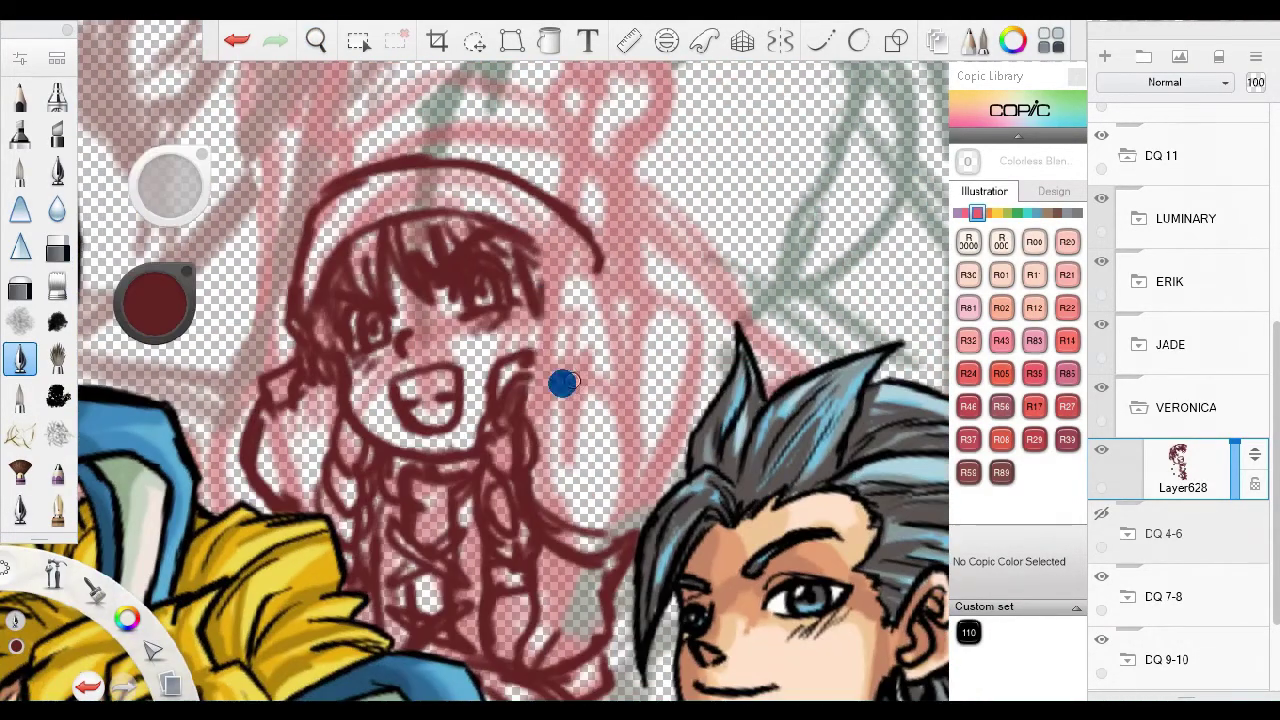
Sketch Veronica's puffed sleeve and raised arm with cuff and fist beside Erik's hair, and outline the hat.
mouse_move(586, 303)
left_mouse_down()
mouse_move(651, 320)
mouse_move(705, 608)
mouse_move(543, 257)
mouse_move(578, 265)
left_mouse_up()
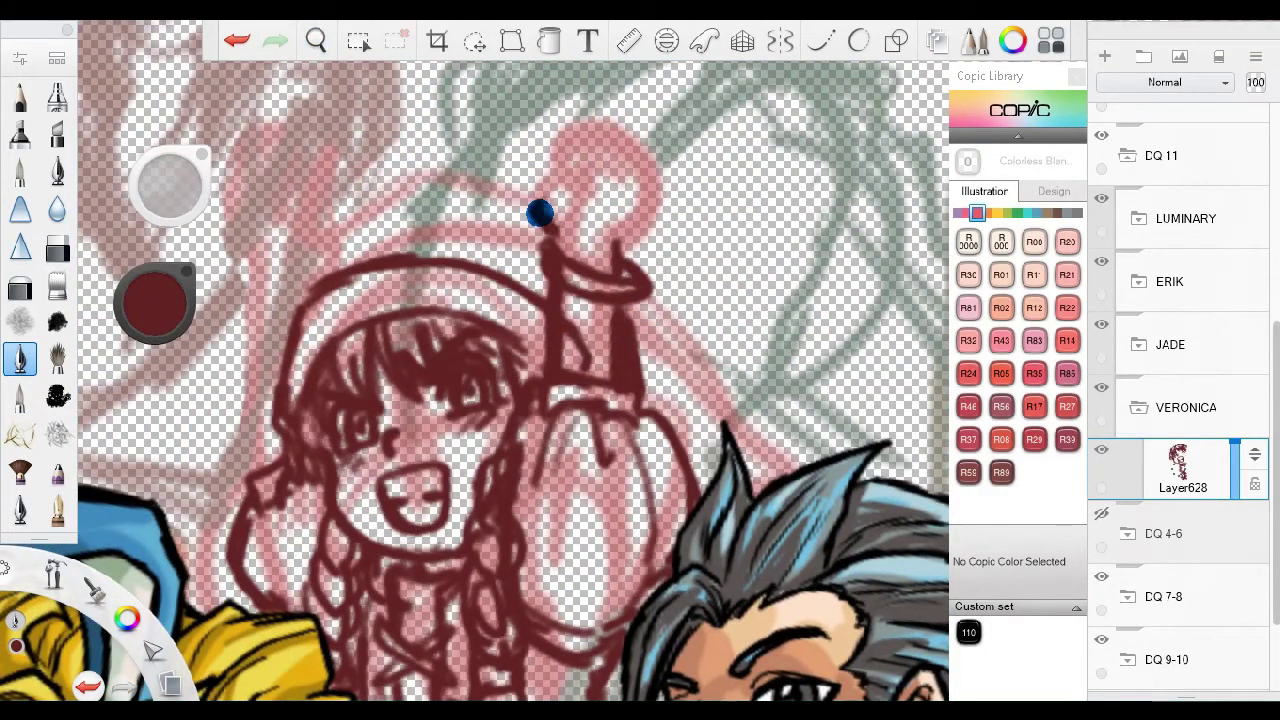
left_click_drag(596, 133, 640, 240)
left_click_drag(300, 410, 455, 370)
mouse_move(467, 196)
left_mouse_down()
mouse_move(563, 186)
mouse_move(714, 234)
mouse_move(450, 293)
mouse_move(449, 326)
left_mouse_up()
Reposition Veronica's sketch behind Erik, rework the hat and add the second raised arm with its fist.
scroll(449, 374, "down", 5)
key("v")
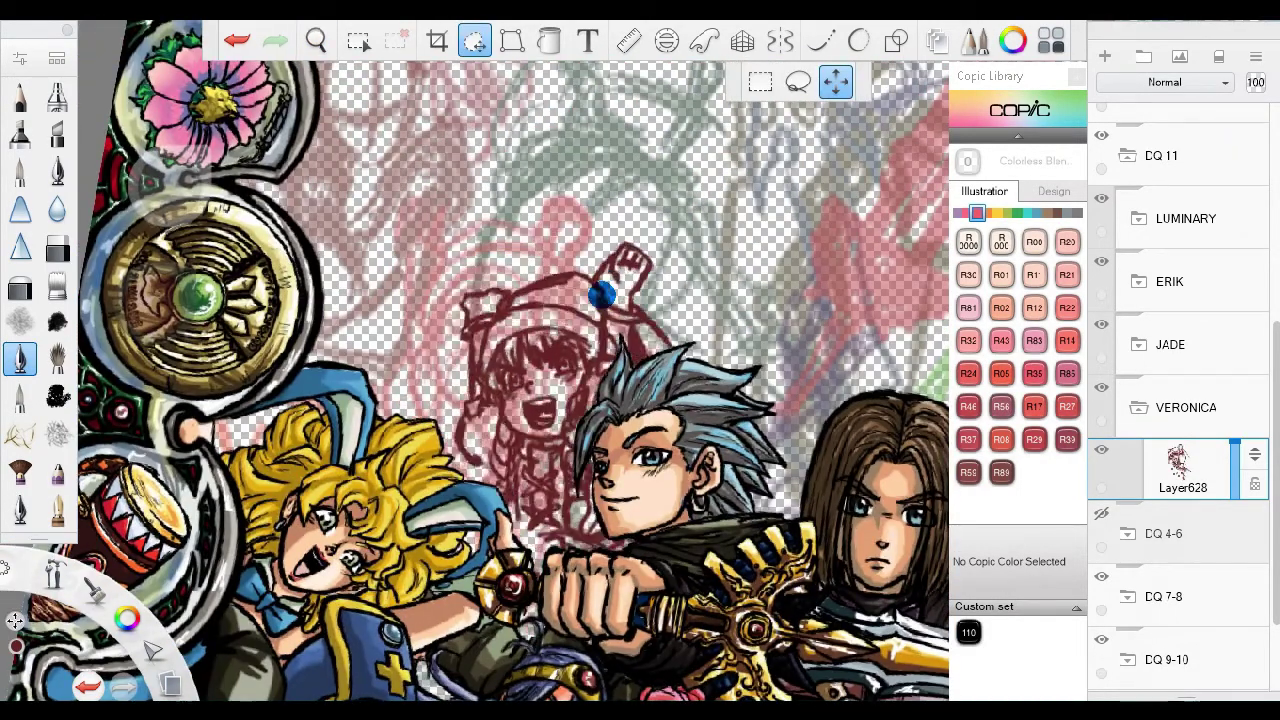
key("e")
scroll(554, 198, "up", 3)
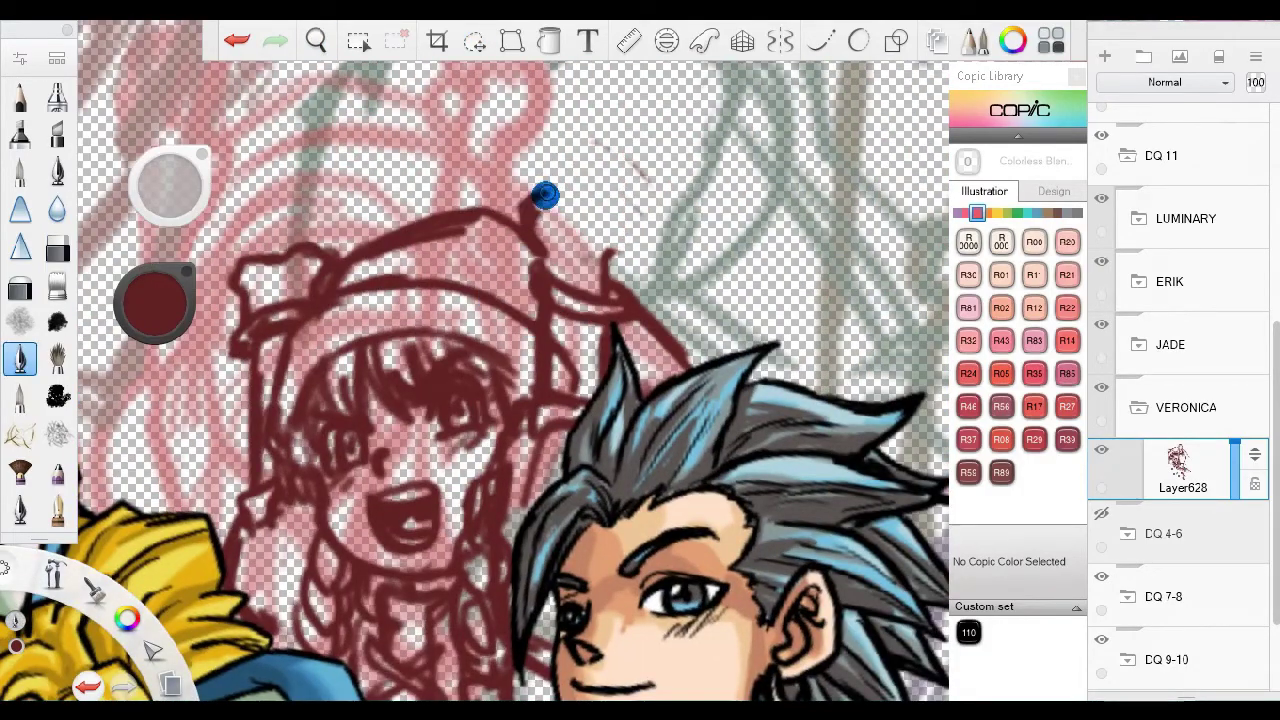
scroll(617, 230, "down", 6)
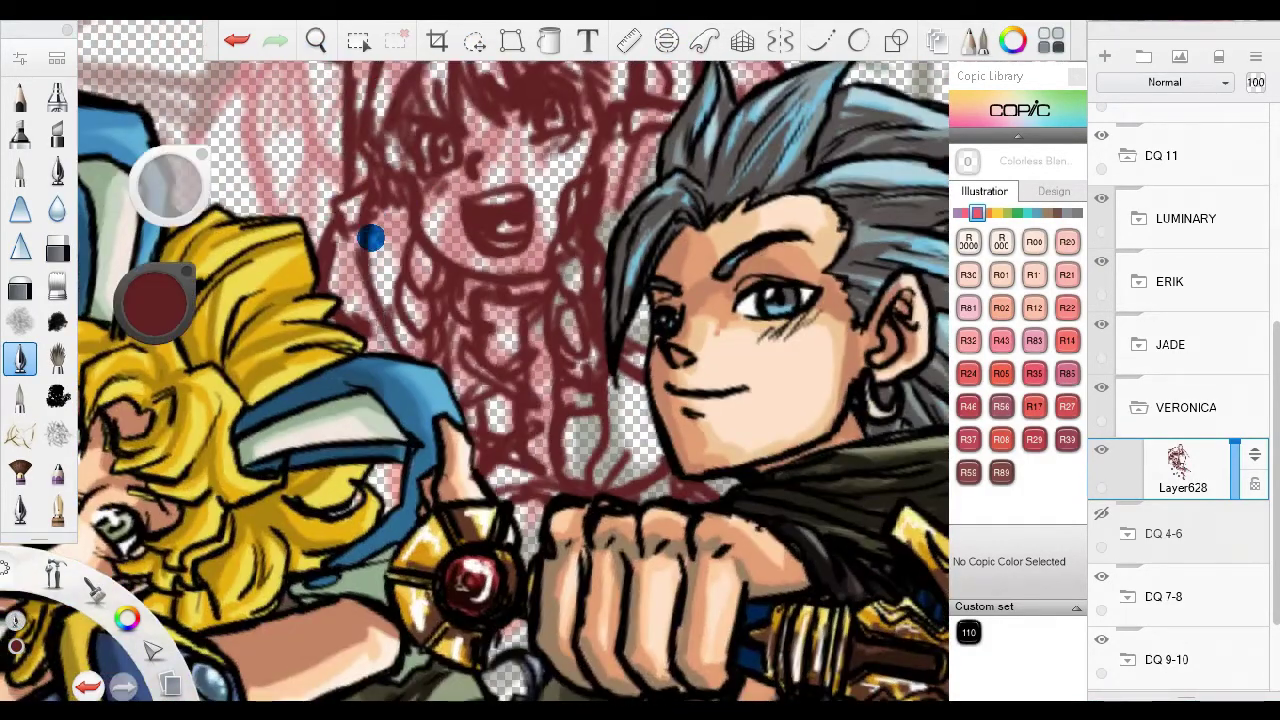
scroll(645, 365, "down", 5)
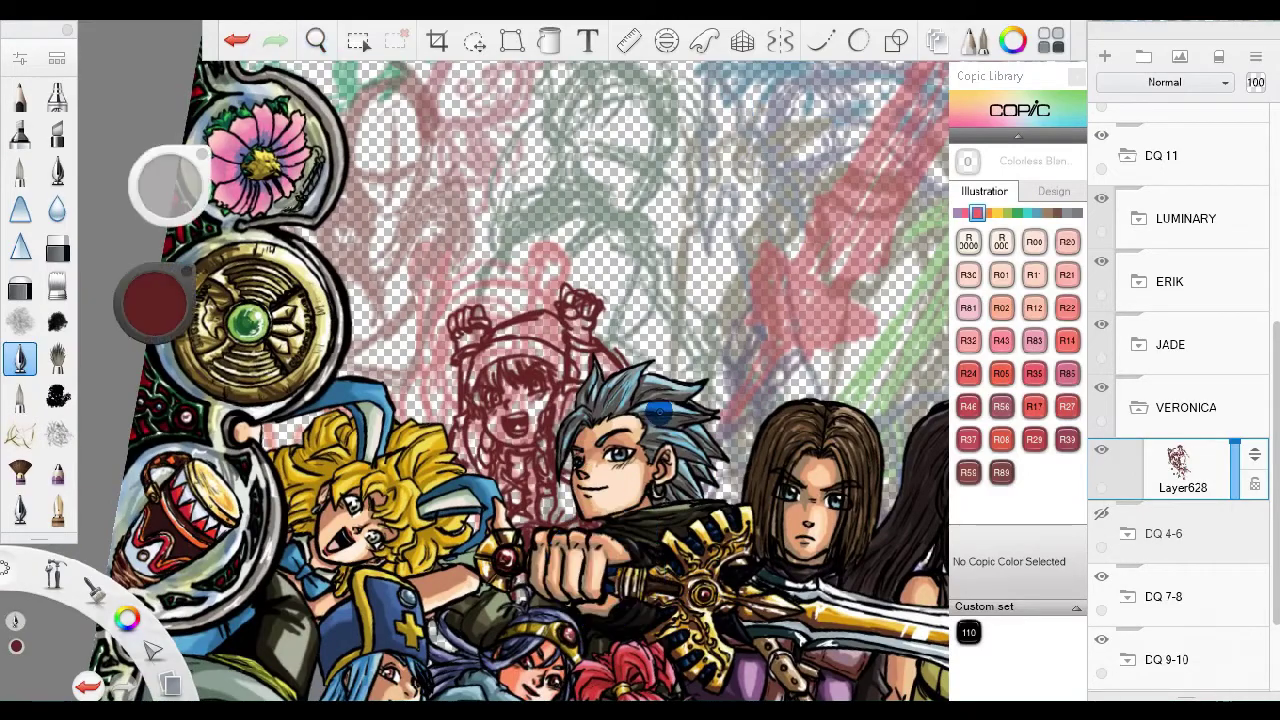
Fade Veronica's sketch layer and set up a new layer above it for the Inking Pen in Copic 110 Special Black.
left_click_drag(1235, 447, 1235, 466)
left_click(1104, 56)
left_click(968, 632)
left_click(57, 170)
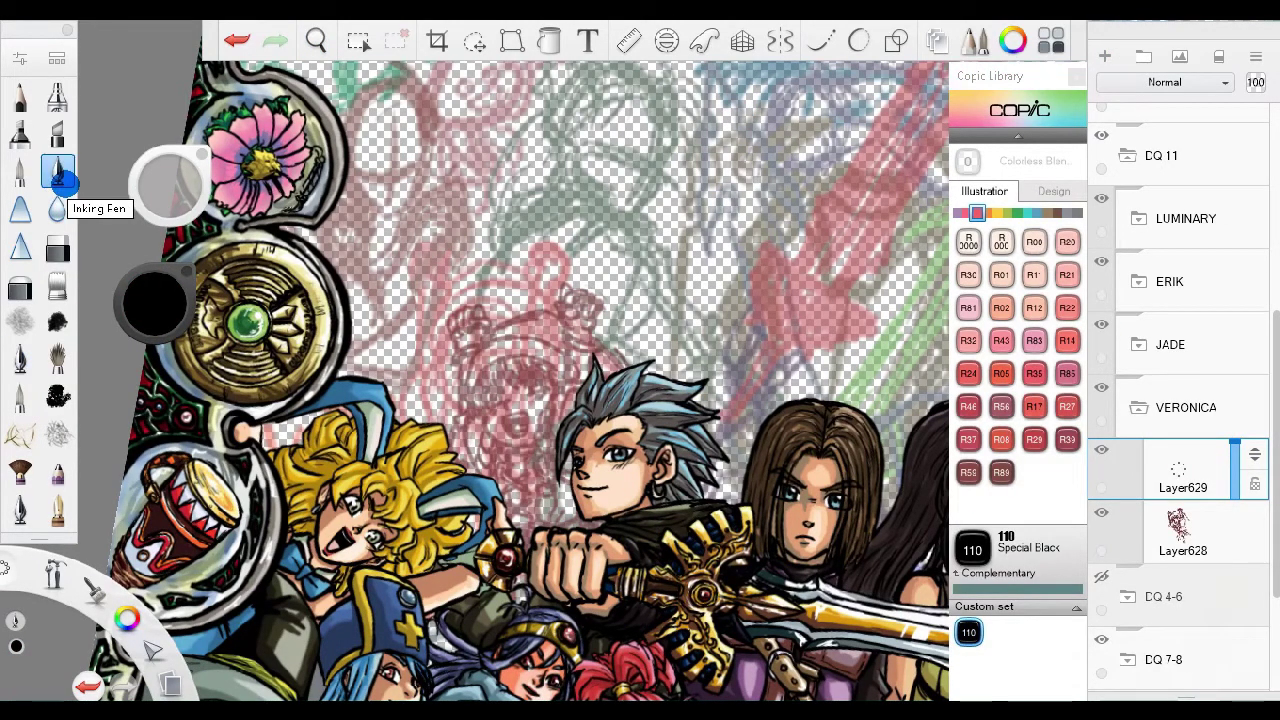
Ink Veronica's jaw line, both braids and the raised arm next to Erik in black.
scroll(560, 437, "up", 4)
mouse_move(532, 550)
left_mouse_down()
mouse_move(527, 321)
mouse_move(666, 347)
left_mouse_up()
left_click_drag(548, 525, 623, 389)
mouse_move(575, 345)
left_mouse_down()
mouse_move(514, 286)
mouse_move(650, 265)
left_mouse_up()
mouse_move(648, 460)
left_mouse_down()
mouse_move(580, 300)
mouse_move(502, 434)
left_mouse_up()
left_click_drag(541, 489, 391, 219)
left_click_drag(560, 290, 600, 450)
mouse_move(560, 360)
left_mouse_down()
mouse_move(580, 366)
mouse_move(553, 390)
left_mouse_up()
left_click_drag(562, 243, 570, 450)
mouse_move(600, 460)
left_mouse_down()
mouse_move(560, 300)
mouse_move(620, 470)
left_mouse_up()
left_click_drag(560, 300, 573, 342)
left_click_drag(497, 388, 525, 460)
Ink the lower edge of Veronica's hat brim and the pointed fringe strands beneath it.
mouse_move(470, 290)
left_mouse_down()
mouse_move(505, 470)
mouse_move(705, 210)
left_mouse_up()
left_click_drag(530, 275, 420, 394)
left_click_drag(490, 245, 430, 505)
left_click_drag(475, 200, 590, 405)
left_click_drag(665, 352, 528, 229)
left_click_drag(510, 176, 490, 300)
left_click_drag(600, 178, 560, 325)
left_click_drag(700, 176, 600, 325)
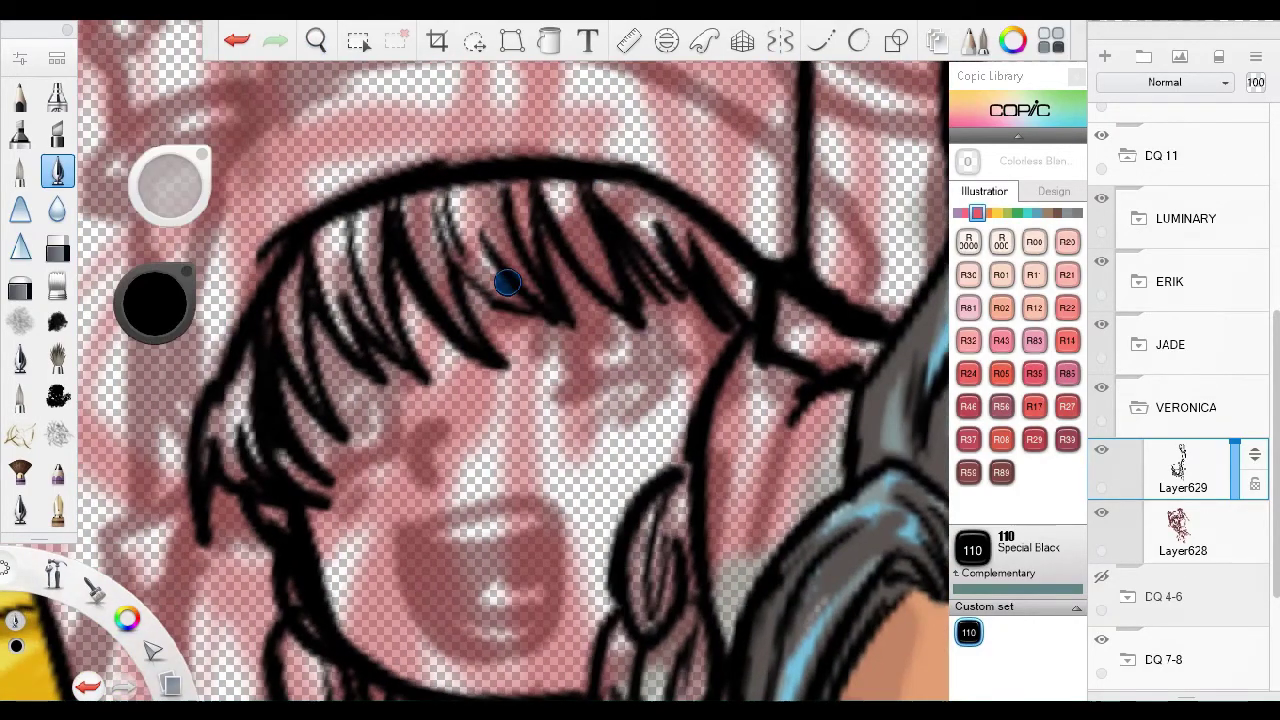
Ink Veronica's eyes, nose and open mouth in black and fill the teeth and eye highlights with white.
mouse_move(491, 400)
left_mouse_down()
mouse_move(503, 470)
mouse_move(545, 470)
left_mouse_up()
left_click_drag(480, 430, 660, 420)
left_click_drag(500, 470, 640, 480)
left_click_drag(520, 530, 640, 540)
left_click_drag(612, 272, 589, 382)
left_click_drag(585, 318, 589, 391)
mouse_move(440, 340)
left_mouse_down()
mouse_move(359, 386)
mouse_move(434, 408)
left_mouse_up()
left_click_drag(668, 302, 682, 336)
left_click_drag(155, 300, 157, 320)
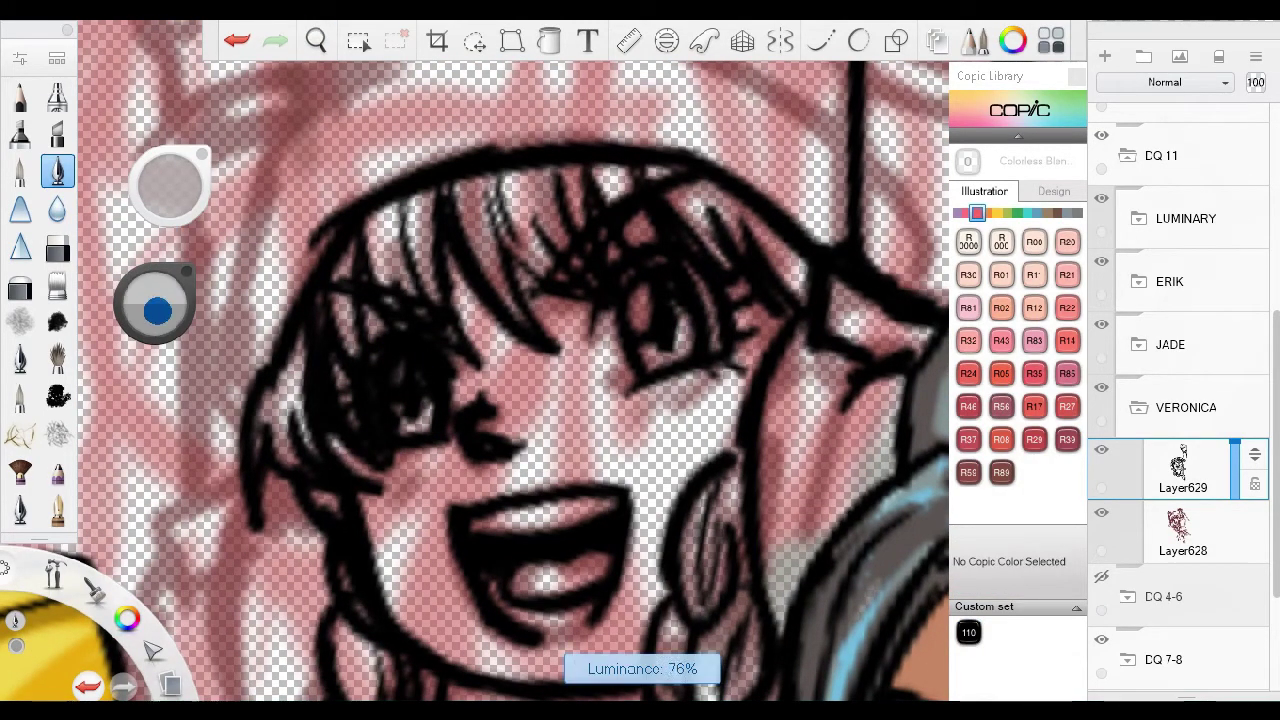
left_click(966, 630)
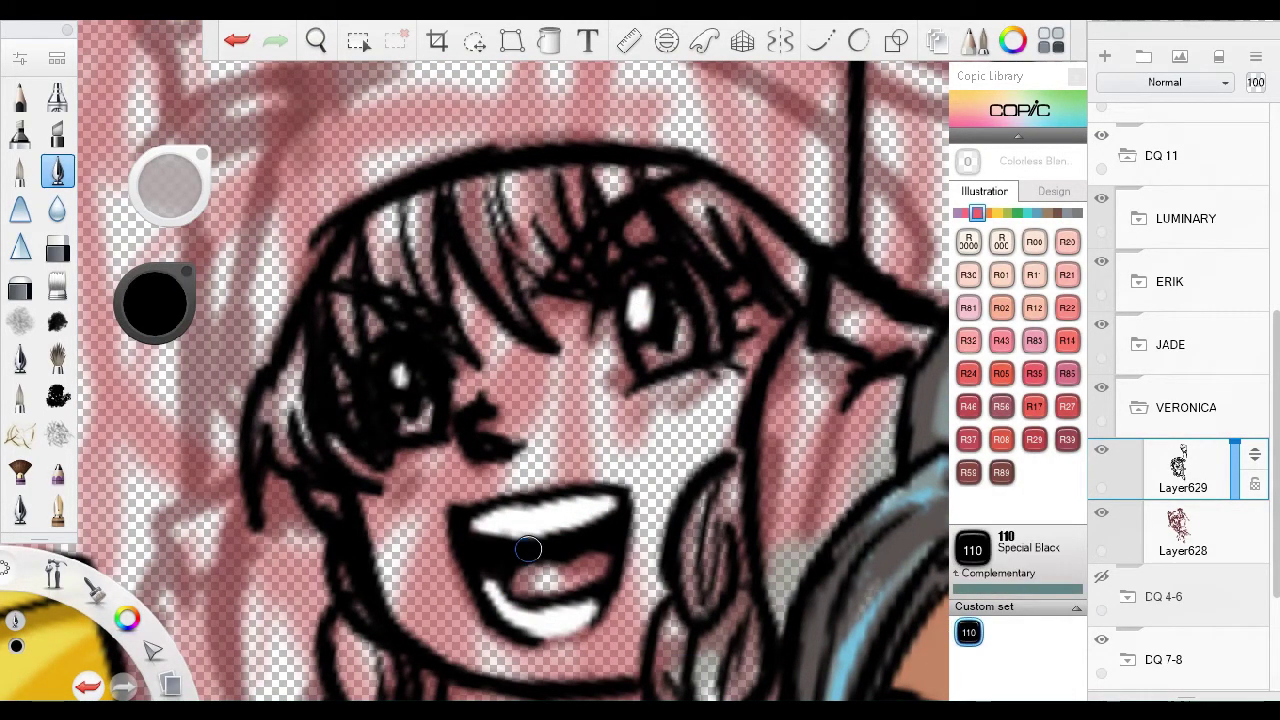
Ink Veronica's collar and the crossed laces on her bodice in Copic 110 Special Black.
scroll(476, 524, "down", 3)
scroll(514, 429, "up", 2)
left_click_drag(514, 429, 360, 290)
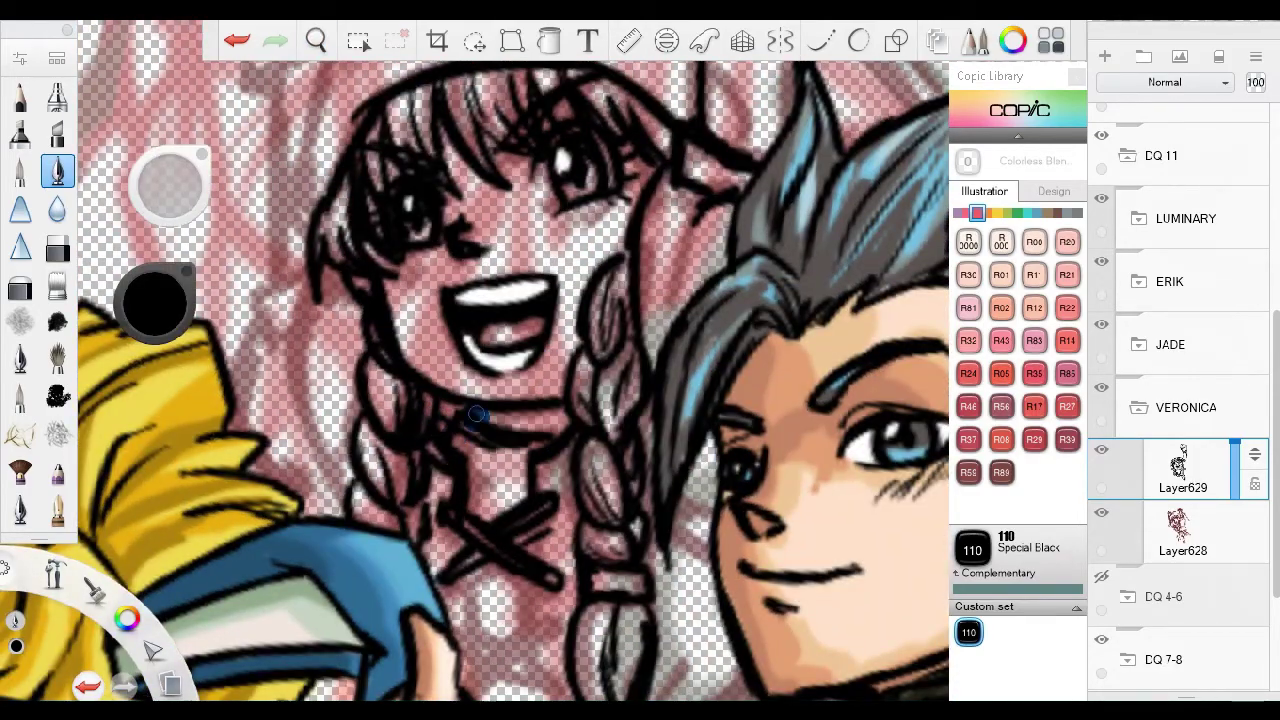
Ink the crown and upper brim of Veronica's hat in black.
scroll(484, 343, "up", 3)
left_click_drag(560, 450, 371, 471)
scroll(678, 218, "up", 2)
scroll(678, 218, "down", 2)
left_click_drag(623, 294, 503, 337)
scroll(503, 337, "up", 2)
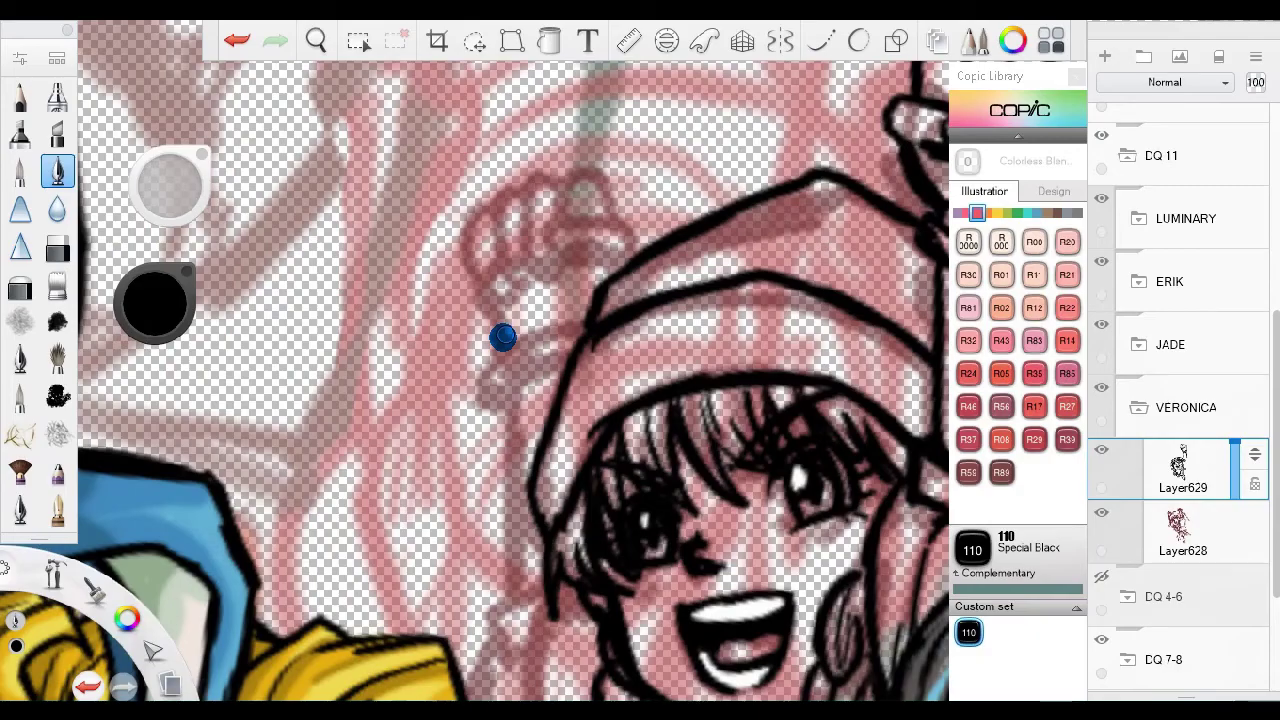
Ink Veronica's other raised arm with sleeve, cuff and fist, and finish the dress lines down to the sword hand.
scroll(510, 458, "down", 2)
scroll(537, 511, "up", 2)
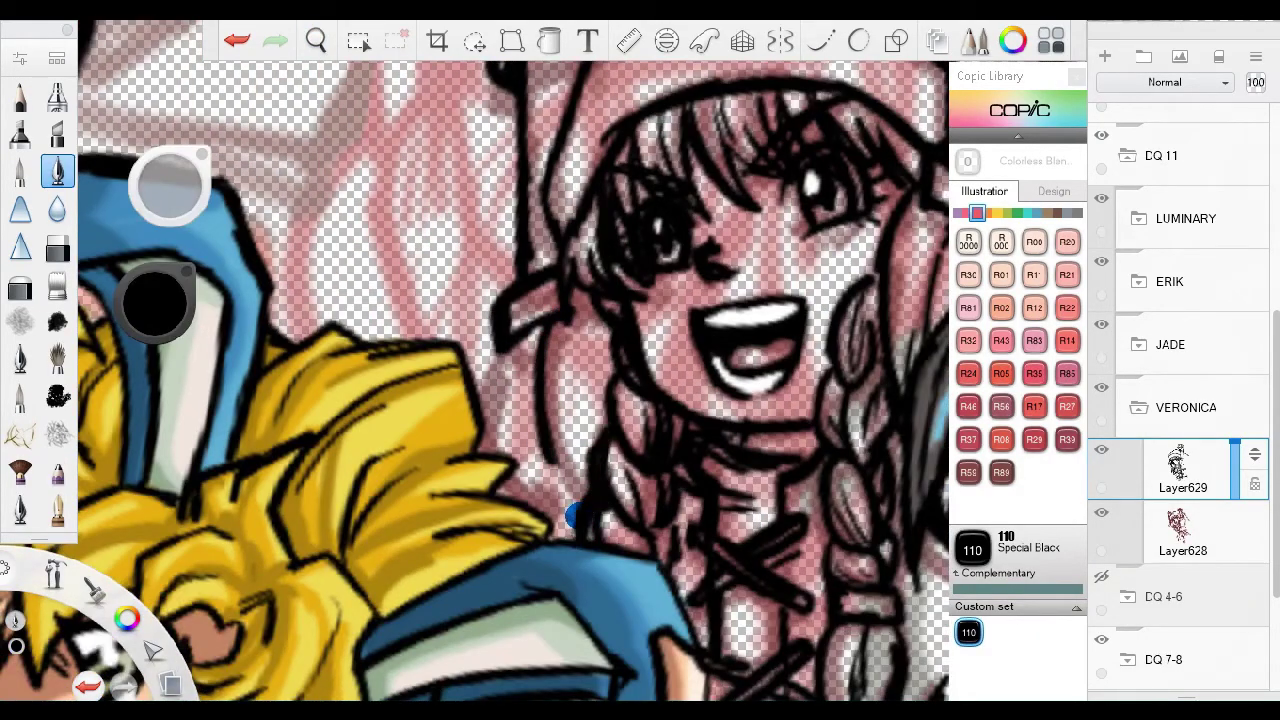
mouse_move(514, 380)
left_mouse_down()
mouse_move(571, 331)
mouse_move(580, 248)
mouse_move(510, 233)
left_mouse_up()
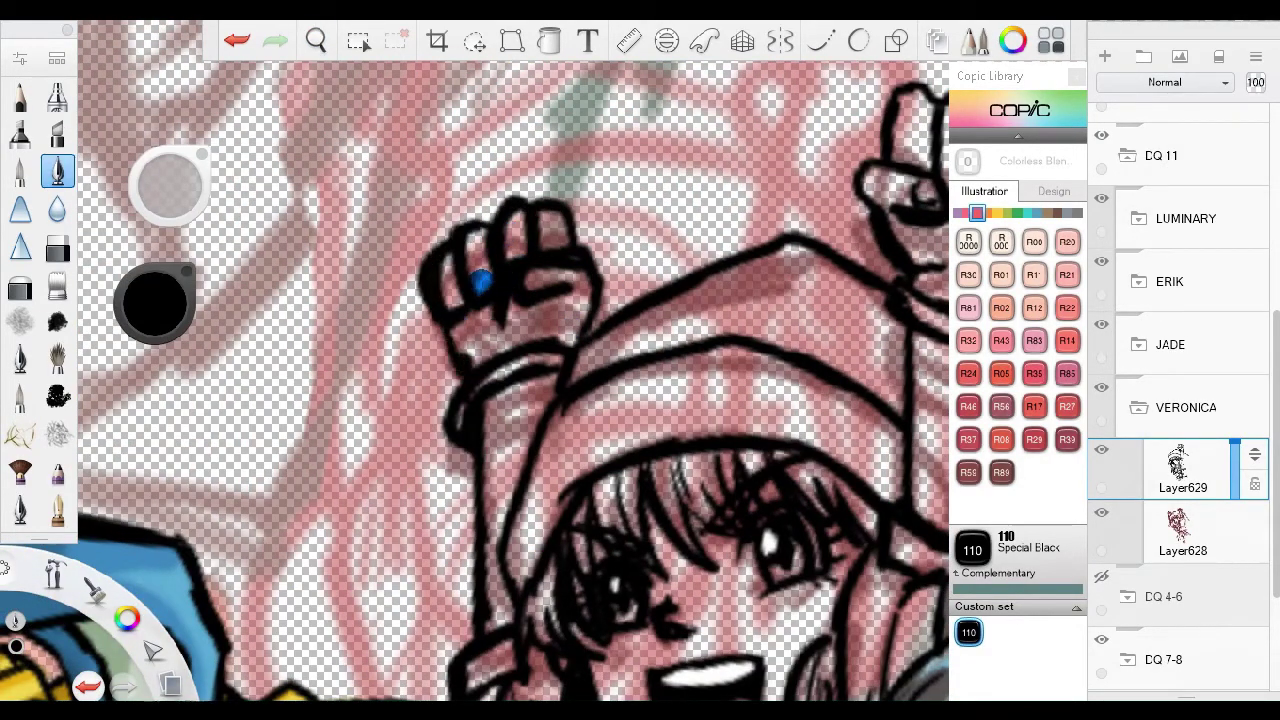
scroll(490, 290, "down", 2)
scroll(466, 314, "up", 2)
scroll(486, 240, "down", 4)
scroll(537, 271, "up", 4)
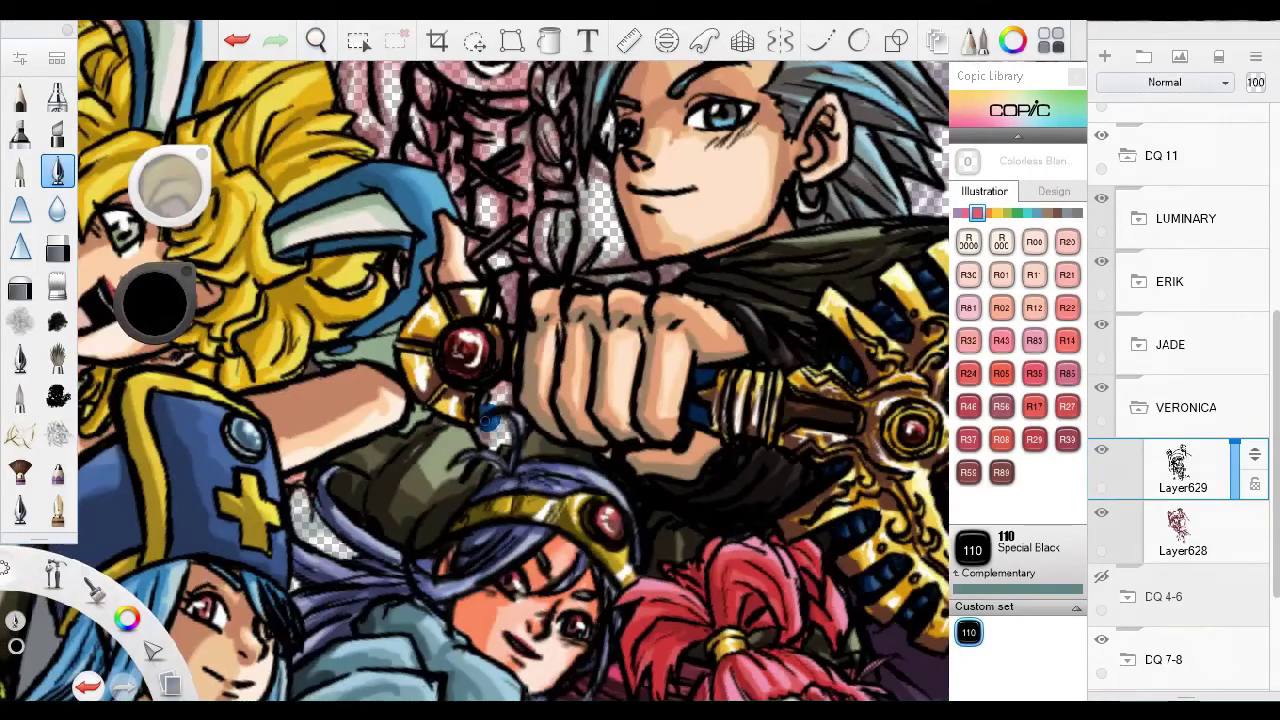
Hide Veronica's sketch layer, add a colour layer beneath the line art and sample a red for the paint brush.
scroll(313, 497, "down", 2)
left_click(1130, 509)
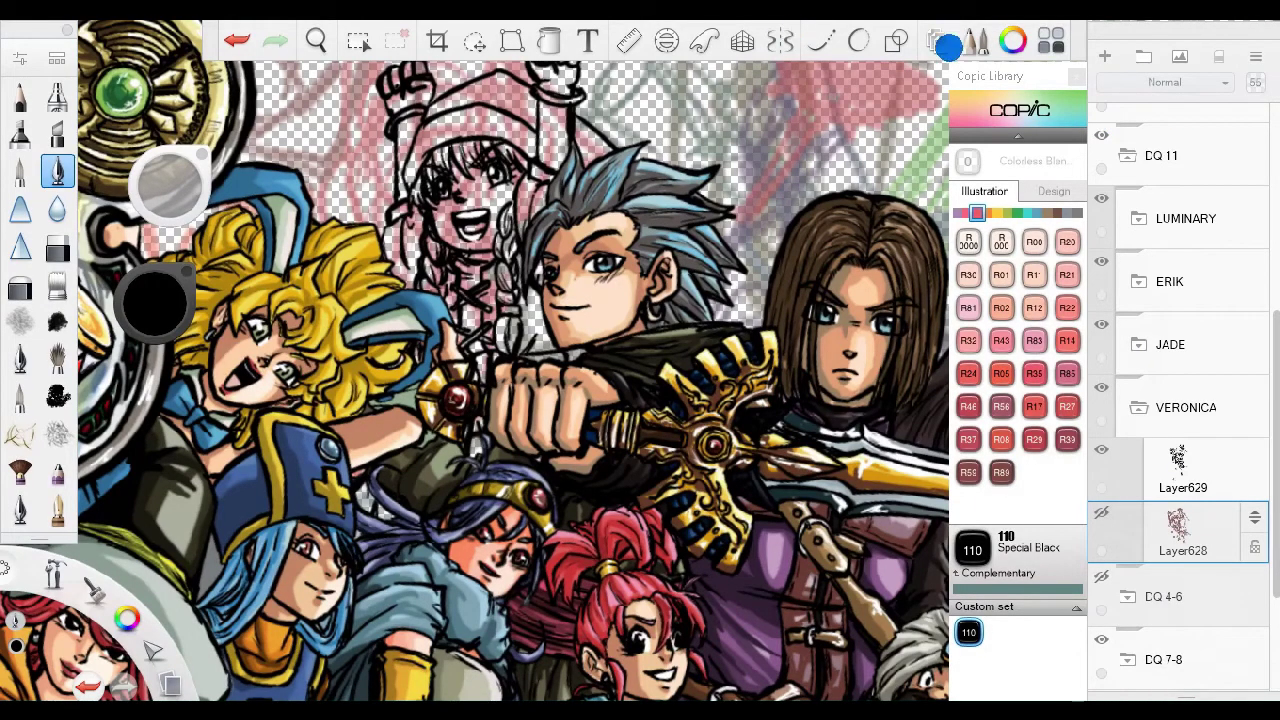
key("ctrl+shift+n")
left_click(523, 337, "alt")
scroll(523, 337, "up", 4)
left_click(57, 510)
Paint flat red over Veronica's hat and dress beneath the line art.
mouse_move(700, 230)
left_mouse_down()
mouse_move(711, 431)
mouse_move(600, 380)
left_mouse_up()
mouse_move(530, 230)
left_mouse_down()
mouse_move(609, 194)
mouse_move(700, 220)
mouse_move(429, 369)
mouse_move(400, 460)
mouse_move(471, 400)
mouse_move(729, 434)
mouse_move(567, 350)
mouse_move(337, 509)
mouse_move(367, 400)
left_mouse_up()
scroll(534, 369, "up", 2)
scroll(429, 369, "up", 1)
scroll(544, 211, "up", 2)
scroll(567, 350, "down", 3)
scroll(367, 365, "up", 2)
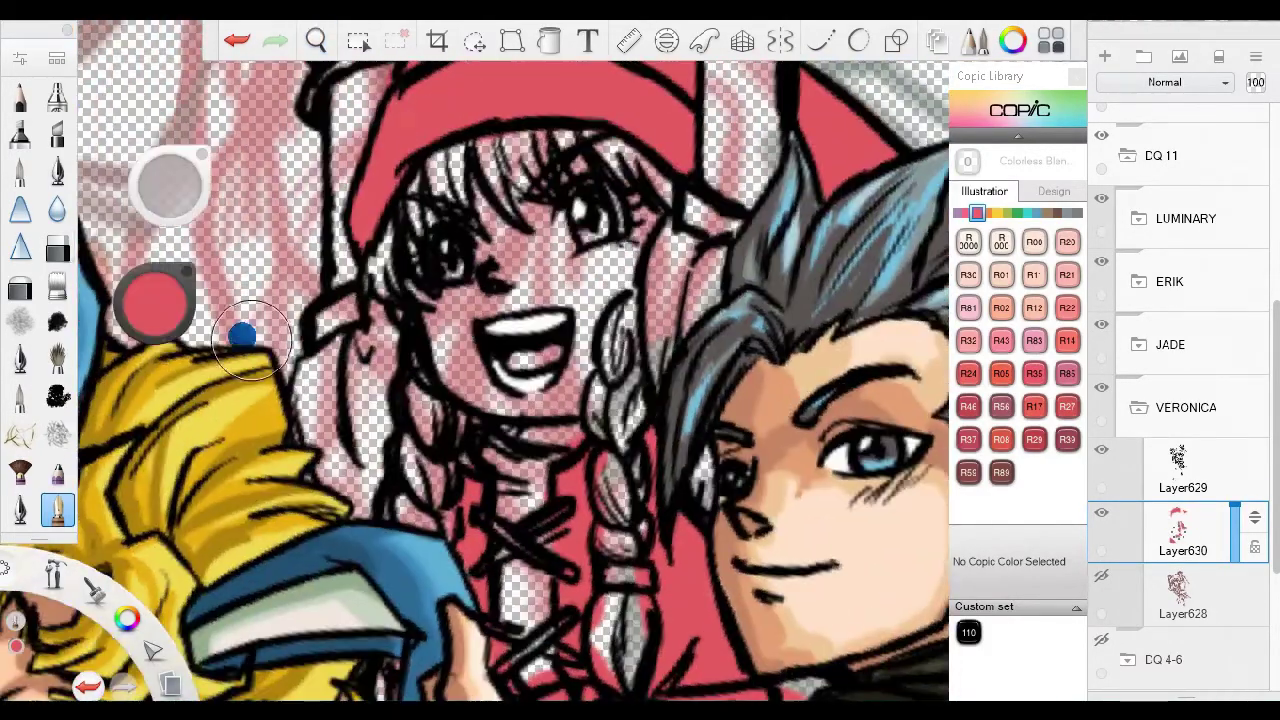
Erase the red overflow around the girl's hat and fill her tongue with the same red.
left_click(50, 248)
scroll(414, 380, "up", 5)
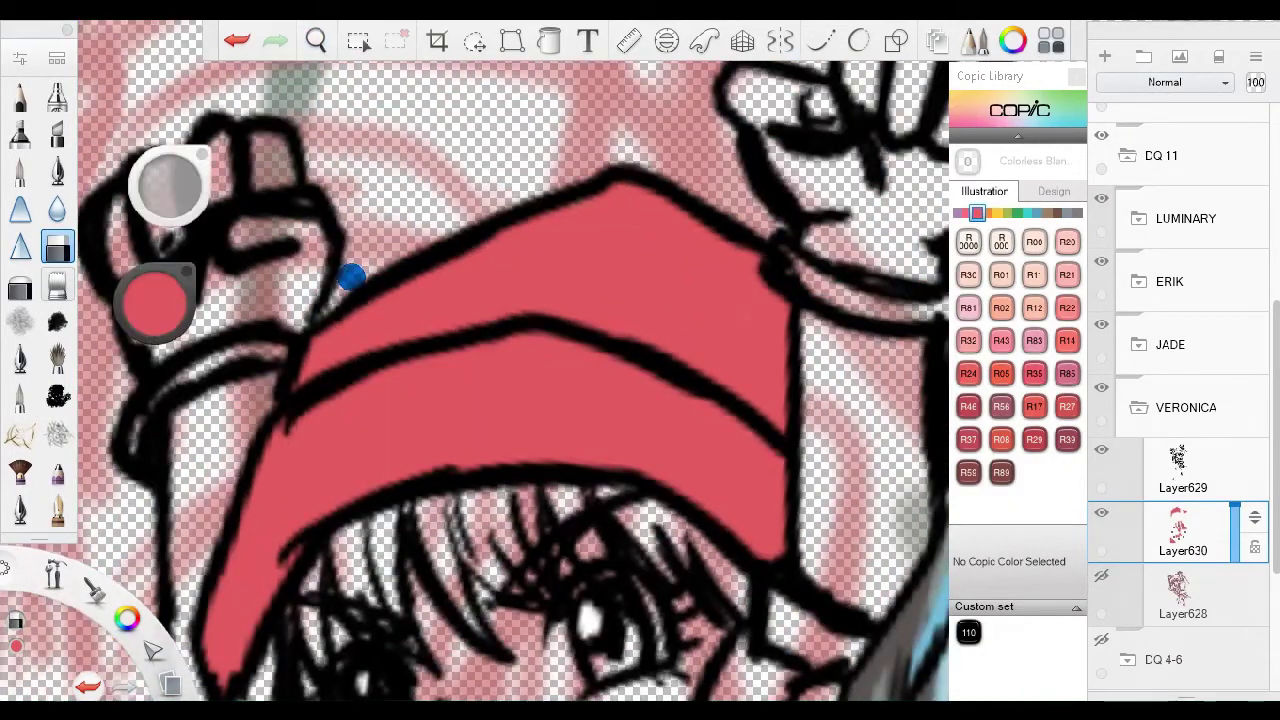
left_click_drag(350, 277, 478, 402)
mouse_move(343, 243)
left_mouse_down()
mouse_move(391, 531)
mouse_move(629, 240)
mouse_move(527, 291)
mouse_move(486, 290)
mouse_move(470, 300)
mouse_move(479, 318)
left_mouse_up()
left_click(479, 318)
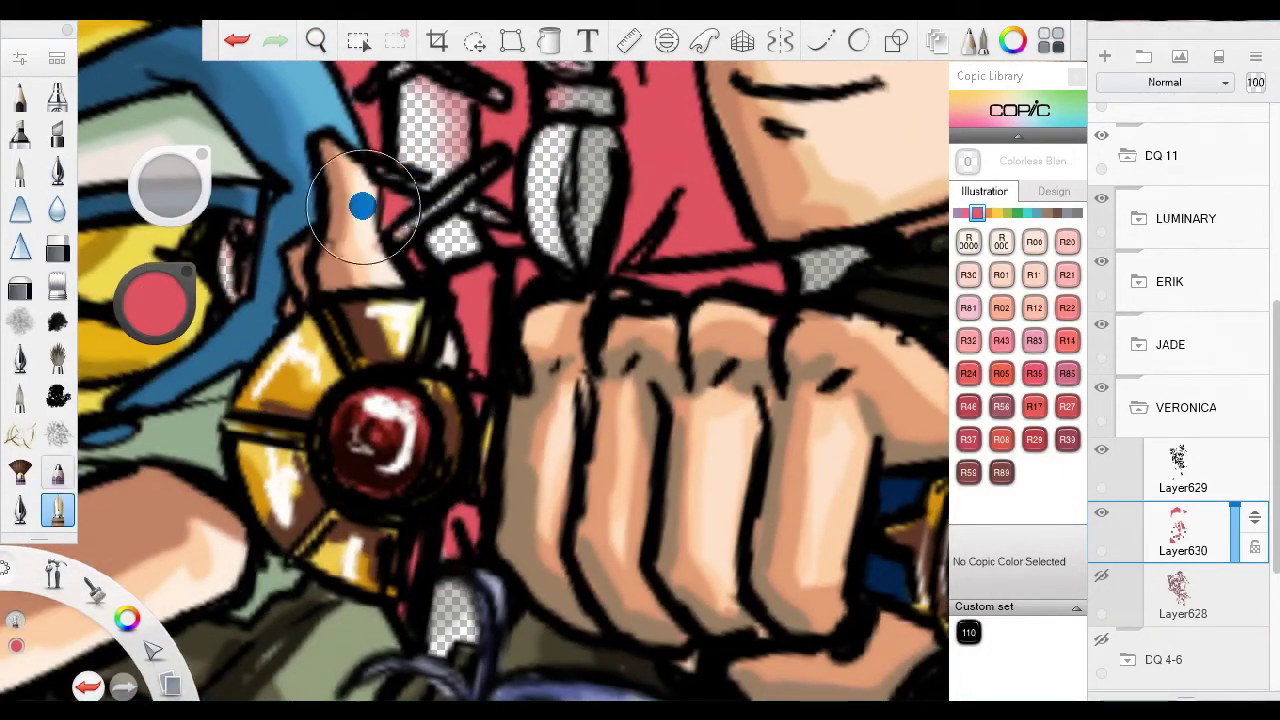
left_click_drag(483, 366, 447, 444)
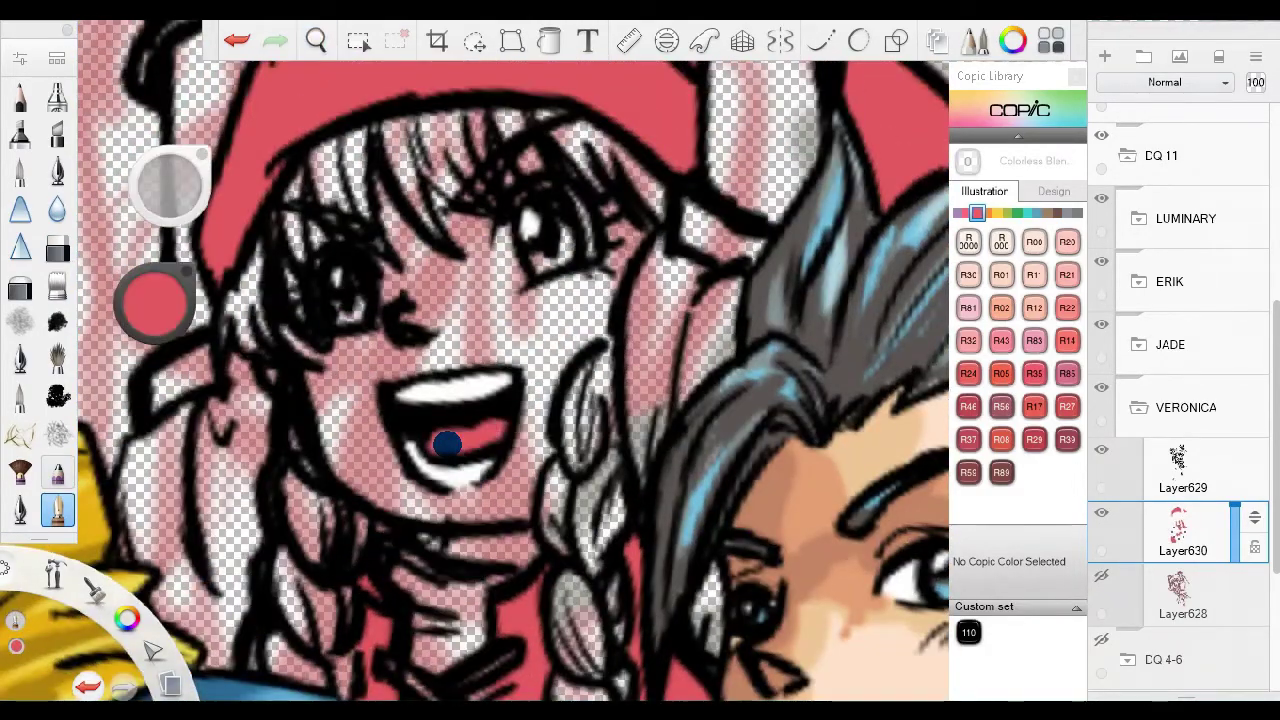
Paint orange-red shading over both bands and the tail of the hat, leaving pinkish-red highlights along the upper edges.
left_click_drag(434, 120, 434, 420)
mouse_move(700, 440)
left_mouse_down()
mouse_move(466, 329)
mouse_move(683, 217)
mouse_move(800, 400)
left_mouse_up()
left_click_drag(560, 330, 614, 300)
scroll(614, 300, "down", 3)
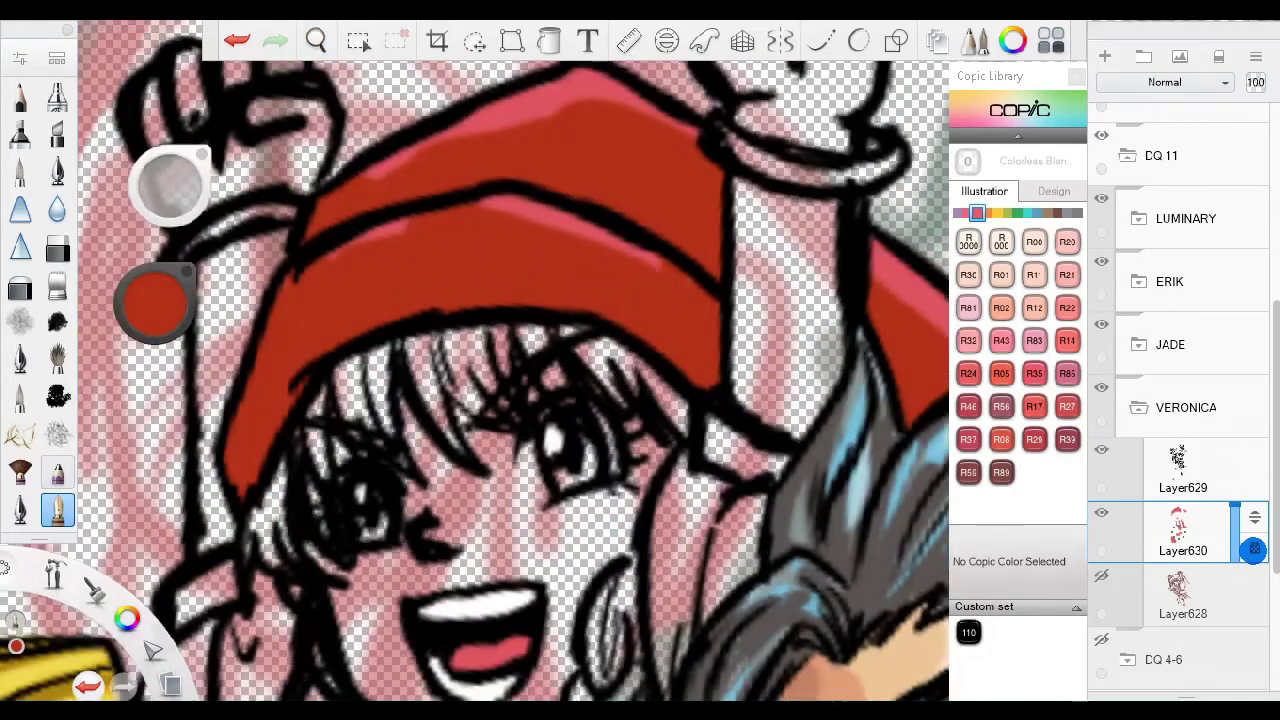
left_click(580, 277, "alt")
scroll(592, 216, "up", 3)
scroll(592, 216, "down", 4)
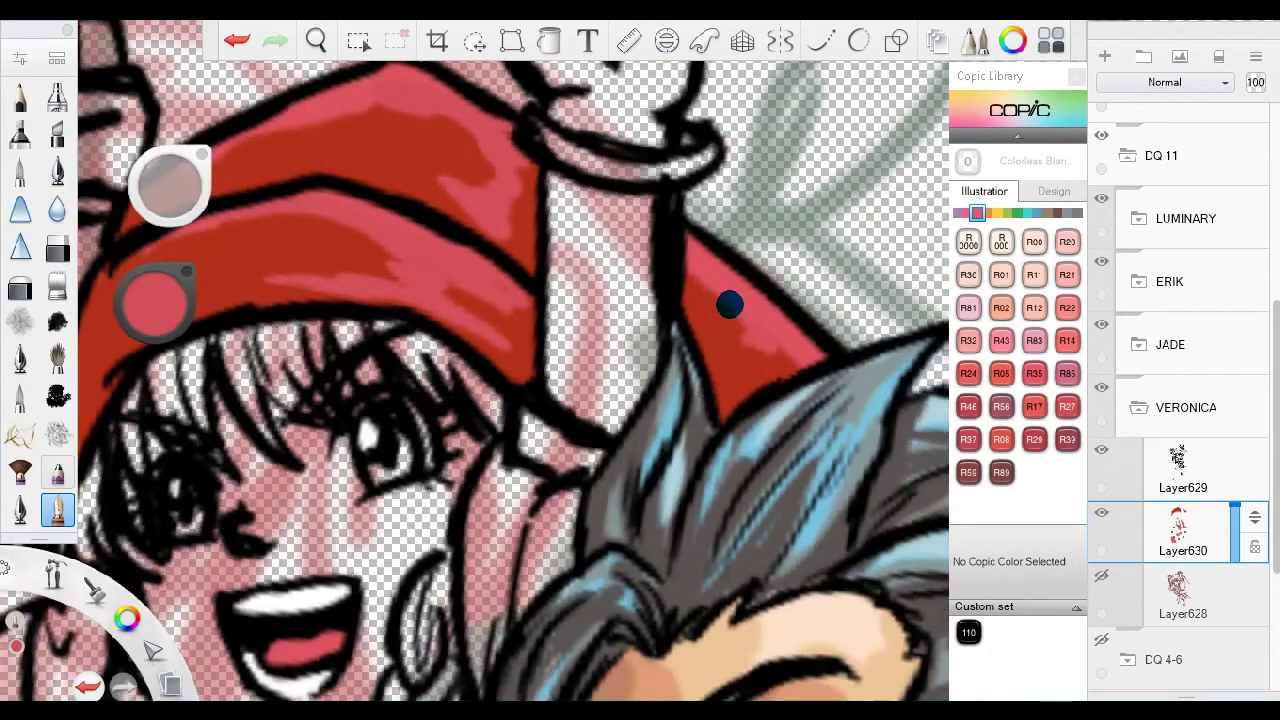
left_click(549, 205, "alt")
Shade the girl's laced bodice and dress with the orange-red tone.
left_click_drag(500, 500, 500, 290)
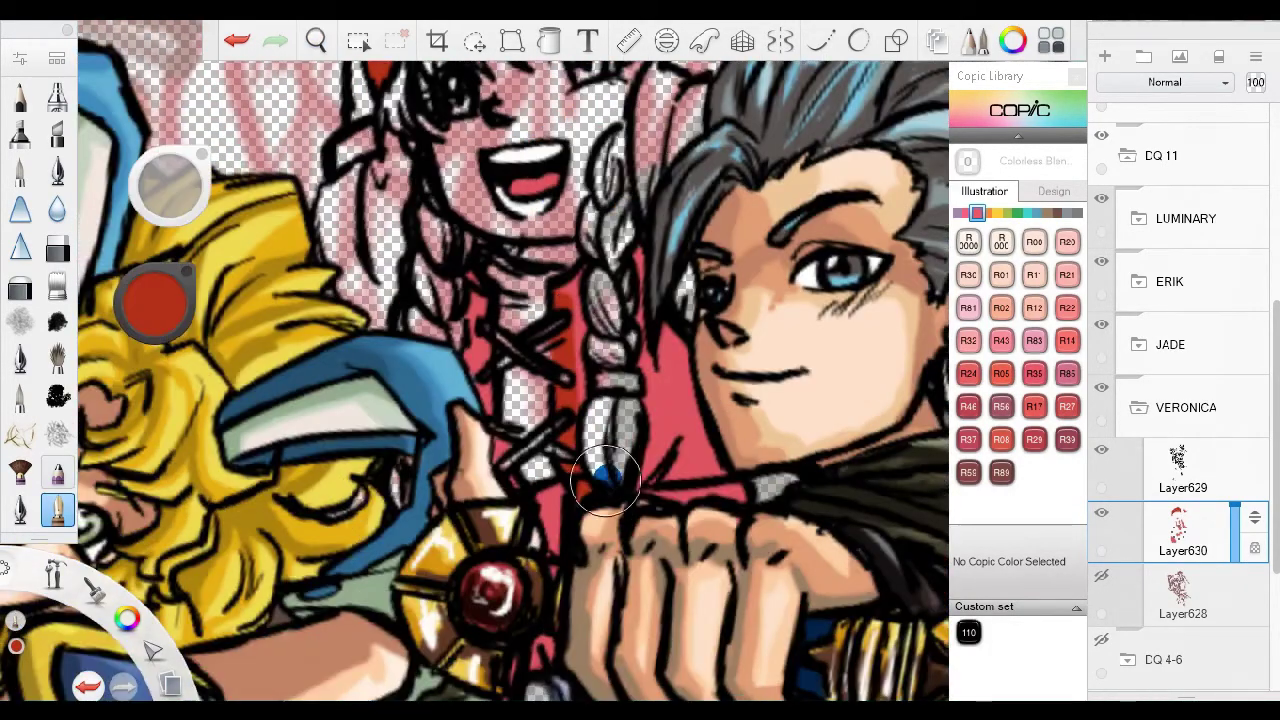
left_click_drag(480, 480, 480, 340)
mouse_move(476, 525)
left_mouse_down()
mouse_move(476, 325)
mouse_move(784, 337)
left_mouse_up()
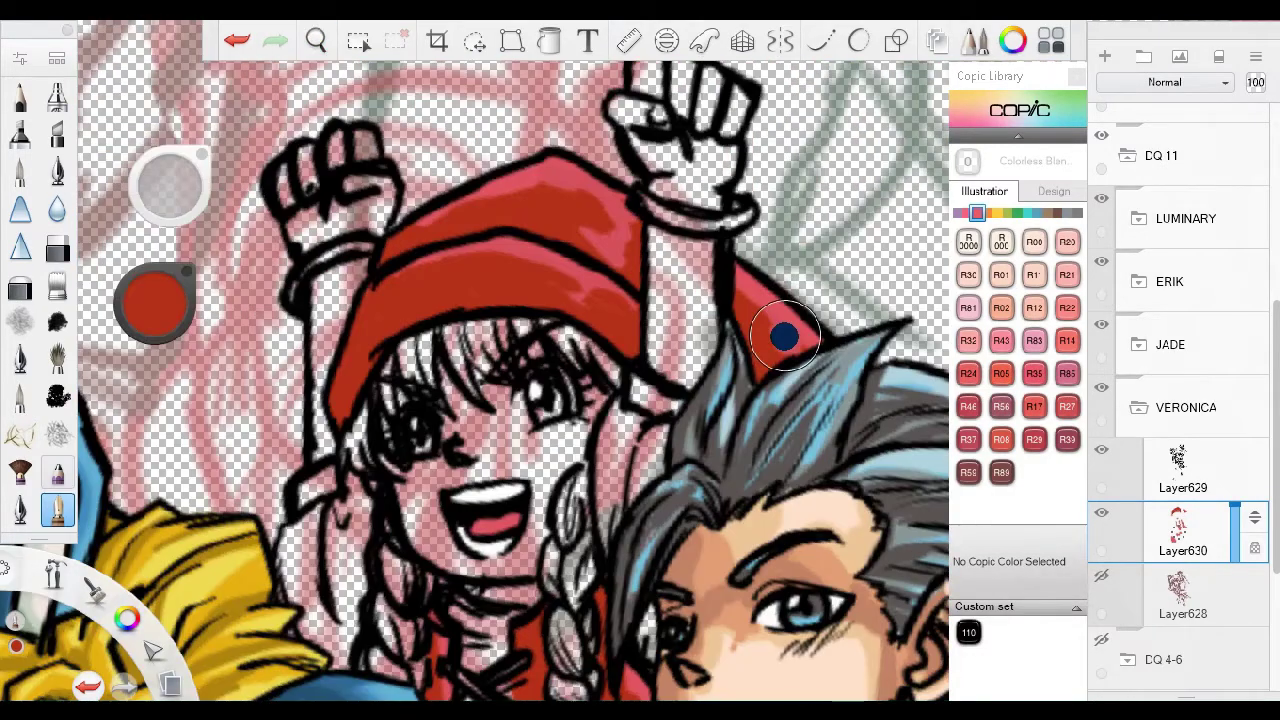
Deepen the shadows on the hat and dress with dark crimson, then unlock the layer's transparency.
mouse_move(416, 271)
left_mouse_down()
mouse_move(586, 166)
mouse_move(422, 413)
mouse_move(540, 40)
left_mouse_up()
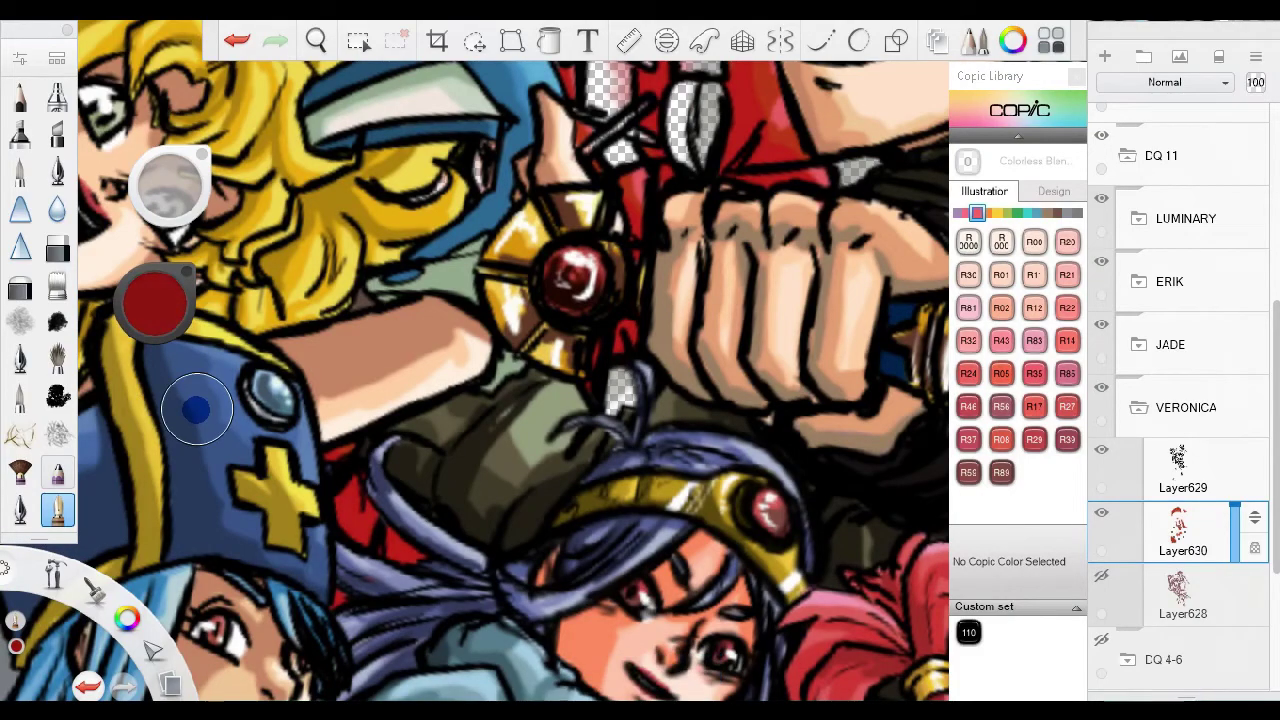
left_click_drag(640, 190, 480, 422)
left_click_drag(450, 200, 450, 560)
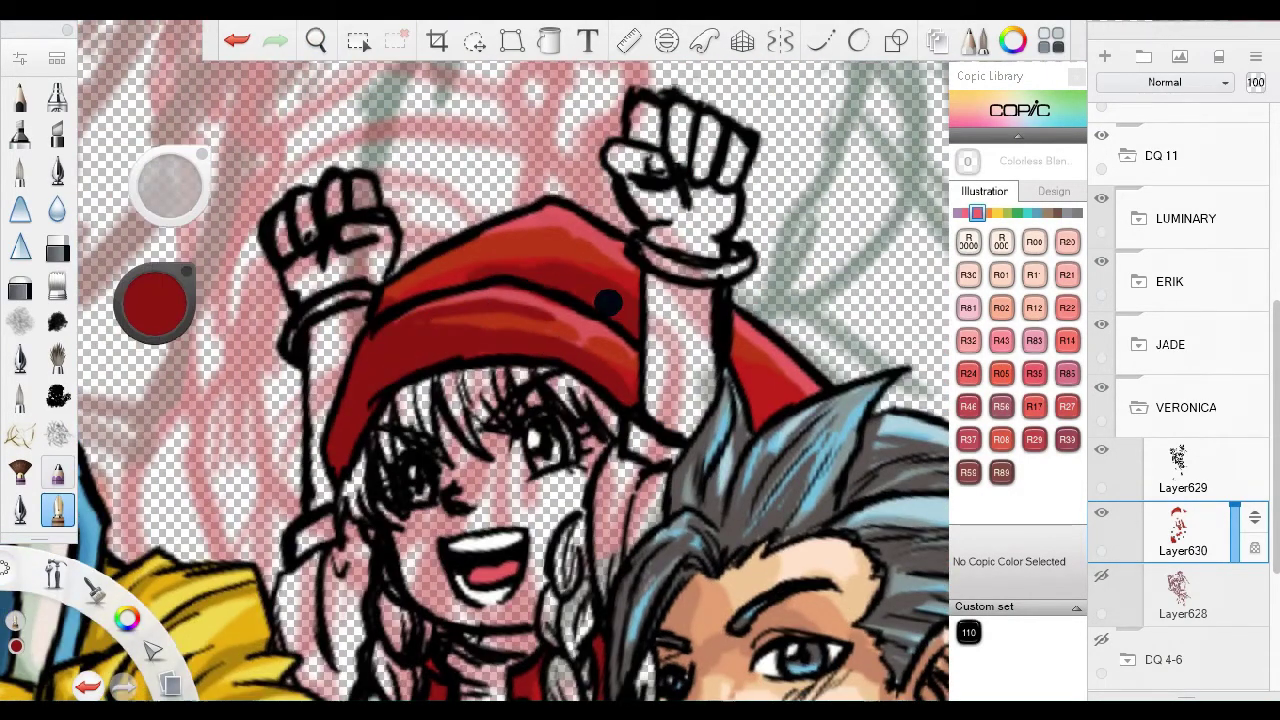
left_click_drag(505, 300, 505, 330)
left_click(1260, 560)
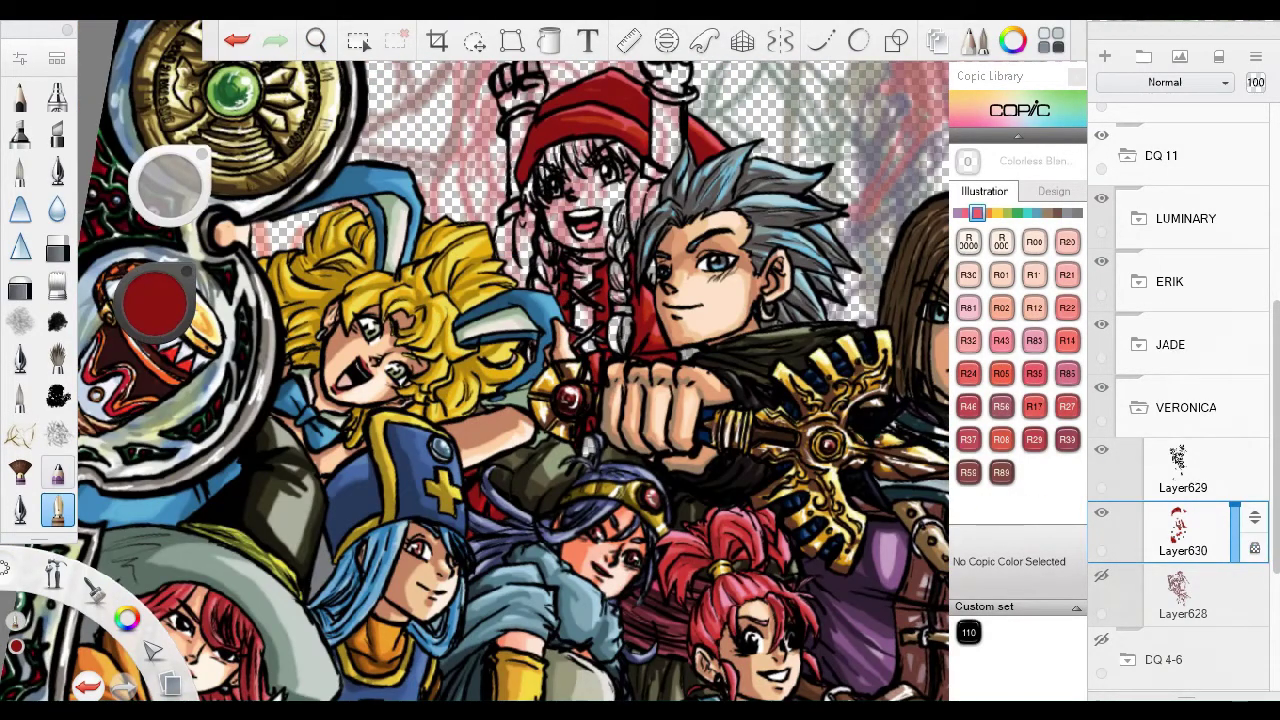
Fill the bracelets on both raised wrists with light blue and clean up their edges.
left_click(316, 40)
left_click_drag(443, 243, 520, 310)
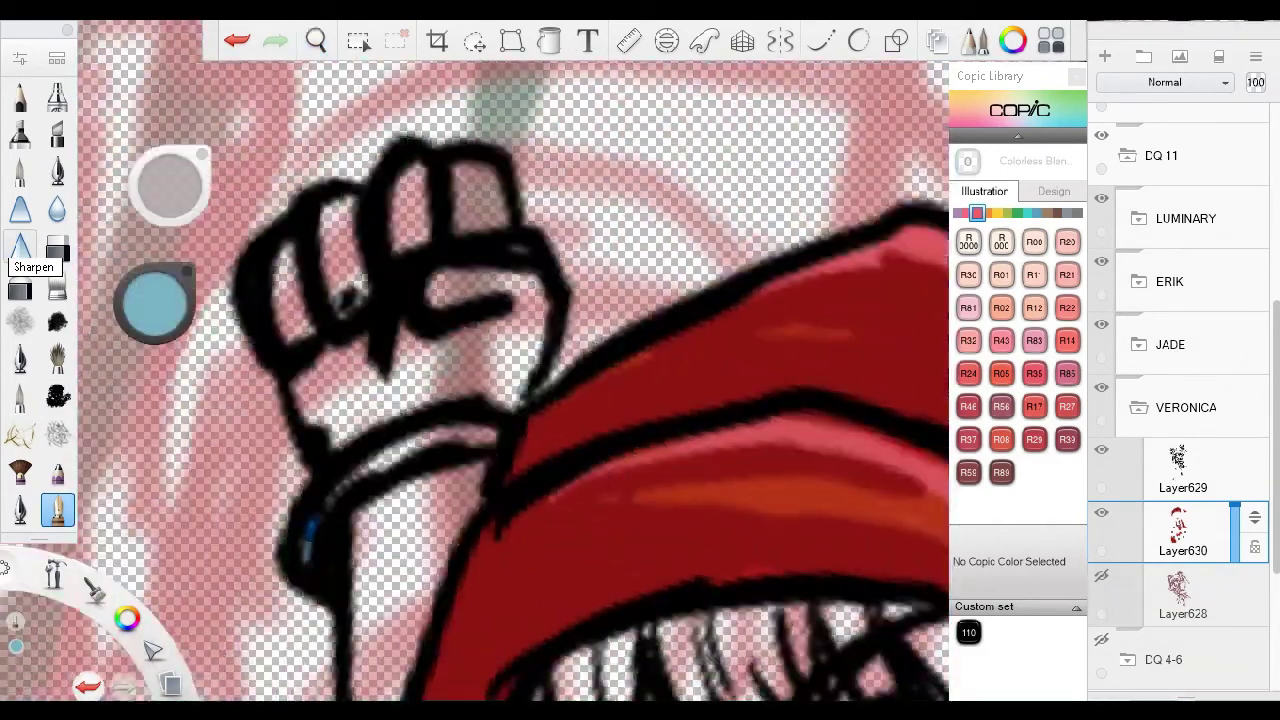
scroll(475, 360, "up", 5)
left_click(57, 247)
scroll(475, 360, "down", 4)
left_click(316, 40)
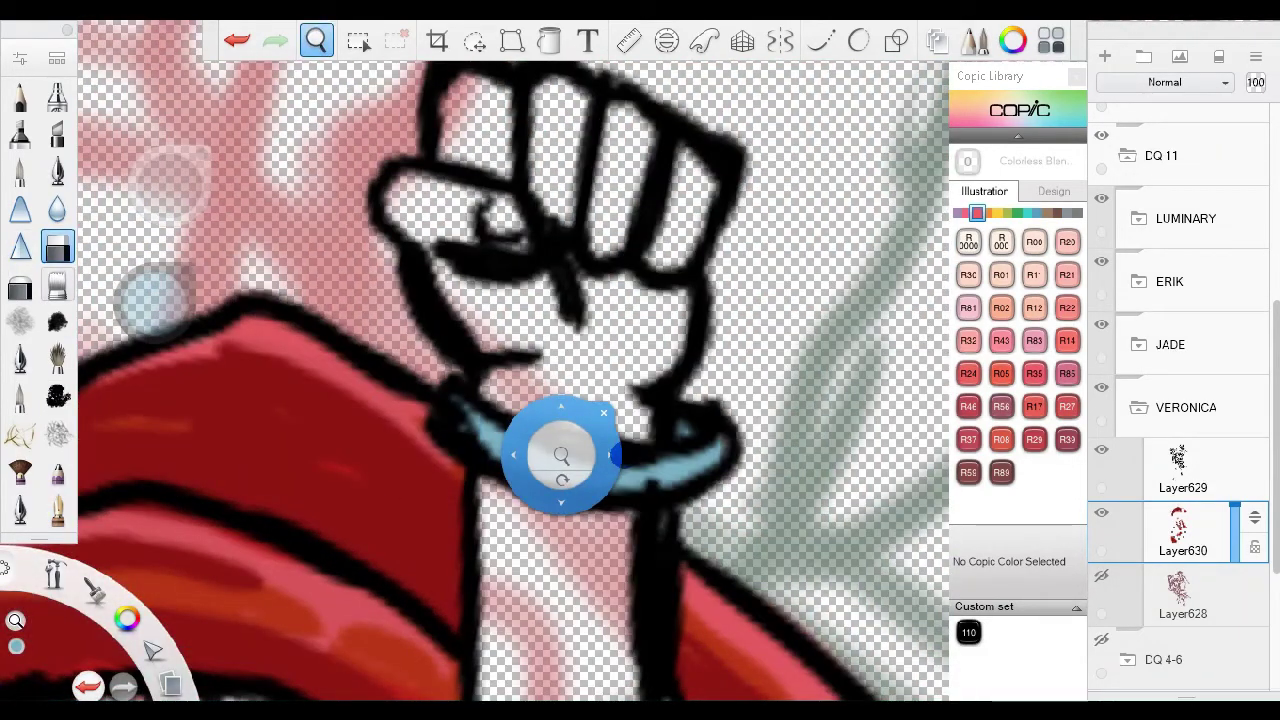
left_click(603, 413)
Add darker teal shading and white highlights to both bracelets with the inking pen.
left_click(57, 172)
left_click_drag(155, 300, 243, 323)
left_click_drag(455, 418, 715, 445)
scroll(475, 380, "down", 3)
left_click_drag(155, 300, 155, 240)
scroll(475, 380, "down", 3)
left_click(316, 40)
left_click_drag(580, 575, 710, 485)
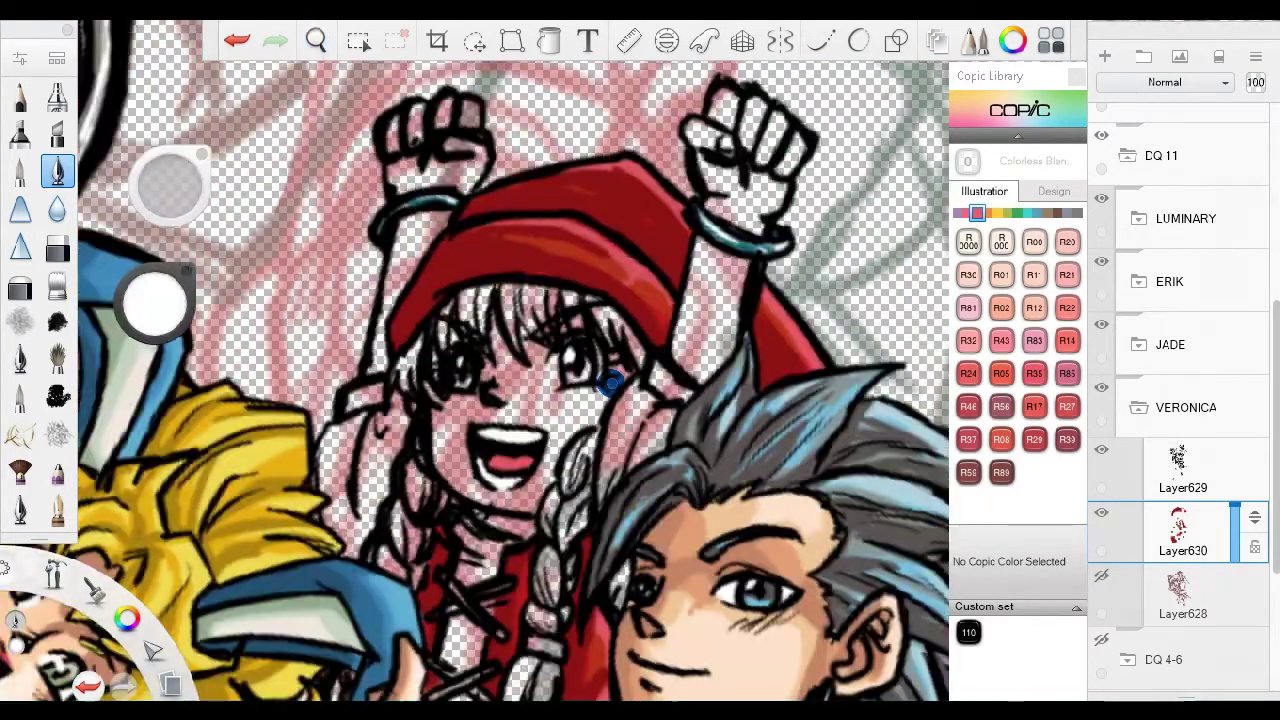
Darken the line art beside the girl's eye on Layer629 with Copic 110 Special Black.
left_click(968, 632)
left_click(1183, 470)
scroll(619, 325, "up", 4)
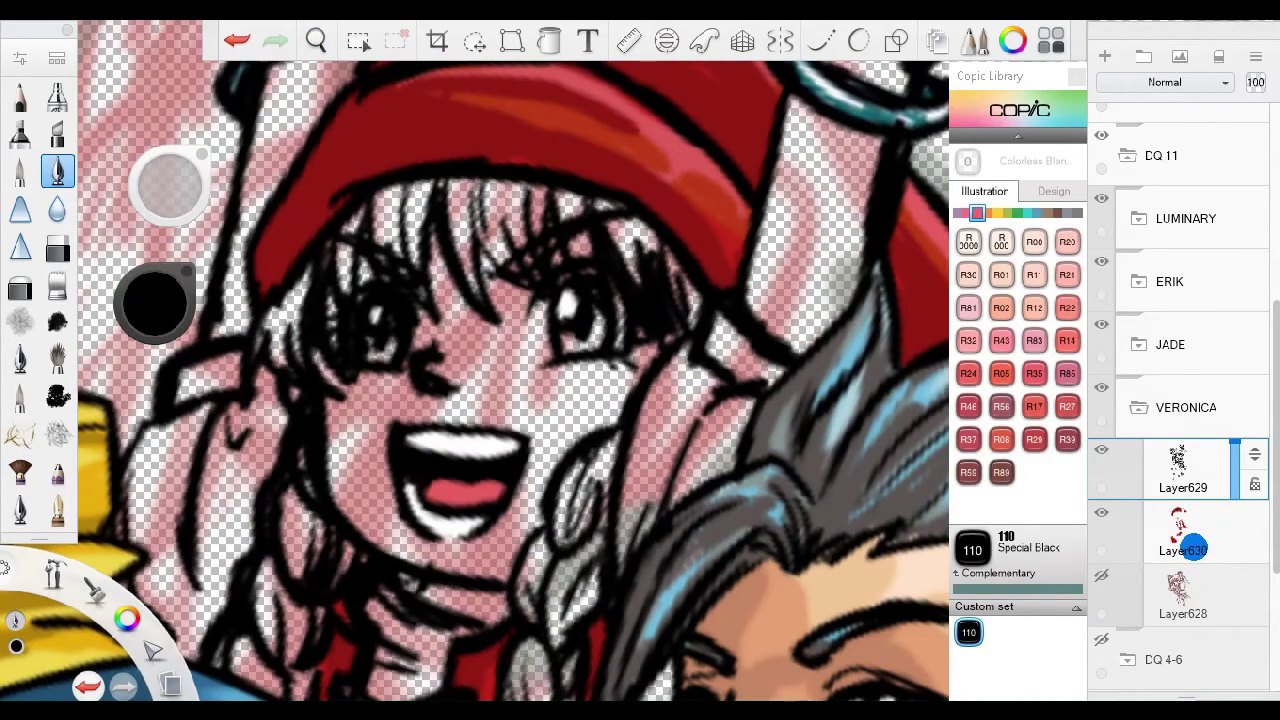
Paint lavender reflections in the irises of both eyes on Layer630.
left_click(1196, 545)
left_click(20, 208)
scroll(422, 250, "up", 4)
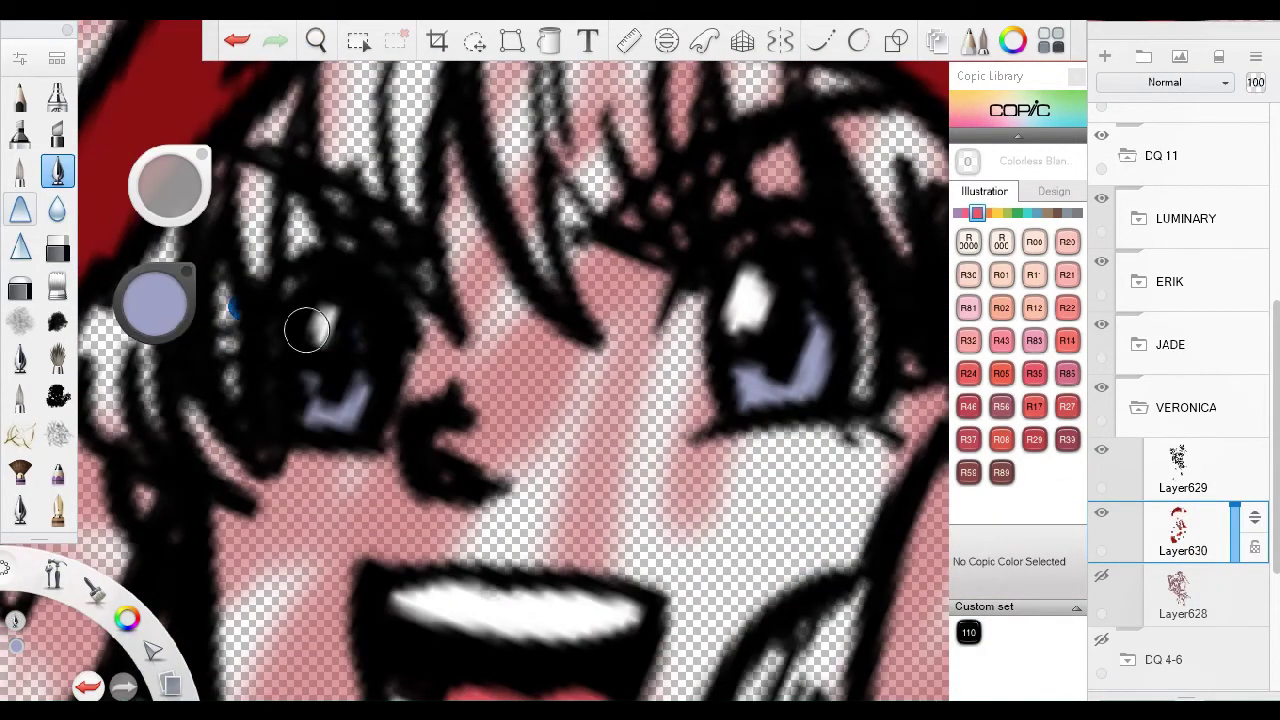
scroll(330, 174, "down", 4)
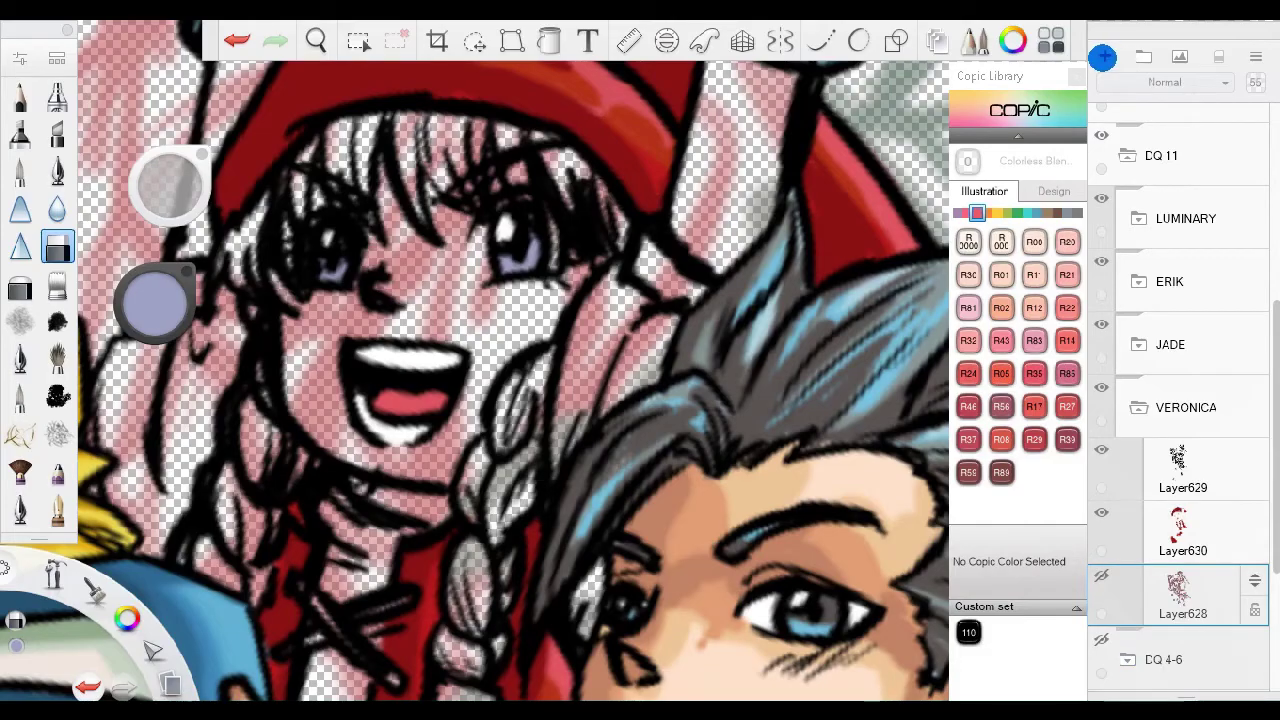
Add a layer above Layer628 and fill the girl's sleeves, collar and shirt front with off-white.
key("ctrl+shift+n")
left_click(57, 510)
mouse_move(571, 457)
left_mouse_down()
mouse_move(341, 391)
mouse_move(599, 191)
mouse_move(710, 187)
left_mouse_up()
left_click_drag(456, 232, 449, 343)
scroll(665, 570, "up", 2)
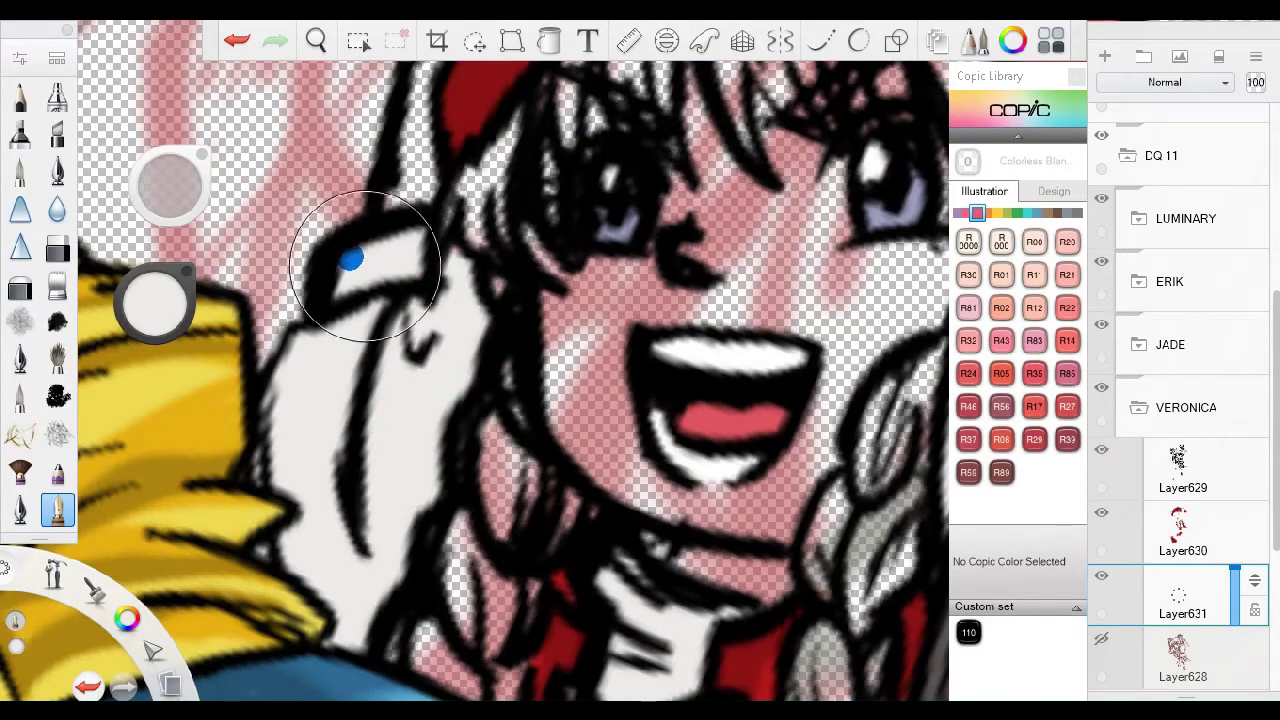
left_click_drag(700, 480, 230, 415)
left_click_drag(464, 714, 349, 429)
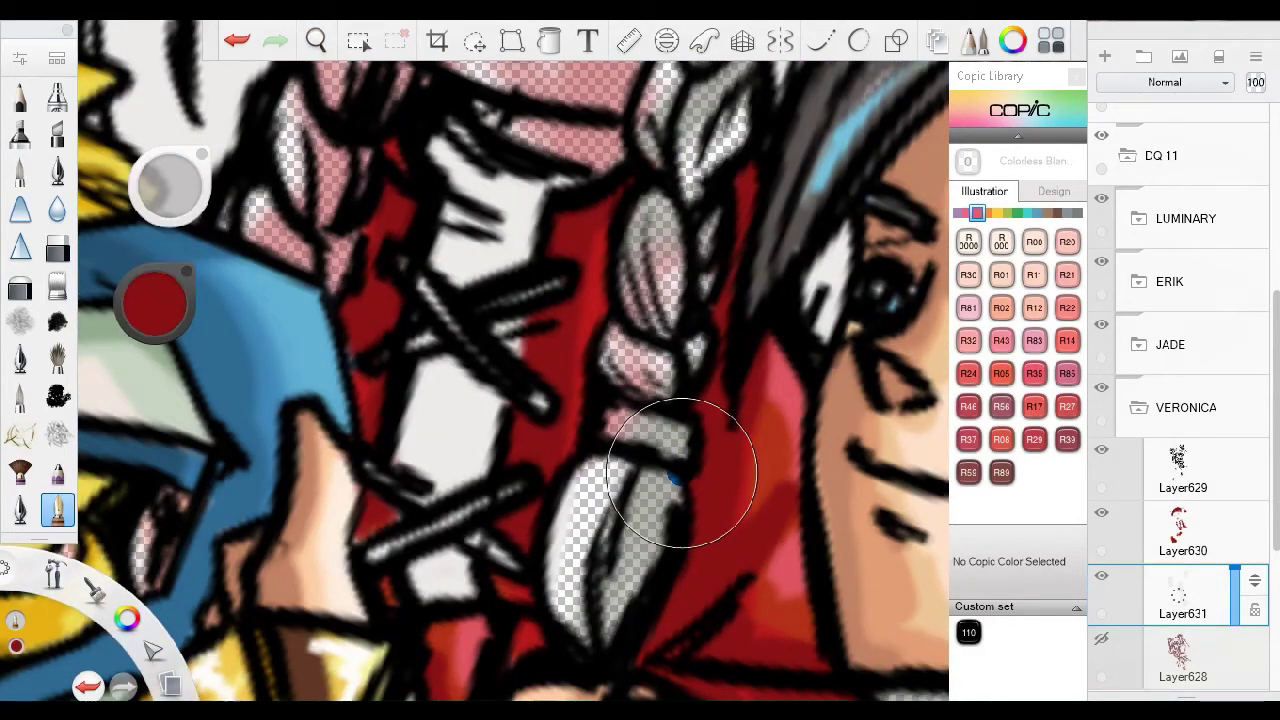
Shade the sleeves, collar, shirt front and laces with tan and brown on Layer631, then erase the overflow.
key("ctrl+alt")
left_click_drag(523, 371, 430, 371)
left_click(1183, 595)
left_click(613, 509, "alt")
scroll(600, 400, "up", 3)
left_click_drag(548, 240, 570, 115)
mouse_move(400, 400)
left_mouse_down()
mouse_move(510, 423)
mouse_move(610, 423)
mouse_move(618, 273)
mouse_move(600, 148)
left_mouse_up()
left_click_drag(460, 415, 327, 599)
left_click_drag(400, 200, 520, 380)
left_click_drag(750, 223, 602, 223)
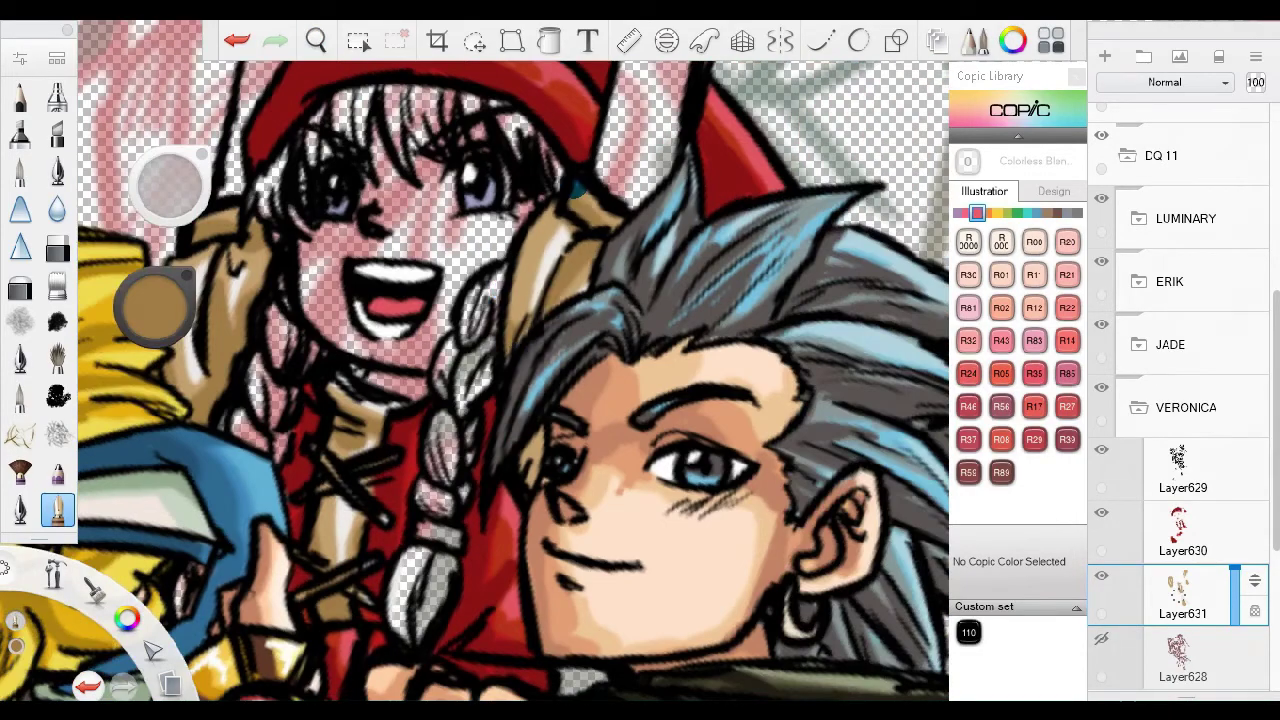
scroll(500, 380, "up", 3)
scroll(500, 380, "down", 4)
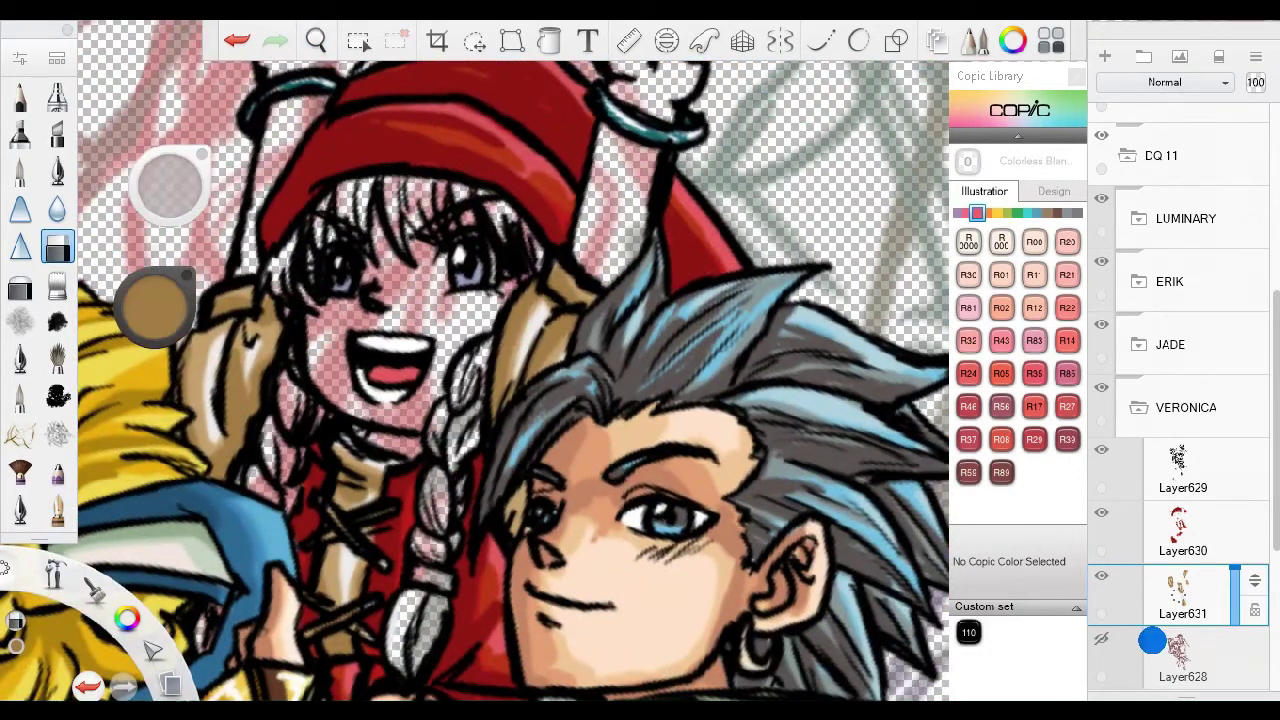
Add a layer beneath Layer631 and colour the braid's hair tie brown on Layer631.
key("ctrl+l")
left_click(1178, 590)
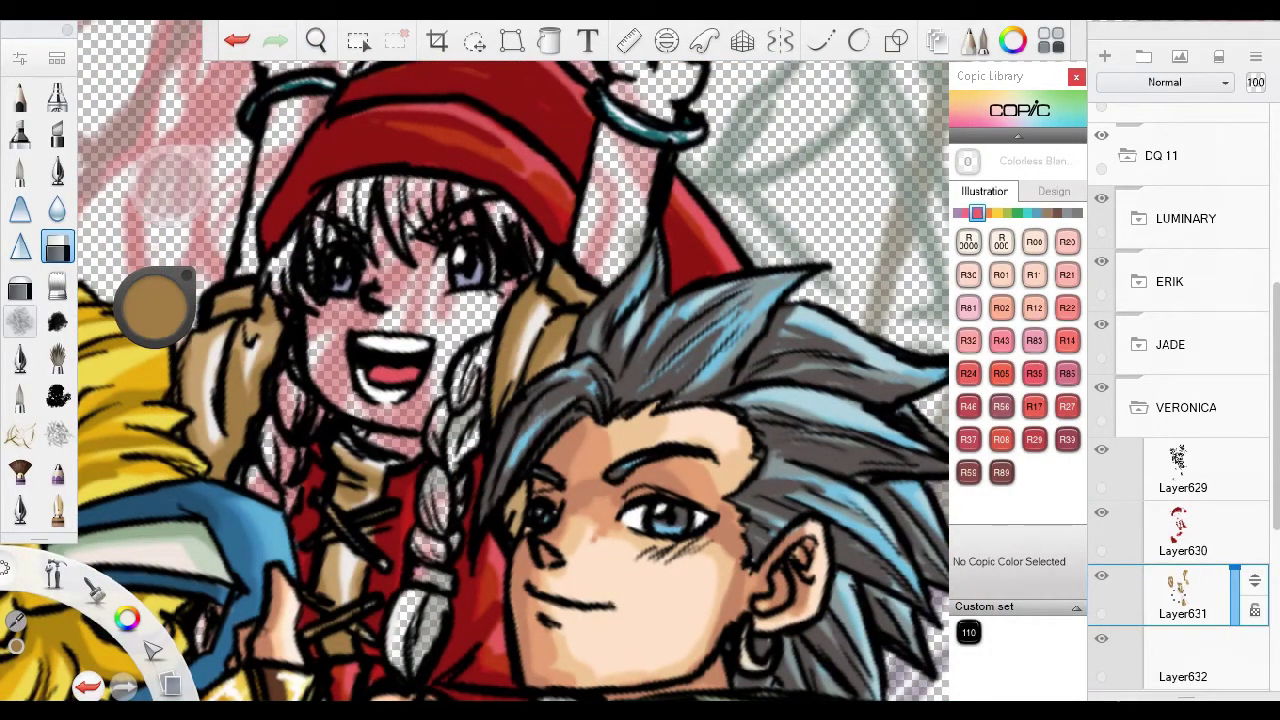
scroll(549, 583, "up", 5)
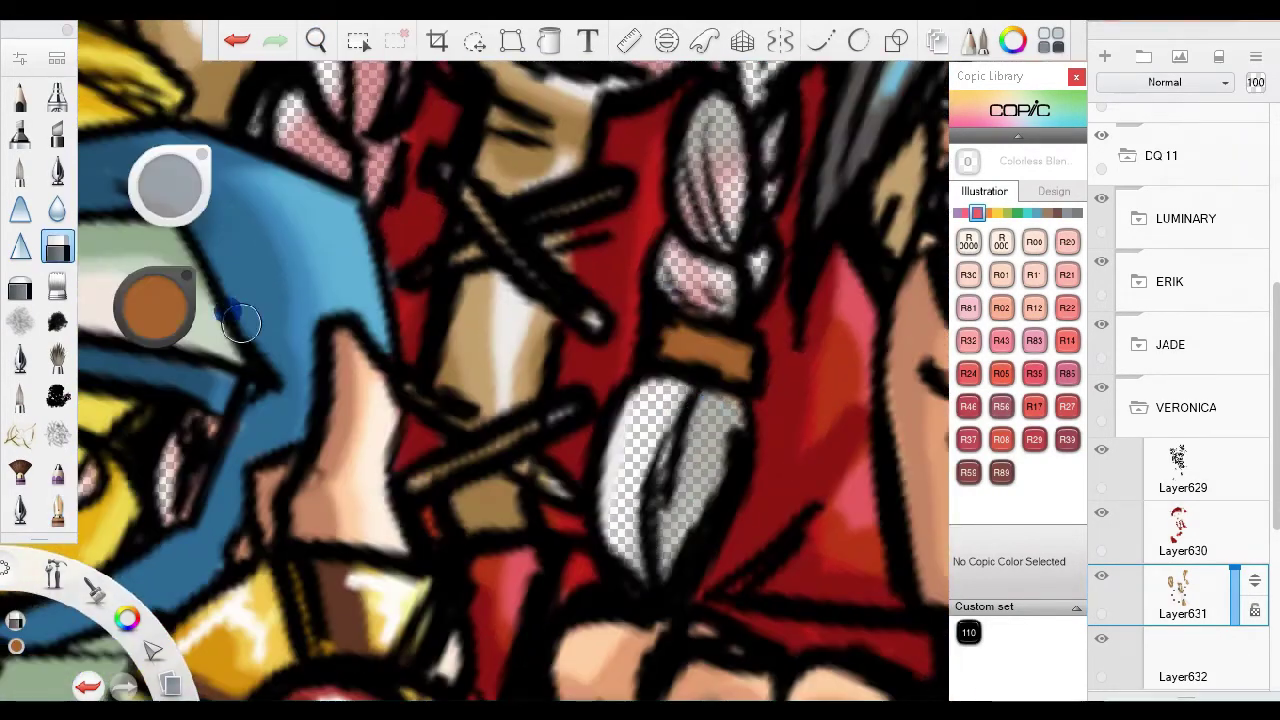
key("space")
left_click_drag(646, 306, 486, 457)
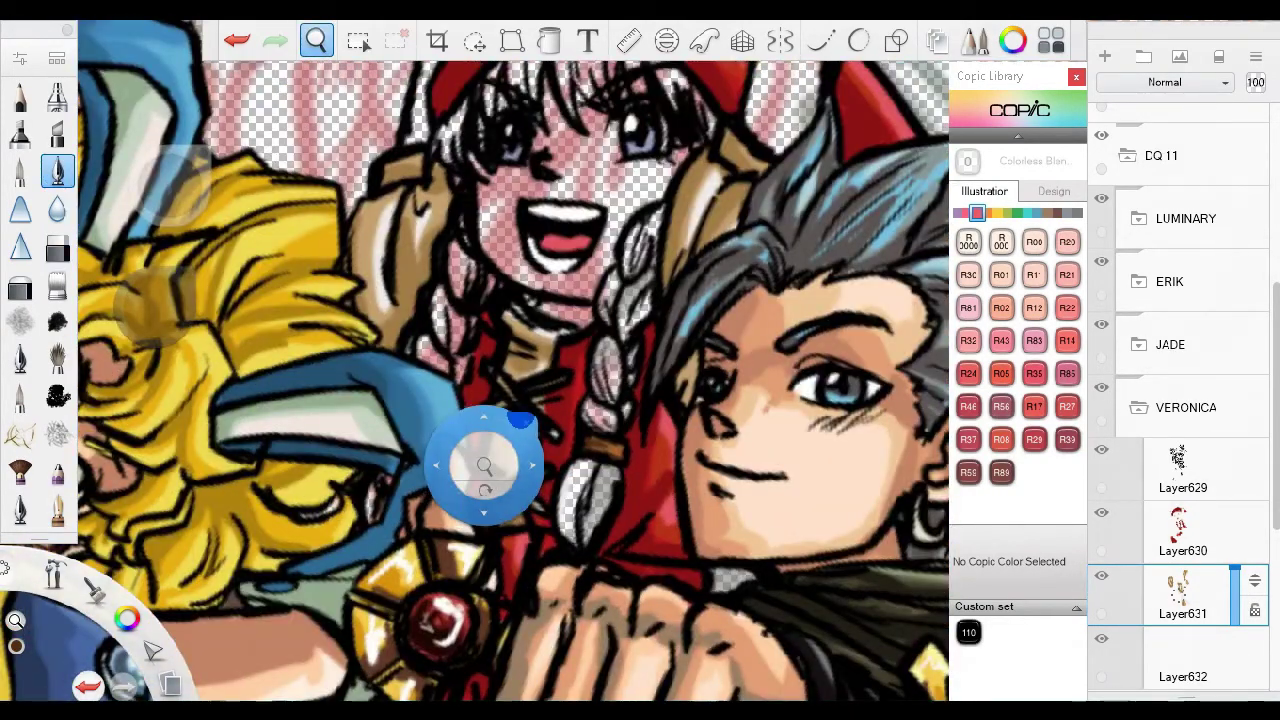
Fill the whites of the girl's eyes with white on Layer631.
scroll(537, 270, "up", 5)
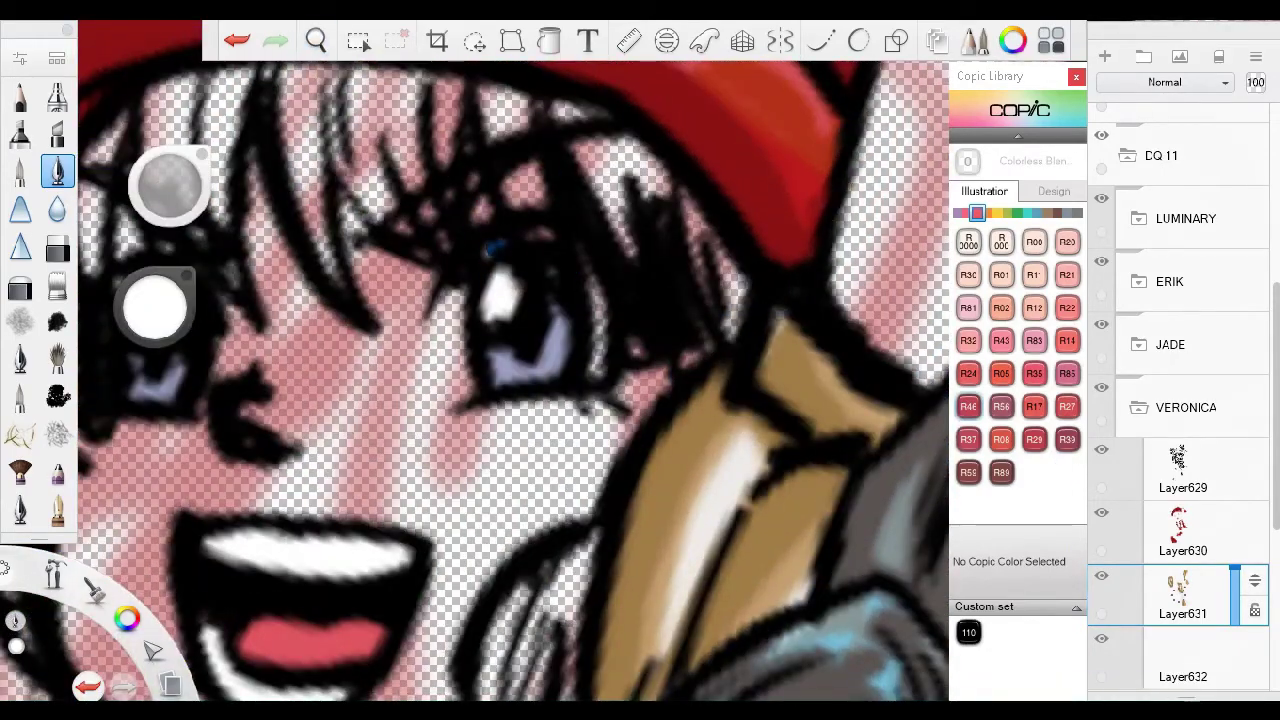
key("space")
left_click_drag(557, 354, 1020, 597)
Fill the girl's bangs and braids with pale yellow on Layer632 and erase the spill over her face.
left_click(1183, 658)
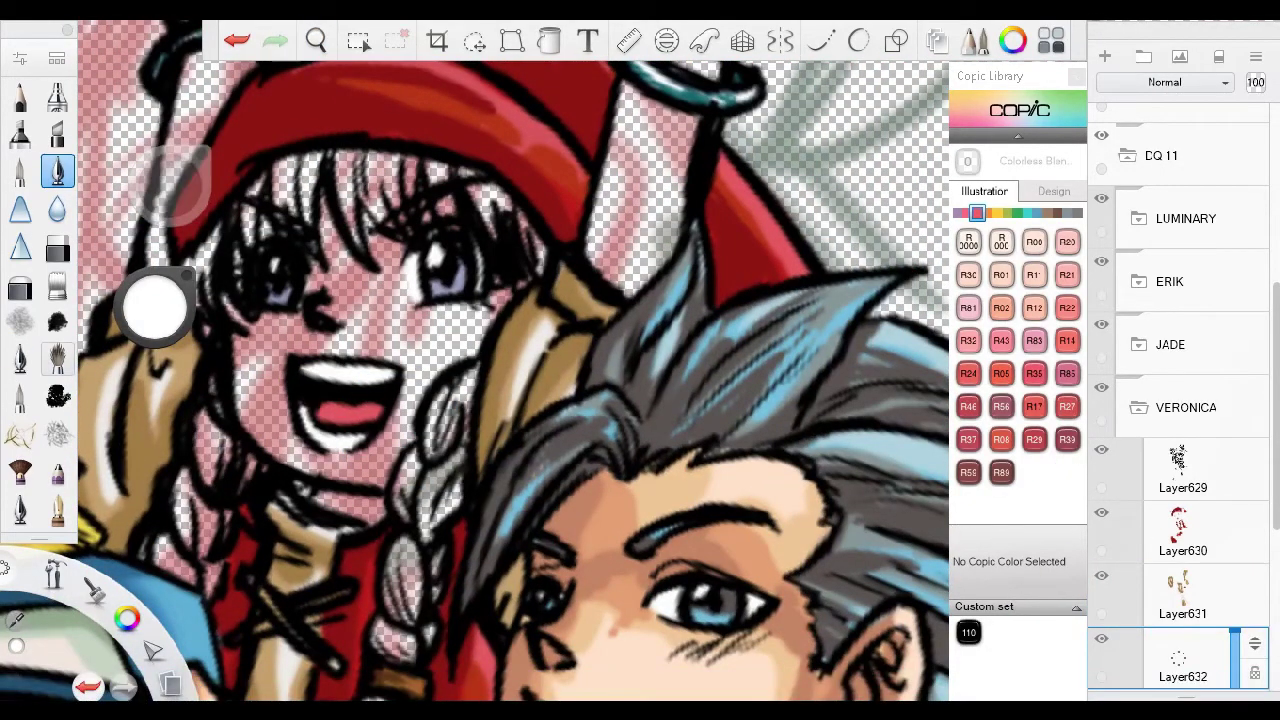
left_click(57, 510)
key("space")
mouse_move(422, 375)
left_mouse_down()
mouse_move(470, 360)
mouse_move(422, 375)
mouse_move(660, 410)
left_mouse_up()
left_click(57, 248)
scroll(286, 406, "up", 5)
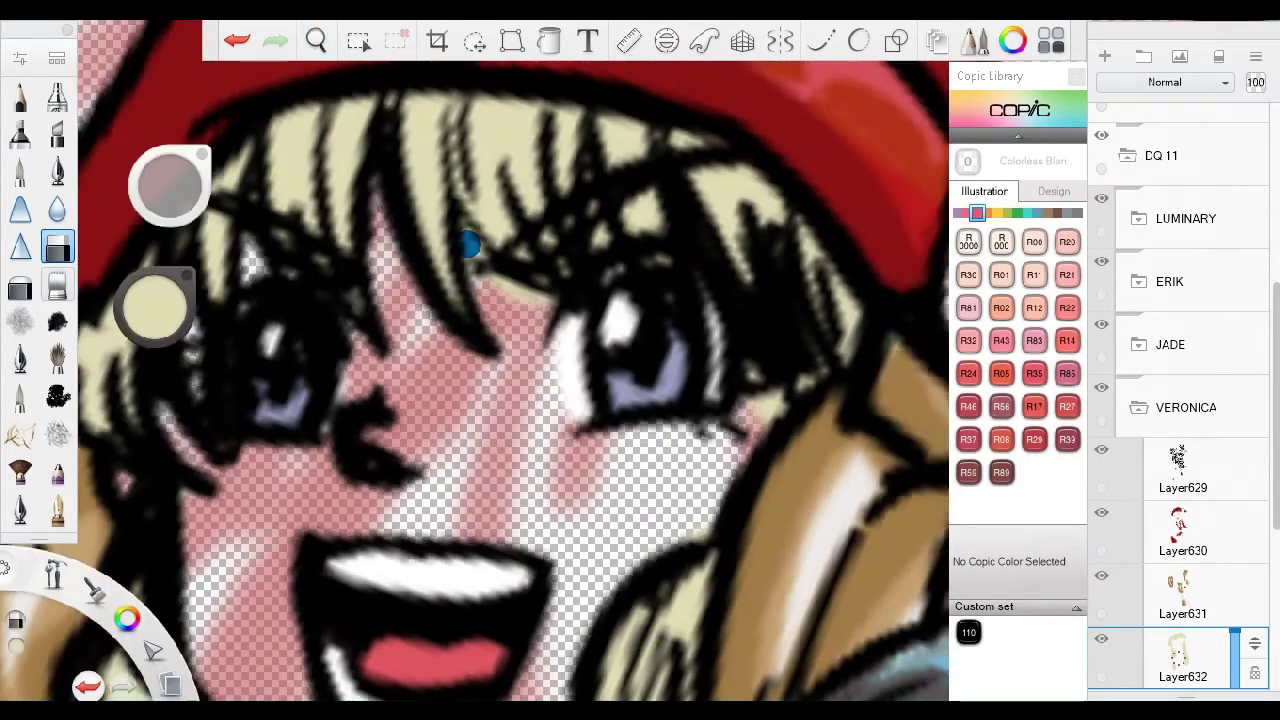
scroll(467, 244, "down", 3)
key("space")
mouse_move(477, 286)
left_mouse_down()
mouse_move(546, 134)
mouse_move(420, 343)
mouse_move(568, 473)
left_mouse_up()
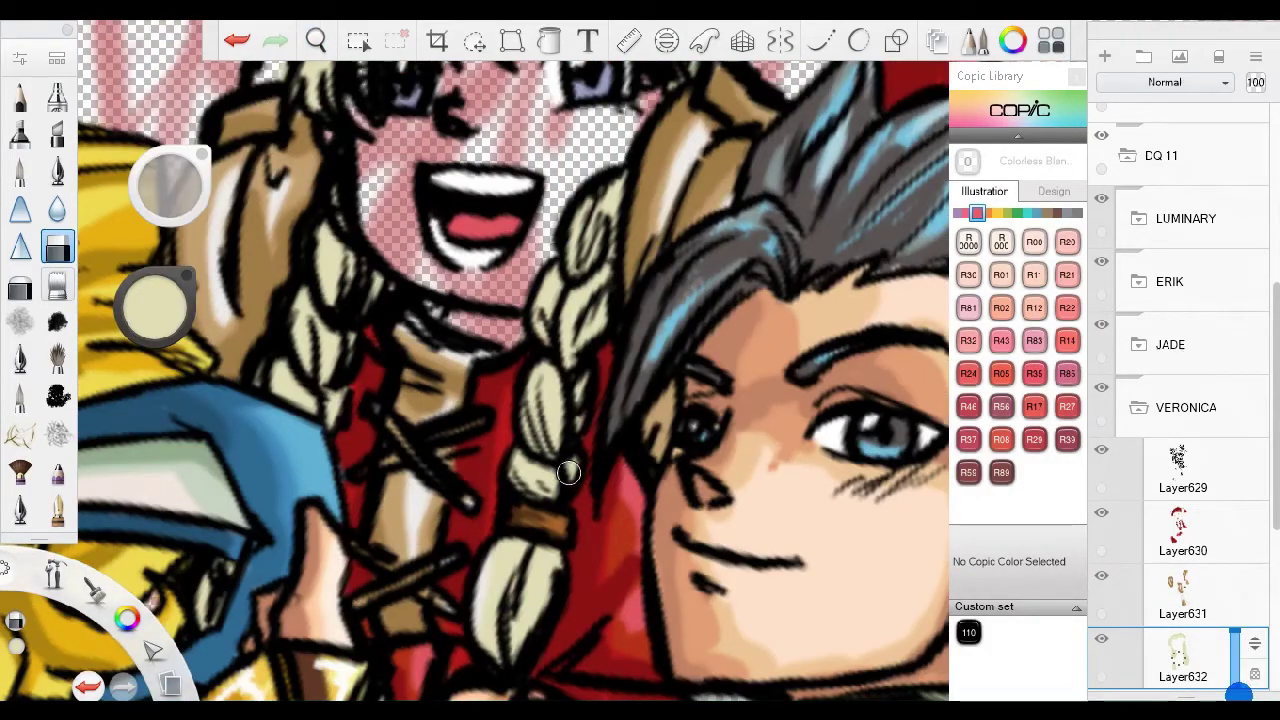
Shade the strands of both braids with olive yellow.
left_click(57, 510)
left_click_drag(473, 575, 453, 385)
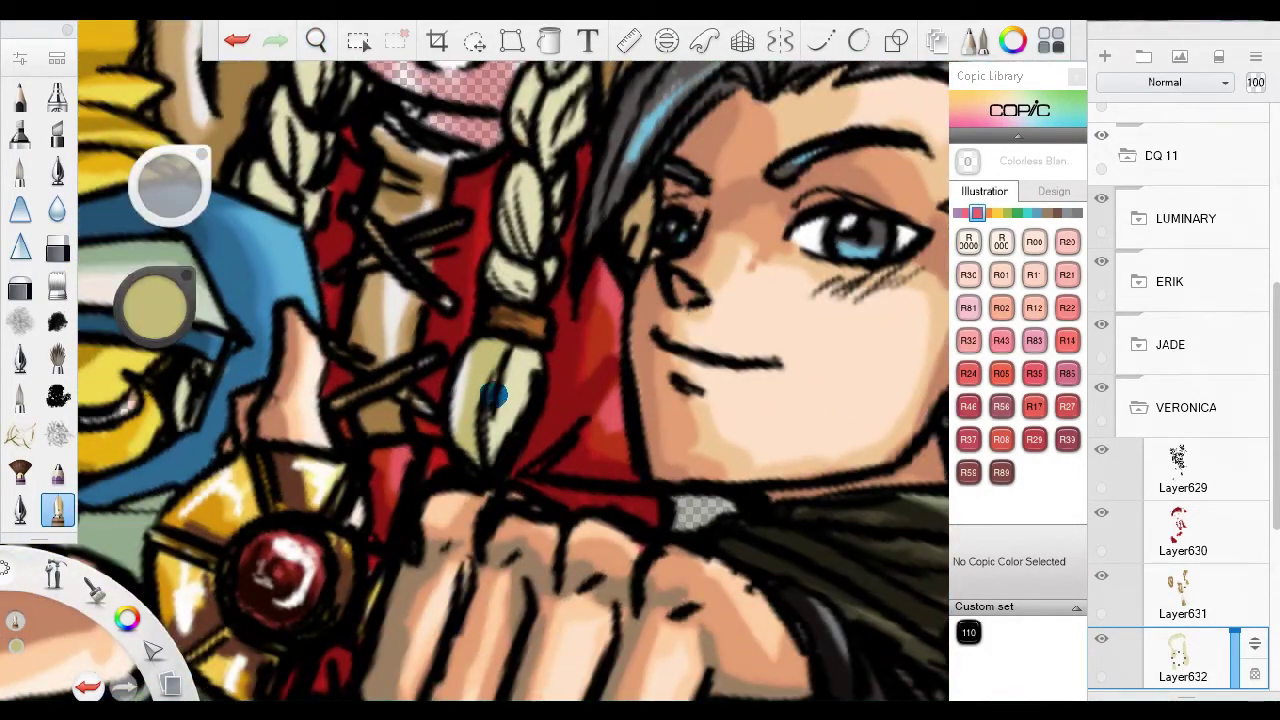
scroll(510, 205, "down", 2)
scroll(500, 200, "up", 1)
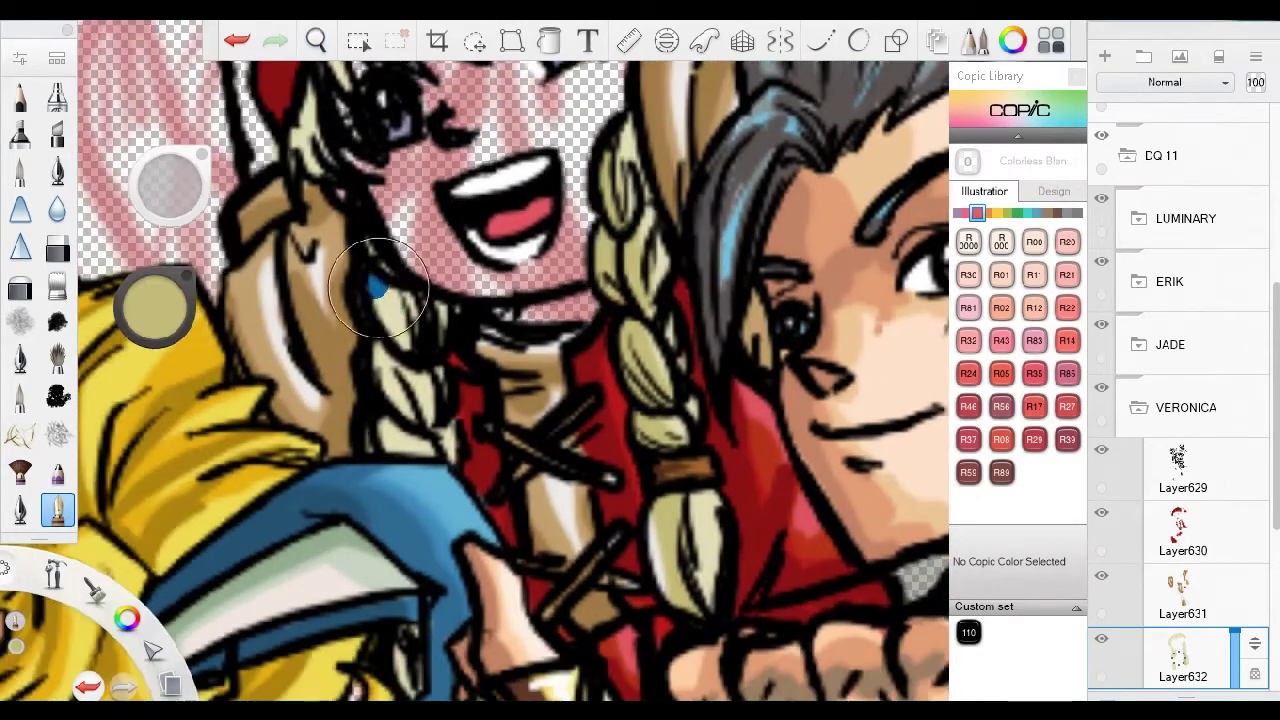
scroll(492, 197, "up", 2)
scroll(500, 195, "down", 5)
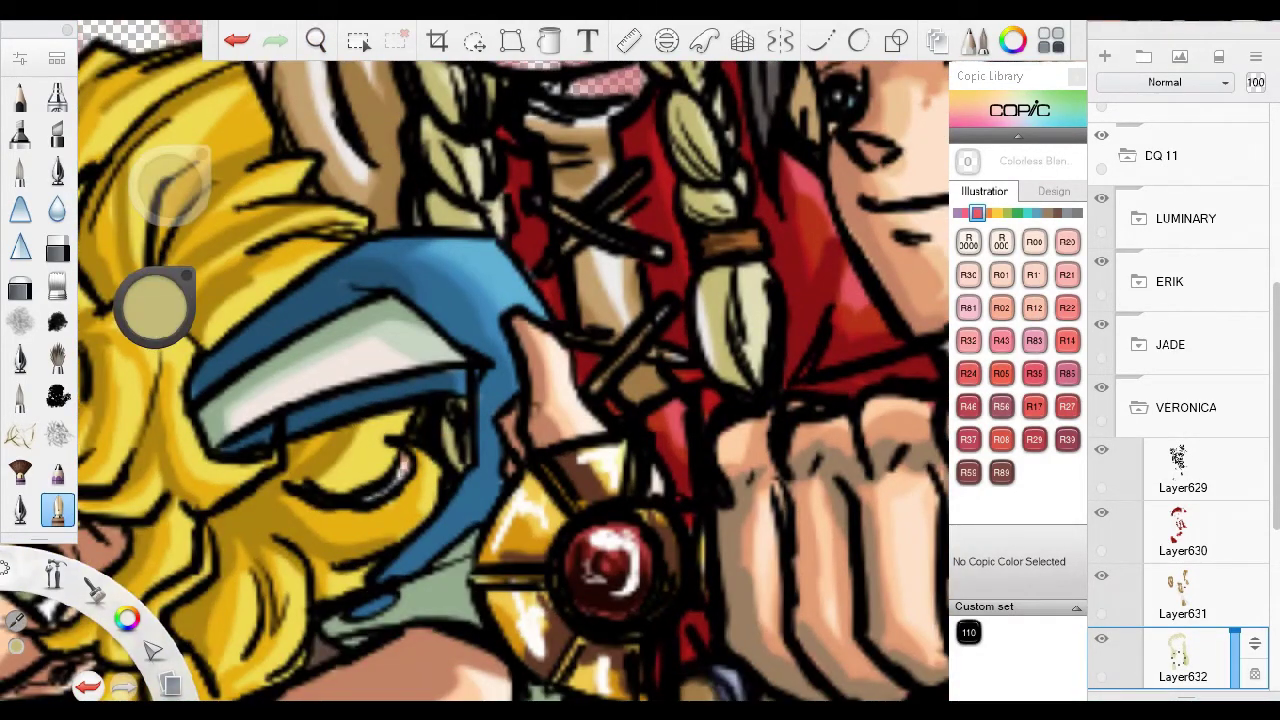
Deepen the shadows in the bangs and braids with darker olive on Layer632.
left_click(1257, 672)
left_click_drag(462, 415, 1180, 607)
left_click_drag(643, 363, 575, 648)
scroll(500, 360, "down", 3)
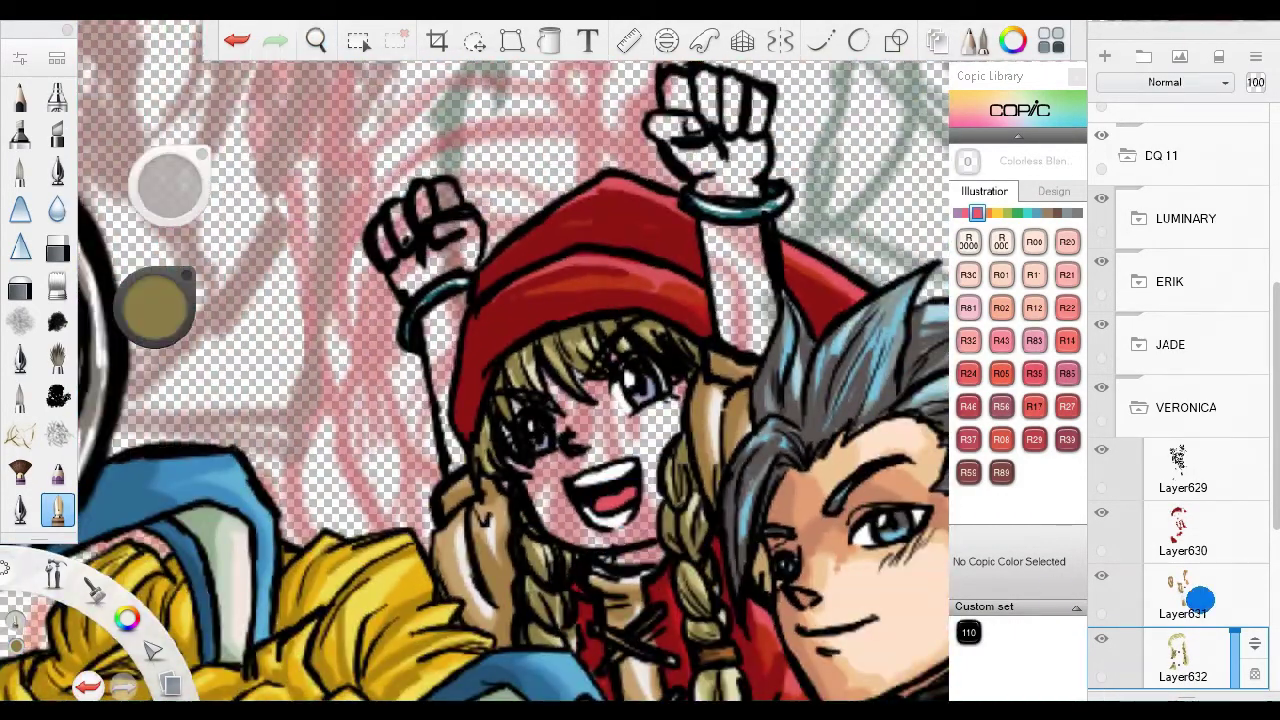
Add a layer below Layer632 and fill the girl's face, arms and fists with Copic E00 Skin White.
left_click_drag(1200, 600, 1132, 72)
left_click(1105, 55)
left_click(1046, 212)
left_click(1034, 241)
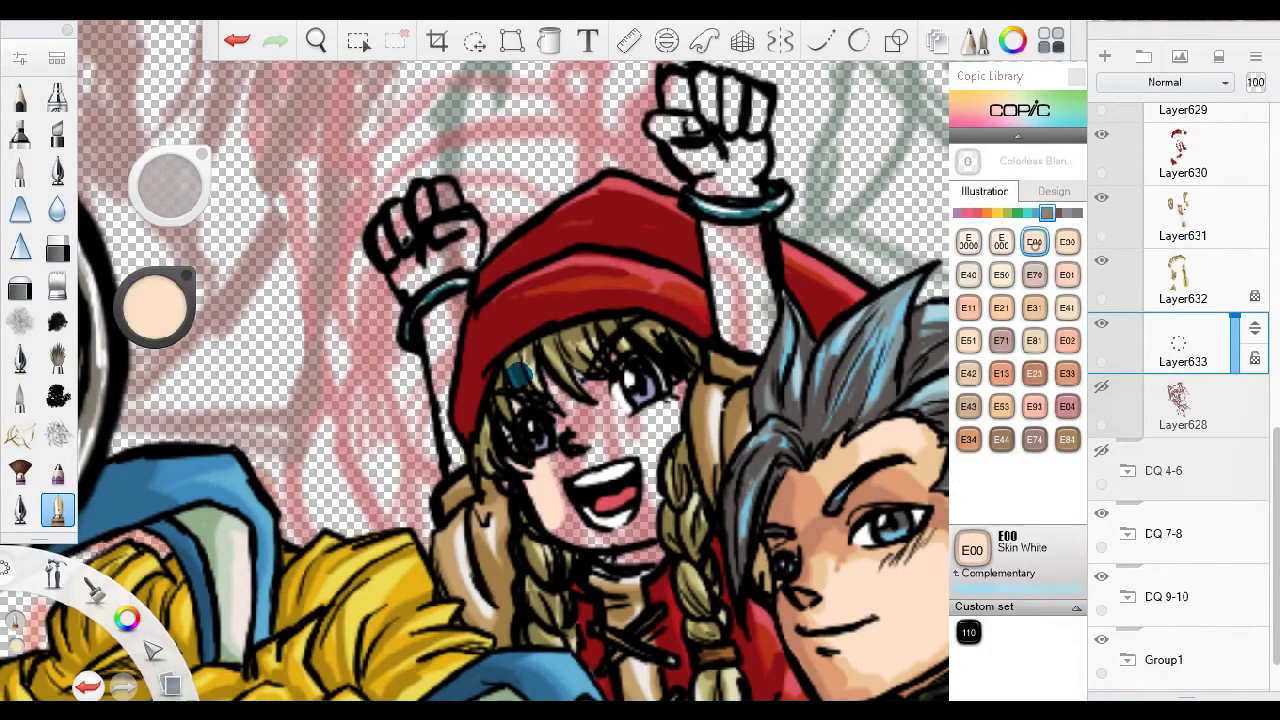
left_click_drag(737, 263, 698, 304)
mouse_move(640, 340)
left_mouse_down()
mouse_move(580, 320)
mouse_move(557, 166)
left_mouse_up()
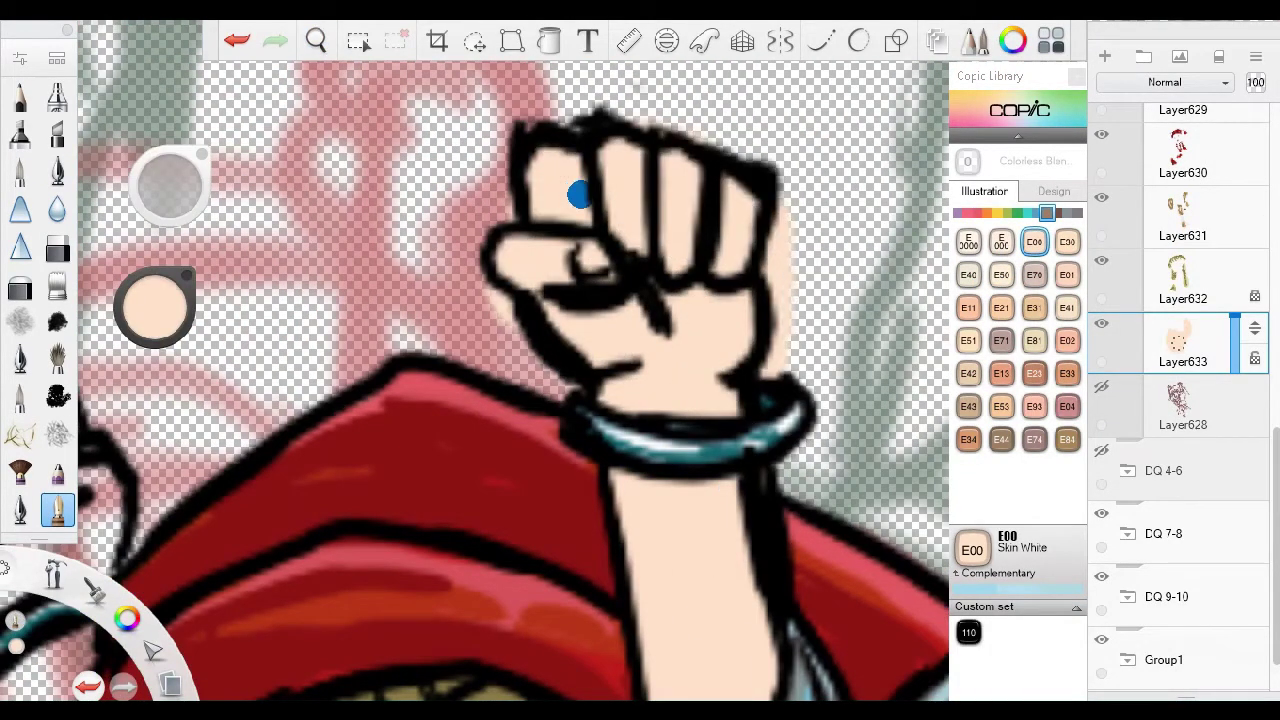
left_click_drag(690, 470, 531, 211)
left_click_drag(463, 347, 652, 282)
Shade the girl's face, arms and fists on Layer633 with Copic E31 Brick Beige and E33 Sand, erasing stray paint on Layer632.
scroll(342, 317, "down", 5)
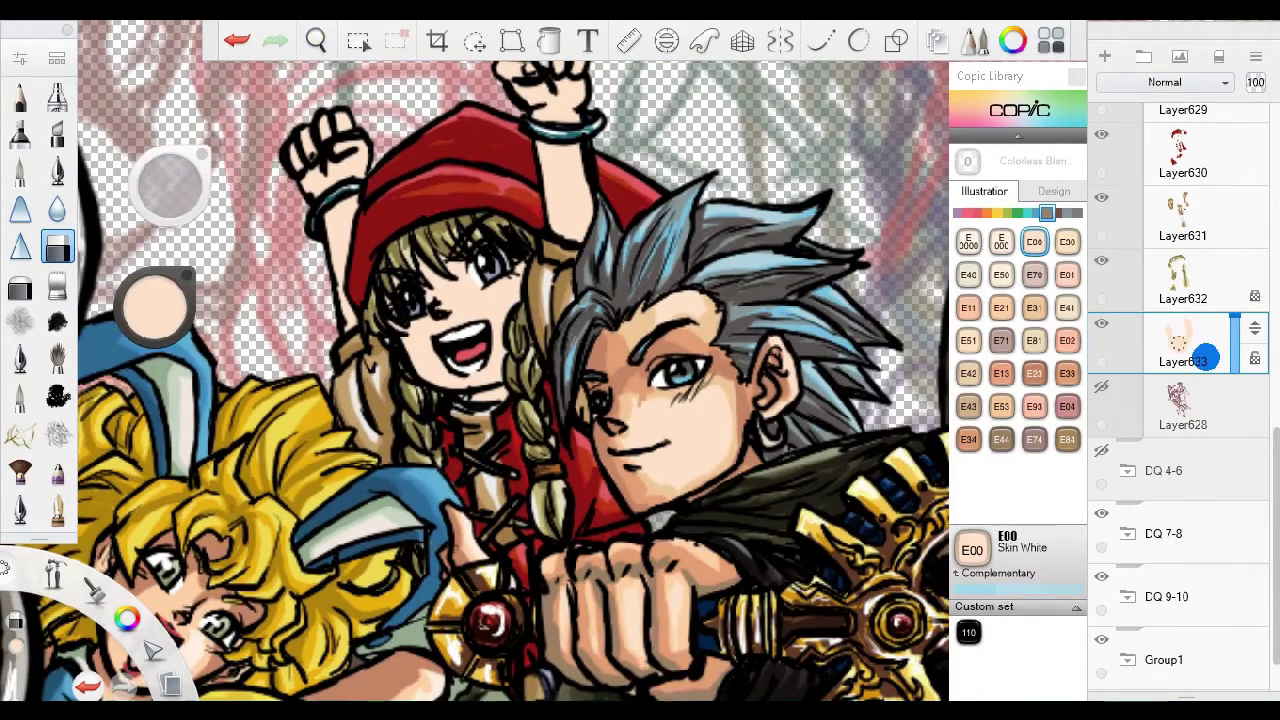
left_click(1034, 307)
scroll(460, 381, "up", 3)
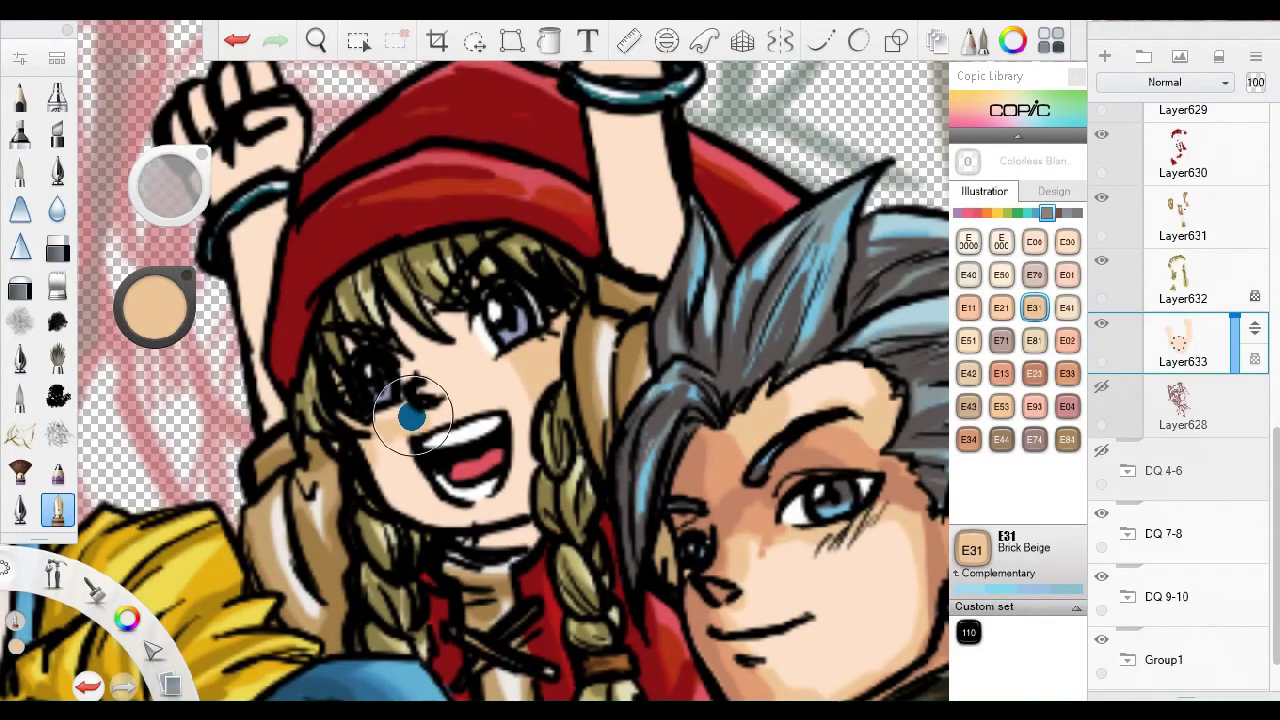
left_click_drag(369, 312, 423, 366)
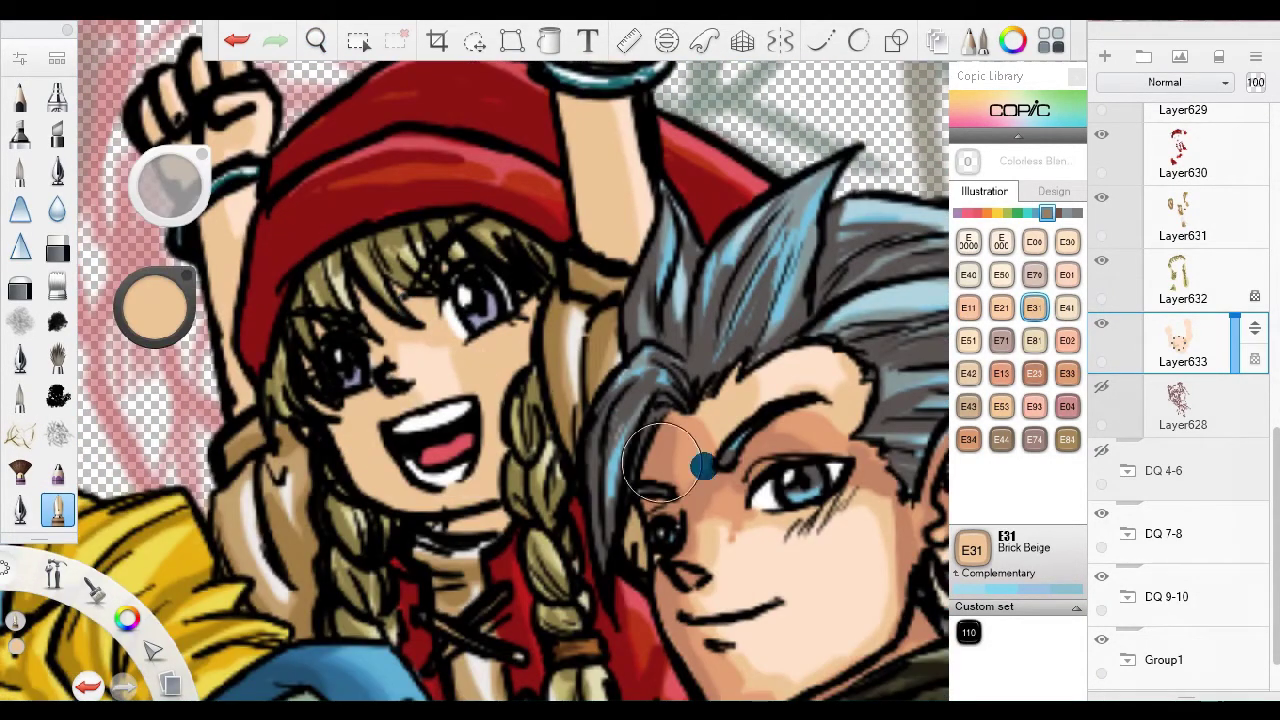
left_click(506, 426, "alt")
left_click_drag(516, 318, 609, 310)
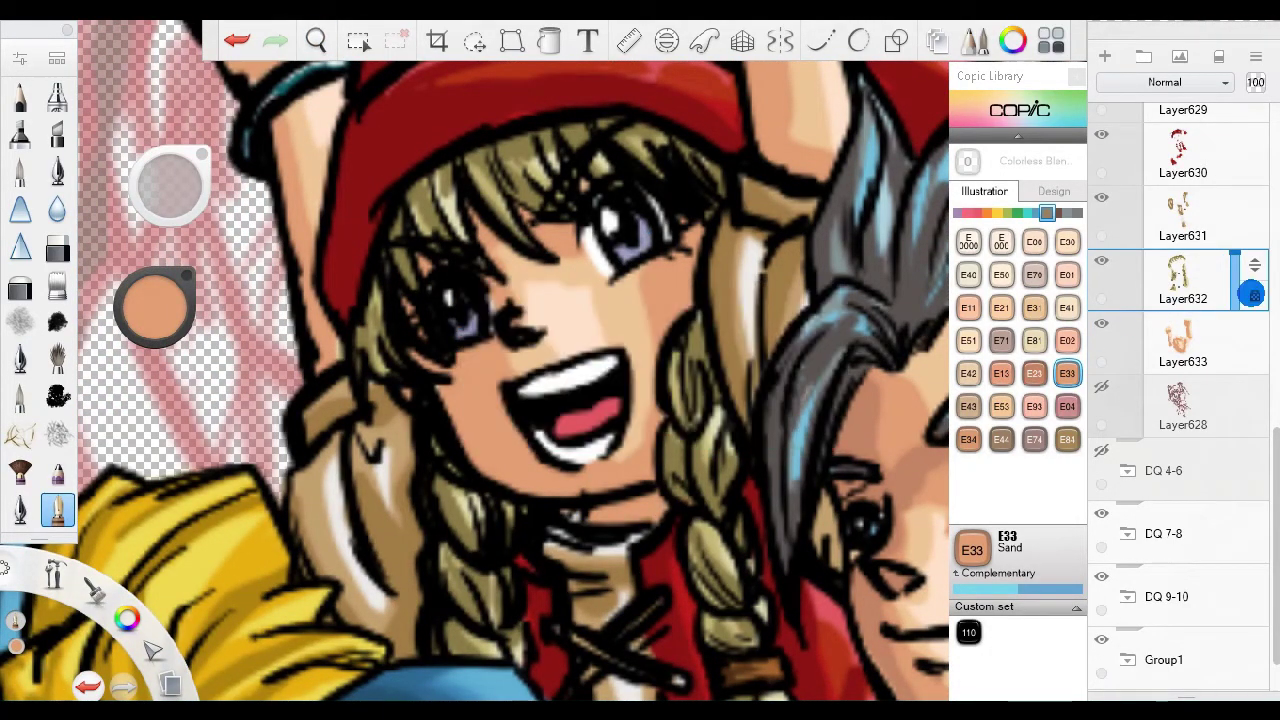
key("e")
left_click_drag(537, 647, 518, 603)
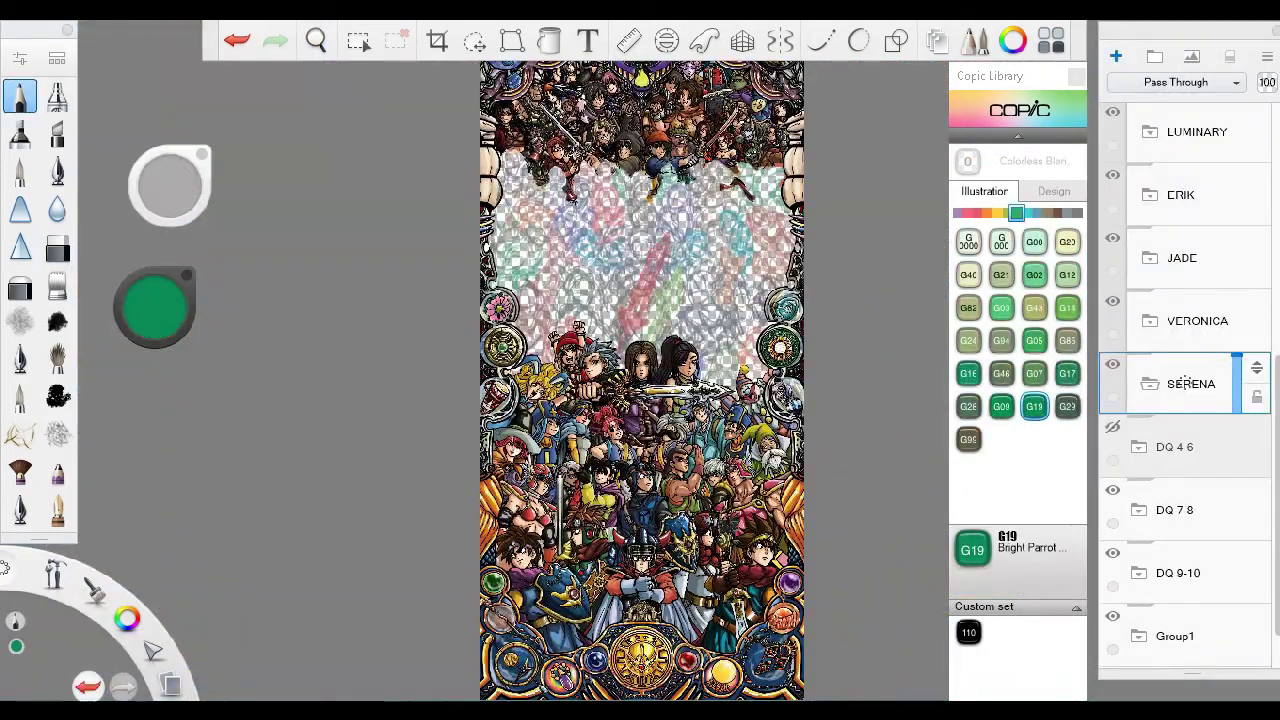
Add a layer in the SERENA group and roughly sketch her head, face guides and body in dark green above Veronica.
key("ctrl+l")
left_click_drag(155, 307, 137, 337)
scroll(563, 143, "up", 5)
mouse_move(511, 162)
left_mouse_down()
mouse_move(557, 266)
mouse_move(547, 278)
left_mouse_up()
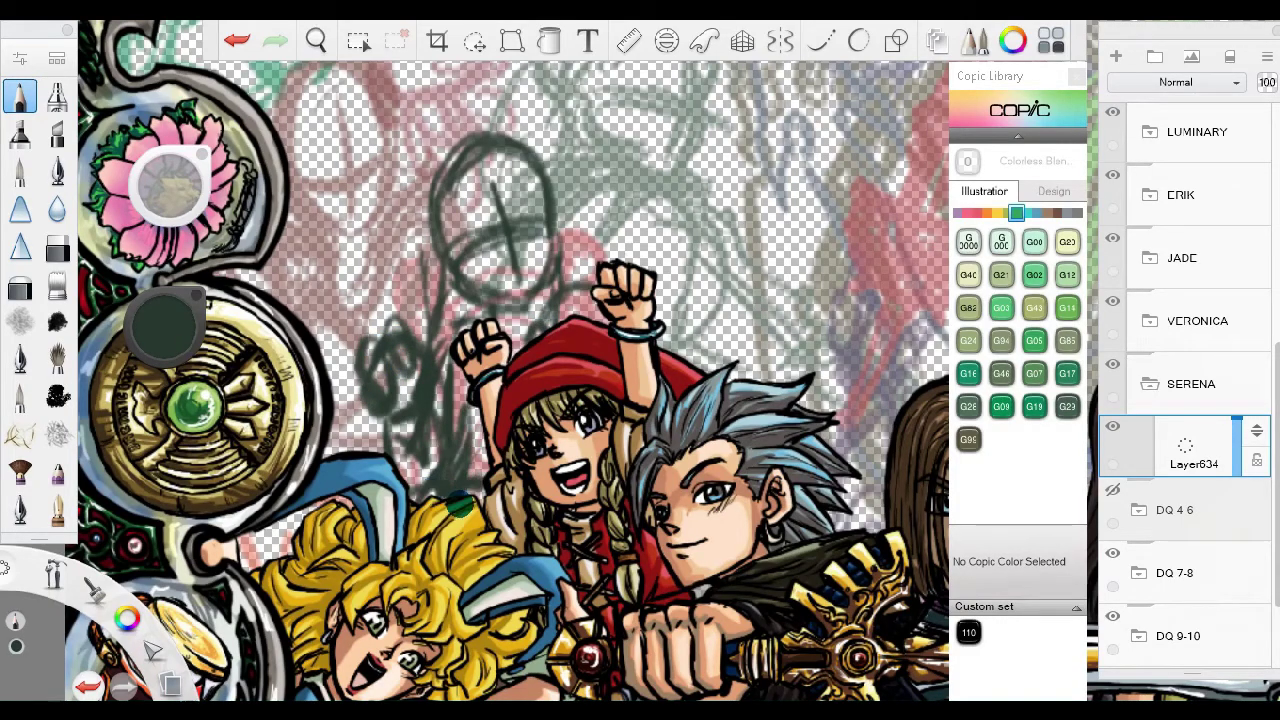
left_click_drag(474, 266, 540, 320)
scroll(474, 266, "down", 5)
scroll(474, 266, "up", 5)
Lower the opacity of the rough sketch on Layer634 and add a new layer above it.
left_click_drag(1237, 422, 1237, 450)
key("ctrl+l")
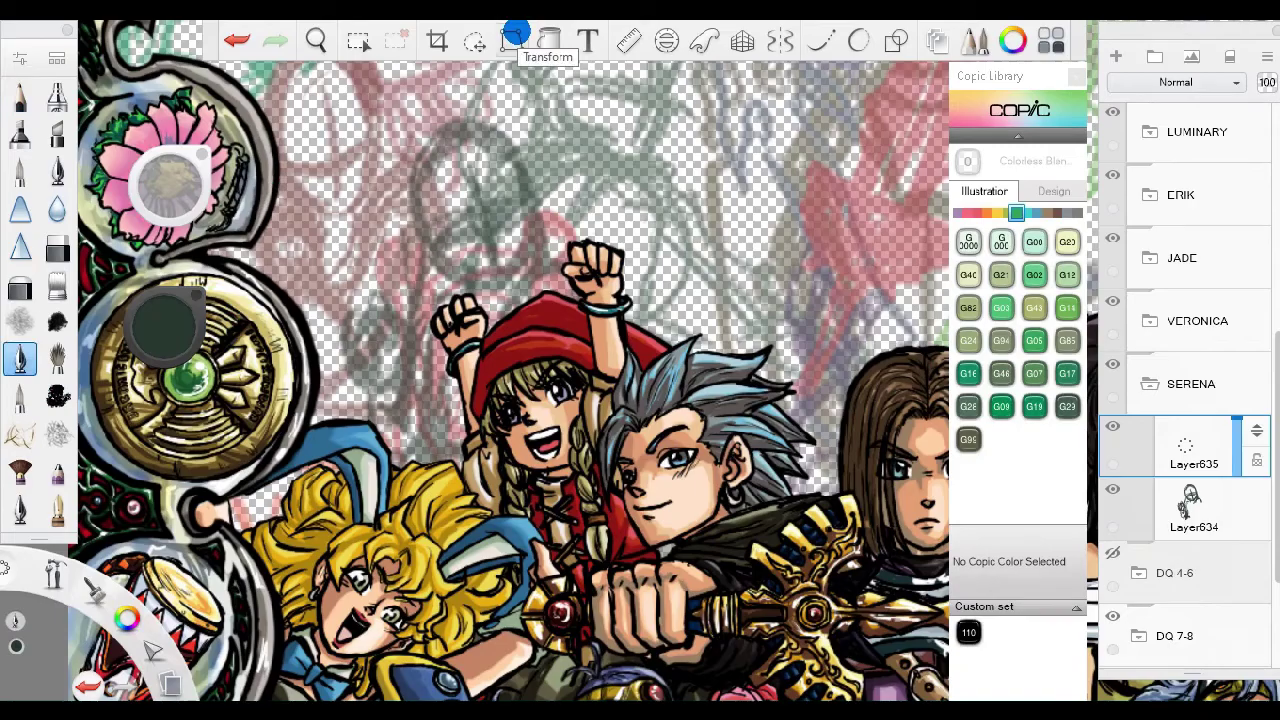
scroll(364, 320, "up", 5)
left_click_drag(470, 415, 489, 423)
Sketch Serena's eyebrows, eyes and nose in dark green on Layer635.
left_click(20, 358)
mouse_move(366, 349)
left_mouse_down()
mouse_move(300, 286)
mouse_move(445, 272)
left_mouse_up()
left_click_drag(510, 265, 584, 217)
left_click_drag(540, 325, 585, 272)
left_click_drag(553, 362, 606, 281)
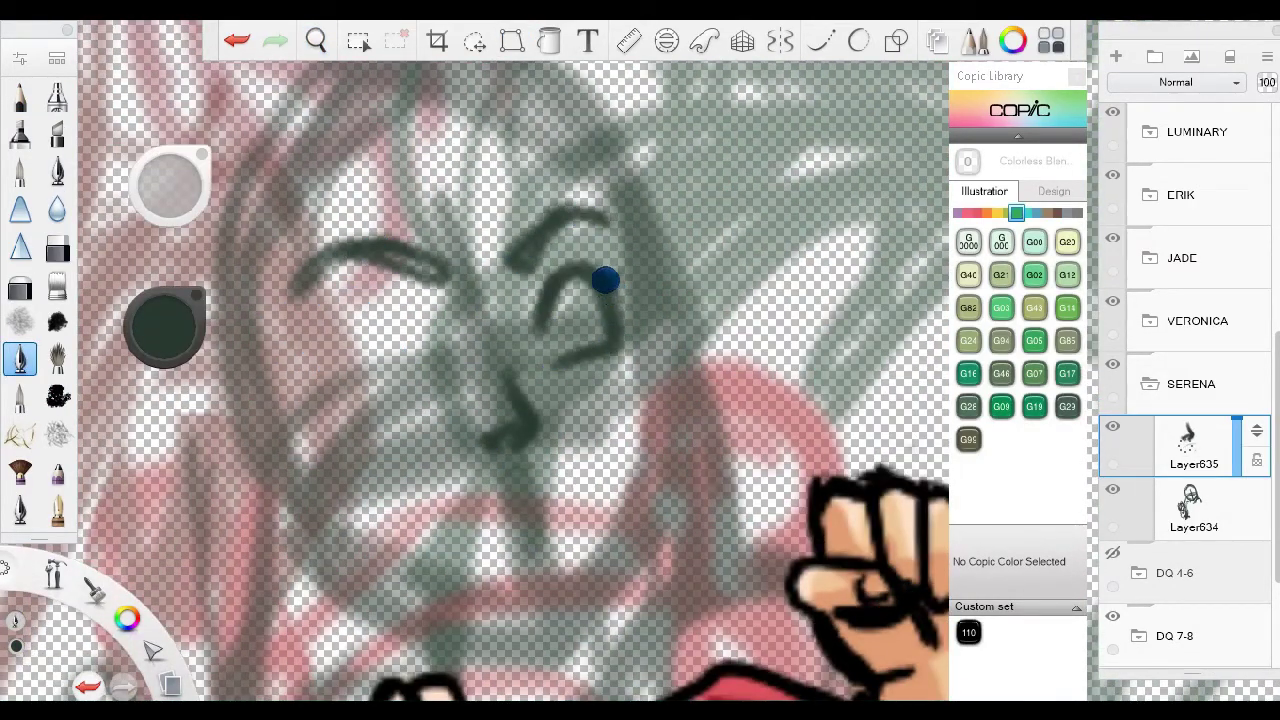
left_click_drag(559, 349, 590, 305)
left_click_drag(430, 352, 350, 330)
mouse_move(346, 400)
left_mouse_down()
mouse_move(350, 330)
mouse_move(503, 311)
mouse_move(417, 451)
left_mouse_up()
Sketch Serena's face outline, long hair and dress in dark green on Layer635.
mouse_move(290, 440)
left_mouse_down()
mouse_move(343, 500)
mouse_move(387, 462)
mouse_move(266, 314)
left_mouse_up()
mouse_move(655, 222)
left_mouse_down()
mouse_move(463, 177)
mouse_move(323, 429)
mouse_move(406, 437)
mouse_move(403, 303)
mouse_move(563, 176)
mouse_move(449, 234)
mouse_move(348, 340)
left_mouse_up()
mouse_move(655, 227)
left_mouse_down()
mouse_move(466, 157)
mouse_move(429, 243)
mouse_move(469, 134)
mouse_move(651, 345)
mouse_move(523, 277)
mouse_move(543, 200)
mouse_move(482, 335)
left_mouse_up()
mouse_move(467, 212)
left_mouse_down()
mouse_move(574, 297)
mouse_move(574, 480)
mouse_move(620, 400)
mouse_move(459, 422)
mouse_move(543, 206)
mouse_move(612, 481)
left_mouse_up()
mouse_move(525, 535)
left_mouse_down()
mouse_move(449, 249)
mouse_move(480, 551)
mouse_move(691, 250)
mouse_move(486, 314)
mouse_move(471, 299)
left_mouse_up()
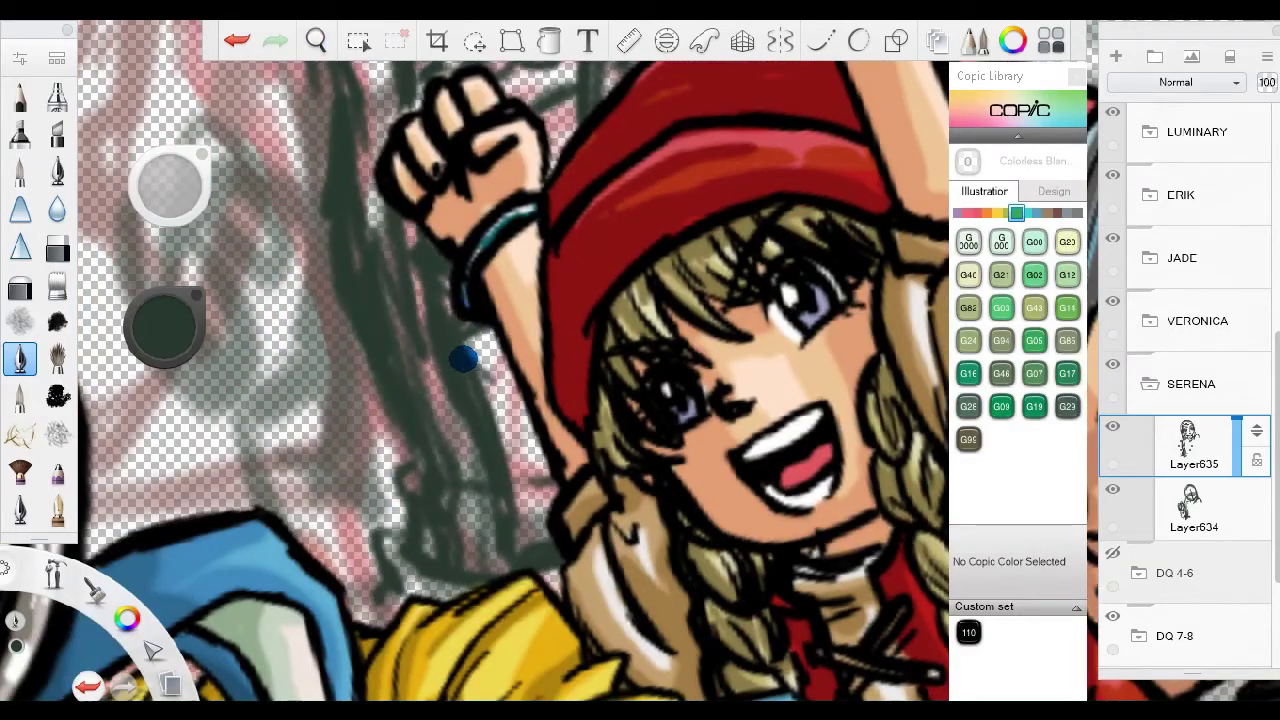
mouse_move(497, 512)
left_mouse_down()
mouse_move(500, 223)
mouse_move(500, 343)
mouse_move(349, 319)
mouse_move(455, 278)
left_mouse_up()
key("ctrl+z")
key("ctrl+z")
Refine the sketched eyes, small mouth and earrings, and sketch the raised fist beside Serena's hair.
mouse_move(440, 335)
left_mouse_down()
mouse_move(351, 357)
mouse_move(407, 430)
left_mouse_up()
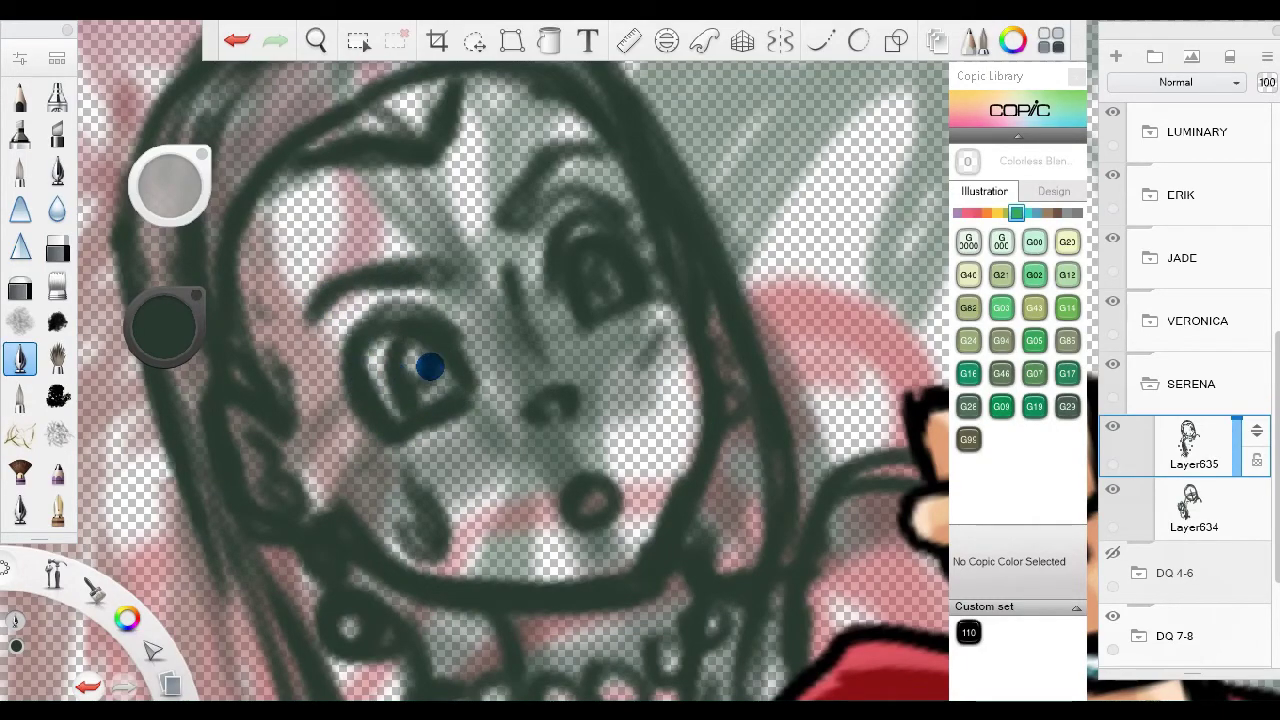
left_click_drag(552, 540, 406, 569)
left_click_drag(260, 345, 257, 257)
left_click_drag(497, 340, 463, 178)
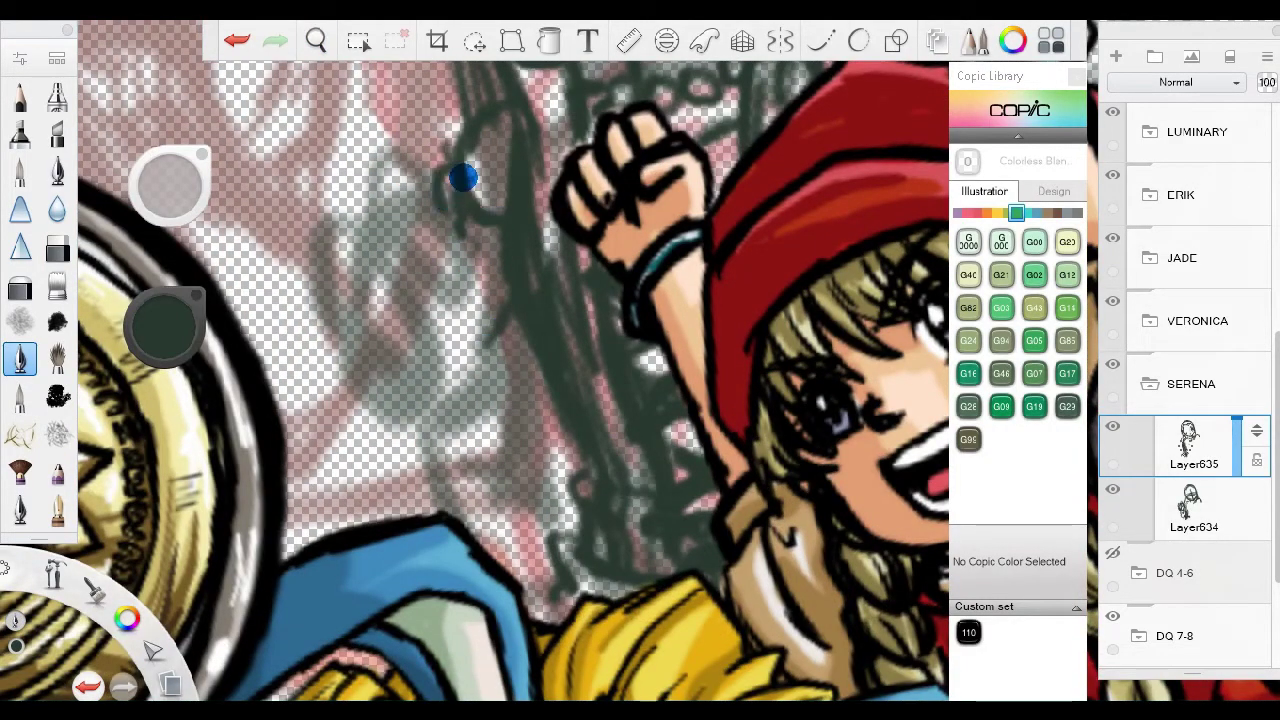
mouse_move(409, 251)
left_mouse_down()
mouse_move(340, 360)
mouse_move(571, 337)
mouse_move(443, 517)
mouse_move(511, 537)
mouse_move(509, 363)
mouse_move(560, 400)
mouse_move(1157, 657)
left_mouse_up()
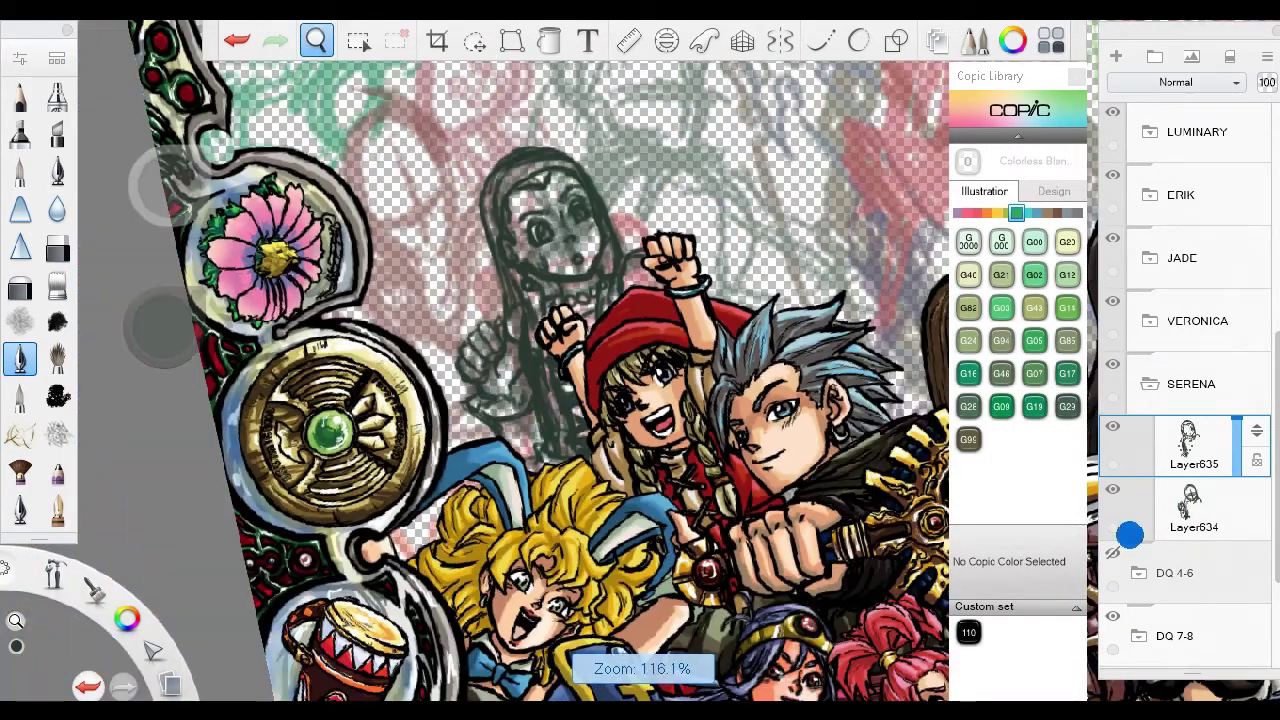
Hide Layer634, fade the Layer635 sketch to 48 opacity and add a layer above for inking in Copic 110 Special Black.
left_click(968, 631)
left_click(1112, 489)
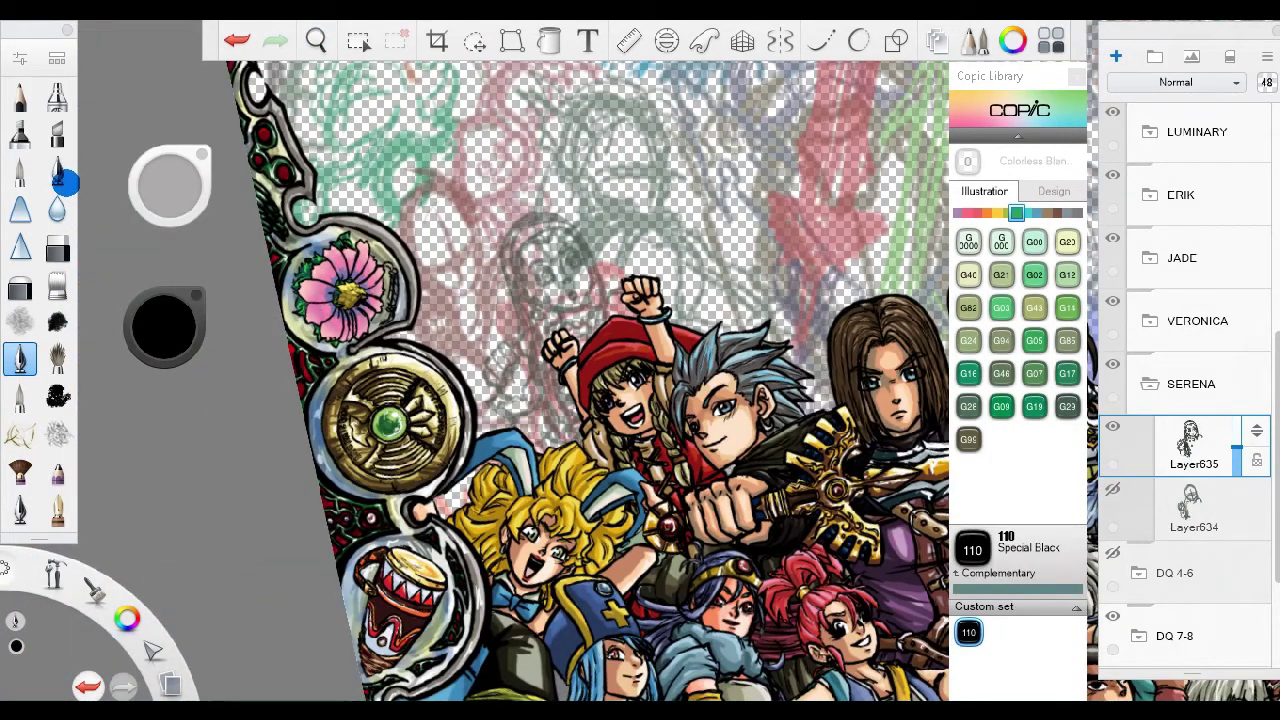
key("ctrl+shift+n")
left_click(57, 171)
Ink Serena's nose, mouth, eyebrows and lashed eyes in black on Layer636.
scroll(580, 243, "up", 10)
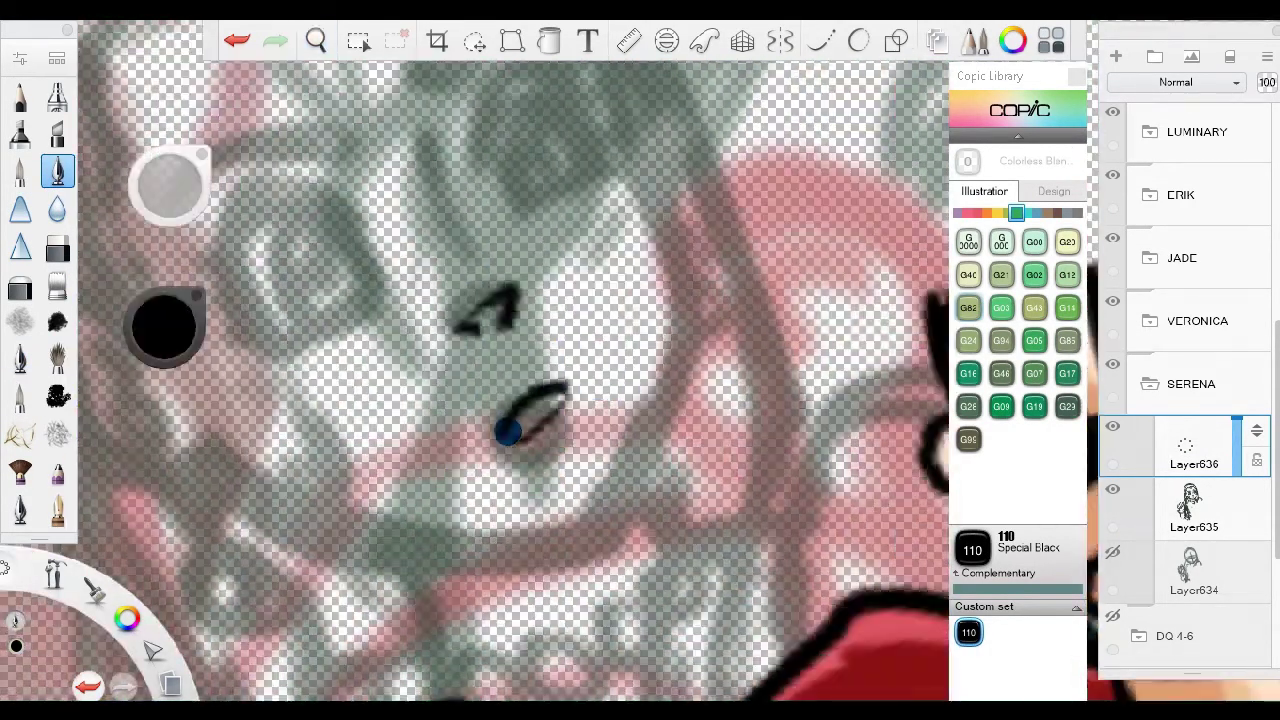
left_click_drag(540, 188, 440, 285)
left_click_drag(375, 258, 500, 329)
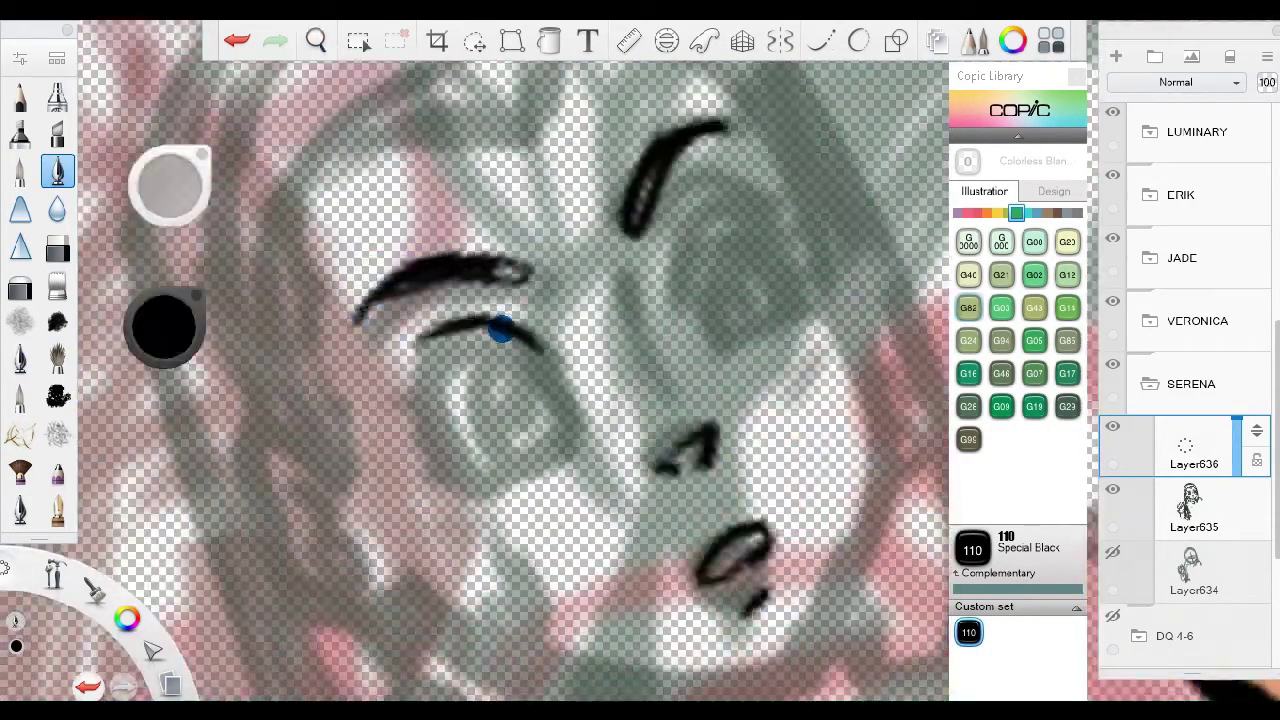
left_click_drag(420, 315, 540, 490)
left_click_drag(668, 215, 628, 355)
left_click_drag(556, 285, 658, 200)
mouse_move(367, 375)
left_mouse_down()
mouse_move(430, 440)
mouse_move(350, 400)
left_mouse_up()
left_click_drag(545, 190, 480, 262)
mouse_move(500, 400)
left_mouse_down()
mouse_move(400, 380)
mouse_move(530, 335)
left_mouse_up()
Ink Serena's jawline and cheek, and draw the ear with its round drop earring in black.
left_click_drag(400, 355, 725, 450)
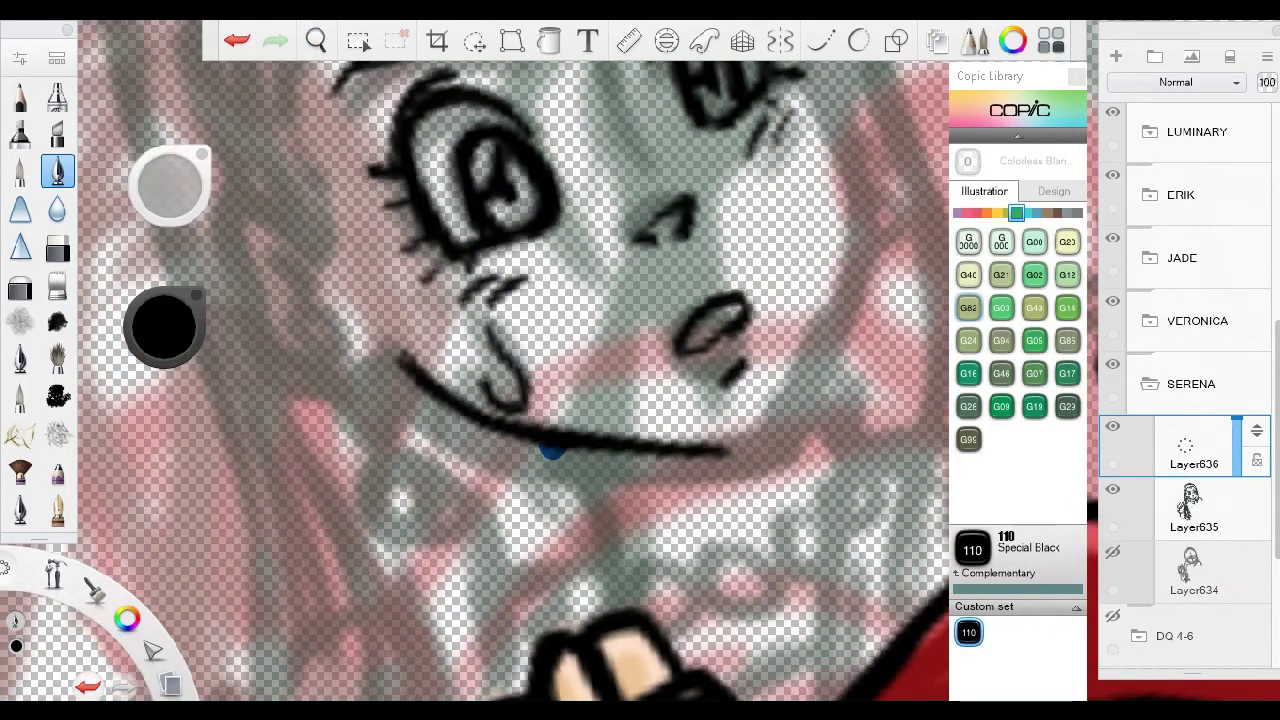
scroll(551, 451, "down", 5)
left_click_drag(600, 170, 537, 432)
scroll(651, 529, "up", 5)
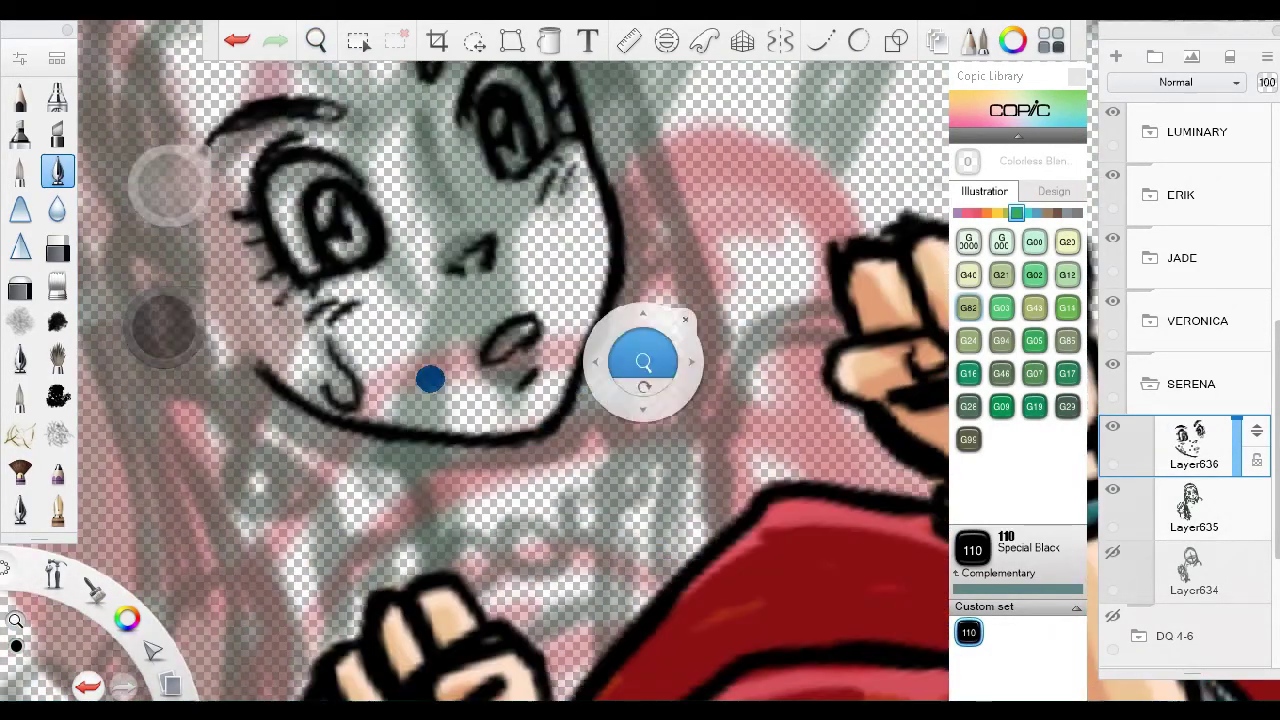
left_click_drag(435, 352, 397, 450)
left_click_drag(495, 540, 498, 542)
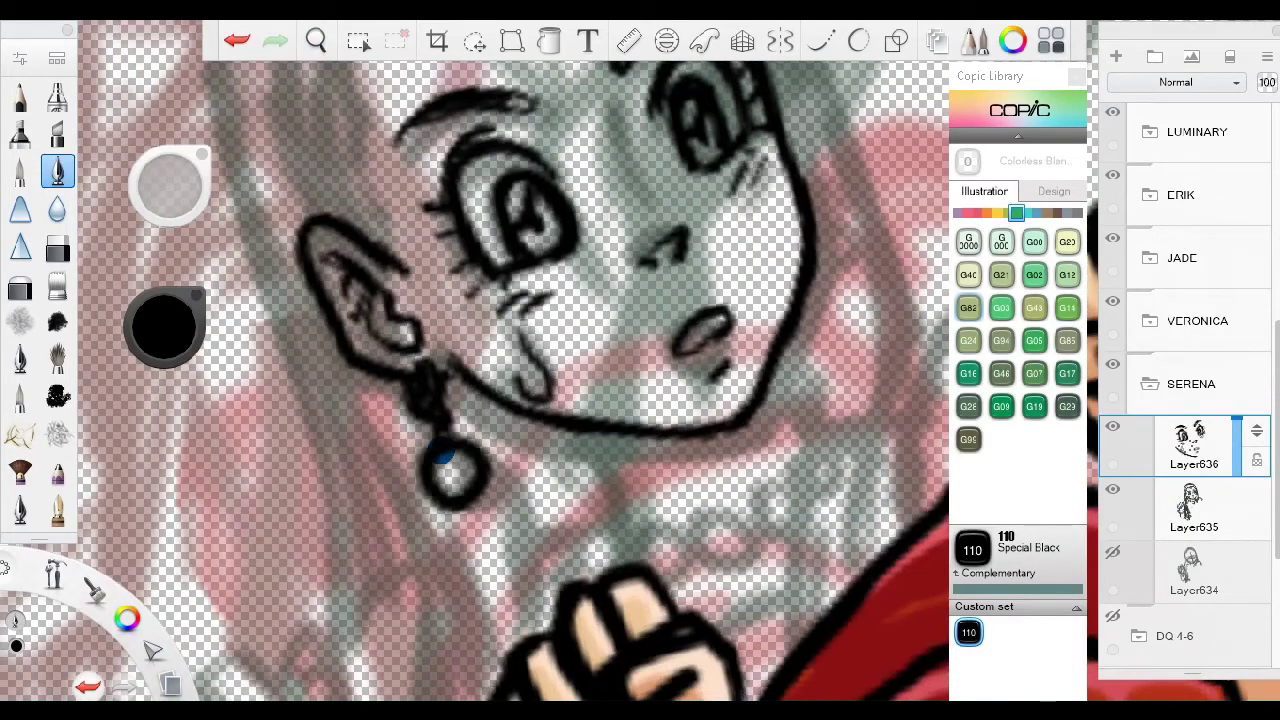
scroll(636, 286, "up", 5)
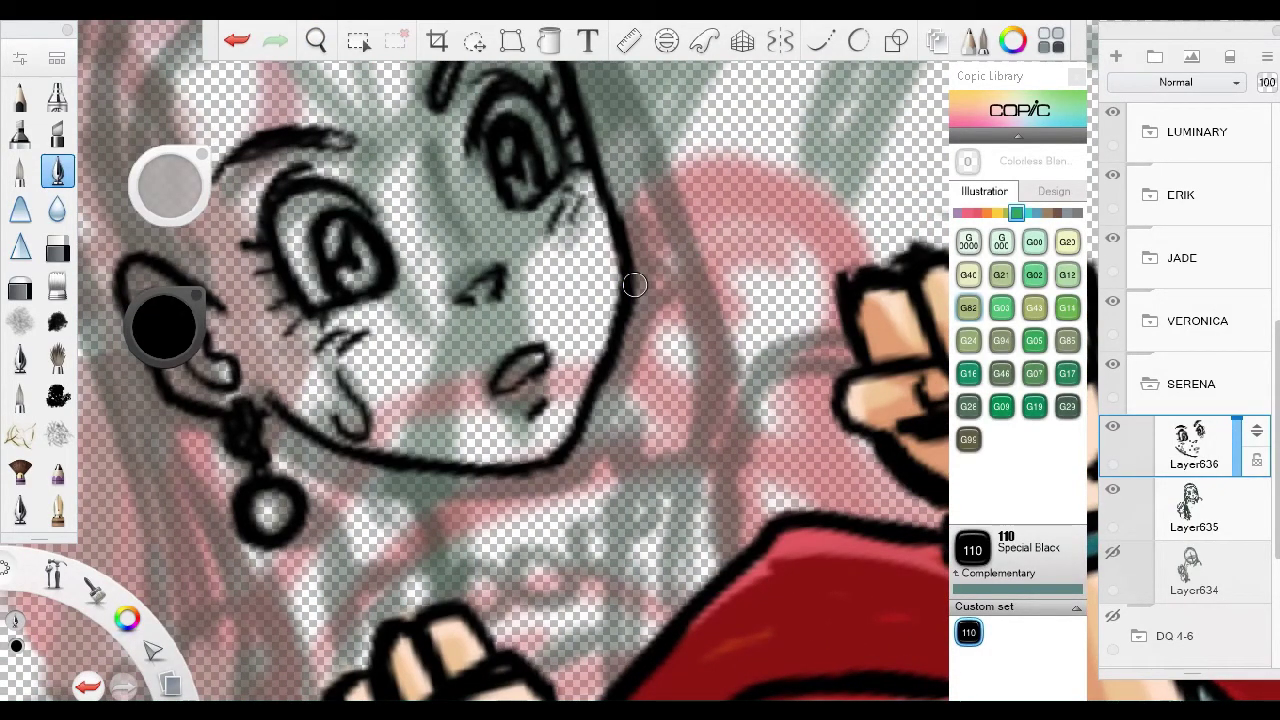
left_click_drag(634, 285, 590, 226)
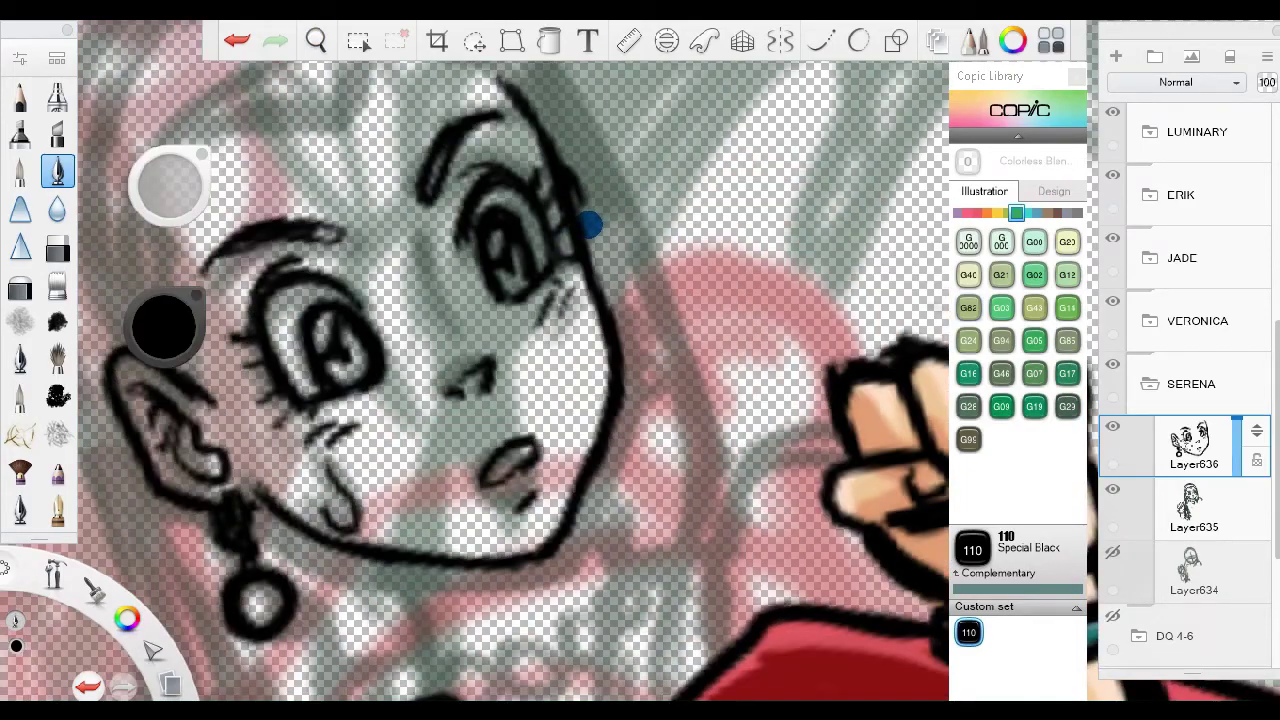
Ink Serena's headband, long hair, bead necklace, laced dress, sleeves and fist in black on Layer636.
mouse_move(625, 375)
left_mouse_down()
mouse_move(408, 220)
mouse_move(371, 406)
mouse_move(408, 257)
mouse_move(372, 392)
mouse_move(300, 391)
mouse_move(663, 200)
mouse_move(466, 163)
mouse_move(588, 350)
mouse_move(511, 403)
mouse_move(523, 263)
mouse_move(529, 334)
mouse_move(613, 204)
mouse_move(414, 280)
mouse_move(369, 326)
mouse_move(351, 286)
mouse_move(480, 365)
mouse_move(443, 471)
mouse_move(431, 257)
mouse_move(543, 329)
mouse_move(450, 283)
mouse_move(471, 329)
mouse_move(469, 137)
mouse_move(537, 114)
mouse_move(590, 408)
mouse_move(586, 337)
mouse_move(623, 80)
mouse_move(518, 276)
left_mouse_up()
left_click_drag(545, 390, 563, 327)
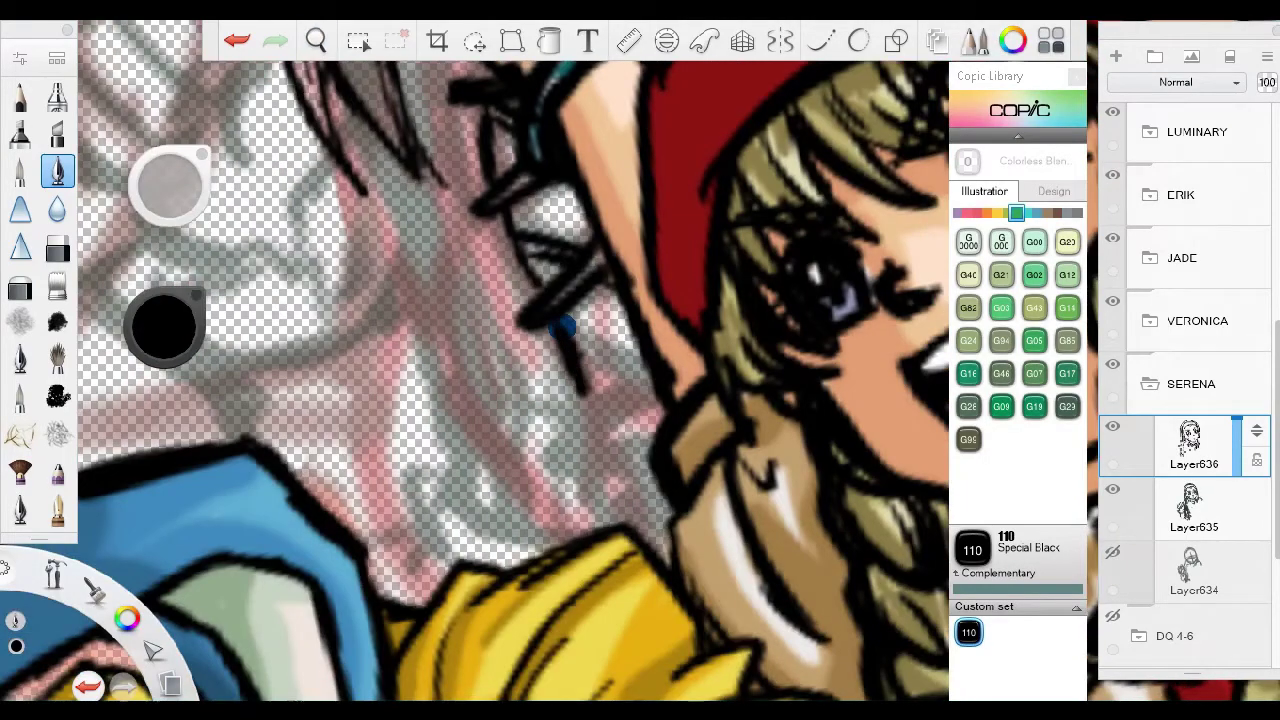
mouse_move(641, 474)
left_mouse_down()
mouse_move(457, 506)
mouse_move(471, 677)
mouse_move(580, 571)
mouse_move(564, 337)
mouse_move(457, 480)
mouse_move(443, 396)
left_mouse_up()
mouse_move(445, 253)
left_mouse_down()
mouse_move(471, 443)
mouse_move(557, 457)
mouse_move(423, 380)
mouse_move(560, 280)
mouse_move(646, 191)
mouse_move(451, 363)
mouse_move(497, 338)
mouse_move(471, 177)
mouse_move(417, 183)
mouse_move(357, 377)
mouse_move(560, 470)
mouse_move(400, 514)
mouse_move(349, 443)
mouse_move(391, 417)
mouse_move(545, 178)
mouse_move(491, 443)
mouse_move(409, 363)
mouse_move(483, 428)
mouse_move(463, 420)
left_mouse_up()
Erase the open mouth, redraw it as a closed smile and hide the Layer635 sketch.
left_click(57, 247)
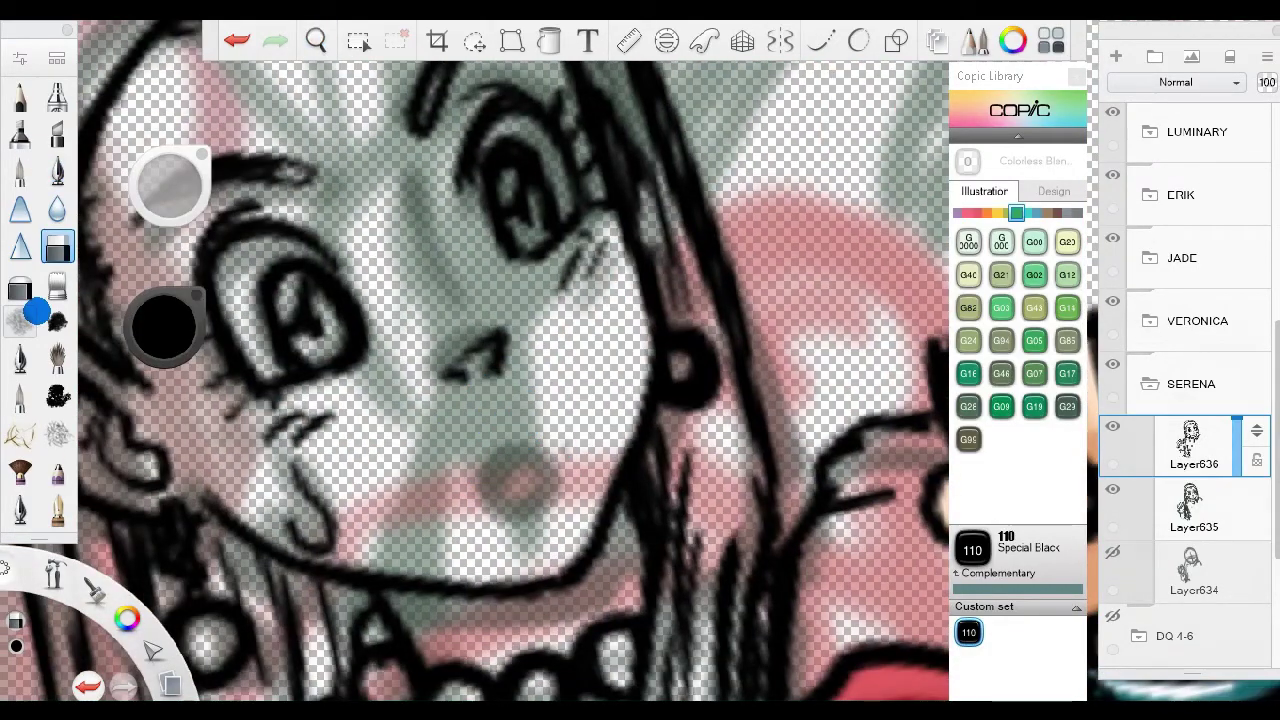
left_click_drag(268, 497, 566, 363)
left_click(1146, 514)
left_click(1191, 509)
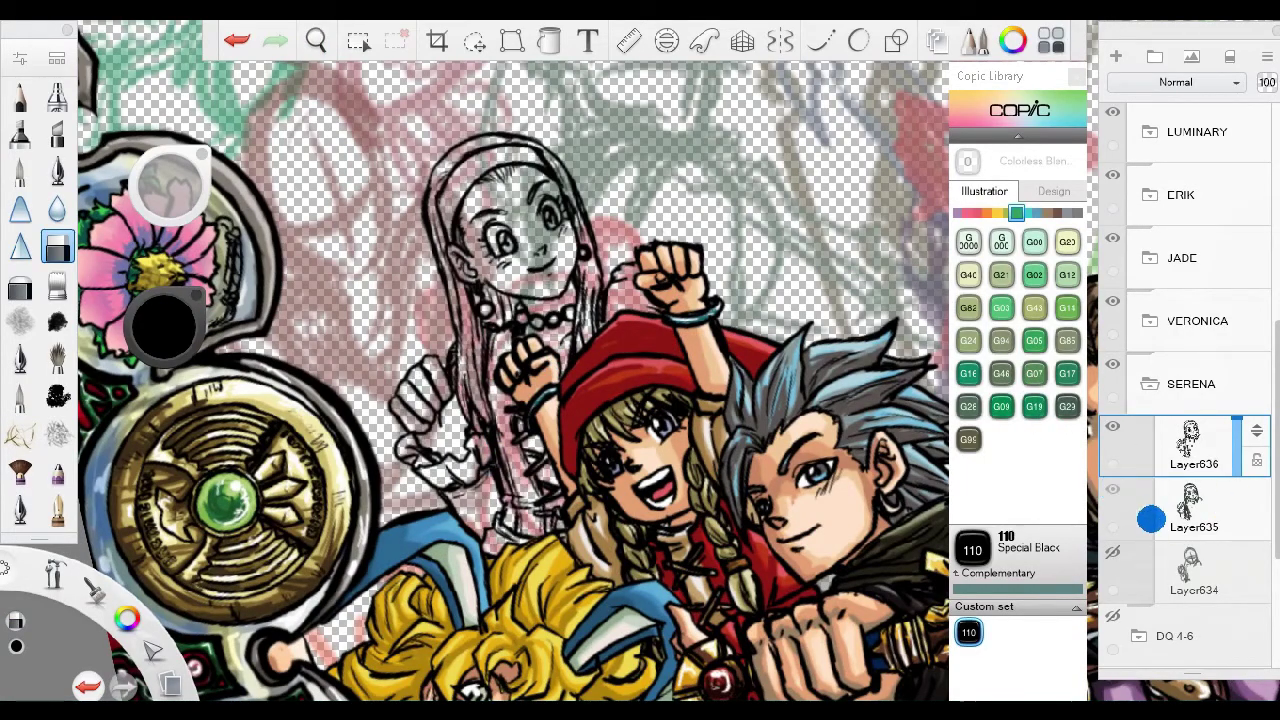
Add a layer below the Layer636 line art and fill Serena's headband and dress with green.
left_click(1116, 56)
left_click(247, 481, "alt")
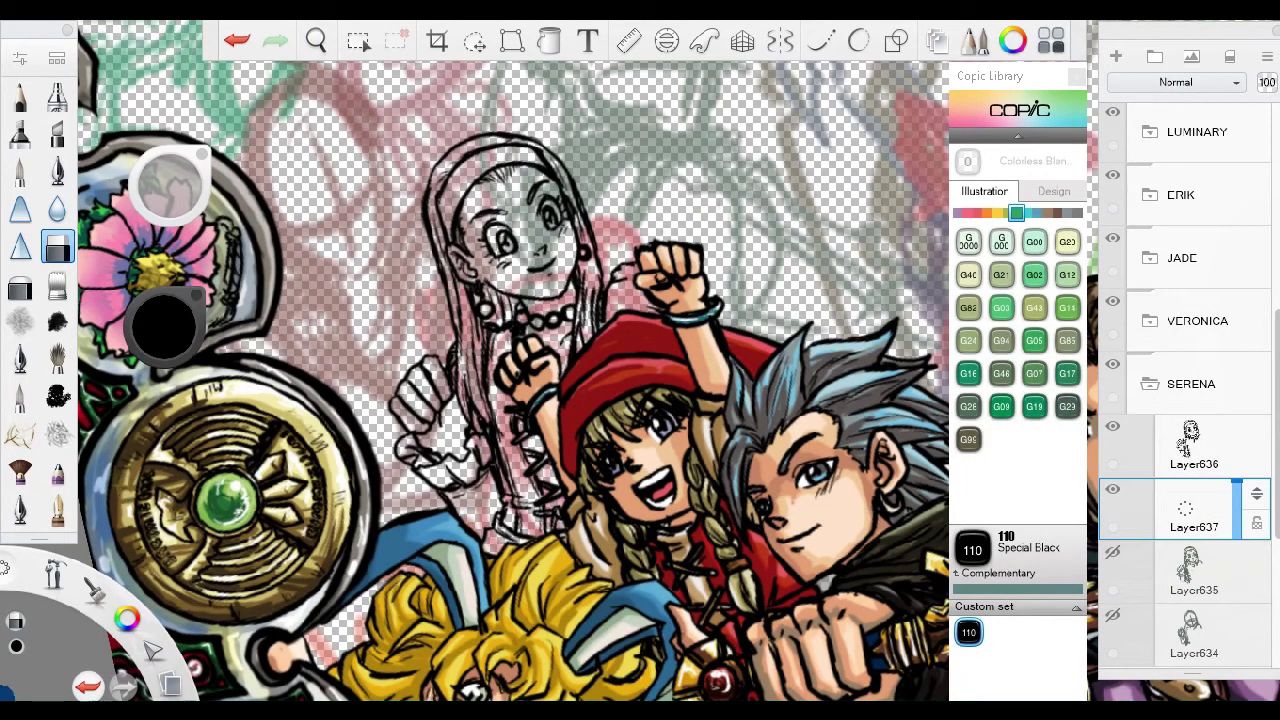
left_click(57, 171)
left_click(57, 509)
scroll(500, 250, "up", 5)
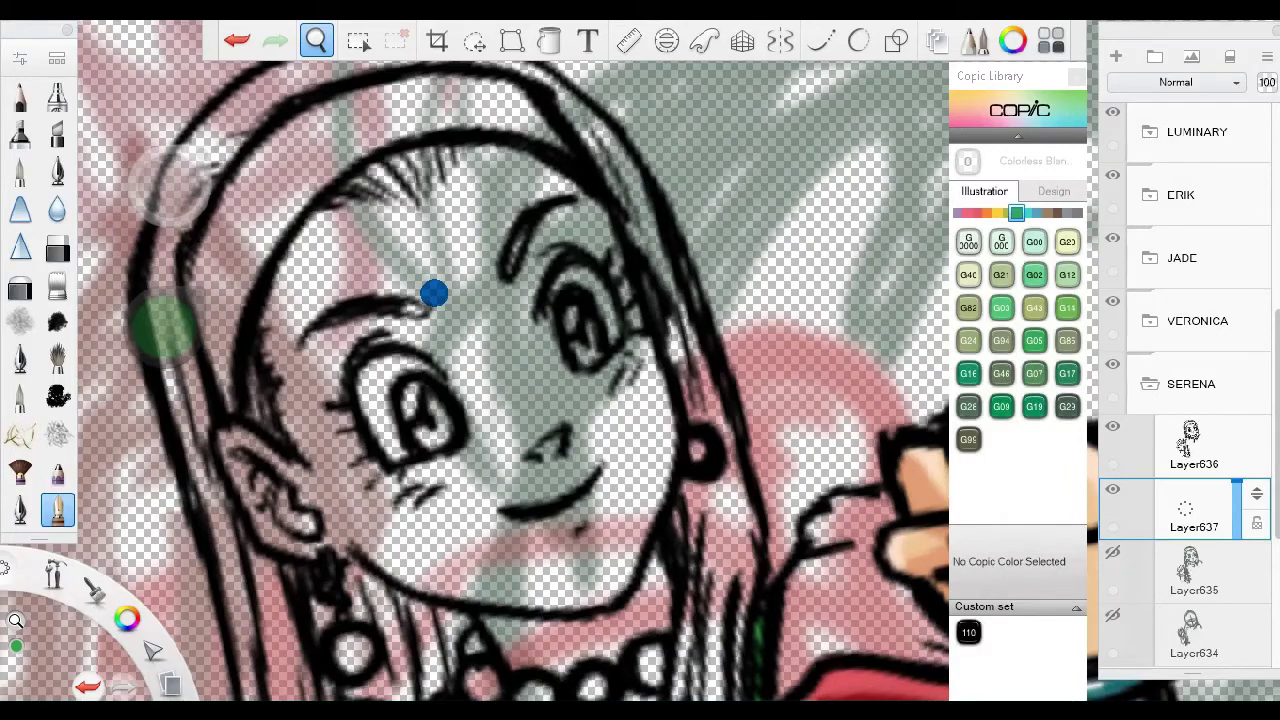
left_click_drag(378, 262, 348, 345)
left_click_drag(354, 398, 352, 445)
scroll(331, 299, "up", 3)
mouse_move(351, 306)
left_mouse_down()
mouse_move(723, 166)
mouse_move(391, 280)
mouse_move(480, 260)
left_mouse_up()
Erase the green spilling past the outlines of the headband and dress on Layer637.
key("e")
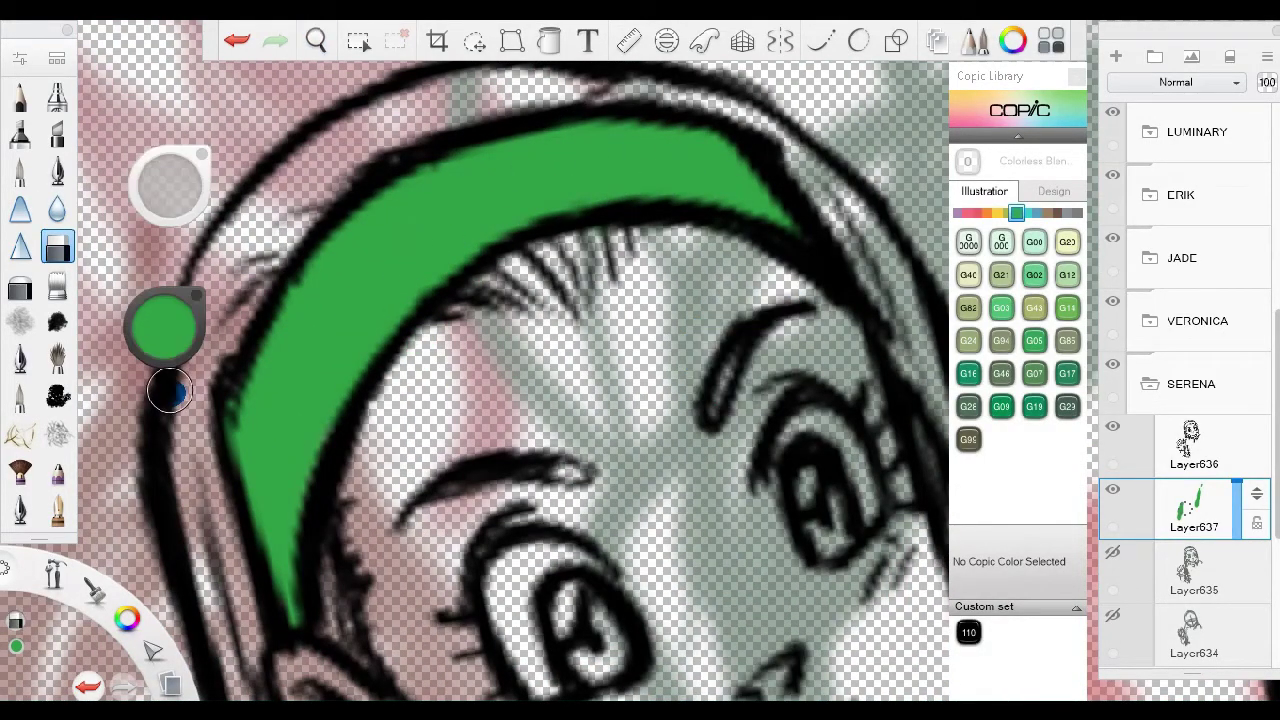
mouse_move(170, 392)
left_mouse_down()
mouse_move(389, 354)
mouse_move(320, 460)
left_mouse_up()
left_click_drag(383, 666, 343, 466)
mouse_move(350, 360)
left_mouse_down()
mouse_move(352, 455)
mouse_move(306, 420)
left_mouse_up()
mouse_move(430, 60)
left_mouse_down()
mouse_move(491, 305)
mouse_move(514, 520)
mouse_move(400, 438)
mouse_move(530, 480)
mouse_move(490, 392)
mouse_move(492, 338)
mouse_move(540, 332)
mouse_move(495, 330)
mouse_move(503, 291)
mouse_move(543, 337)
mouse_move(600, 300)
left_mouse_up()
left_click(1138, 332)
left_click(1141, 336)
left_click(1168, 490)
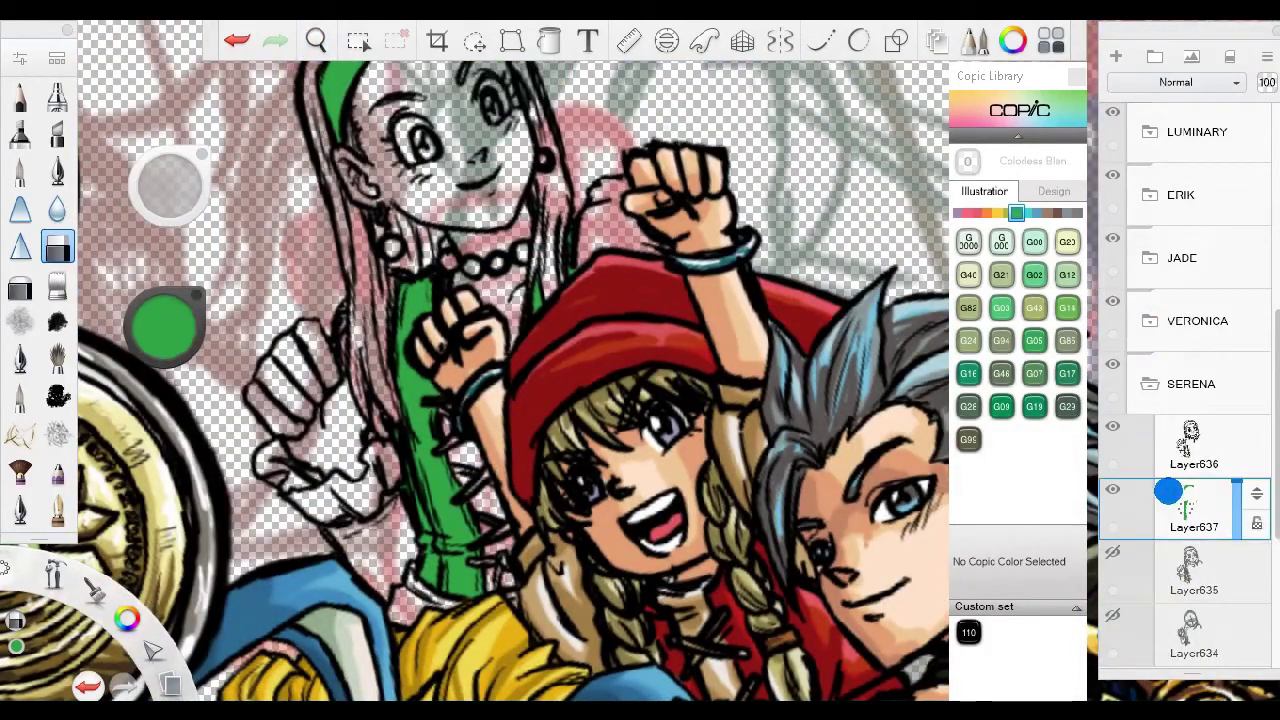
Shade Serena's green headband and dress with darker and lighter greens on Layer637.
mouse_move(500, 350)
left_mouse_down()
mouse_move(480, 330)
mouse_move(470, 400)
mouse_move(400, 300)
left_mouse_up()
left_click(57, 510)
mouse_move(253, 372)
left_mouse_down()
mouse_move(414, 294)
mouse_move(410, 157)
mouse_move(342, 512)
mouse_move(468, 420)
mouse_move(371, 337)
mouse_move(480, 292)
left_mouse_up()
Fill the necklace beads and earrings with light blue and shade them with dark teal.
left_click(57, 172)
left_click(480, 292)
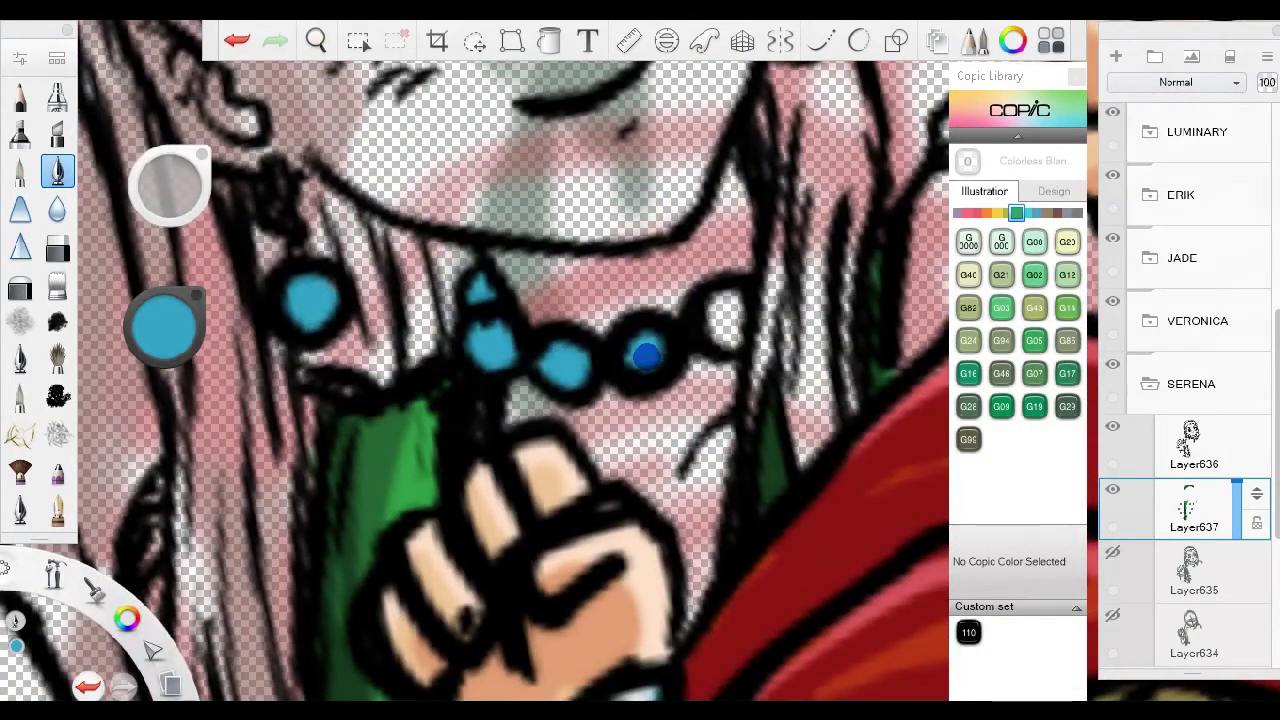
left_click_drag(645, 355, 515, 590)
left_click_drag(165, 330, 157, 321)
left_click(350, 530)
left_click(362, 584)
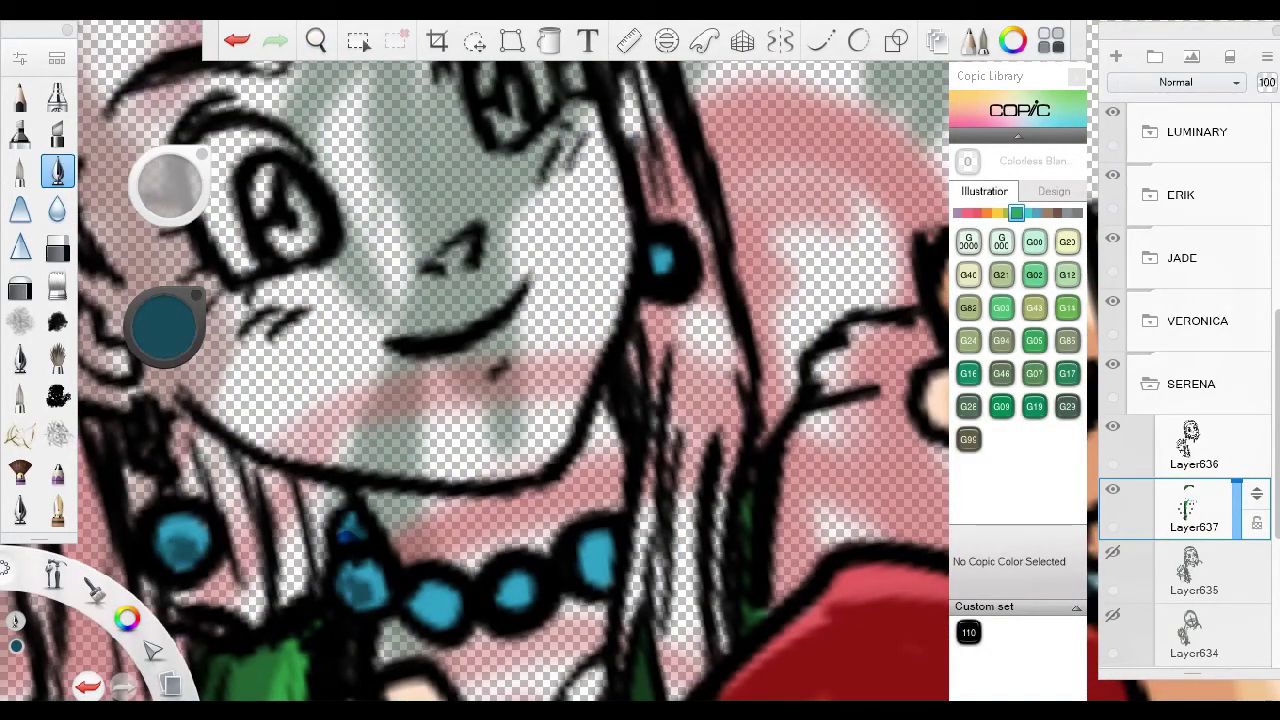
Add white highlights to the blue beads and colour Serena's eyes white with lavender irises.
mouse_move(194, 470)
left_mouse_down()
mouse_move(334, 286)
mouse_move(460, 310)
mouse_move(455, 342)
left_mouse_up()
scroll(314, 366, "up", 2)
scroll(430, 330, "down", 2)
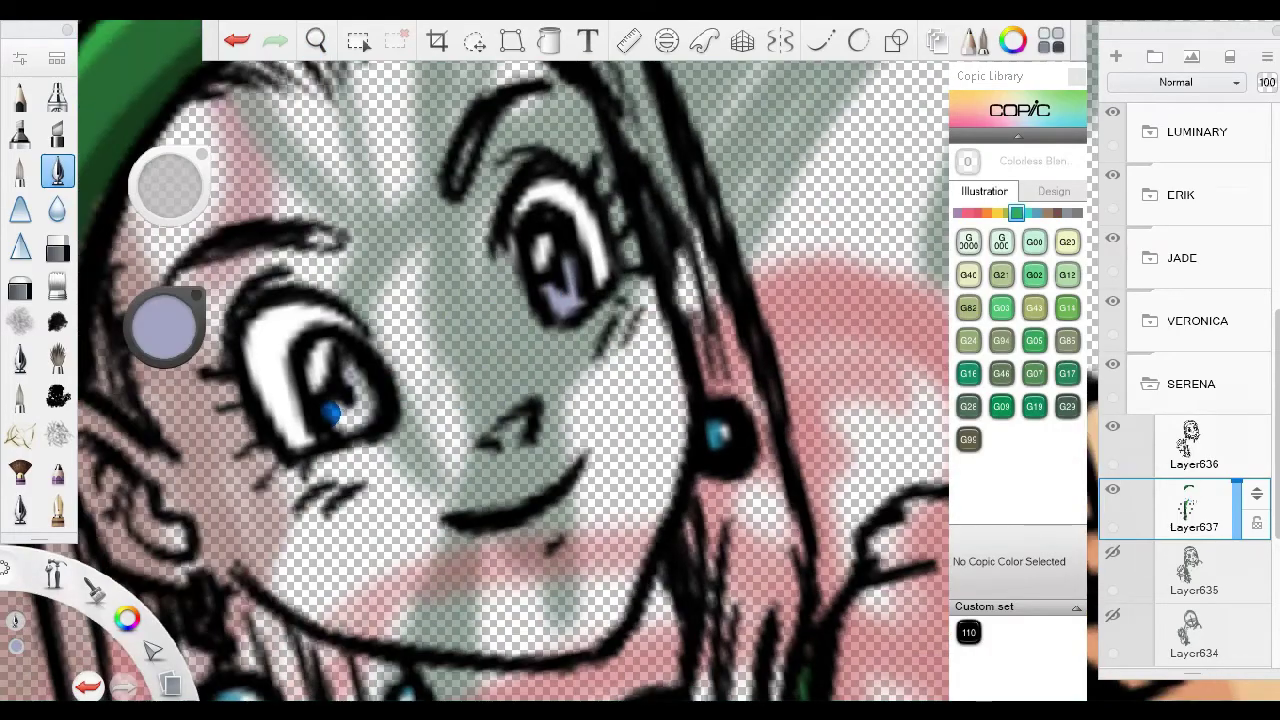
Add a layer beneath Layer637 and colour the dress's lace ties light grey on Layer637.
scroll(418, 422, "down", 3)
left_click(1211, 590)
left_click(1116, 57)
left_click(1194, 510)
scroll(470, 380, "up", 5)
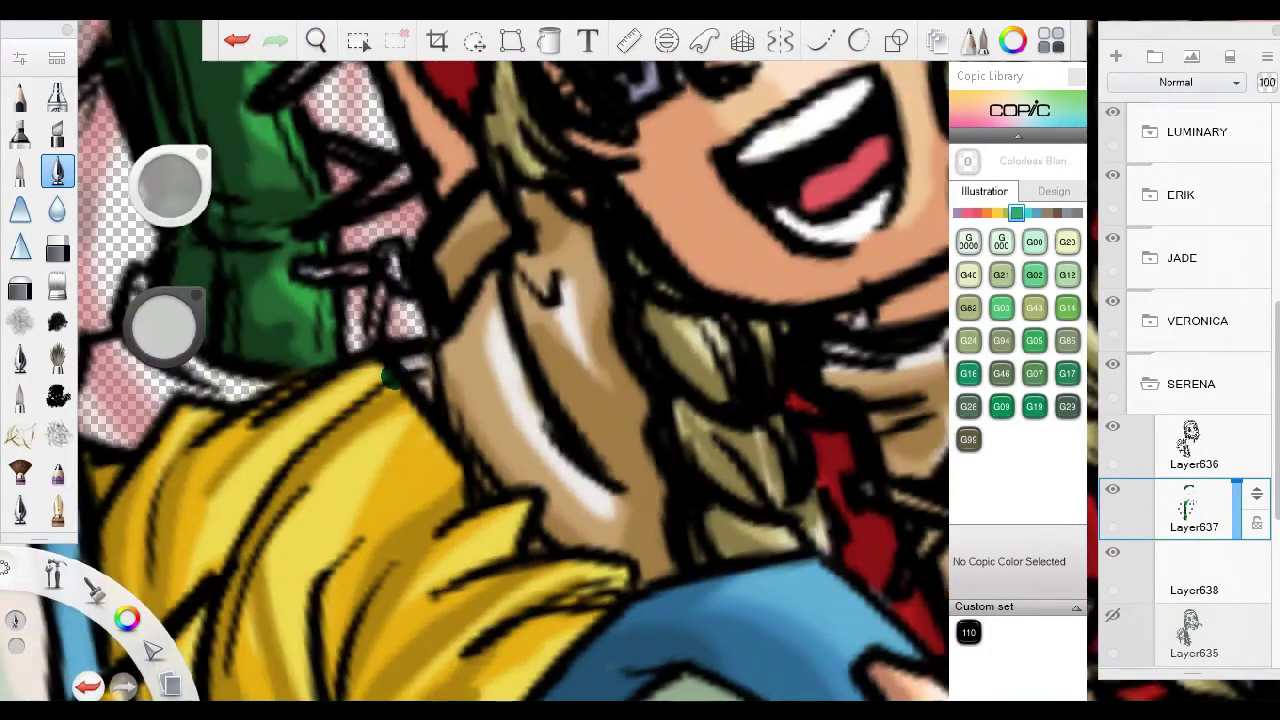
left_click_drag(165, 325, 520, 360)
scroll(475, 360, "down", 5)
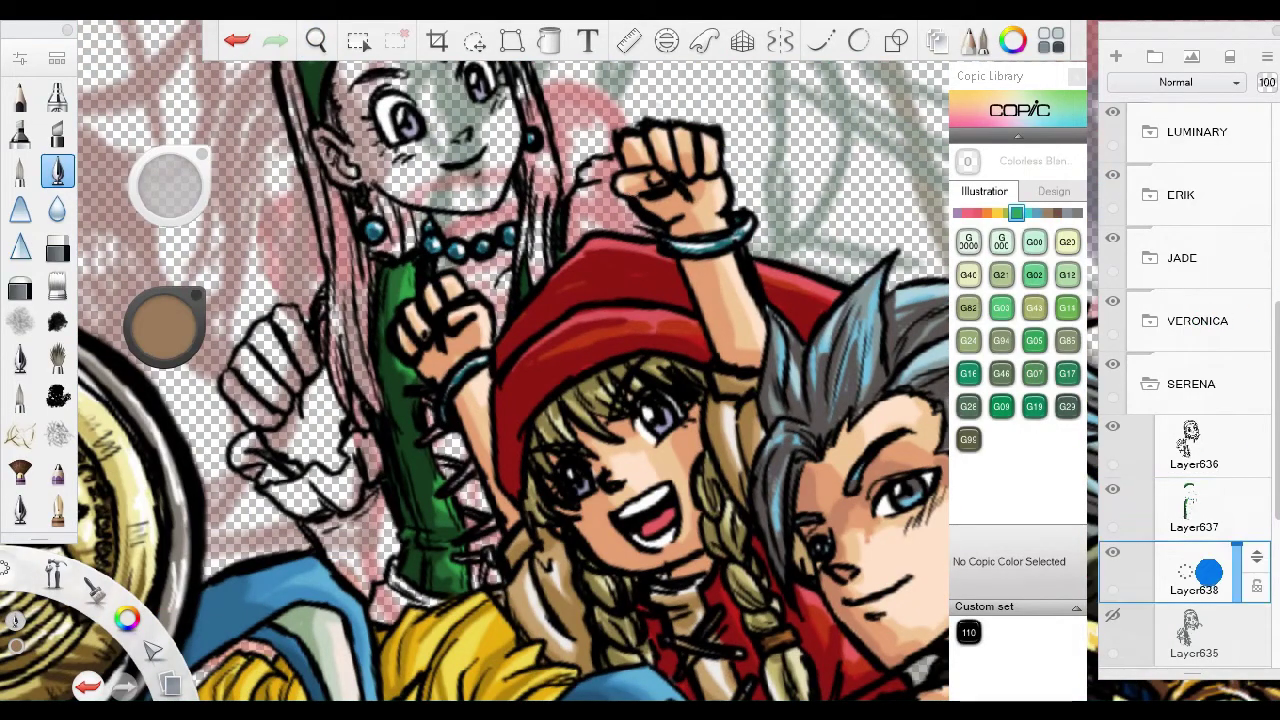
Fill Serena's sleeve behind the raised fist and the gaps between the dress laces with off-white on Layer638.
left_click(57, 510)
scroll(414, 543, "up", 5)
scroll(493, 352, "down", 3)
scroll(493, 352, "left", 8)
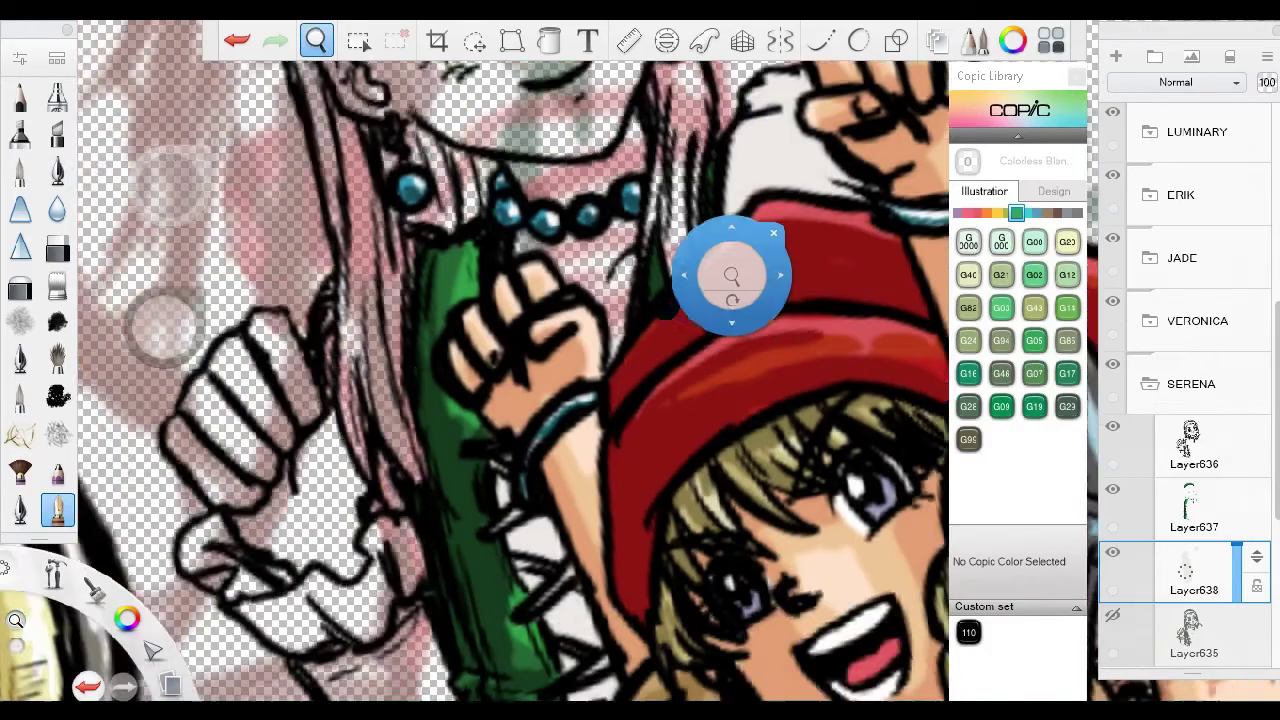
scroll(571, 428, "down", 3)
scroll(491, 457, "up", 5)
scroll(554, 337, "down", 3)
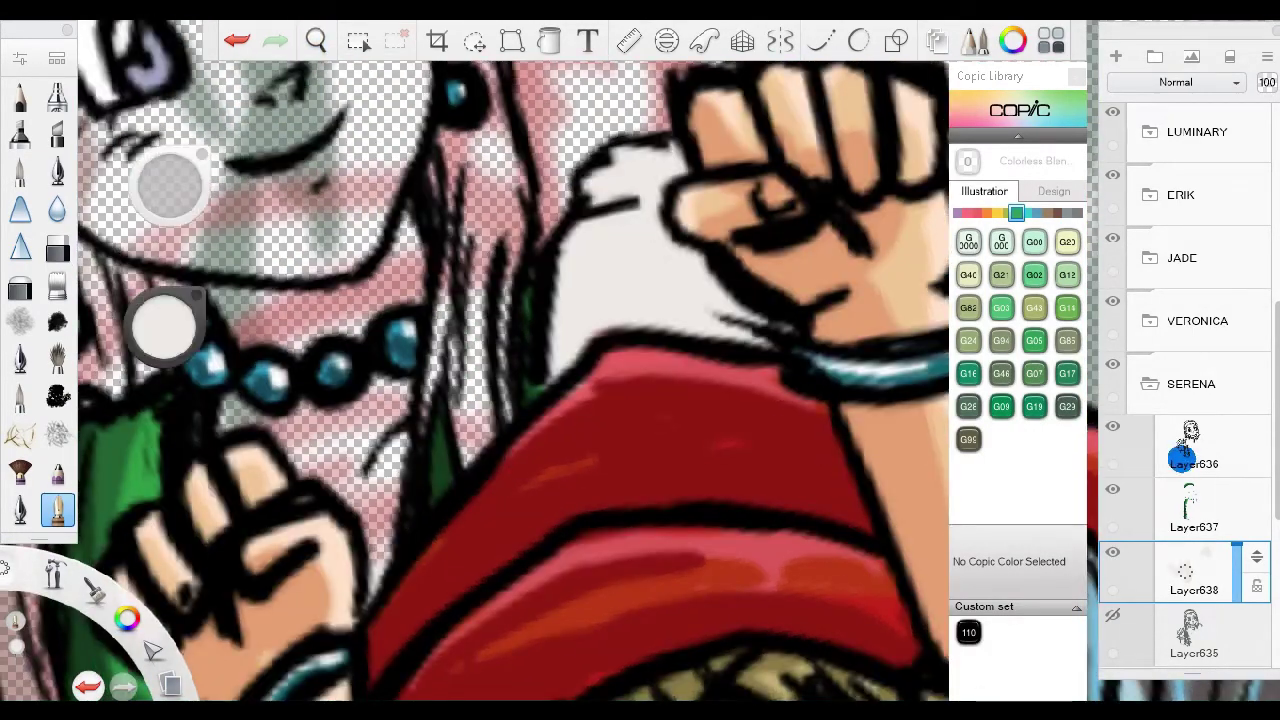
Extend the collar lines below Serena's necklace in Special Black on Layer636.
left_click(1190, 445)
left_click(968, 632)
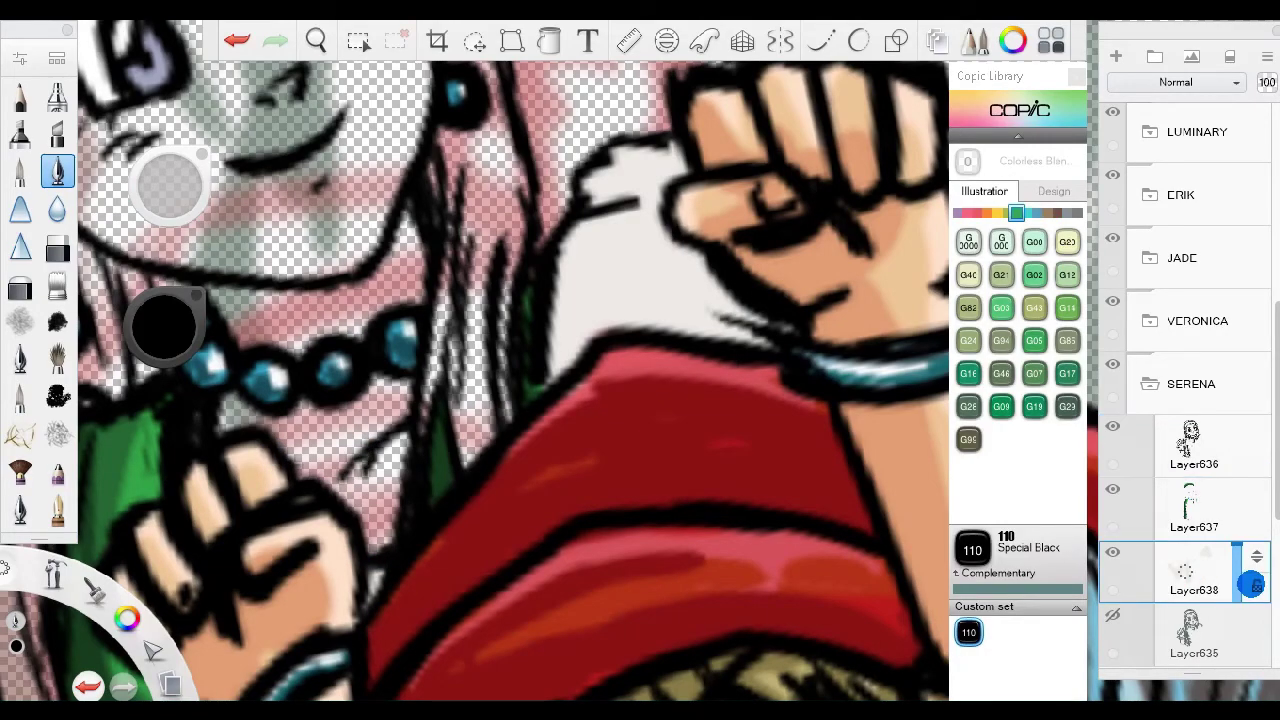
Shade the gaps between the dress laces in tan on Layer638 and touch up the surrounding lines in Special Black on Layer636.
left_click(57, 510)
scroll(500, 400, "down", 5)
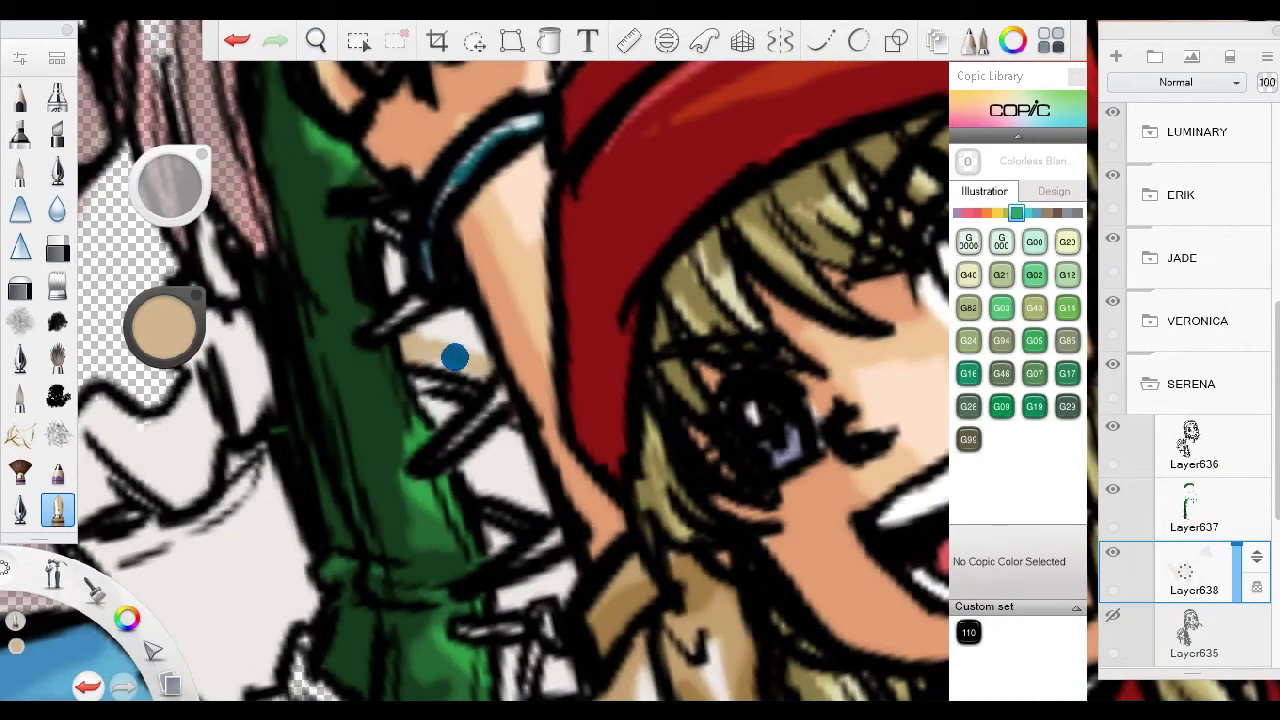
scroll(513, 603, "down", 3)
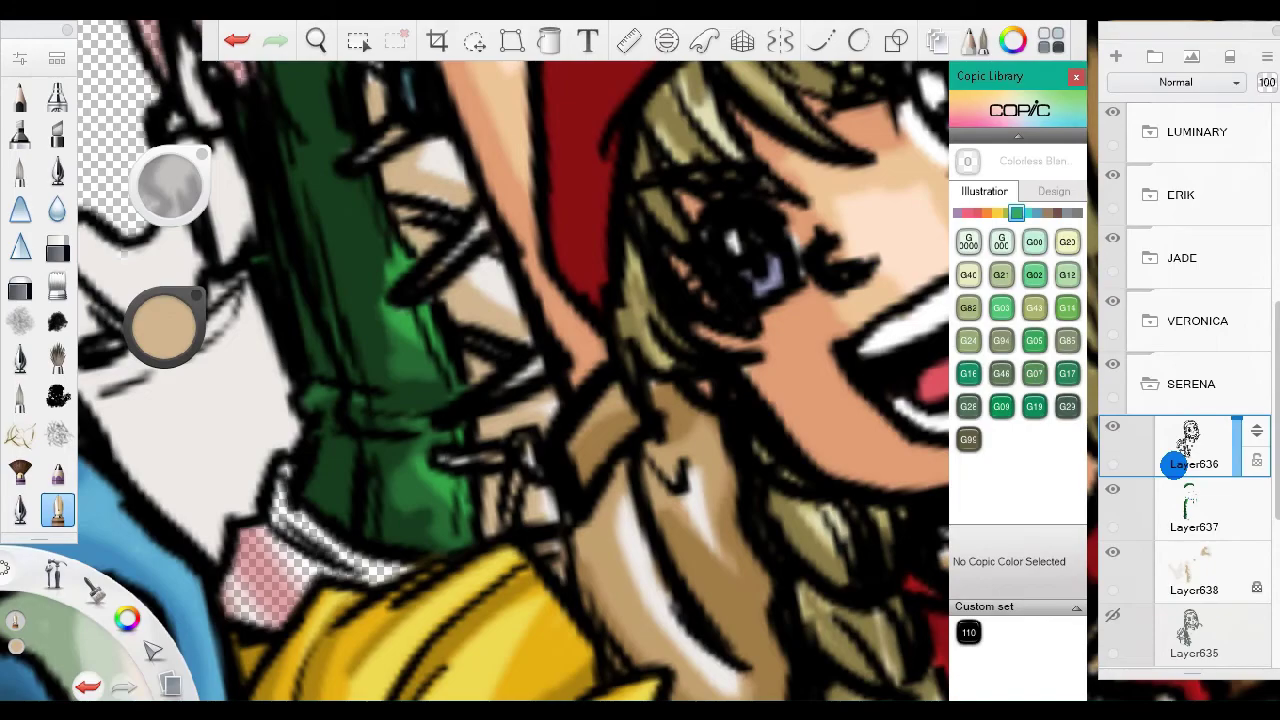
left_click(57, 175)
left_click_drag(1177, 407, 1175, 457)
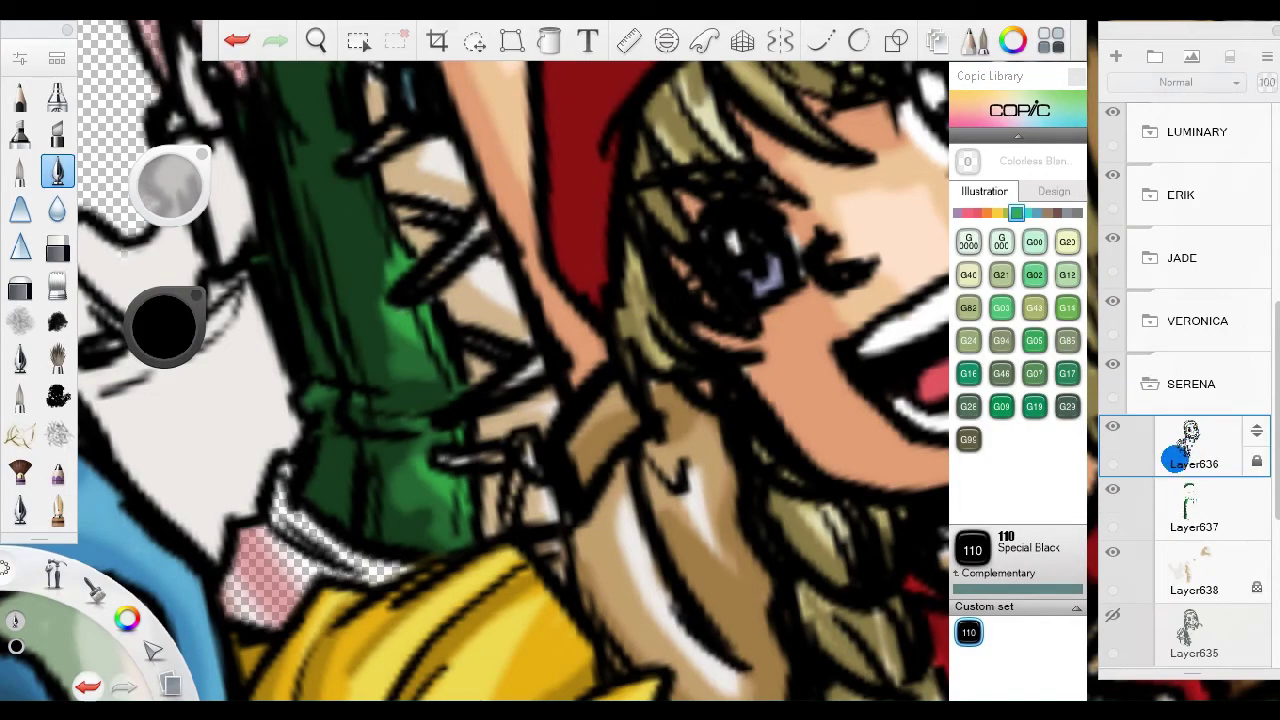
scroll(527, 511, "up", 5)
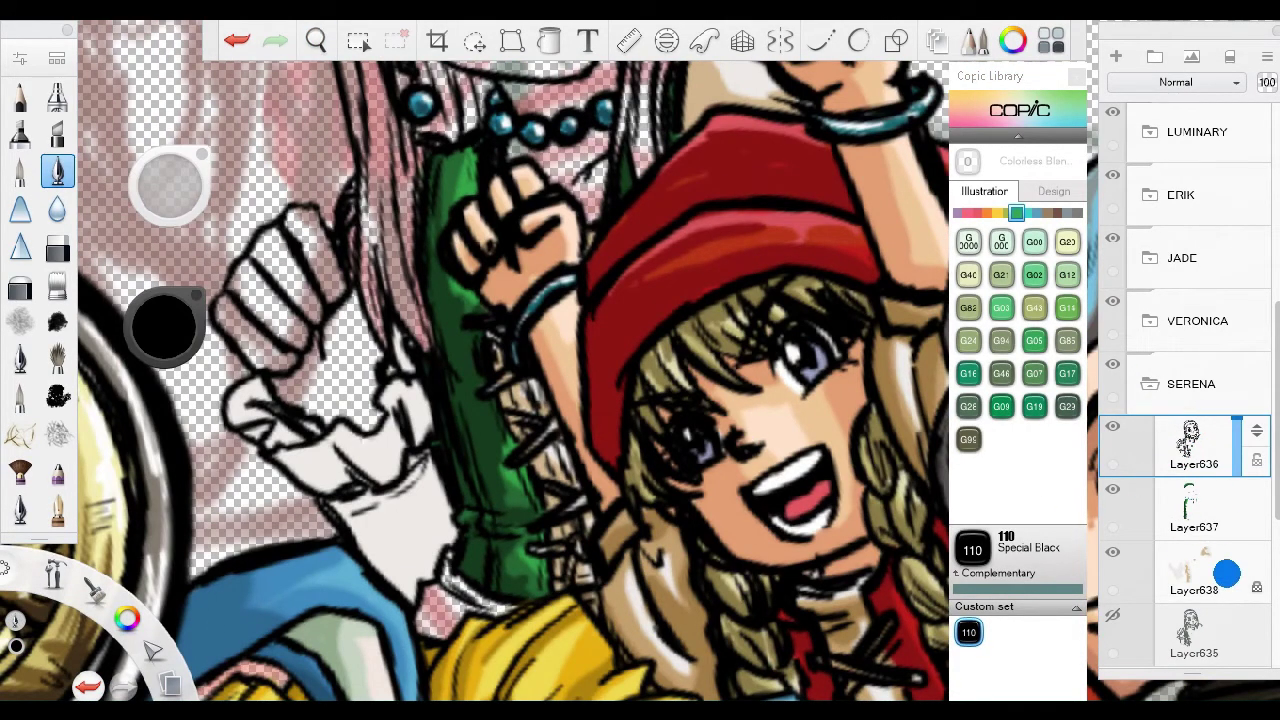
Shade Serena's lower sleeve and ruffled cuff in tan on Layer638, keeping off-white highlights.
left_click(1228, 569)
left_click(57, 510)
left_click_drag(240, 400, 385, 470)
left_click_drag(290, 400, 415, 485)
scroll(500, 380, "down", 2)
left_click_drag(320, 360, 400, 500)
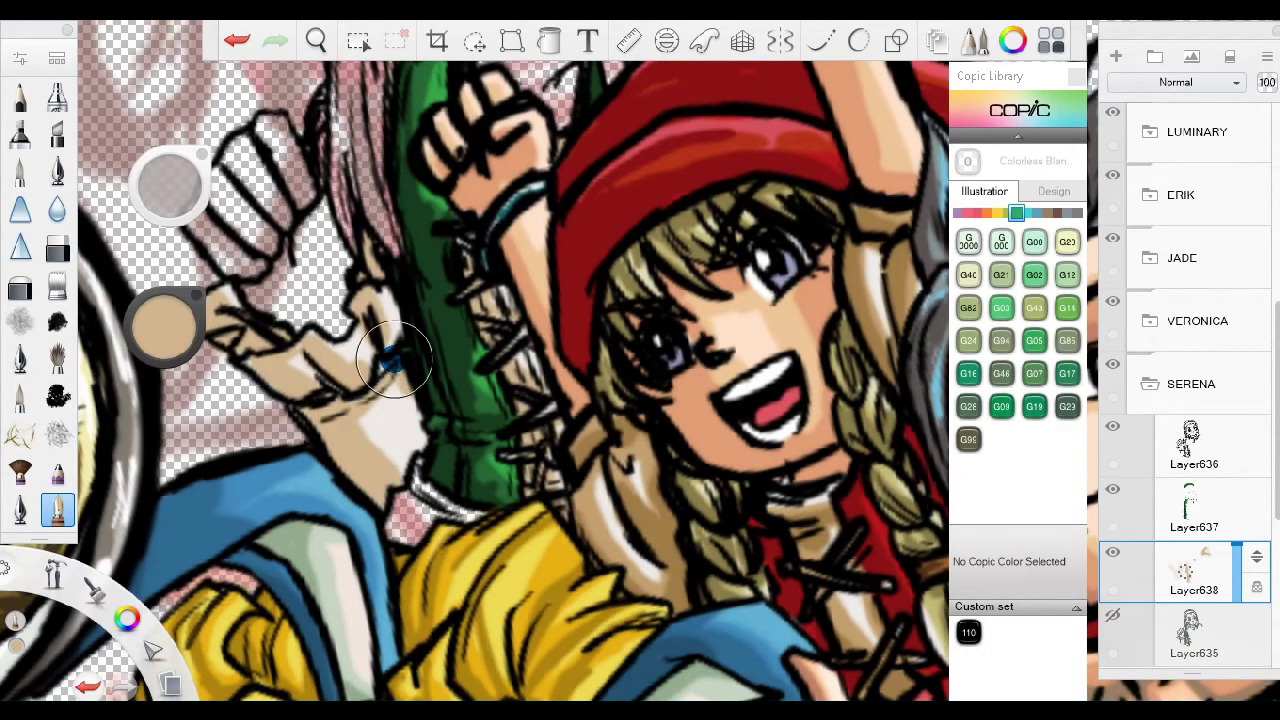
Deepen the folds of Serena's sleeves and cuff with darker tan on Layer638 and erase stray colour around the cuff.
scroll(510, 372, "up", 3)
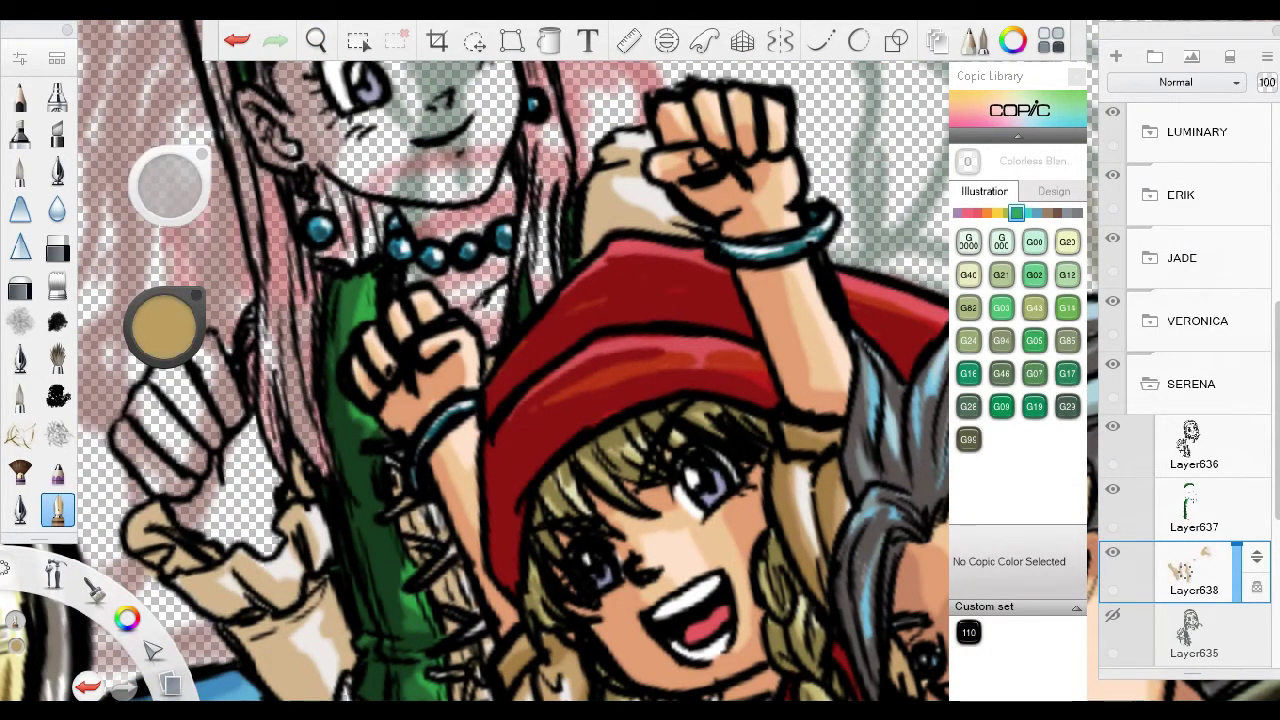
scroll(510, 360, "down", 3)
left_click_drag(427, 424, 450, 490)
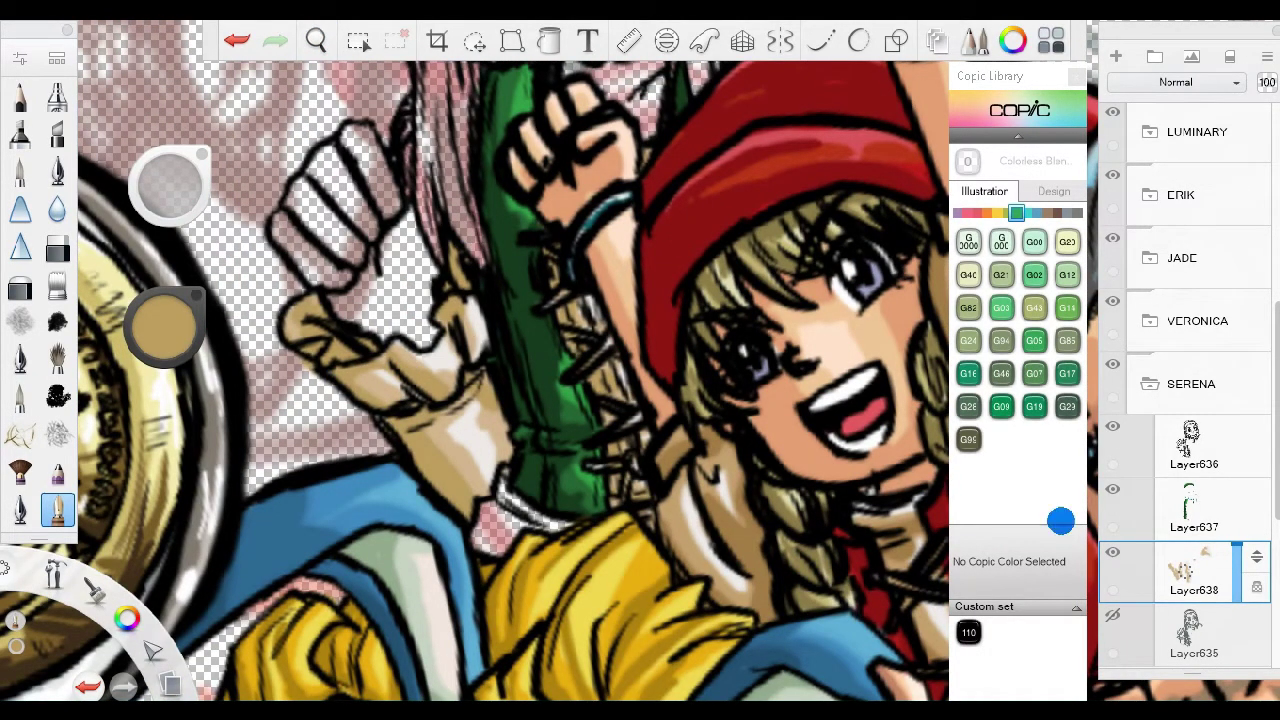
scroll(306, 371, "up", 3)
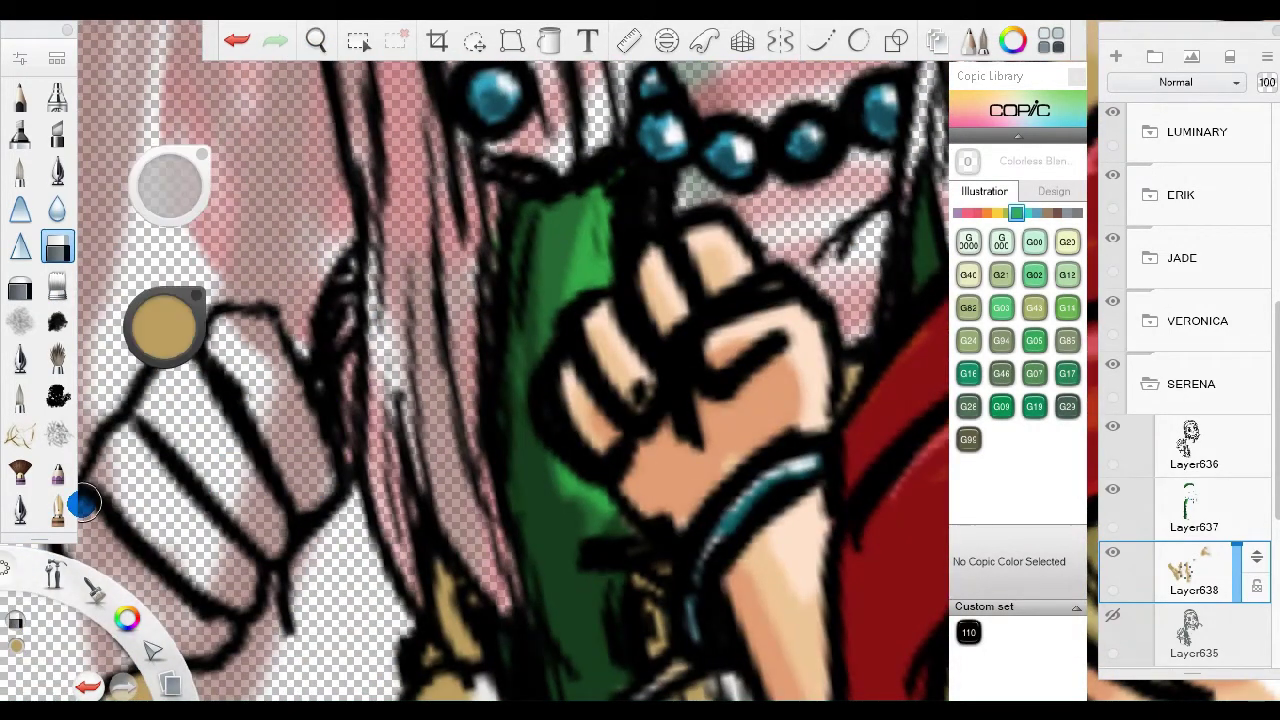
scroll(443, 290, "down", 3)
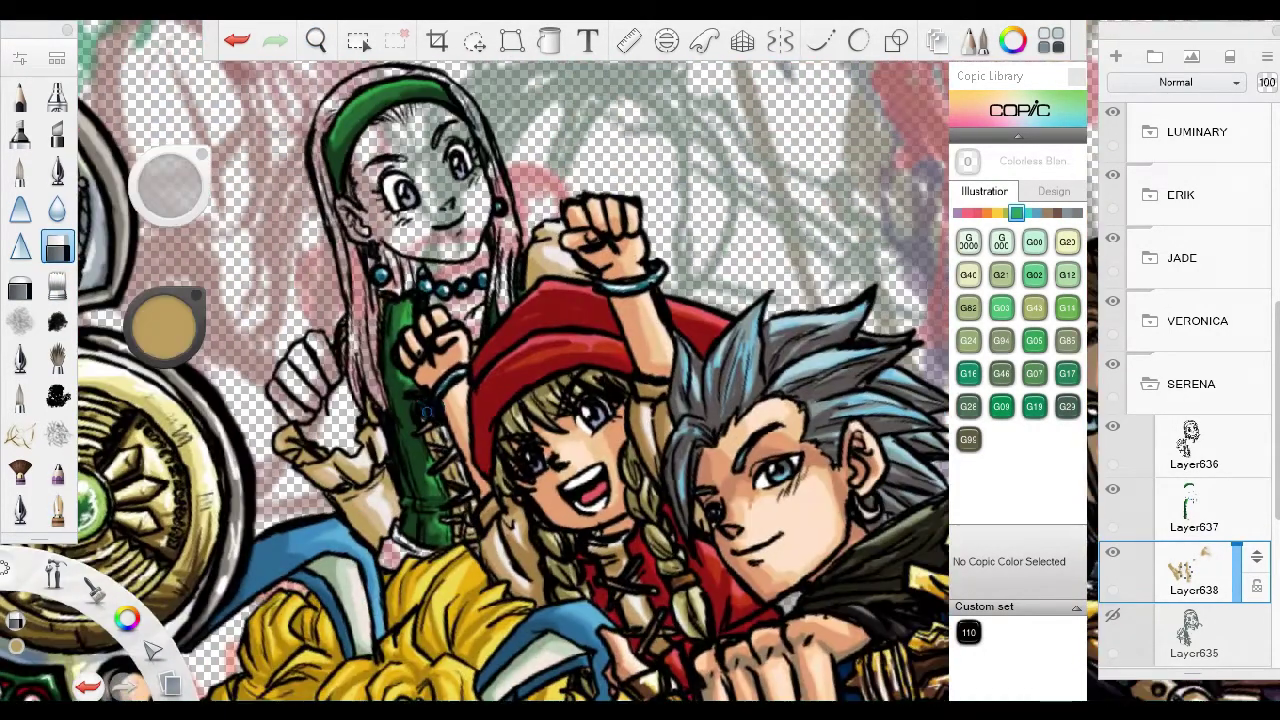
Add Layer639 beneath Layer638 and fill Serena's long hair and eyebrows with pale yellow.
left_click(1229, 634)
left_click(1113, 58)
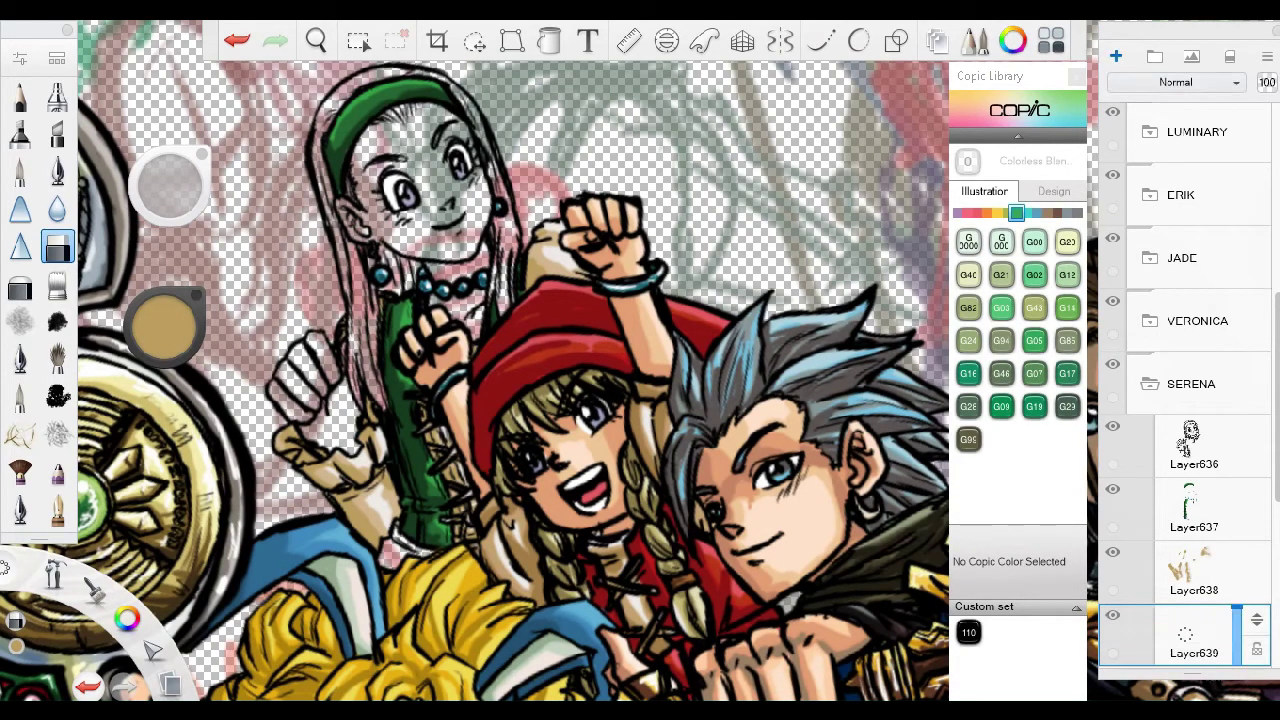
scroll(580, 335, "up", 1)
scroll(443, 300, "up", 3)
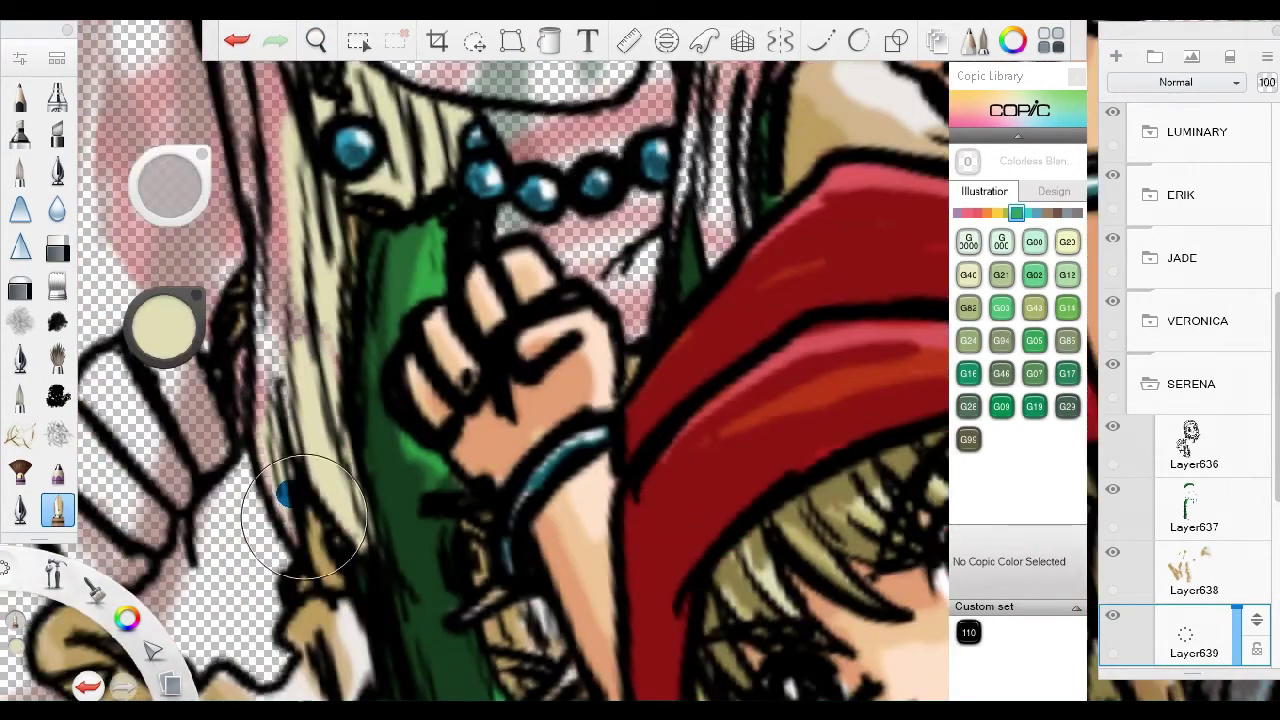
scroll(306, 340, "down", 1)
scroll(306, 340, "down", 2)
left_click_drag(306, 340, 264, 340)
scroll(418, 256, "up", 3)
scroll(418, 256, "down", 2)
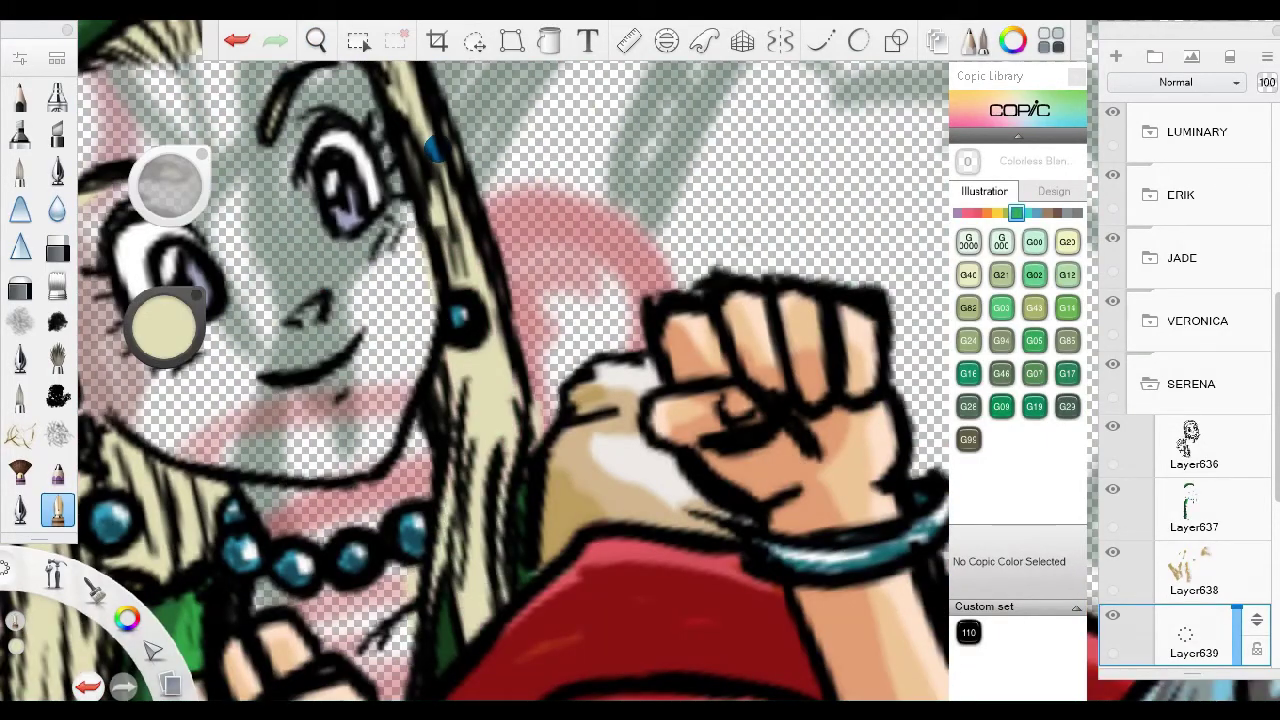
left_click_drag(418, 256, 500, 308)
scroll(500, 308, "up", 4)
scroll(371, 509, "down", 2)
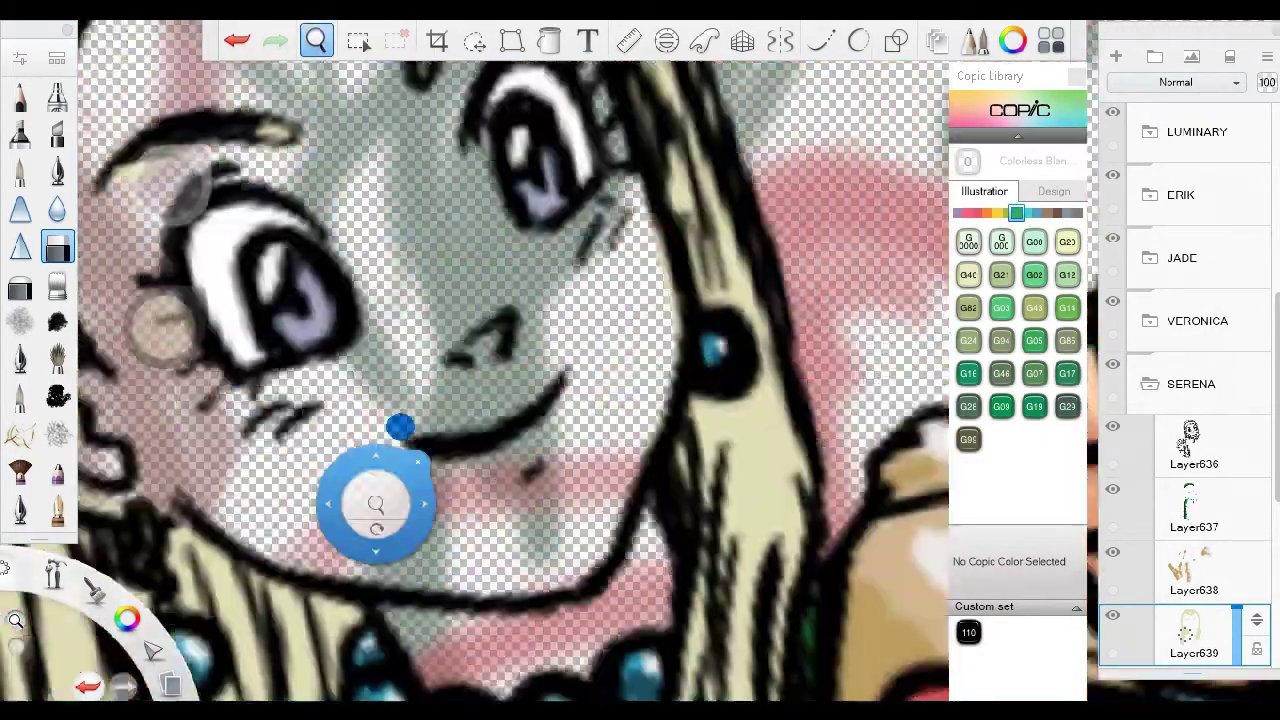
Erase the pale yellow overflow around Serena's eyebrows, forehead and outer hair edges on Layer639.
scroll(371, 509, "up", 2)
left_click(57, 170)
left_click(57, 245)
scroll(297, 194, "down", 2)
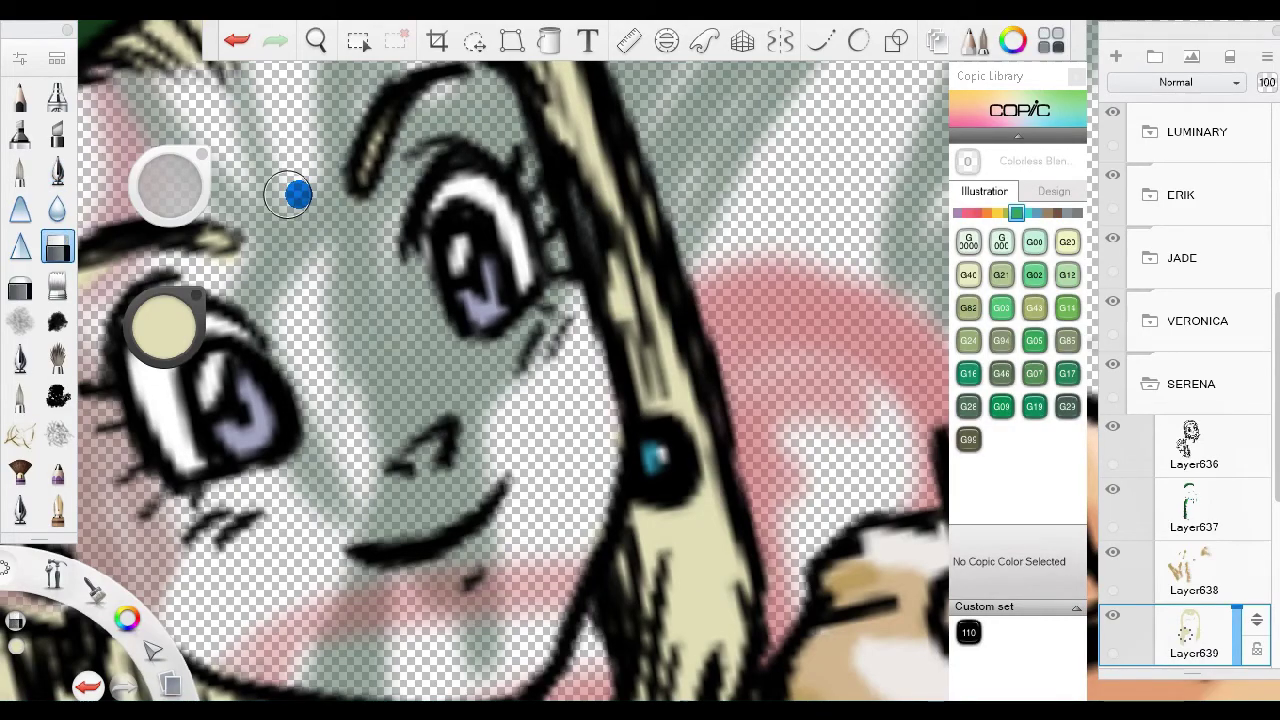
left_click_drag(297, 194, 366, 360)
scroll(648, 135, "up", 2)
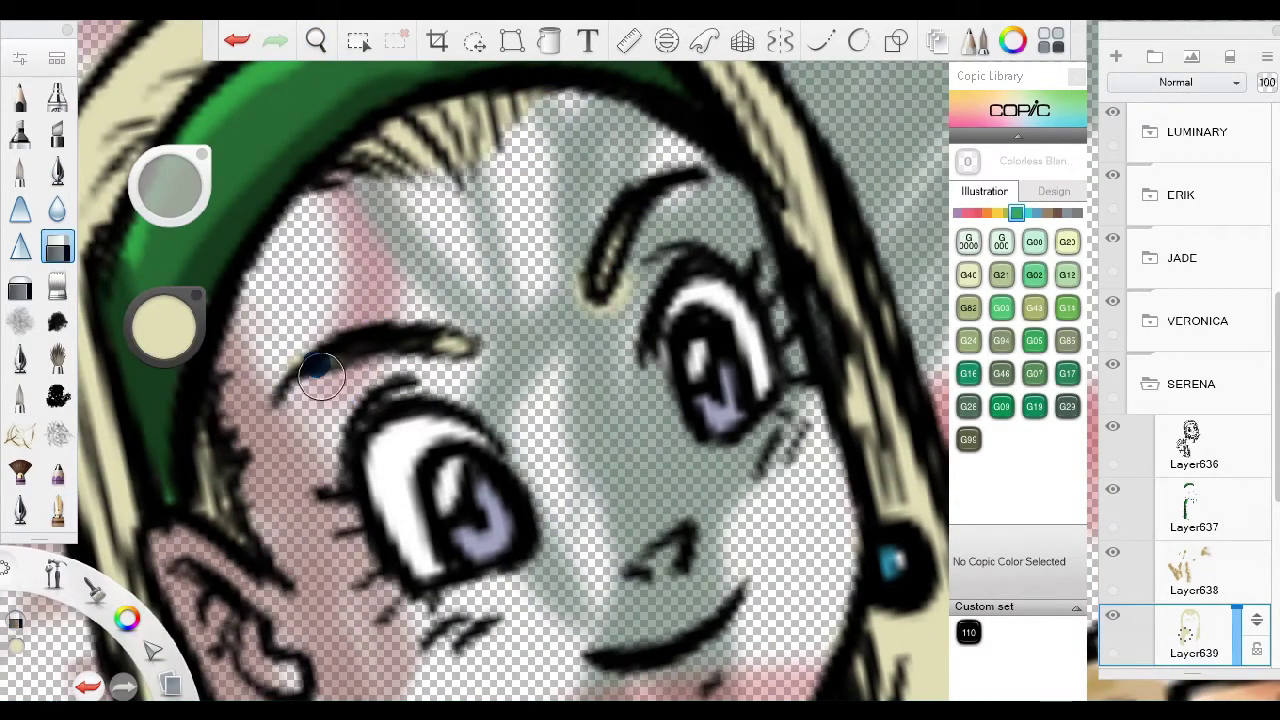
scroll(340, 399, "down", 2)
left_click_drag(486, 163, 586, 229)
scroll(380, 451, "up", 2)
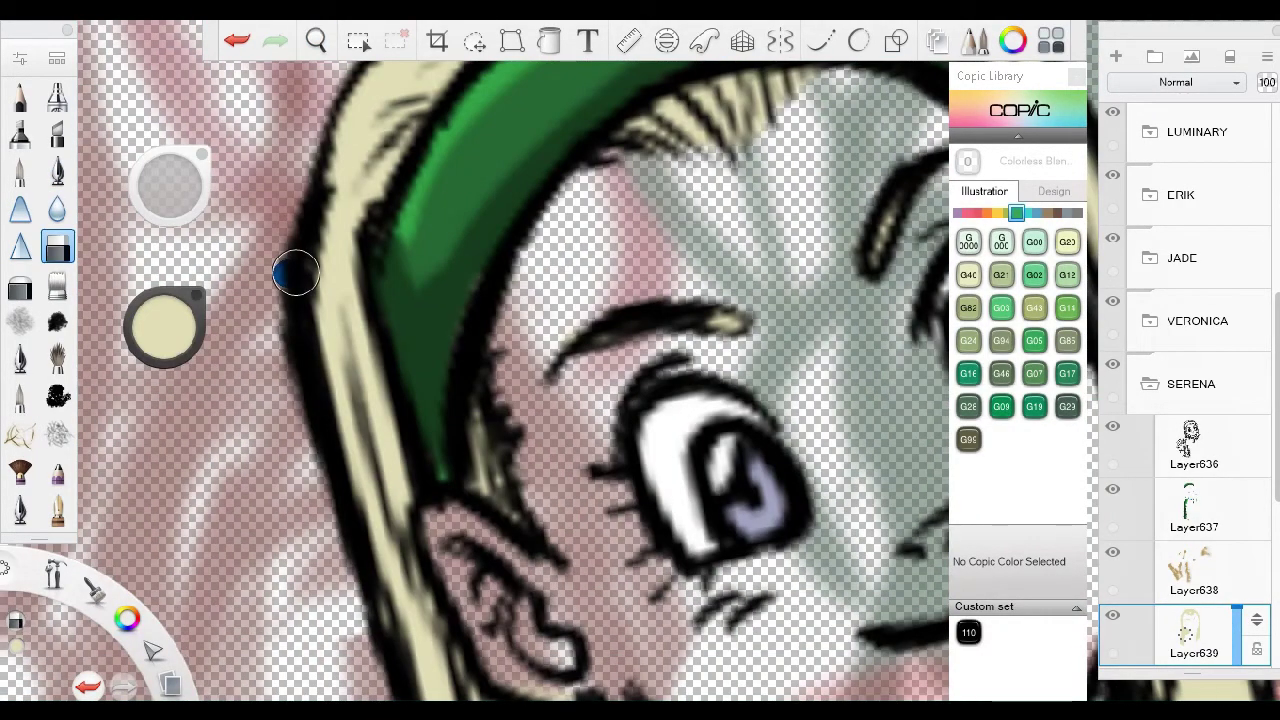
scroll(536, 475, "down", 2)
scroll(536, 475, "up", 2)
scroll(509, 343, "down", 3)
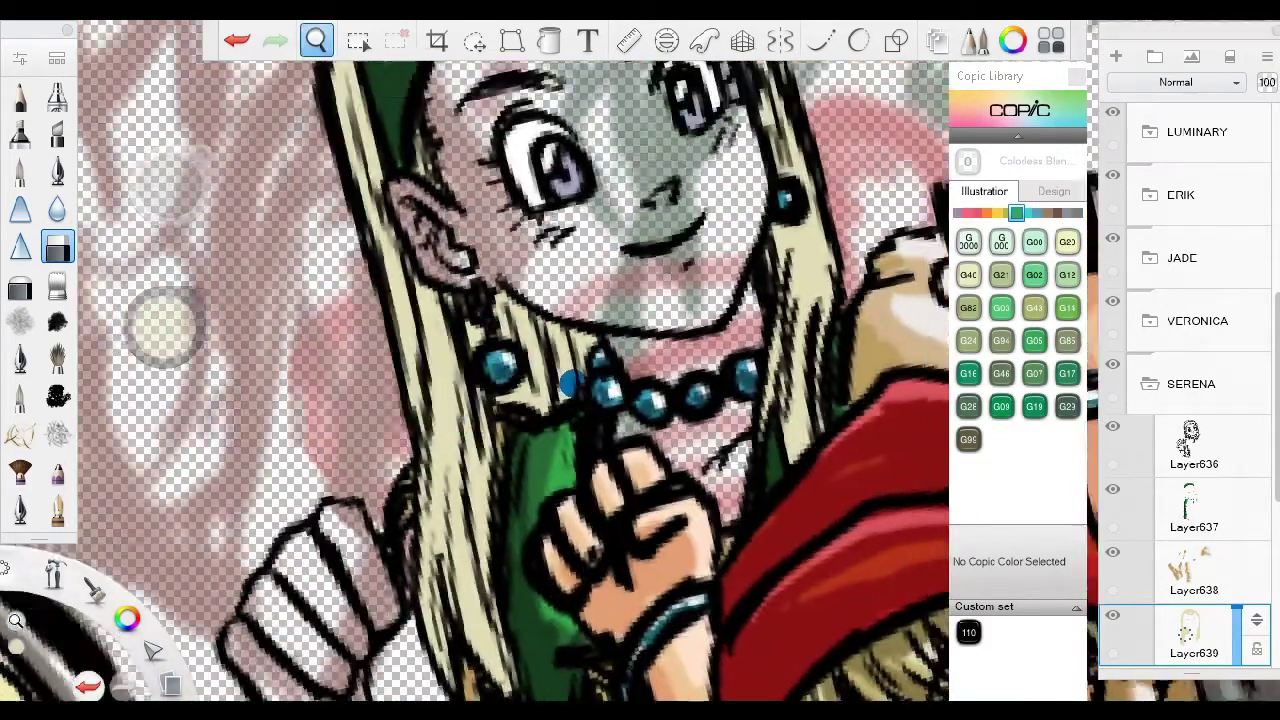
scroll(475, 360, "down", 2)
Shade Serena's hair in golden tan on Layer639, behind the earring and along the strands beside the headband.
left_click(57, 510)
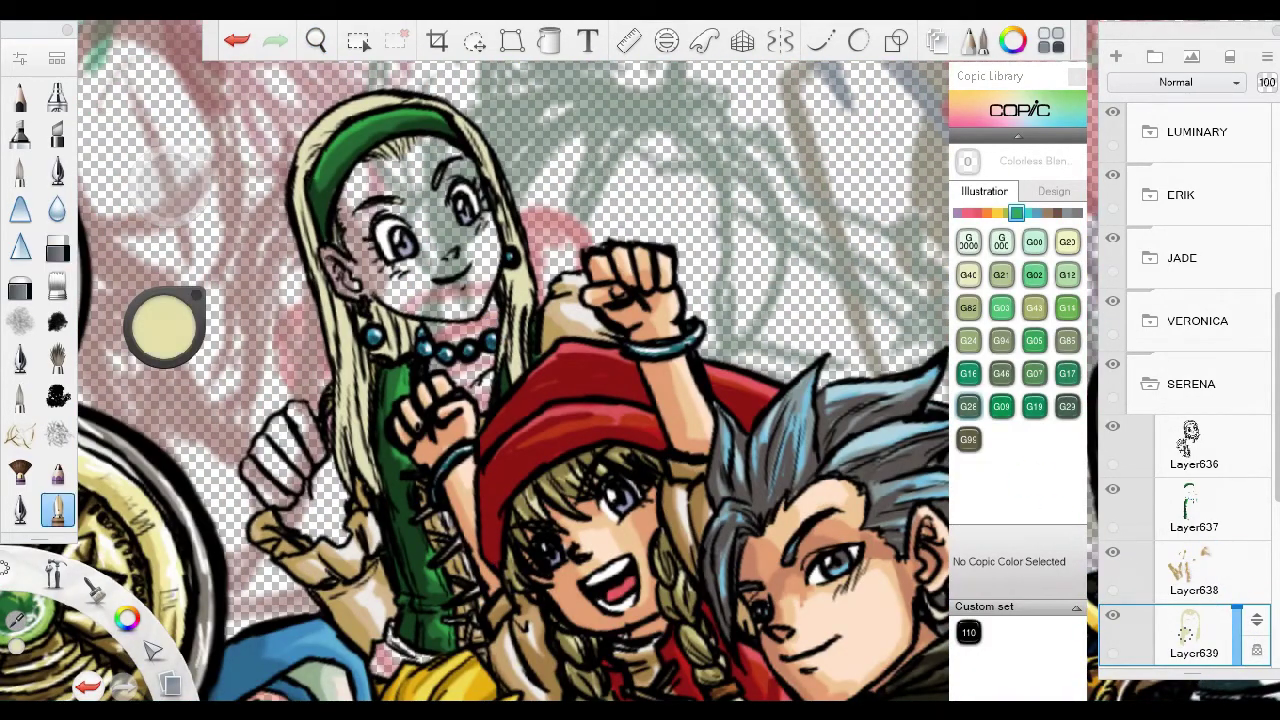
scroll(200, 230, "up", 3)
scroll(475, 360, "down", 1)
scroll(475, 360, "up", 1)
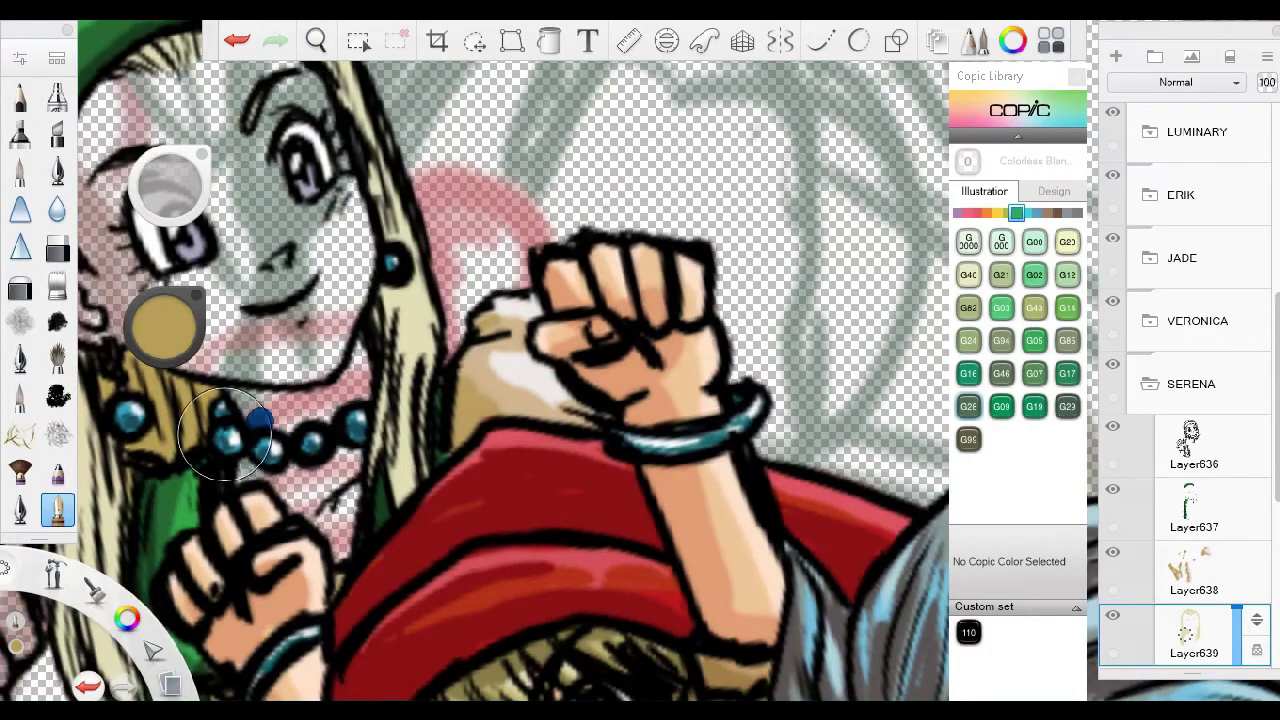
scroll(492, 335, "up", 1)
scroll(492, 335, "down", 1)
scroll(400, 220, "up", 2)
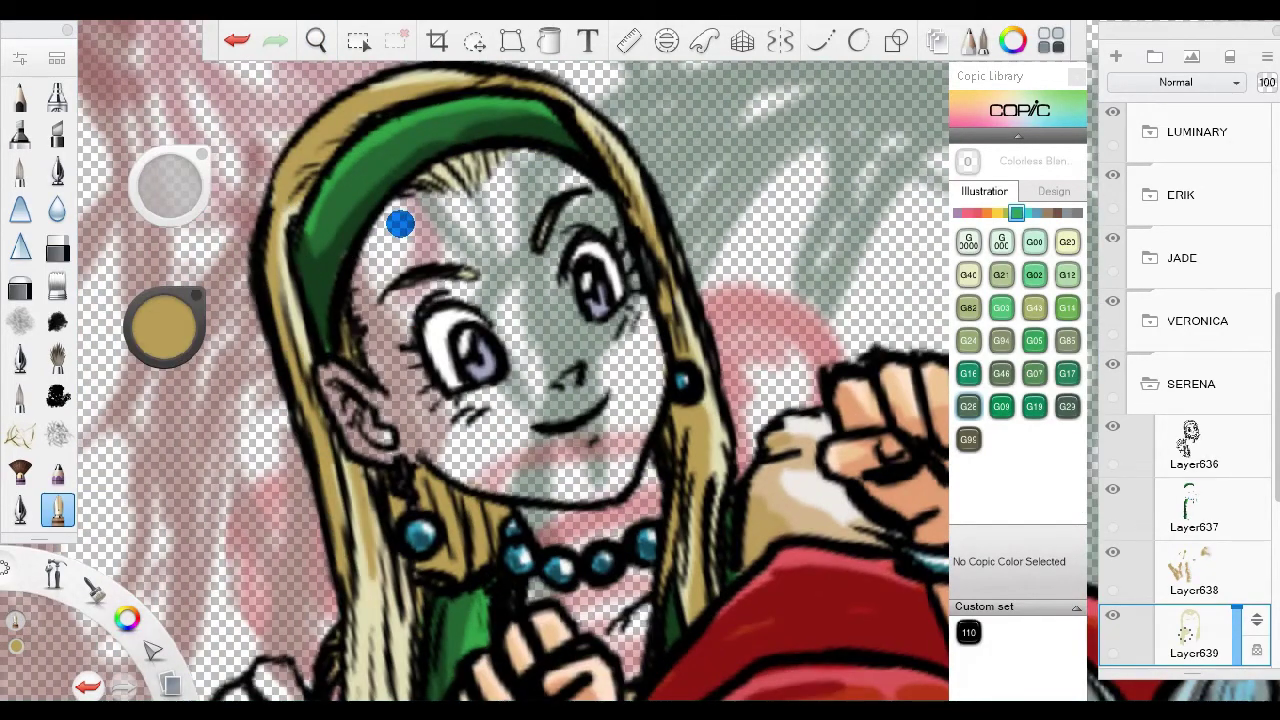
Add darker grey-olive shadows to the strands of Serena's hair on Layer639.
left_click(388, 347, "alt")
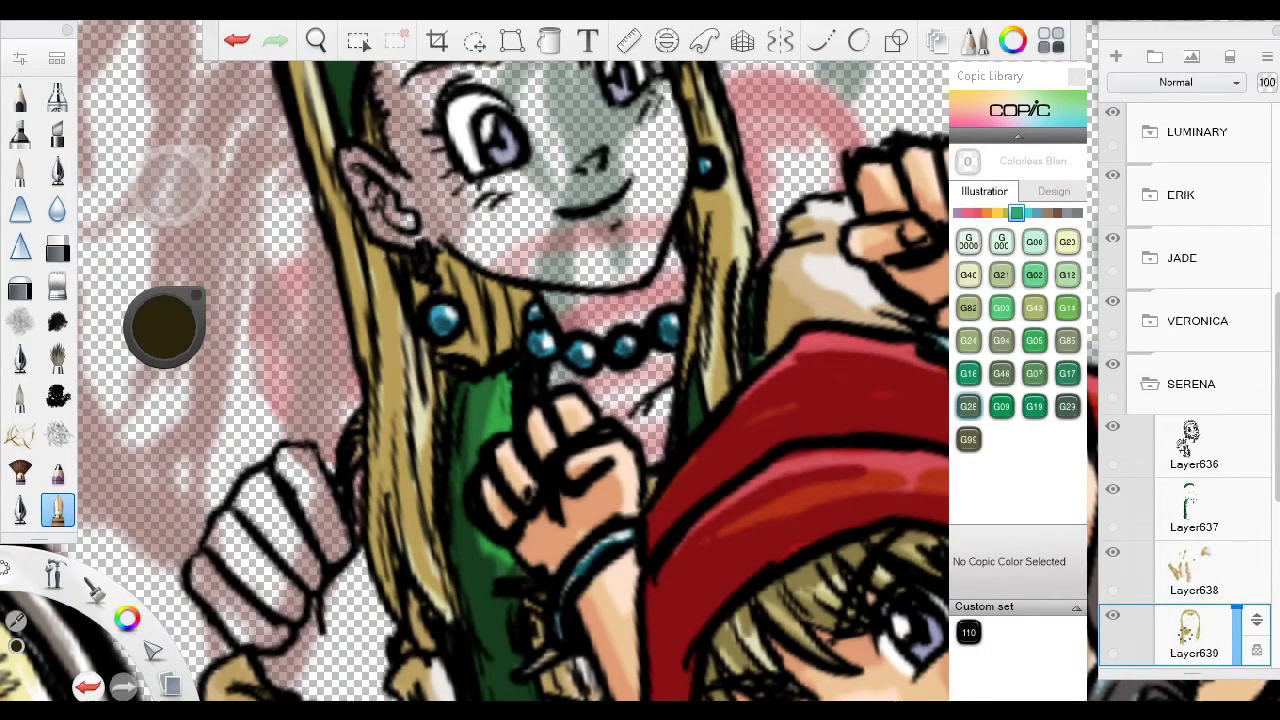
left_click_drag(444, 85, 422, 222)
scroll(422, 222, "down", 2)
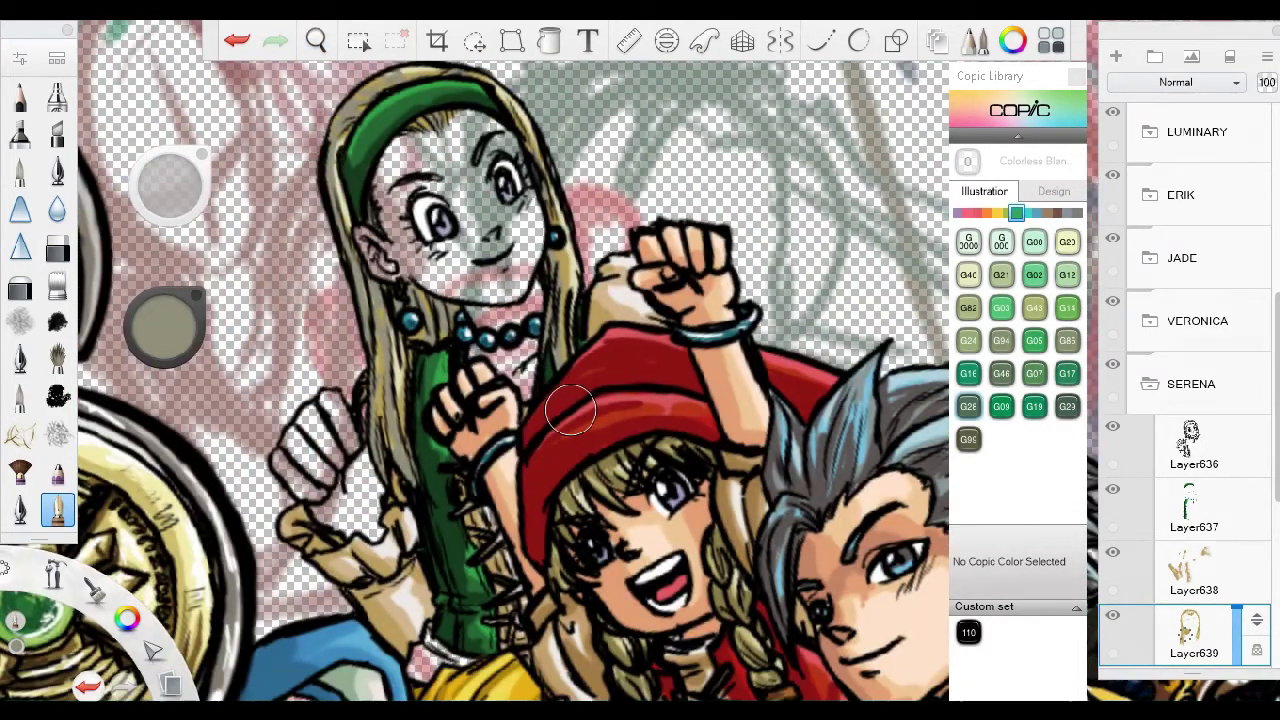
Colour the cloth at the bottom of Serena's green dress orange with brown shading on Layer639.
scroll(600, 540, "up", 3)
left_click(320, 356, "alt")
left_click_drag(165, 325, 133, 328)
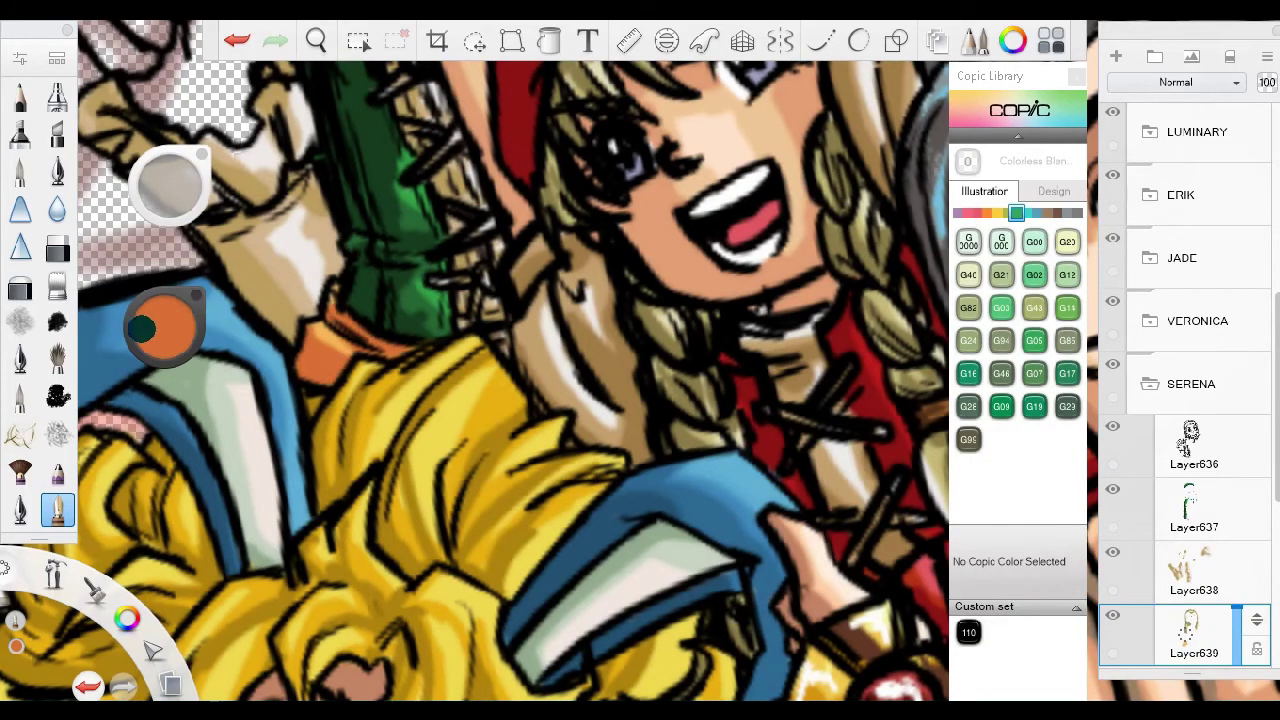
scroll(471, 490, "down", 3)
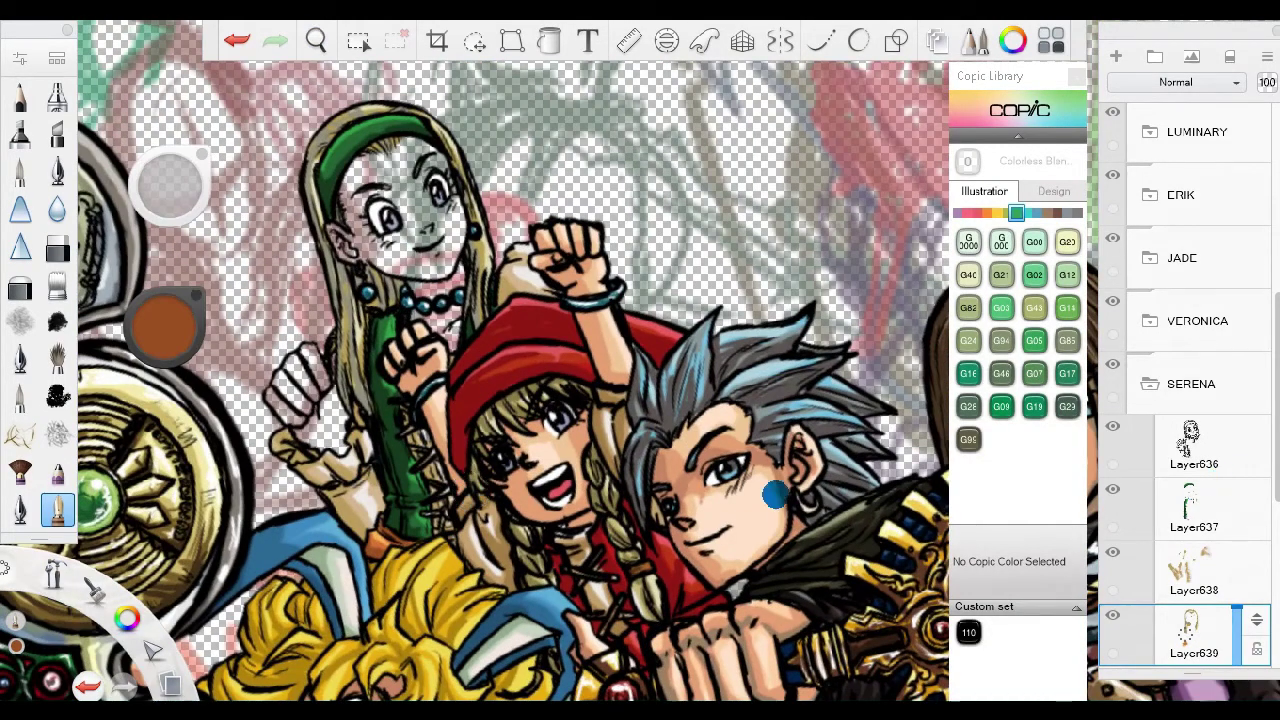
Add Layer640 beneath Layer639 and fill Serena's face, neck and open hand with E00 Skin White.
left_click_drag(1210, 495, 1210, 364)
left_click(1190, 565)
left_click(1116, 56)
left_click(1046, 213)
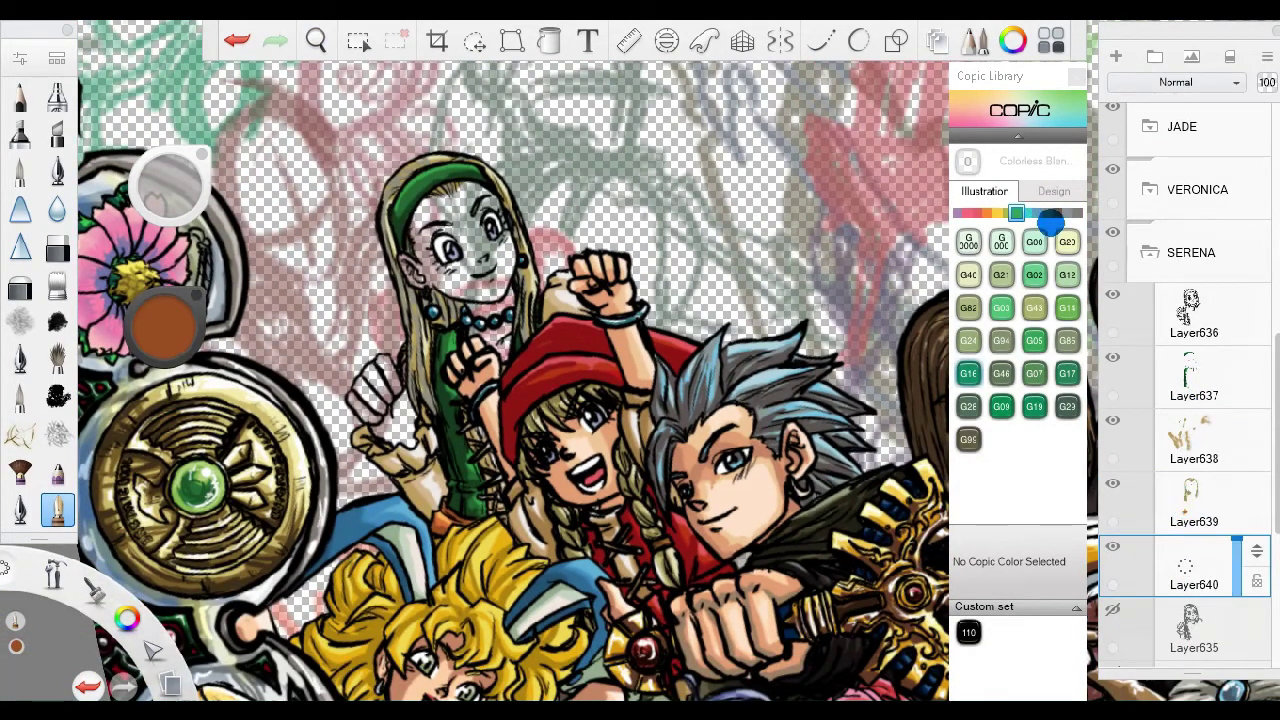
left_click(1034, 241)
scroll(402, 350, "up", 5)
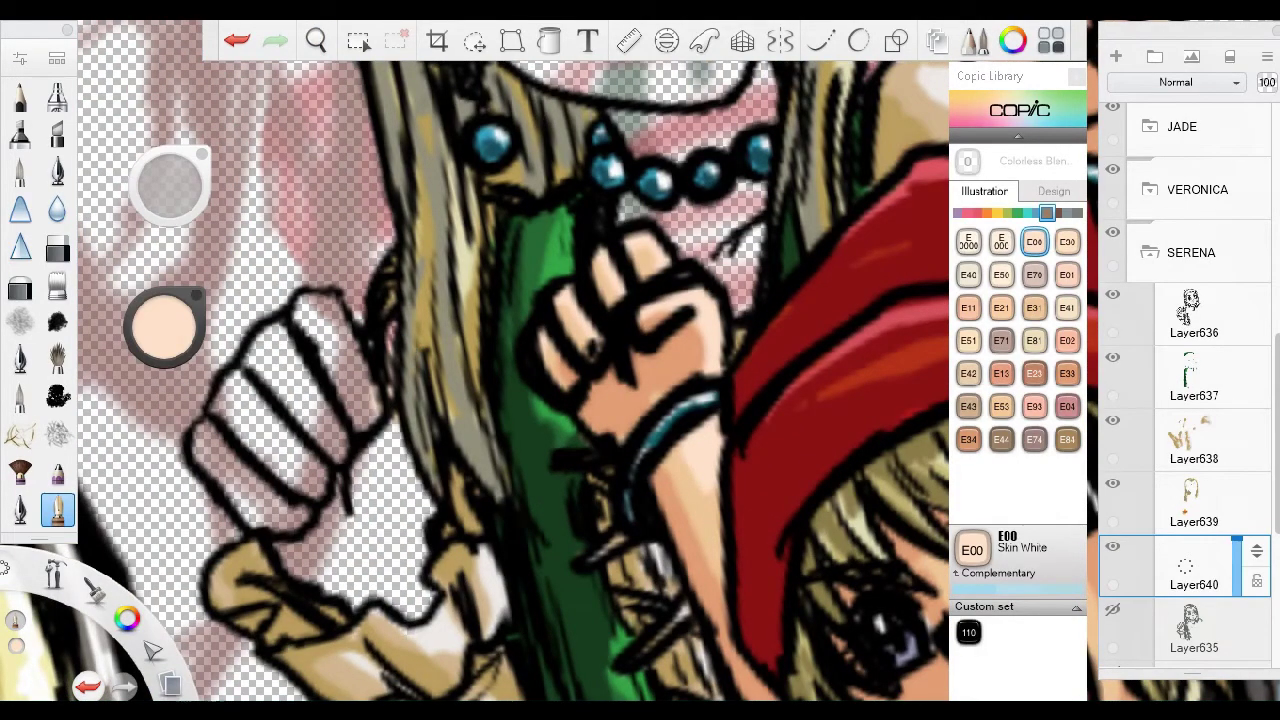
left_click_drag(390, 560, 460, 468)
mouse_move(368, 418)
left_mouse_down()
mouse_move(314, 314)
mouse_move(302, 346)
mouse_move(230, 395)
left_mouse_up()
left_click_drag(423, 386, 525, 173)
left_click(525, 173)
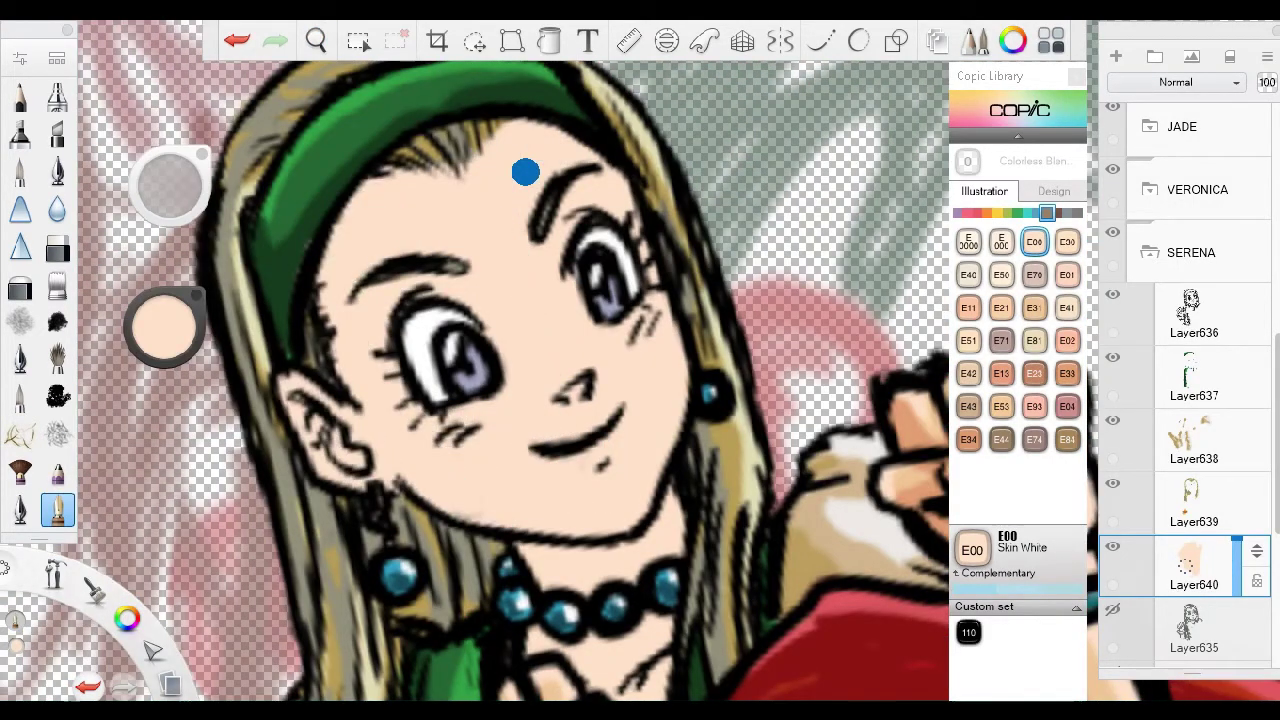
Shade Serena's hand, neck and face with E21 Baby Skin Pink and E33 Sand on Layer640.
left_click(1001, 307)
mouse_move(420, 300)
left_mouse_down()
mouse_move(500, 480)
mouse_move(546, 286)
mouse_move(367, 216)
mouse_move(467, 186)
mouse_move(391, 451)
mouse_move(450, 340)
left_mouse_up()
left_click(1067, 373)
mouse_move(340, 503)
left_mouse_down()
mouse_move(390, 377)
mouse_move(436, 590)
left_mouse_up()
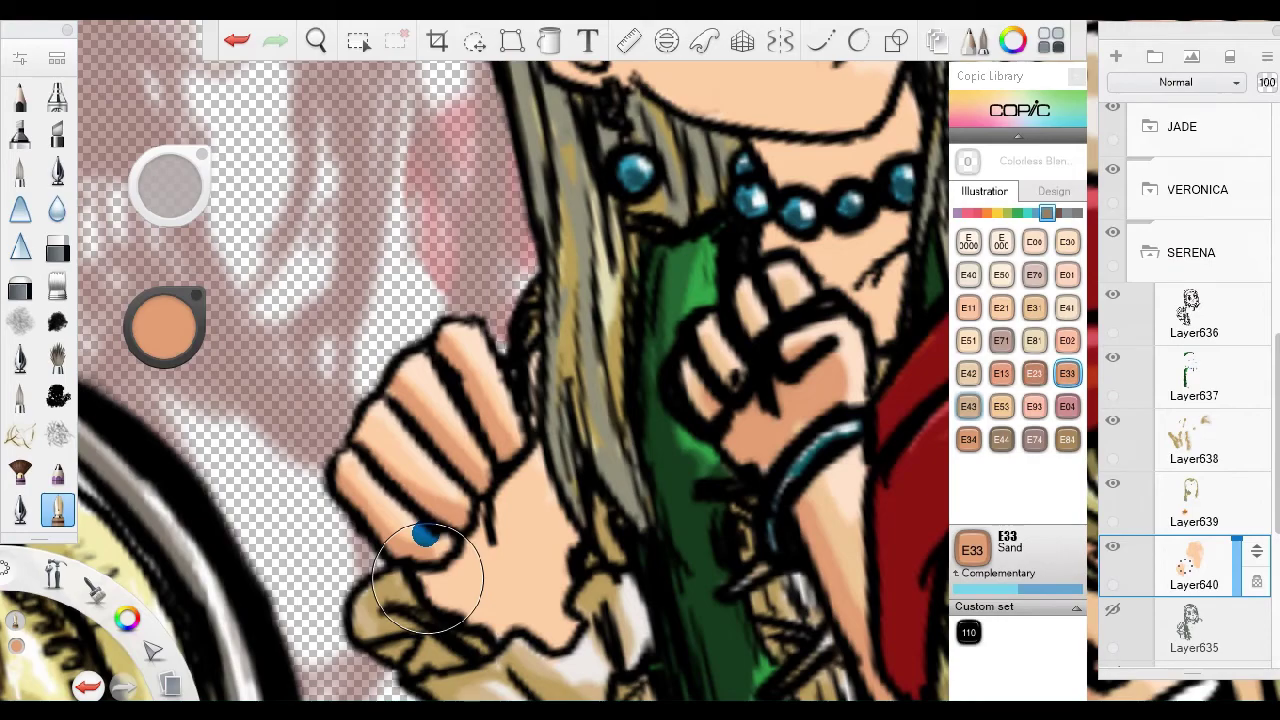
mouse_move(508, 537)
left_mouse_down()
mouse_move(526, 534)
mouse_move(590, 285)
mouse_move(657, 285)
left_mouse_up()
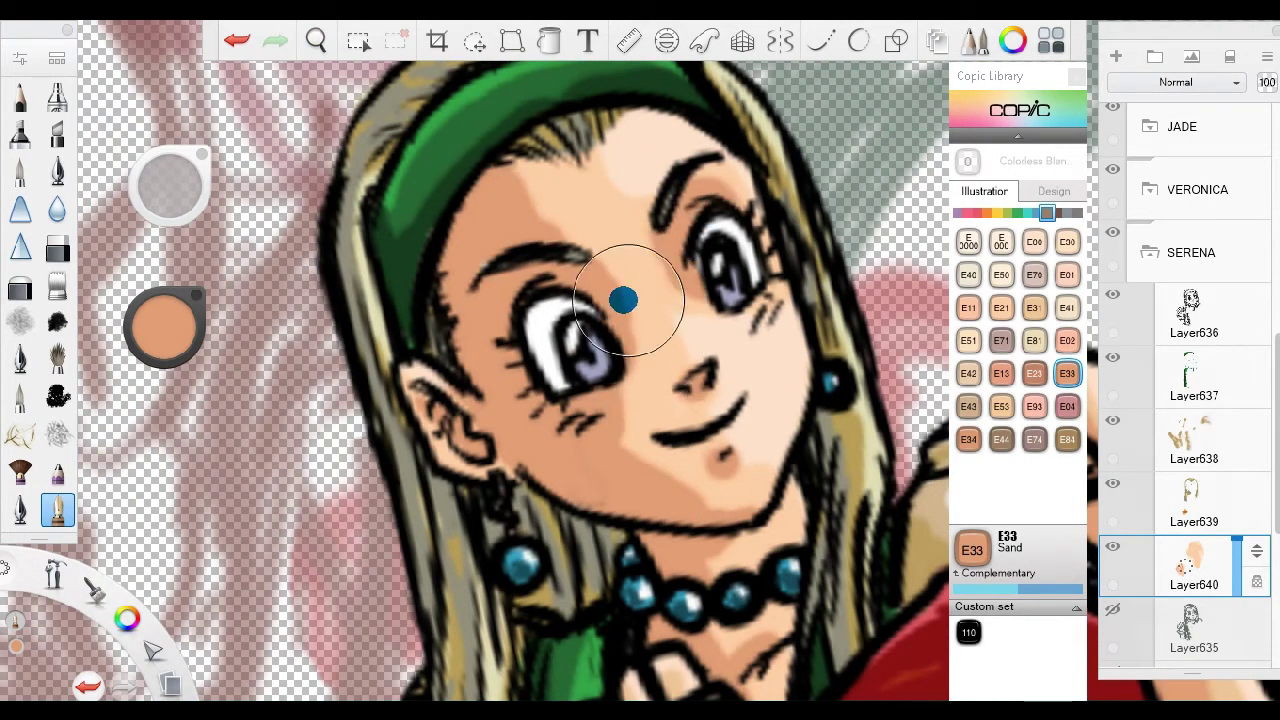
left_click_drag(596, 355, 616, 325)
Refine the forehead shadows around Serena's eyebrow by alternating E21 Baby Skin Pink and E33 Sand.
left_click(1001, 307)
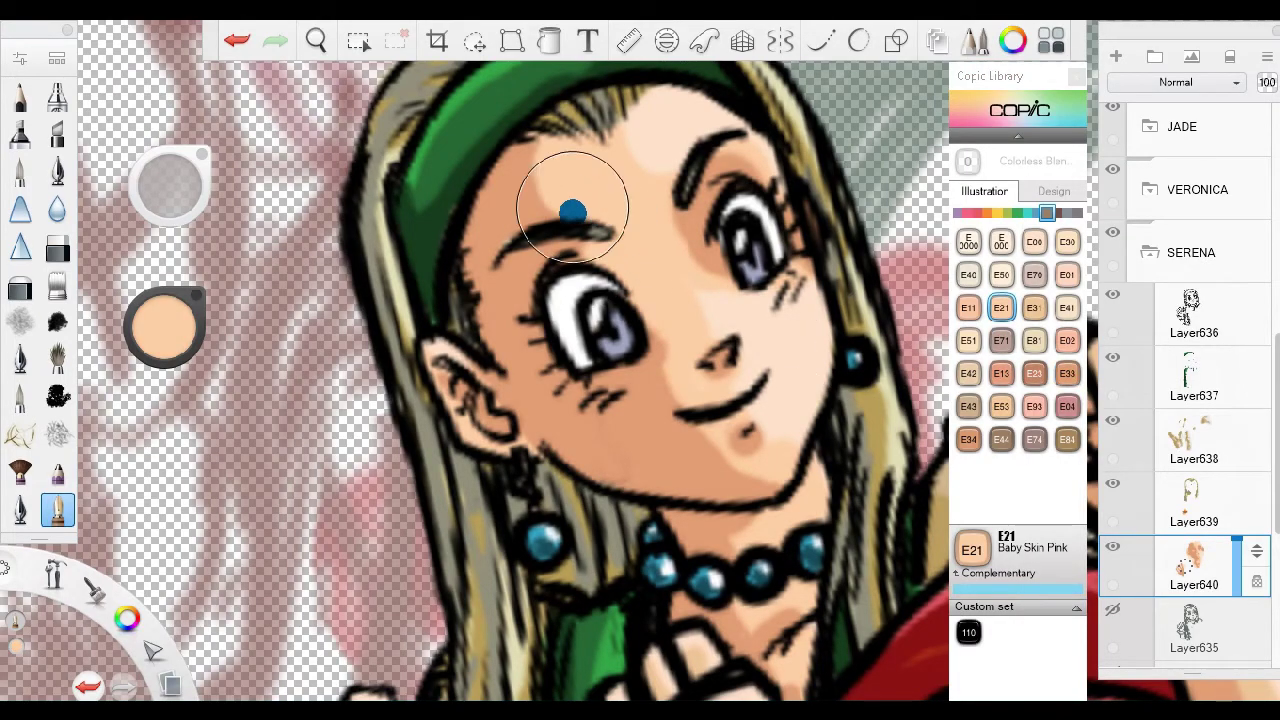
left_click(1067, 373)
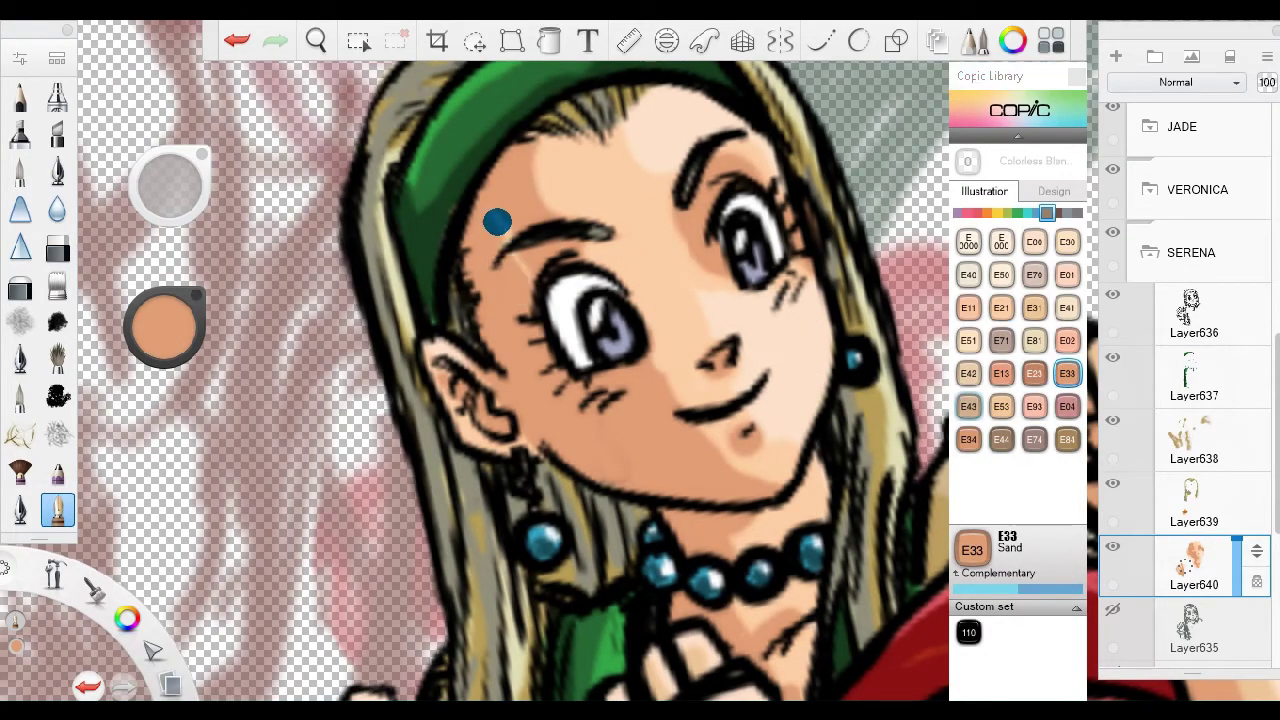
left_click(1001, 307)
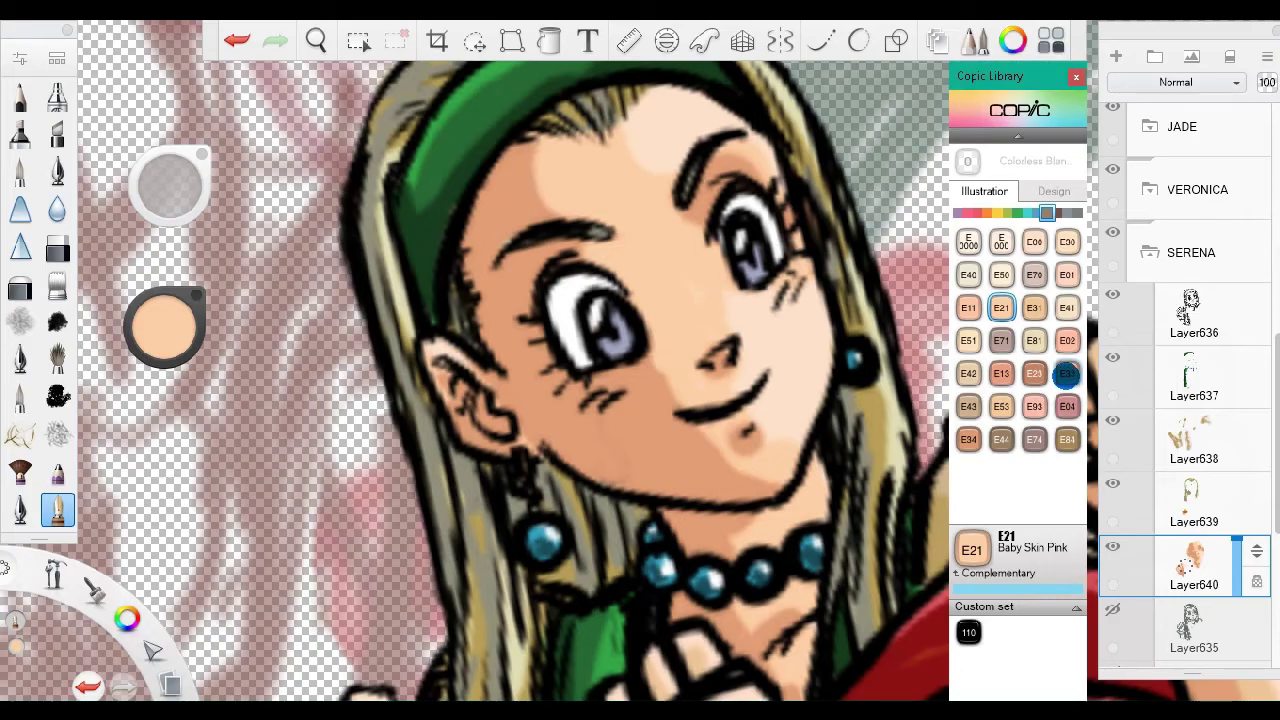
left_click(1067, 373)
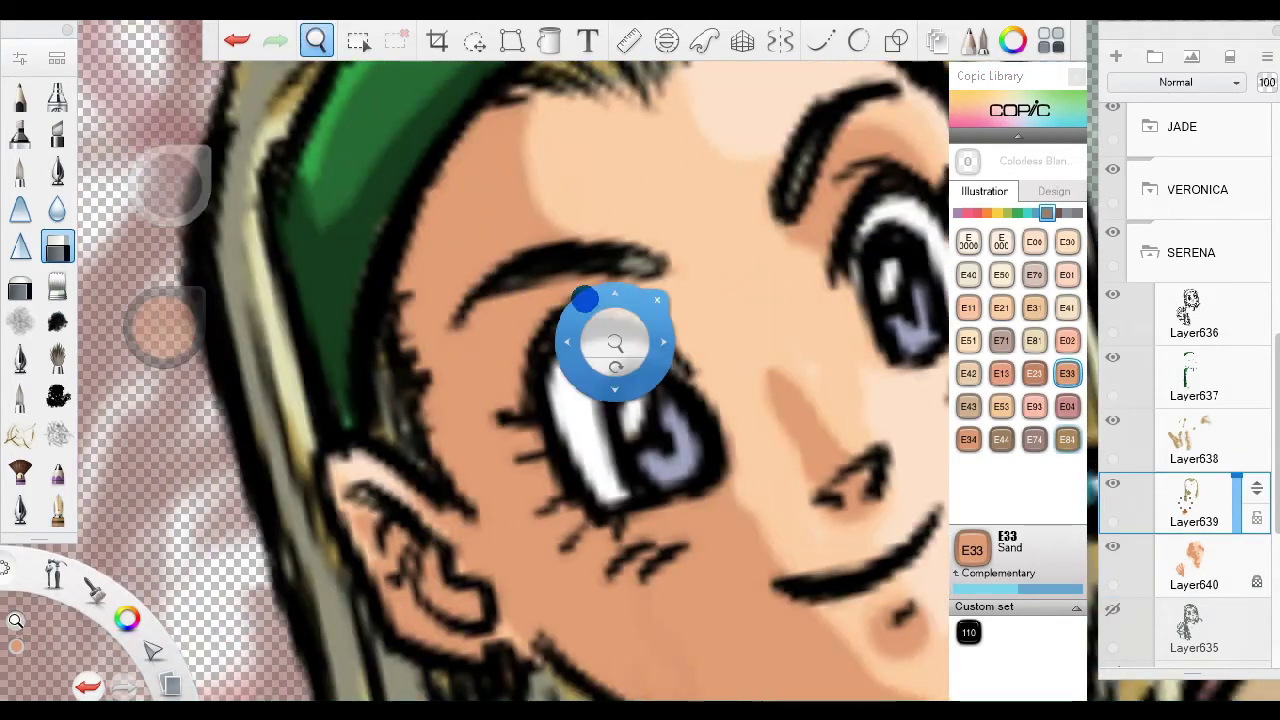
Erase stray hair colour near Serena's eyebrow on Layer639 and refine her eye outlines in Special Black on Layer636.
left_click_drag(586, 294, 560, 290)
left_click(1173, 336)
left_click(968, 632)
scroll(390, 301, "up", 2)
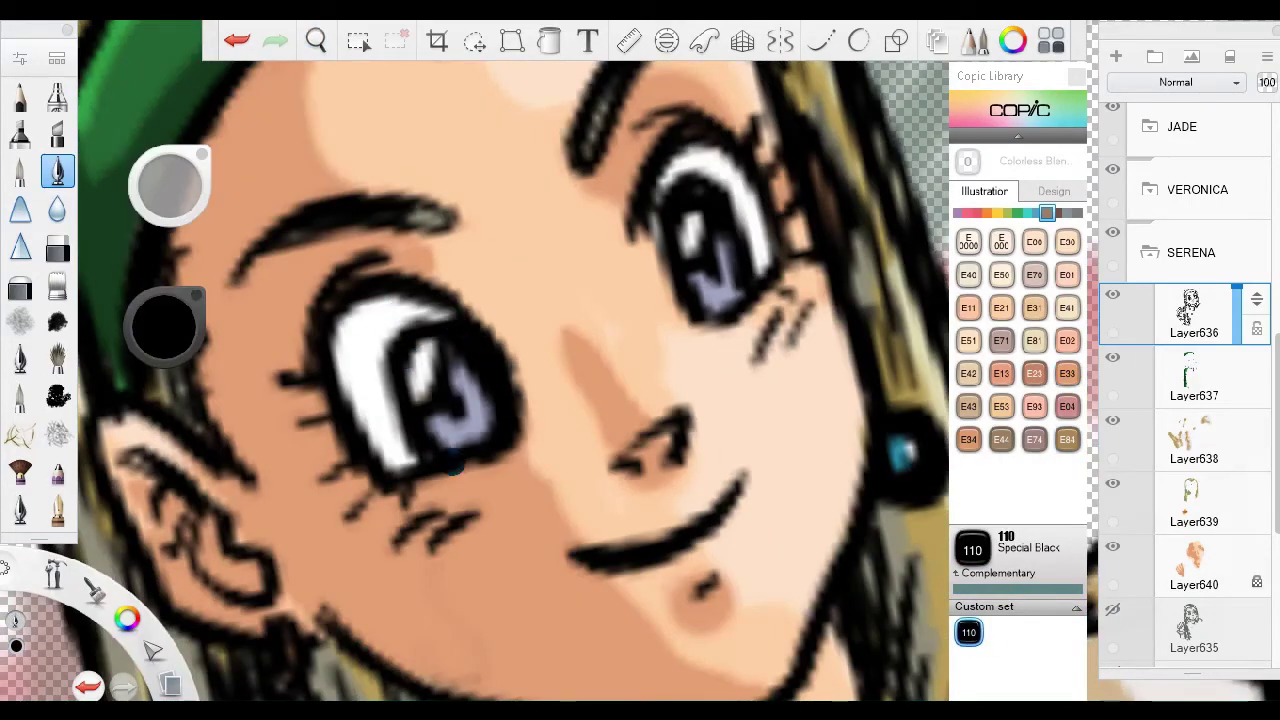
scroll(632, 401, "down", 3)
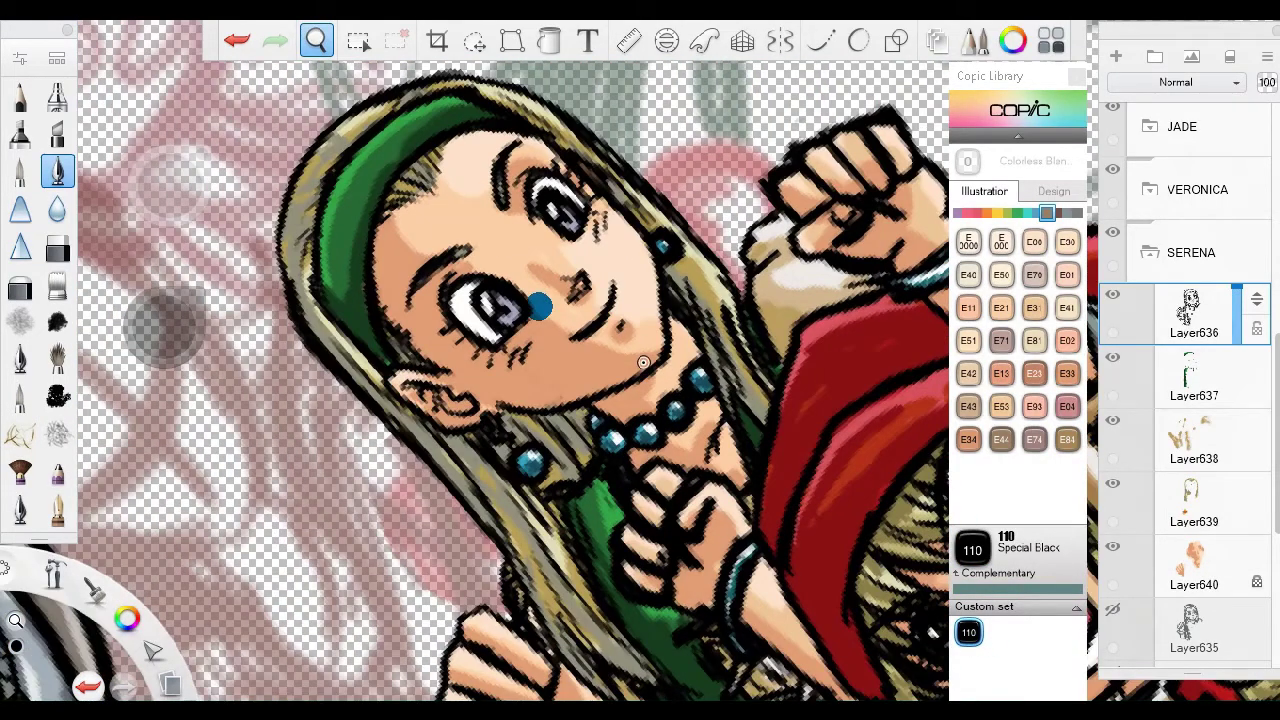
Add Layer641 in the SYLVANDO folder and sketch his jaw, ear, nose and grinning mouth in dark red.
scroll(643, 362, "up", 3)
scroll(427, 506, "up", 2)
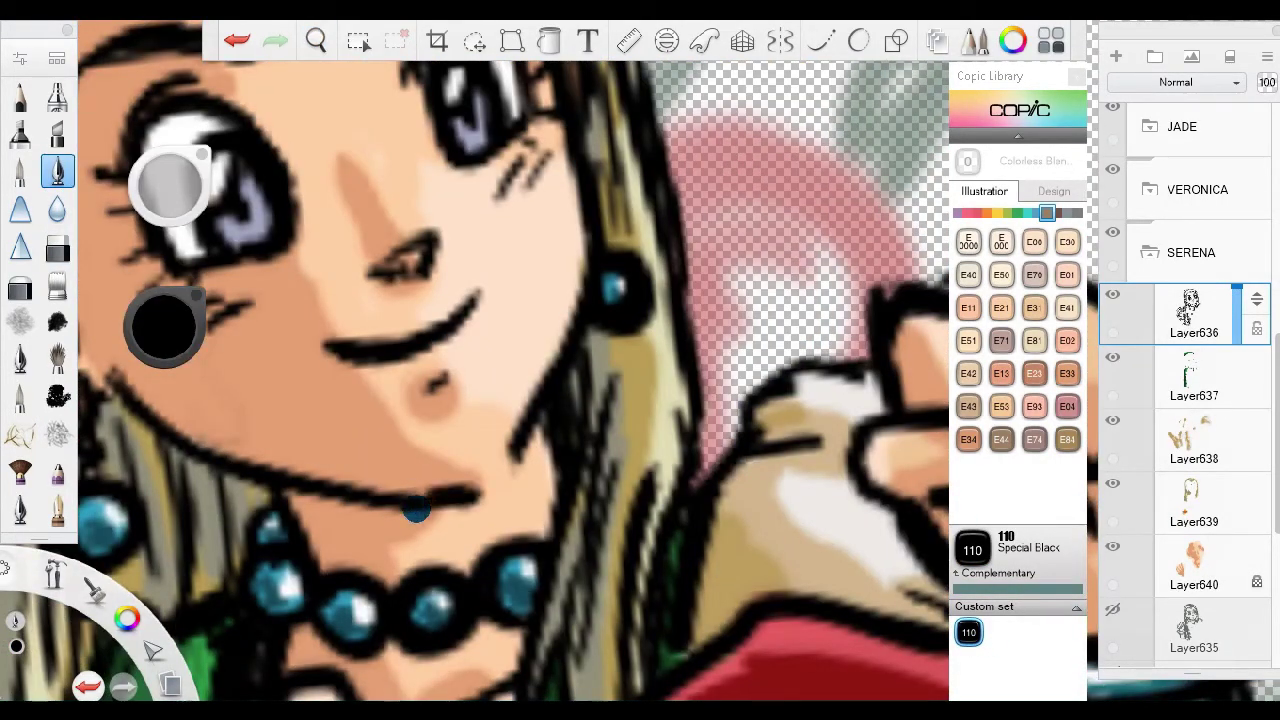
scroll(530, 403, "down", 5)
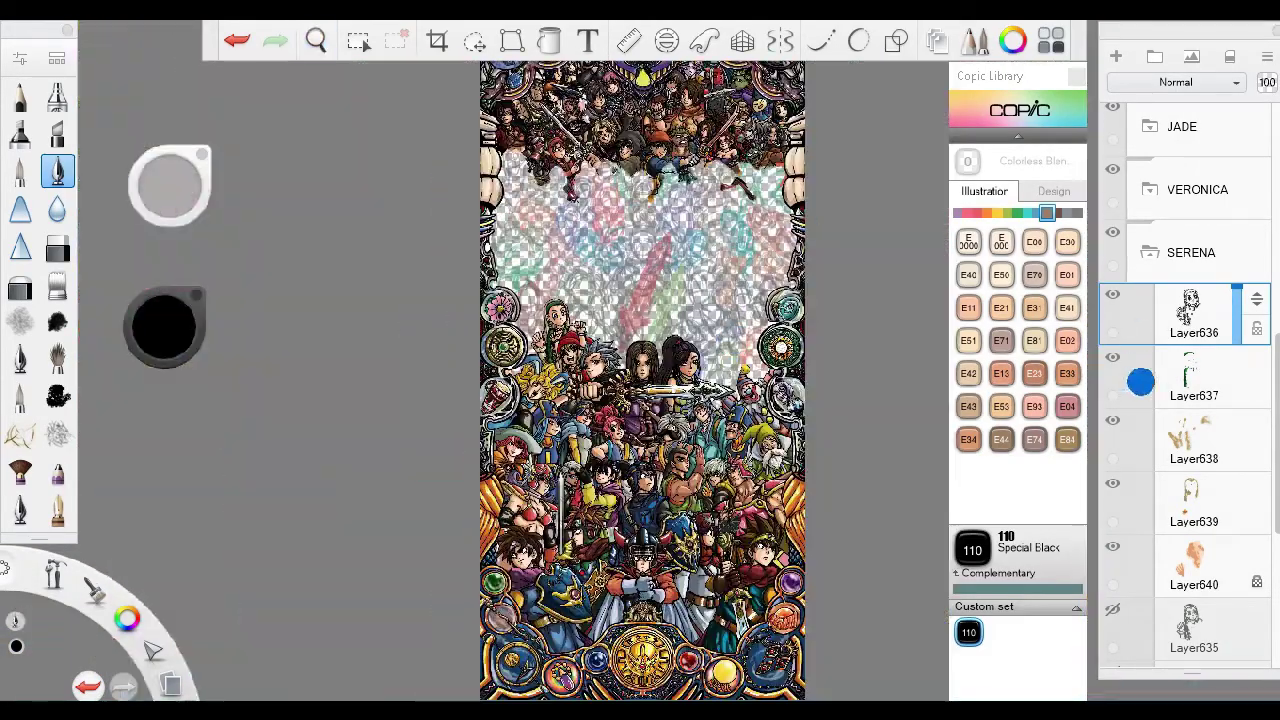
left_click_drag(1143, 380, 1153, 165)
left_click(1153, 165)
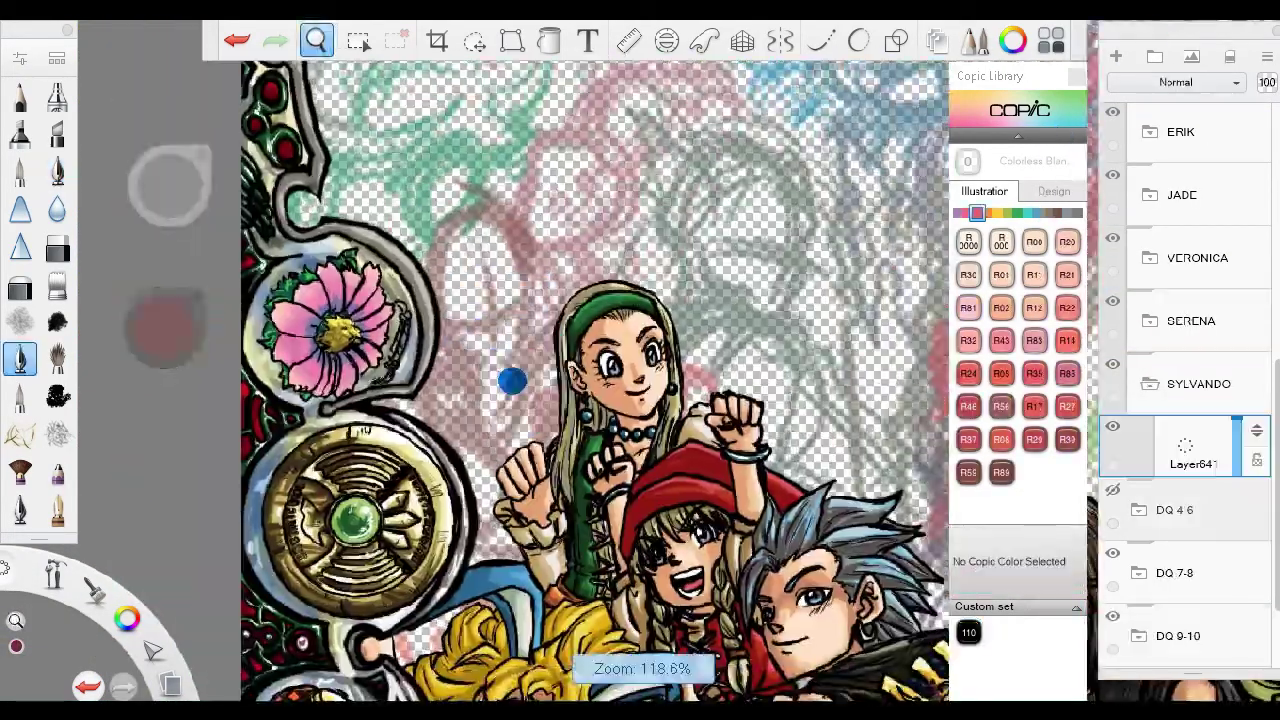
scroll(509, 377, "up", 2)
mouse_move(300, 260)
left_mouse_down()
mouse_move(477, 371)
mouse_move(529, 120)
left_mouse_up()
left_click_drag(529, 191, 545, 365)
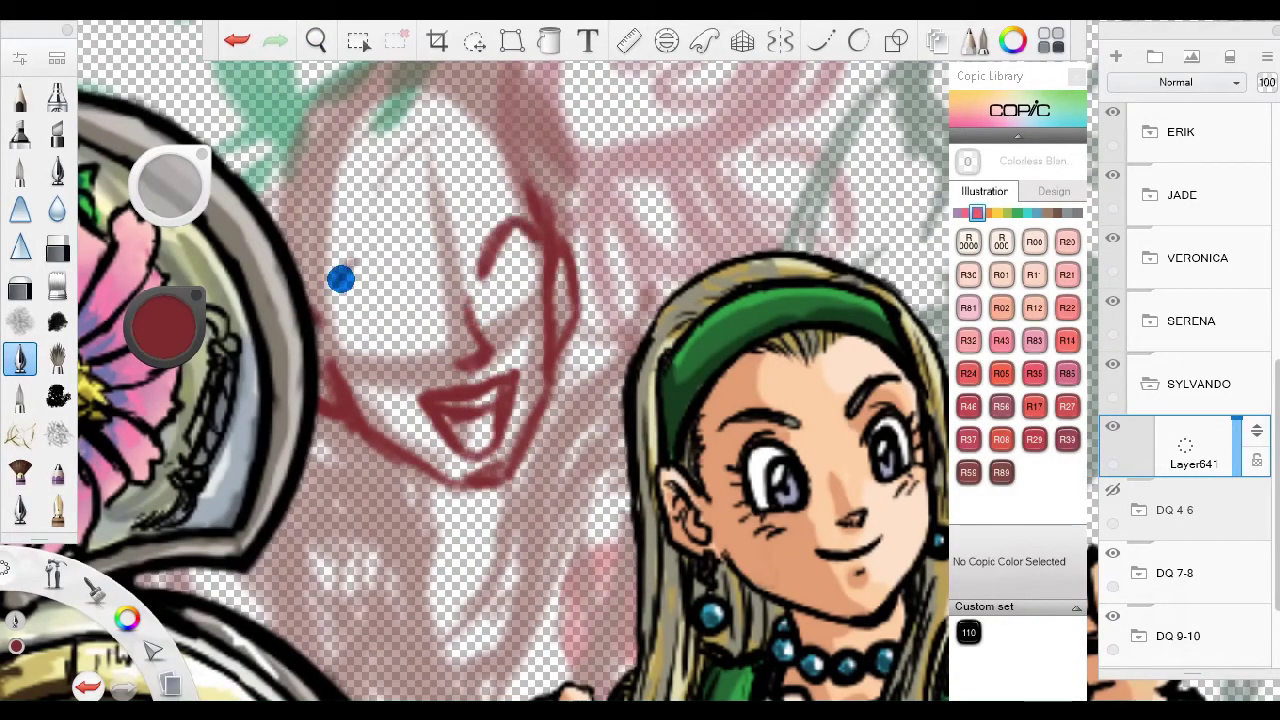
Sketch Sylvando's eyes, eyebrows, hairline and rounded head outline in dark red on Layer641.
scroll(378, 326, "down", 1)
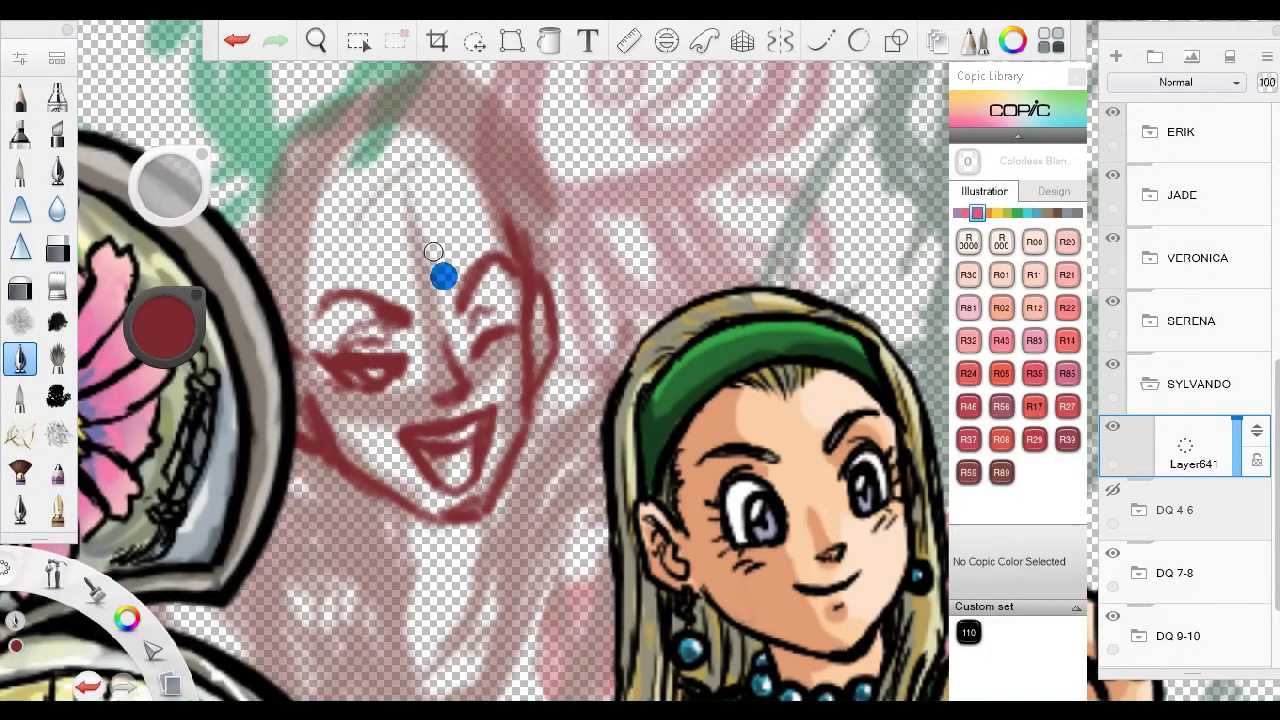
scroll(429, 251, "up", 2)
mouse_move(389, 316)
left_mouse_down()
mouse_move(523, 301)
mouse_move(441, 207)
mouse_move(305, 297)
left_mouse_up()
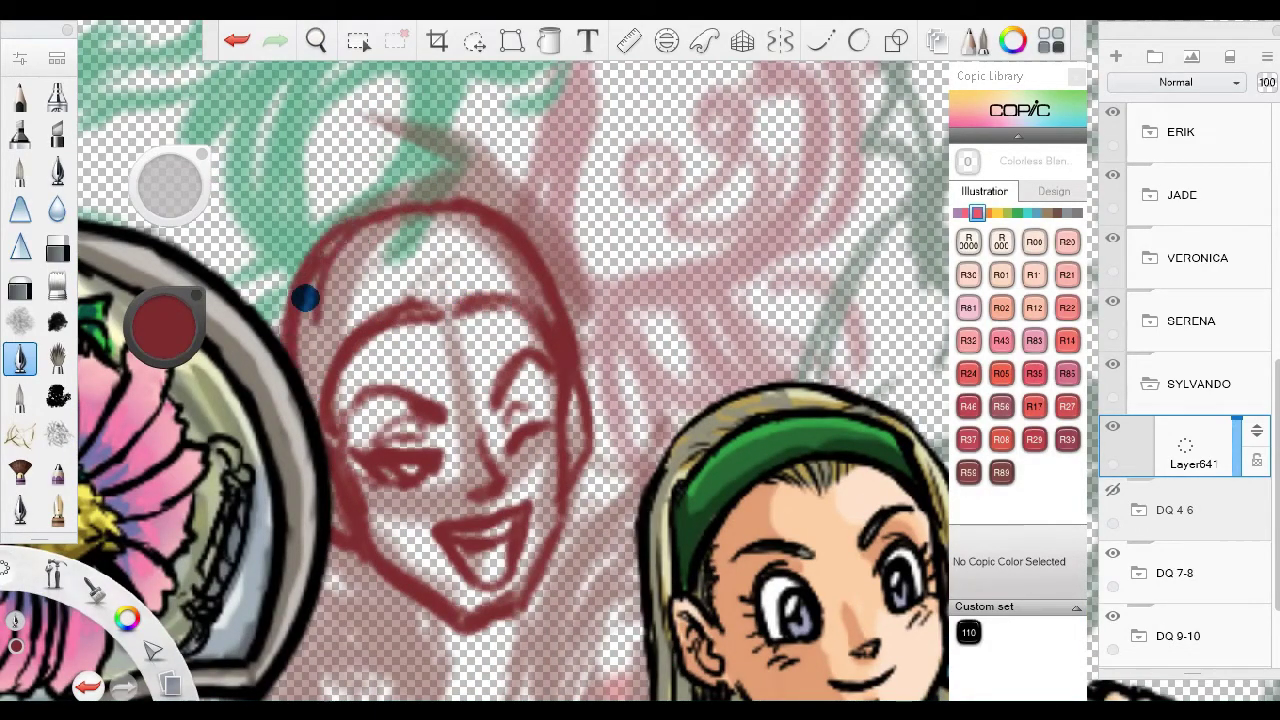
Sketch Sylvando's neck, collar and shoulders with round pompoms down the front of his outfit.
scroll(450, 350, "down", 3)
scroll(397, 389, "up", 1)
left_click_drag(540, 455, 412, 445)
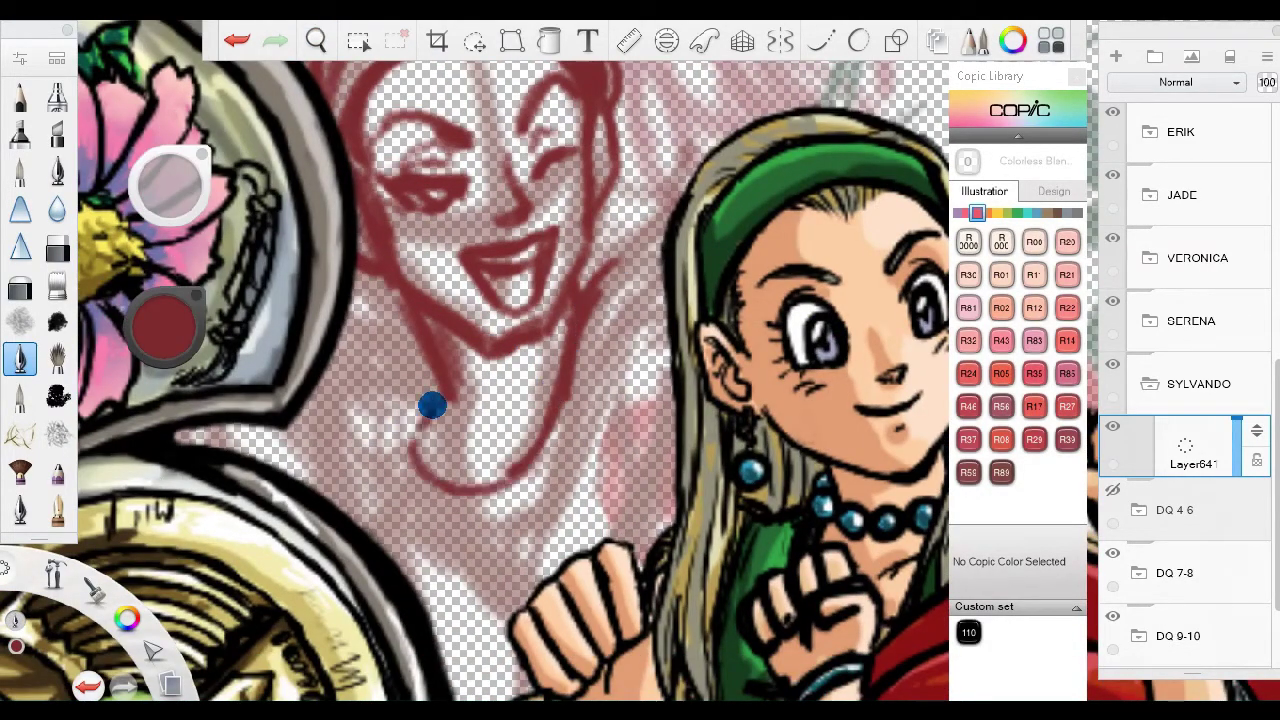
mouse_move(455, 355)
left_mouse_down()
mouse_move(431, 418)
mouse_move(658, 223)
mouse_move(648, 320)
mouse_move(457, 601)
mouse_move(320, 487)
mouse_move(334, 440)
mouse_move(668, 305)
left_mouse_up()
scroll(420, 327, "down", 5)
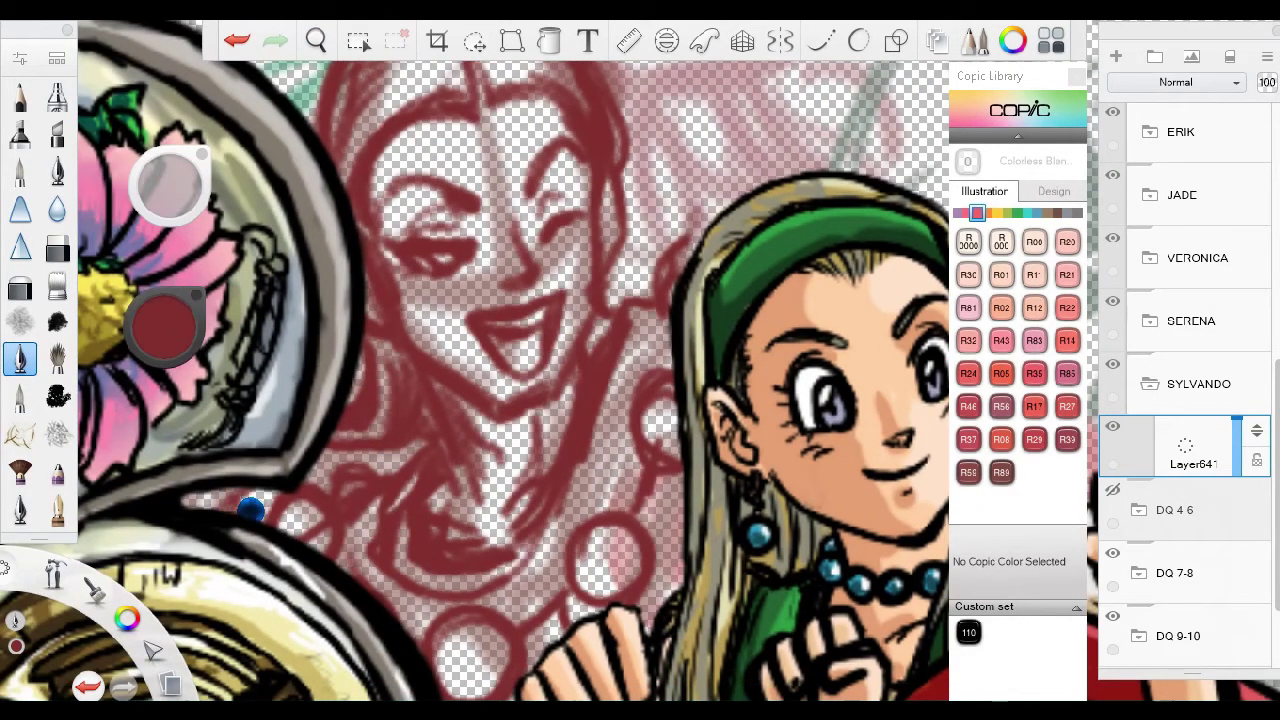
scroll(440, 340, "down", 5)
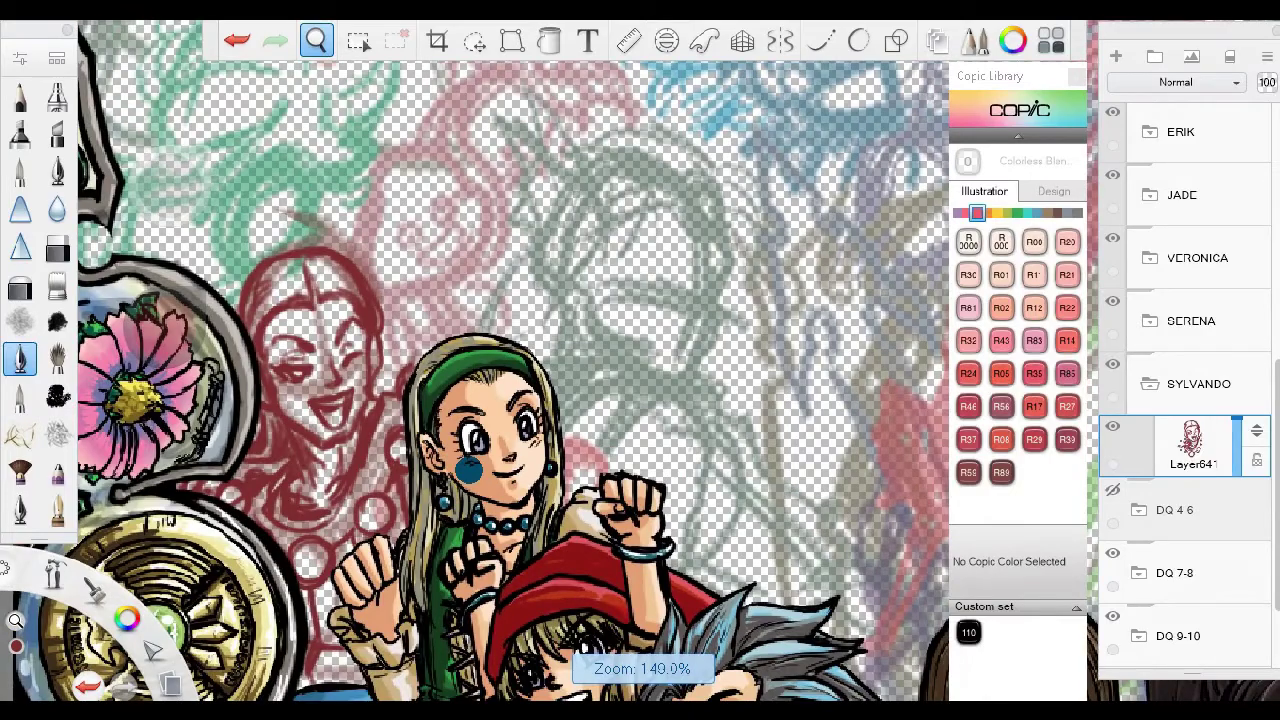
Sketch Sylvando's raised hand above Serena's head and his sleeve beside her hair.
scroll(468, 470, "up", 6)
left_click_drag(620, 337, 529, 343)
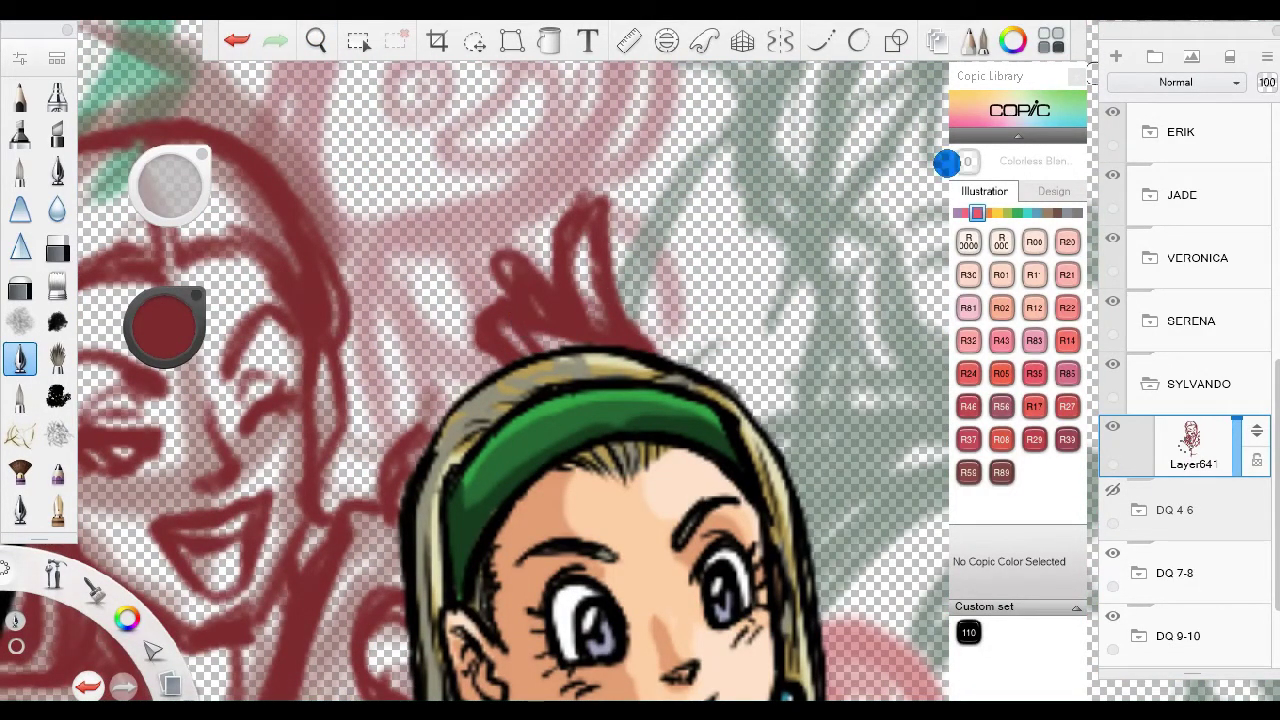
scroll(643, 357, "down", 5)
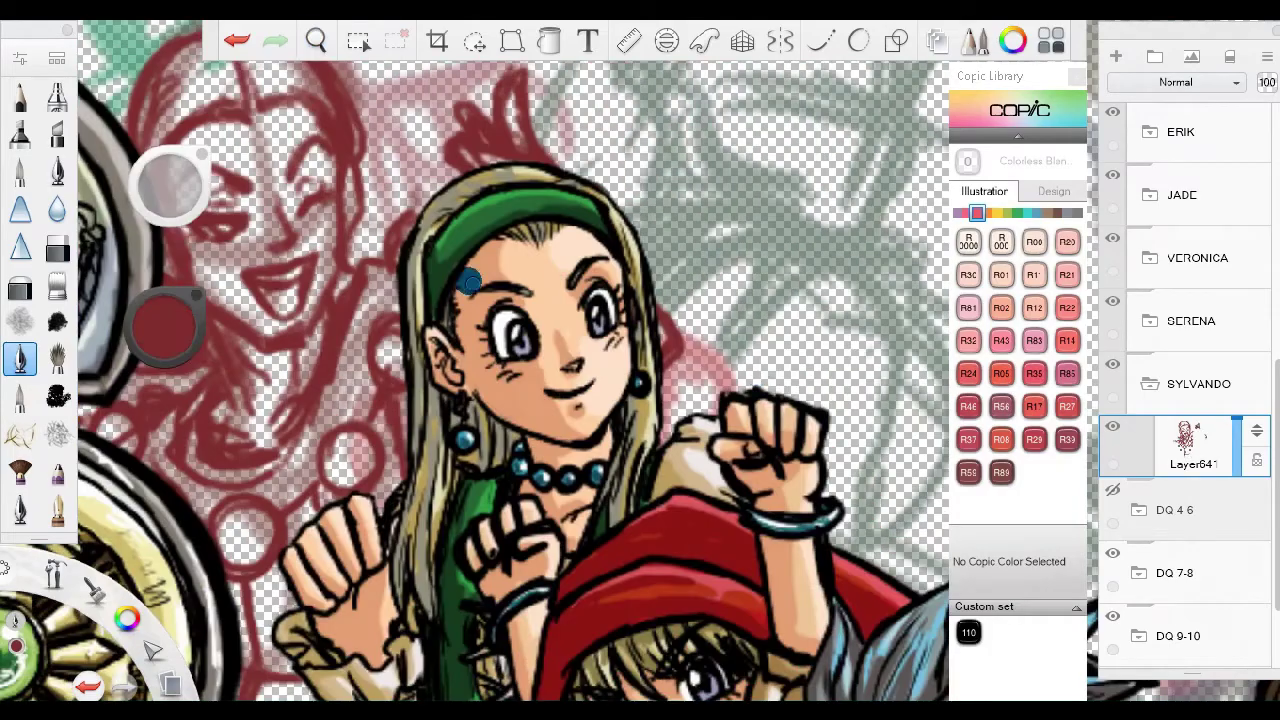
mouse_move(660, 463)
left_mouse_down()
mouse_move(514, 302)
mouse_move(381, 357)
left_mouse_up()
Add Layer642, Layer643 and Layer644 above the sketch and ink Sylvando's winking face in Special Black on Layer644.
scroll(1192, 148, "down", 3)
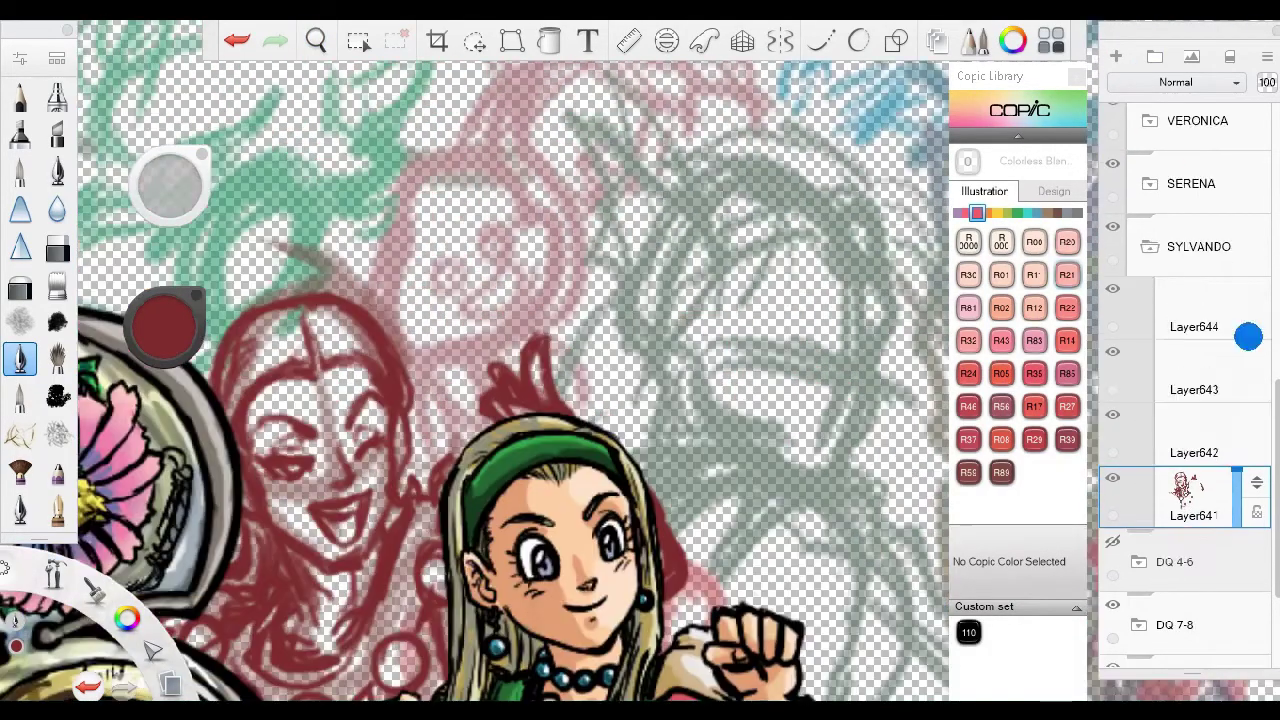
left_click(1185, 313)
left_click(968, 631)
left_click(57, 171)
scroll(409, 377, "up", 5)
mouse_move(248, 298)
left_mouse_down()
mouse_move(440, 283)
mouse_move(414, 271)
left_mouse_up()
left_click_drag(300, 229, 394, 266)
mouse_move(420, 140)
left_mouse_down()
mouse_move(369, 266)
mouse_move(400, 440)
left_mouse_up()
mouse_move(262, 352)
left_mouse_down()
mouse_move(394, 334)
mouse_move(468, 345)
left_mouse_up()
mouse_move(275, 365)
left_mouse_down()
mouse_move(455, 360)
mouse_move(609, 243)
mouse_move(420, 389)
mouse_move(414, 537)
mouse_move(458, 470)
mouse_move(429, 371)
mouse_move(528, 286)
mouse_move(346, 608)
mouse_move(300, 450)
left_mouse_up()
left_click_drag(430, 570, 380, 400)
mouse_move(380, 400)
left_mouse_down()
mouse_move(400, 200)
mouse_move(360, 320)
left_mouse_up()
mouse_move(478, 354)
left_mouse_down()
mouse_move(491, 357)
mouse_move(251, 331)
mouse_move(429, 183)
left_mouse_up()
mouse_move(460, 240)
left_mouse_down()
mouse_move(455, 292)
mouse_move(577, 177)
left_mouse_up()
mouse_move(600, 114)
left_mouse_down()
mouse_move(686, 189)
mouse_move(592, 122)
left_mouse_up()
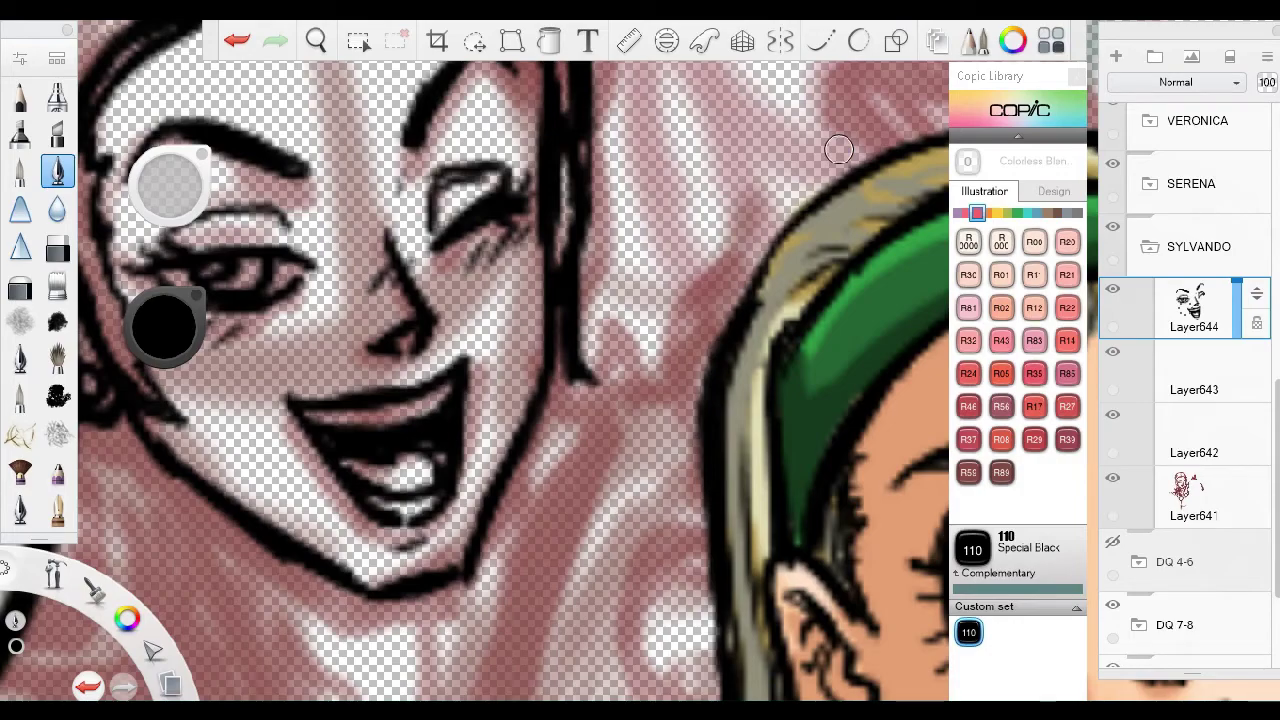
Ink Sylvando's neck, its tendon lines and the curved neckline in Special Black on Layer644.
left_click_drag(839, 150, 311, 400)
left_click_drag(464, 421, 432, 515)
left_click_drag(398, 410, 335, 540)
left_click_drag(330, 440, 305, 580)
left_click_drag(326, 490, 506, 490)
left_click_drag(495, 495, 513, 298)
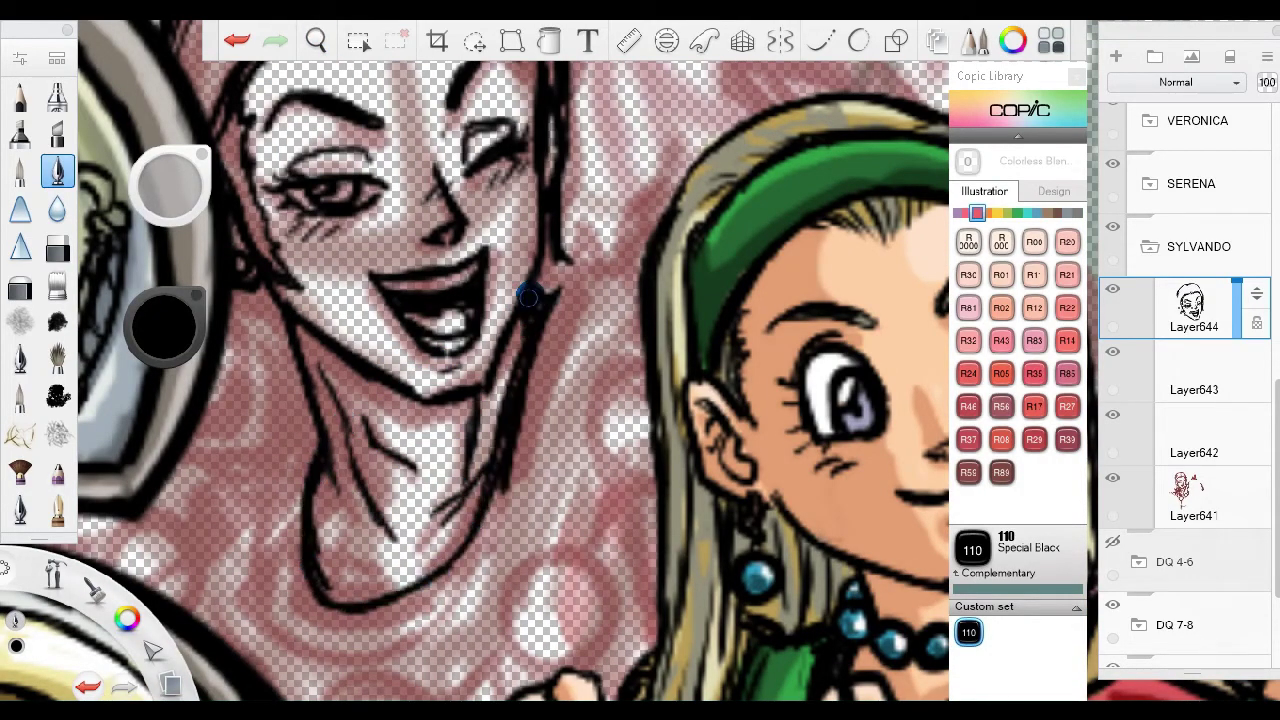
Ink Sylvando's shoulder, collar band and upper fuzzy pompoms, erasing stray lines beside Serena's hair.
left_click_drag(539, 254, 531, 400)
left_click_drag(557, 343, 551, 354)
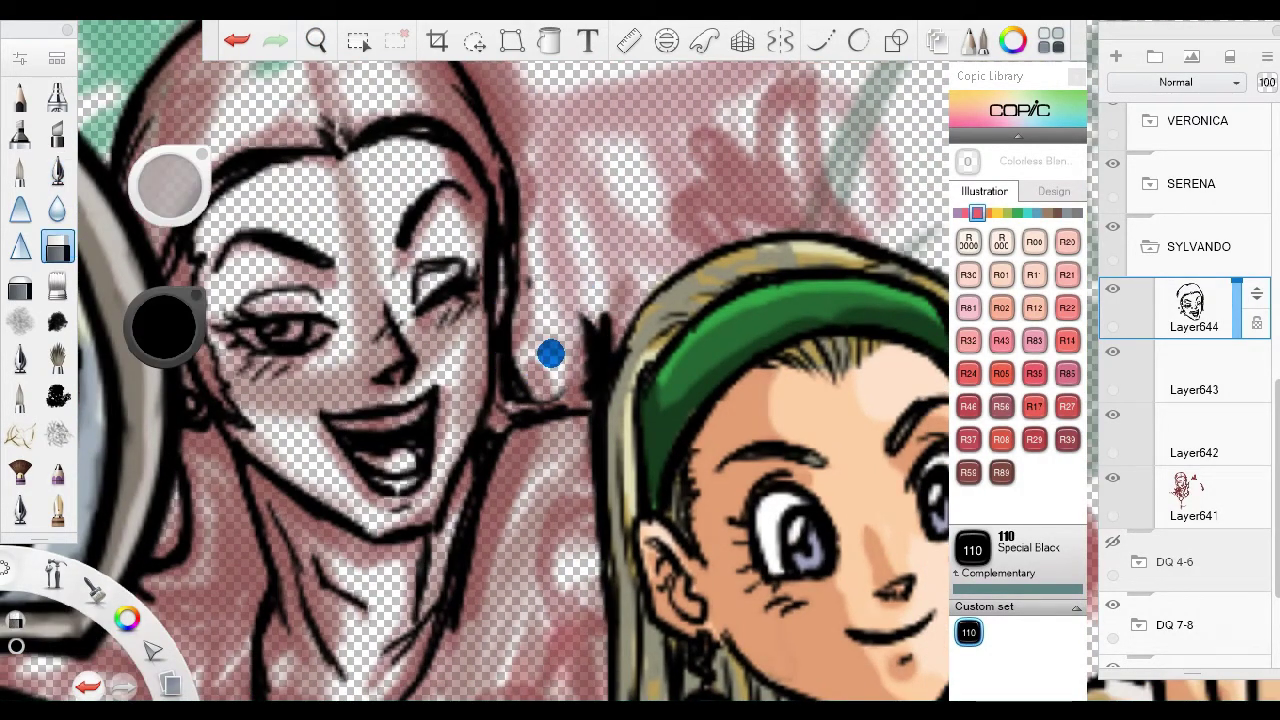
left_click_drag(562, 488, 592, 343)
left_click_drag(620, 458, 435, 490)
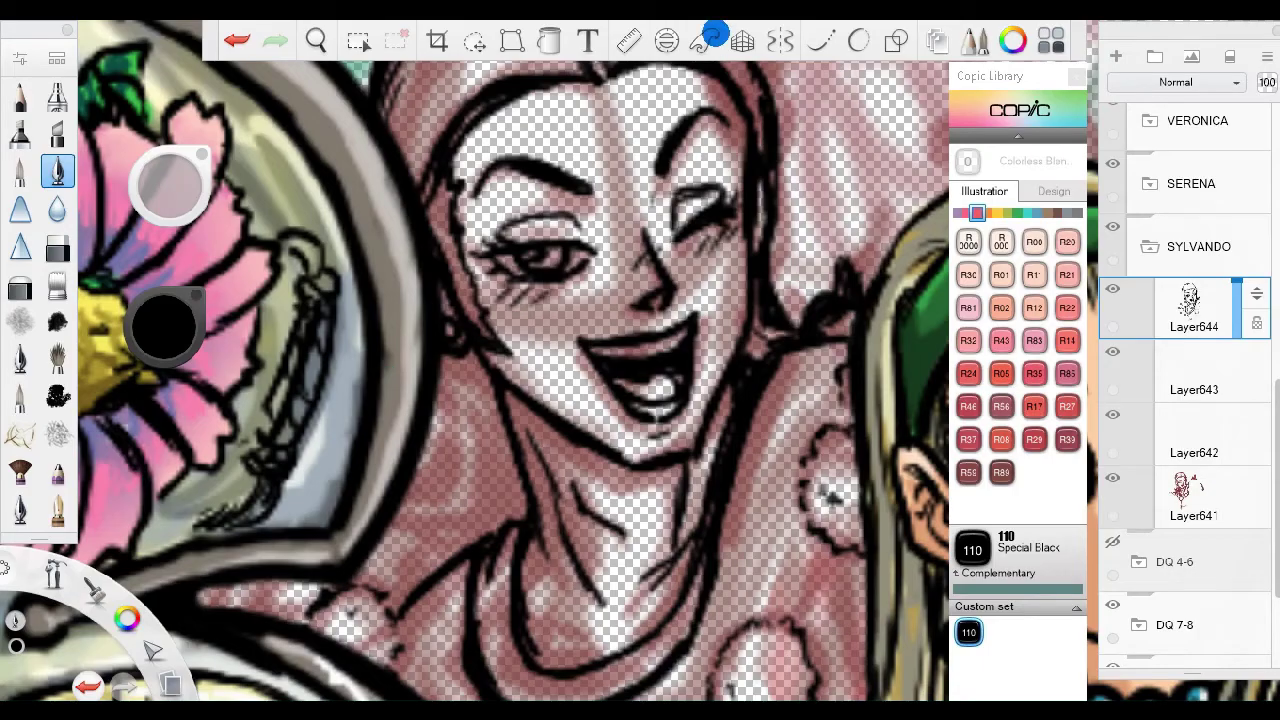
Ink Sylvando's lower pompoms, torso and waist lines between the gold shield and Serena's raised hand.
left_click_drag(550, 200, 460, 368)
left_click_drag(383, 605, 440, 204)
left_click_drag(823, 294, 623, 294)
left_click_drag(344, 682, 457, 386)
left_click_drag(460, 250, 491, 428)
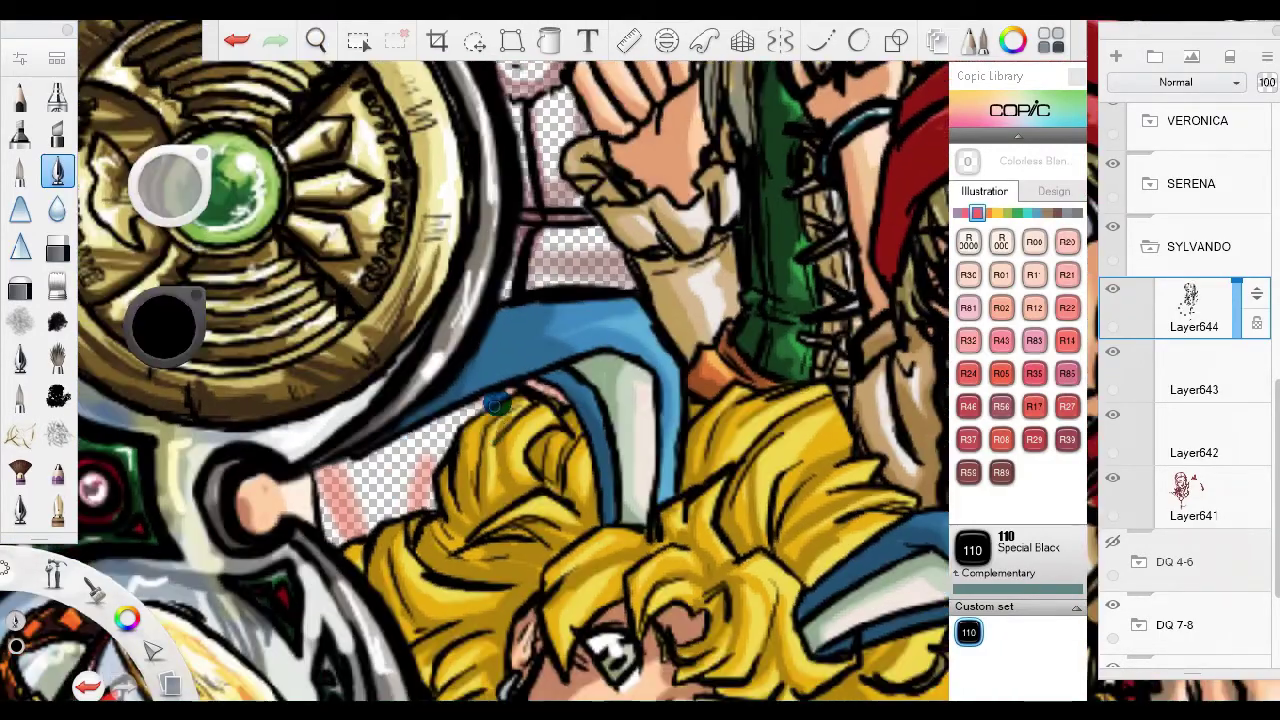
left_click_drag(543, 214, 521, 287)
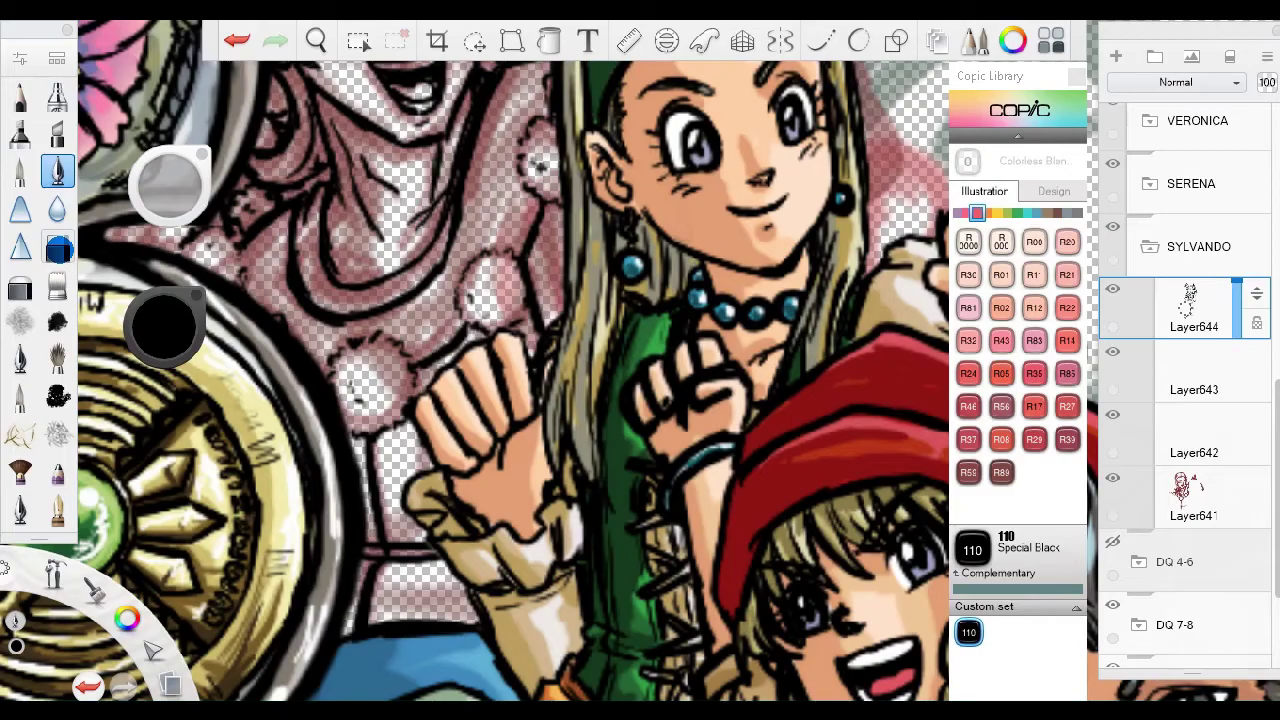
Ink Sylvando's raised pointing hand and sleeve around Serena's head, and hide the Layer641 sketch.
mouse_move(563, 267)
left_mouse_down()
mouse_move(528, 357)
mouse_move(666, 378)
left_mouse_up()
left_click_drag(666, 378, 587, 190)
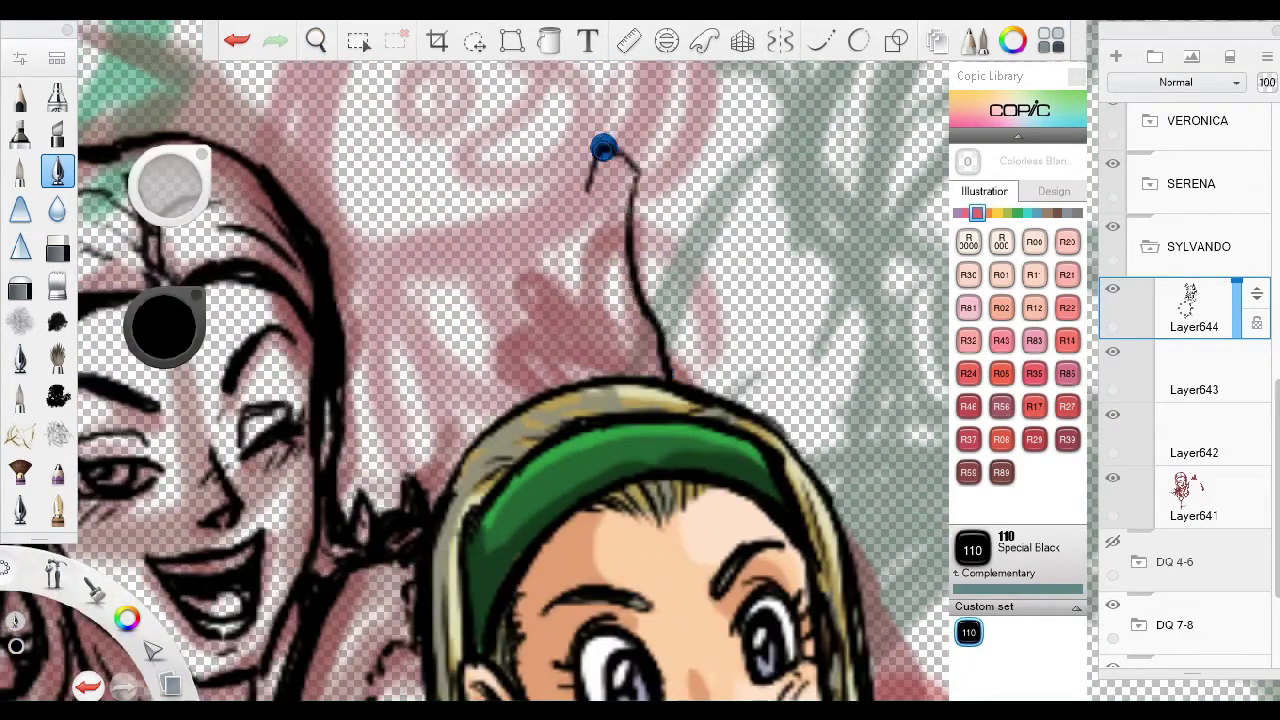
left_click_drag(614, 337, 553, 462)
left_click_drag(559, 535, 596, 340)
left_click(1112, 477)
Fill Sylvando's fuzzy pompoms with warm grey on Layer643 and his eye whites and teeth with white.
left_click_drag(165, 325, 165, 290)
mouse_move(500, 460)
left_mouse_down()
mouse_move(500, 420)
mouse_move(575, 418)
mouse_move(425, 428)
mouse_move(643, 349)
left_mouse_up()
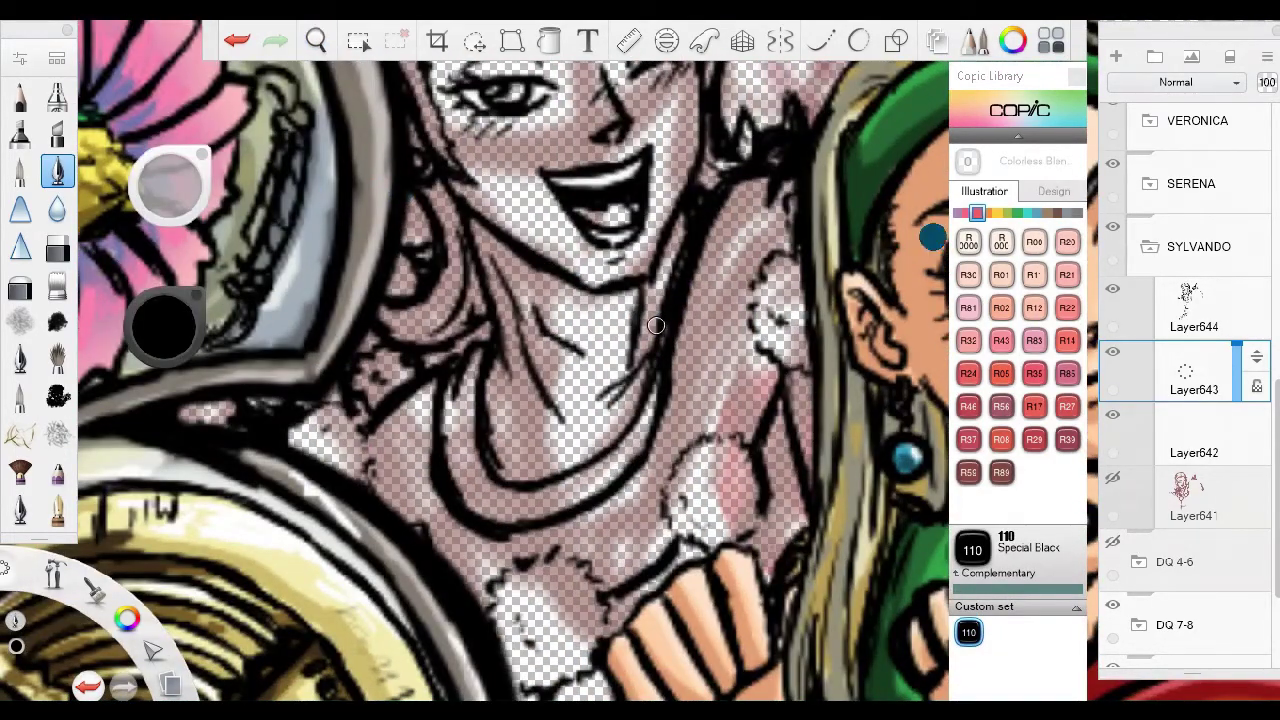
left_click_drag(165, 325, 165, 300)
left_click(57, 510)
mouse_move(400, 463)
left_mouse_down()
mouse_move(438, 463)
mouse_move(449, 309)
left_mouse_up()
mouse_move(500, 480)
left_mouse_down()
mouse_move(534, 449)
mouse_move(606, 440)
left_mouse_up()
left_click_drag(649, 310, 484, 328)
left_click(57, 250)
mouse_move(409, 409)
left_mouse_down()
mouse_move(430, 350)
mouse_move(586, 143)
mouse_move(326, 157)
mouse_move(529, 260)
mouse_move(594, 106)
mouse_move(694, 106)
mouse_move(581, 414)
mouse_move(130, 250)
left_mouse_up()
left_click(57, 172)
scroll(288, 397, "down", 5)
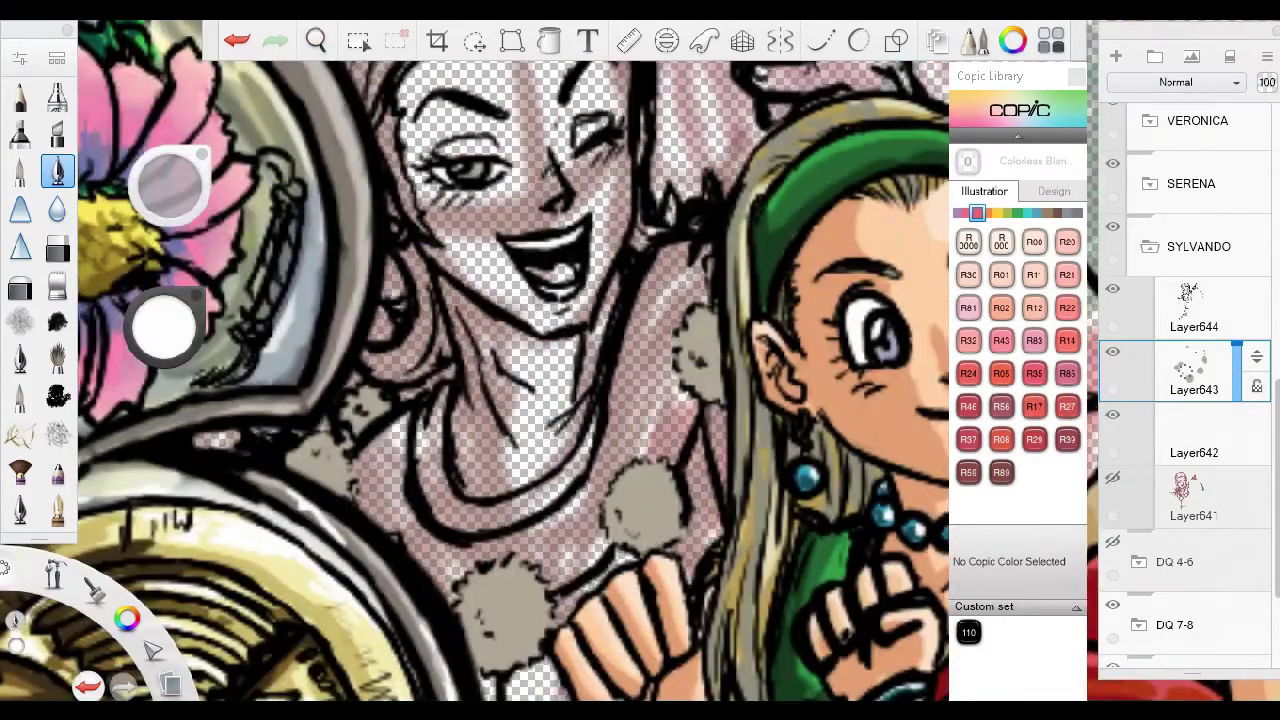
Shade the undersides of Sylvando's pompoms with darker brownish greys on Layer643.
left_click_drag(179, 518, 472, 377)
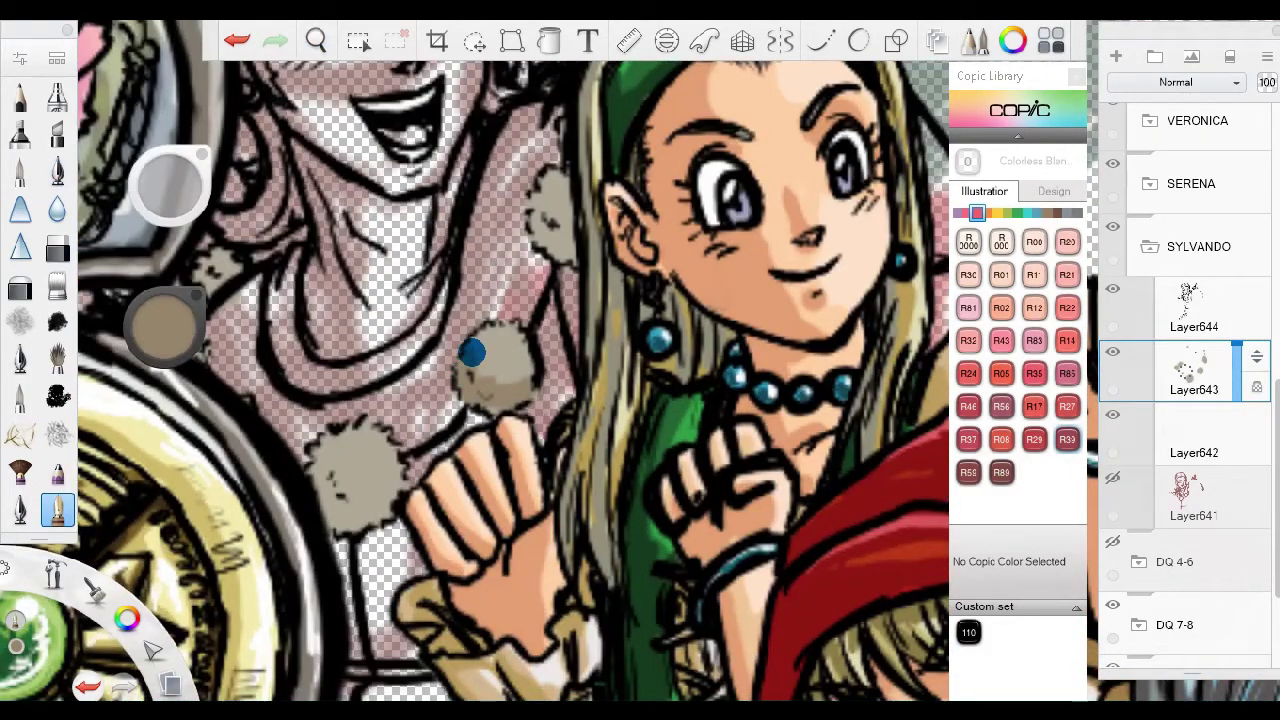
left_click_drag(313, 472, 403, 560)
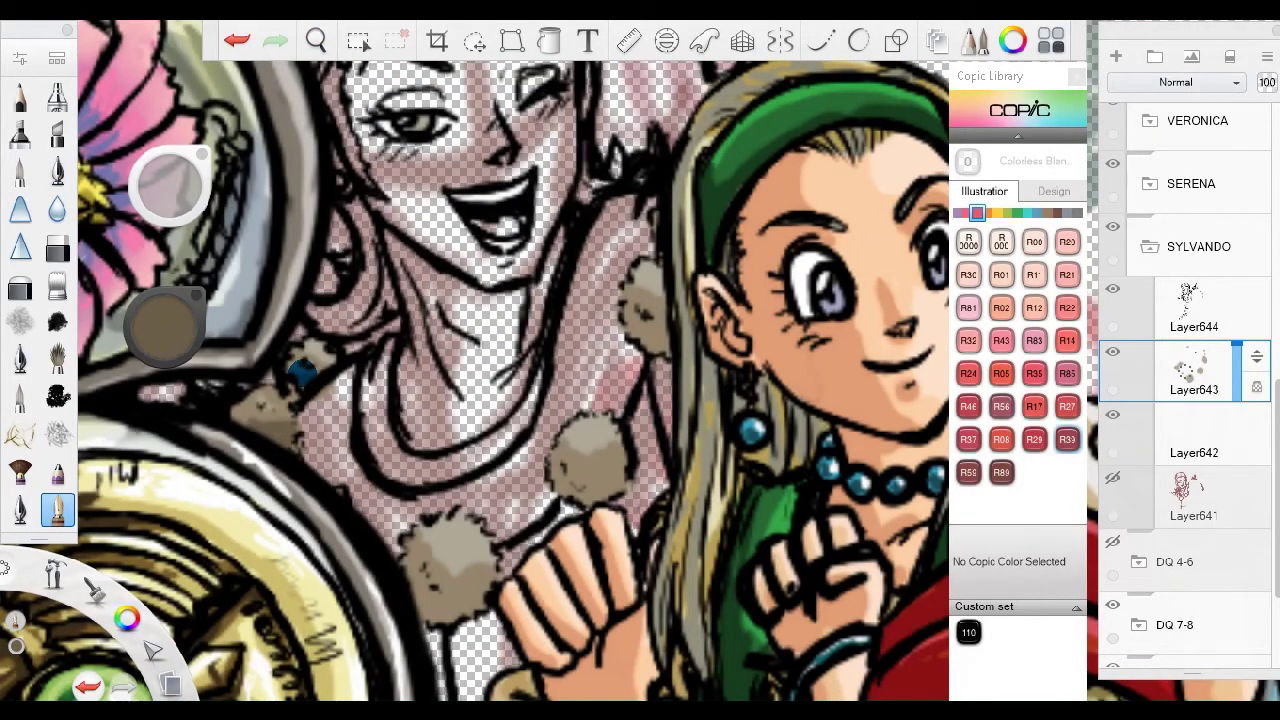
left_click_drag(614, 474, 1232, 483)
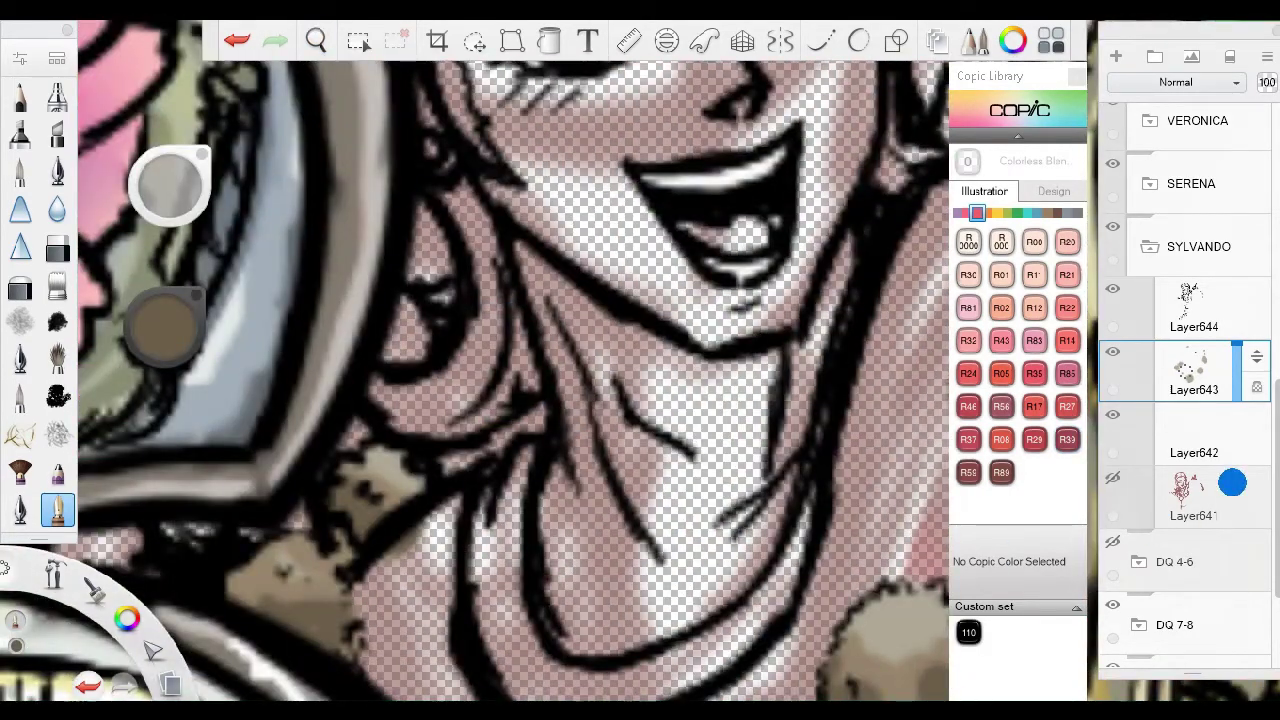
left_click_drag(402, 565, 391, 503)
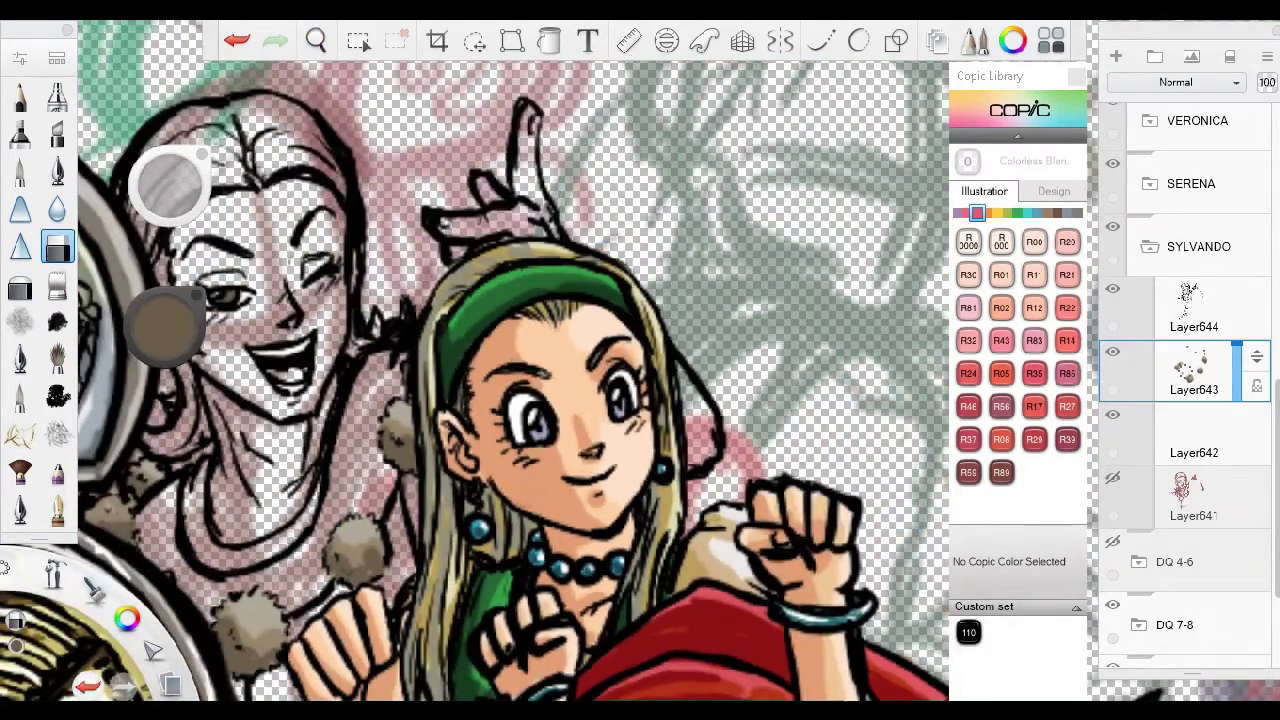
Fill Sylvando's collar band, tongue and the sleeve area behind Serena's hair with bright red on Layer643.
mouse_move(700, 429)
left_mouse_down()
mouse_move(510, 407)
mouse_move(423, 443)
left_mouse_up()
mouse_move(335, 312)
left_mouse_down()
mouse_move(312, 457)
mouse_move(443, 517)
mouse_move(565, 395)
left_mouse_up()
left_click_drag(490, 212, 540, 214)
mouse_move(662, 212)
left_mouse_down()
mouse_move(548, 440)
mouse_move(628, 245)
left_mouse_up()
key("e")
left_click(58, 476)
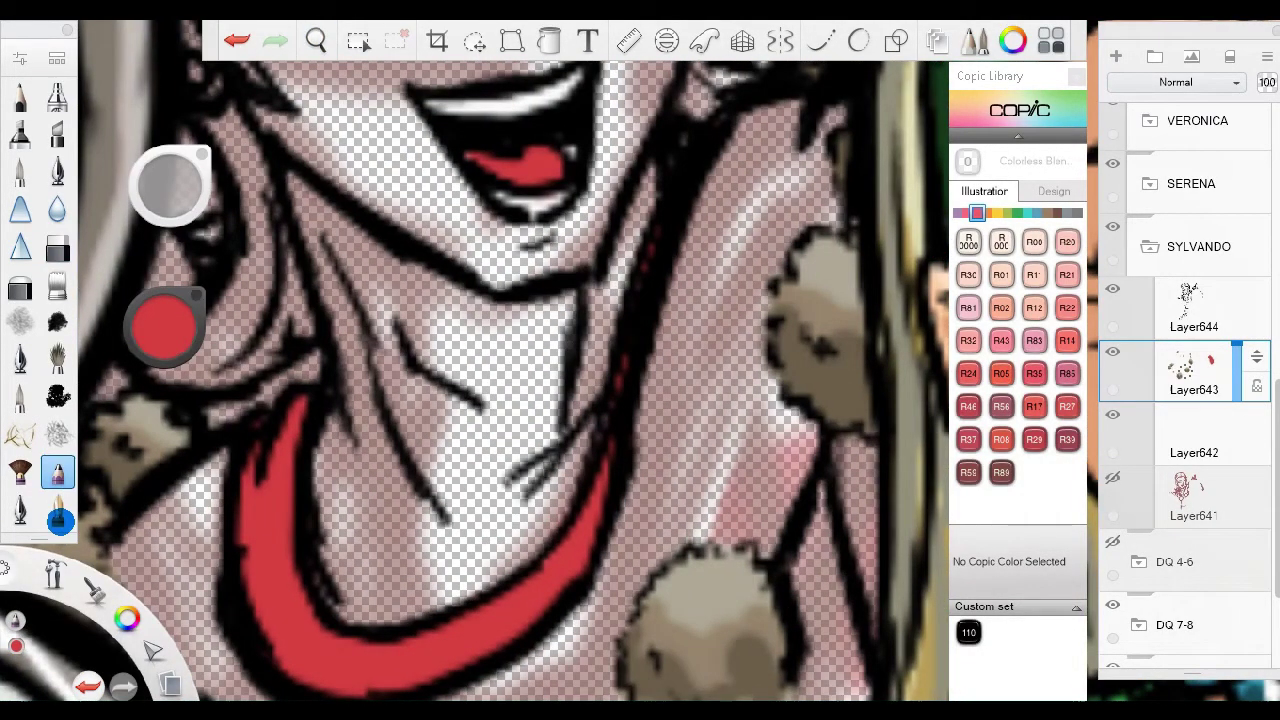
Colour the inside of Sylvando's mouth and his tongue using R39 Garnet, R59 Cardinal and R85.
key("space")
left_click_drag(660, 418, 565, 530)
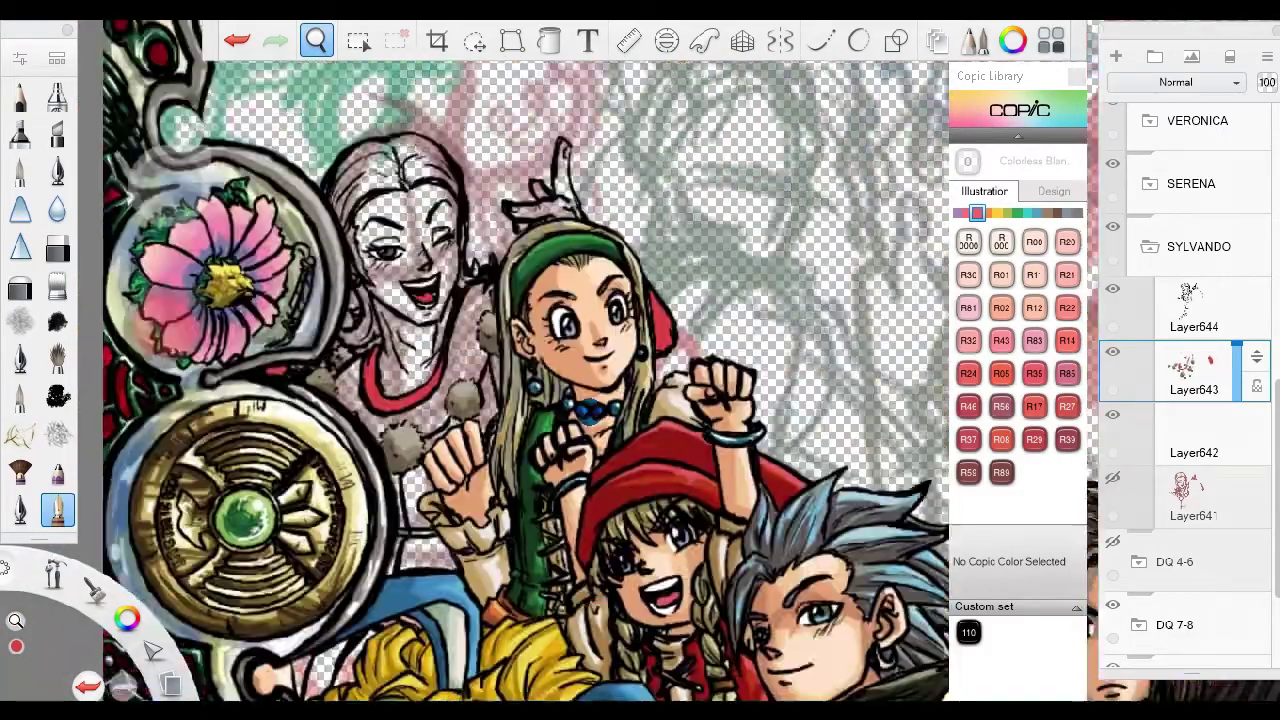
left_click(475, 453, "alt")
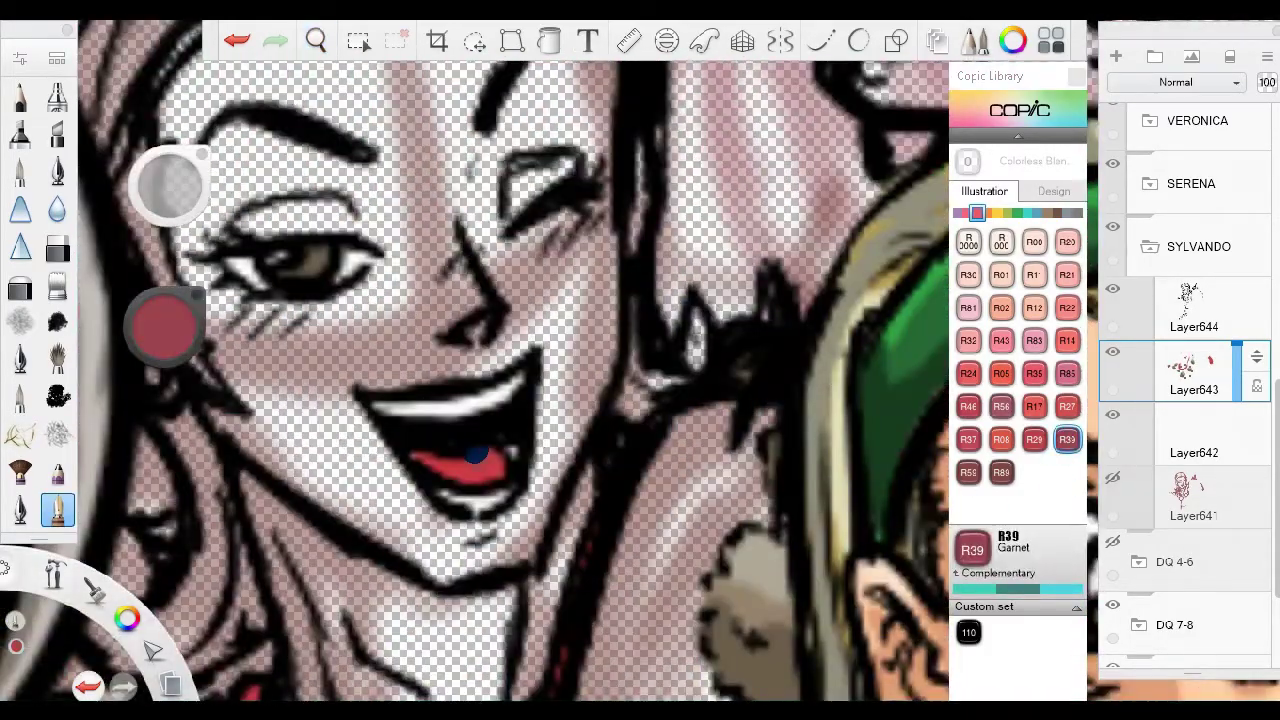
left_click(968, 474)
key("ctrl+minus")
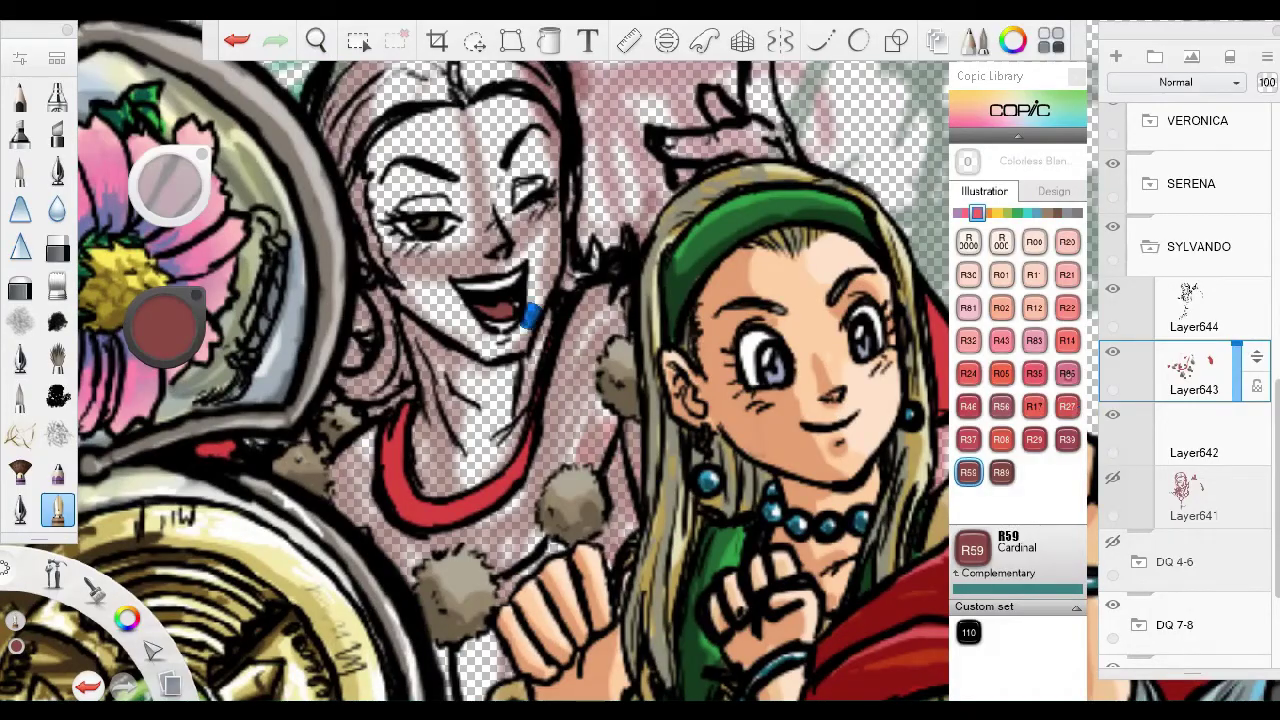
left_click(1067, 373)
key("ctrl+plus")
Paint the narrow strap beside the yellow-haired character brown on Layer643.
left_click_drag(165, 325, 232, 362)
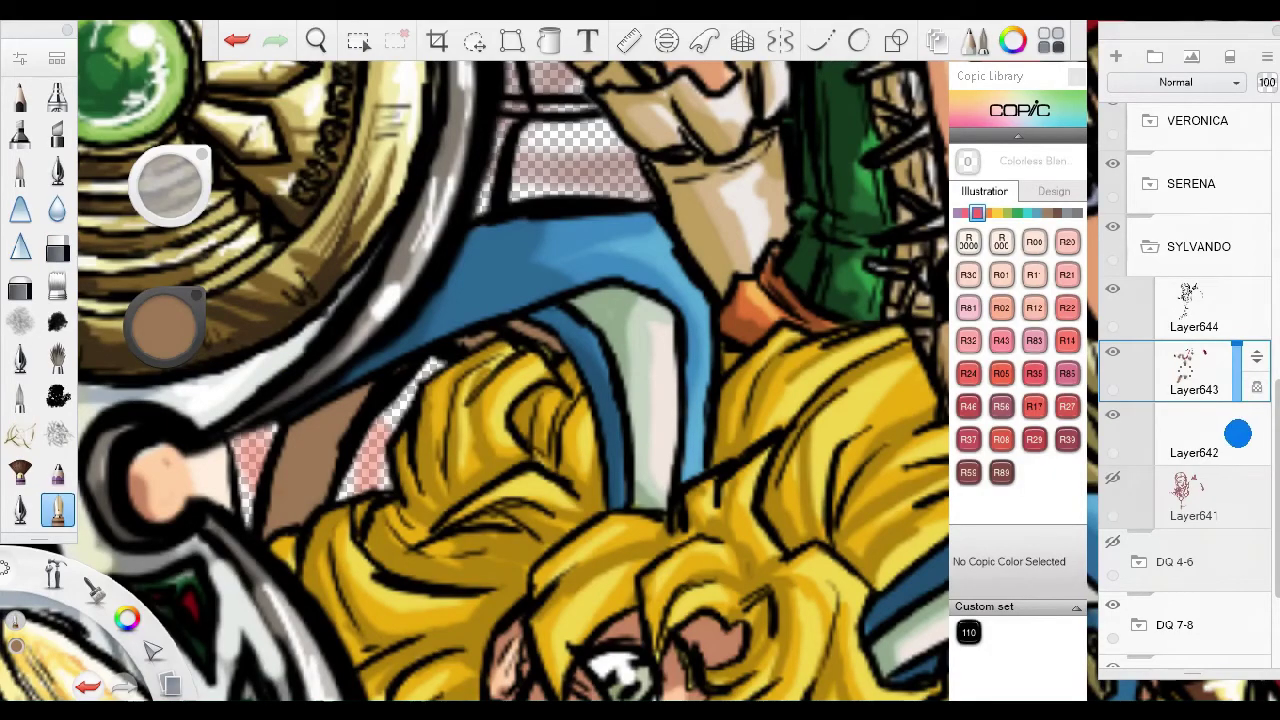
left_click_drag(560, 330, 300, 470)
mouse_move(340, 400)
left_mouse_down()
mouse_move(200, 368)
mouse_move(165, 320)
left_mouse_up()
Fill Sylvando's top and torso with flat medium grey on Layer642.
left_click(57, 172)
scroll(500, 360, "down", 5)
left_click(1190, 440)
scroll(500, 360, "up", 3)
left_click(57, 507)
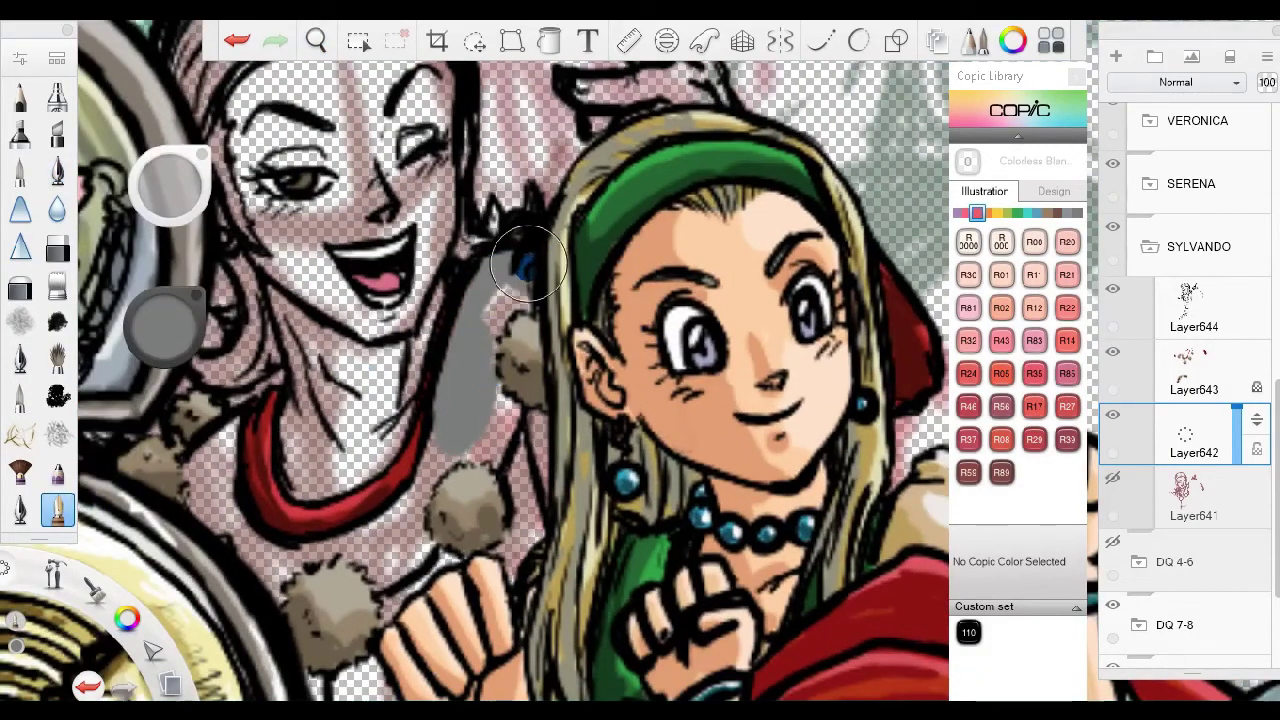
scroll(435, 332, "up", 3)
scroll(529, 409, "down", 3)
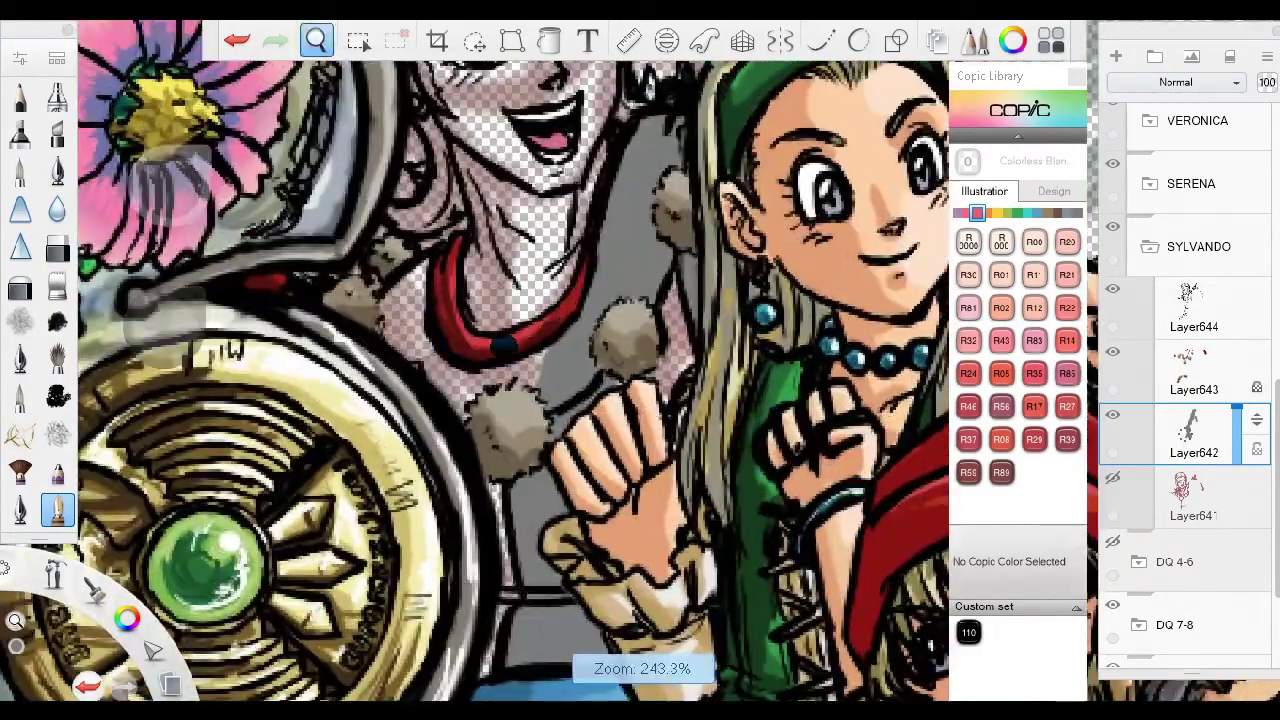
left_click(557, 386)
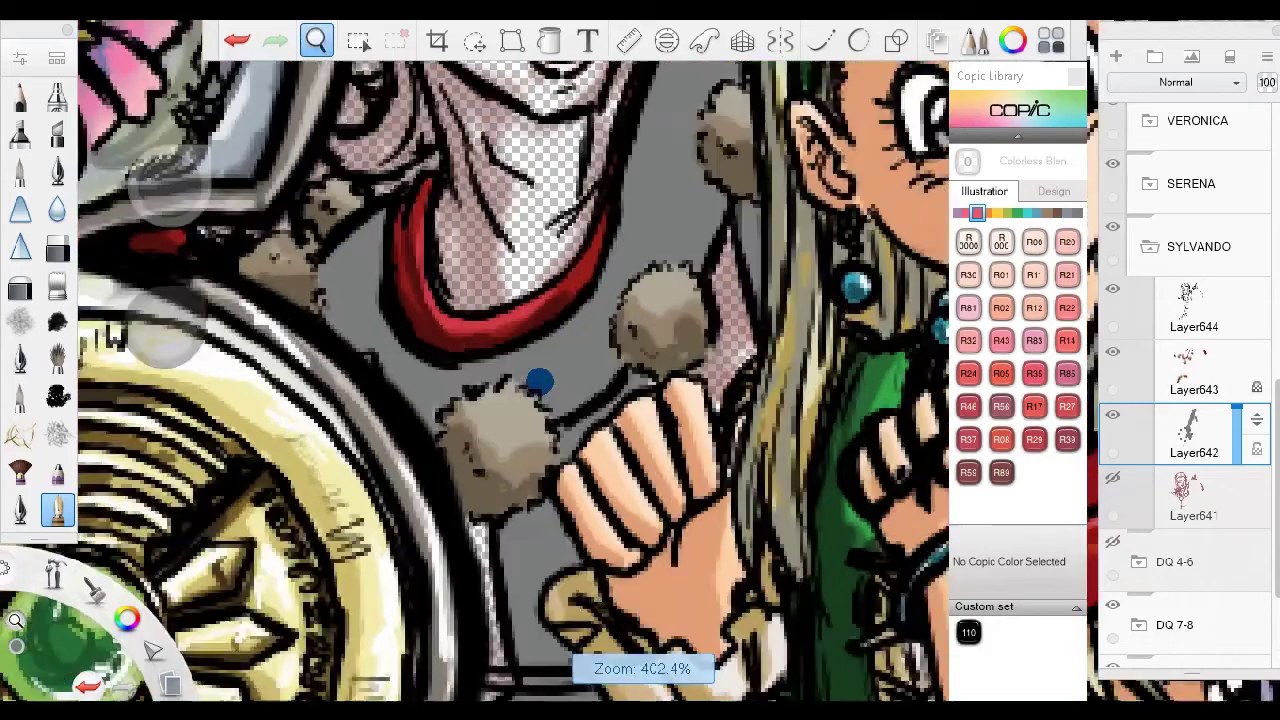
Erase stray colour along the inner edge of Sylvando's red collar on Layer643, and return to Layer642.
left_click(1254, 386)
scroll(586, 449, "up", 5)
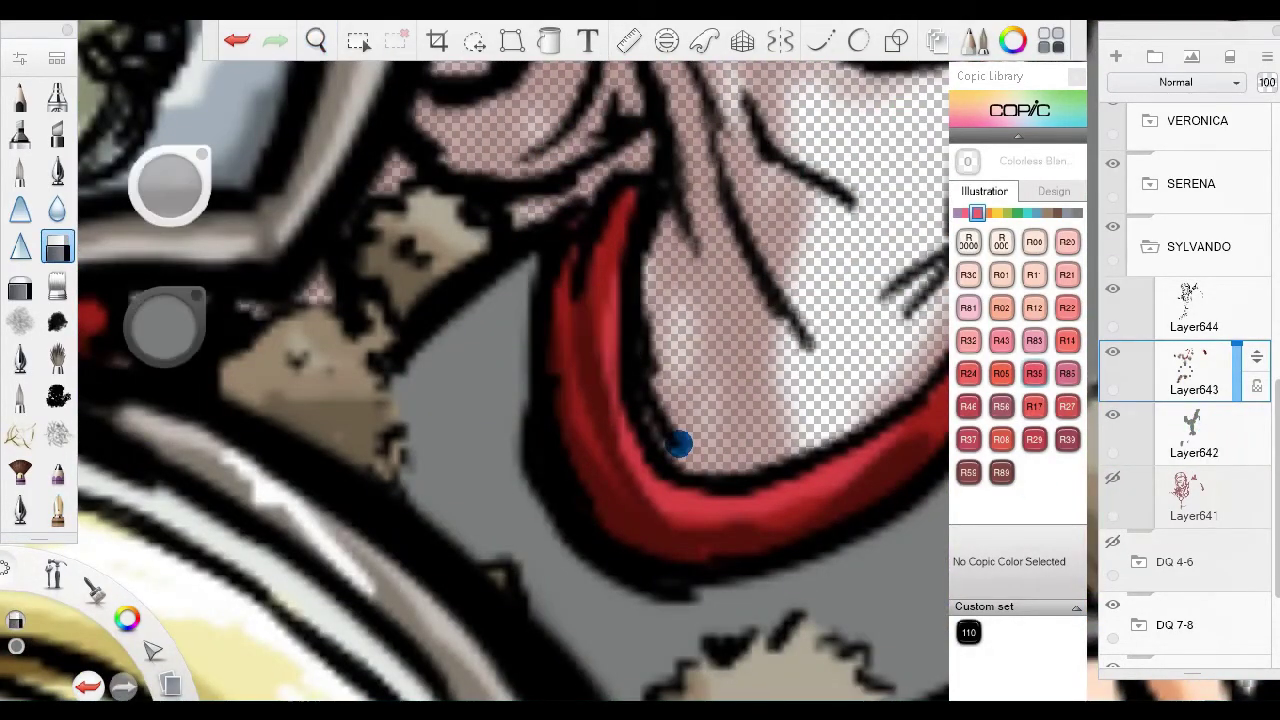
left_click(677, 443)
scroll(700, 470, "down", 5)
scroll(680, 388, "down", 3)
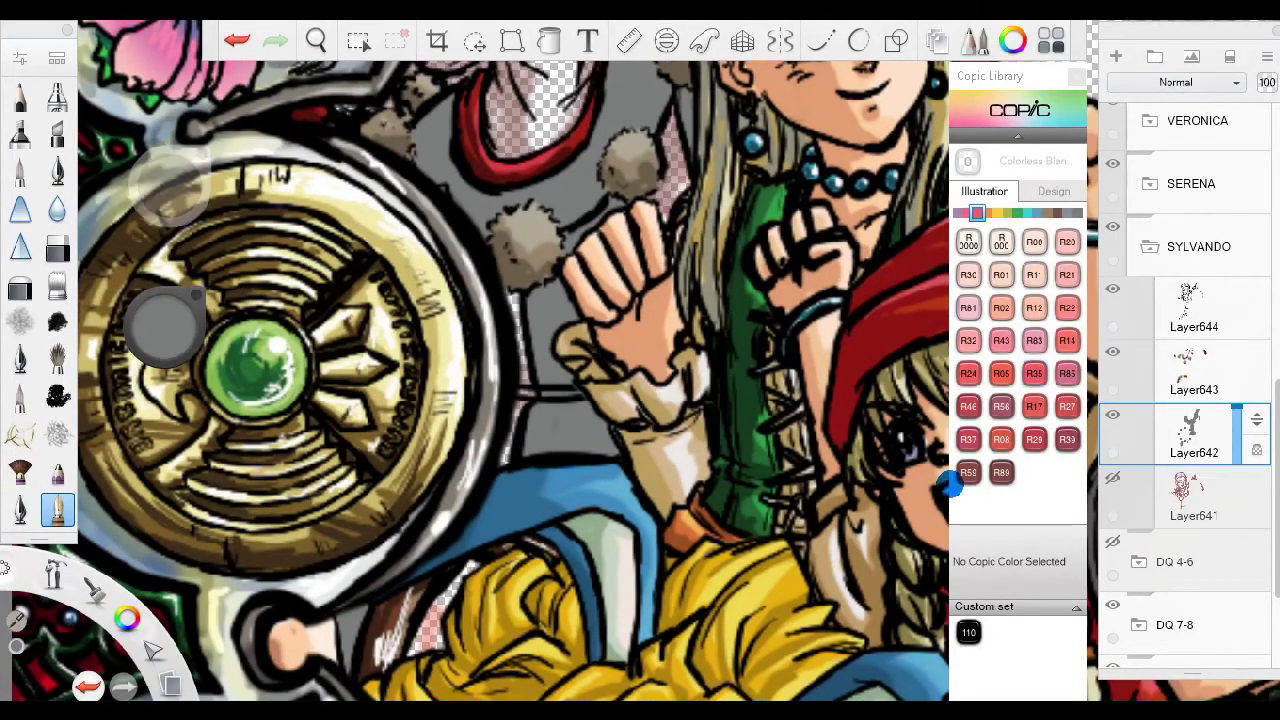
Shade Sylvando's grey top and torso with darker greys on Layer642, leaving lighter grey highlights.
scroll(484, 249, "up", 4)
left_click_drag(492, 236, 185, 329)
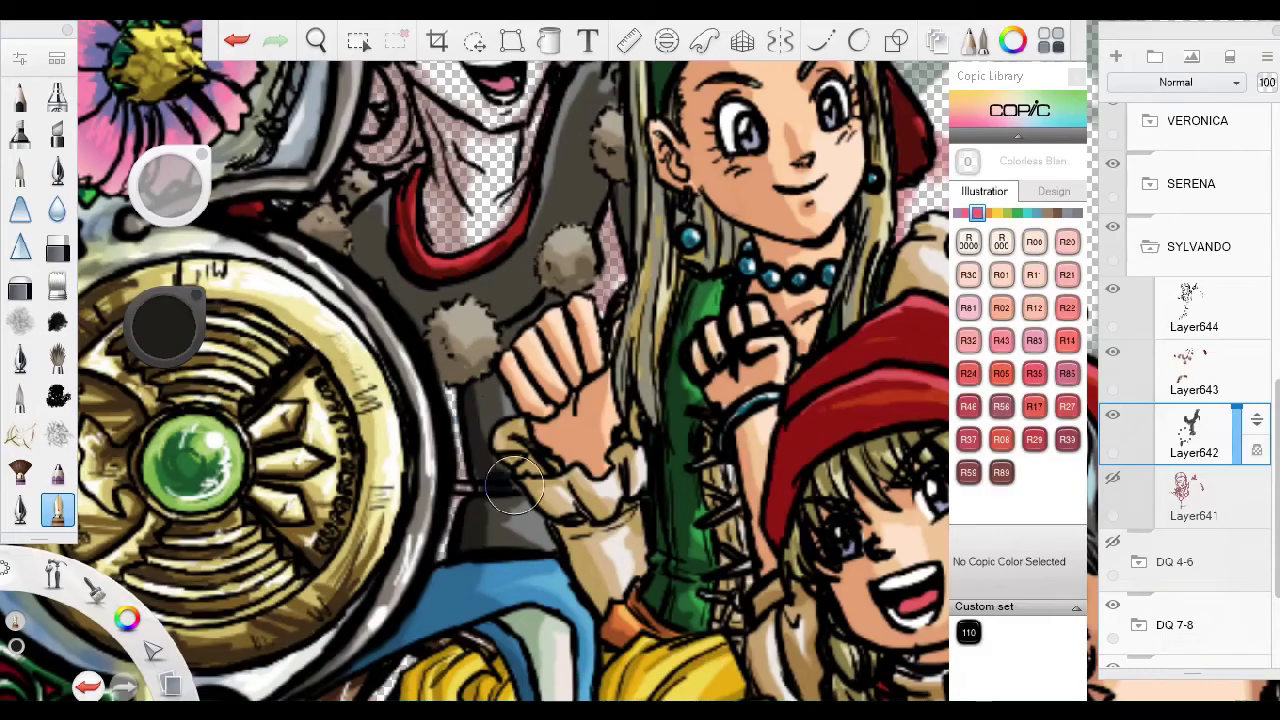
left_click_drag(517, 206, 480, 60)
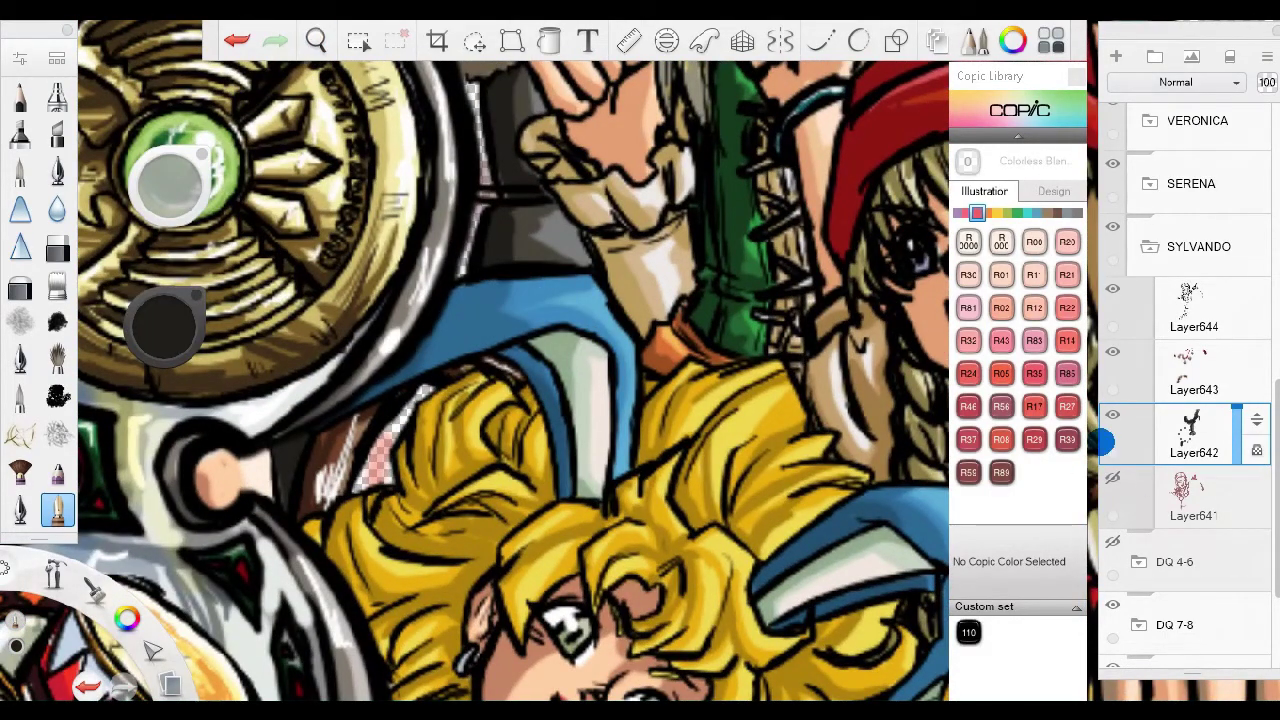
left_click_drag(1253, 458, 1063, 509)
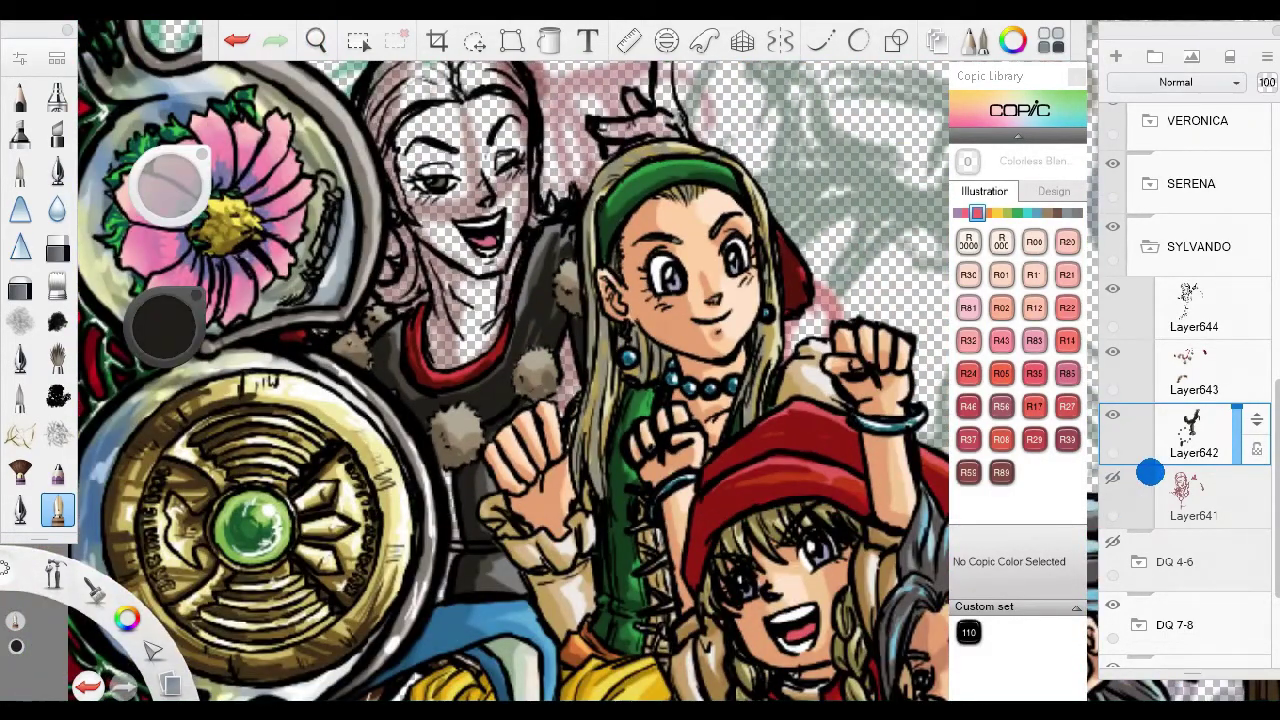
Fill Sylvando's face and neck with flat E21 Baby Skin Pink on Layer642.
left_click(1046, 213)
left_click(1001, 307)
left_click_drag(600, 380, 440, 312)
left_click_drag(462, 403, 480, 257)
left_click_drag(450, 340, 420, 470)
left_click_drag(409, 251, 520, 170)
mouse_move(520, 170)
left_mouse_down()
mouse_move(734, 406)
mouse_move(629, 237)
mouse_move(414, 337)
mouse_move(451, 311)
mouse_move(458, 370)
mouse_move(600, 177)
mouse_move(330, 330)
mouse_move(586, 294)
mouse_move(271, 434)
mouse_move(329, 300)
mouse_move(47, 176)
left_mouse_up()
Erase stray skin colour around the hairline and fill Sylvando's raised hand with E21 Baby Skin Pink.
left_click(57, 283)
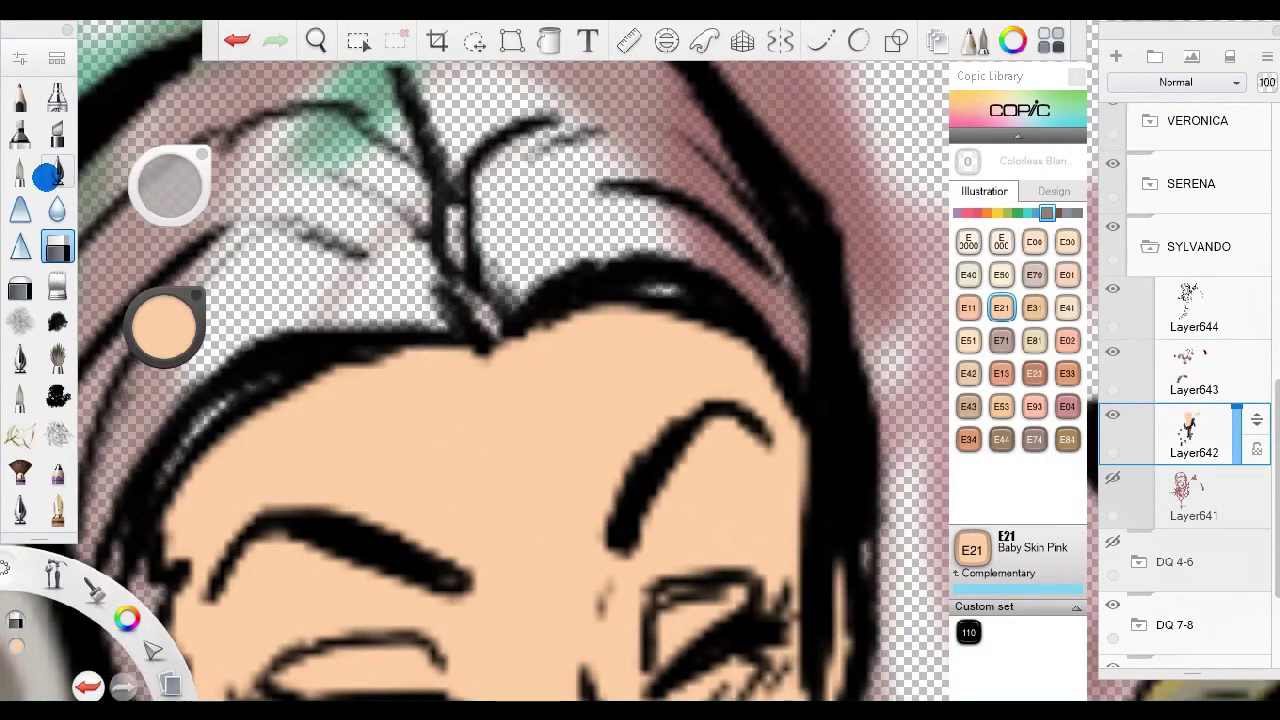
left_click(47, 176)
mouse_move(476, 315)
left_mouse_down()
mouse_move(588, 410)
mouse_move(218, 408)
left_mouse_up()
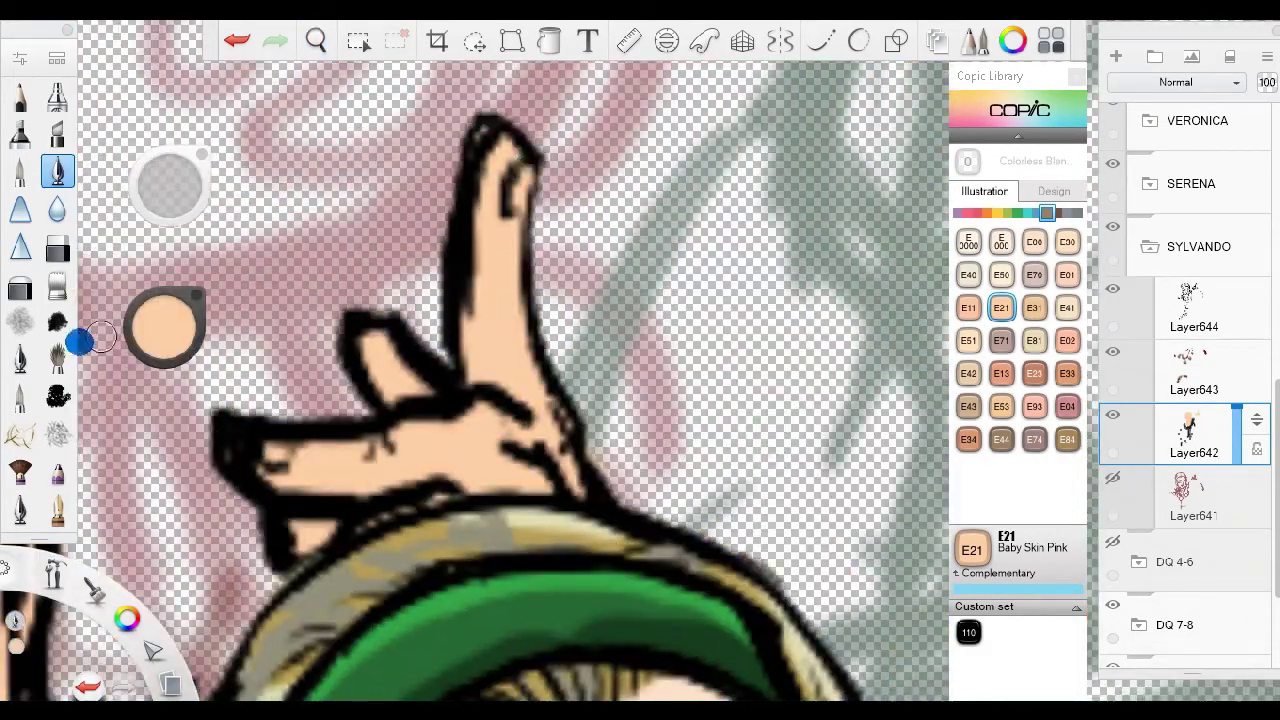
left_click_drag(318, 330, 583, 463)
Shade Sylvando's face, neck and raised hand with E33 Sand, leaving lit areas in the base skin tone.
left_click(57, 510)
left_click(1067, 373)
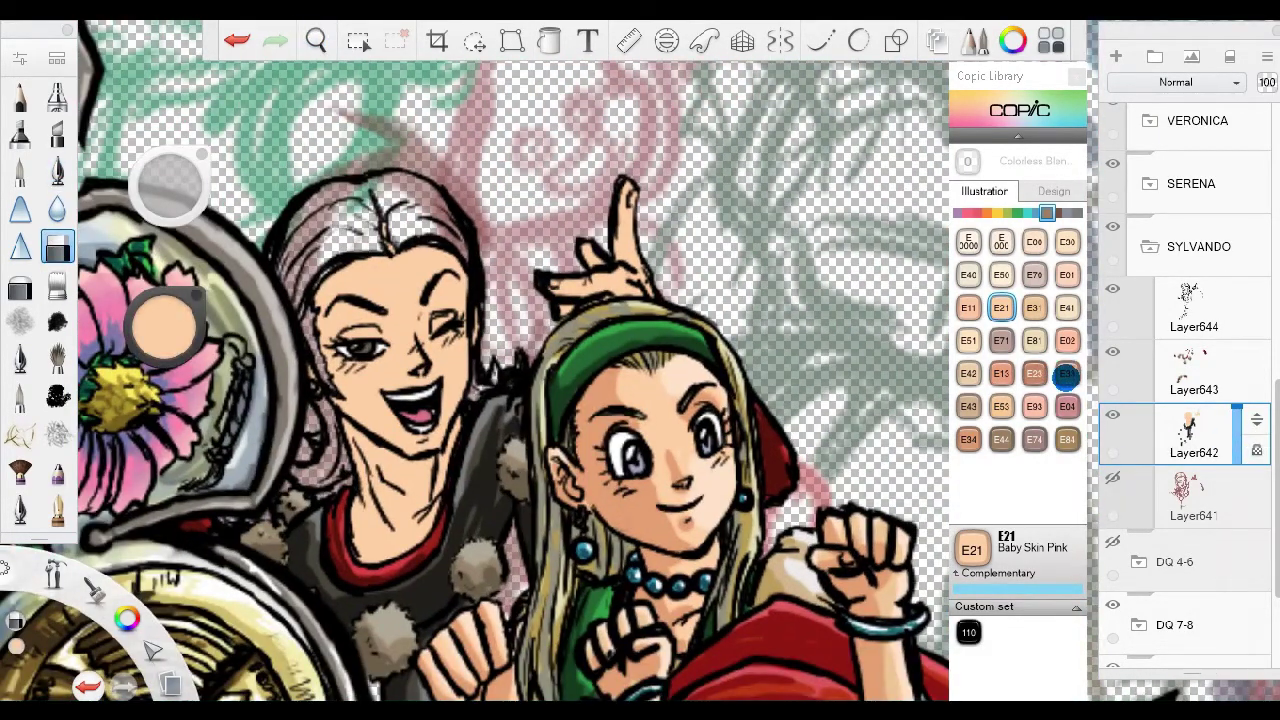
scroll(443, 340, "up", 3)
scroll(473, 346, "down", 5)
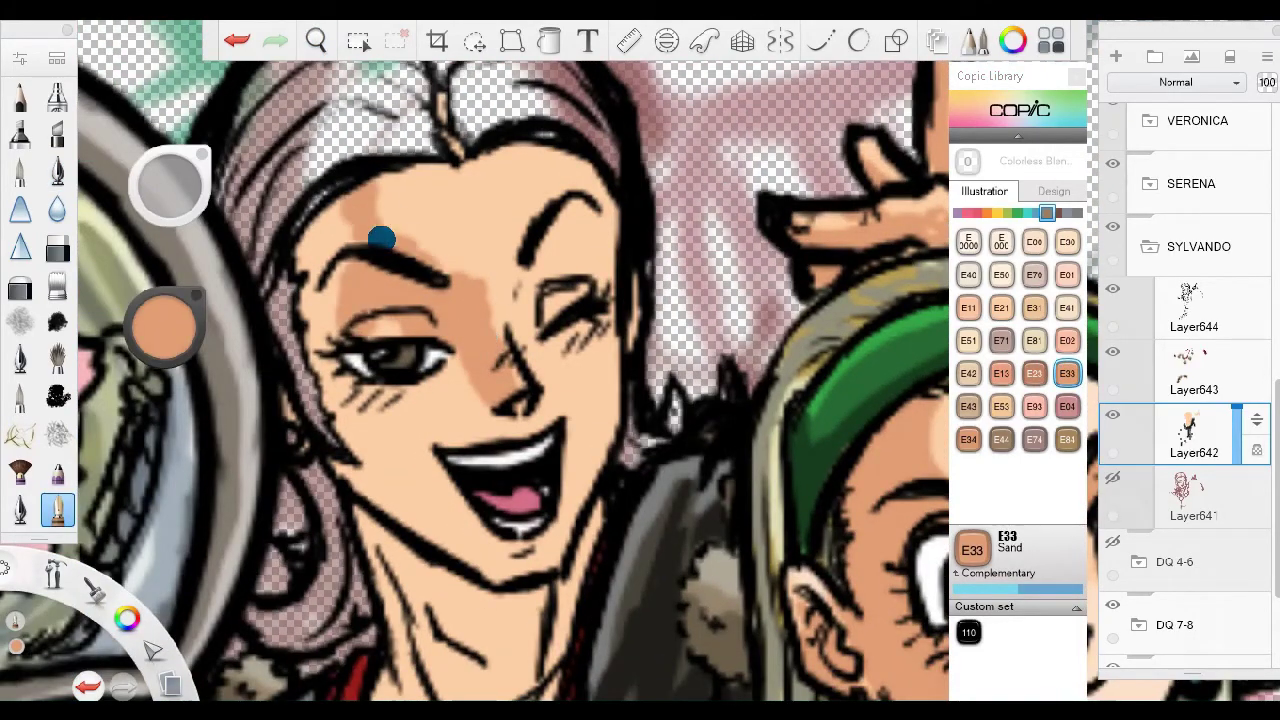
scroll(386, 457, "up", 1)
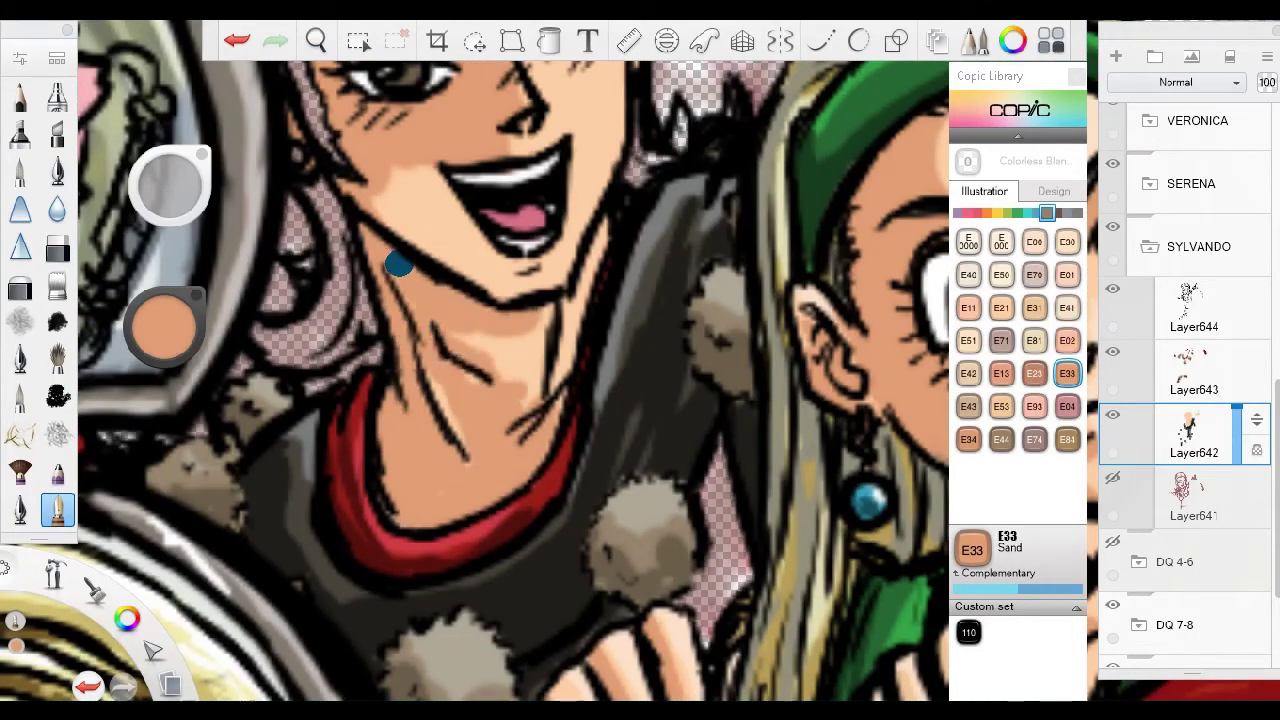
scroll(400, 280, "up", 4)
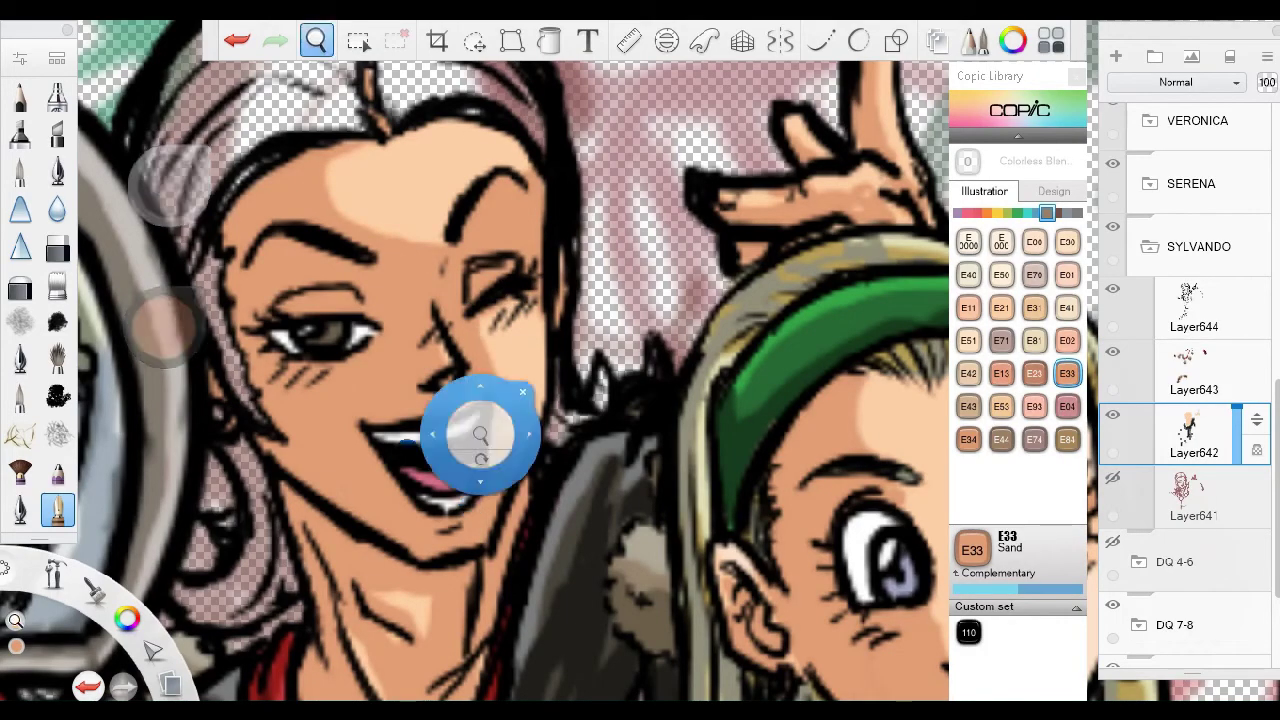
scroll(489, 450, "down", 2)
Add E44 Clay shadows to Sylvando's face, neck and raised hand, and colour the small earring gold on Layer643.
left_click(1020, 440)
scroll(366, 394, "down", 2)
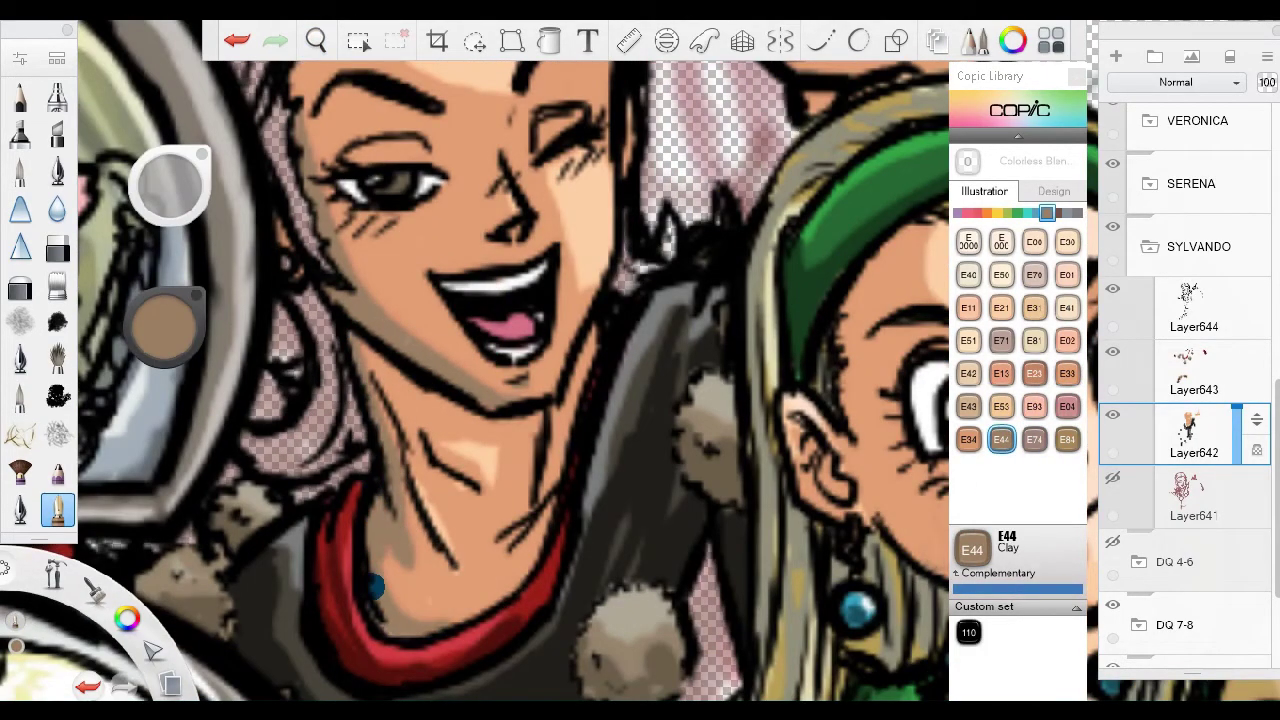
scroll(448, 489, "up", 3)
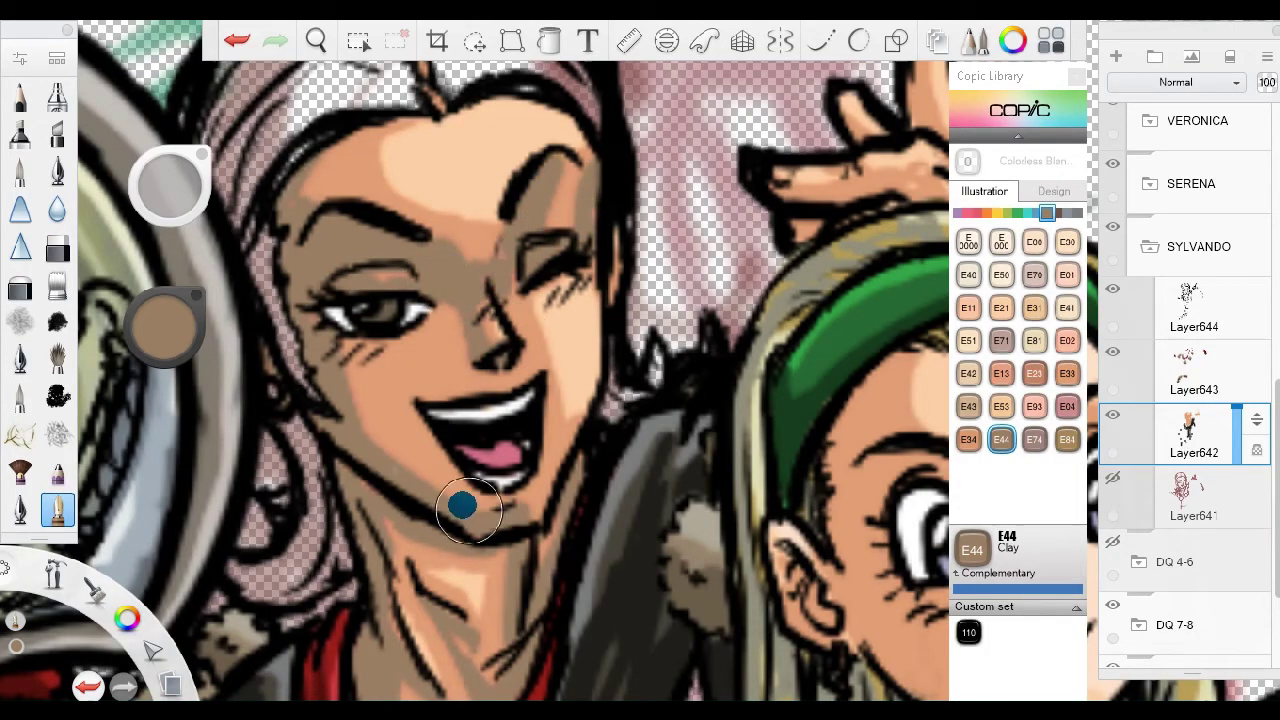
scroll(515, 511, "down", 3)
scroll(500, 220, "up", 3)
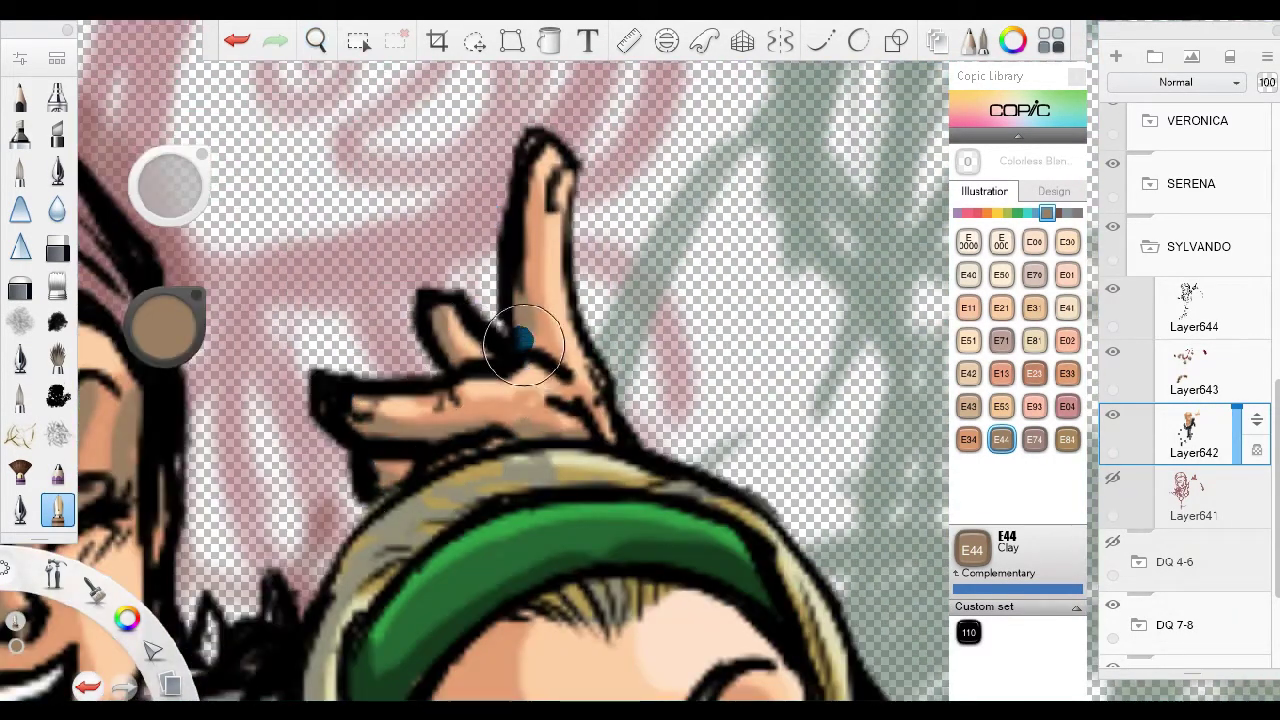
key("space")
left_click_drag(571, 343, 511, 405)
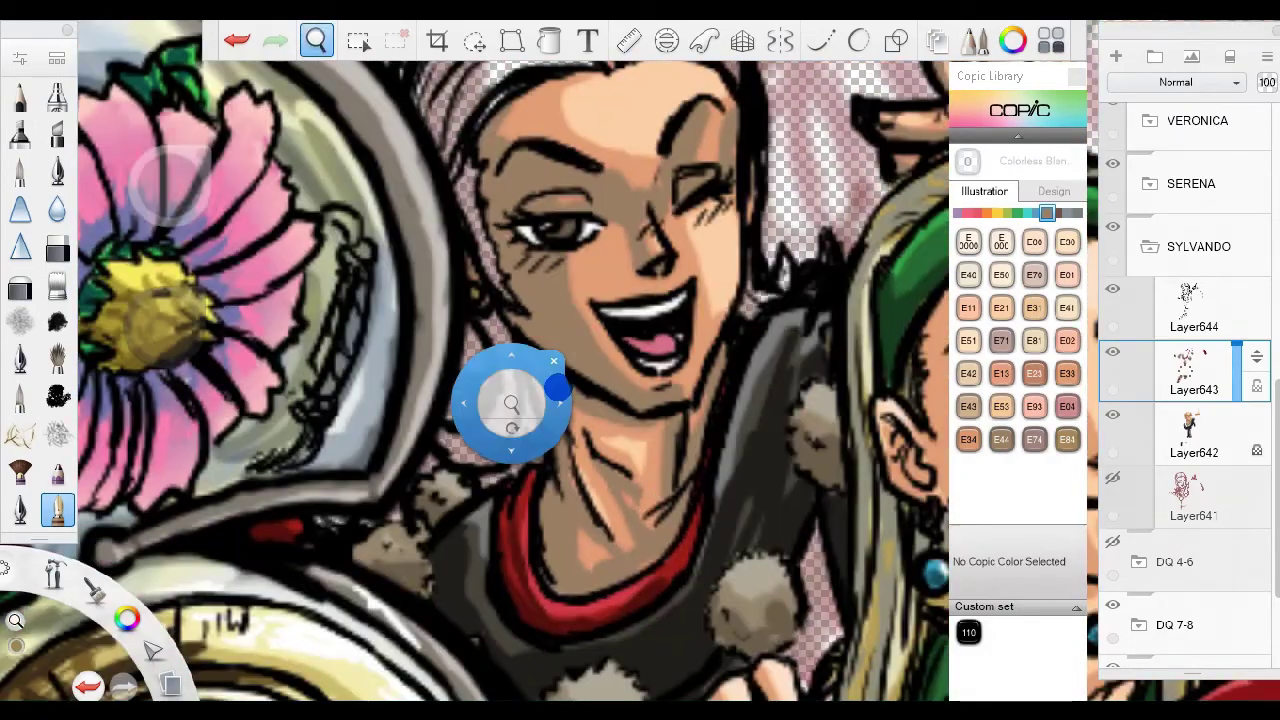
Create Layer645 beneath Layer642 and paint the gaps beside Sylvando's torso in white with beige and brown shading.
left_click(1190, 495)
scroll(511, 405, "down", 3)
left_click(1113, 62)
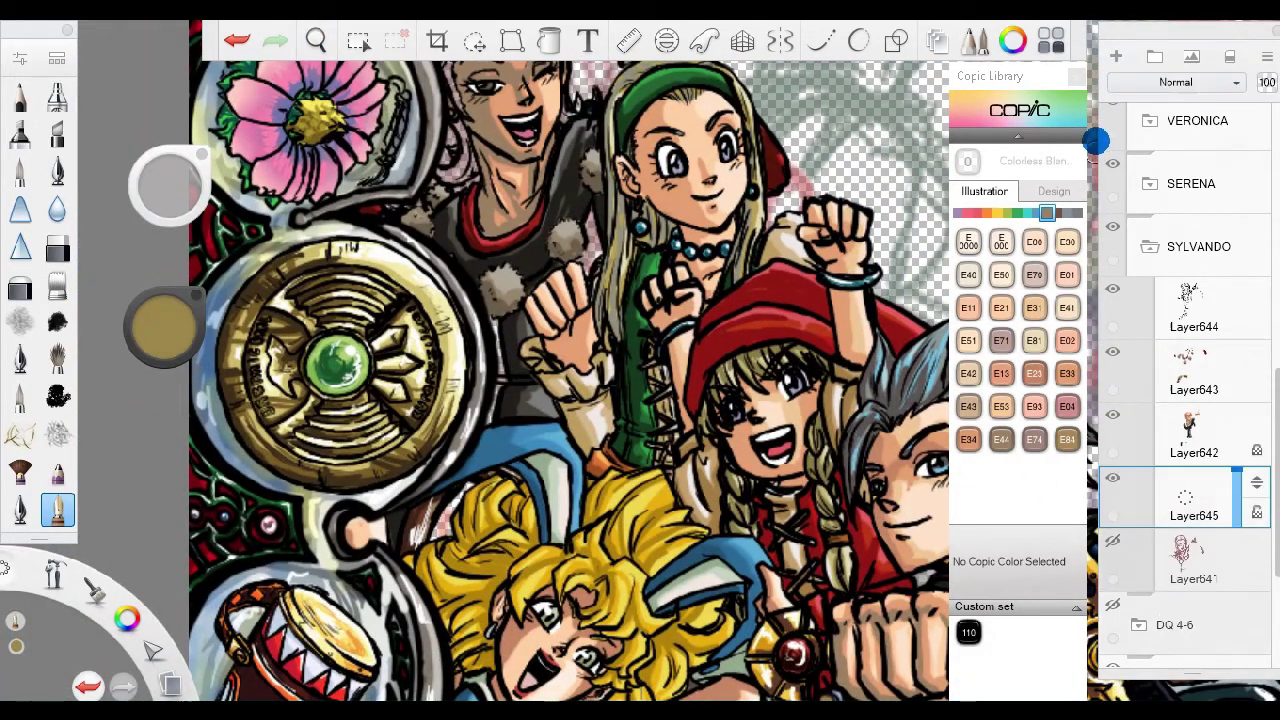
scroll(489, 100, "up", 3)
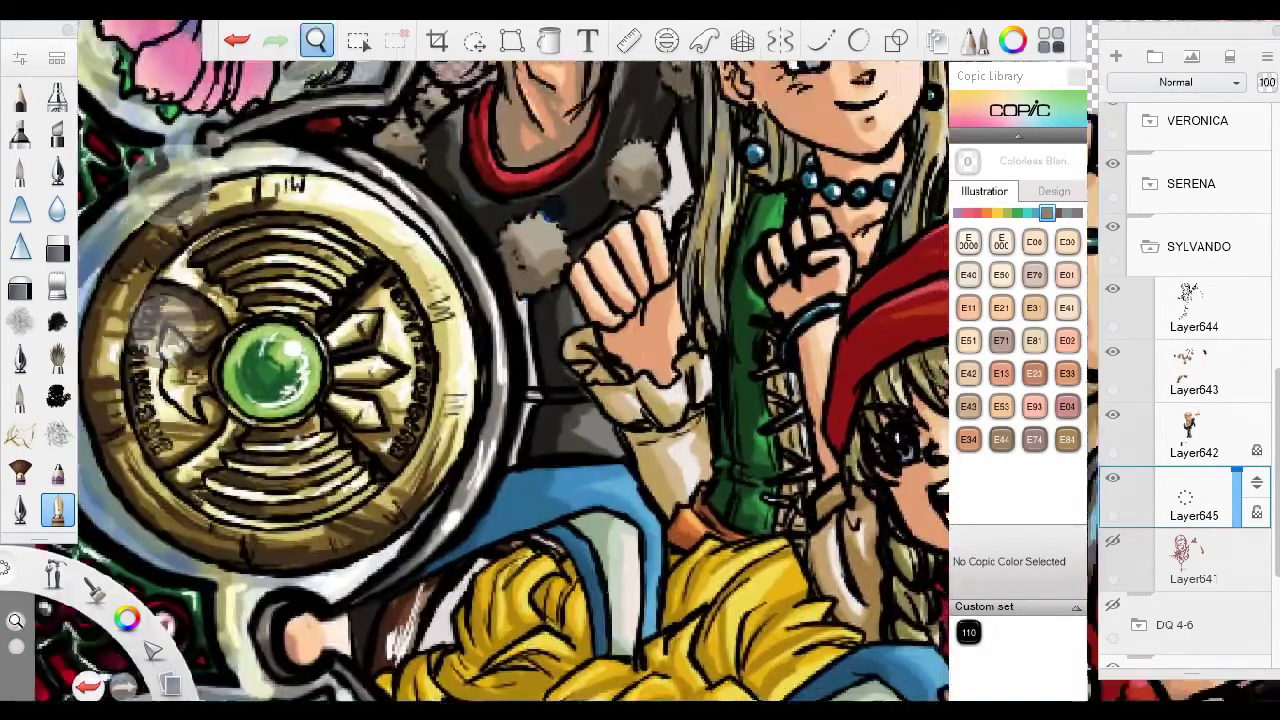
left_click(170, 186, "alt")
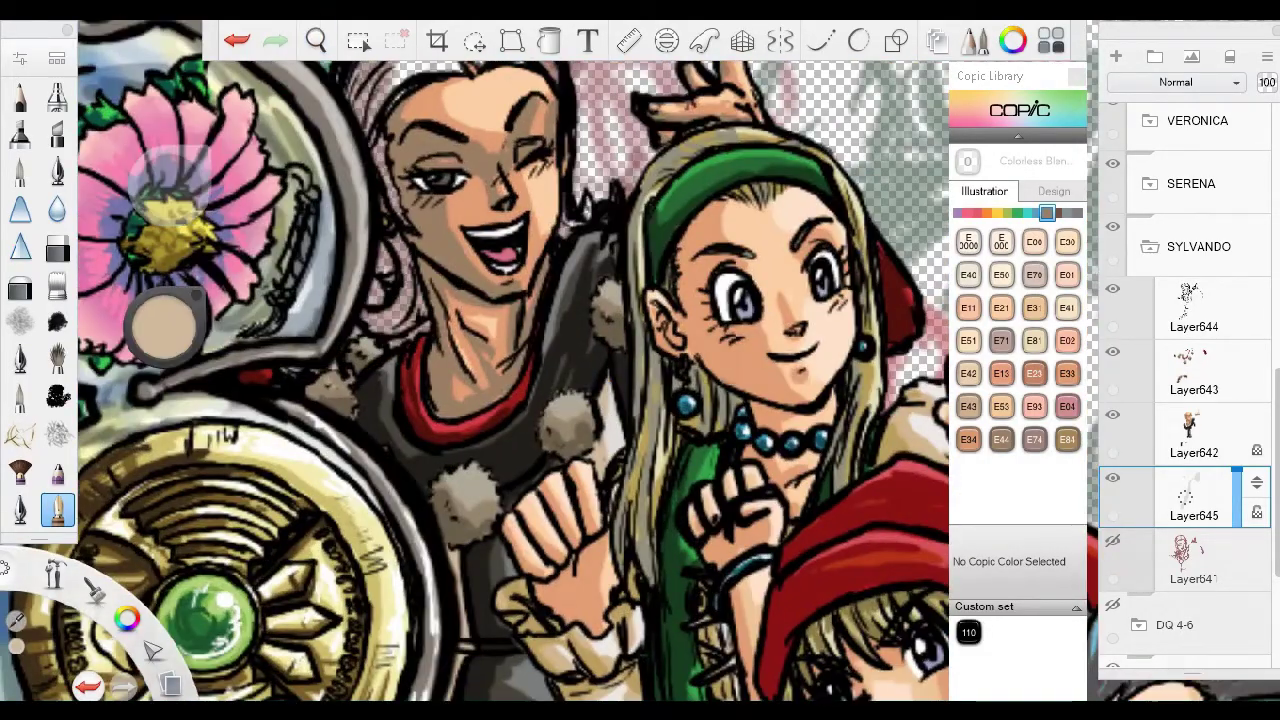
scroll(313, 313, "up", 3)
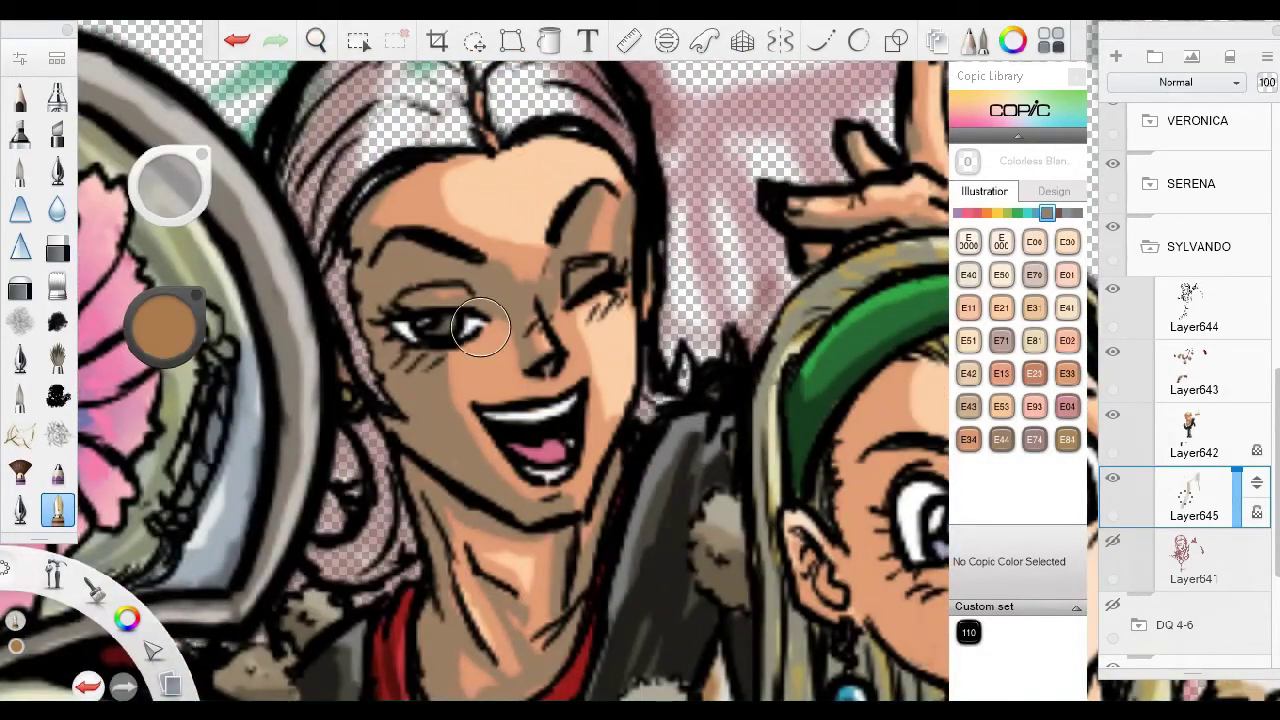
Fill Sylvando's hair with flat grey on Layer645 and erase the stray colour.
left_click(313, 313, "alt")
scroll(394, 231, "up", 3)
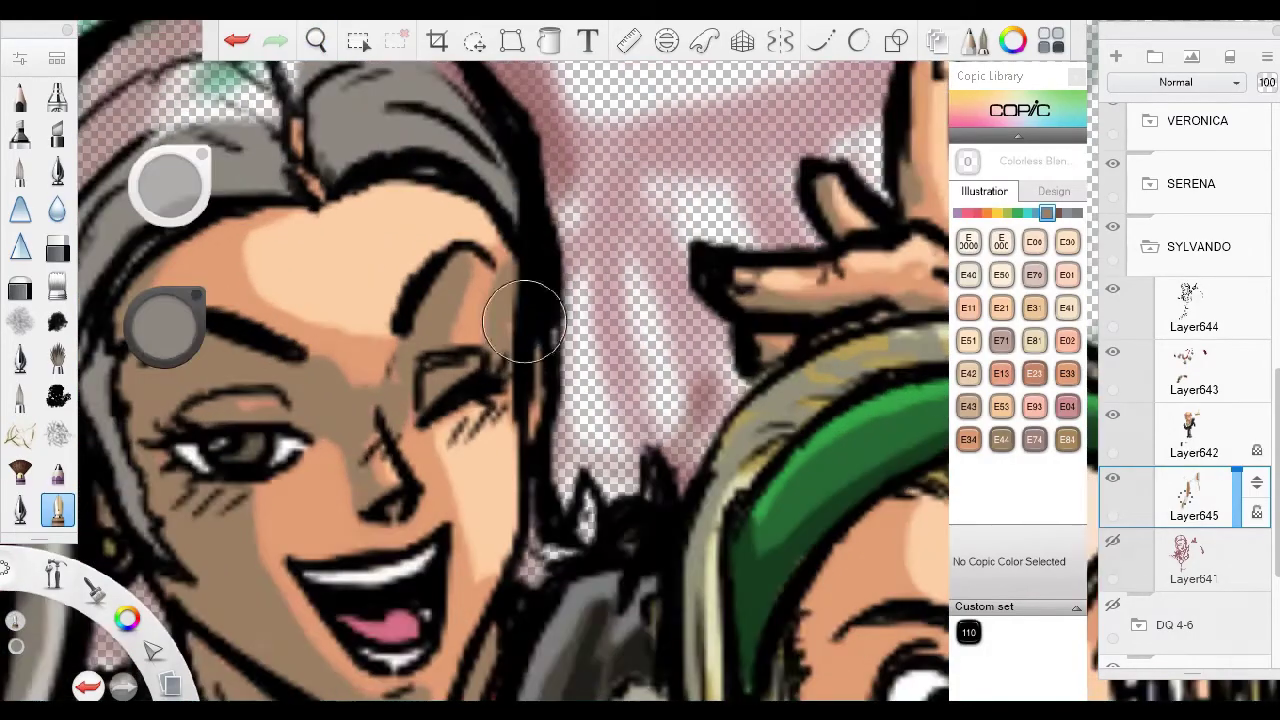
scroll(394, 231, "down", 3)
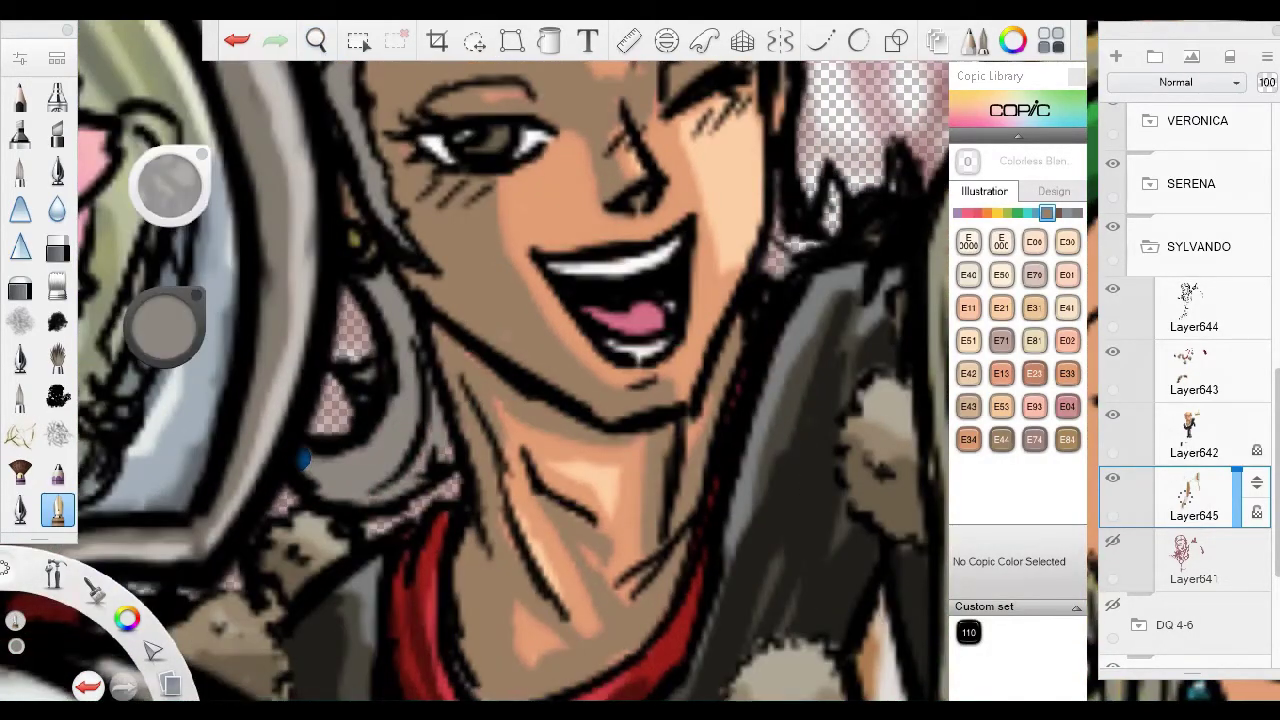
scroll(584, 265, "up", 3)
scroll(584, 265, "down", 3)
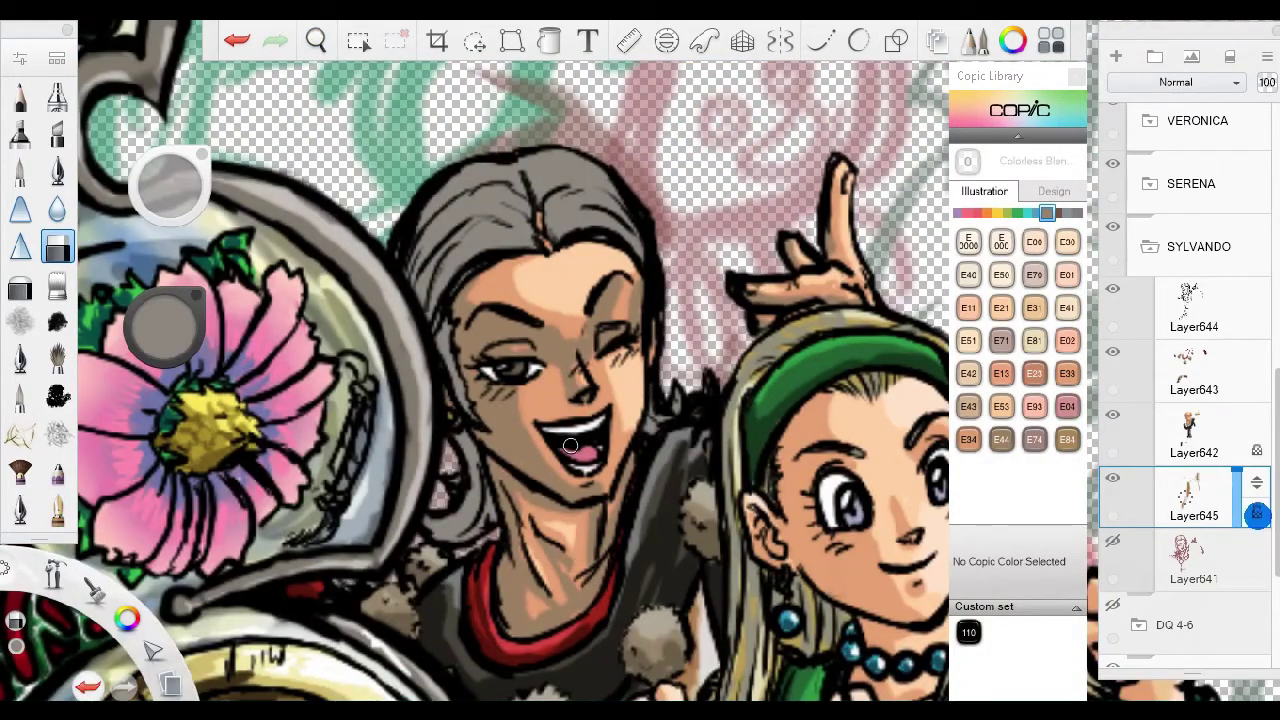
left_click_drag(570, 445, 585, 455)
Shade Sylvando's hair with dark grey tones on Layer645, leaving thin lighter strands.
scroll(611, 377, "up", 5)
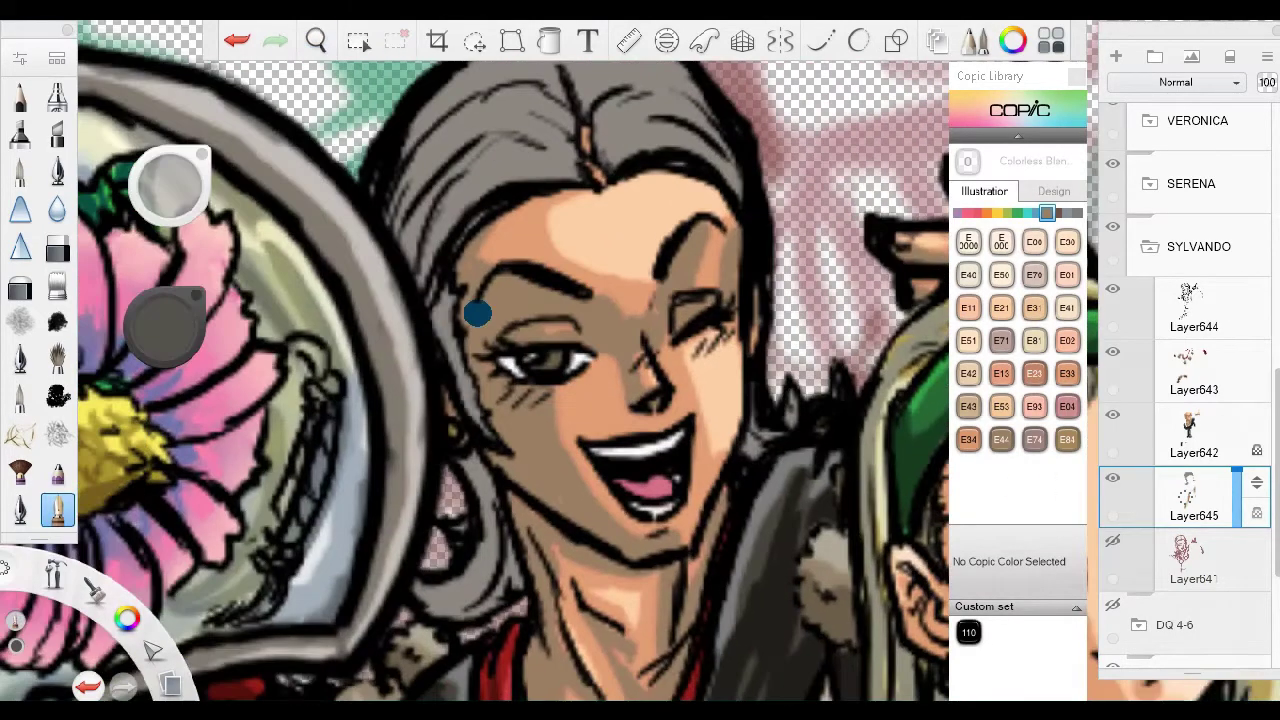
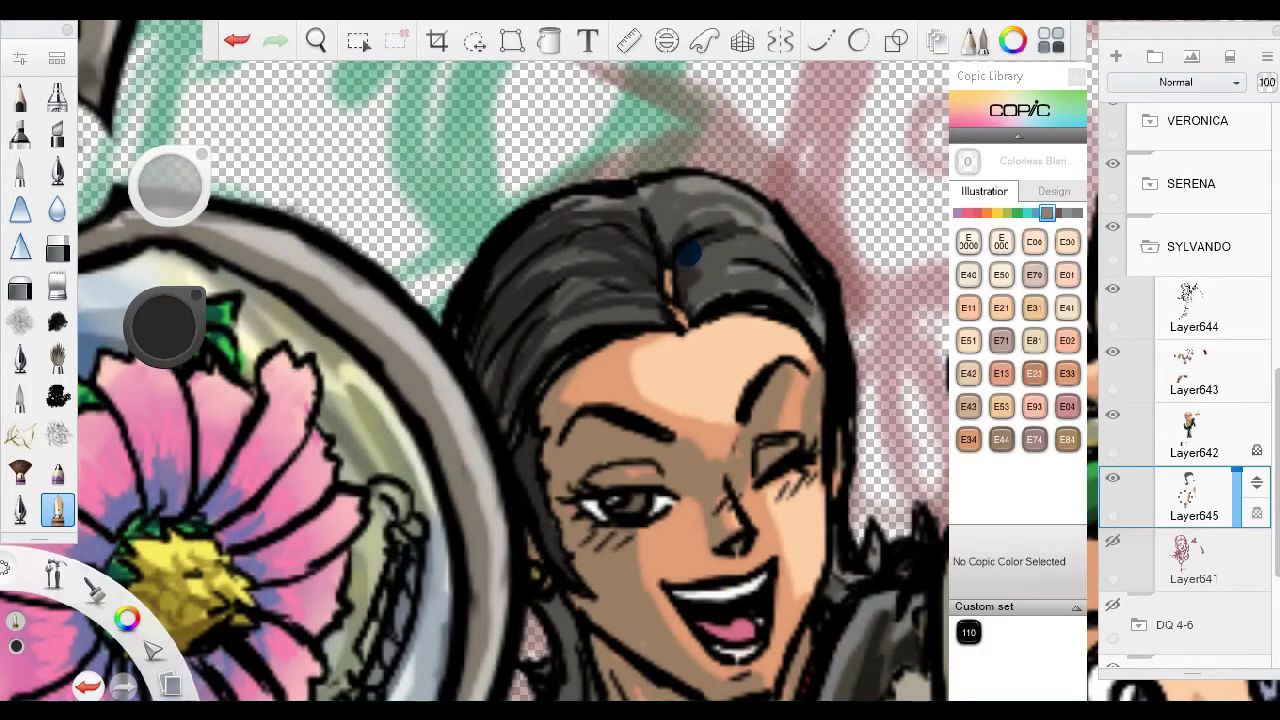
key("space")
left_click_drag(558, 452, 600, 330)
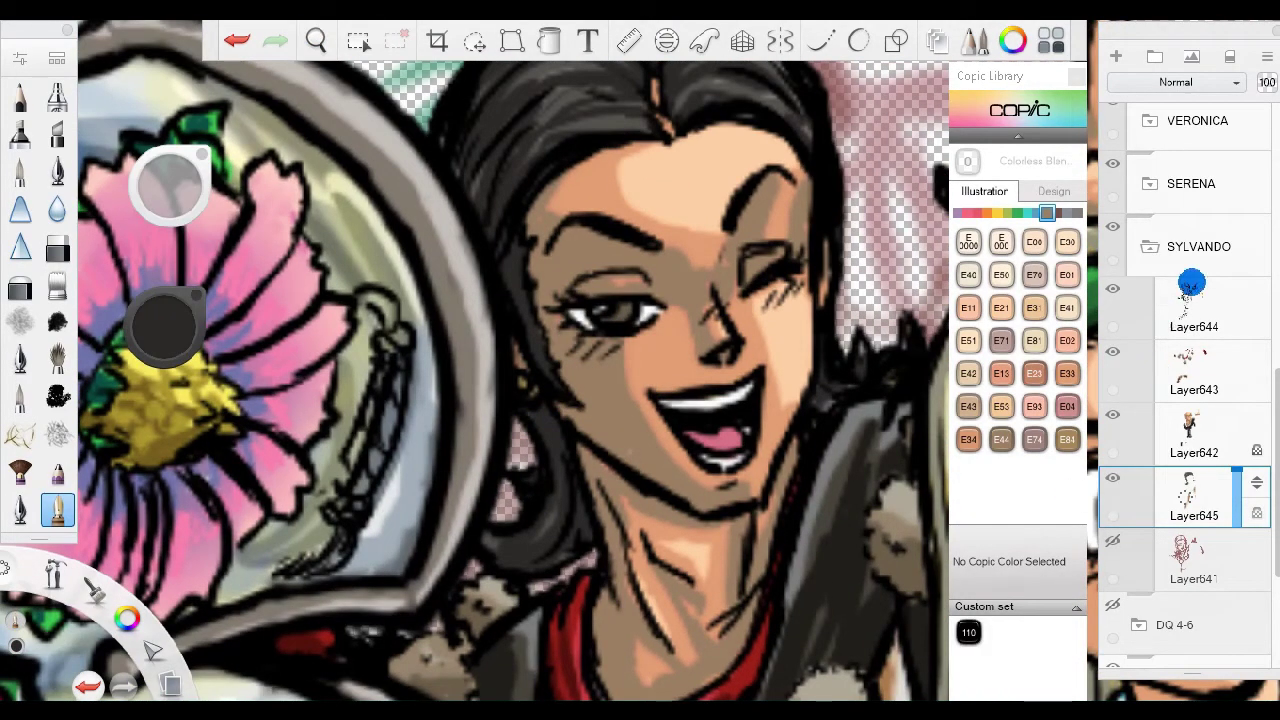
Ink extra hair strands along Sylvando's temple and sideburn on Layer644 with 110 Special Black.
scroll(488, 332, "up", 5)
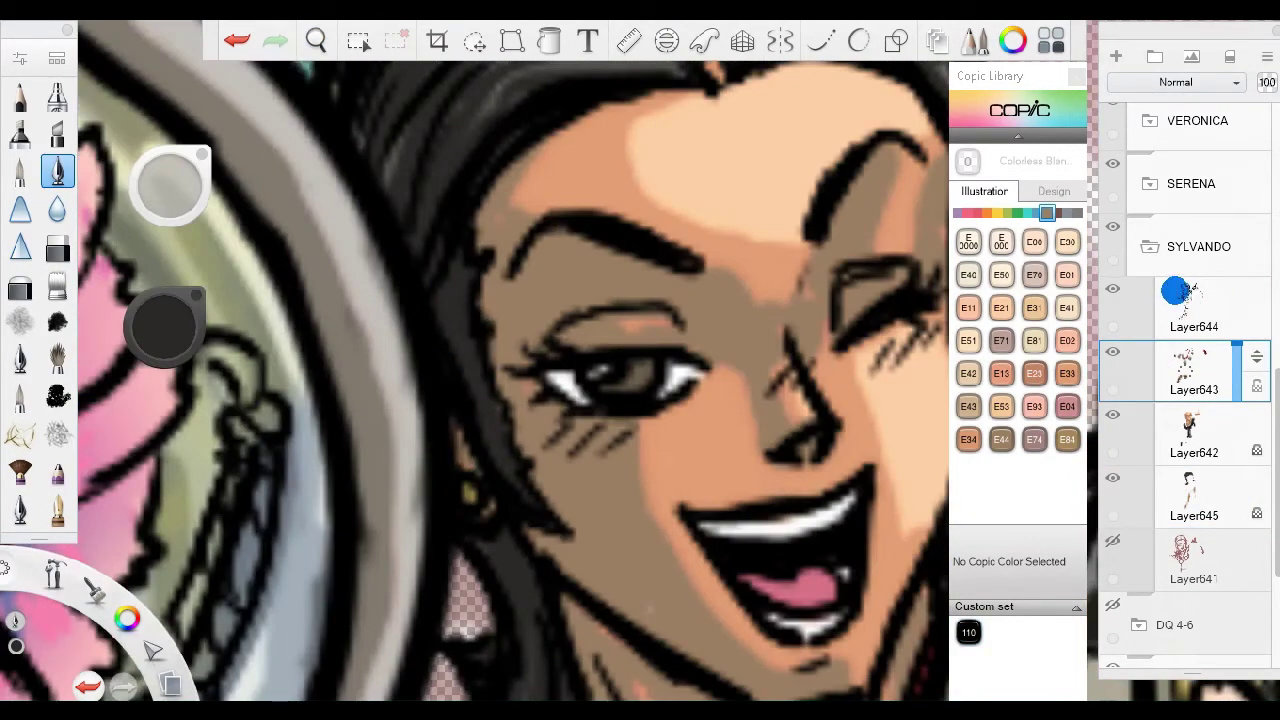
left_click(560, 485, "alt")
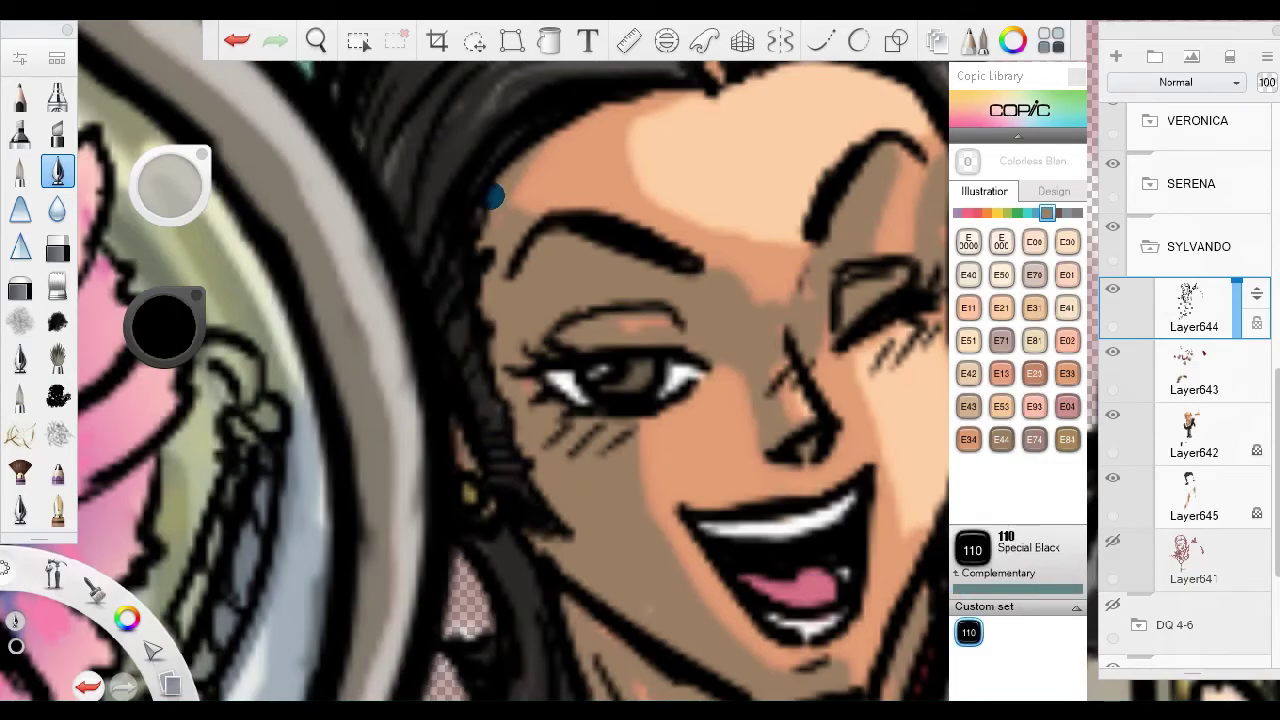
key("space")
left_click_drag(481, 219, 426, 537)
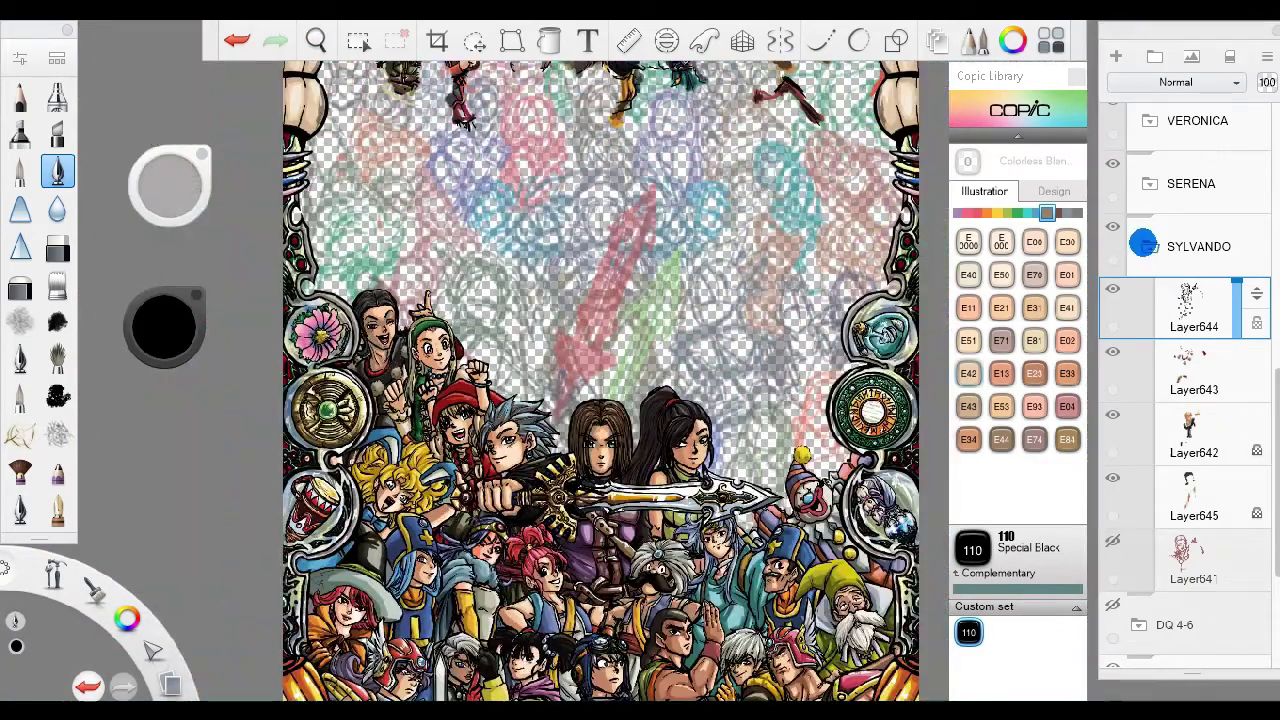
Collapse the SYLVANDO group and create a GEMMA group above it containing a new Layer646.
left_click(1145, 245)
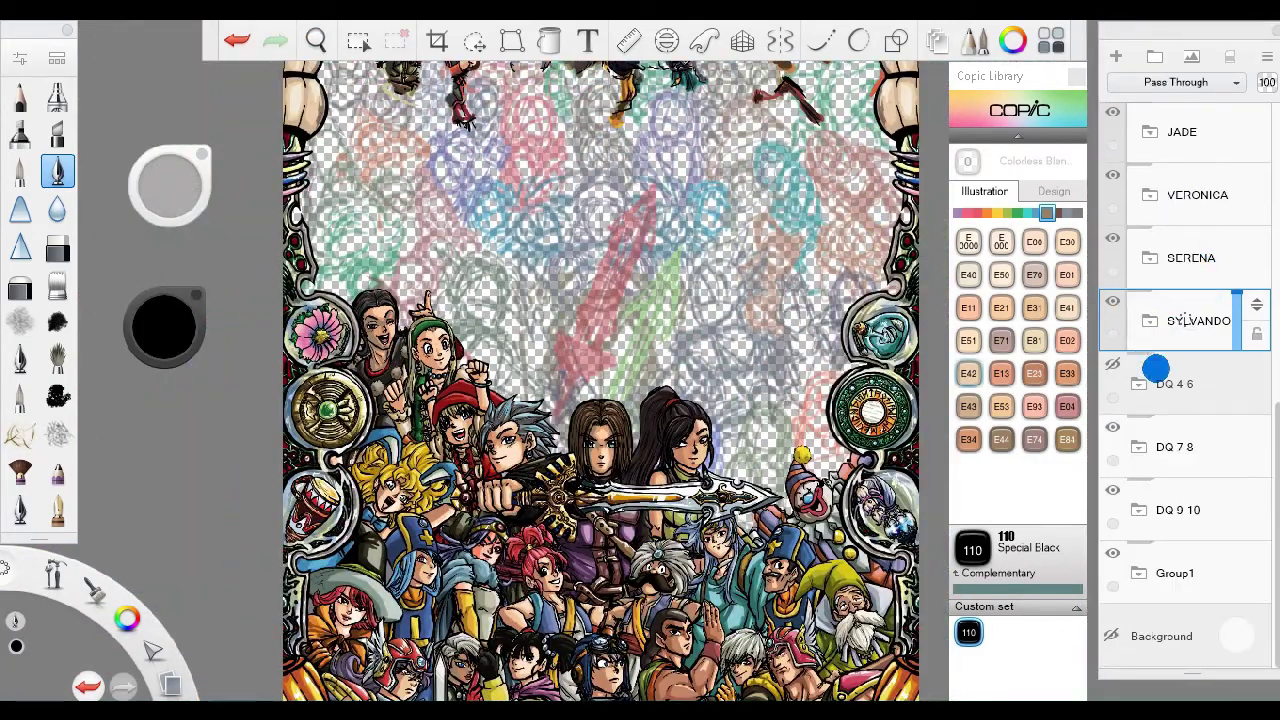
left_click(1112, 364)
mouse_move(911, 102)
left_mouse_down()
mouse_move(891, 329)
mouse_move(880, 330)
left_mouse_up()
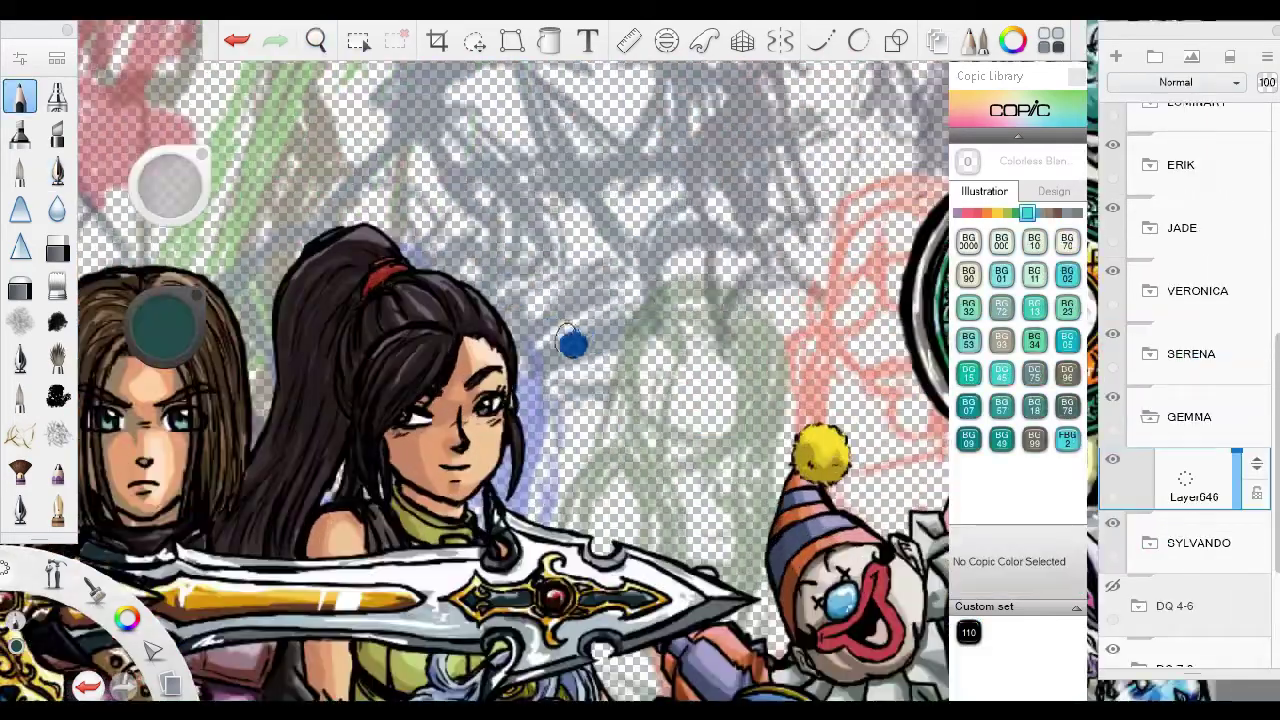
Undo the trial pencil stroke and sketch Gemma's jawline and ear in dark blue-green with an inking brush on Layer646.
left_click_drag(571, 343, 561, 310)
key("ctrl+z")
left_click(20, 358)
left_click(20, 358)
key("space")
left_click_drag(643, 343, 660, 300)
left_click_drag(503, 278, 588, 552)
left_click_drag(510, 466, 731, 360)
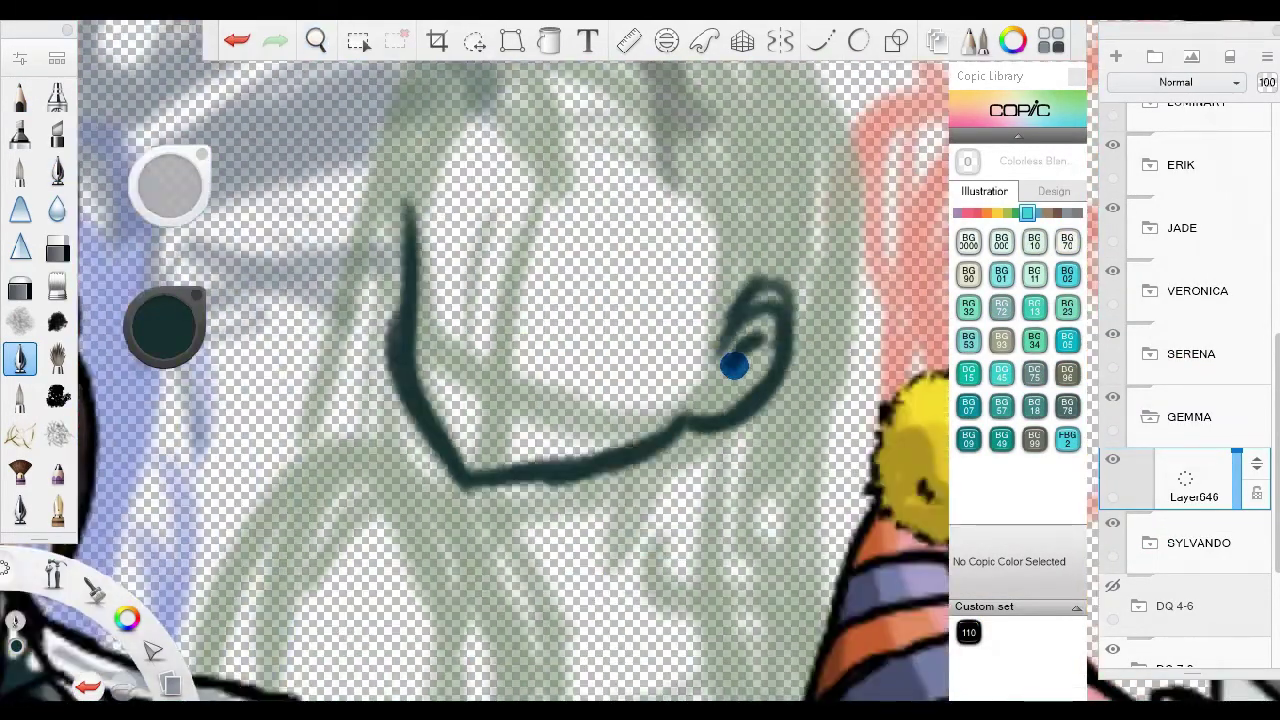
Sketch Gemma's eyes, nose, smile, fringe and headscarf over the rough green guide.
left_click_drag(548, 330, 566, 380)
left_click_drag(652, 328, 770, 338)
mouse_move(649, 403)
left_mouse_down()
mouse_move(729, 392)
mouse_move(654, 423)
left_mouse_up()
mouse_move(548, 325)
left_mouse_down()
mouse_move(517, 349)
mouse_move(563, 294)
left_mouse_up()
left_click_drag(600, 235, 645, 455)
mouse_move(499, 347)
left_mouse_down()
mouse_move(746, 194)
mouse_move(474, 380)
mouse_move(541, 209)
mouse_move(634, 229)
left_mouse_up()
left_click_drag(406, 358, 608, 380)
Sketch Gemma's long hair, shoulders and clothing around the sword's tip.
key("space")
mouse_move(595, 512)
left_mouse_down()
mouse_move(491, 373)
mouse_move(749, 400)
mouse_move(791, 452)
mouse_move(383, 443)
mouse_move(733, 310)
mouse_move(803, 268)
left_mouse_up()
mouse_move(510, 478)
left_mouse_down()
mouse_move(515, 540)
mouse_move(432, 467)
left_mouse_up()
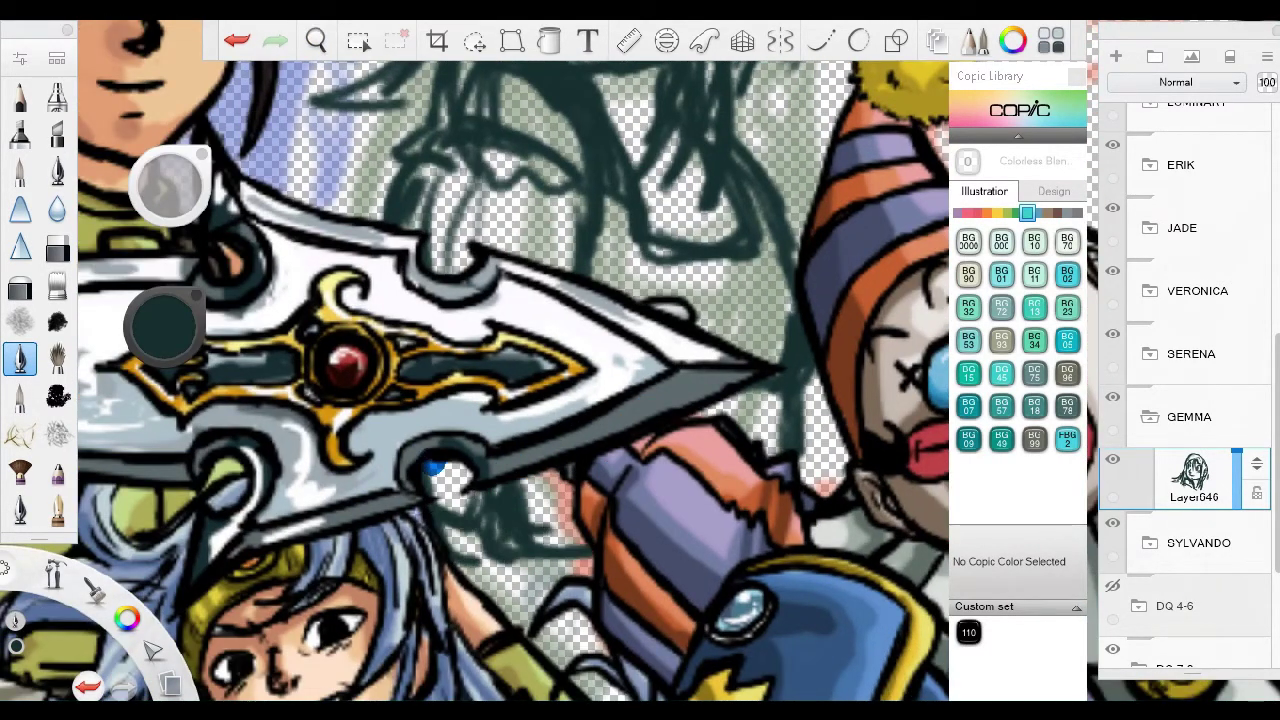
mouse_move(502, 530)
left_mouse_down()
mouse_move(749, 329)
mouse_move(771, 354)
mouse_move(409, 414)
mouse_move(722, 283)
left_mouse_up()
mouse_move(690, 472)
left_mouse_down()
mouse_move(714, 363)
mouse_move(690, 465)
mouse_move(587, 415)
mouse_move(592, 461)
mouse_move(607, 412)
mouse_move(515, 318)
left_mouse_up()
Transform the Gemma sketch so it sits closer to the ponytailed character, and refine its details around the face and ear.
scroll(515, 318, "down", 3)
left_click(475, 40)
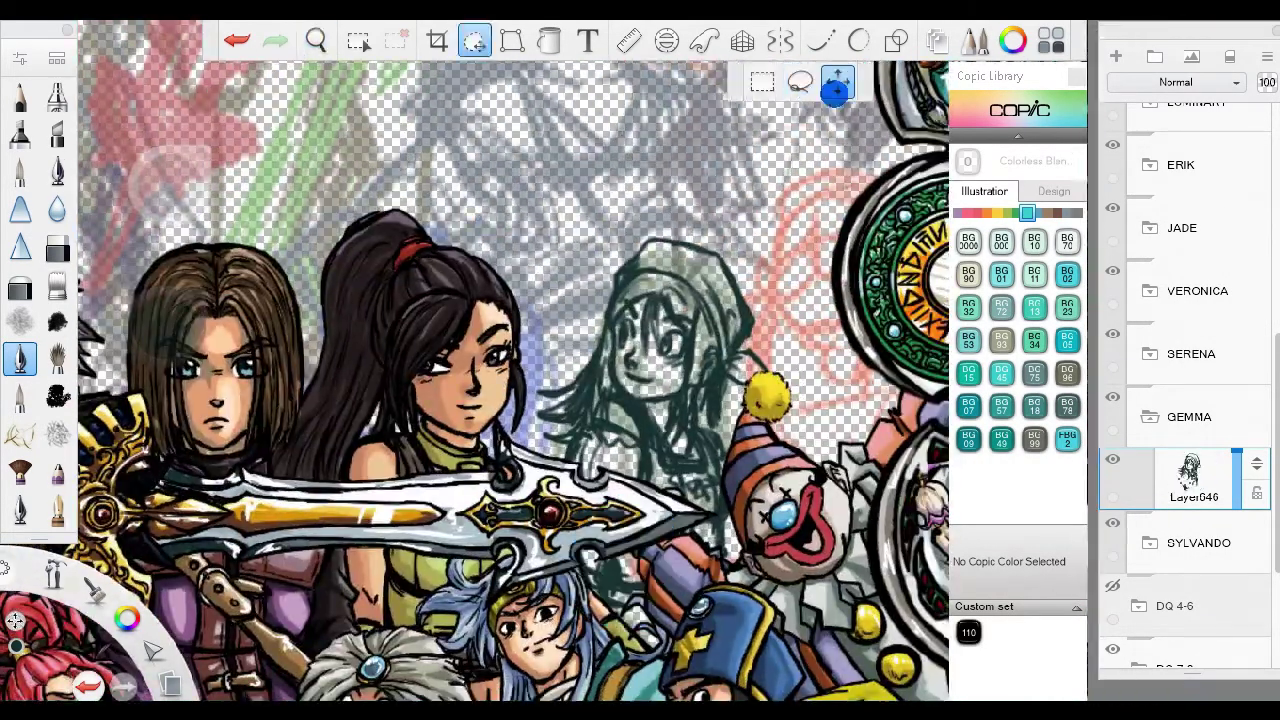
left_click(735, 205)
scroll(610, 330, "up", 5)
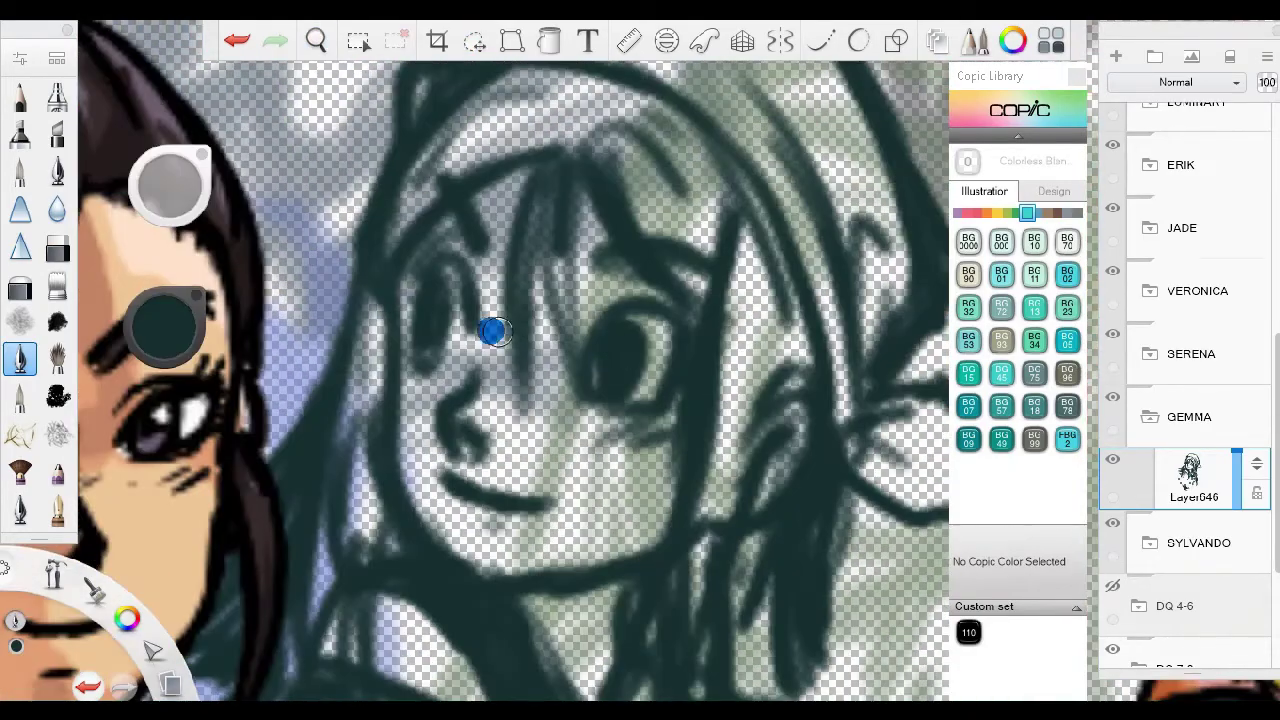
scroll(665, 220, "down", 3)
scroll(530, 443, "down", 3)
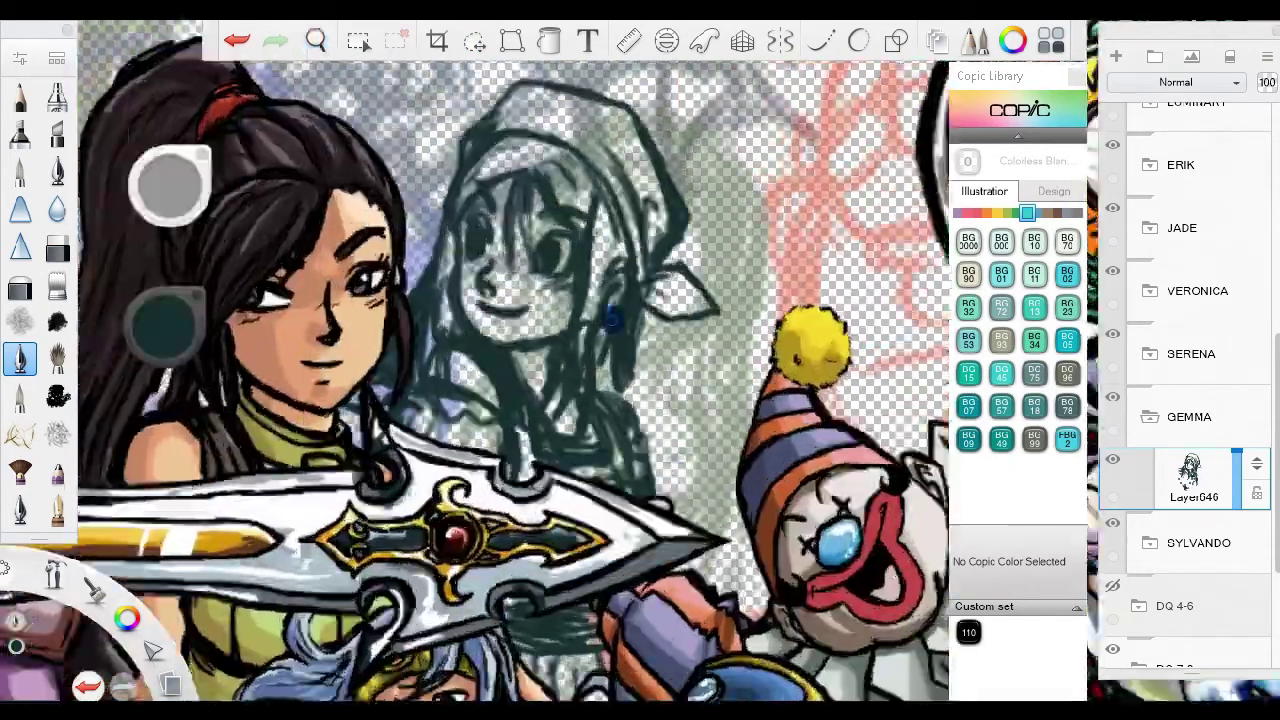
scroll(737, 457, "down", 3)
scroll(579, 545, "up", 2)
Lower the Gemma sketch layer's opacity to 52, add Layer647 above it, and choose an inking pen with 110 Special Black.
left_click_drag(1232, 477, 1120, 62)
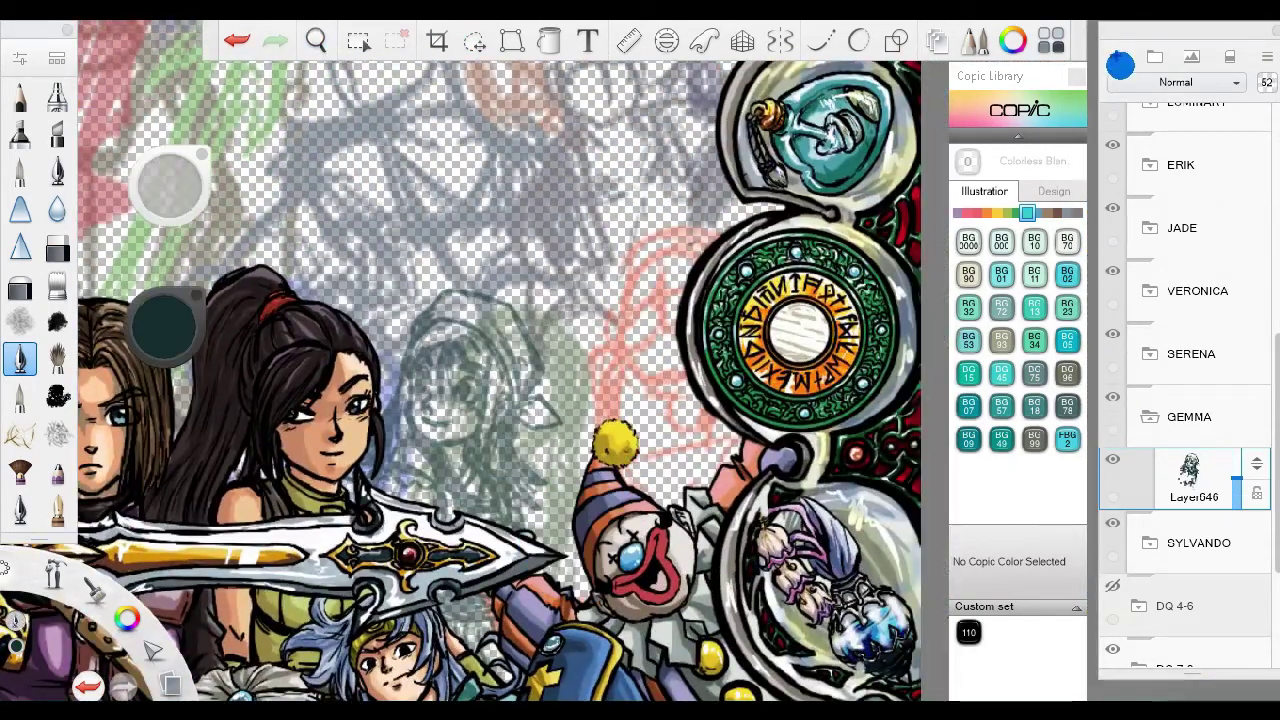
key("ctrl+shift+n")
left_click(57, 172)
left_click(968, 632)
Ink Gemma's fringe, eyebrows, eyes, lashes, nose and smile over the faded sketch on Layer647.
scroll(457, 391, "up", 4)
mouse_move(497, 262)
left_mouse_down()
mouse_move(495, 515)
mouse_move(565, 515)
left_mouse_up()
left_click_drag(545, 375, 680, 398)
mouse_move(415, 378)
left_mouse_down()
mouse_move(375, 333)
mouse_move(652, 343)
mouse_move(458, 283)
left_mouse_up()
scroll(652, 343, "up", 1)
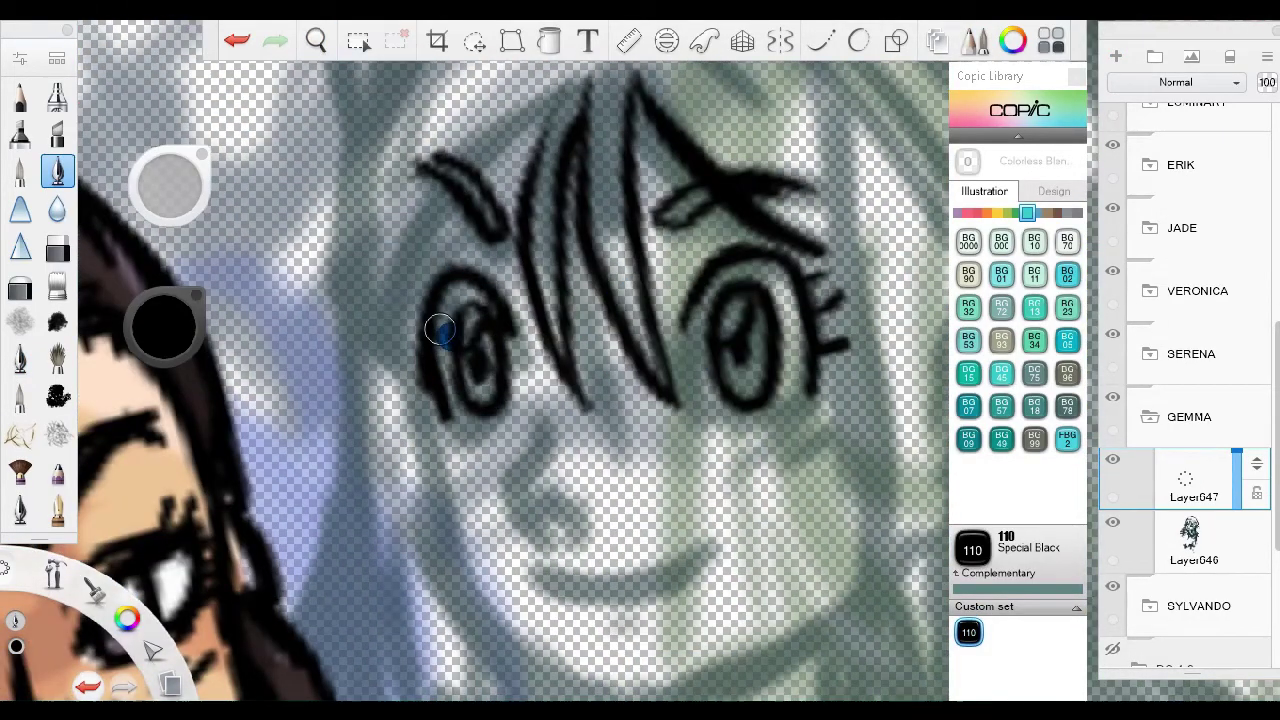
scroll(455, 345, "down", 1)
left_click_drag(510, 400, 537, 366)
left_click_drag(495, 530, 609, 514)
left_click_drag(690, 330, 712, 395)
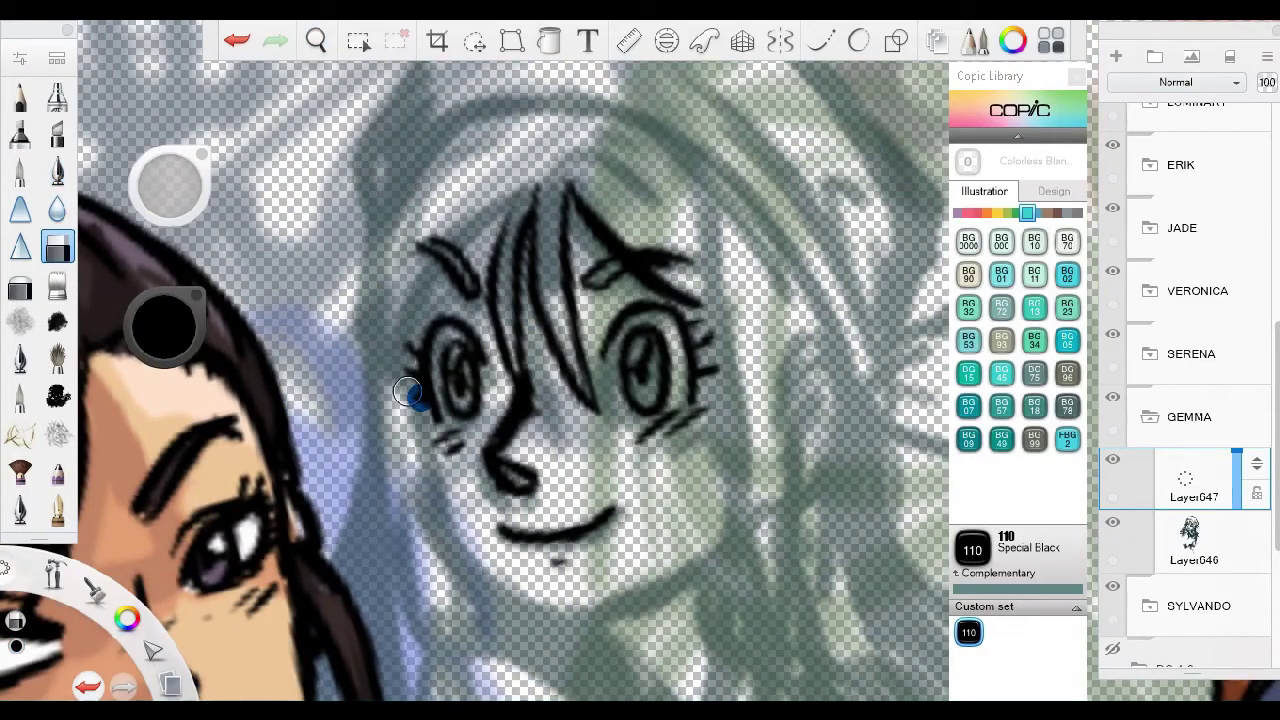
Erase Gemma's eye and eyebrow nearest the ponytailed character and re-ink them with a darker, narrower eye.
mouse_move(485, 450)
left_mouse_down()
mouse_move(553, 389)
mouse_move(443, 280)
left_mouse_up()
key("e")
scroll(456, 284, "up", 2)
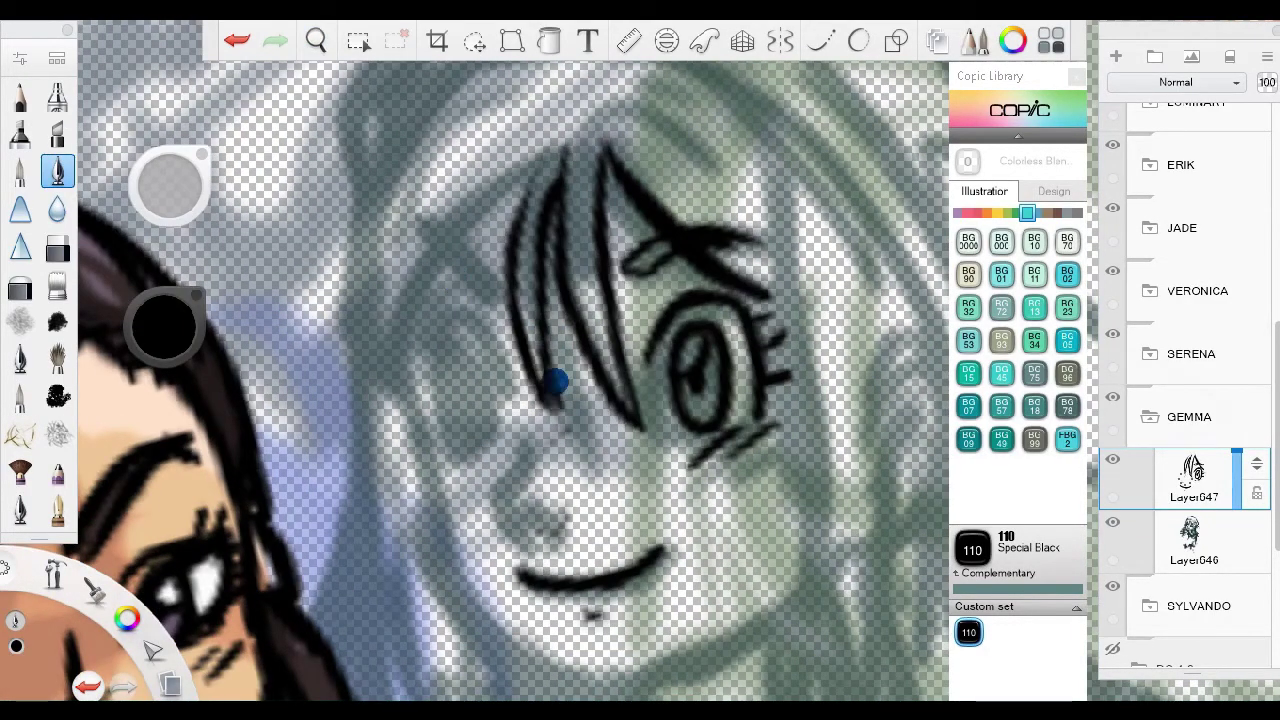
left_click_drag(484, 371, 435, 348)
left_click_drag(440, 414, 390, 314)
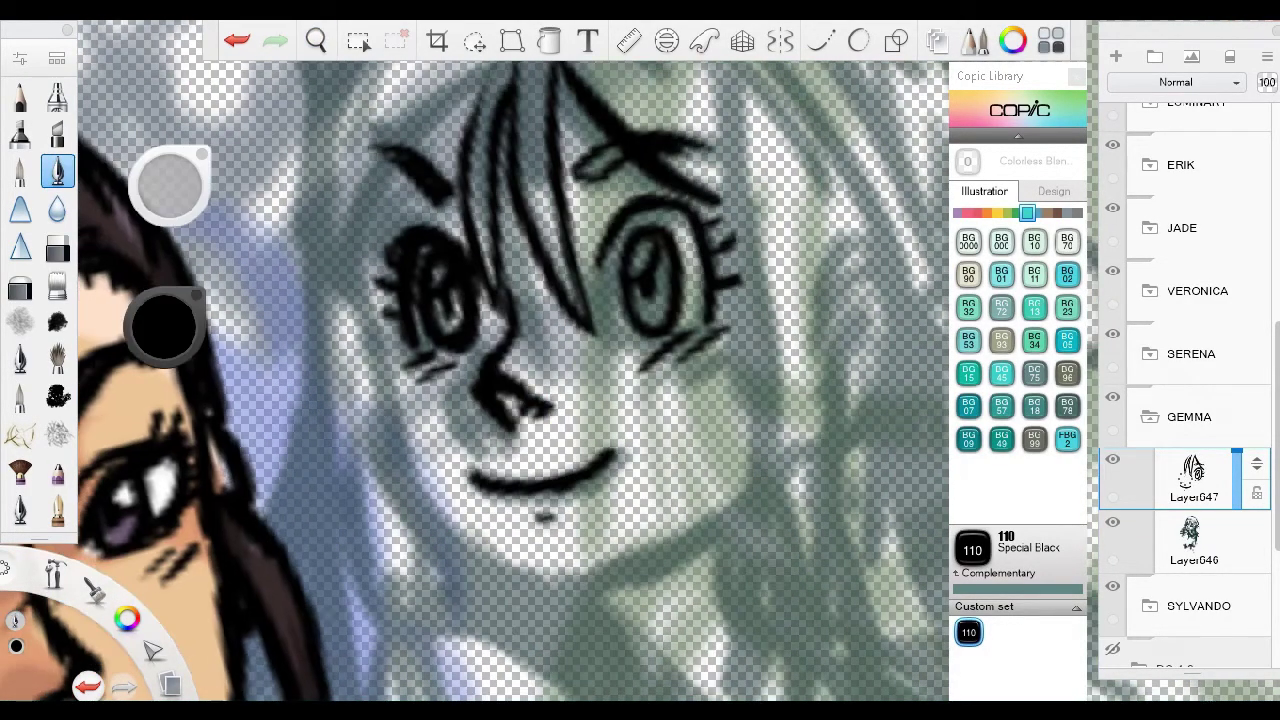
Redraw Gemma's nose with a small triangular underside and ink her smile again.
mouse_move(600, 465)
left_mouse_down()
mouse_move(509, 371)
mouse_move(489, 401)
left_mouse_up()
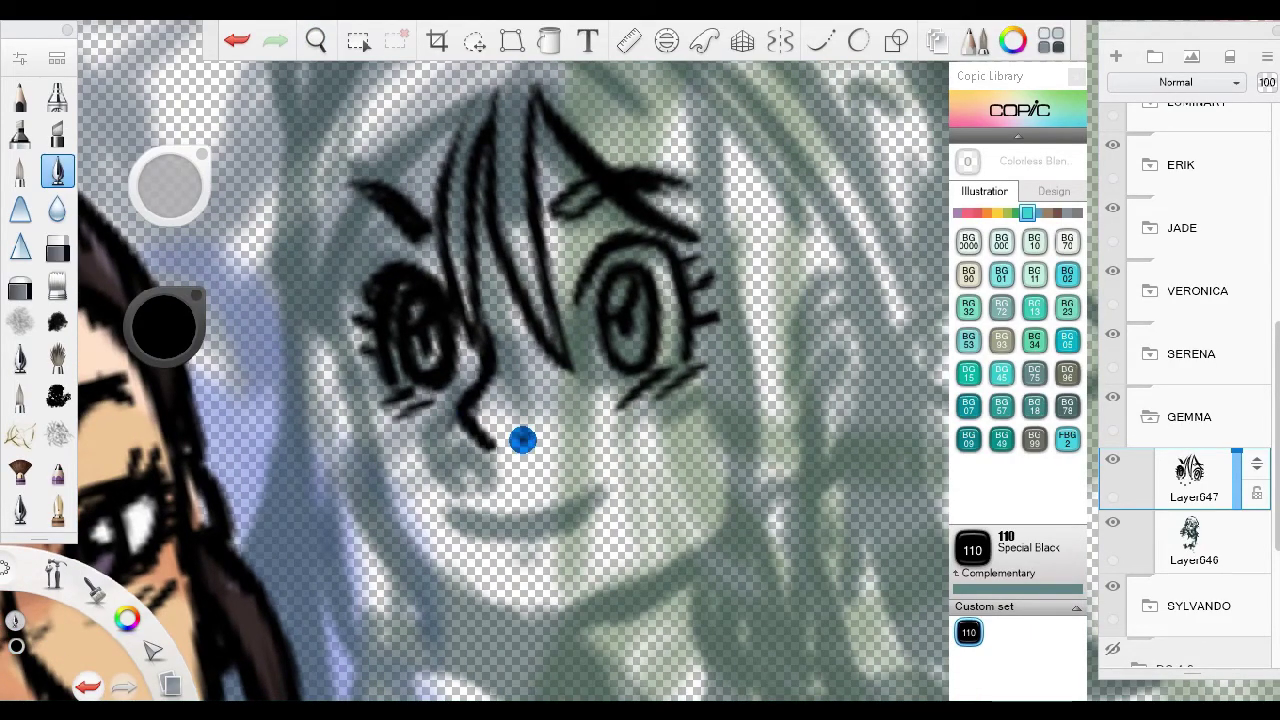
left_click_drag(523, 440, 571, 514)
left_click_drag(455, 525, 600, 520)
Ink the outline of Gemma's face and chin, her side hair strands and the hairline around her forehead.
left_click_drag(350, 320, 300, 480)
left_click_drag(300, 410, 340, 235)
mouse_move(495, 315)
left_mouse_down()
mouse_move(477, 260)
mouse_move(586, 223)
mouse_move(660, 383)
left_mouse_up()
mouse_move(600, 560)
left_mouse_down()
mouse_move(591, 248)
mouse_move(700, 540)
left_mouse_up()
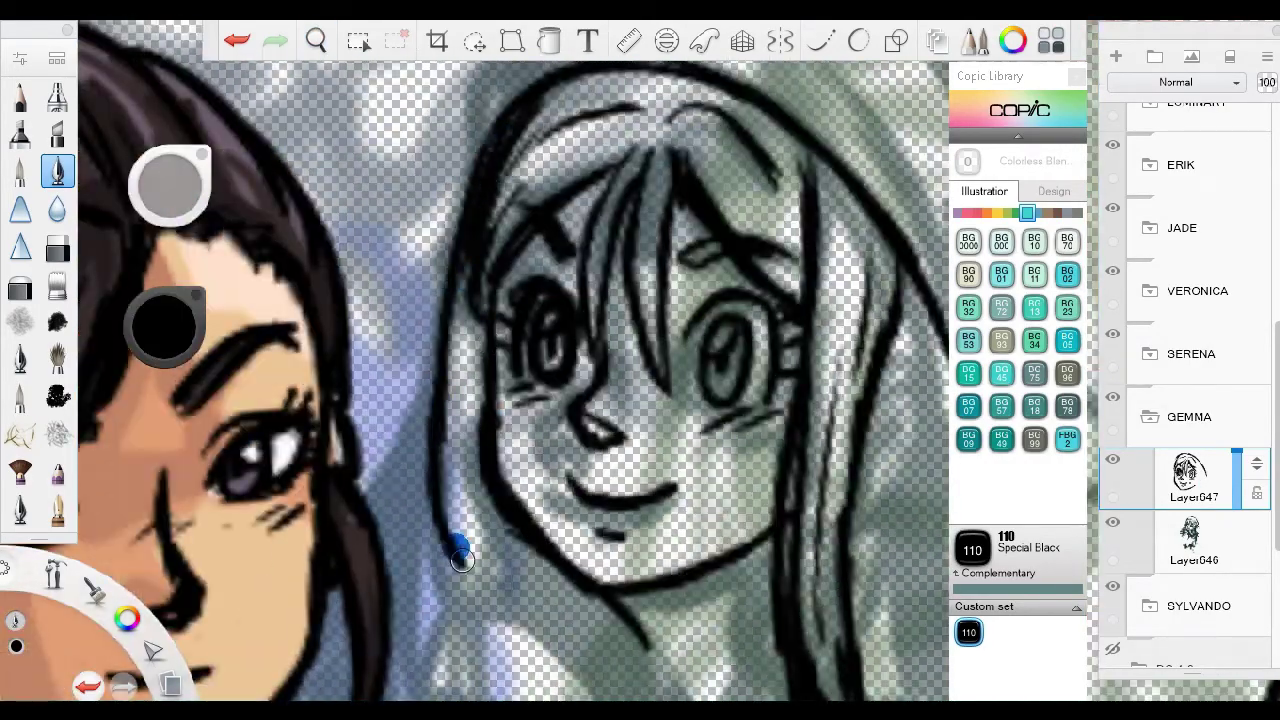
mouse_move(590, 530)
left_mouse_down()
mouse_move(553, 360)
mouse_move(354, 443)
mouse_move(314, 423)
mouse_move(660, 588)
left_mouse_up()
Ink Gemma's headscarf with its outer contour, folds and pointed knot tail behind the ear.
mouse_move(597, 421)
left_mouse_down()
mouse_move(693, 296)
mouse_move(647, 343)
mouse_move(727, 382)
mouse_move(457, 286)
mouse_move(808, 453)
left_mouse_up()
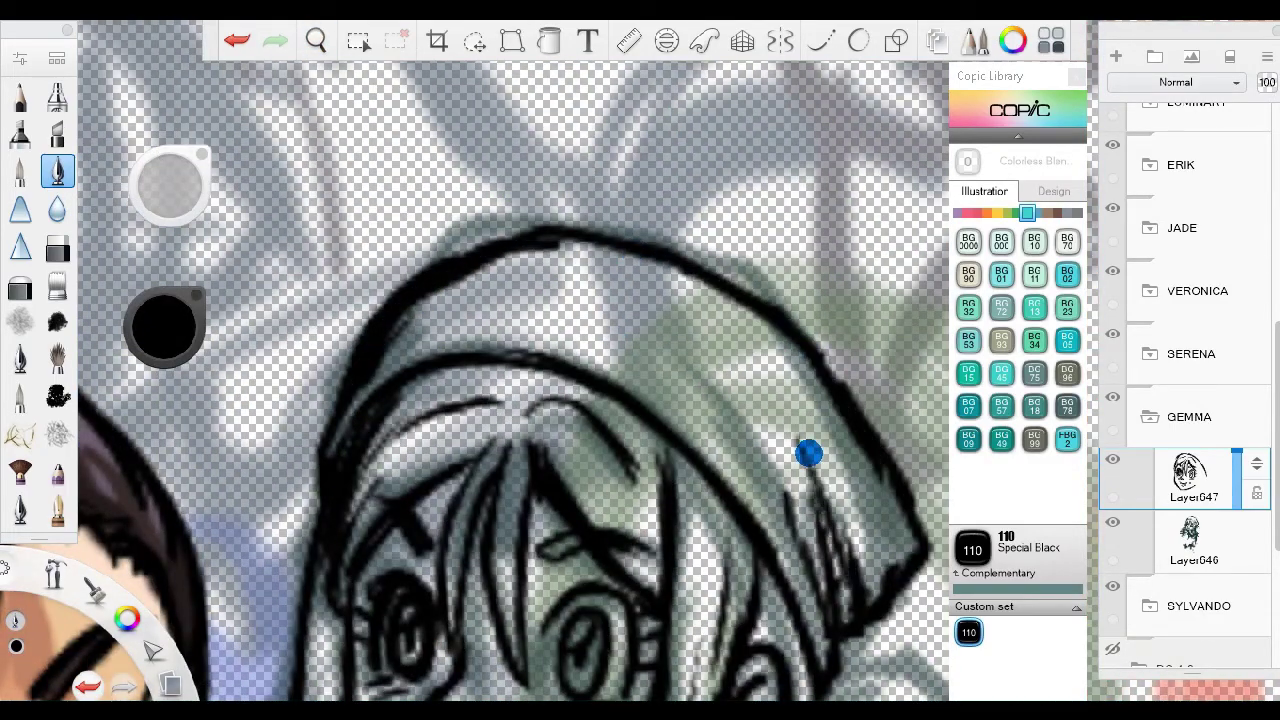
left_click_drag(595, 255, 655, 520)
left_click_drag(530, 410, 550, 525)
Ink Gemma's neck, ruffled sleeve, bodice and hair ends behind the sword, and darken her pupils.
left_click_drag(235, 350, 286, 377)
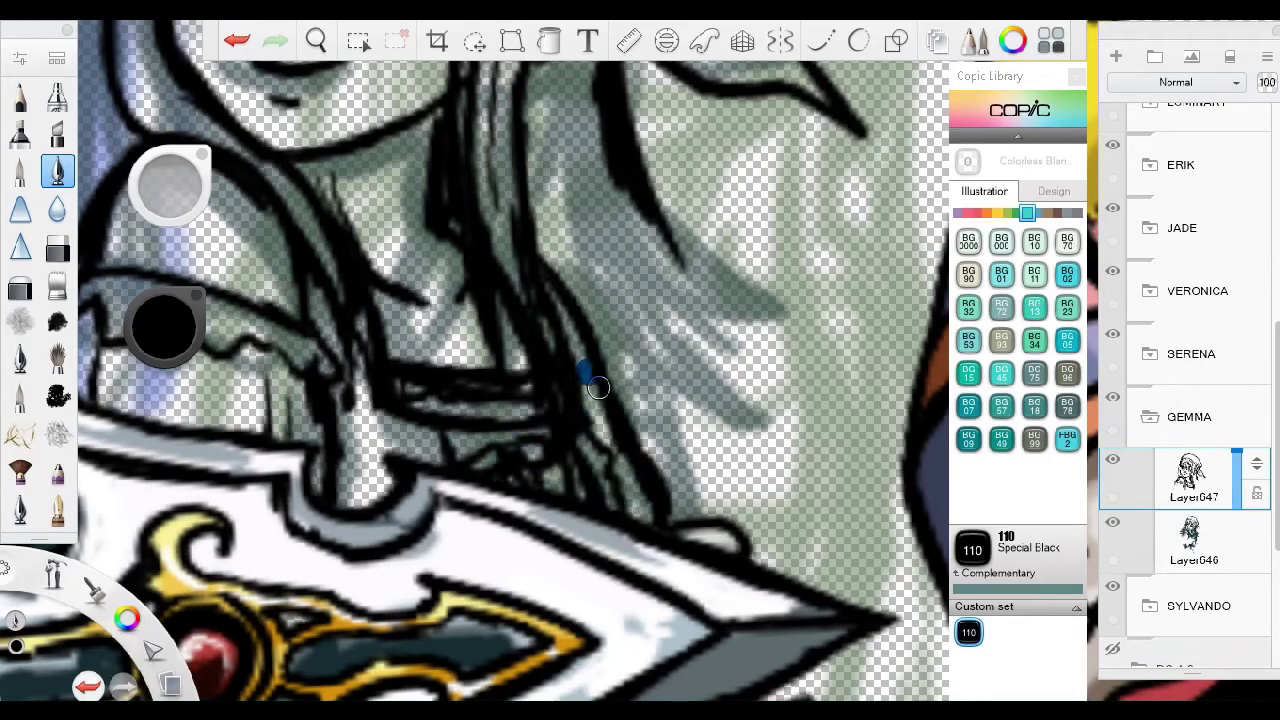
key("space")
mouse_move(656, 418)
left_mouse_down()
mouse_move(590, 350)
mouse_move(666, 466)
mouse_move(586, 423)
mouse_move(560, 380)
left_mouse_up()
key("a")
left_click_drag(655, 300, 580, 333)
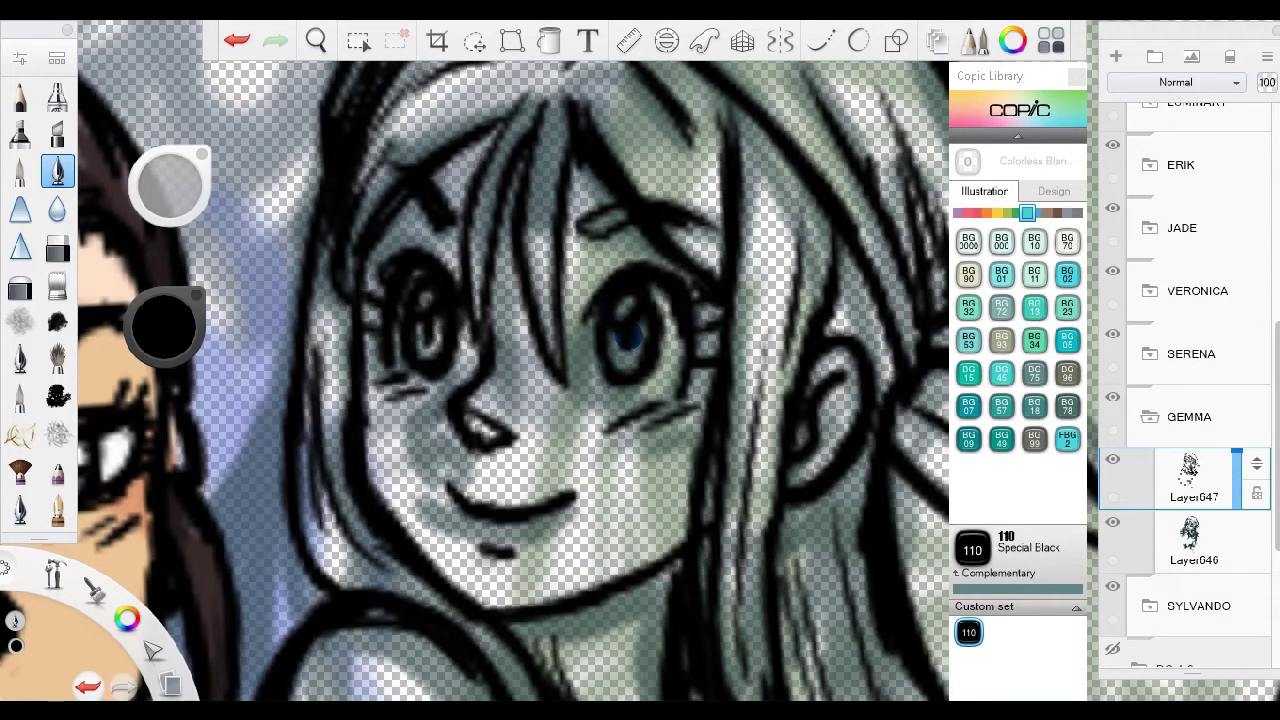
Show the DQ 4-6 group briefly to check Gemma's line art against the whole illustration, and hide it again.
scroll(625, 338, "down", 5)
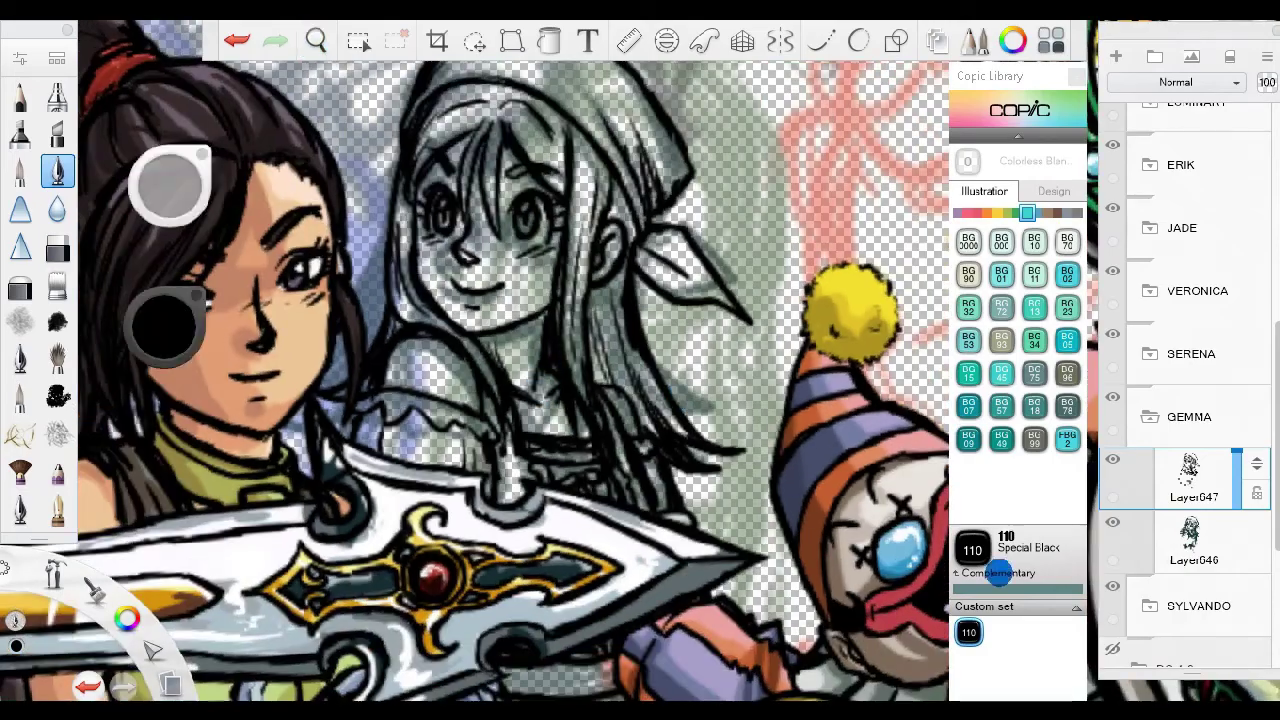
scroll(775, 498, "down", 5)
scroll(1166, 506, "down", 1)
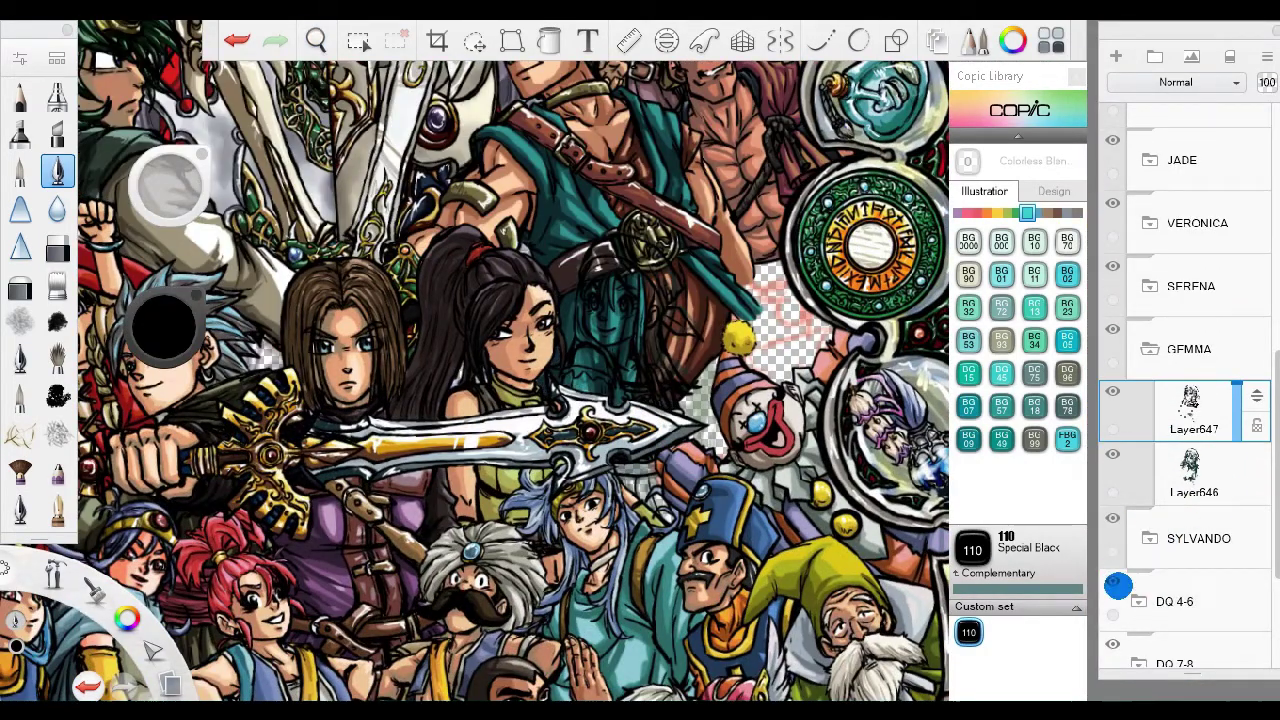
left_click(1113, 583)
scroll(610, 300, "up", 5)
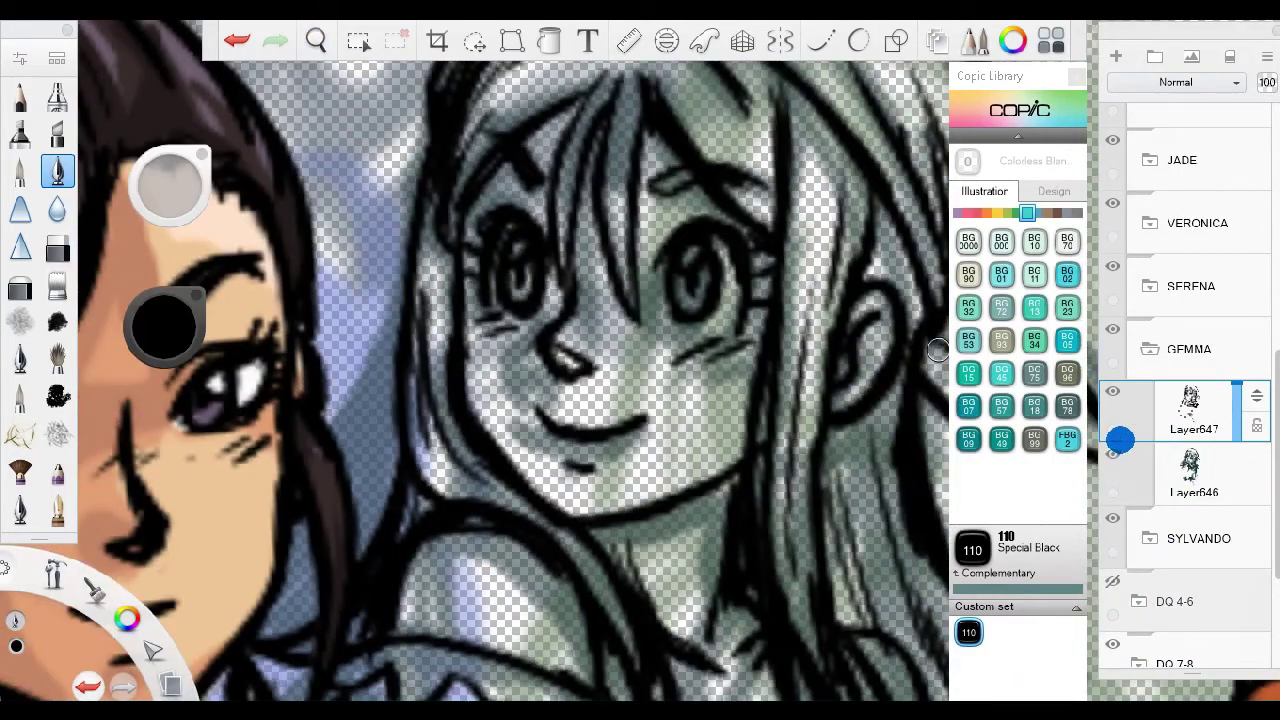
Hide the Layer646 sketch and add Layer648 beneath the Layer647 line art.
left_click(1113, 452)
left_click(1174, 466)
left_click(1117, 47)
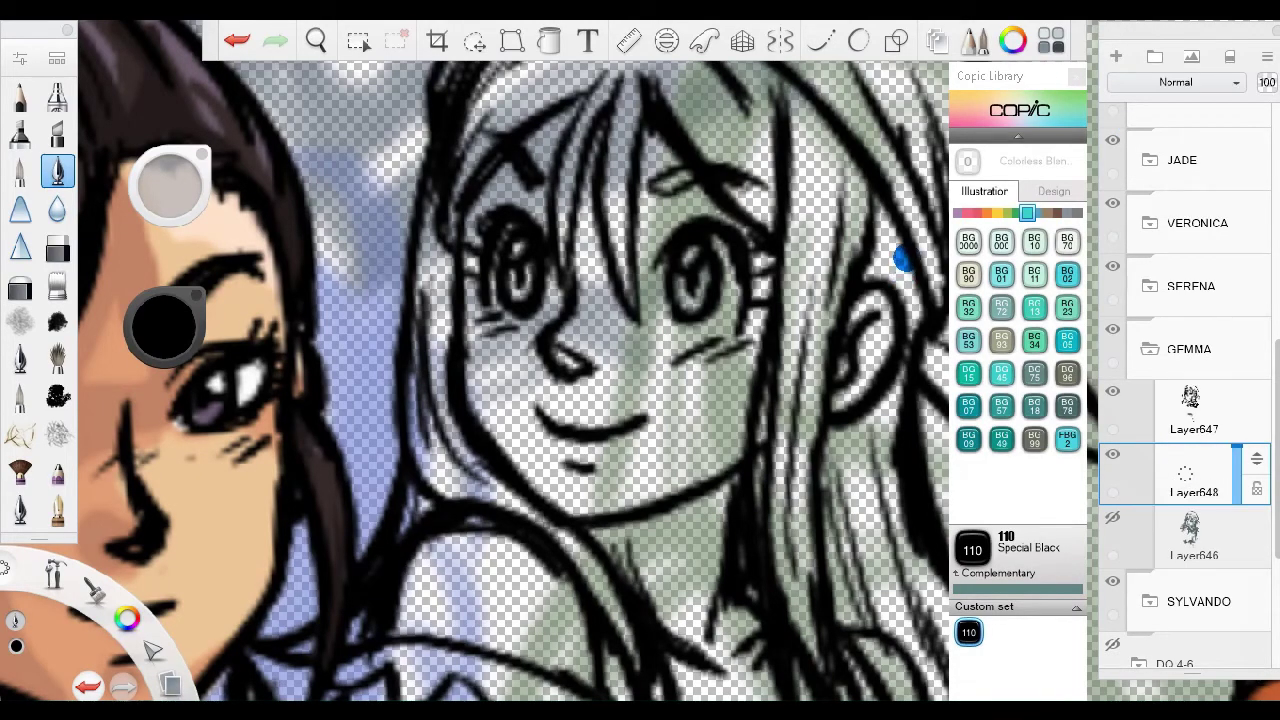
Paint the dress strap above the sword's curved notch with flat teal on Layer648.
scroll(480, 443, "down", 5)
scroll(480, 443, "up", 3)
left_click_drag(468, 480, 460, 356)
left_click_drag(468, 400, 495, 515)
scroll(528, 449, "up", 2)
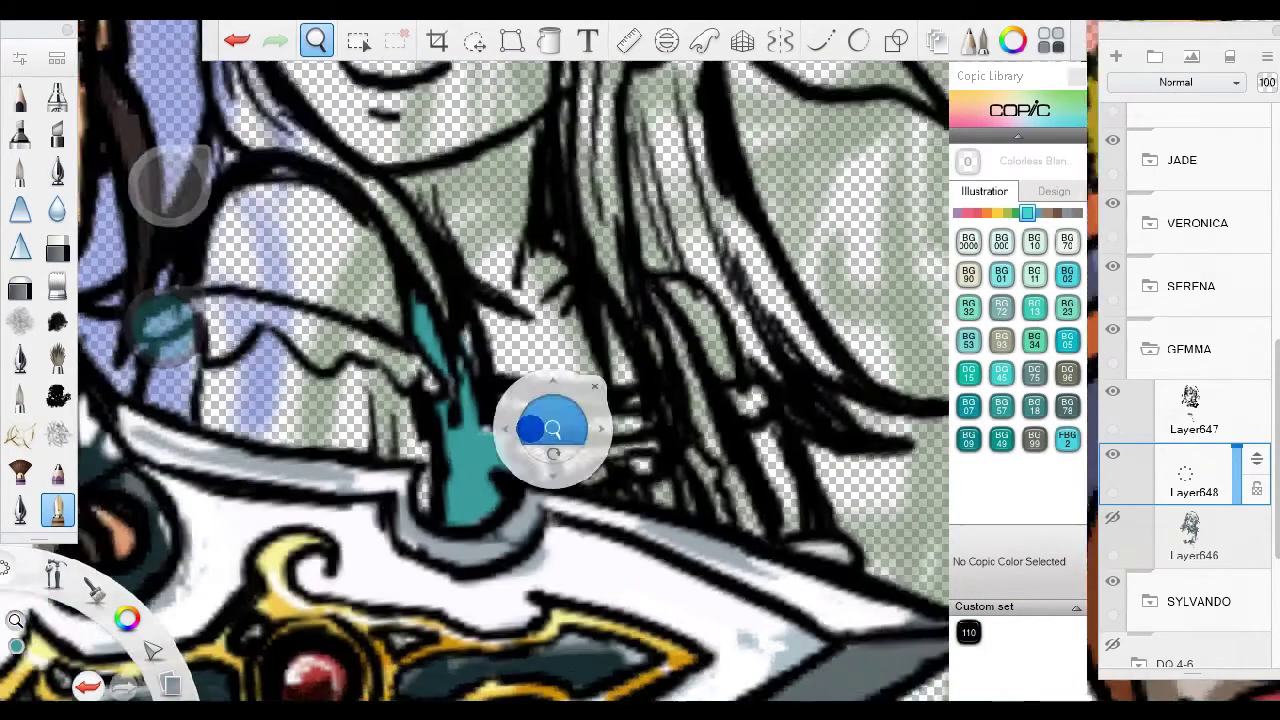
Fill Gemma's bodice, other strap and the small gap below the sword with teal, erasing any spill.
scroll(580, 459, "down", 3)
scroll(500, 400, "up", 3)
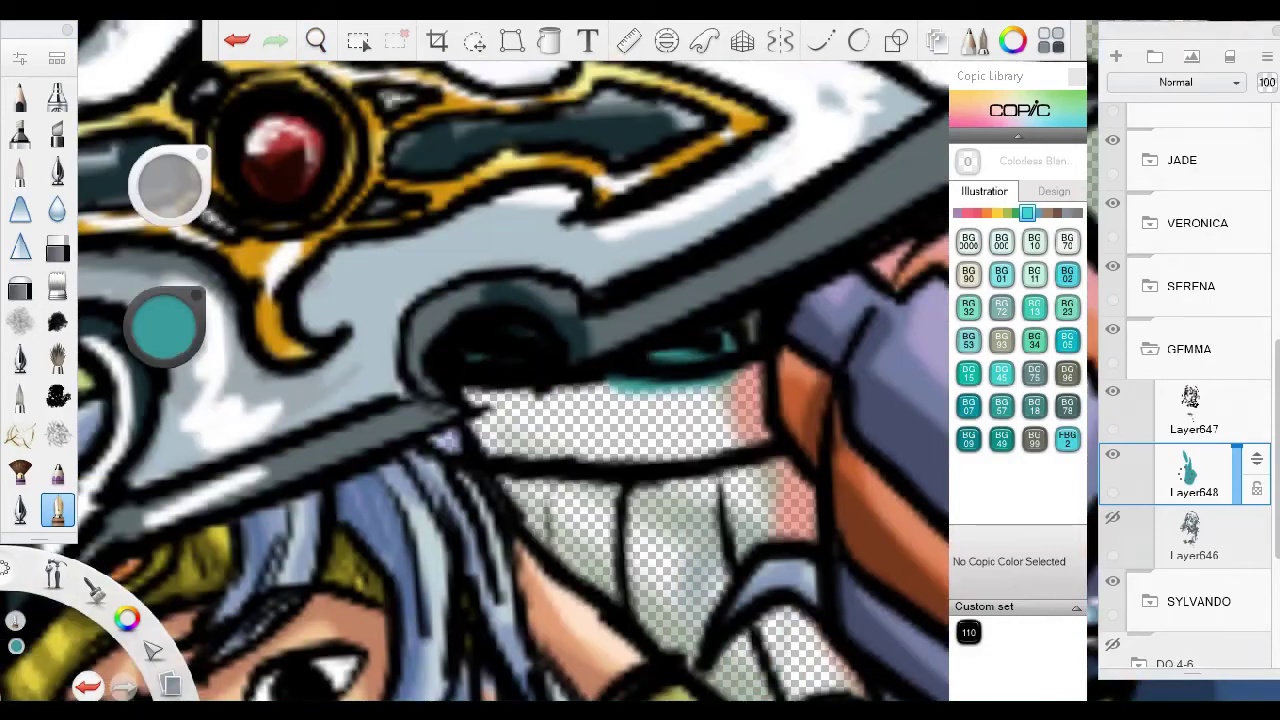
scroll(546, 402, "down", 3)
scroll(480, 400, "up", 2)
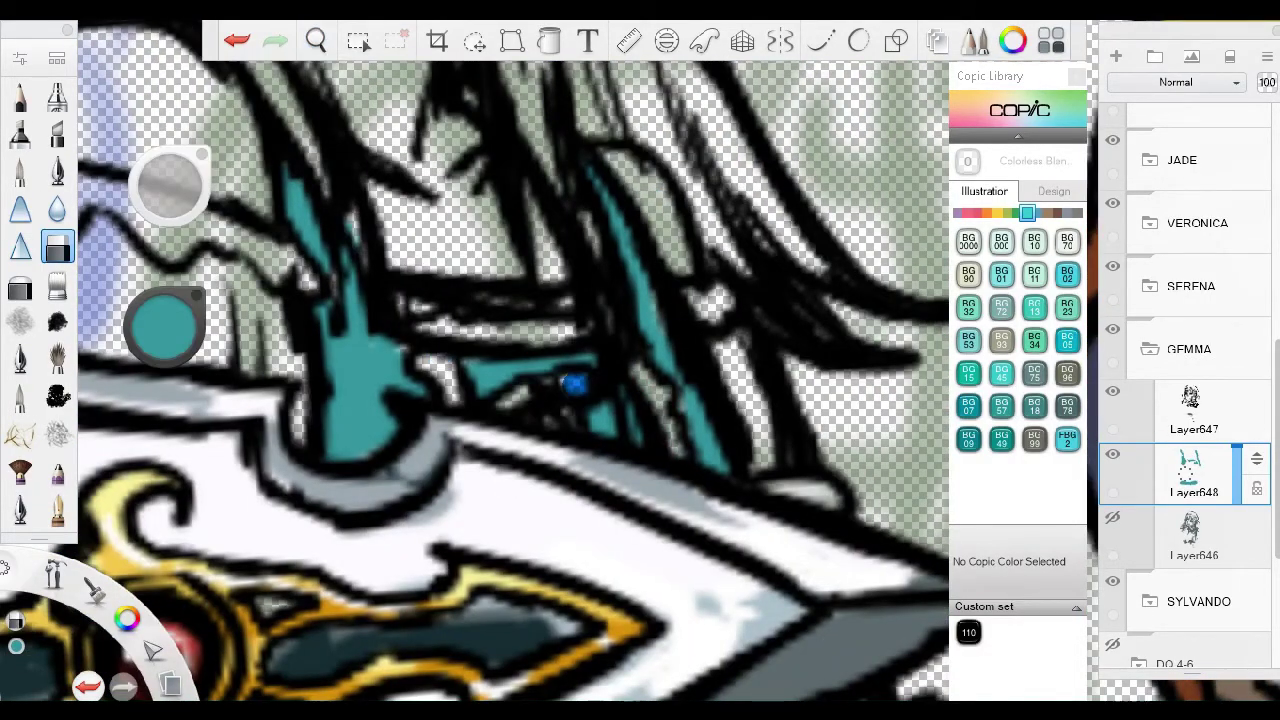
scroll(413, 258, "up", 2)
scroll(413, 258, "up", 2)
scroll(486, 337, "down", 3)
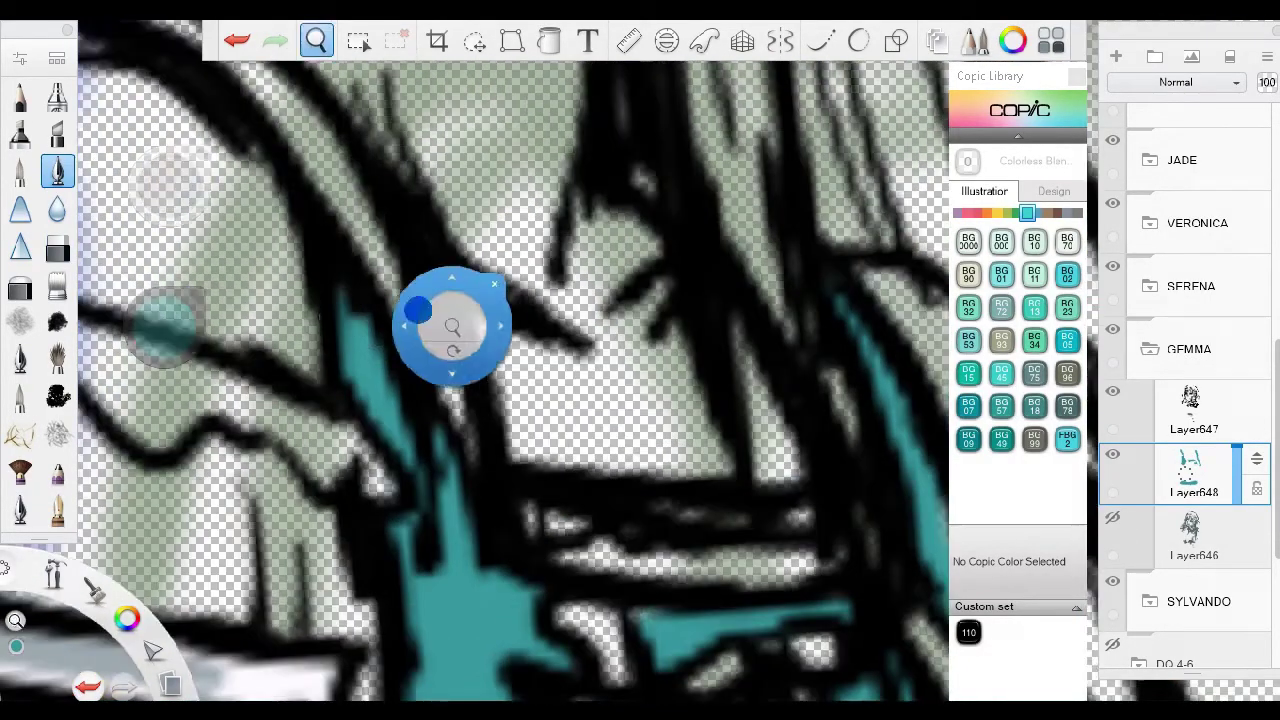
Colour Gemma's irises grey-blue, paint the eye whites and highlights white, and erase the excess.
scroll(486, 420, "up", 3)
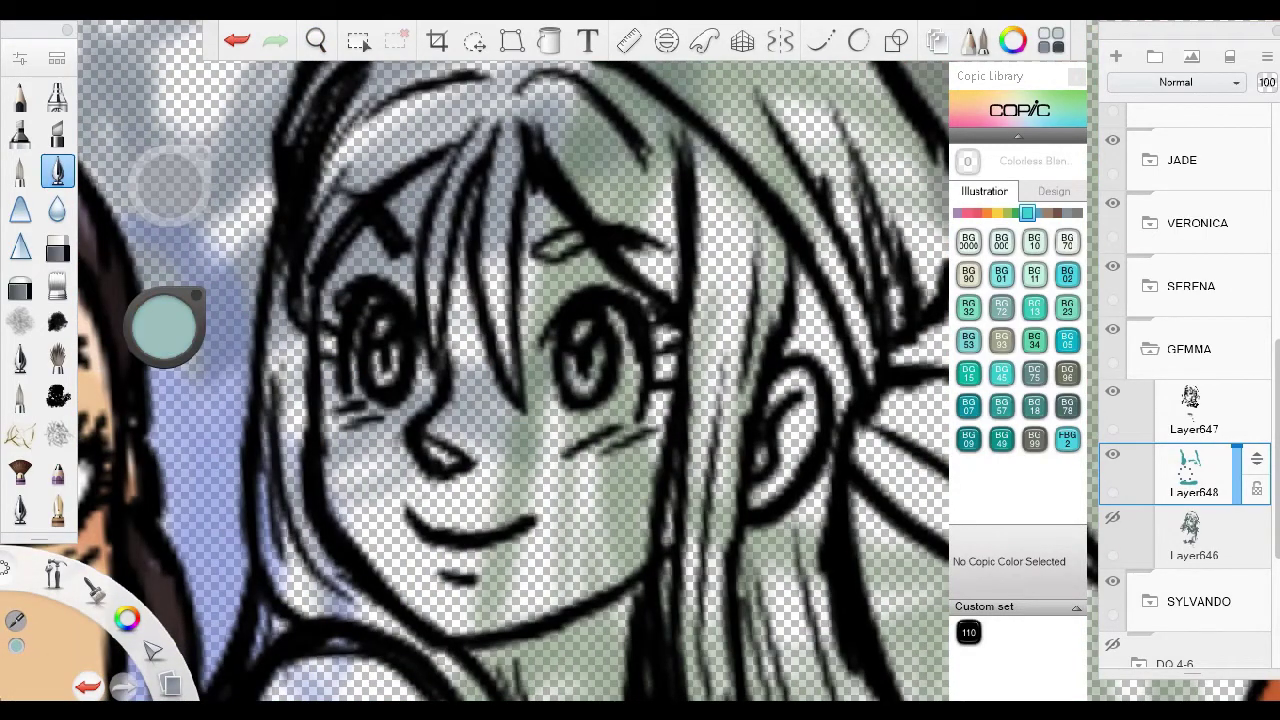
scroll(342, 327, "up", 4)
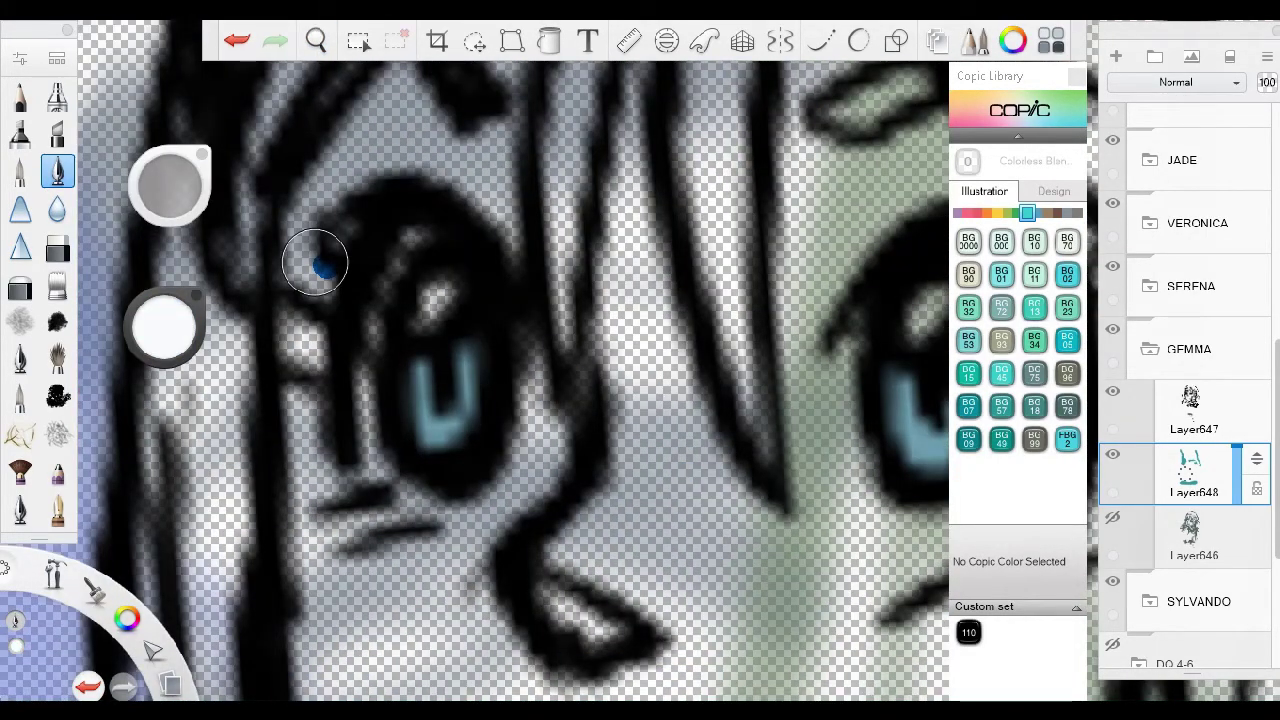
scroll(514, 271, "down", 2)
scroll(374, 391, "up", 2)
key("e")
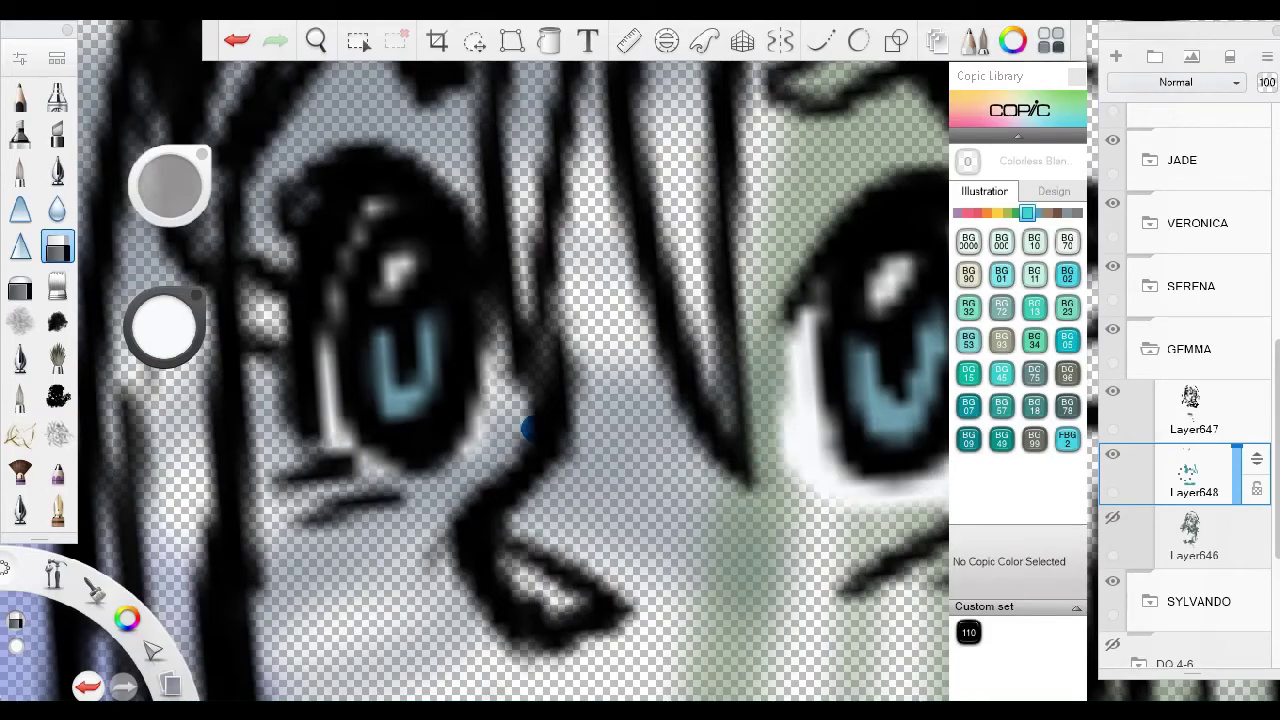
scroll(527, 428, "down", 3)
left_click_drag(480, 426, 415, 405)
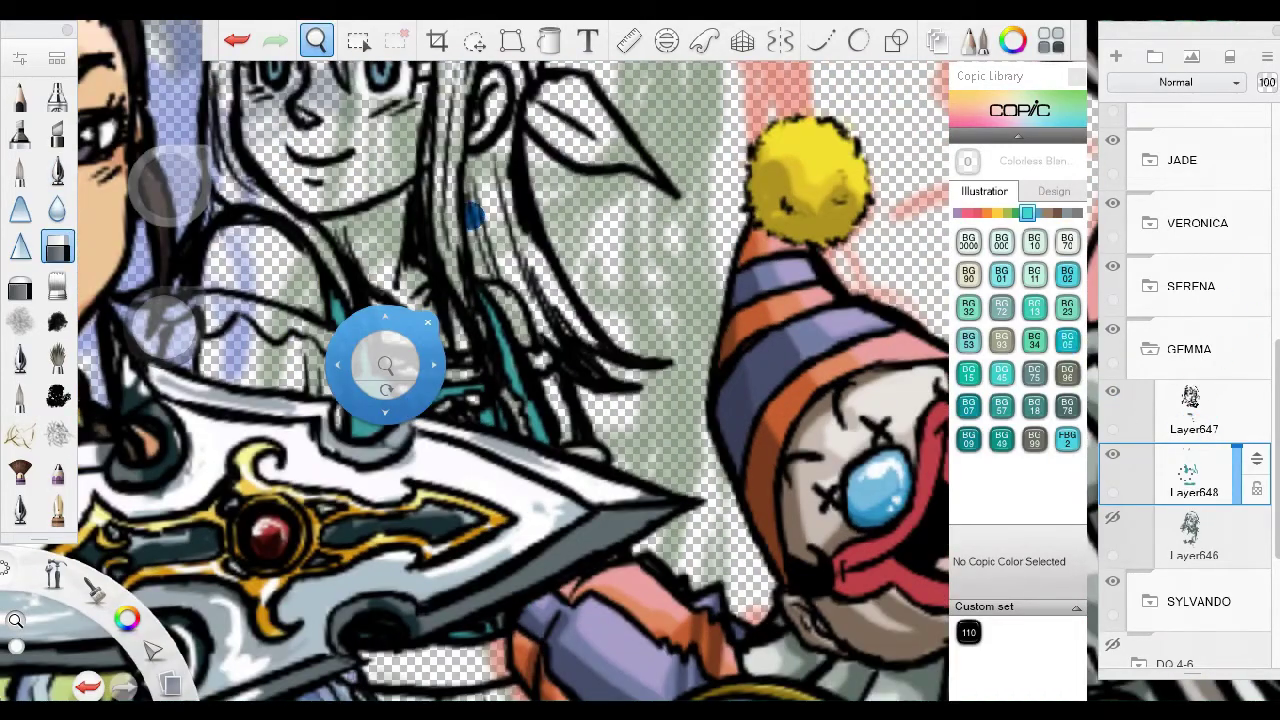
Lock Layer648's transparency and shade Gemma's teal dress with green and dark green tones.
left_click_drag(503, 240, 271, 323)
scroll(437, 417, "up", 1)
left_click_drag(437, 417, 437, 170)
left_click(1257, 489)
scroll(562, 420, "up", 2)
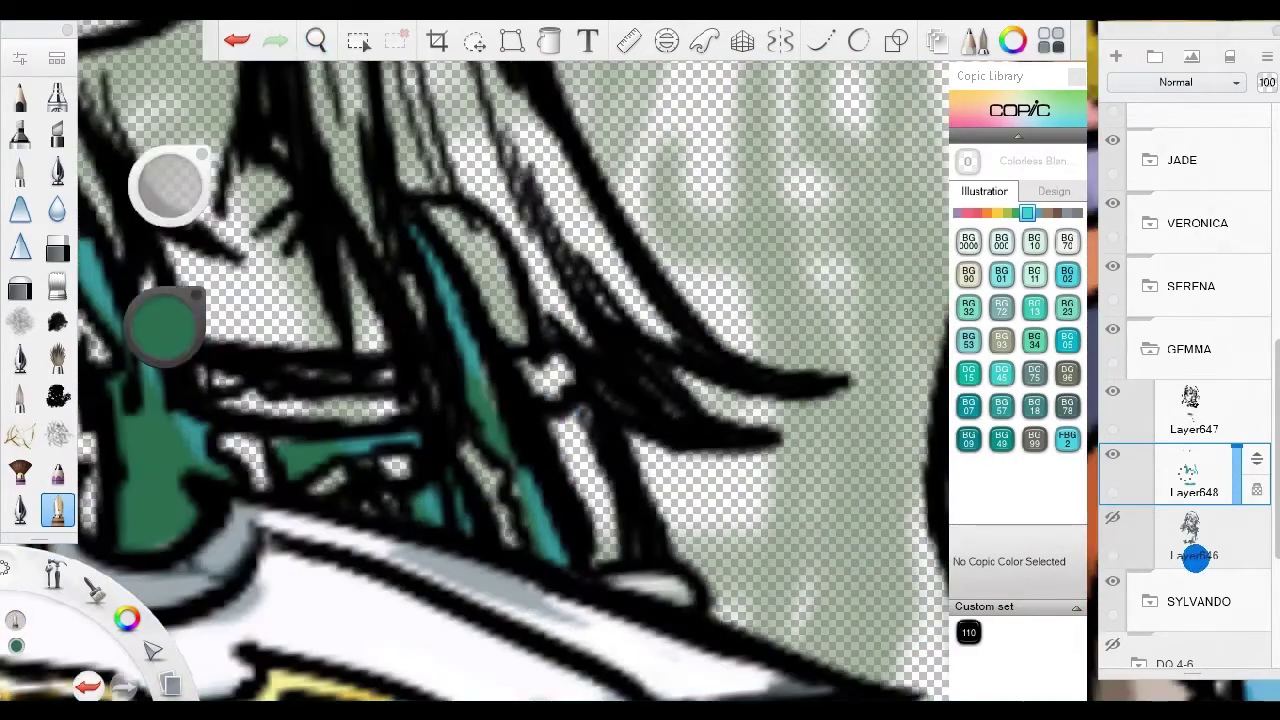
scroll(696, 450, "down", 3)
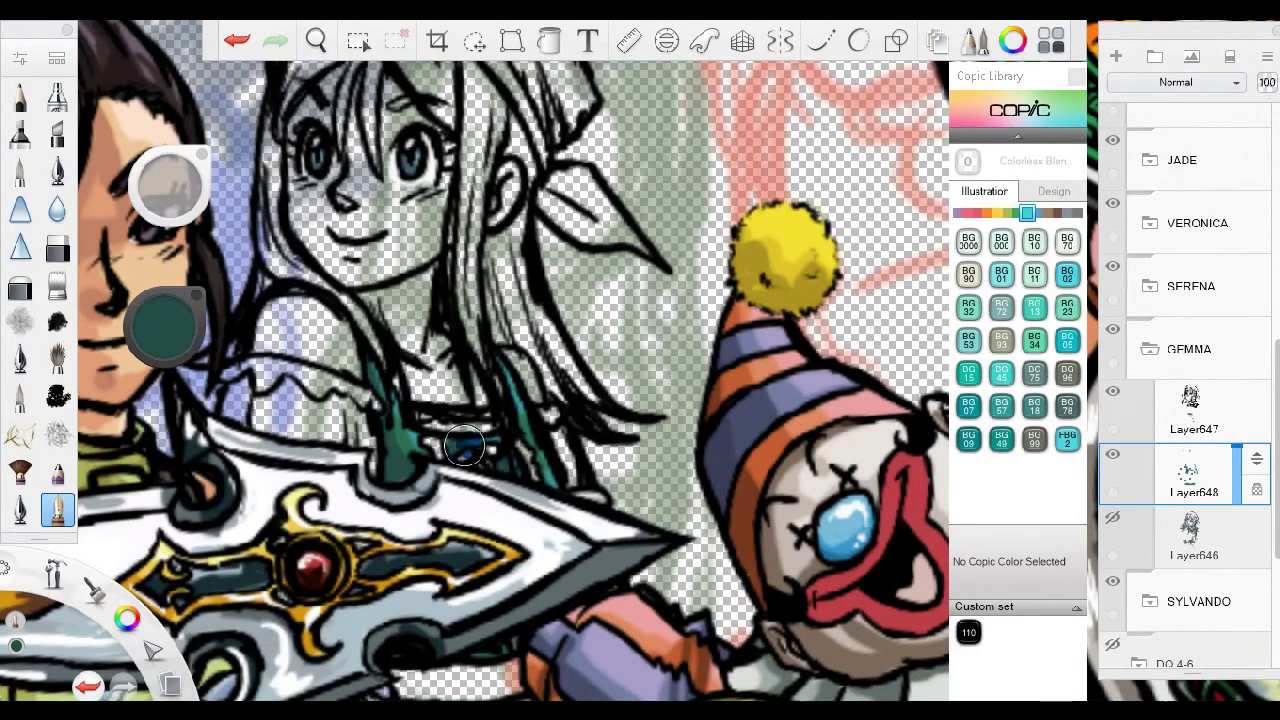
scroll(475, 380, "up", 1)
scroll(475, 380, "down", 3)
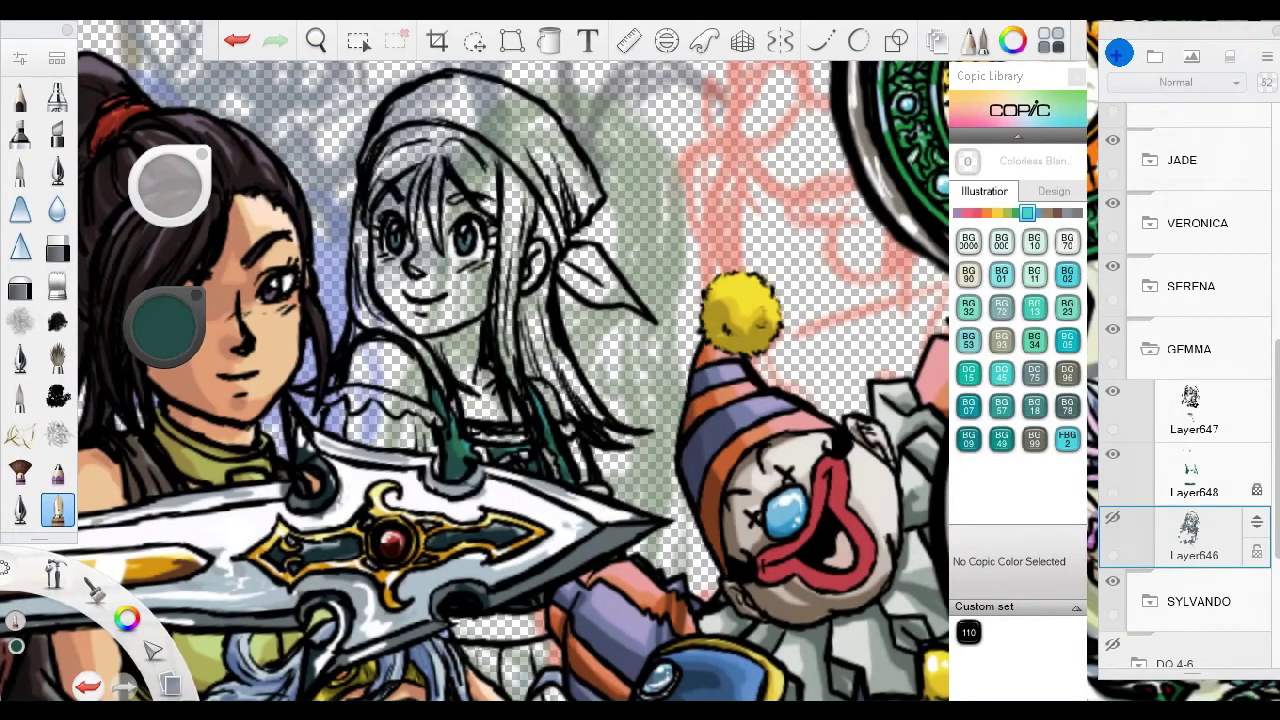
Add Layer649 above the sketch layer and fill Gemma's headscarf and its knot tail with flat orange-red.
left_click(1118, 54)
scroll(470, 250, "up", 3)
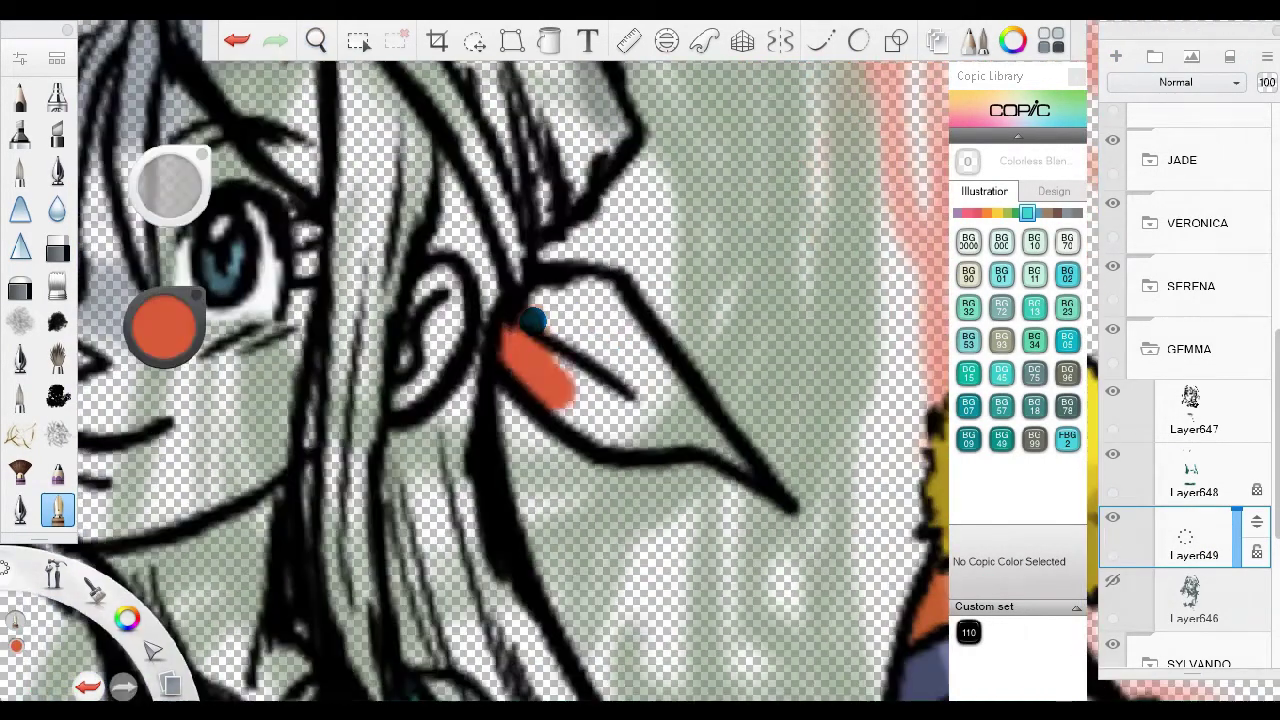
left_click_drag(560, 340, 640, 395)
left_click_drag(560, 200, 620, 420)
mouse_move(480, 230)
left_mouse_down()
mouse_move(352, 366)
mouse_move(423, 357)
mouse_move(674, 414)
mouse_move(443, 623)
mouse_move(510, 318)
mouse_move(443, 343)
mouse_move(423, 443)
mouse_move(337, 323)
mouse_move(428, 372)
mouse_move(446, 249)
mouse_move(527, 203)
mouse_move(680, 490)
left_mouse_up()
key("e")
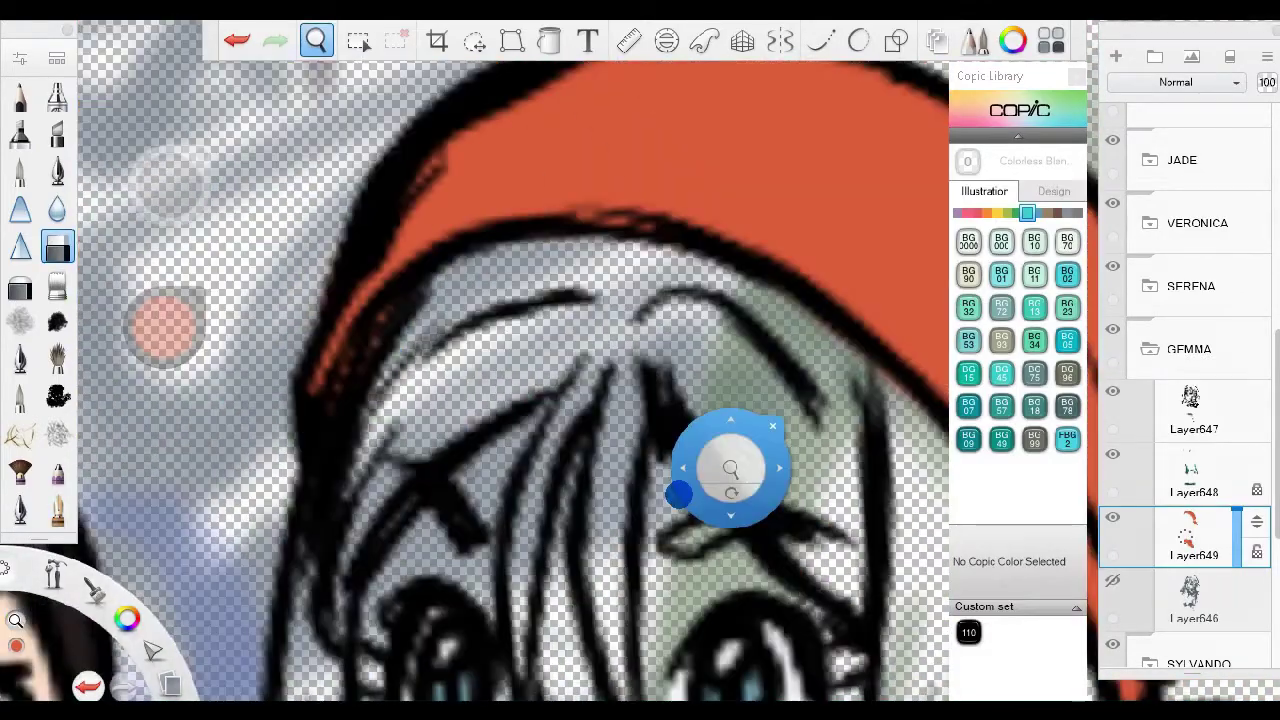
Shade Gemma's headscarf and knot tail on Layer649 with deeper red and dark brownish-red tones.
left_click_drag(323, 263, 628, 543)
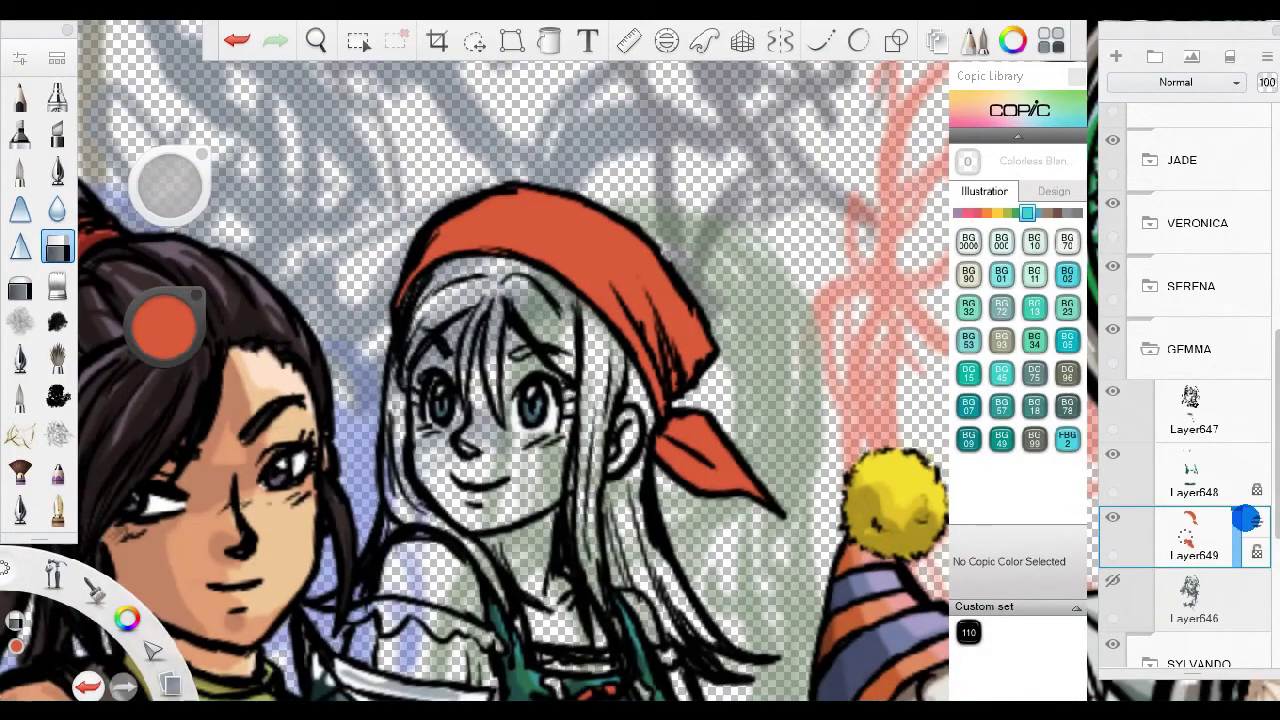
left_click(57, 510)
mouse_move(486, 443)
left_mouse_down()
mouse_move(536, 330)
mouse_move(403, 471)
mouse_move(571, 403)
left_mouse_up()
left_click_drag(511, 373, 685, 502)
left_click_drag(362, 300, 400, 417)
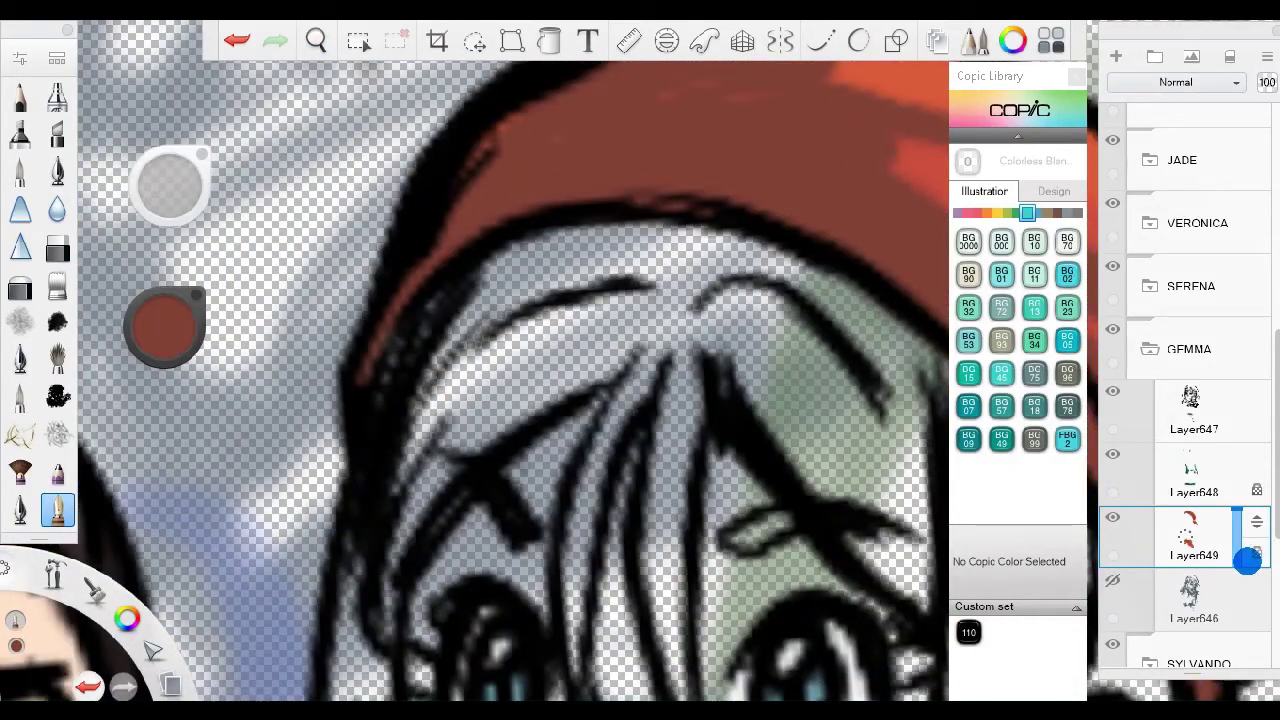
mouse_move(480, 400)
left_mouse_down()
mouse_move(629, 349)
mouse_move(594, 366)
mouse_move(653, 373)
mouse_move(643, 343)
mouse_move(700, 286)
mouse_move(585, 330)
mouse_move(689, 477)
mouse_move(680, 425)
left_mouse_up()
left_click_drag(476, 372, 586, 500)
Shade Gemma's off-white blouse sleeve with grey-green tones on Layer649.
left_click_drag(320, 410, 272, 380)
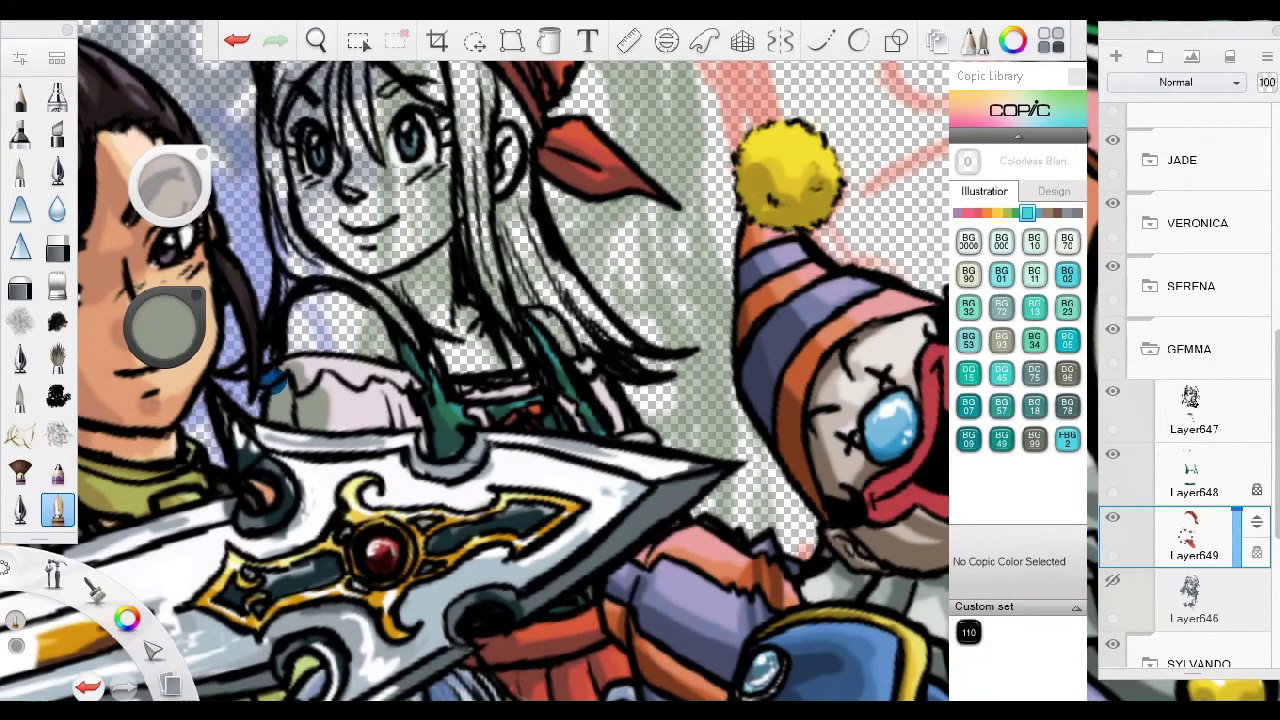
mouse_move(528, 390)
left_mouse_down()
mouse_move(571, 414)
mouse_move(534, 434)
left_mouse_up()
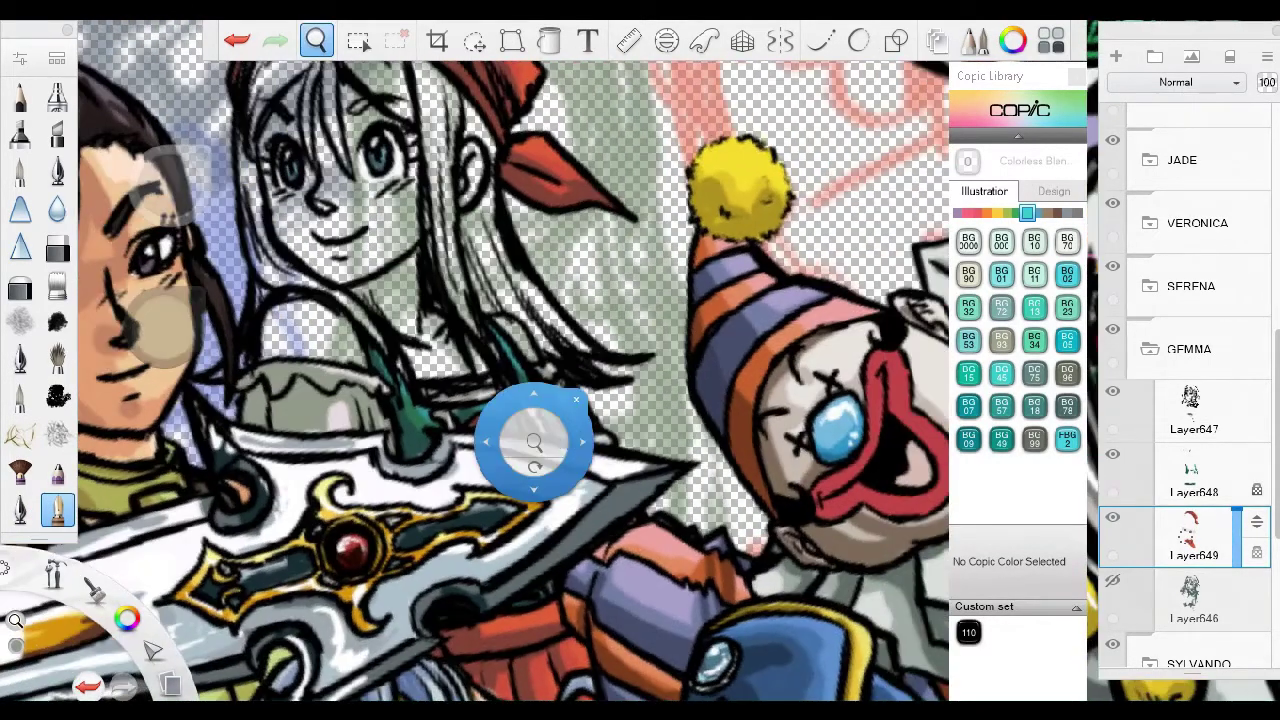
scroll(565, 470, "down", 3)
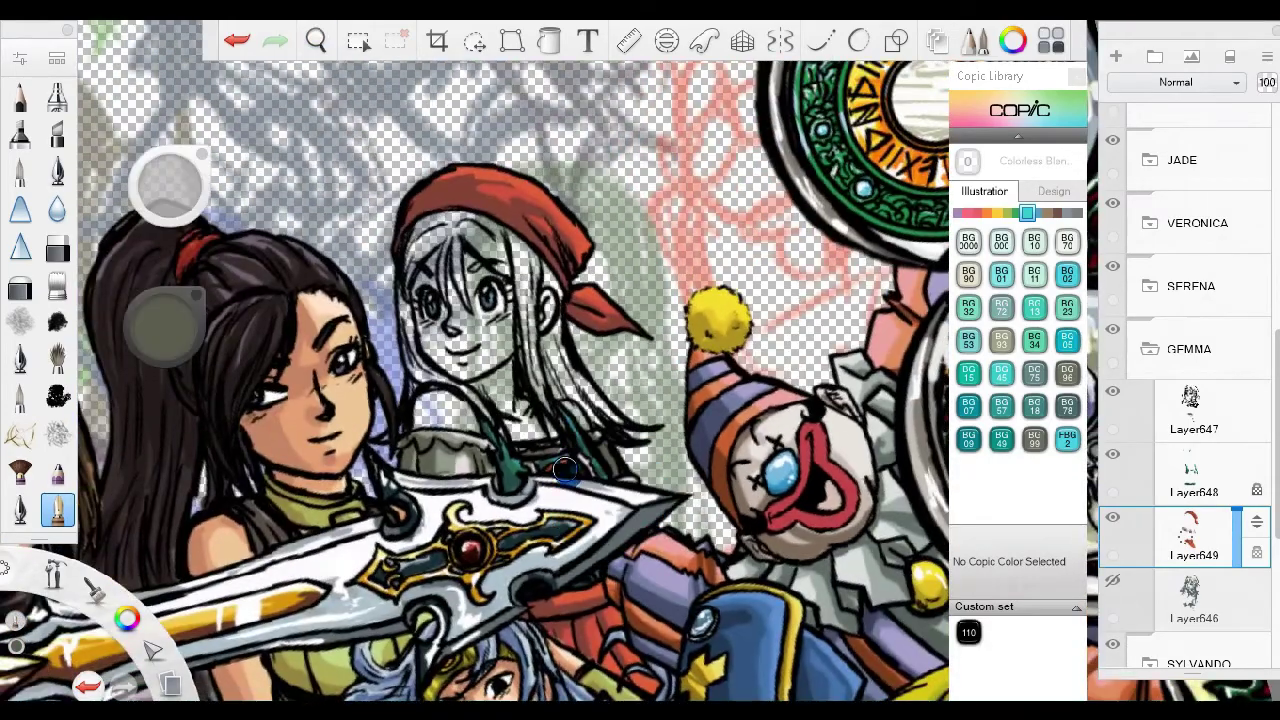
Open the JADE group and erase stray paint around the sword on Layer627 and Layer611.
left_click(1182, 160)
scroll(565, 470, "up", 3)
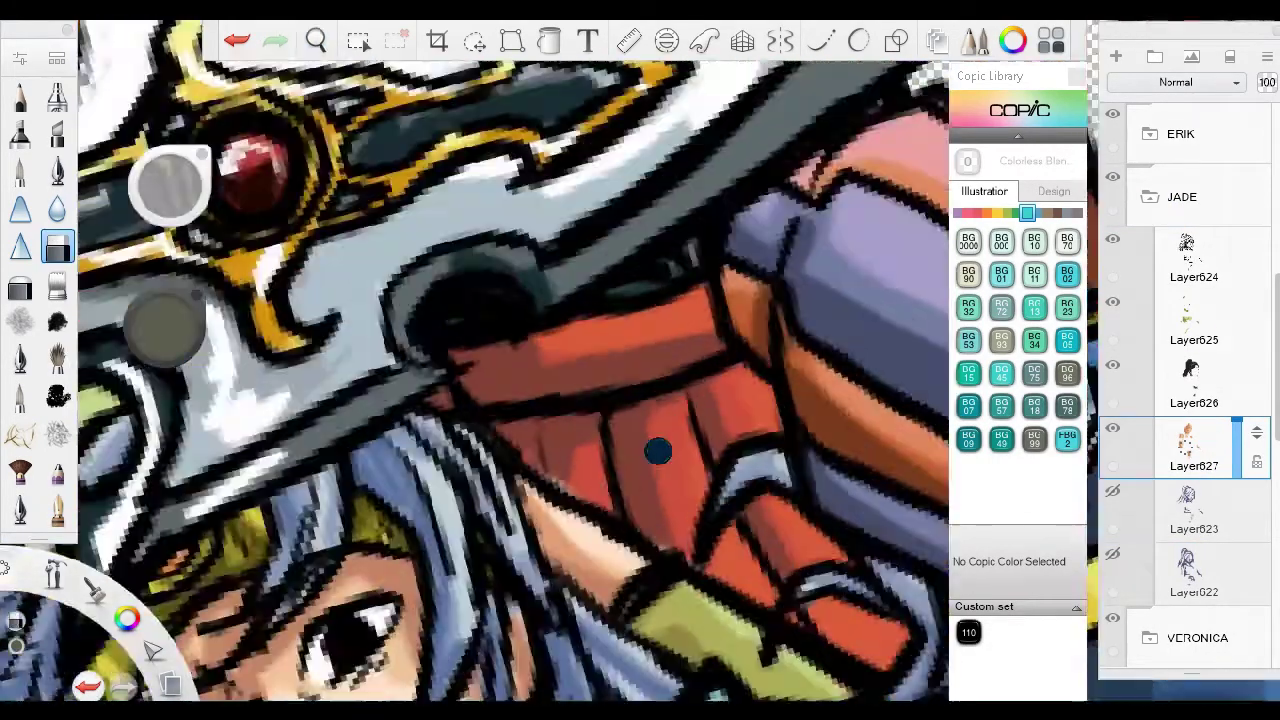
scroll(500, 571, "down", 3)
scroll(500, 400, "up", 3)
left_click(1240, 413)
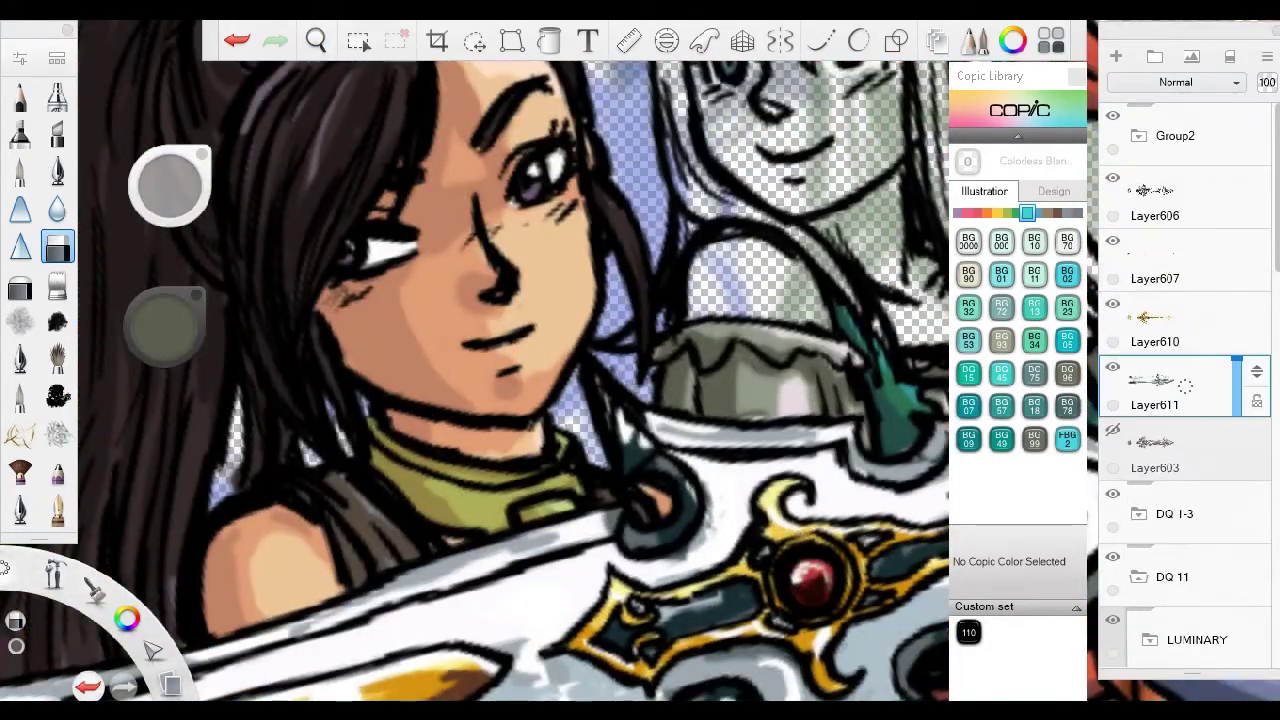
Repaint Jade's hair-side eye with a white fill and redraw its outline in 110 Special Black on Layer624.
key("space")
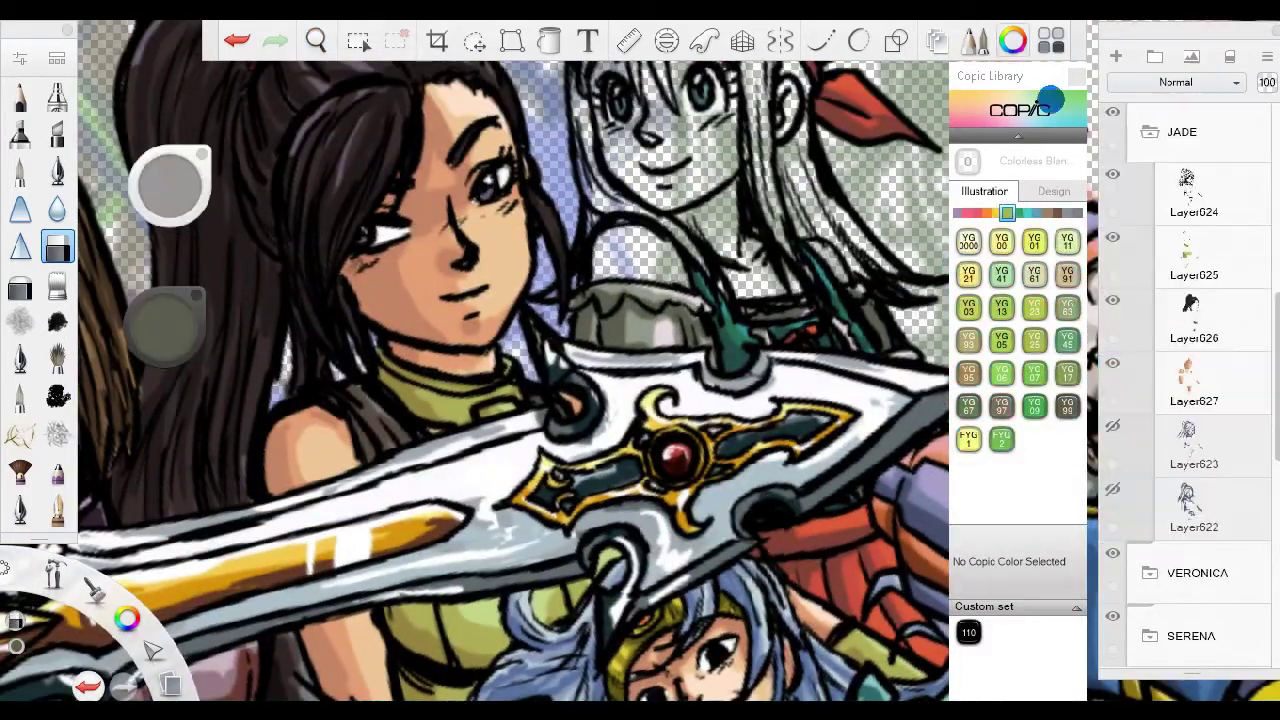
left_click(968, 632)
scroll(400, 250, "up", 5)
left_click_drag(415, 340, 330, 375)
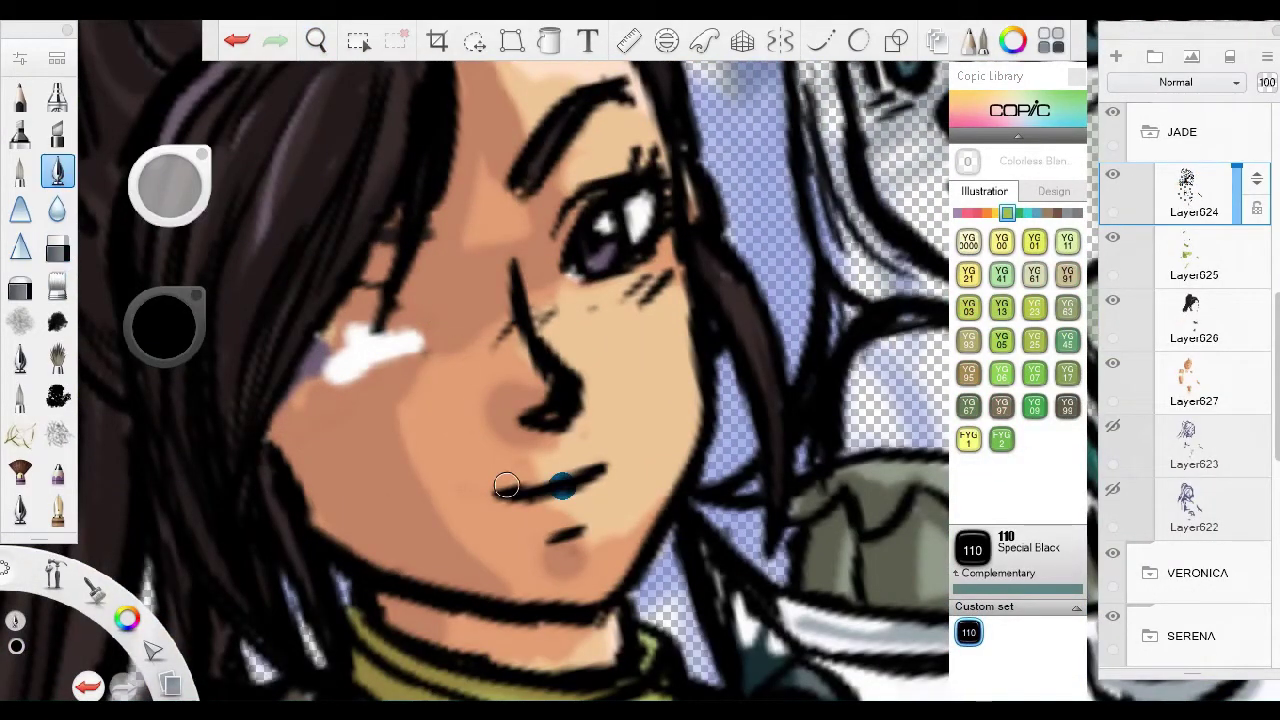
scroll(506, 485, "up", 1)
scroll(336, 380, "up", 2)
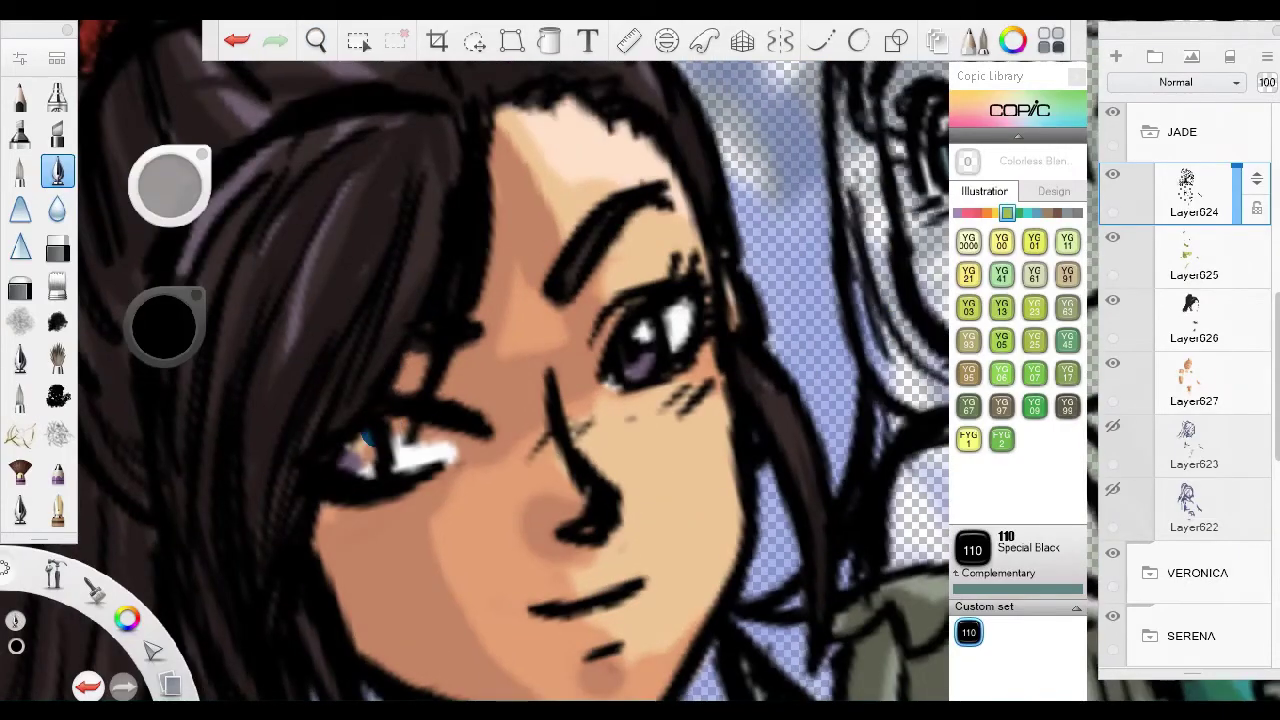
scroll(429, 461, "down", 2)
Replace Jade's smile with a short slanted mouth line and refill the white of her hair-side eye.
left_click(57, 247)
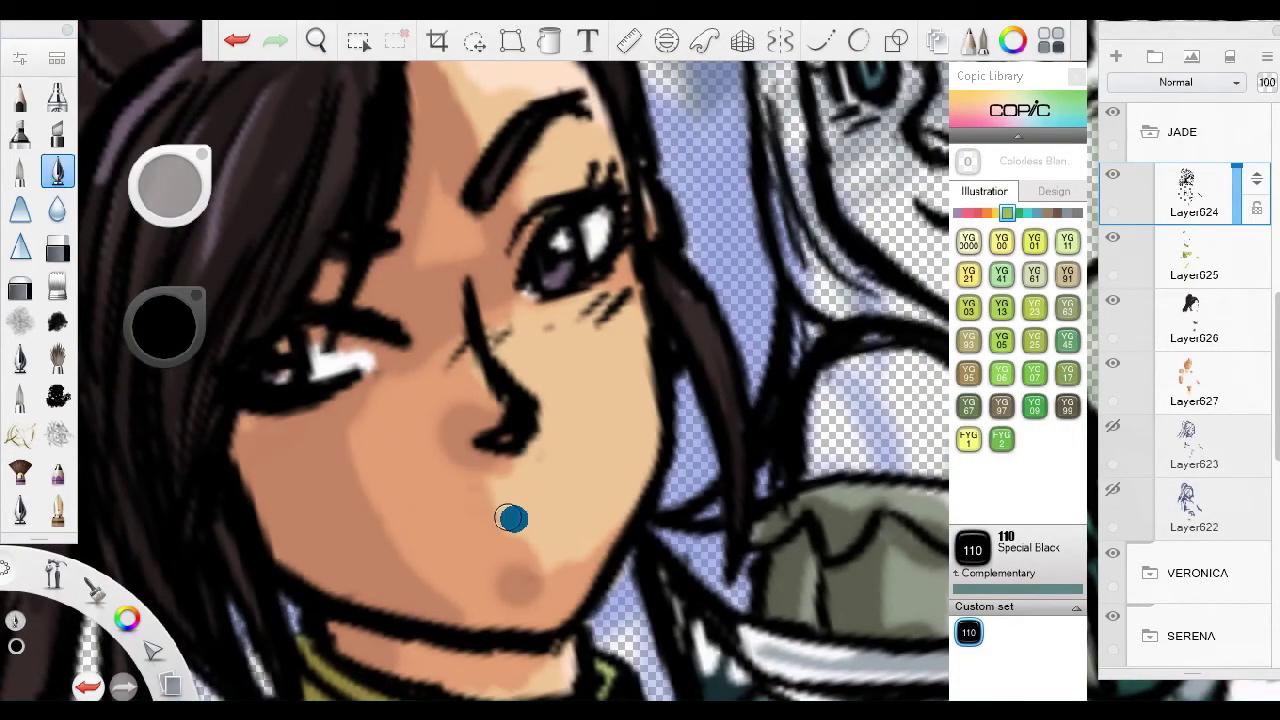
key("space")
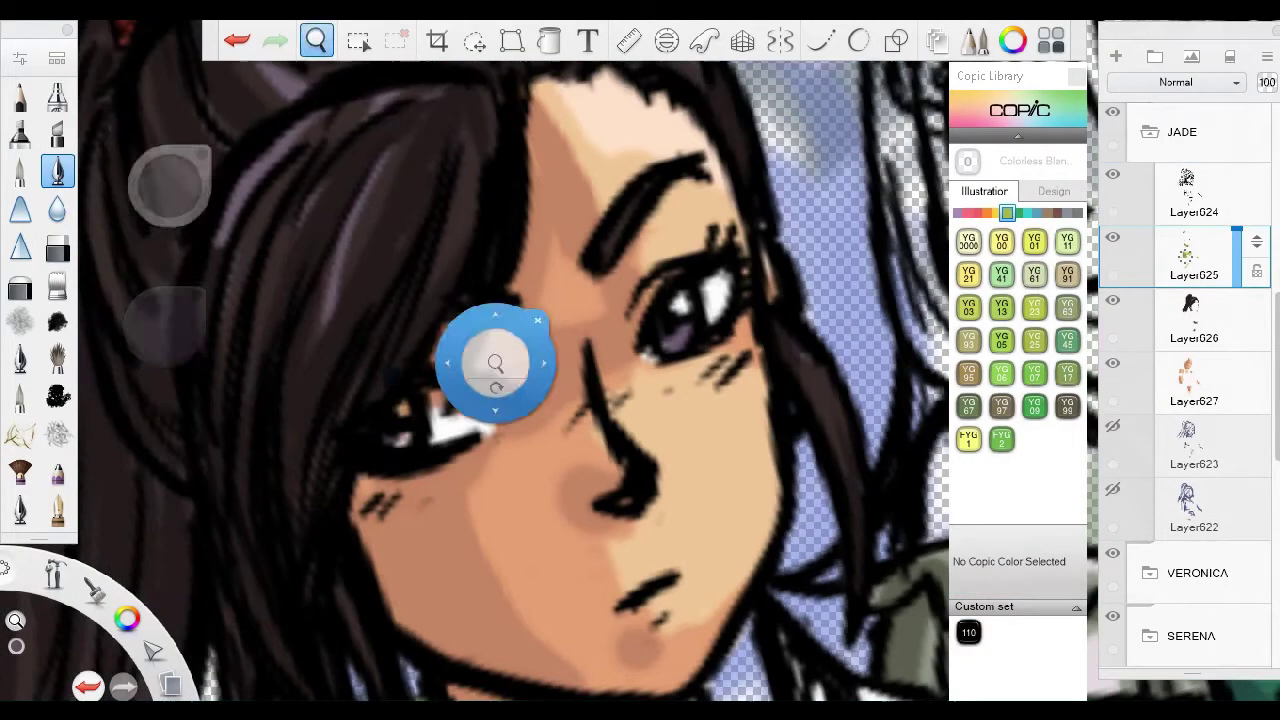
left_click_drag(457, 400, 540, 405)
left_click_drag(580, 108, 560, 160)
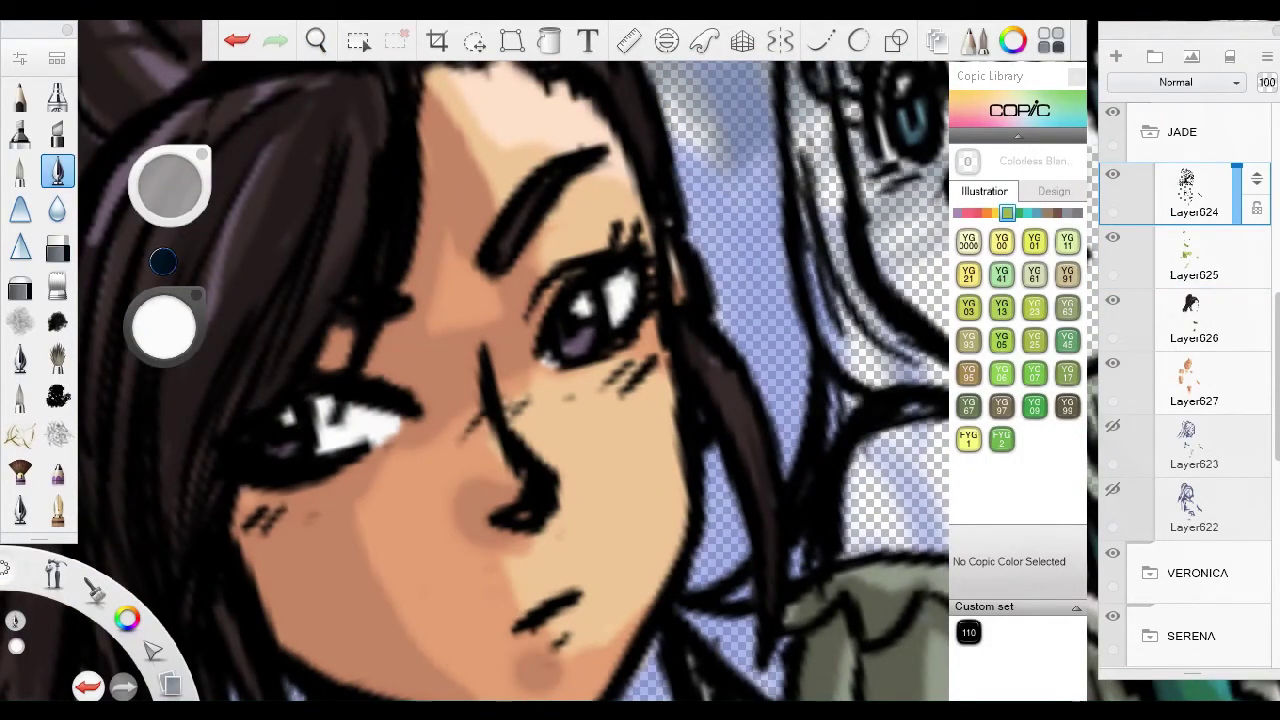
left_click(968, 631)
scroll(286, 523, "down", 3)
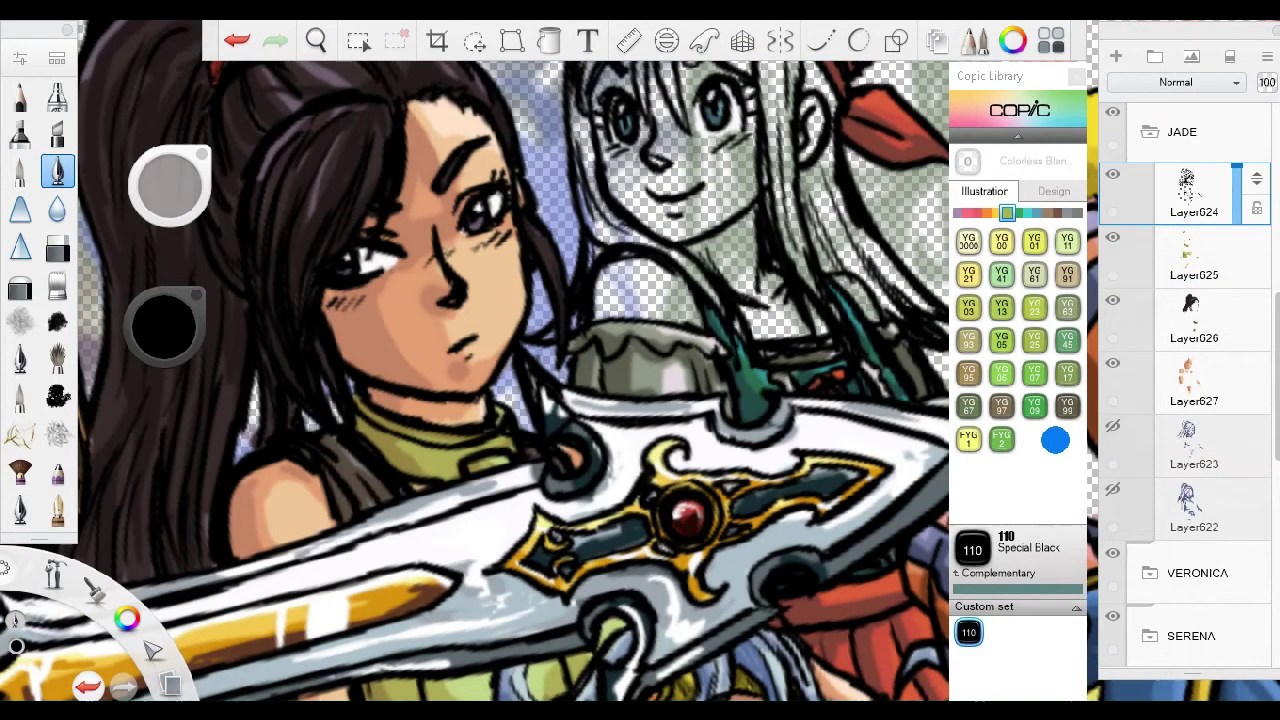
Touch up the skin around Jade's eye and nose on Layer627 with skin tones sampled from her face.
left_click(461, 301, "alt")
scroll(257, 114, "up", 2)
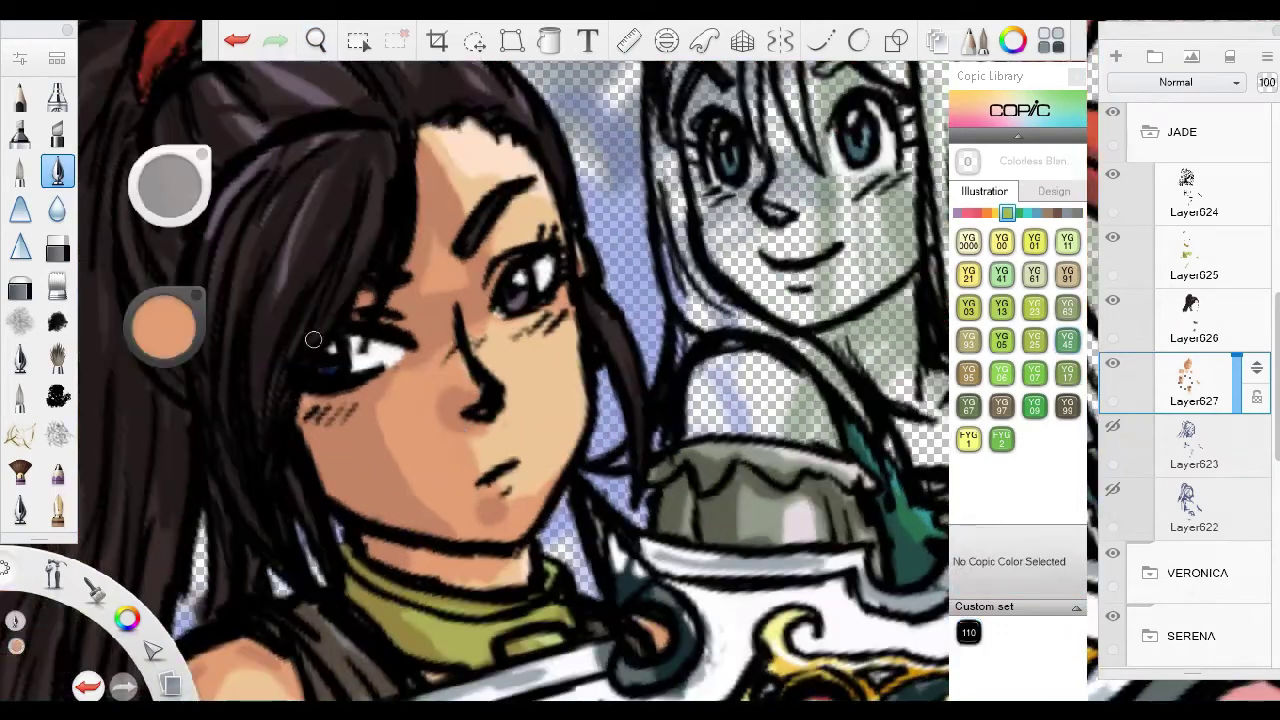
left_click(418, 148, "alt")
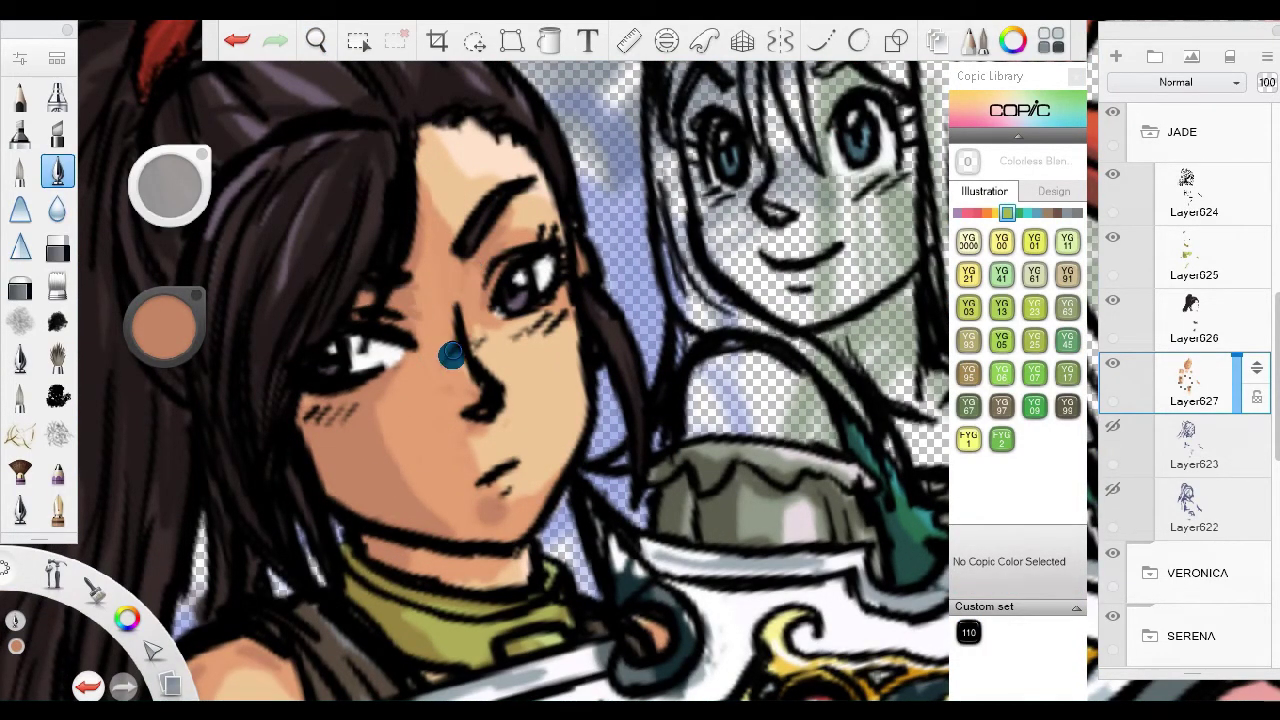
key("space")
left_click_drag(498, 508, 465, 507)
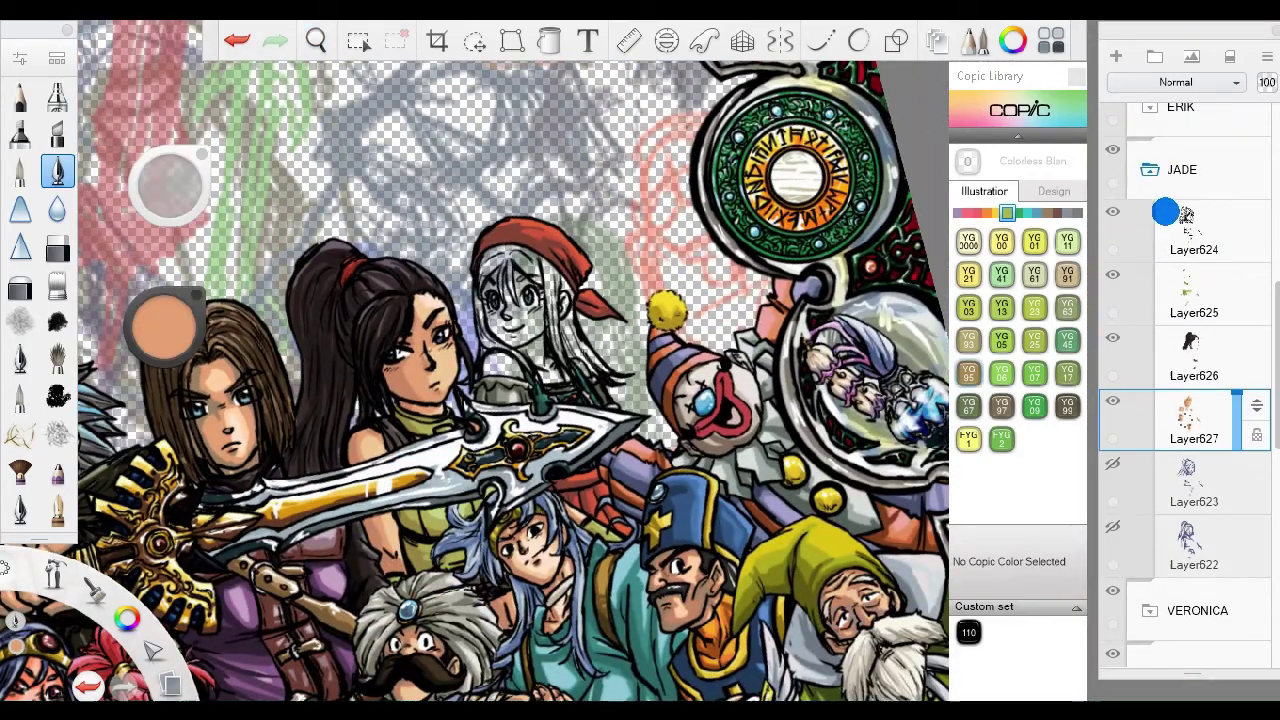
Add Layer650 below the headscarf layer in the GEMMA group and fill her hair with flat pale yellow-green.
left_click(1208, 570)
key("ctrl+l")
scroll(515, 305, "up", 5)
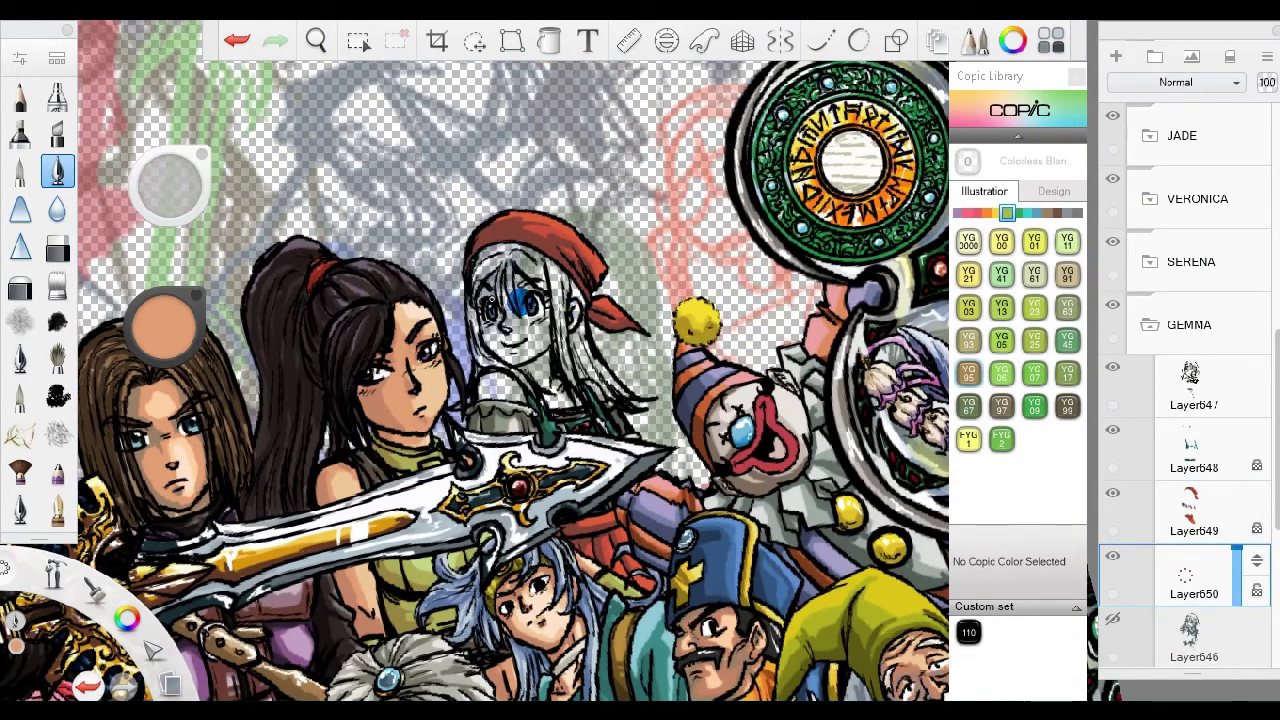
left_click(57, 510)
mouse_move(352, 428)
left_mouse_down()
mouse_move(491, 243)
mouse_move(549, 437)
mouse_move(765, 450)
left_mouse_up()
key("space")
mouse_move(445, 210)
left_mouse_down()
mouse_move(432, 143)
mouse_move(404, 370)
left_mouse_up()
left_click_drag(604, 338, 1062, 535)
key("space")
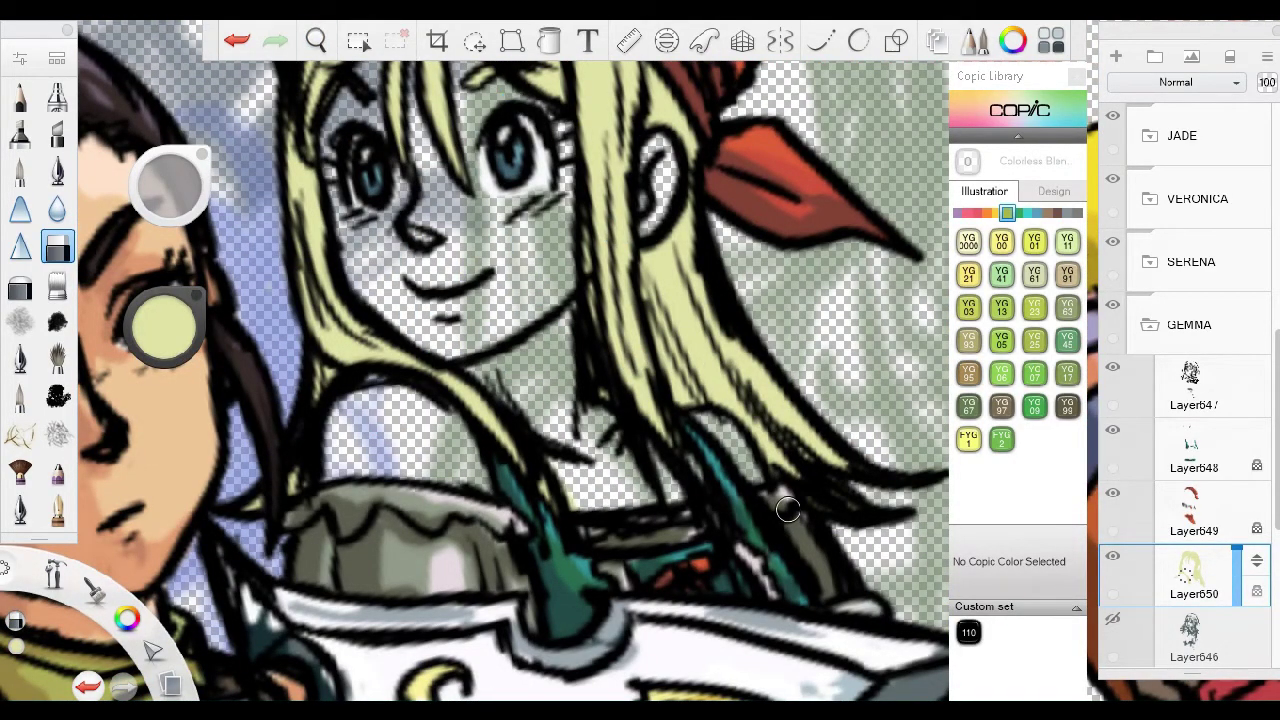
Shade Gemma's fringe and long hair strands on Layer650 with olive and dark green tones.
left_click(57, 510)
mouse_move(366, 120)
left_mouse_down()
mouse_move(366, 246)
mouse_move(502, 234)
left_mouse_up()
scroll(549, 580, "down", 3)
left_click_drag(486, 177, 620, 560)
scroll(620, 560, "up", 3)
mouse_move(325, 470)
left_mouse_down()
mouse_move(350, 235)
mouse_move(519, 147)
left_mouse_up()
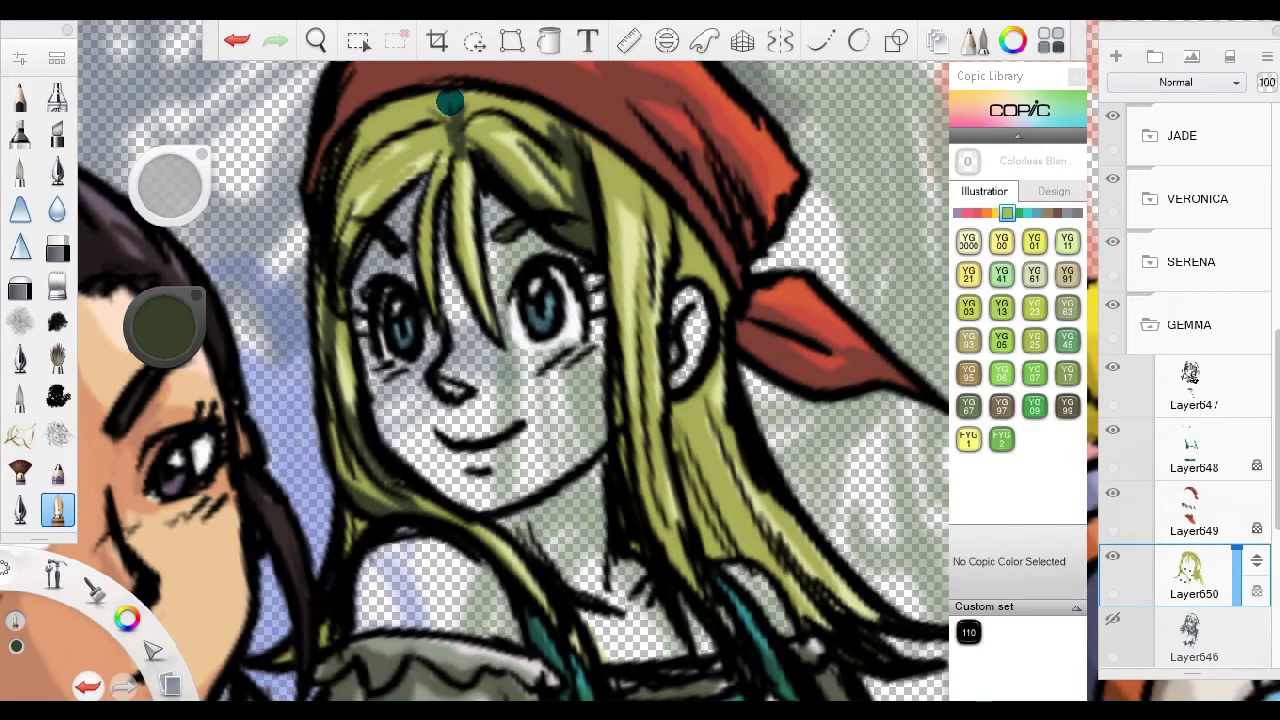
left_click_drag(600, 140, 666, 551)
left_click_drag(620, 165, 714, 467)
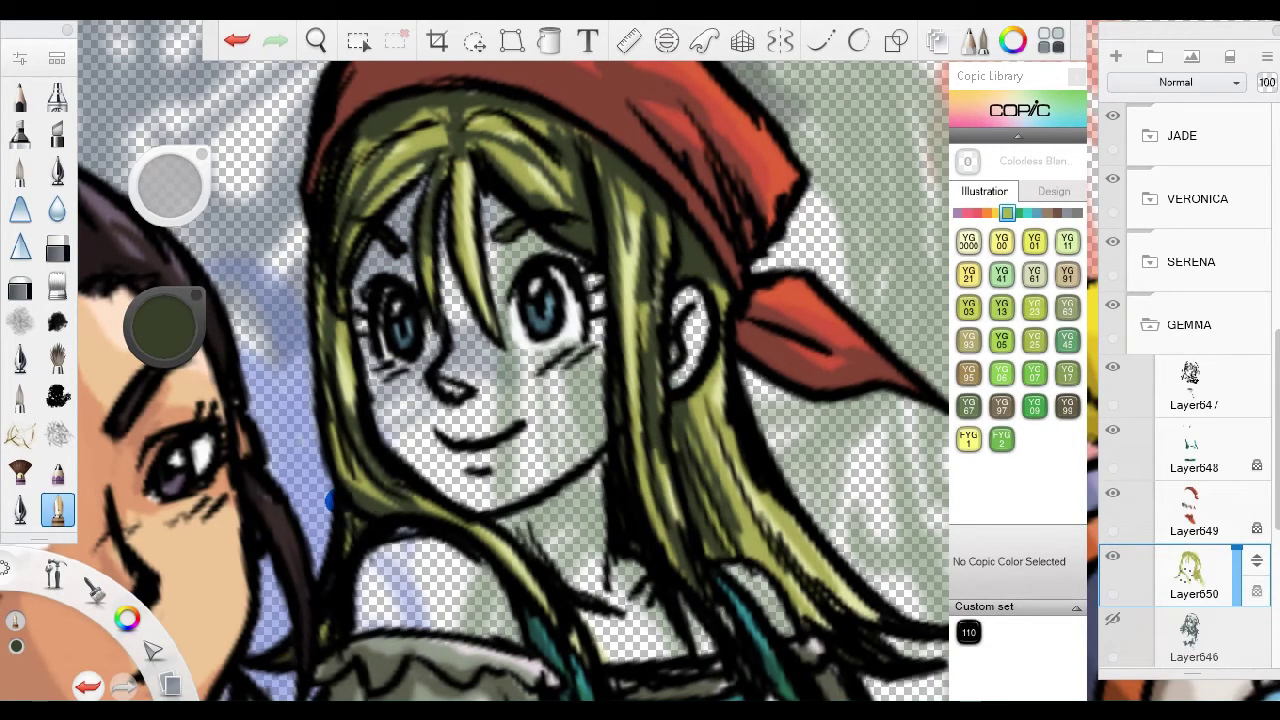
Refine Gemma's hair strands on Layer650 with olive midtones and pale yellow highlights sampled from the hair.
scroll(355, 519, "down", 3)
scroll(606, 386, "up", 3)
left_click(660, 393, "alt")
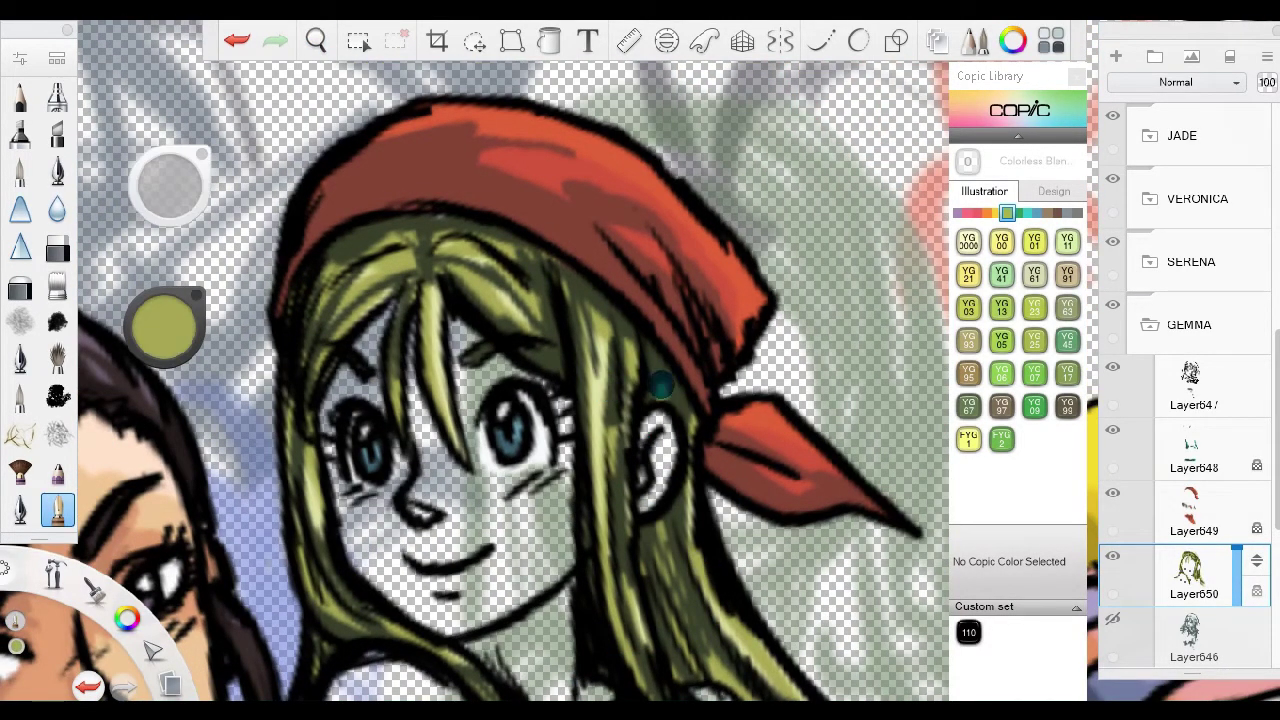
scroll(509, 346, "down", 2)
scroll(543, 457, "up", 2)
left_click(592, 445, "alt")
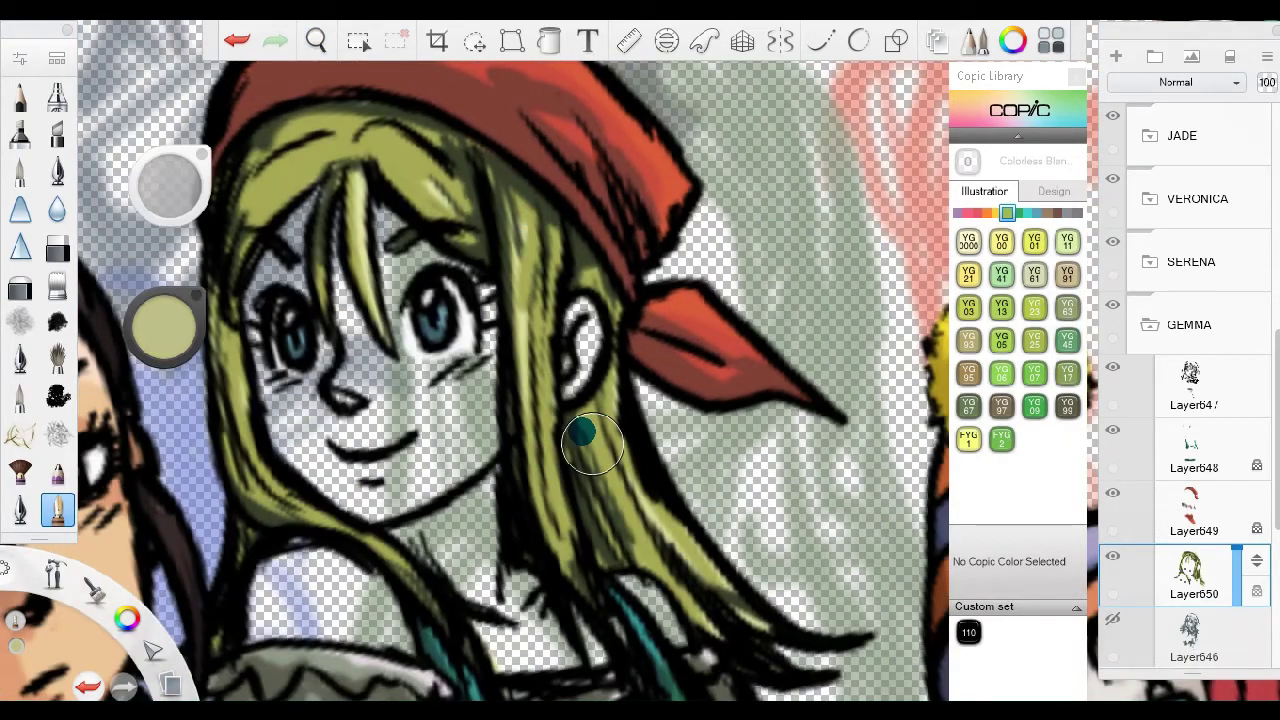
scroll(581, 432, "down", 2)
scroll(456, 208, "up", 2)
left_click(601, 376, "alt")
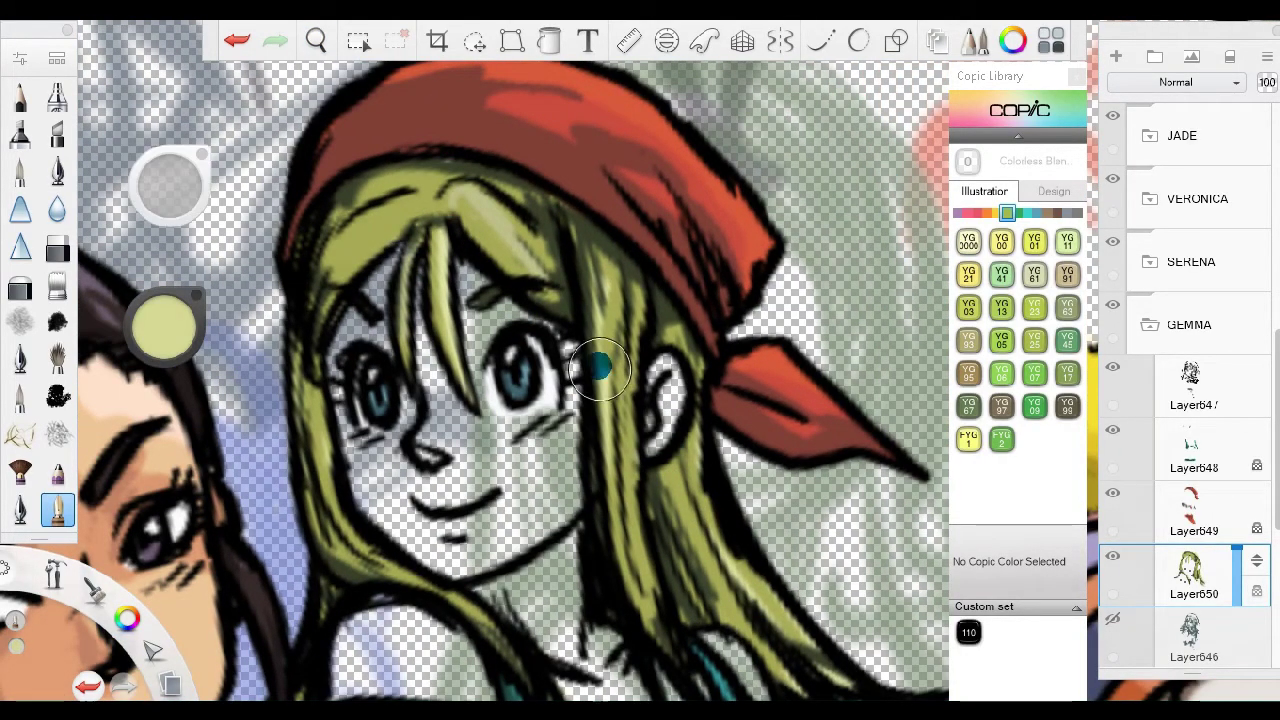
scroll(416, 180, "down", 2)
scroll(500, 300, "up", 2)
key("space")
left_click_drag(623, 251, 617, 313)
left_click(587, 292, "alt")
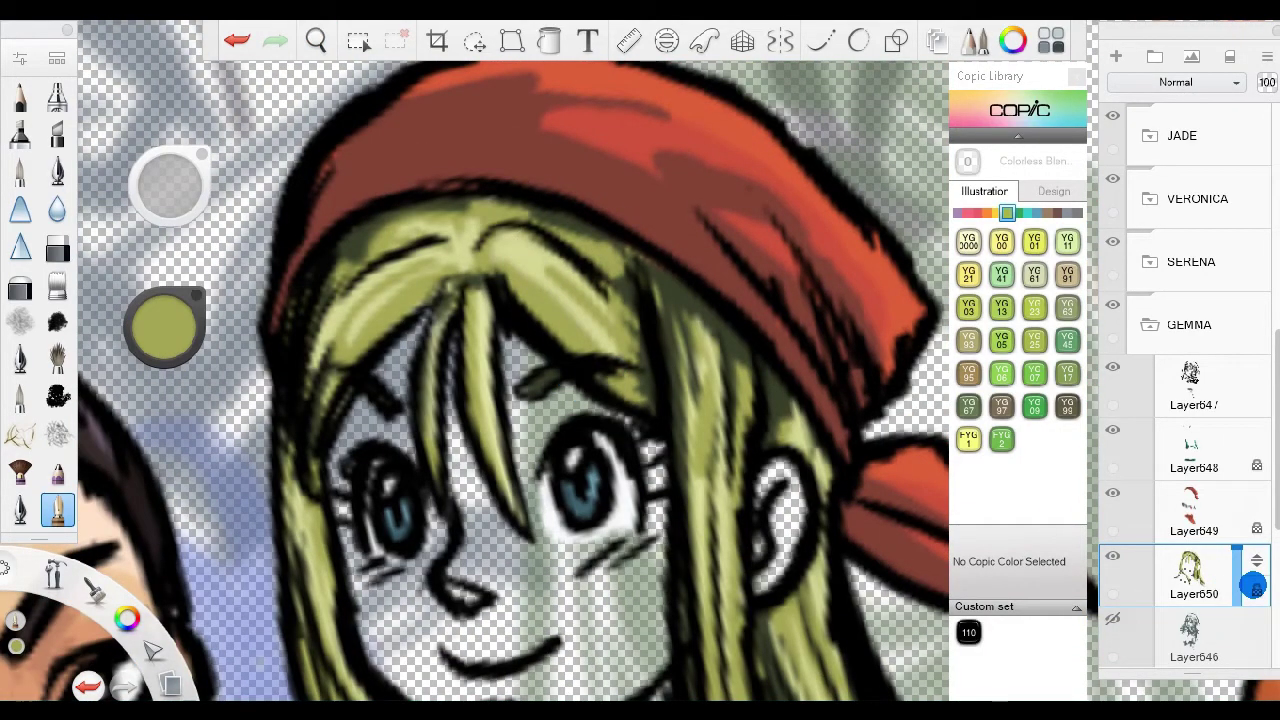
Unlock Layer650's transparency and deepen the shadows between Gemma's fringe and side strands with dark green.
key("space")
left_click_drag(700, 371, 700, 340)
scroll(605, 207, "down", 1)
scroll(605, 207, "up", 4)
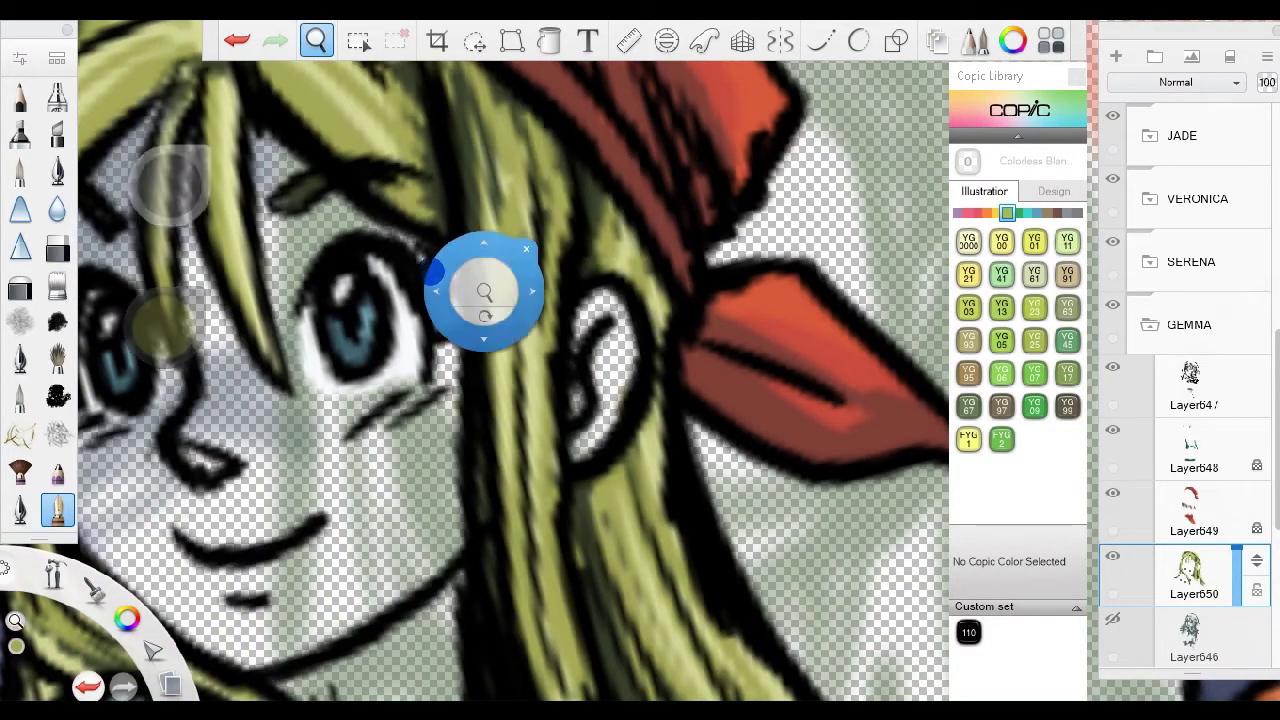
scroll(527, 113, "down", 1)
left_click(467, 320, "alt")
scroll(330, 341, "down", 2)
scroll(346, 443, "up", 3)
left_click_drag(346, 443, 400, 180)
scroll(449, 163, "down", 5)
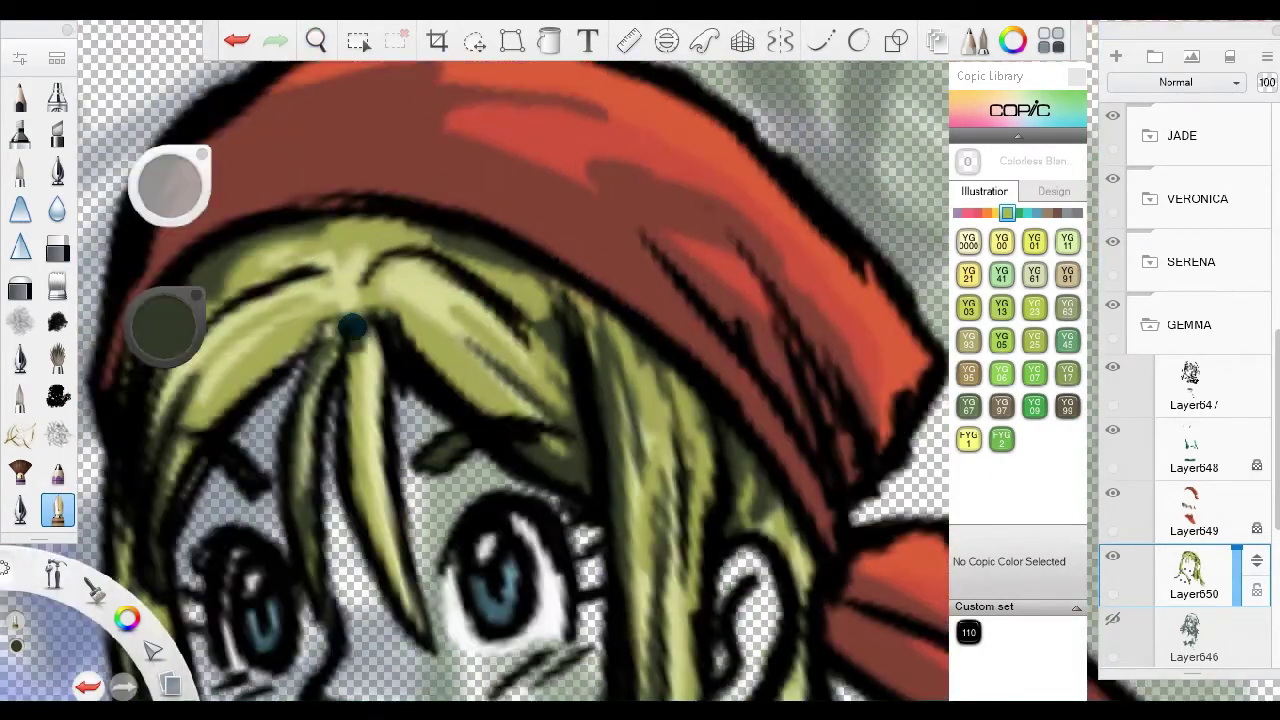
scroll(449, 163, "up", 1)
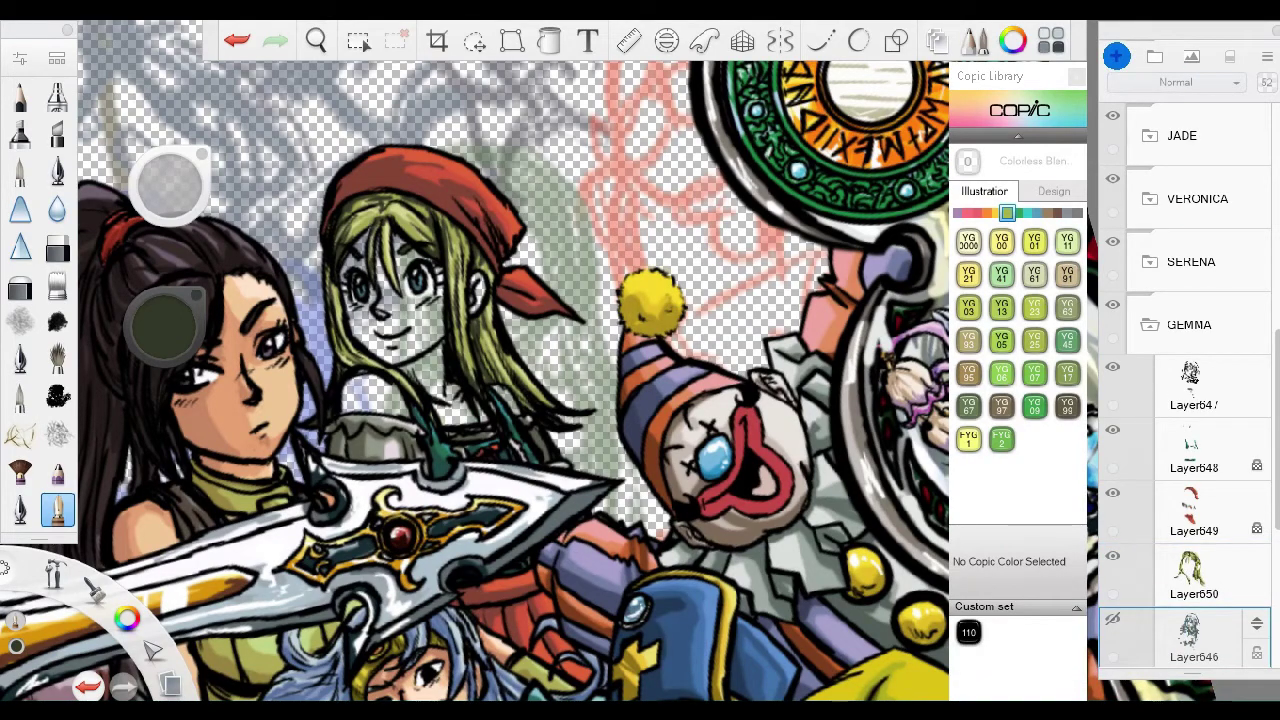
Add Layer651 below the hair layer and fill Gemma's face, neck and shoulders with E00 Skin White.
left_click(1117, 56)
left_click(1046, 213)
left_click(1034, 241)
scroll(413, 215, "up", 2)
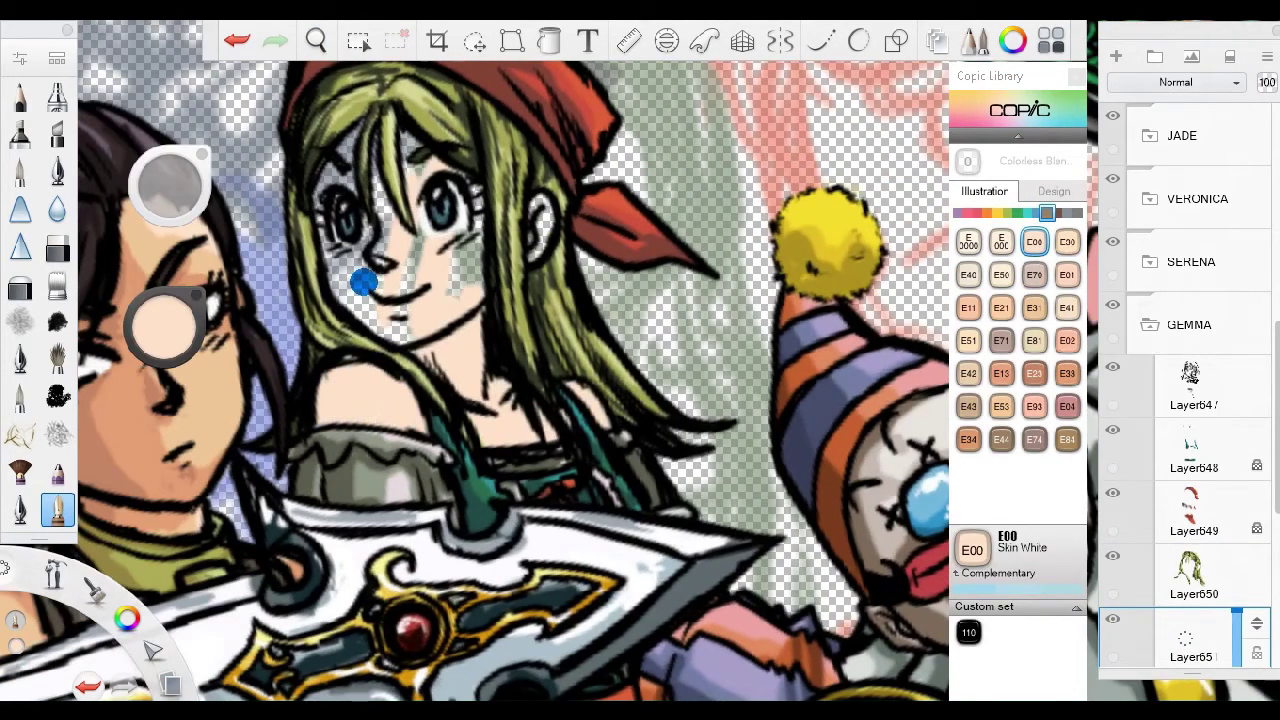
scroll(413, 215, "up", 1)
scroll(413, 215, "down", 2)
scroll(561, 463, "up", 3)
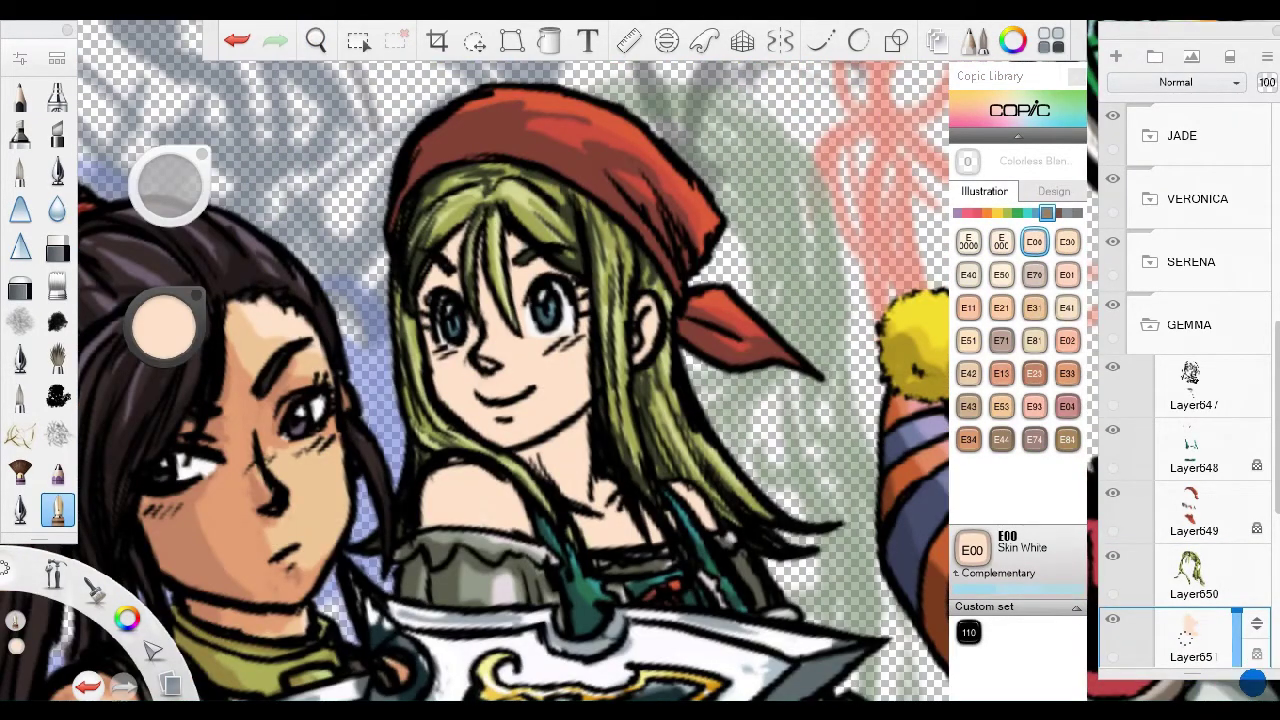
Shade Gemma's face, neck and shoulders on Layer651 with E21 Baby Skin Pink and E33 Sand.
left_click(1001, 307)
scroll(497, 377, "up", 2)
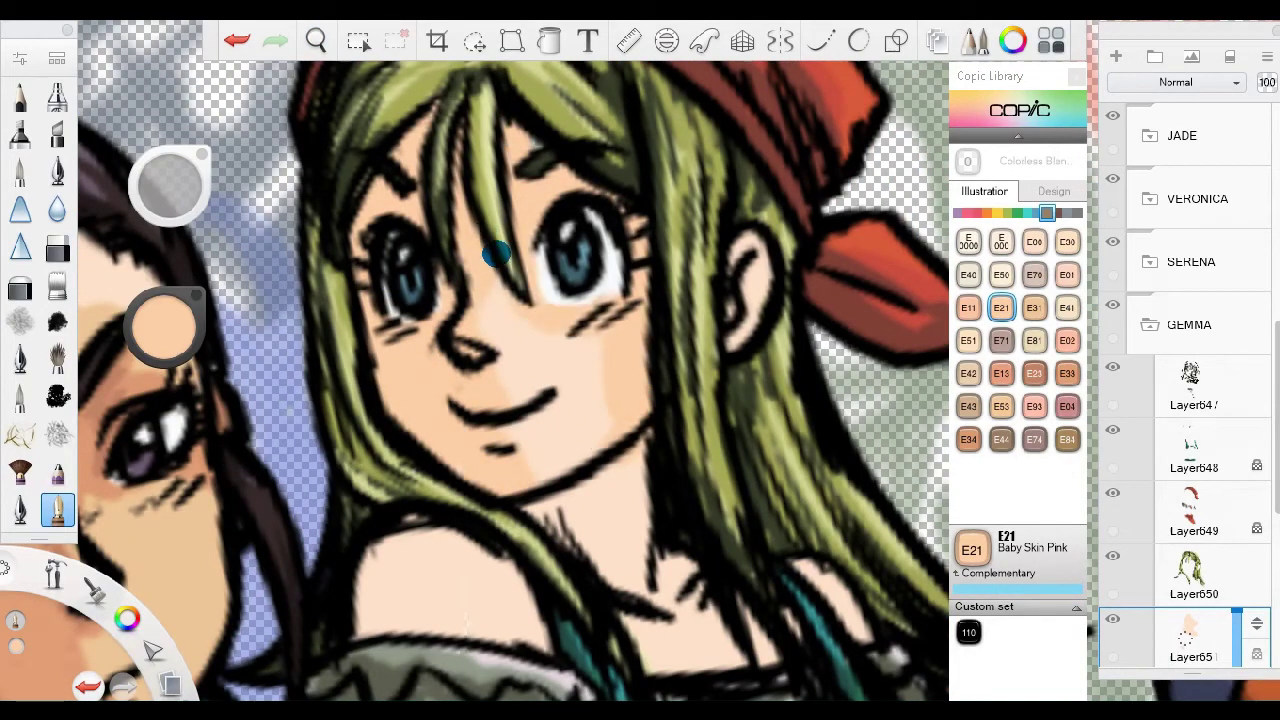
scroll(497, 255, "down", 3)
left_click(1067, 373)
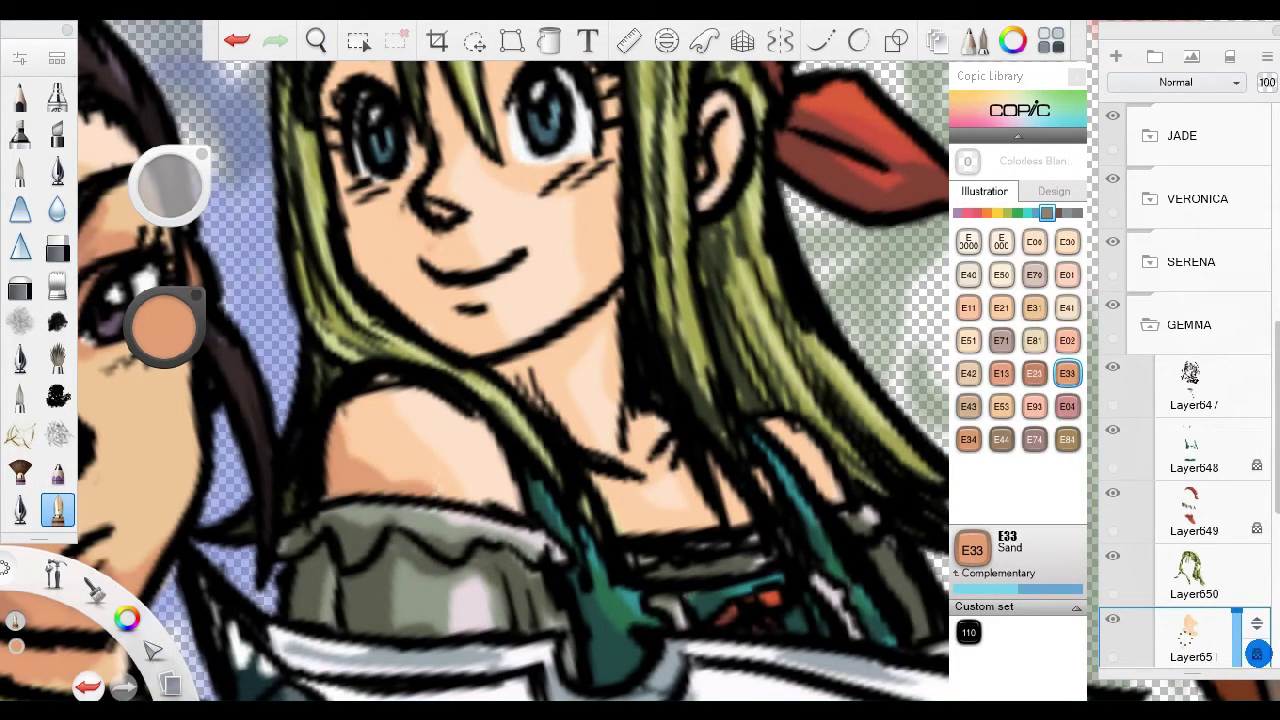
scroll(587, 436, "up", 4)
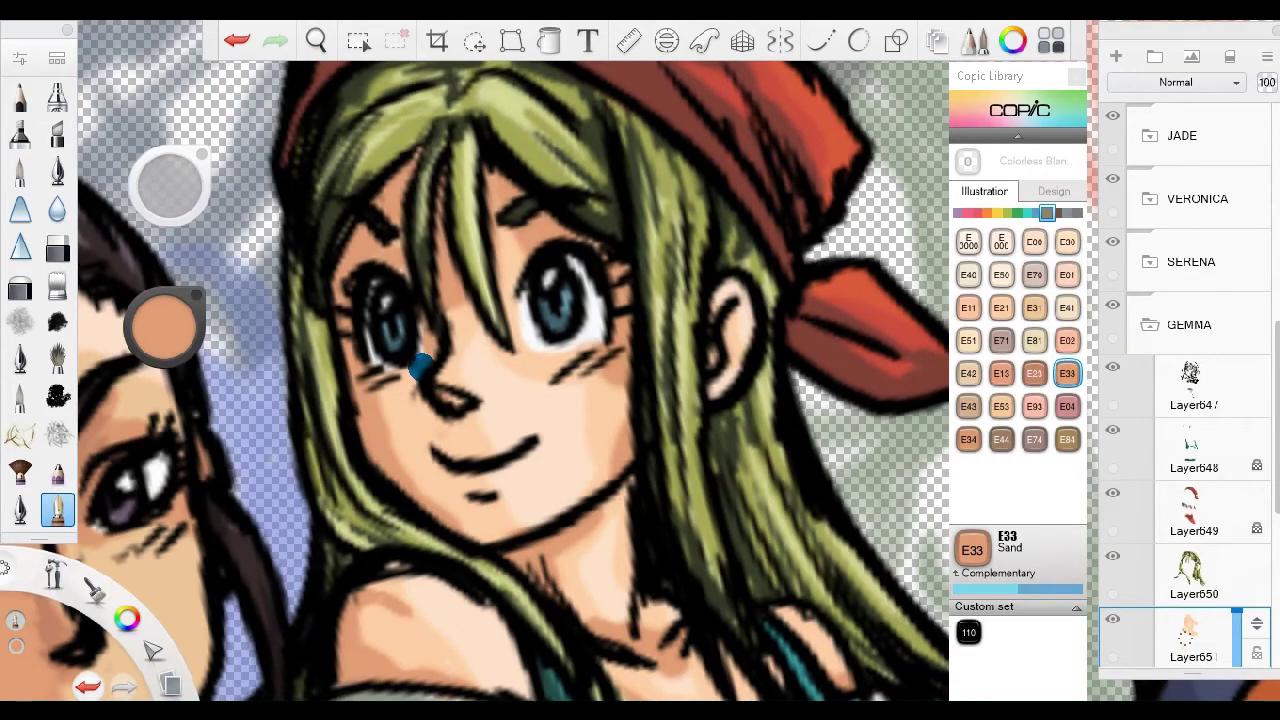
scroll(726, 326, "down", 3)
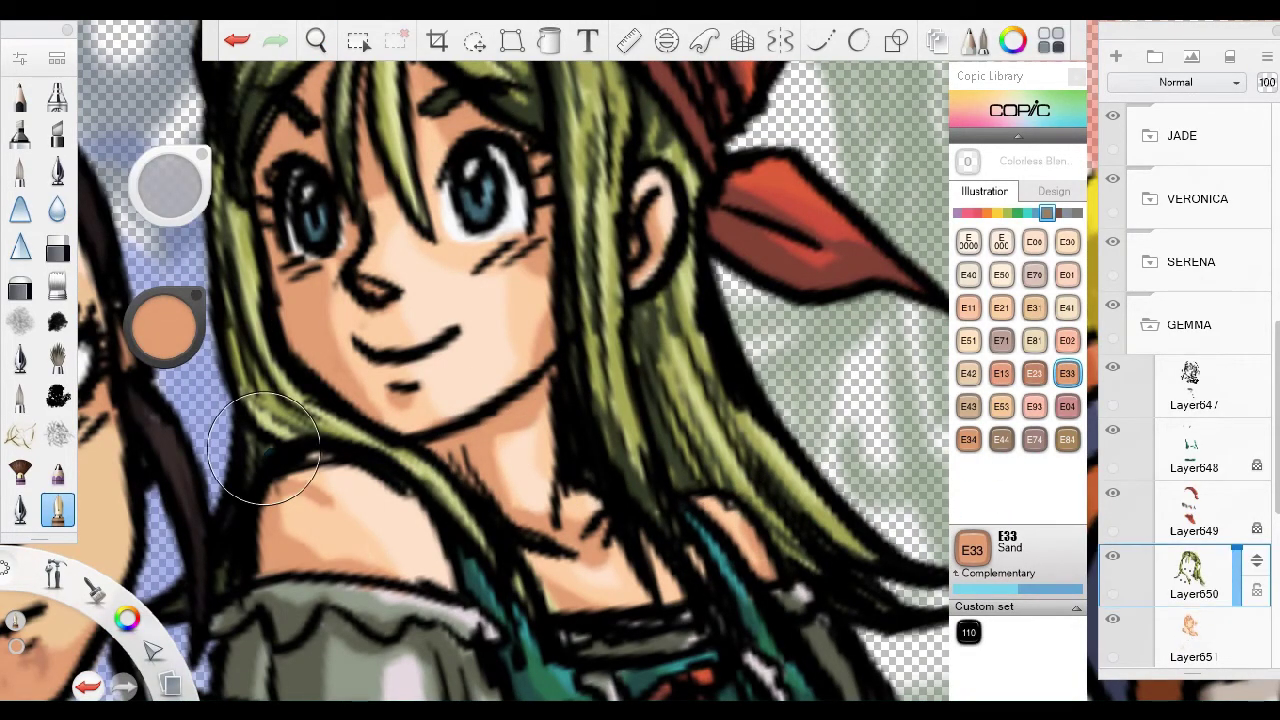
left_click(1112, 555)
left_click(1112, 555)
scroll(483, 555, "down", 5)
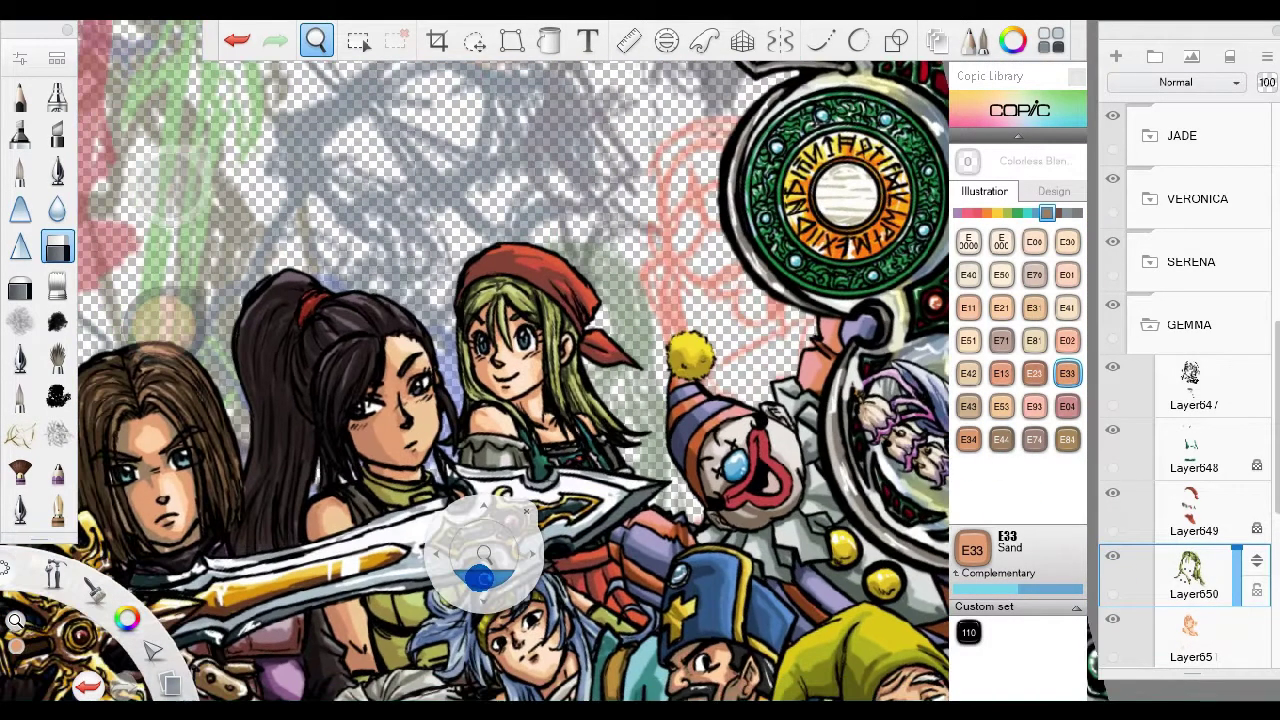
left_click_drag(483, 577, 510, 590)
Open the JADE group and rework Jade's nose and mouth lines on Layer624 in 110 Special Black.
left_click(1140, 134)
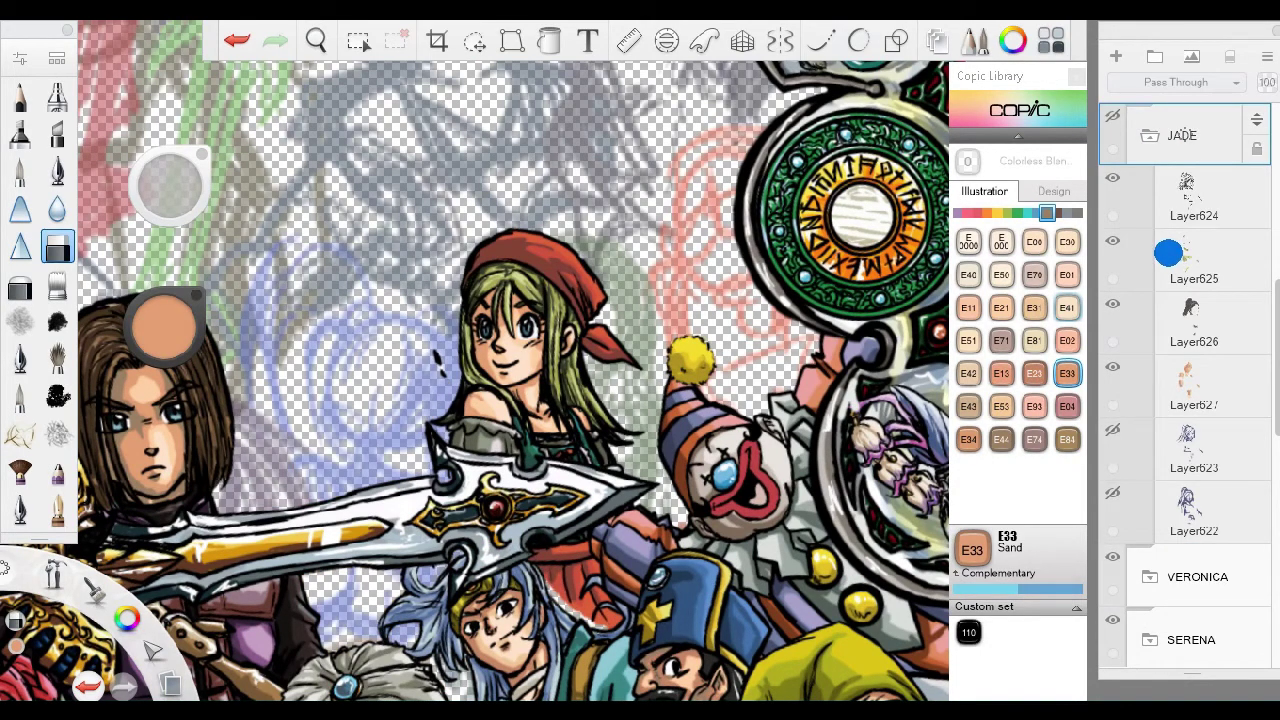
left_click(1190, 200)
scroll(410, 435, "up", 5)
scroll(410, 435, "up", 5)
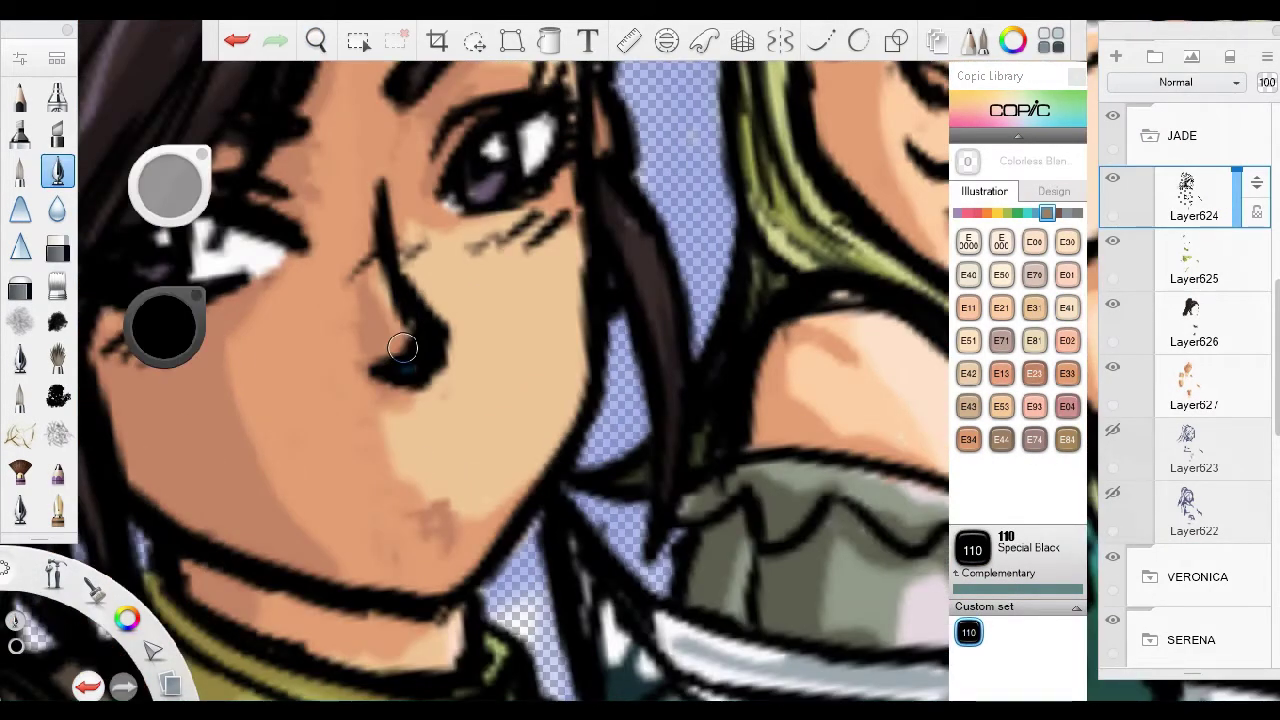
scroll(429, 531, "down", 10)
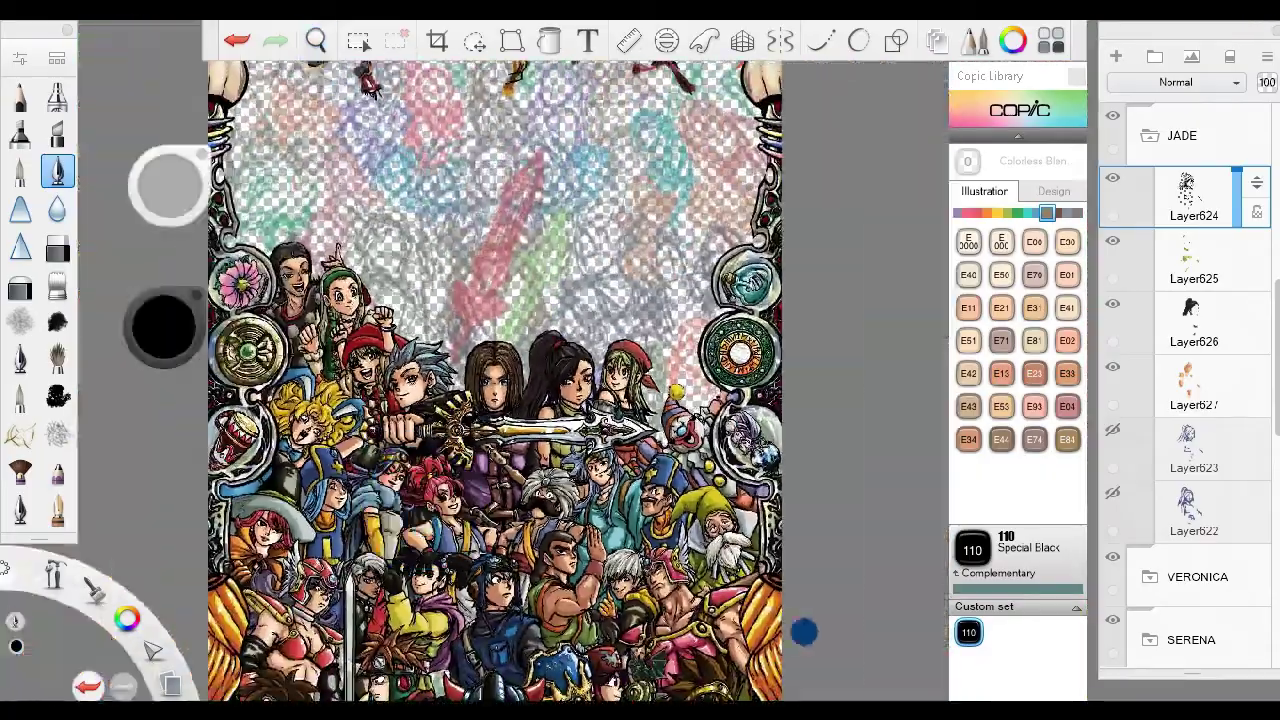
scroll(418, 465, "up", 5)
scroll(418, 465, "down", 10)
Collapse the JADE and GEMMA groups and set up Layer652 in the RAB group for a new sketch.
left_click(1140, 114)
left_click(1137, 300)
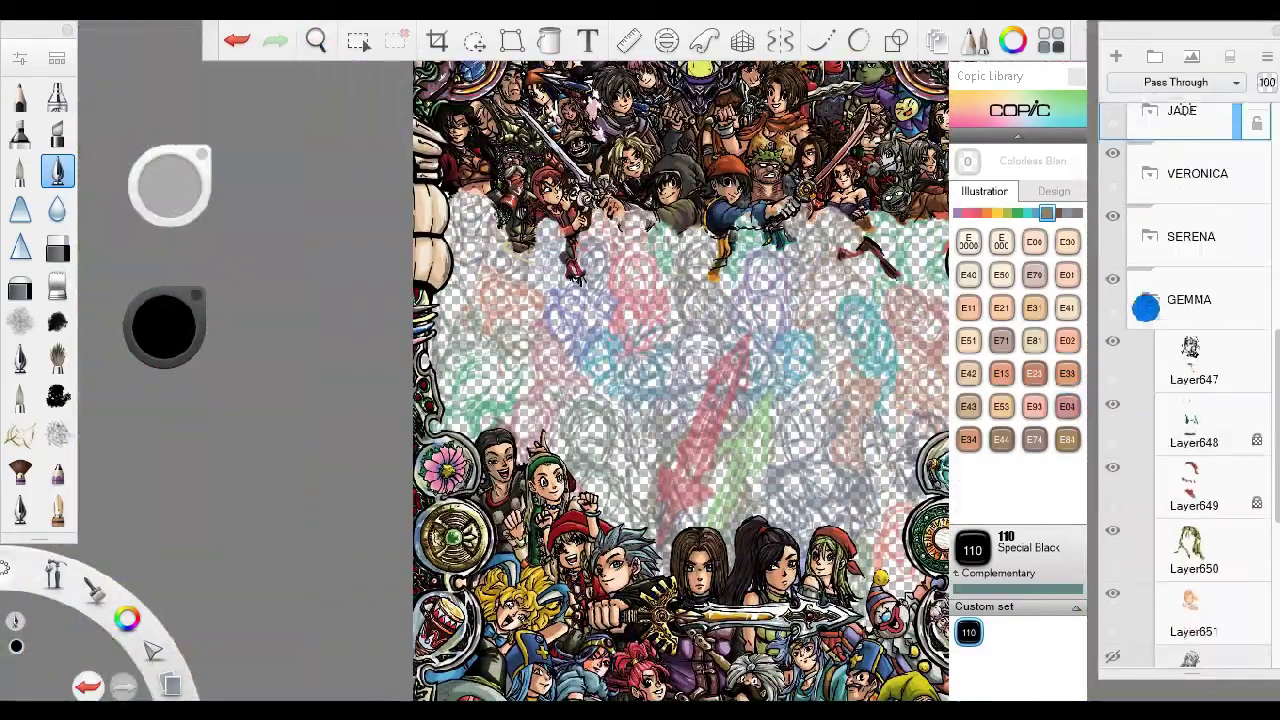
left_click(1137, 300)
left_click(1112, 405)
left_click(1112, 405)
scroll(829, 226, "down", 6)
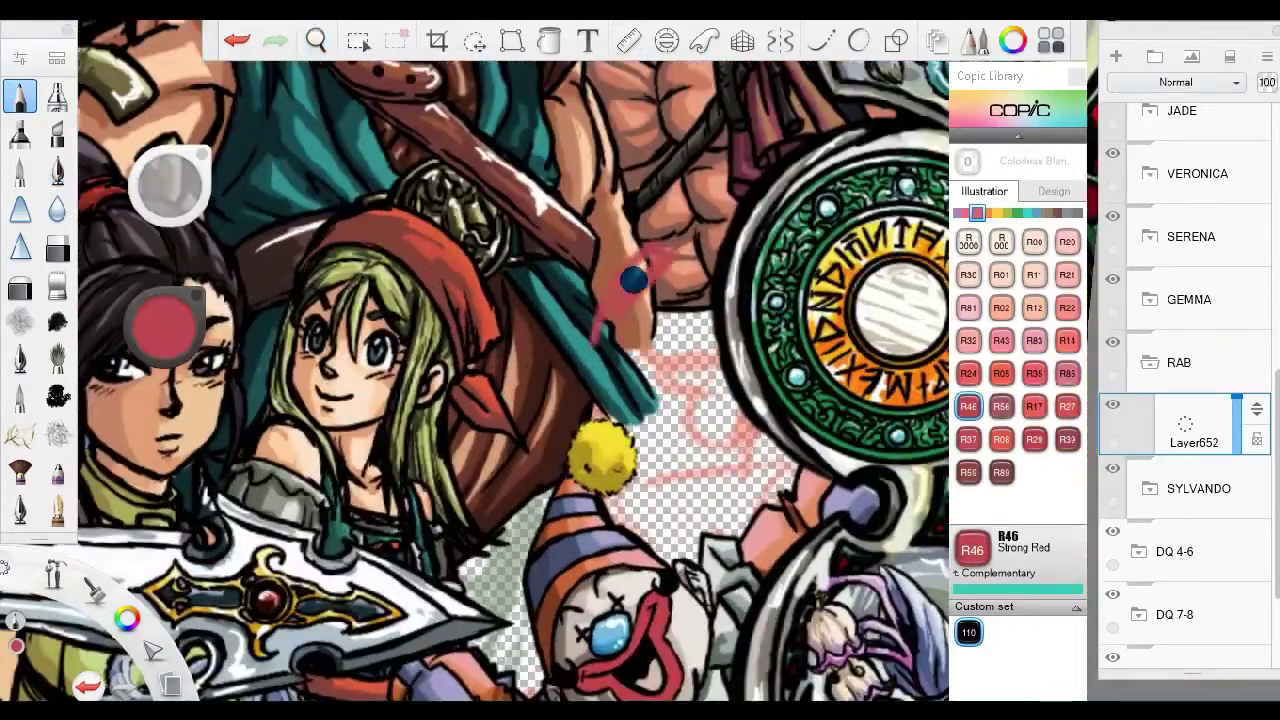
Sketch Rab's hat and head above the clown in R46 Strong Red on Layer652, undoing a misplaced stroke.
left_click_drag(657, 459, 696, 372)
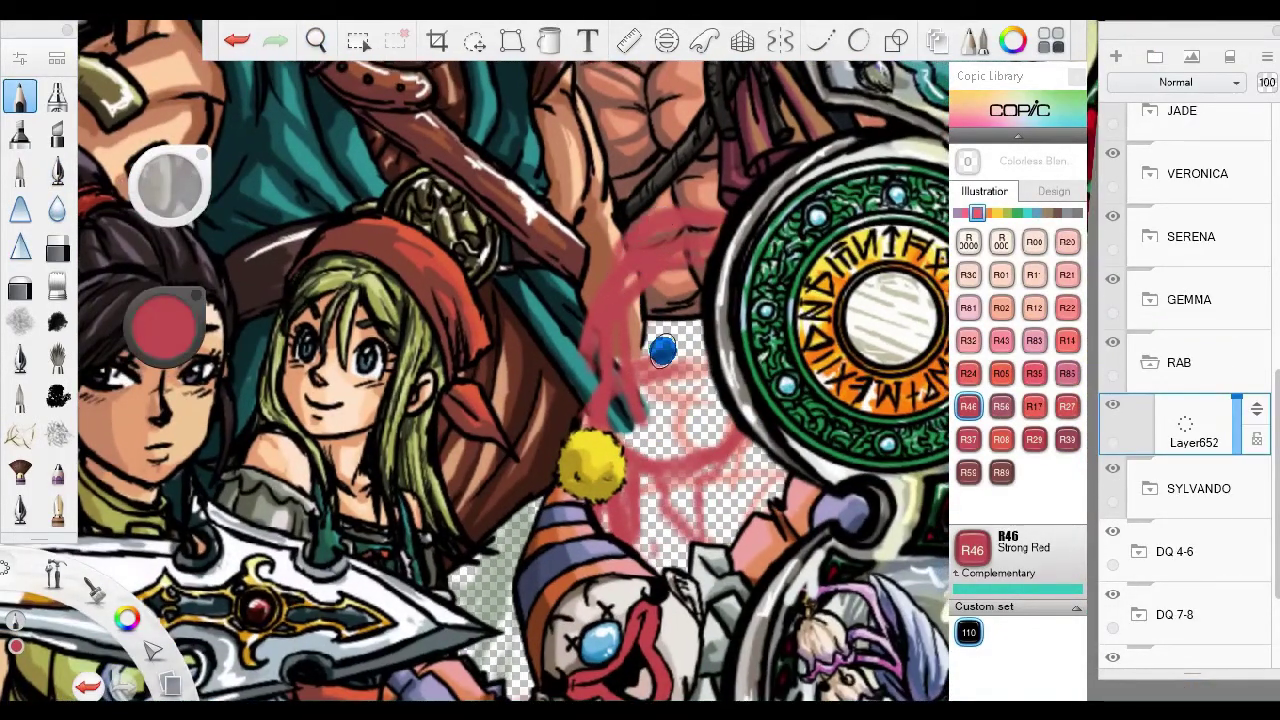
key("ctrl+z")
left_click_drag(650, 250, 700, 405)
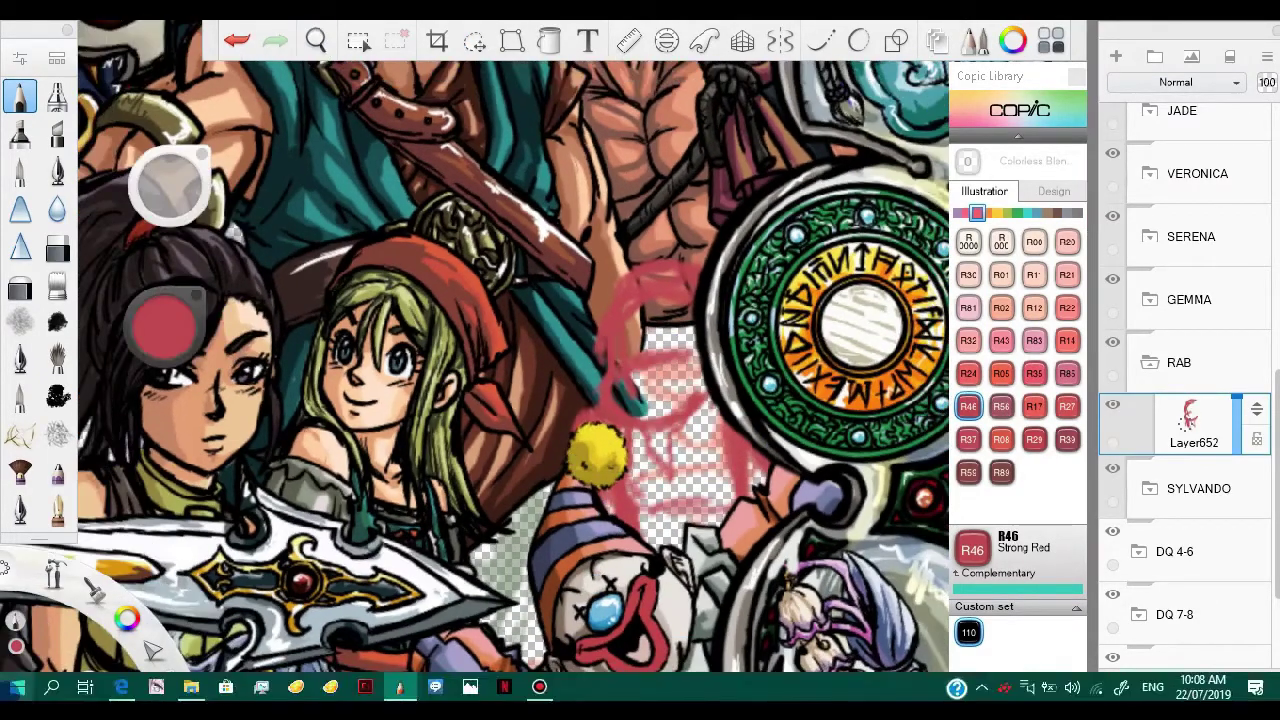
Hide the DQ 4-6 group, fade Layer652, and sketch Rab's face in dark red on a new layer above it.
left_click(1112, 531)
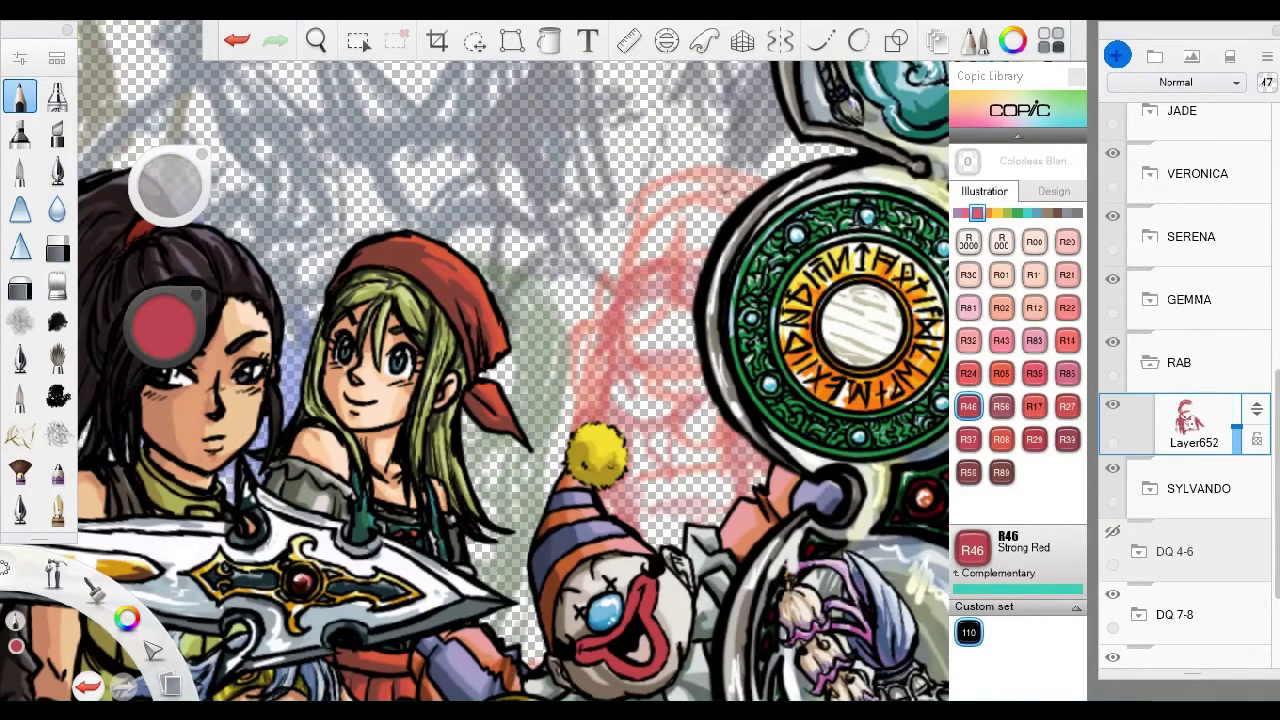
left_click(1117, 55)
scroll(535, 321, "up", 5)
mouse_move(601, 349)
left_mouse_down()
mouse_move(489, 366)
mouse_move(477, 506)
mouse_move(560, 470)
left_mouse_up()
scroll(480, 380, "up", 2)
left_click_drag(670, 185, 486, 305)
left_click_drag(458, 352, 595, 315)
left_click_drag(410, 335, 360, 405)
scroll(367, 437, "down", 3)
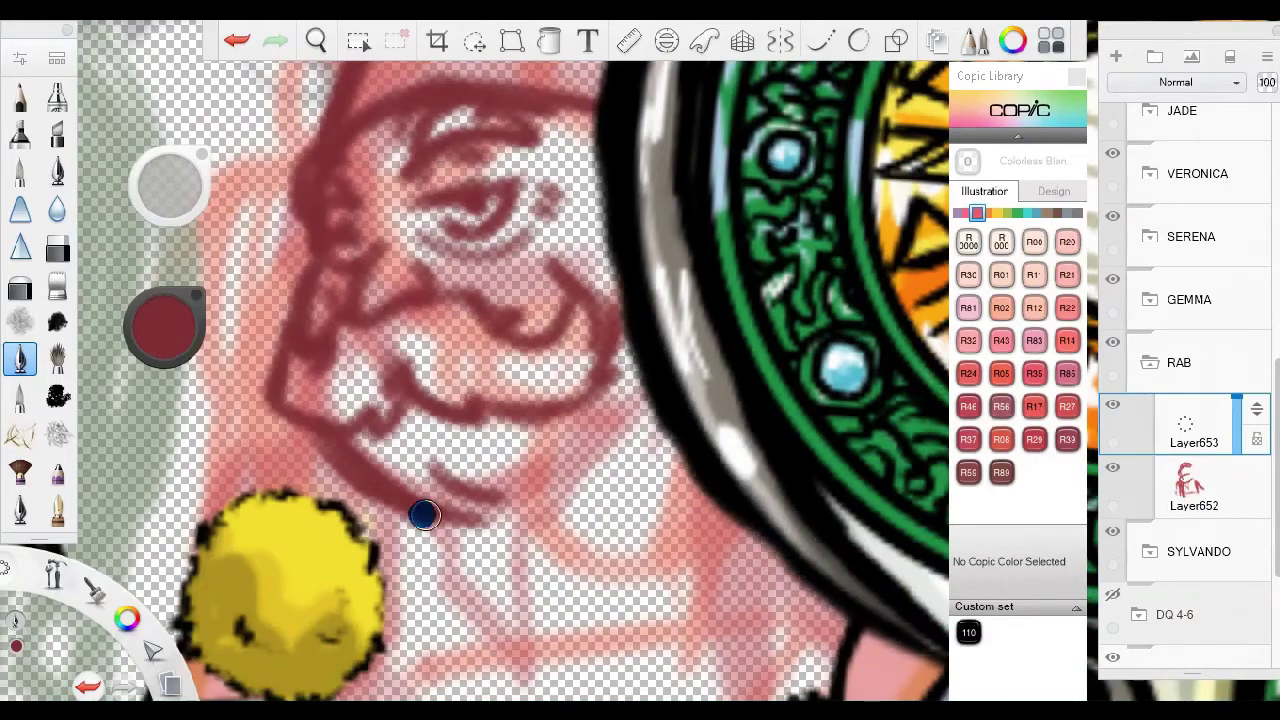
Extend the dark red sketch on Layer653 with Rab's collar, vest, shirt folds and raised hand.
scroll(509, 414, "up", 3)
mouse_move(432, 235)
left_mouse_down()
mouse_move(366, 357)
mouse_move(671, 354)
left_mouse_up()
left_click_drag(455, 535, 404, 508)
scroll(401, 594, "down", 3)
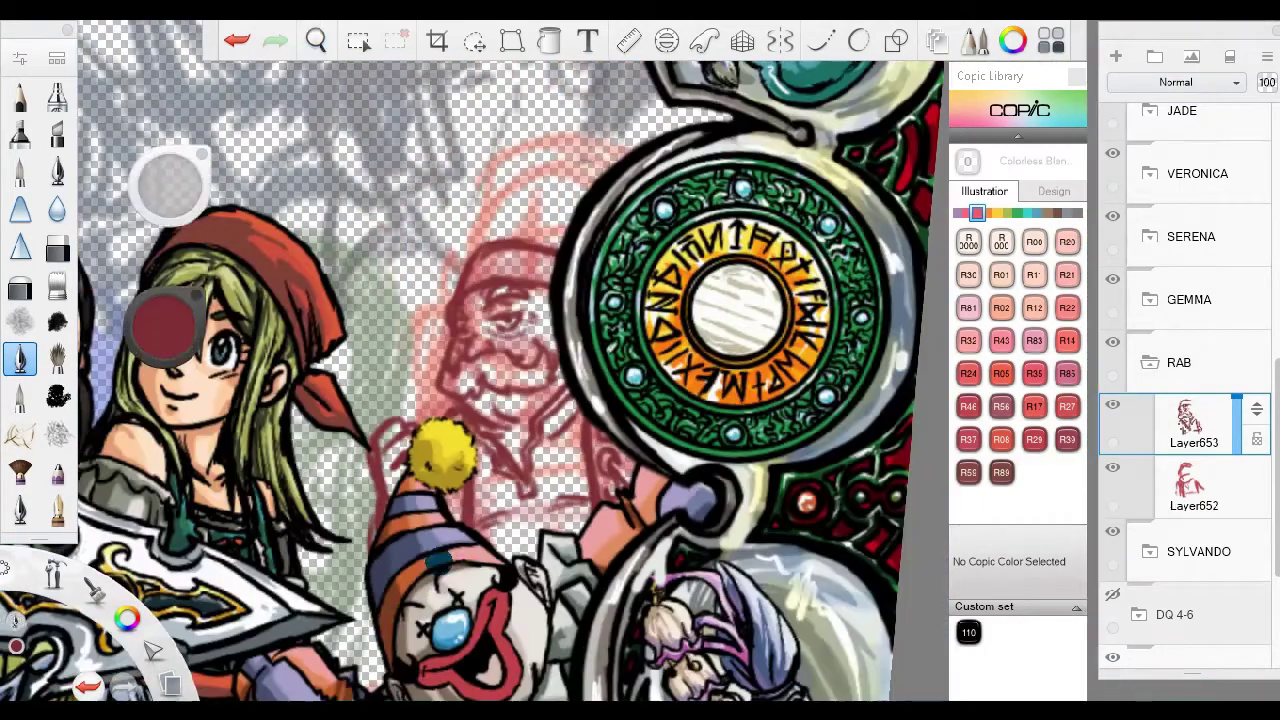
Hide Layer652, fade Layer653 to about 48% opacity, and set up a new layer for inking in 110 Special Black.
left_click(1110, 462)
left_click_drag(1182, 428, 1236, 424)
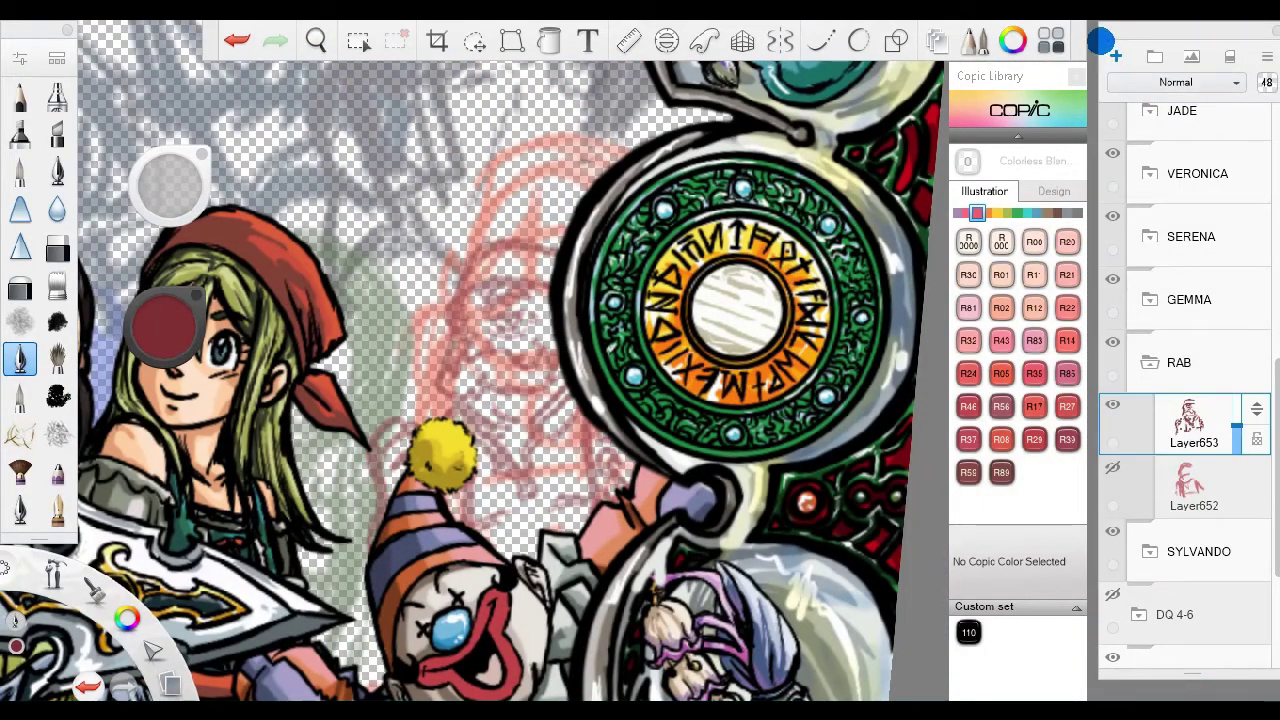
left_click(1115, 56)
left_click(968, 632)
left_click(57, 172)
Ink Rab's eyebrows, hat brim, eyes and nose in 110 Special Black on Layer654.
scroll(386, 334, "up", 5)
left_click_drag(590, 318, 326, 398)
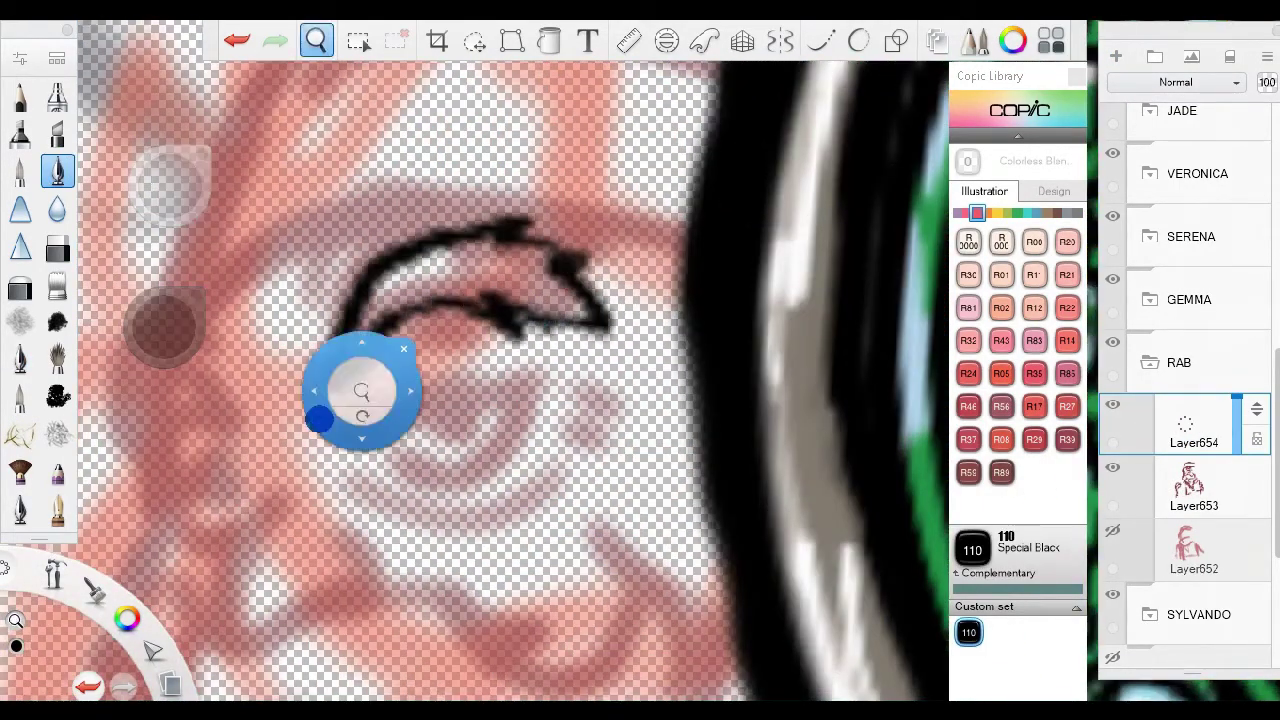
scroll(643, 360, "down", 2)
left_click_drag(395, 300, 330, 410)
mouse_move(440, 250)
left_mouse_down()
mouse_move(640, 130)
mouse_move(760, 190)
left_mouse_up()
scroll(520, 303, "up", 1)
mouse_move(520, 303)
left_mouse_down()
mouse_move(604, 281)
mouse_move(650, 290)
left_mouse_up()
scroll(604, 281, "down", 2)
left_click_drag(437, 337, 418, 395)
mouse_move(512, 432)
left_mouse_down()
mouse_move(638, 365)
mouse_move(766, 446)
left_mouse_up()
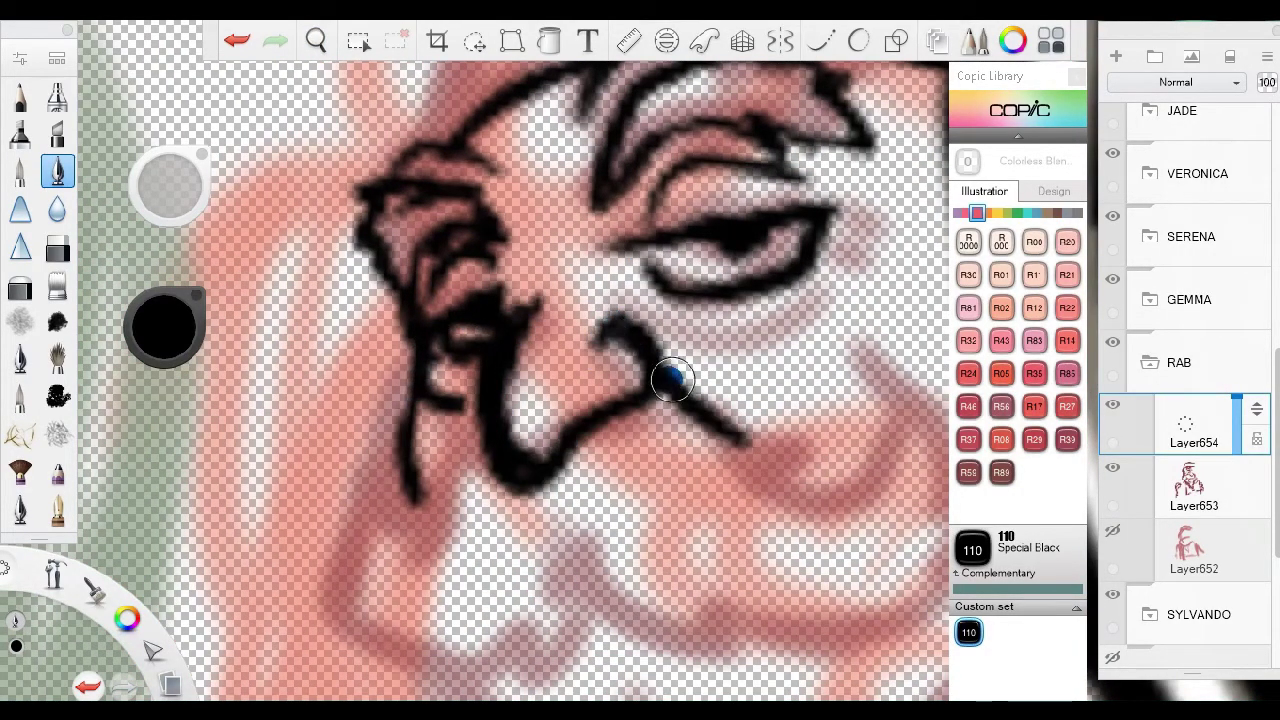
Ink Rab's moustache, cheek and chin lines in black on Layer654.
scroll(766, 446, "down", 2)
mouse_move(395, 300)
left_mouse_down()
mouse_move(321, 354)
mouse_move(320, 474)
left_mouse_up()
left_click_drag(490, 380, 800, 515)
mouse_move(580, 250)
left_mouse_down()
mouse_move(712, 292)
mouse_move(835, 265)
left_mouse_up()
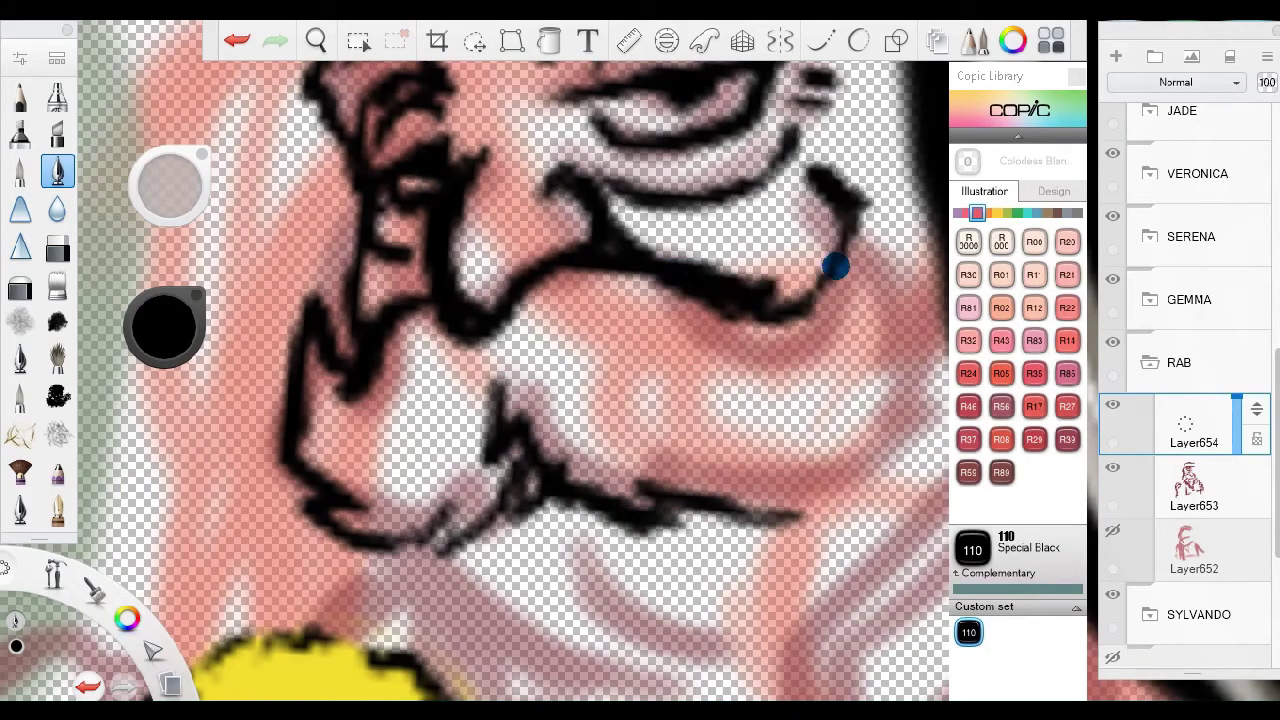
scroll(835, 265, "down", 3)
left_click_drag(378, 388, 518, 508)
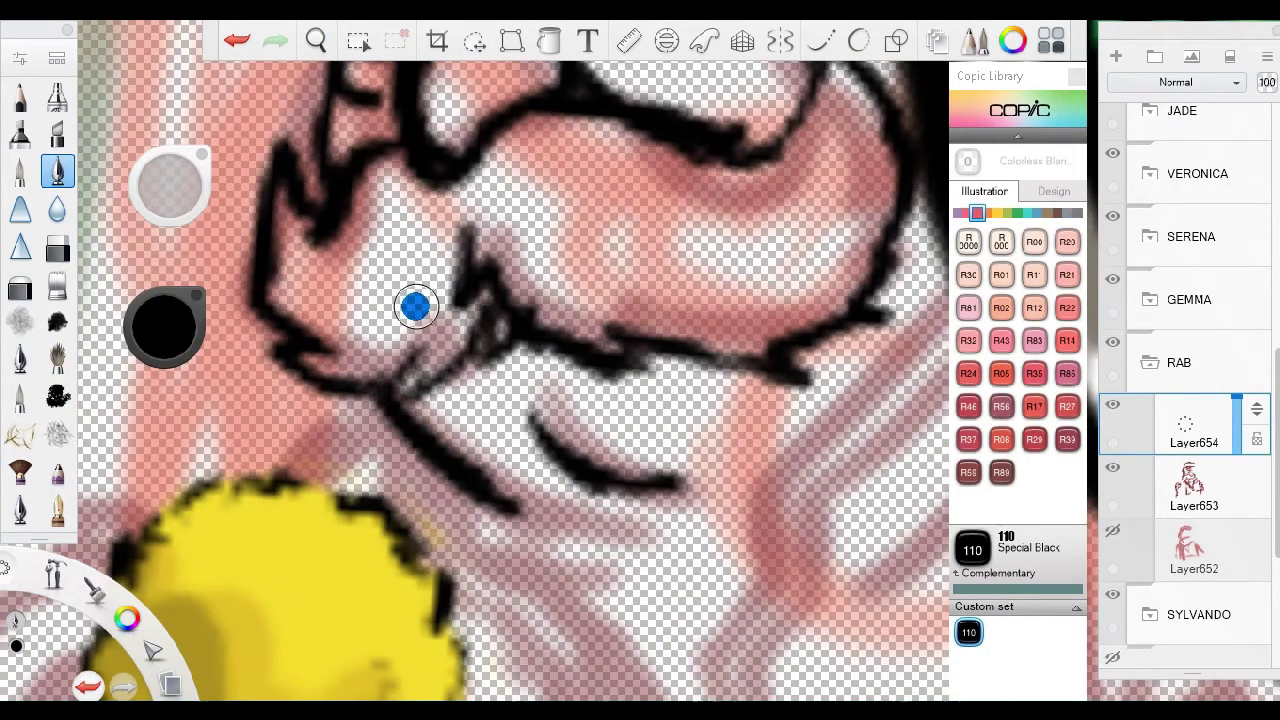
Ink Rab's neck, collar, shirt folds, vest edges and raised hand around the clown's yellow pompom.
scroll(415, 306, "down", 2)
scroll(489, 420, "down", 2)
left_click_drag(586, 314, 430, 640)
scroll(443, 349, "up", 2)
left_click_drag(443, 349, 380, 230)
scroll(463, 330, "up", 2)
mouse_move(463, 330)
left_mouse_down()
mouse_move(626, 577)
mouse_move(686, 457)
left_mouse_up()
scroll(571, 537, "down", 2)
scroll(571, 537, "up", 2)
mouse_move(430, 300)
left_mouse_down()
mouse_move(405, 503)
mouse_move(474, 393)
left_mouse_up()
scroll(474, 393, "down", 2)
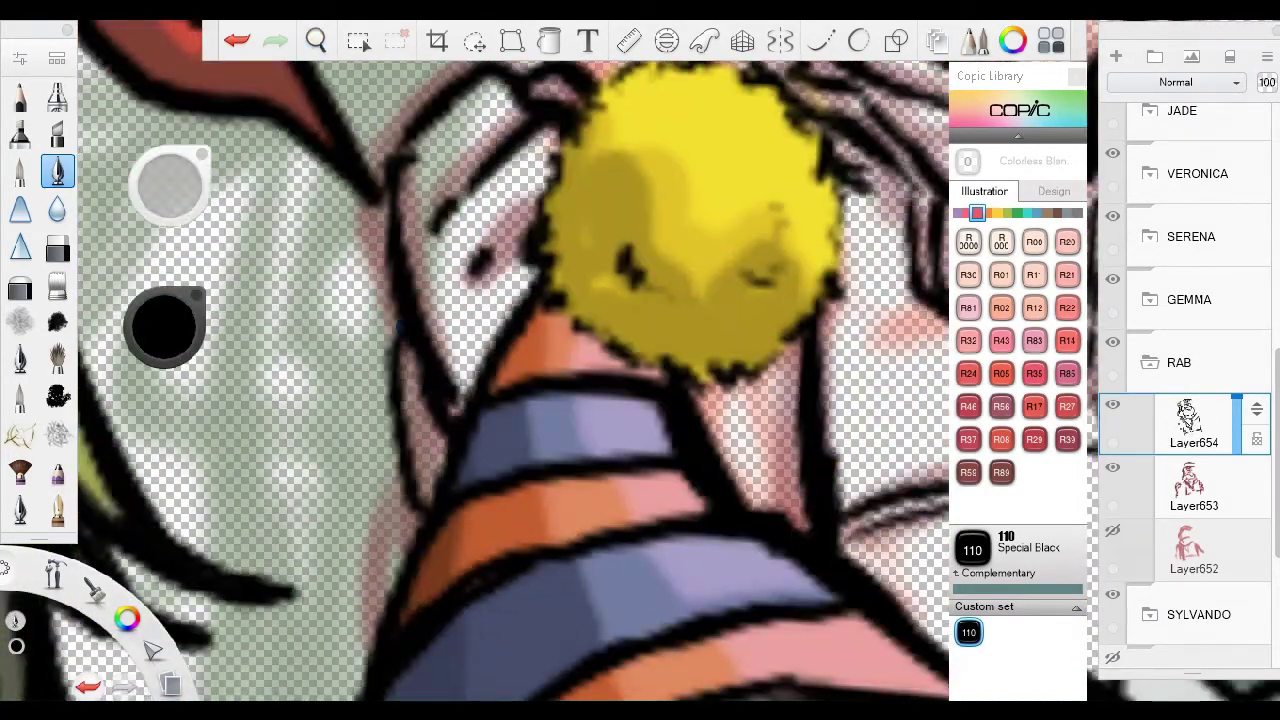
scroll(457, 544, "up", 2)
scroll(457, 544, "down", 2)
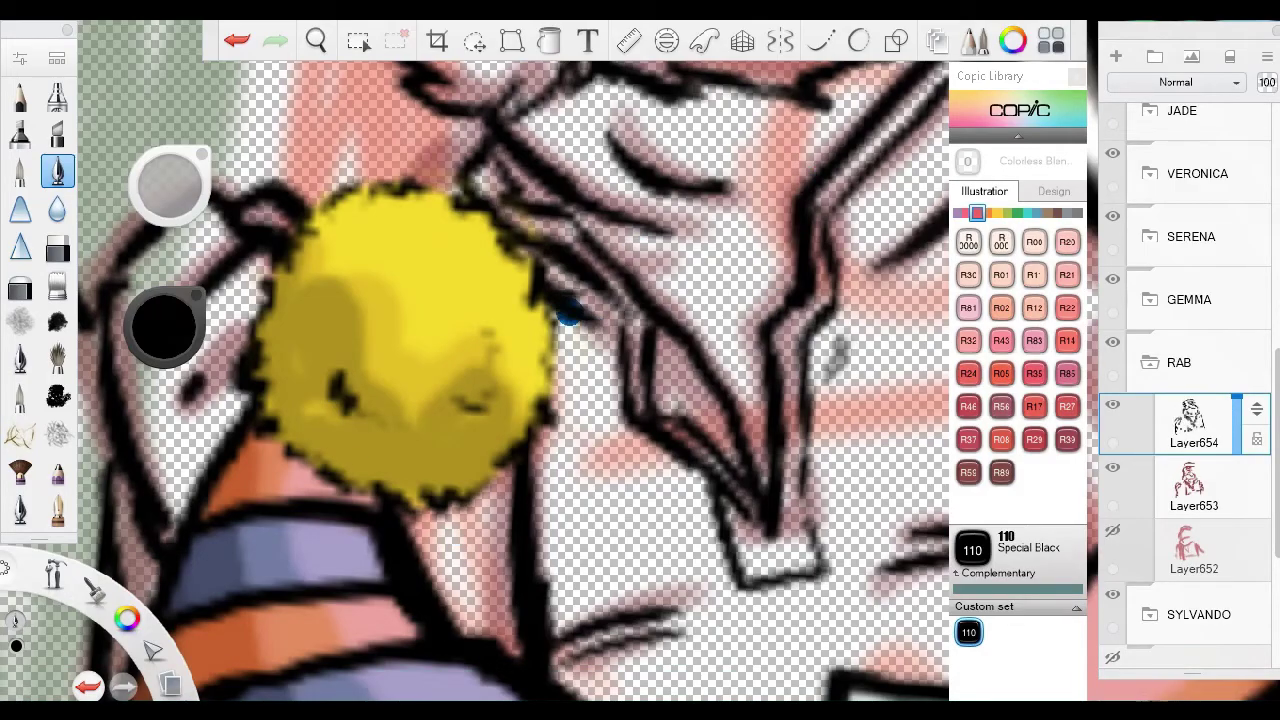
Ink the outline of Rab's hat above the brim in black on Layer654.
key("space")
left_click_drag(591, 414, 700, 322)
scroll(700, 322, "up", 3)
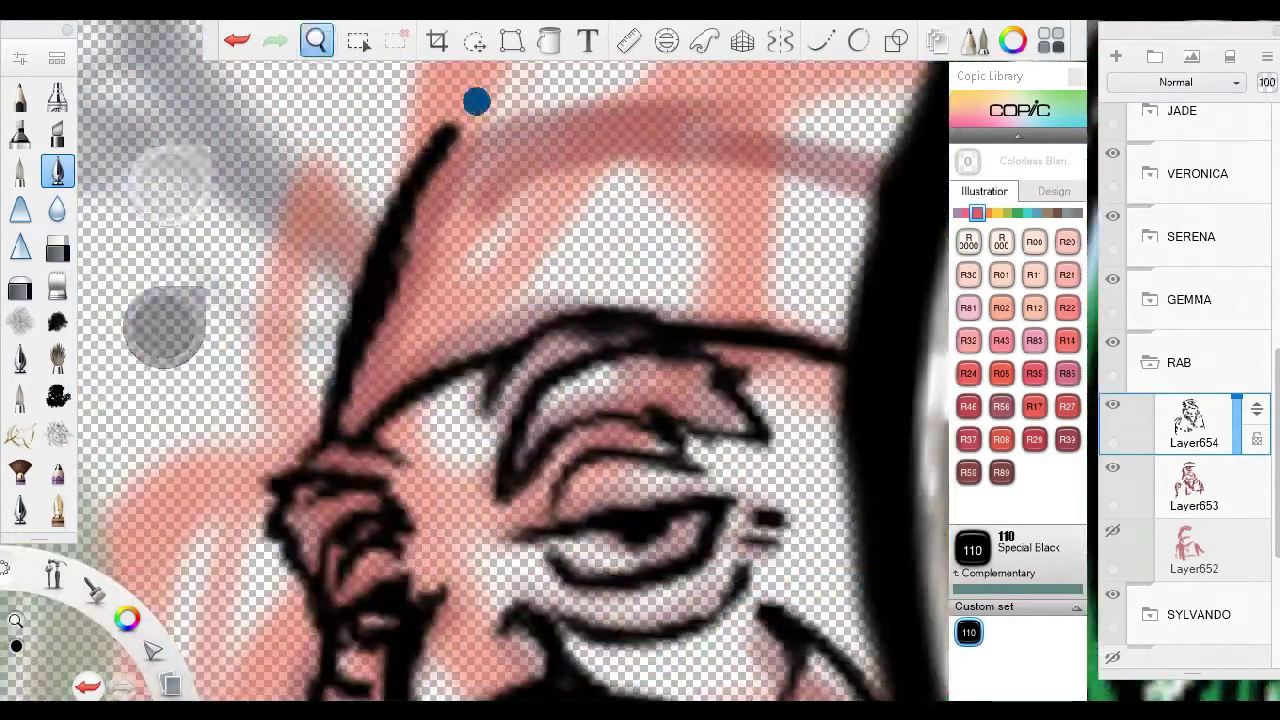
Pick up a yellow from the artwork and paint the curled ornaments on both sides of Rab's vest.
scroll(720, 277, "down", 3)
left_click(300, 370, "alt")
key("space")
scroll(643, 400, "up", 3)
left_click_drag(690, 525, 617, 349)
scroll(628, 388, "down", 3)
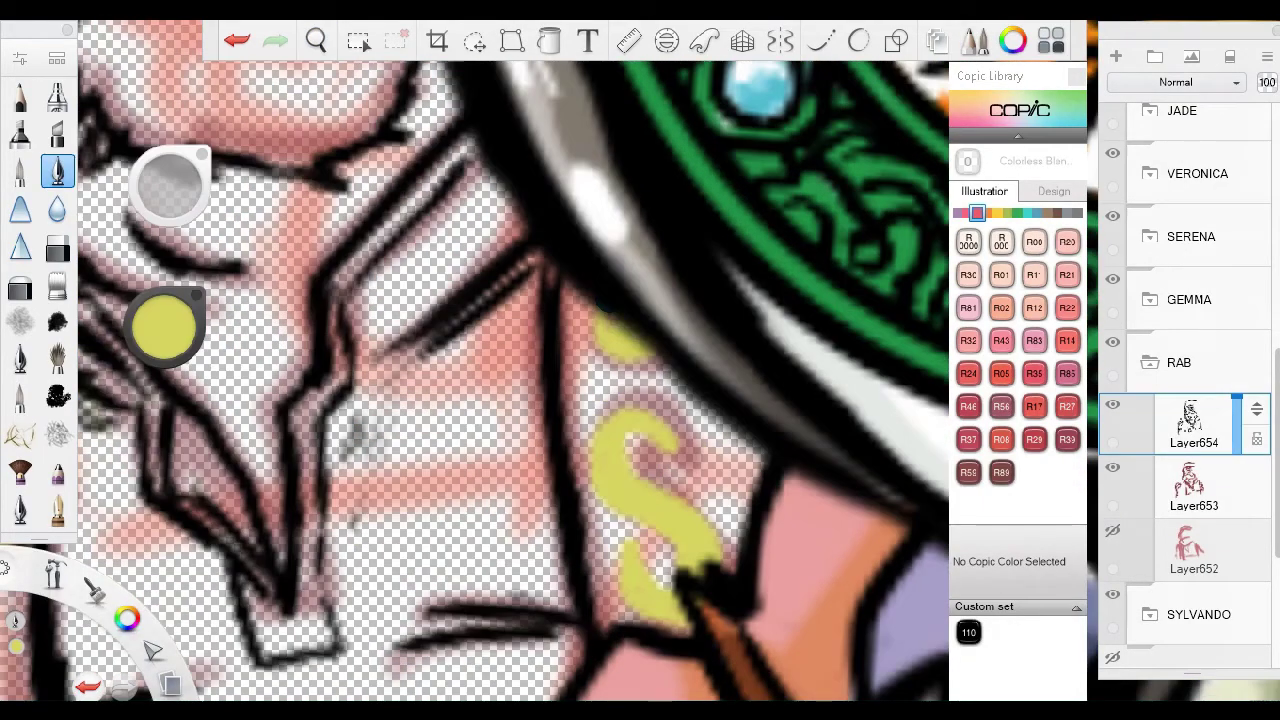
scroll(414, 433, "up", 3)
scroll(434, 406, "down", 5)
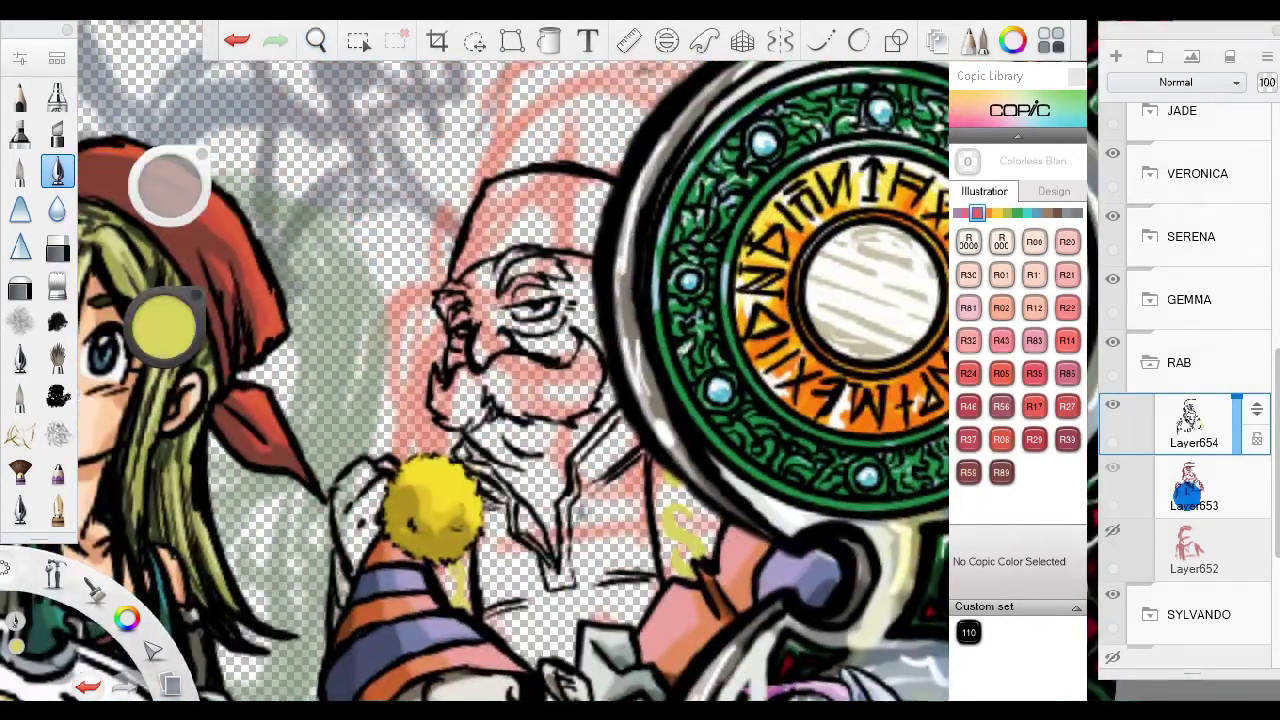
Hide Layer653, add a new layer beneath Layer654, and fill Rab's hat and vest with red.
left_click(1187, 490)
left_click(1118, 57)
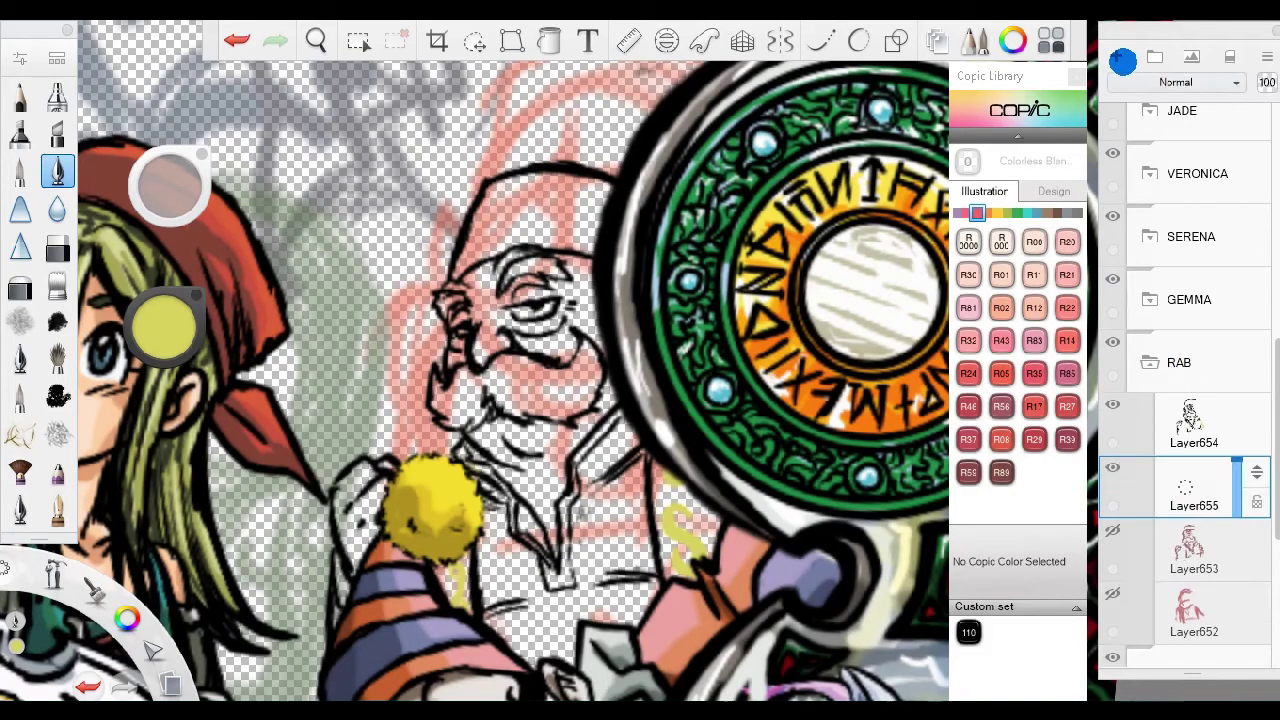
scroll(406, 508, "up", 5)
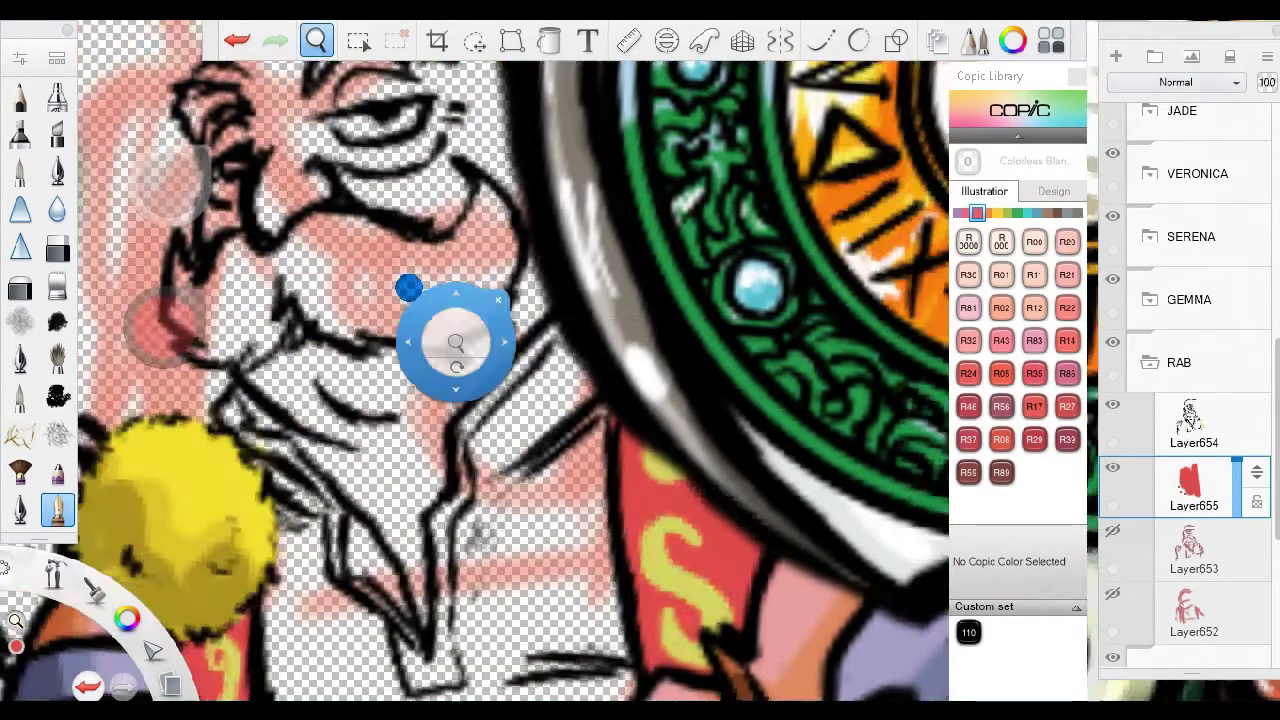
left_click_drag(340, 400, 496, 317)
scroll(414, 409, "up", 3)
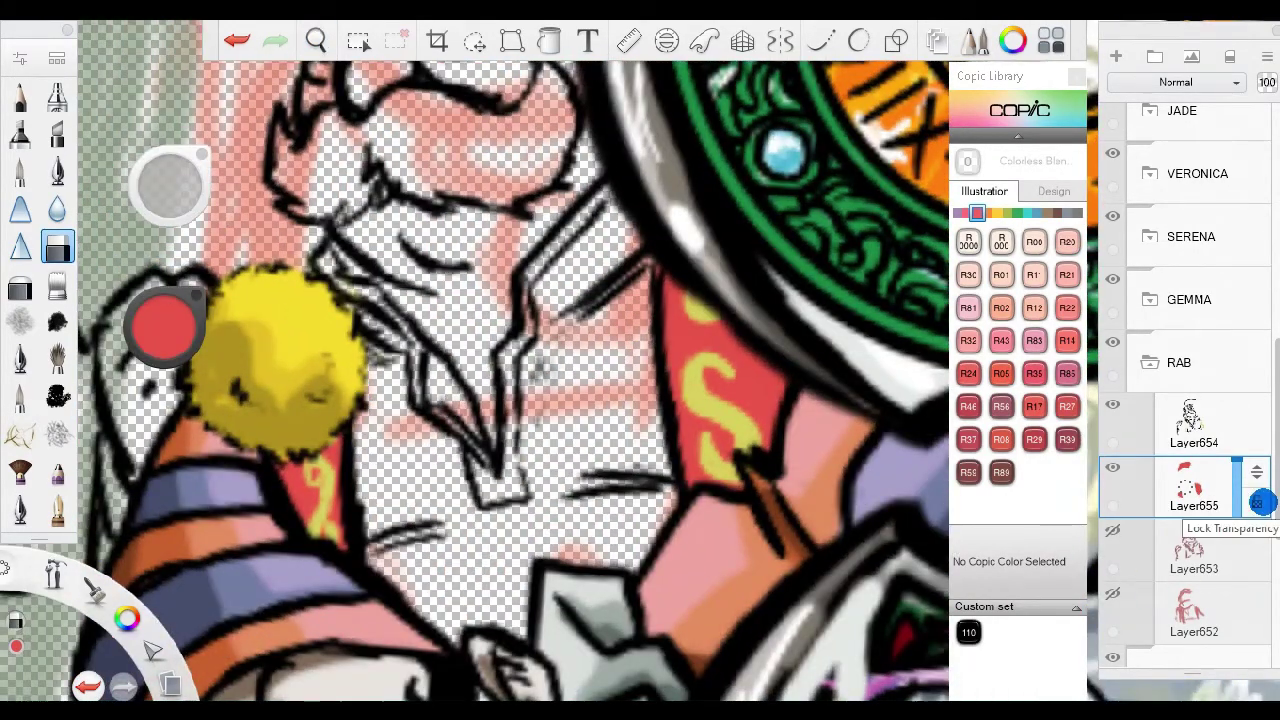
Fill Rab's eyes and moustache with white on Layer655.
left_click(57, 510)
scroll(614, 317, "up", 5)
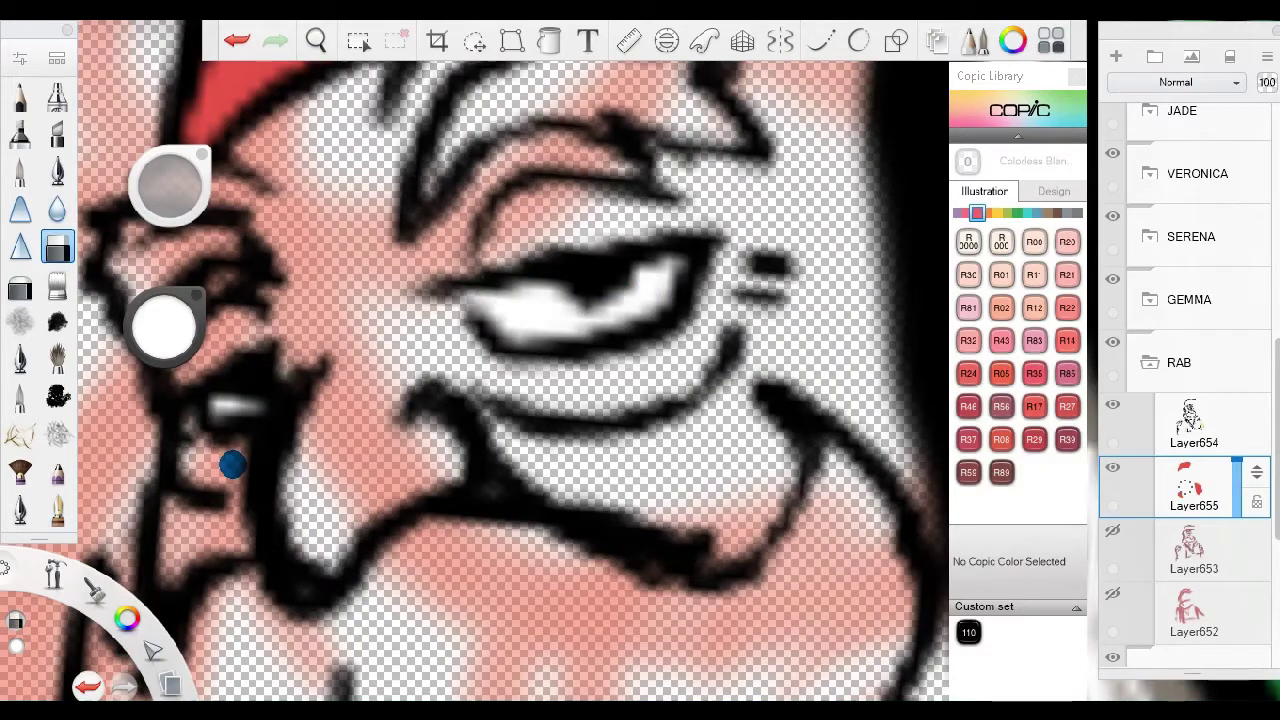
scroll(423, 307, "down", 5)
scroll(606, 371, "up", 4)
mouse_move(470, 355)
left_mouse_down()
mouse_move(696, 347)
mouse_move(769, 297)
mouse_move(406, 486)
mouse_move(303, 380)
left_mouse_up()
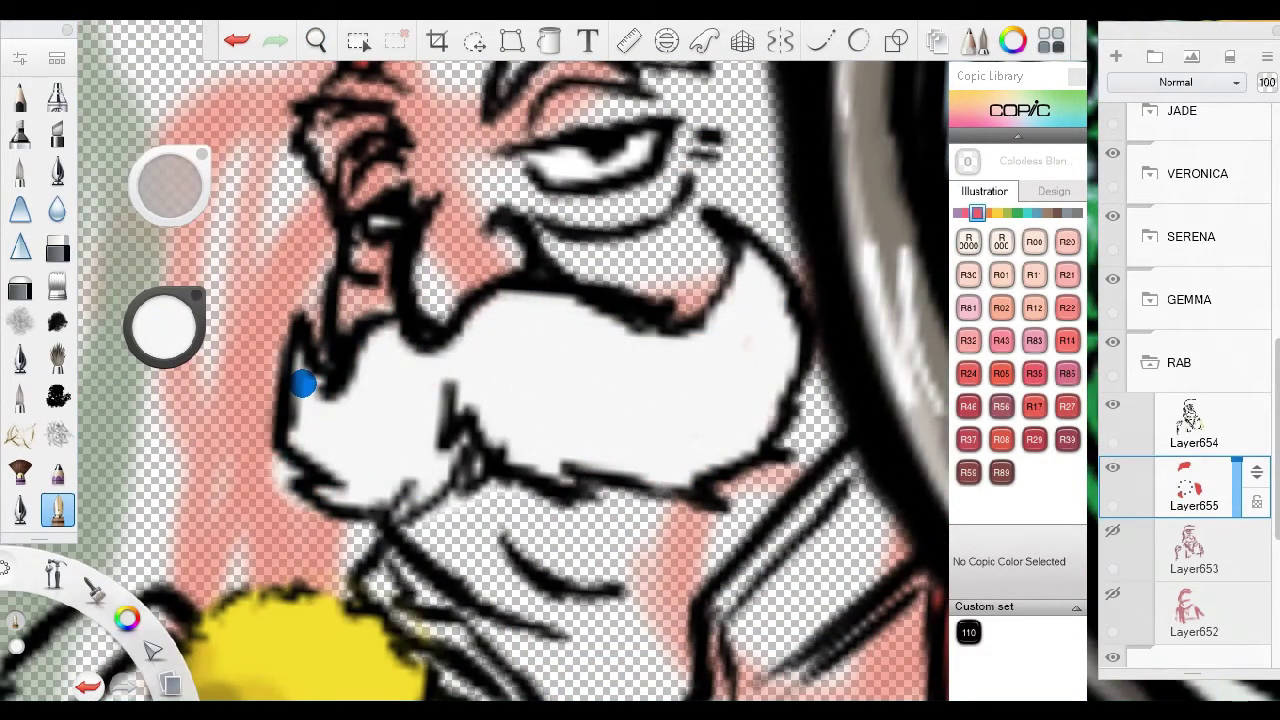
Fill Rab's eyebrows with white and erase the excess paint around the eyebrows and moustache.
scroll(593, 265, "up", 3)
key("e")
scroll(414, 343, "up", 3)
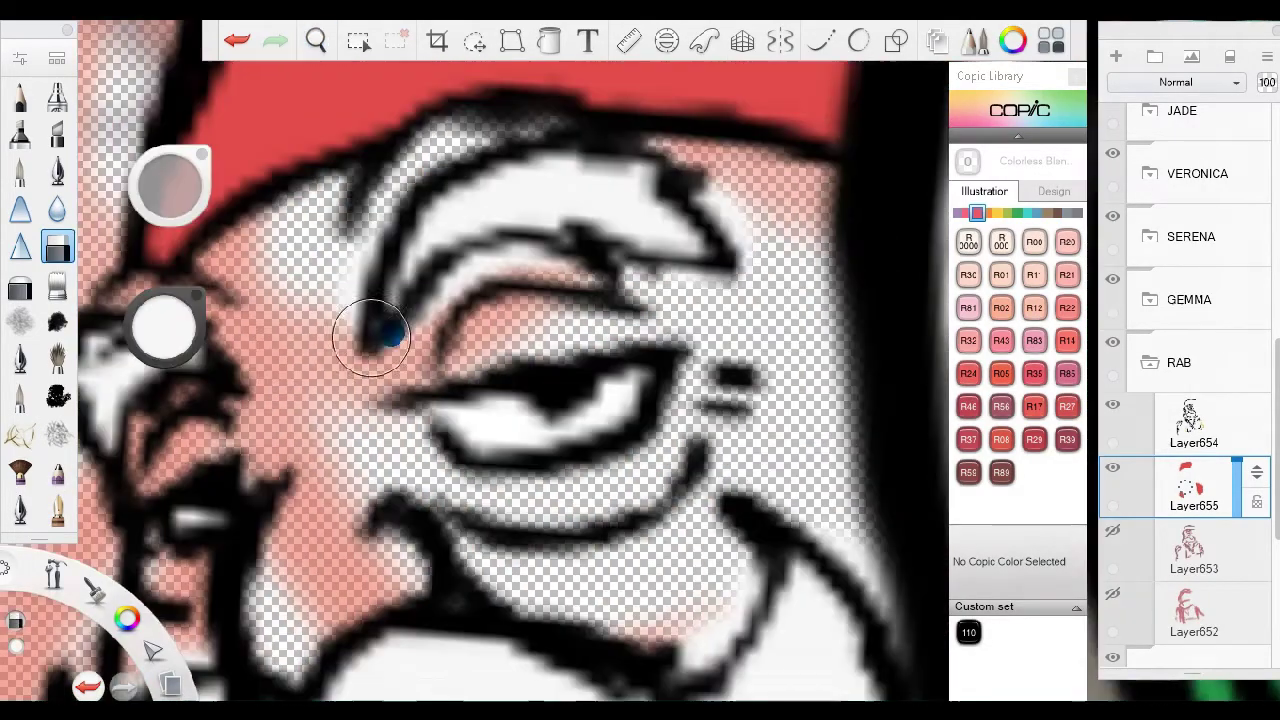
scroll(600, 230, "down", 3)
scroll(480, 454, "up", 4)
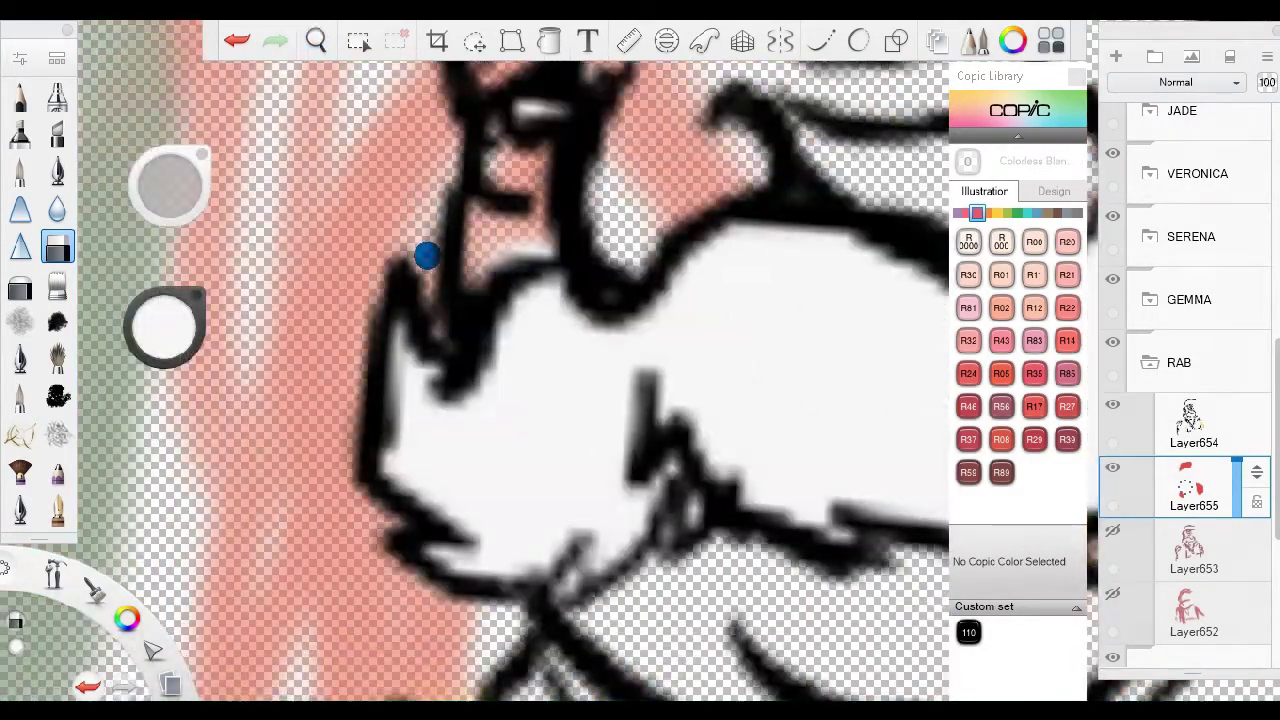
scroll(612, 242, "down", 3)
Lock Layer655's transparency and shade Rab's hat in a deeper red with a small white highlight.
key("b")
scroll(874, 506, "up", 2)
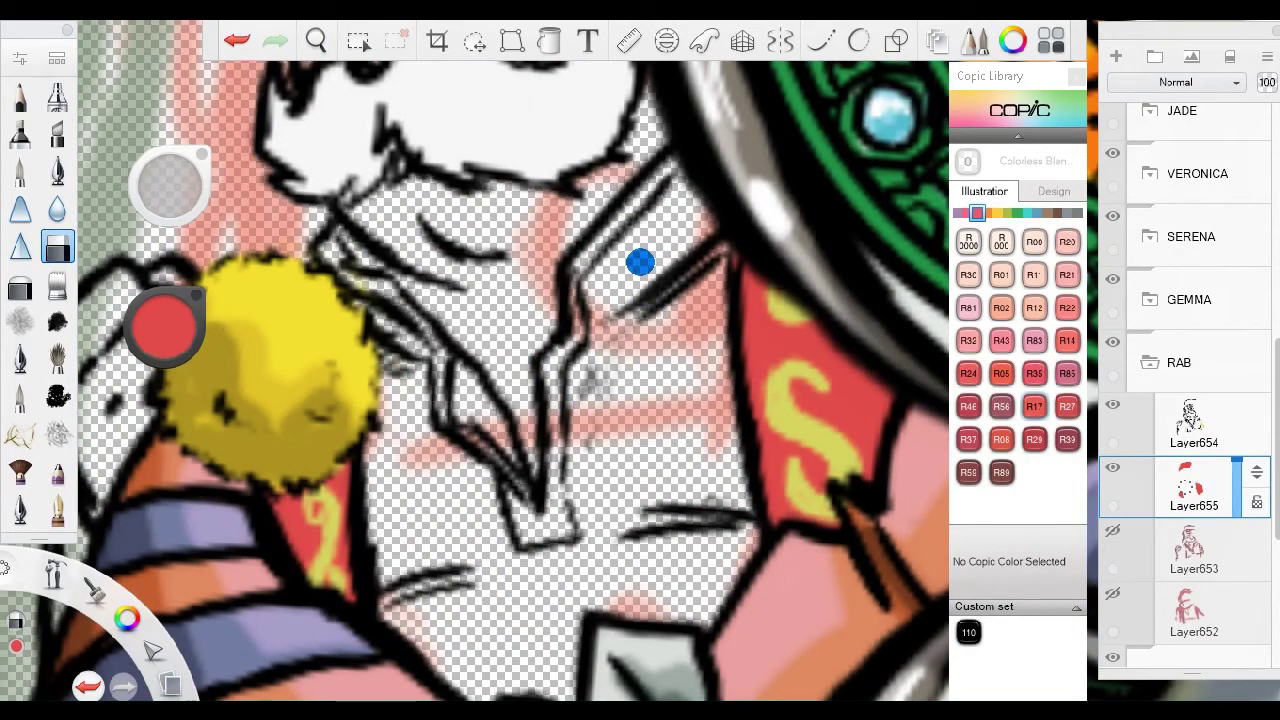
key("b")
scroll(414, 251, "down", 2)
scroll(457, 229, "up", 3)
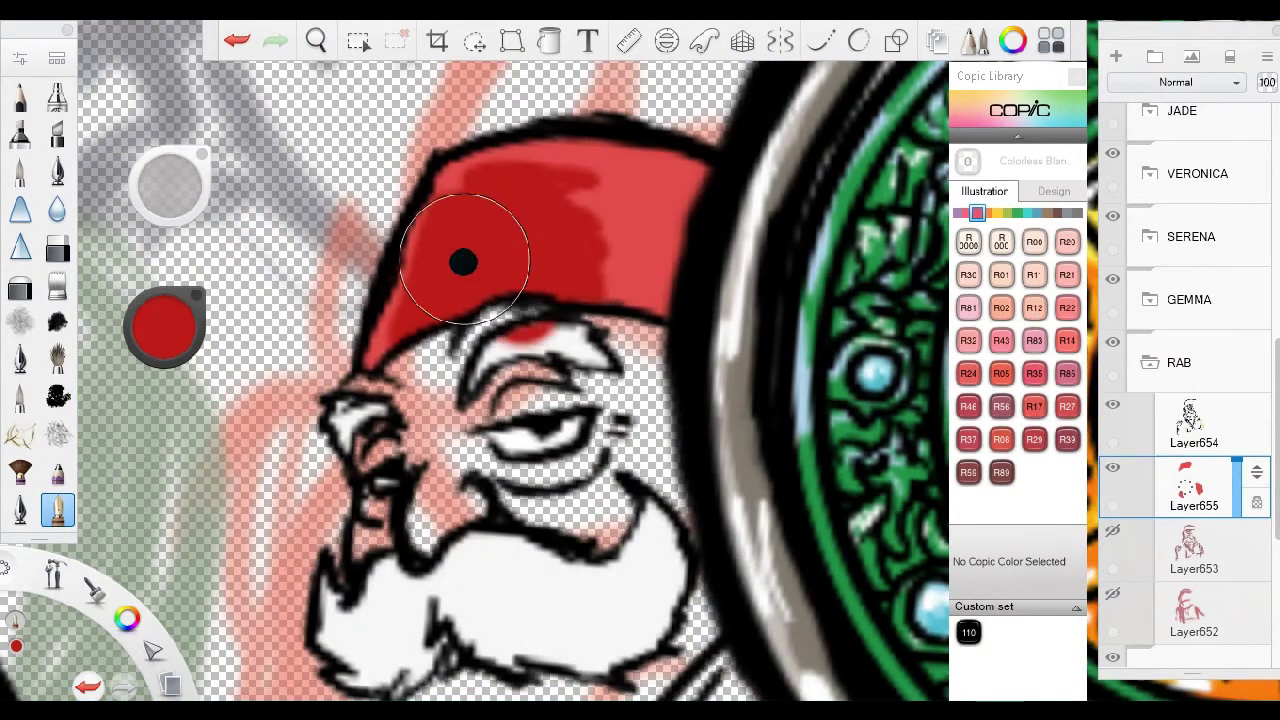
scroll(554, 245, "down", 2)
scroll(529, 207, "up", 2)
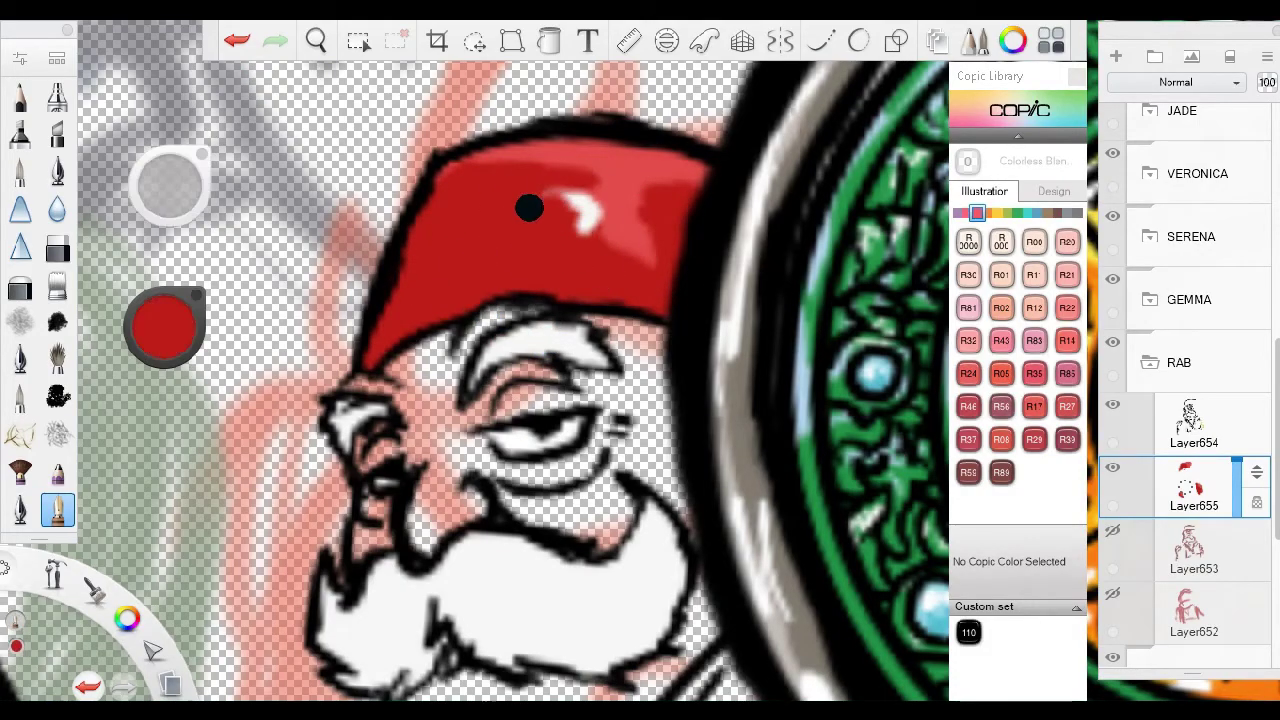
Add dark maroon shadows to Rab's hat and vest on Layer655.
mouse_move(418, 267)
left_mouse_down()
mouse_move(451, 237)
mouse_move(451, 205)
left_mouse_up()
key("space")
scroll(484, 408, "down", 3)
scroll(533, 350, "up", 2)
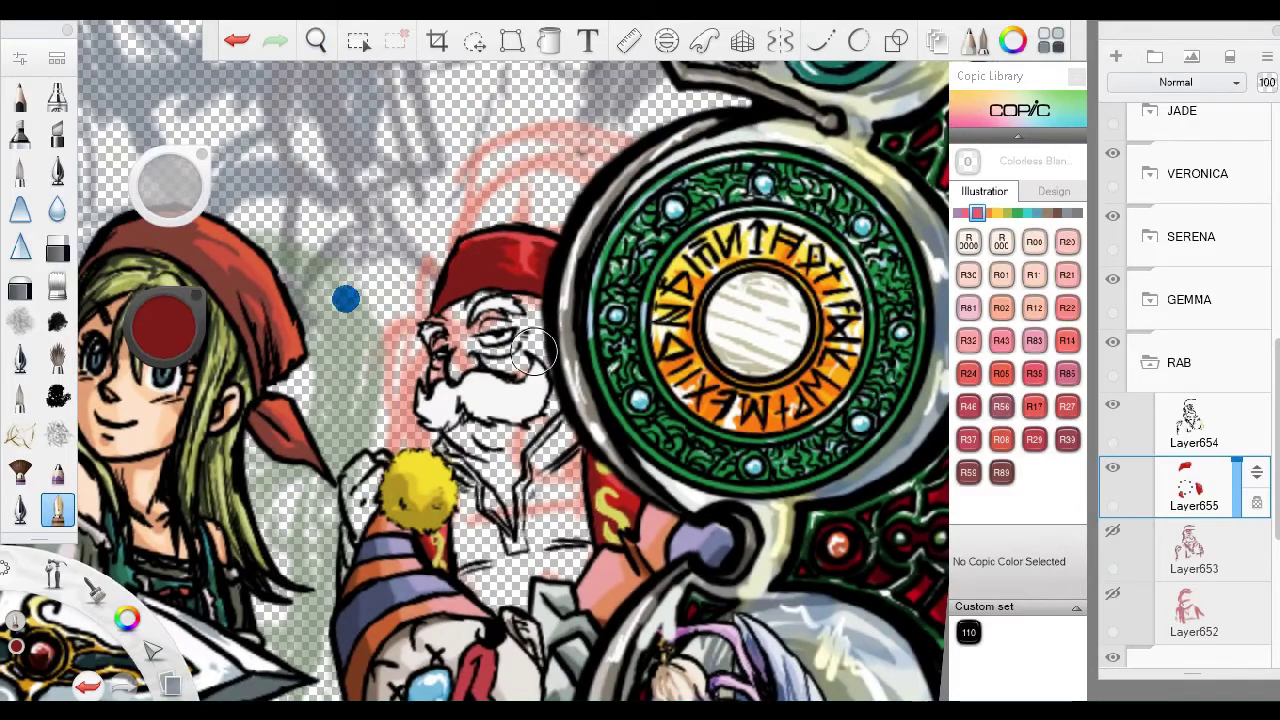
Shade Rab's moustache and eyebrows with beige and light brown on Layer655.
scroll(480, 380, "up", 4)
left_click_drag(414, 420, 520, 400)
left_click_drag(330, 420, 540, 470)
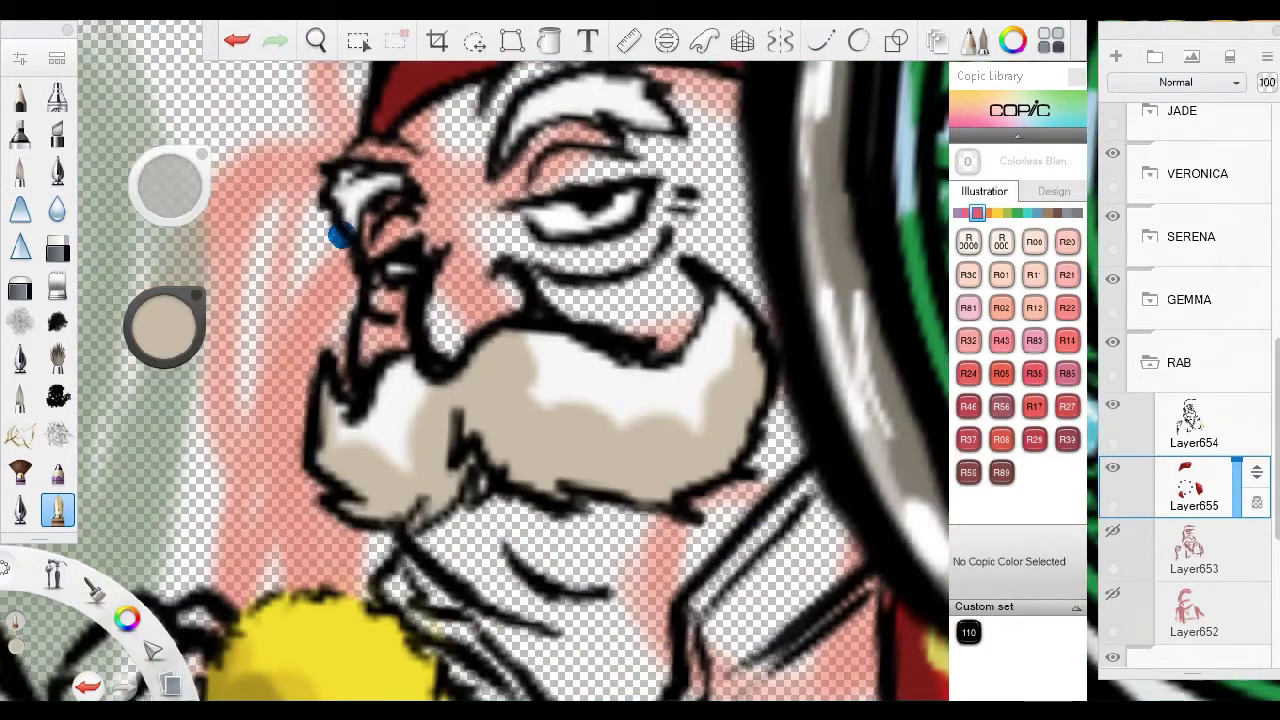
left_click_drag(300, 200, 620, 120)
mouse_move(380, 500)
left_mouse_down()
mouse_move(611, 457)
mouse_move(460, 380)
left_mouse_up()
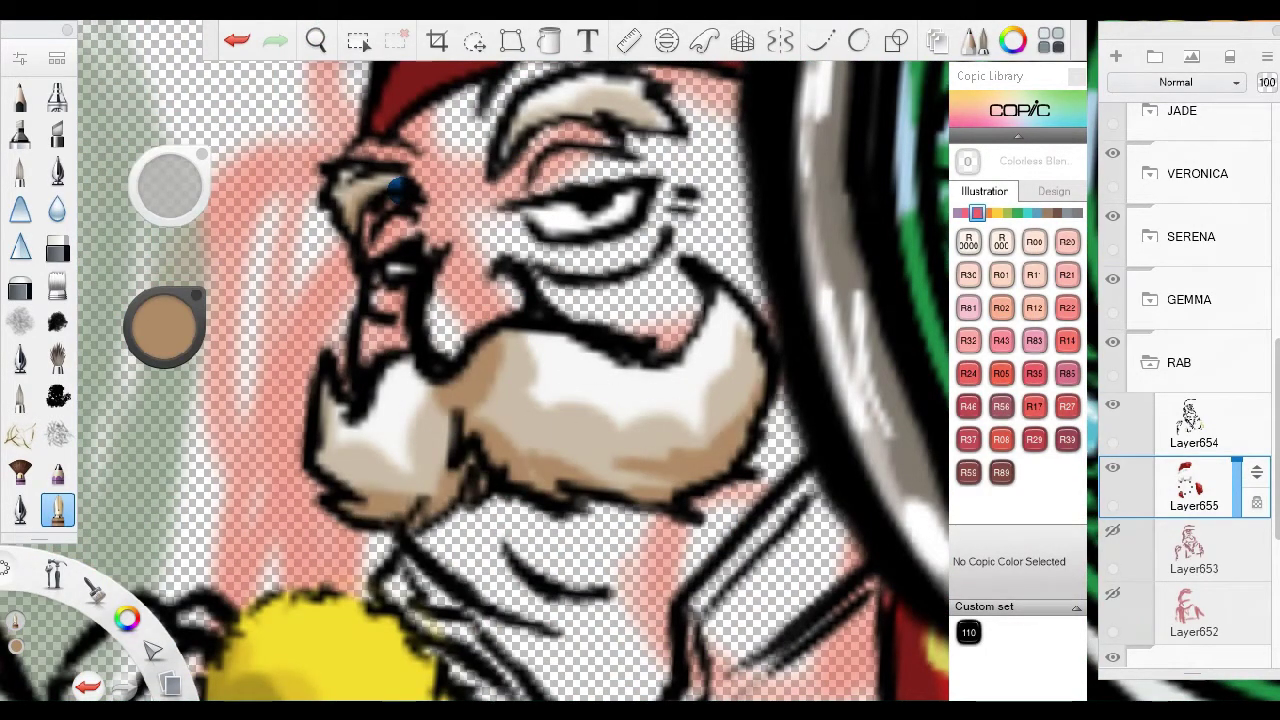
left_click_drag(340, 500, 500, 400)
scroll(543, 500, "down", 3)
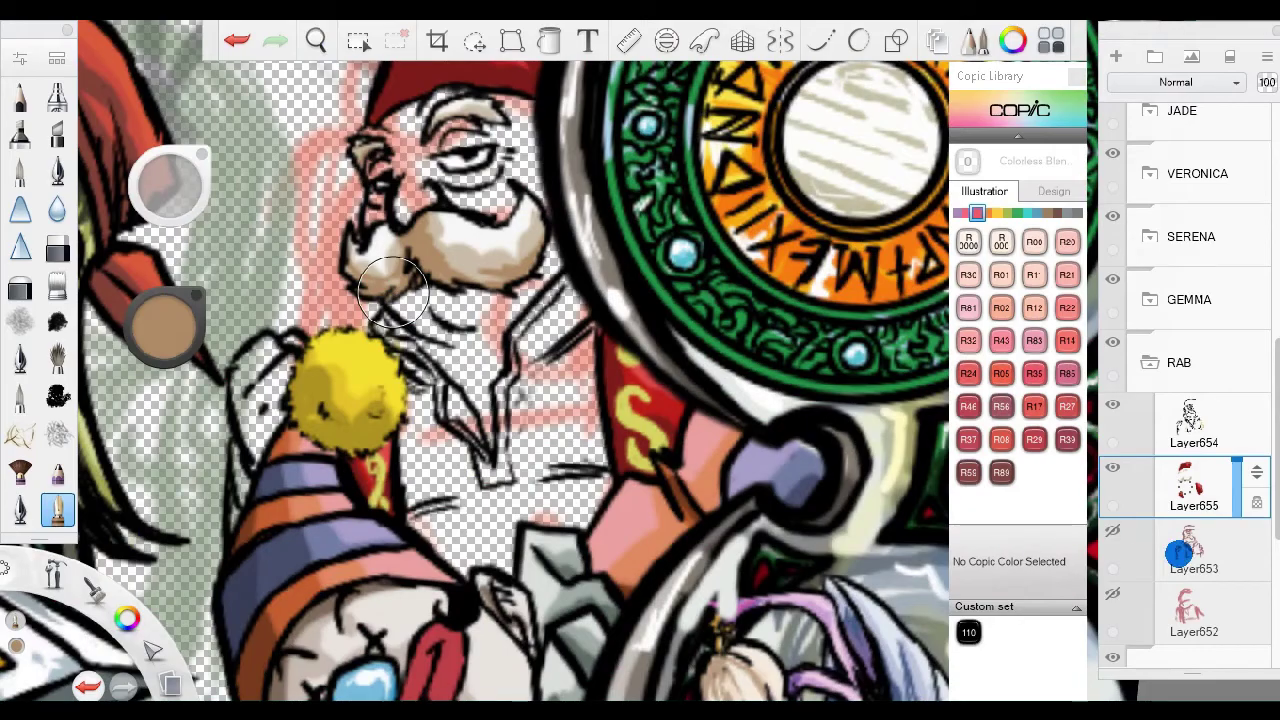
Add a new layer beneath Layer655, fill Rab's shirt with off-white, and erase the overspill along the collar.
key("ctrl+shift+n")
left_click(570, 407, "alt")
scroll(428, 440, "up", 4)
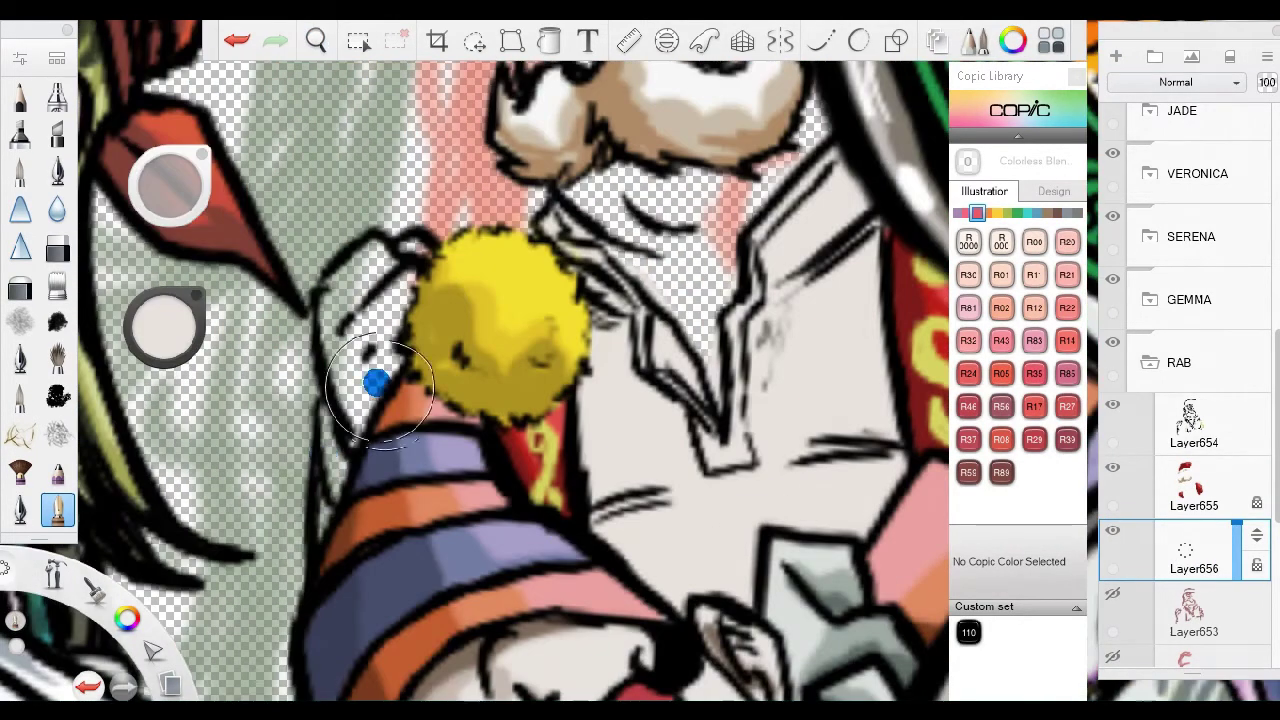
scroll(571, 251, "up", 5)
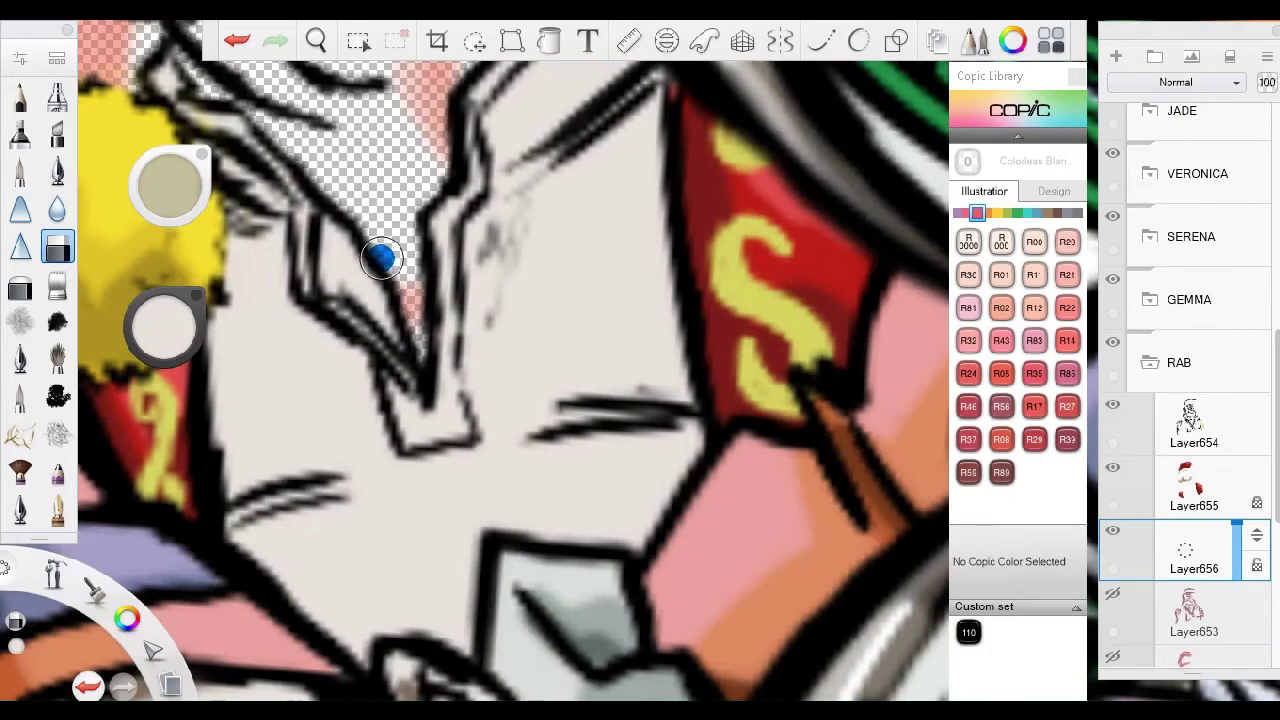
scroll(380, 258, "down", 4)
left_click(423, 429, "alt")
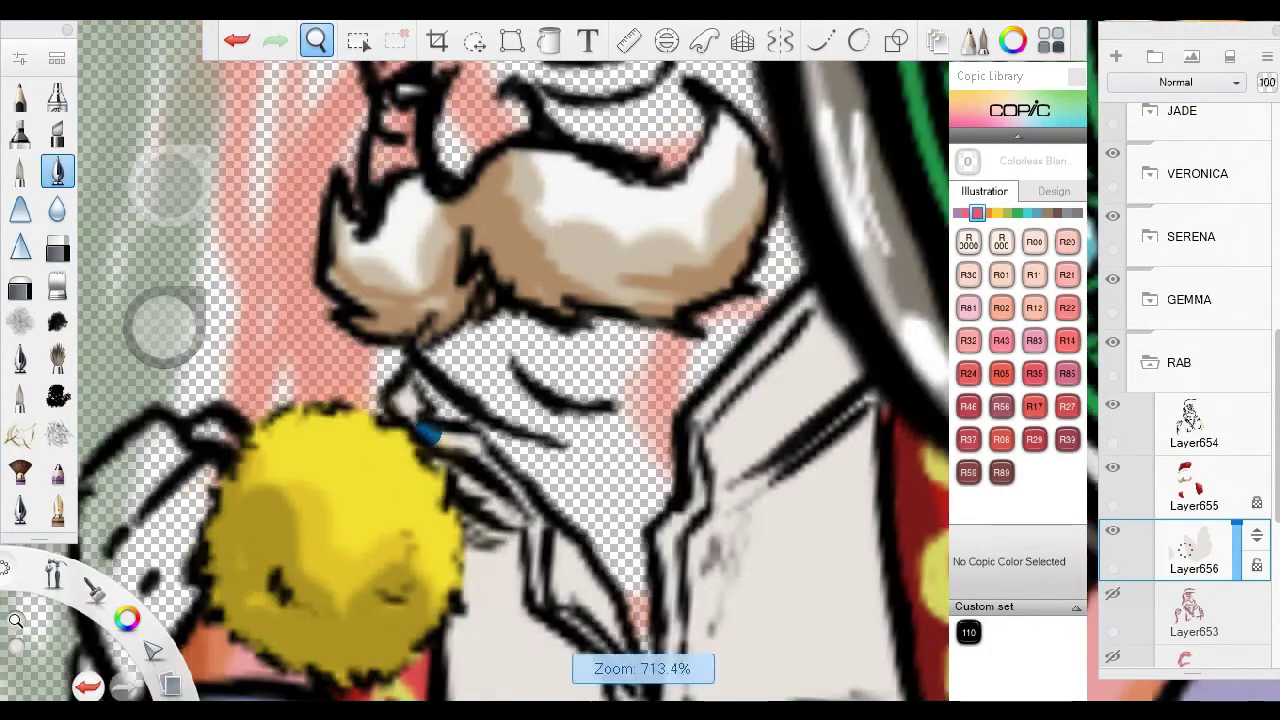
Shade Rab's shirt on Layer656 with tan and brown, blending the edges back to off-white.
mouse_move(513, 481)
left_mouse_down()
mouse_move(466, 357)
mouse_move(586, 423)
mouse_move(663, 285)
mouse_move(638, 322)
left_mouse_up()
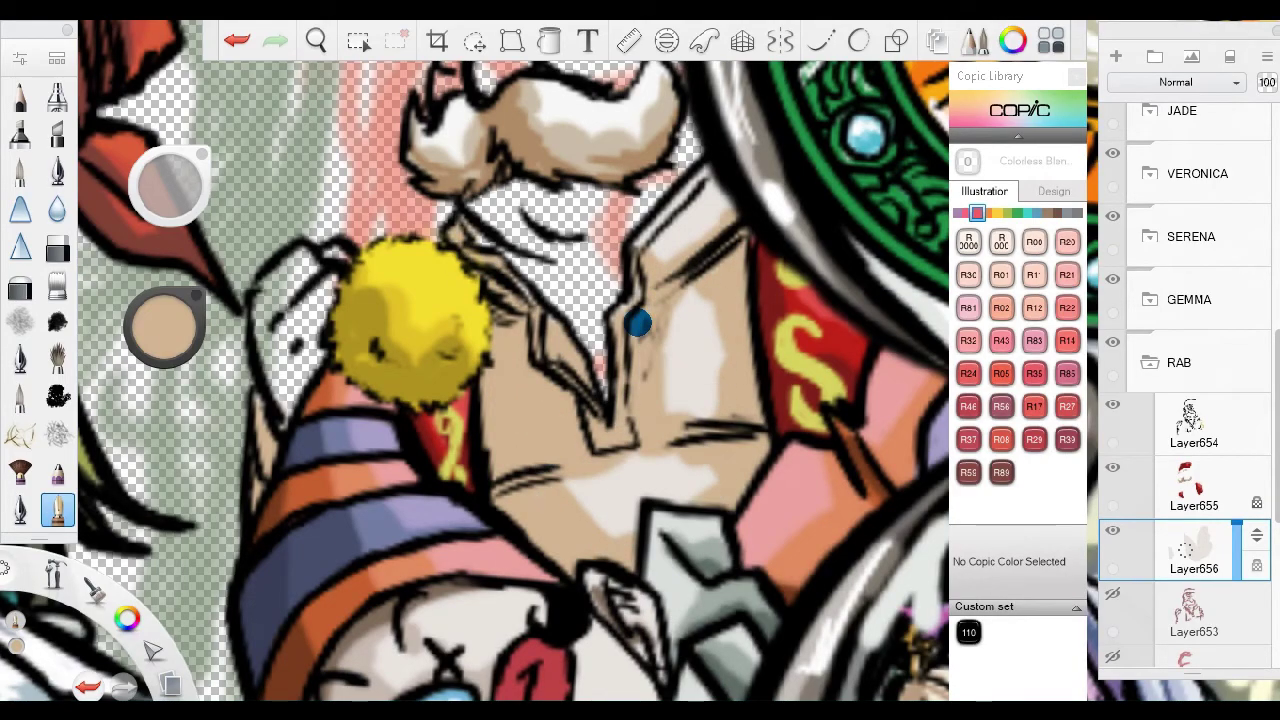
left_click(491, 337, "alt")
mouse_move(491, 337)
left_mouse_down()
mouse_move(600, 500)
mouse_move(517, 358)
left_mouse_up()
left_click_drag(568, 322, 600, 496)
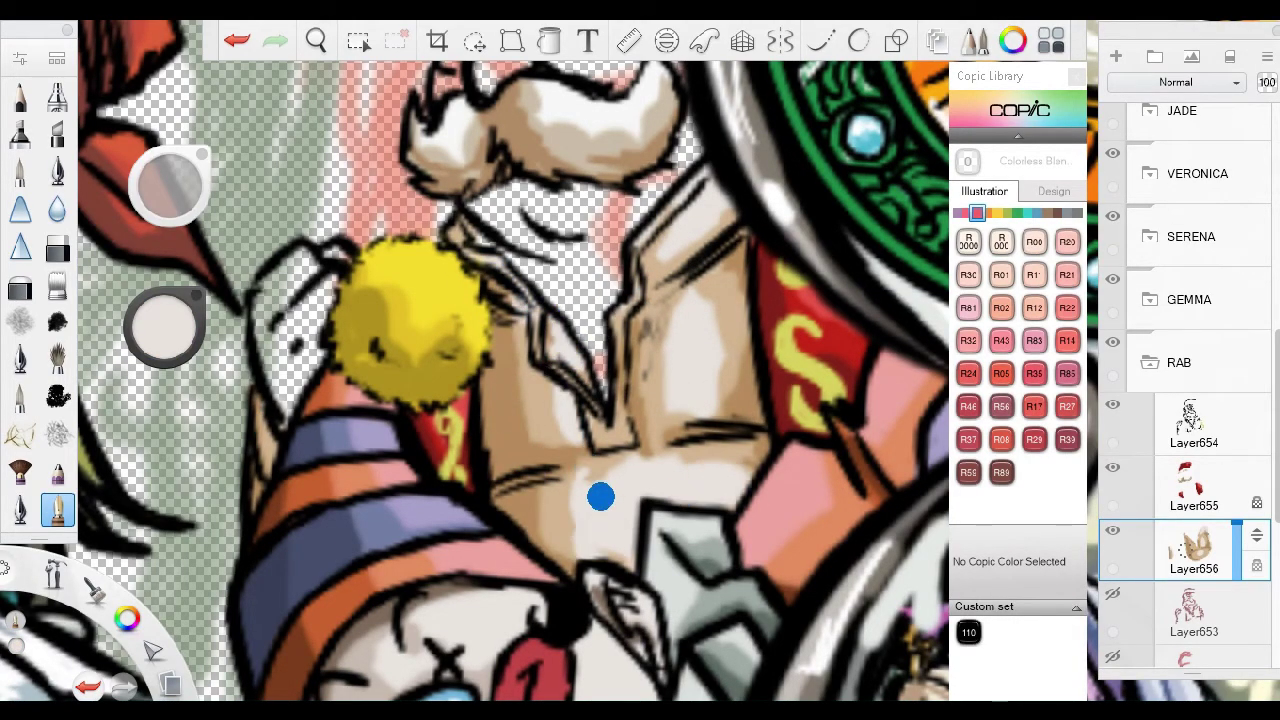
Add a new layer beneath Layer656, fill Rab's face, neck and hand with E31 Brick Beige, and erase the overspill.
scroll(568, 427, "down", 5)
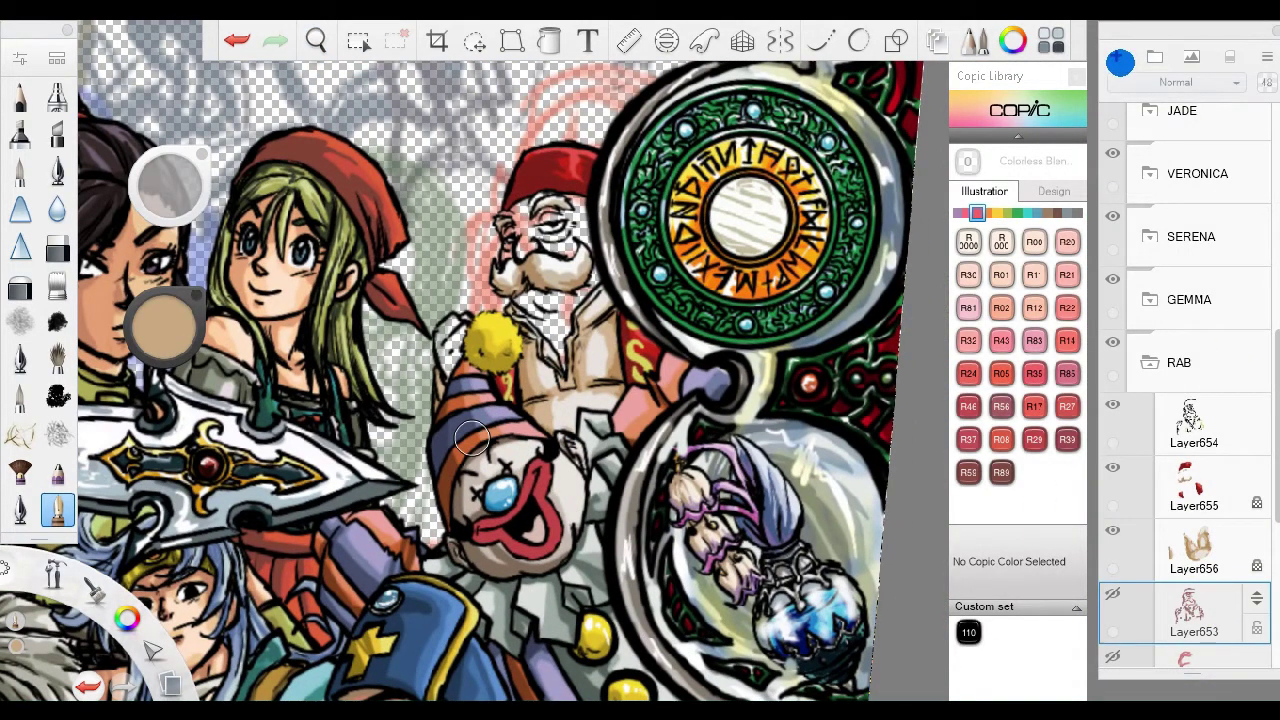
left_click(1117, 57)
scroll(472, 437, "up", 5)
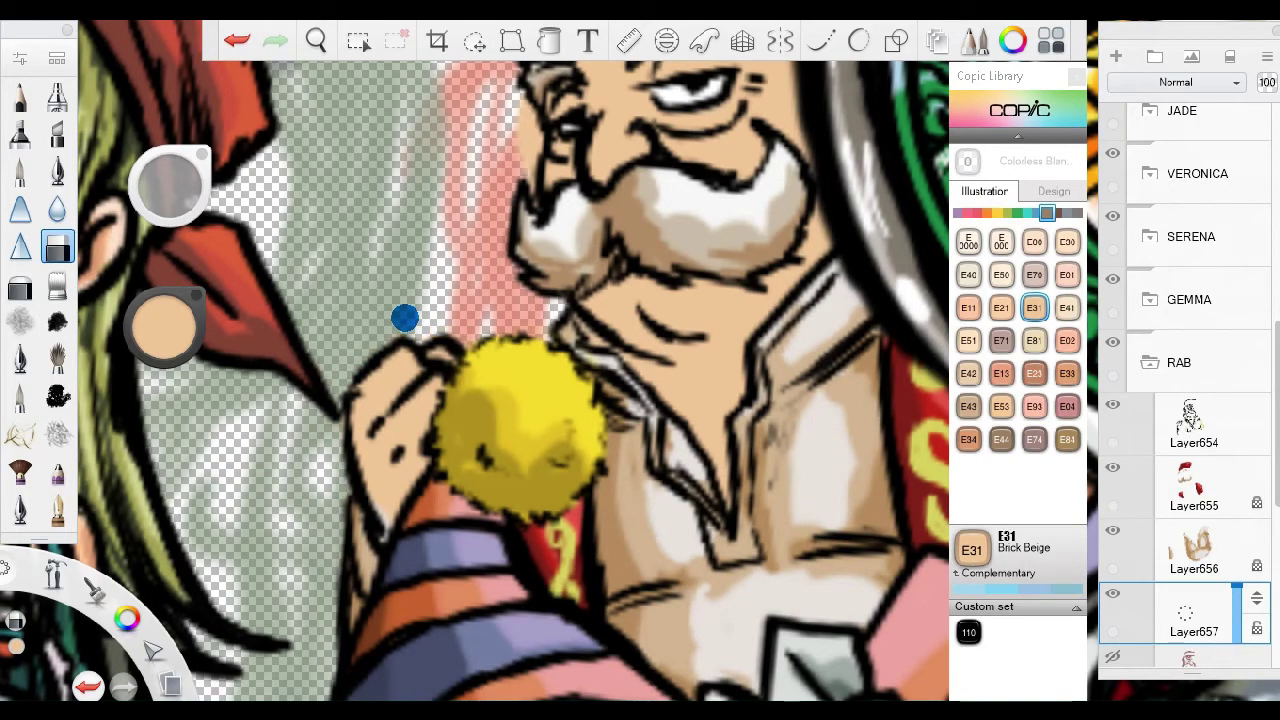
left_click_drag(405, 317, 479, 395)
scroll(367, 377, "down", 3)
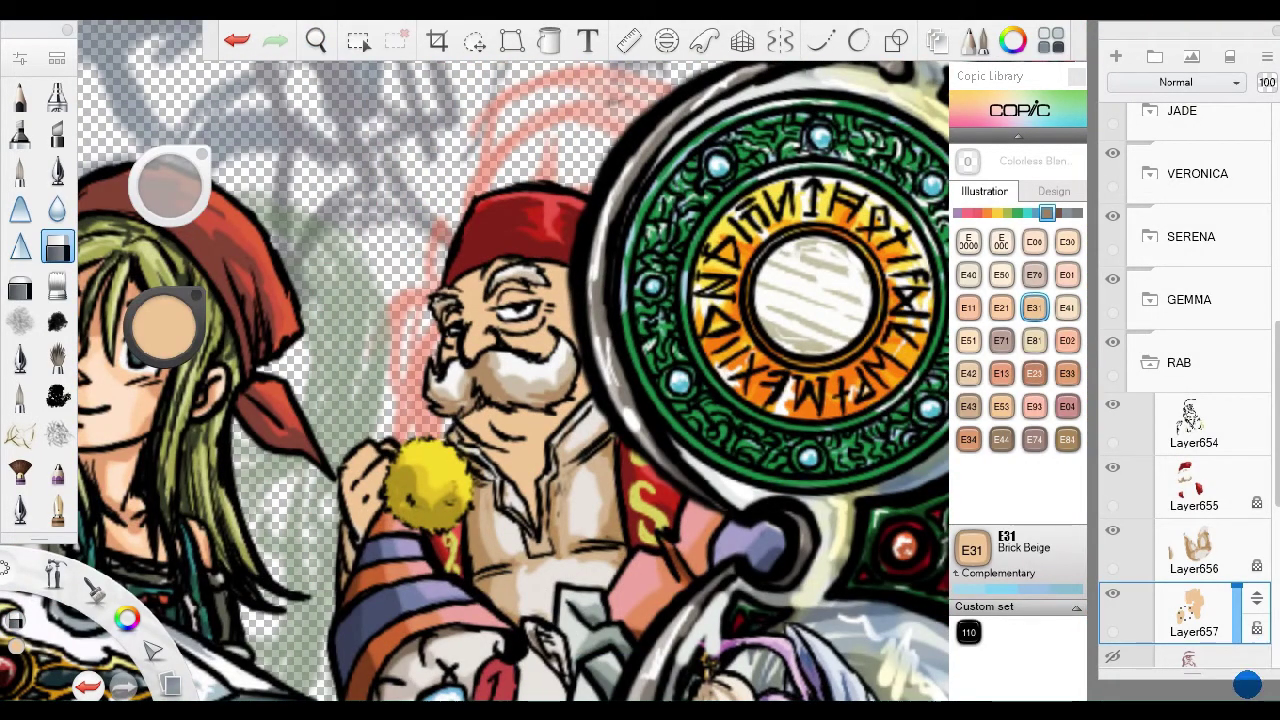
Shade Rab's face, neck and hand on Layer657 with E23 and E44 Clay.
left_click(1034, 373)
scroll(540, 338, "up", 5)
left_click_drag(597, 243, 353, 485)
left_click(321, 498, "alt")
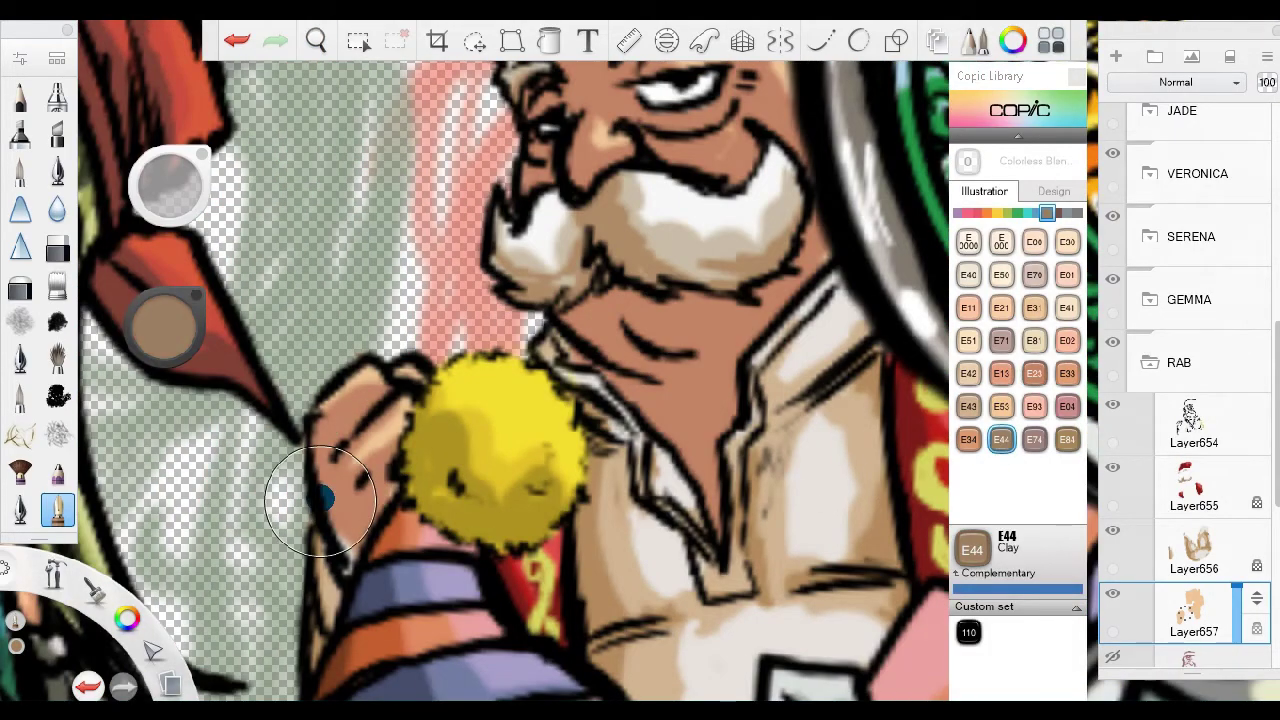
scroll(336, 443, "down", 5)
scroll(432, 357, "up", 5)
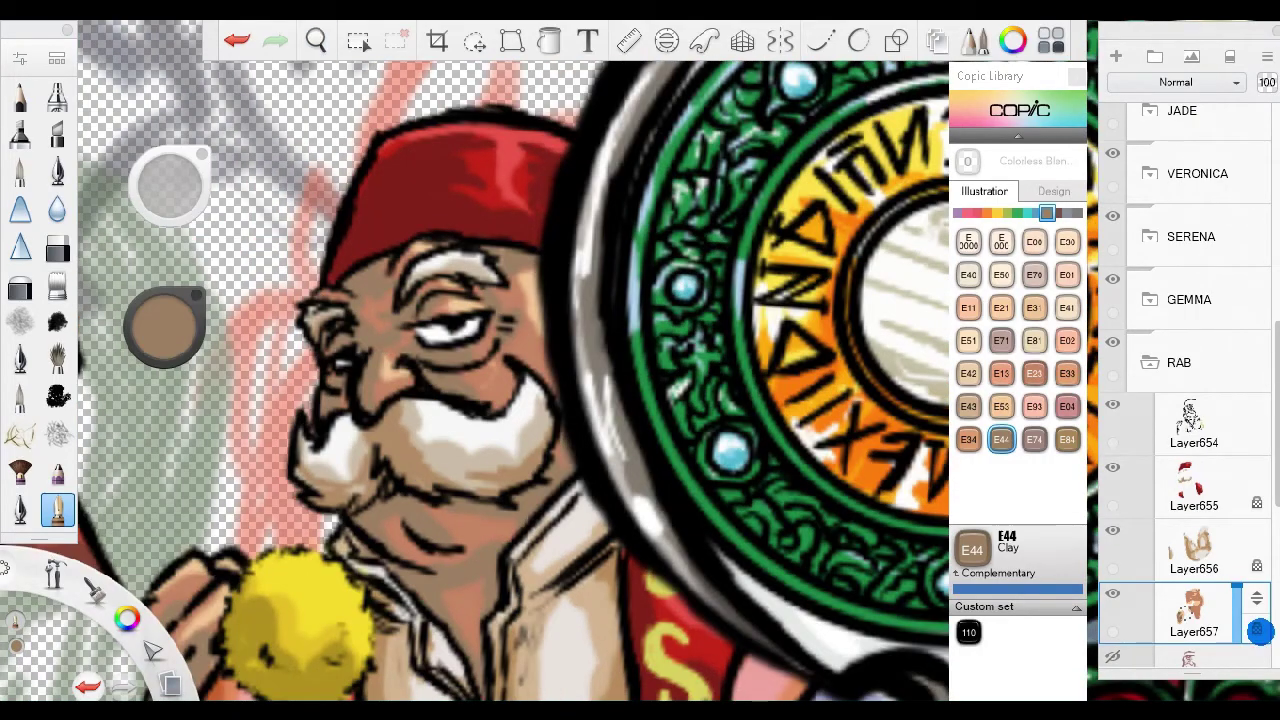
Rough out Hendrik's head and body in blue on a new layer in the HENDRIK folder, between Gemma and Rab.
scroll(627, 455, "down", 5)
scroll(610, 485, "down", 5)
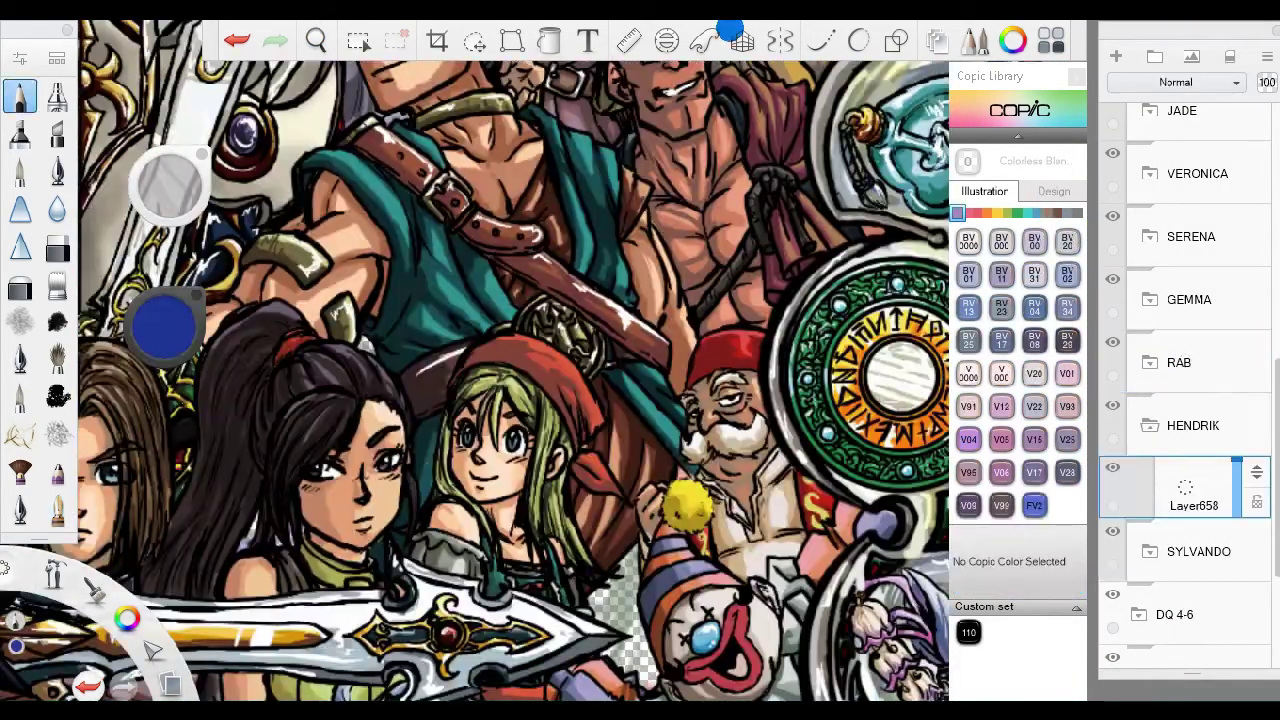
scroll(480, 360, "down", 3)
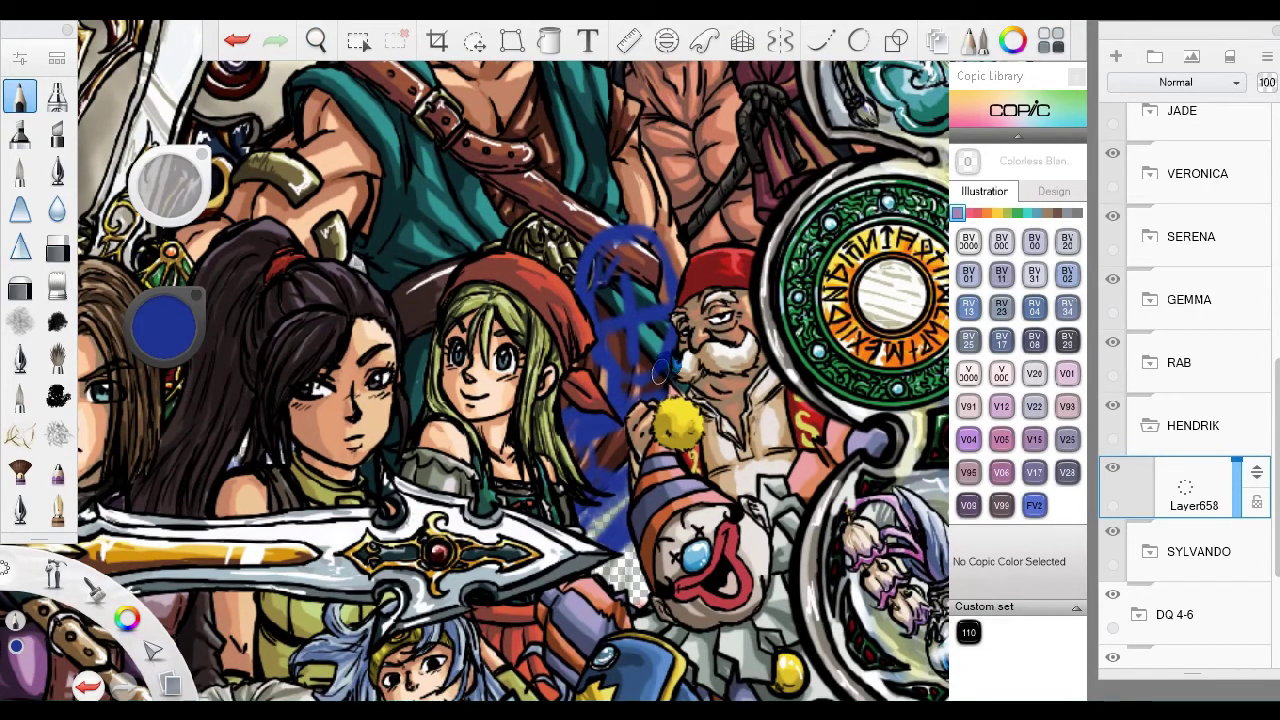
scroll(480, 380, "down", 2)
key("m")
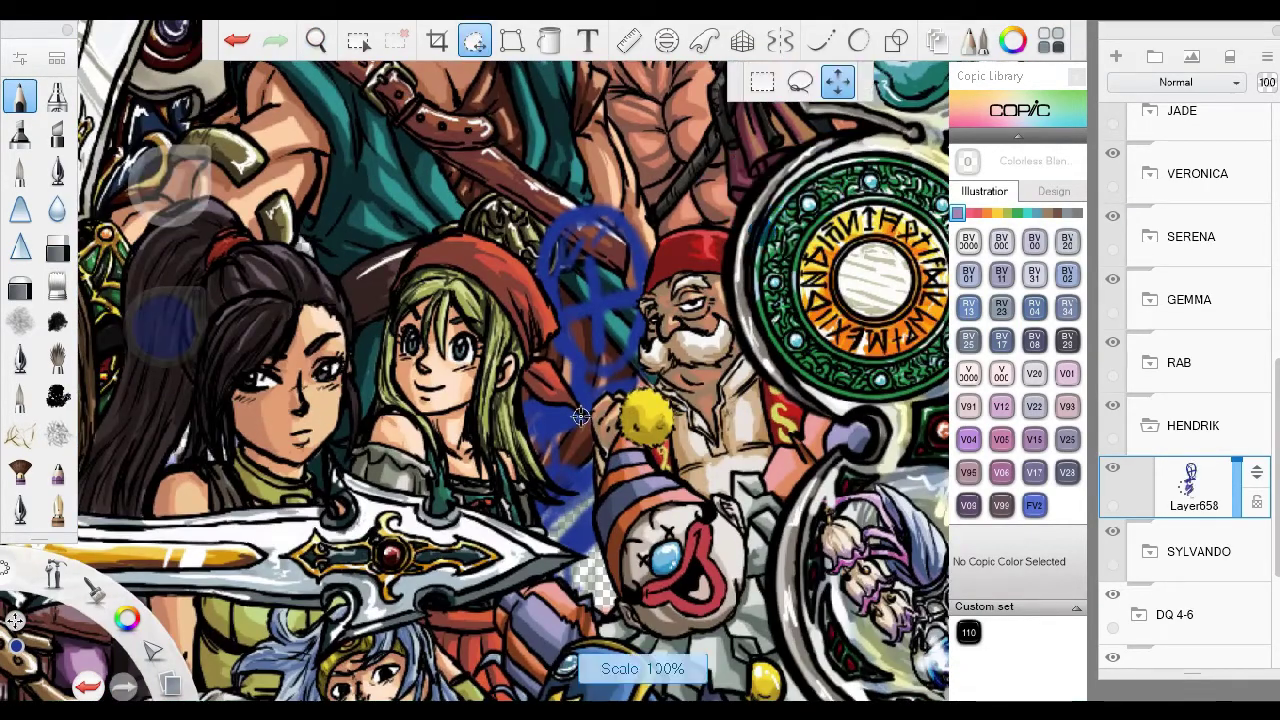
scroll(480, 380, "up", 2)
key("Escape")
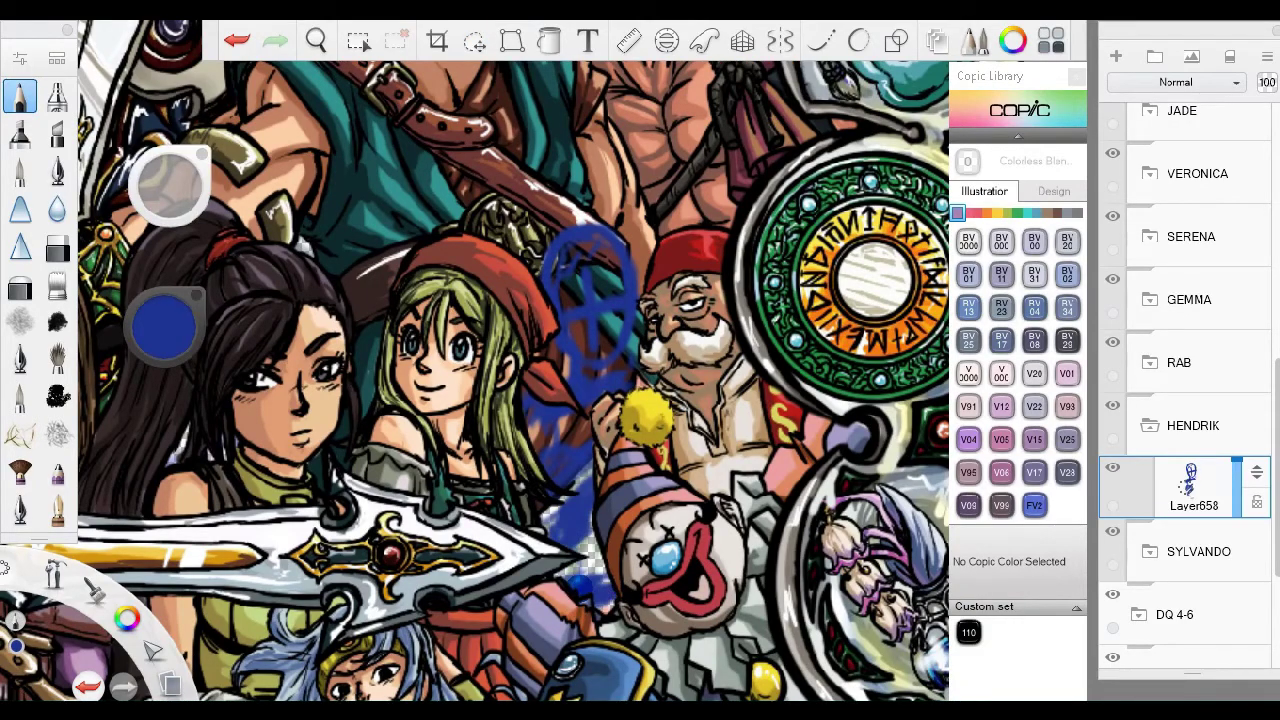
Hide the DQ 4-6 group, lower the rough sketch's opacity to 45 and add a new layer above it.
left_click(1113, 594)
left_click_drag(1232, 490, 1234, 488)
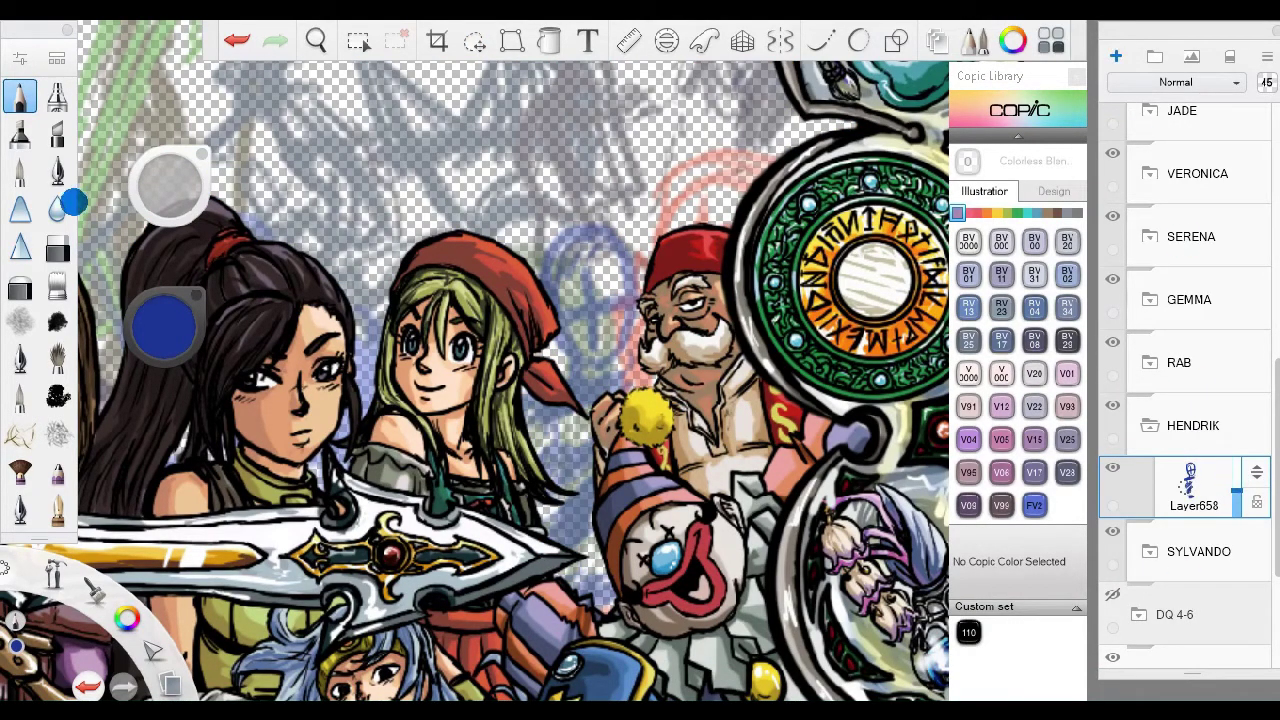
key("ctrl+l")
Sketch Hendrik's face outline, eyebrows, nose, mouth and head shape in dark blue on Layer659.
left_click(18, 358)
scroll(529, 425, "up", 5)
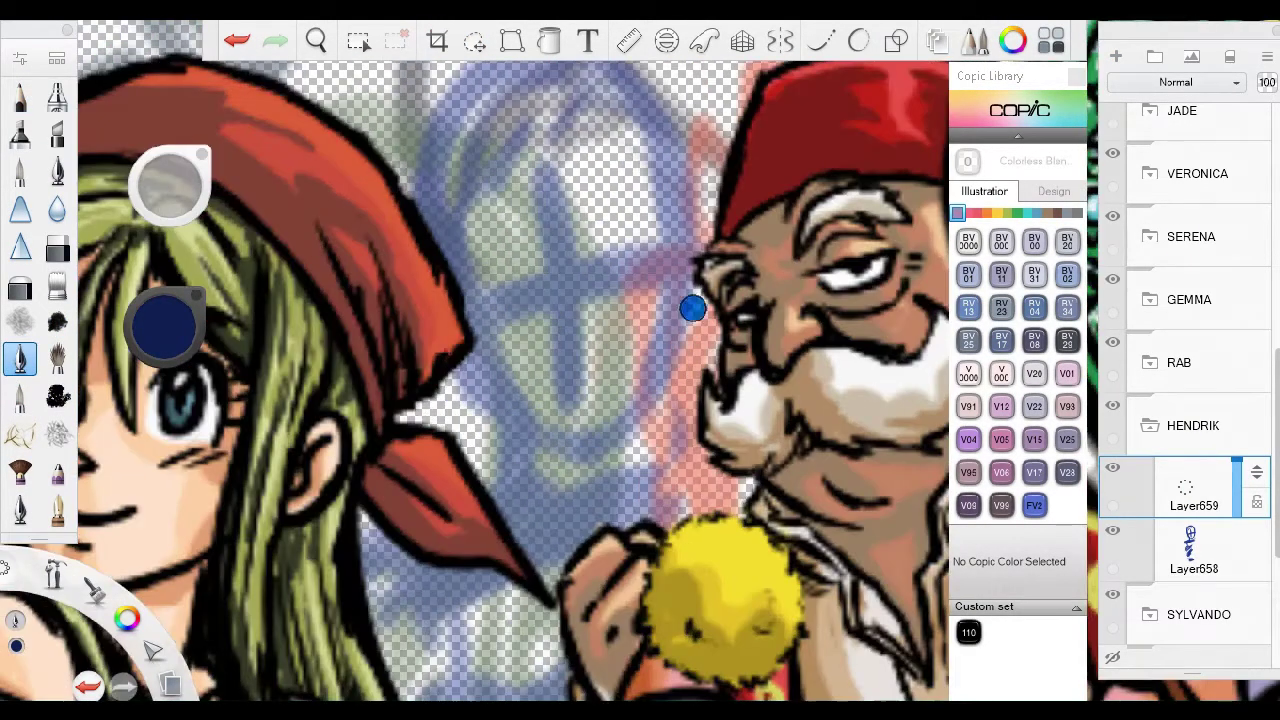
left_click_drag(610, 566, 665, 300)
mouse_move(515, 235)
left_mouse_down()
mouse_move(657, 467)
mouse_move(432, 280)
left_mouse_up()
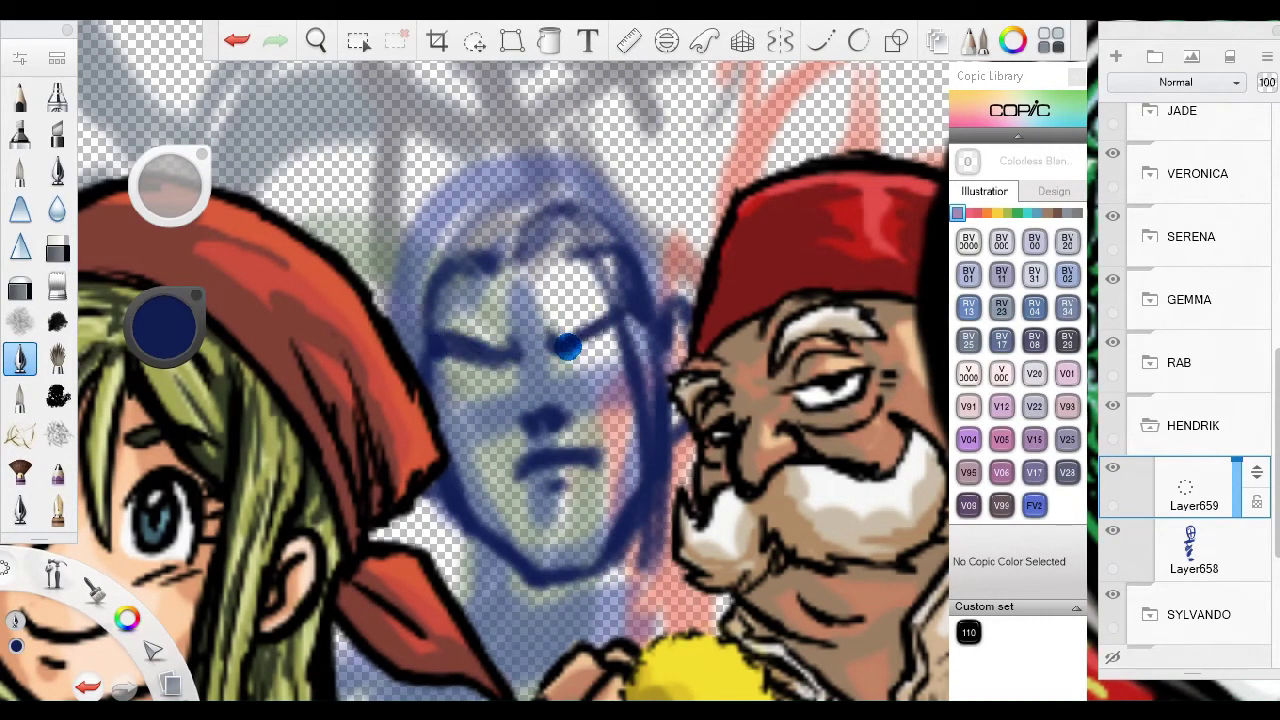
left_click_drag(413, 233, 660, 290)
scroll(540, 360, "down", 2)
left_click_drag(490, 430, 513, 481)
scroll(513, 481, "up", 2)
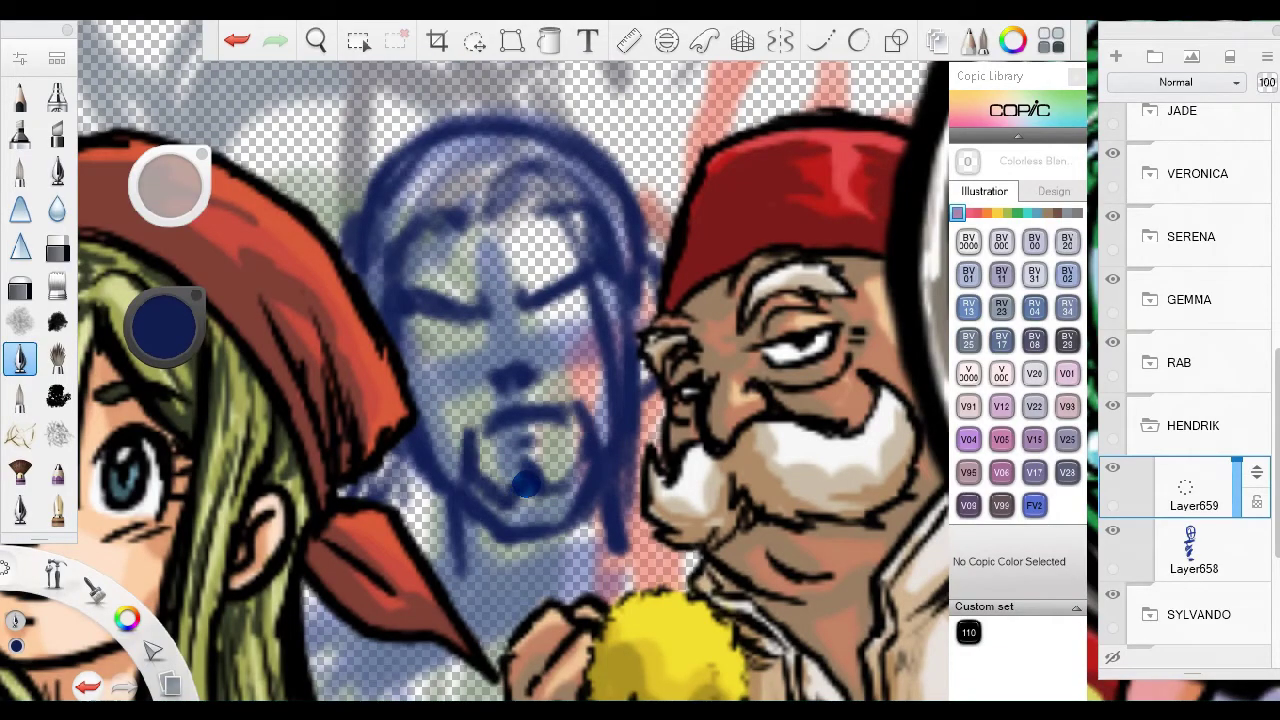
Add Hendrik's eyes, swept-back hair strands and goatee to the dark blue sketch.
scroll(525, 484, "up", 2)
left_click_drag(340, 335, 470, 330)
left_click_drag(380, 370, 480, 350)
key("space")
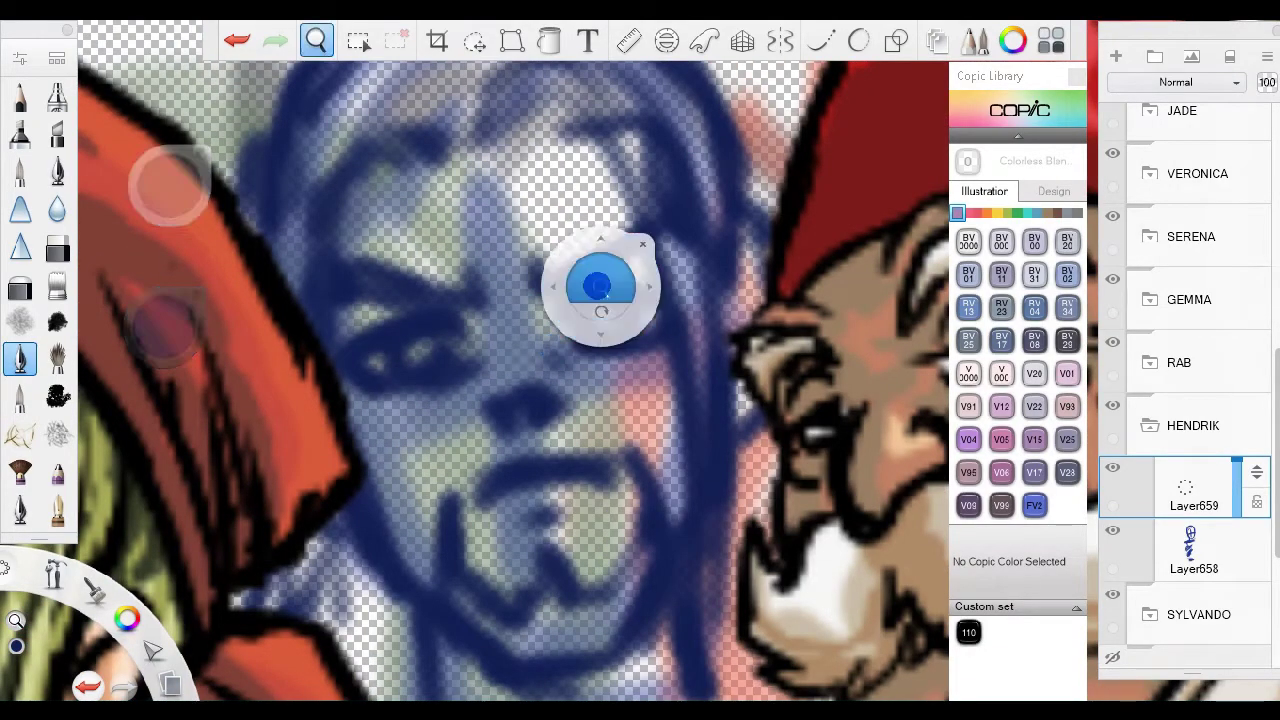
scroll(600, 287, "down", 3)
scroll(368, 305, "up", 3)
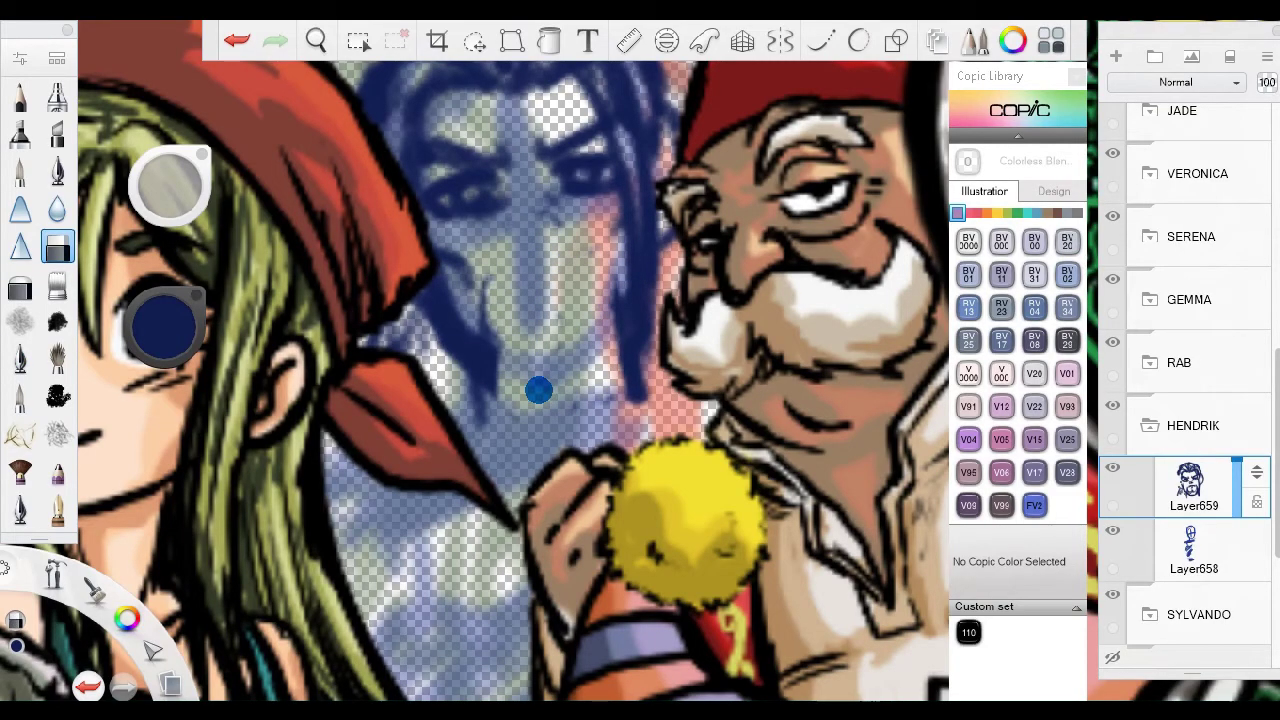
scroll(537, 386, "up", 1)
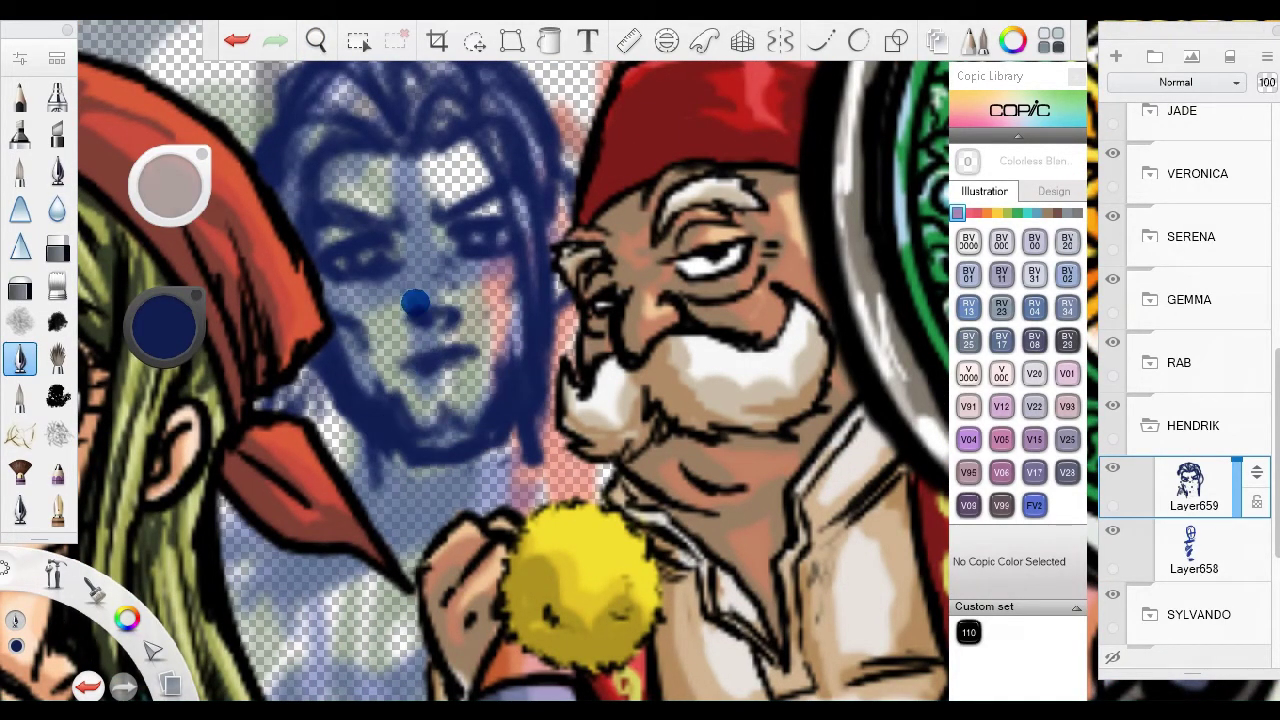
Sketch Hendrik's neck, collar and body in dark blue down to the sword.
scroll(418, 318, "down", 2)
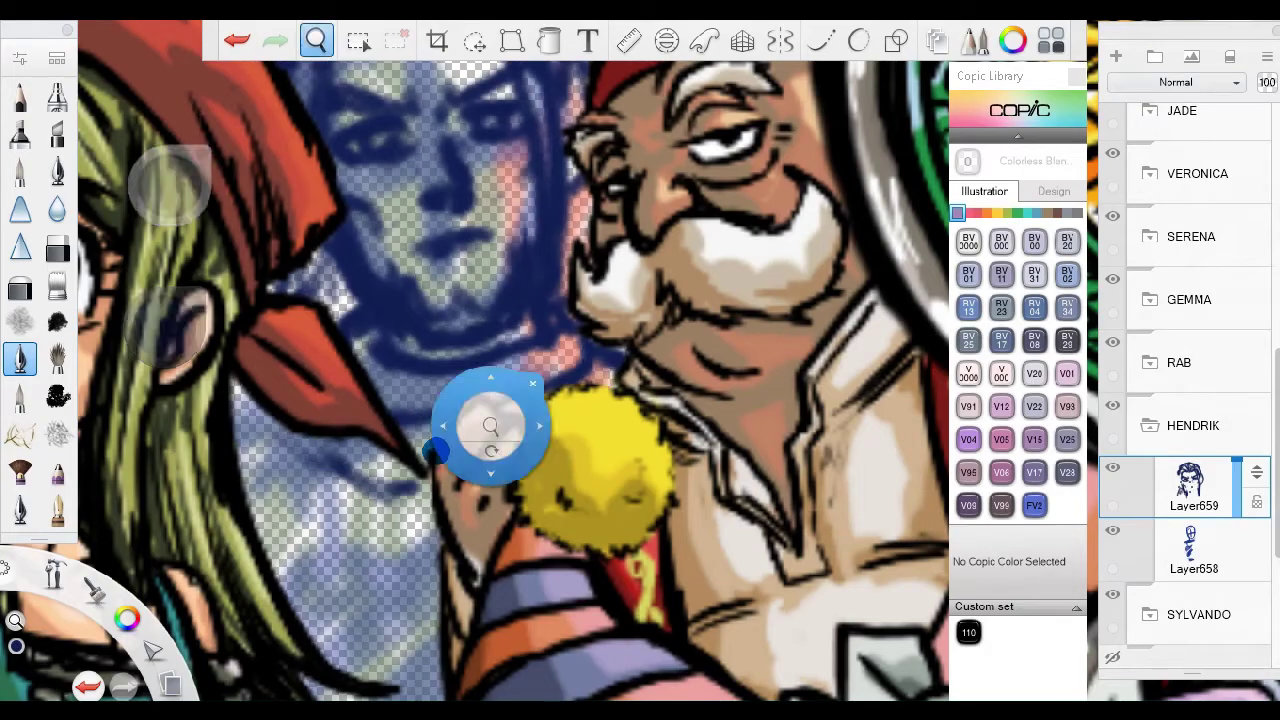
scroll(566, 397, "down", 4)
mouse_move(432, 360)
left_mouse_down()
mouse_move(437, 306)
mouse_move(374, 337)
mouse_move(429, 529)
mouse_move(440, 490)
mouse_move(449, 505)
mouse_move(476, 622)
left_mouse_up()
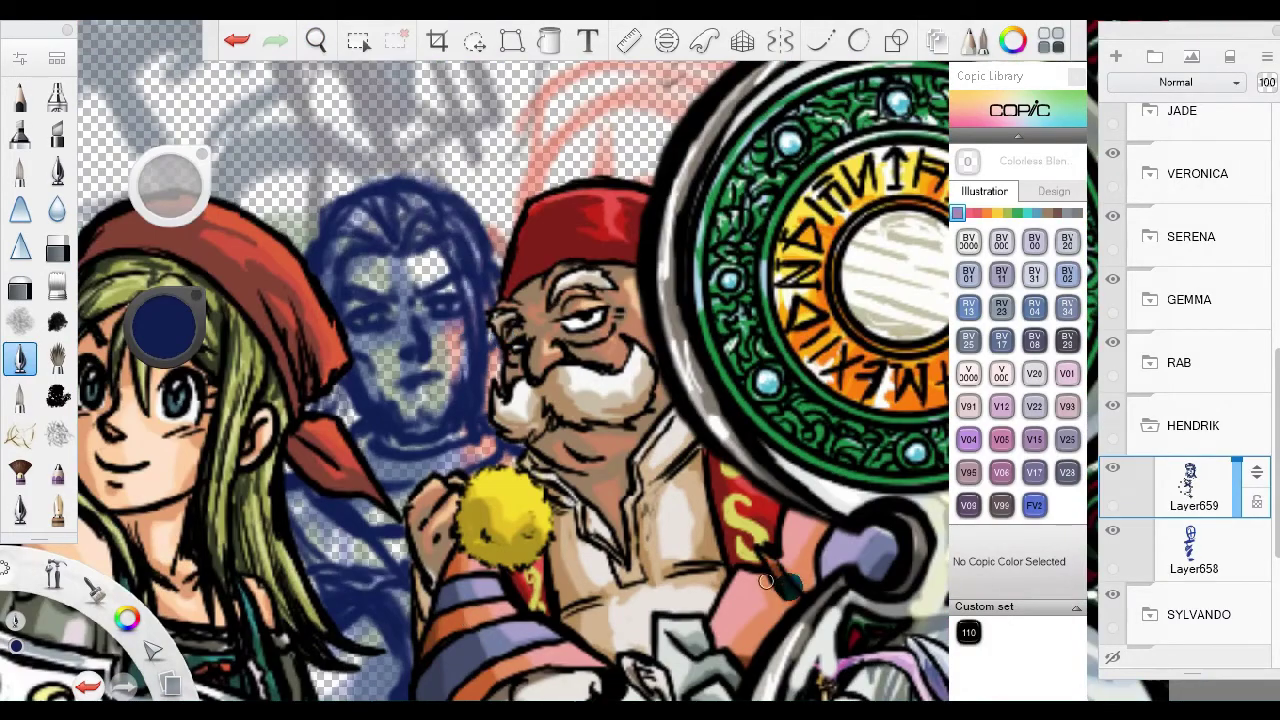
Hide Layer658, fade Layer659 to 44 opacity and add a new layer for inking in 110 Special Black.
left_click(1112, 530)
left_click(1116, 56)
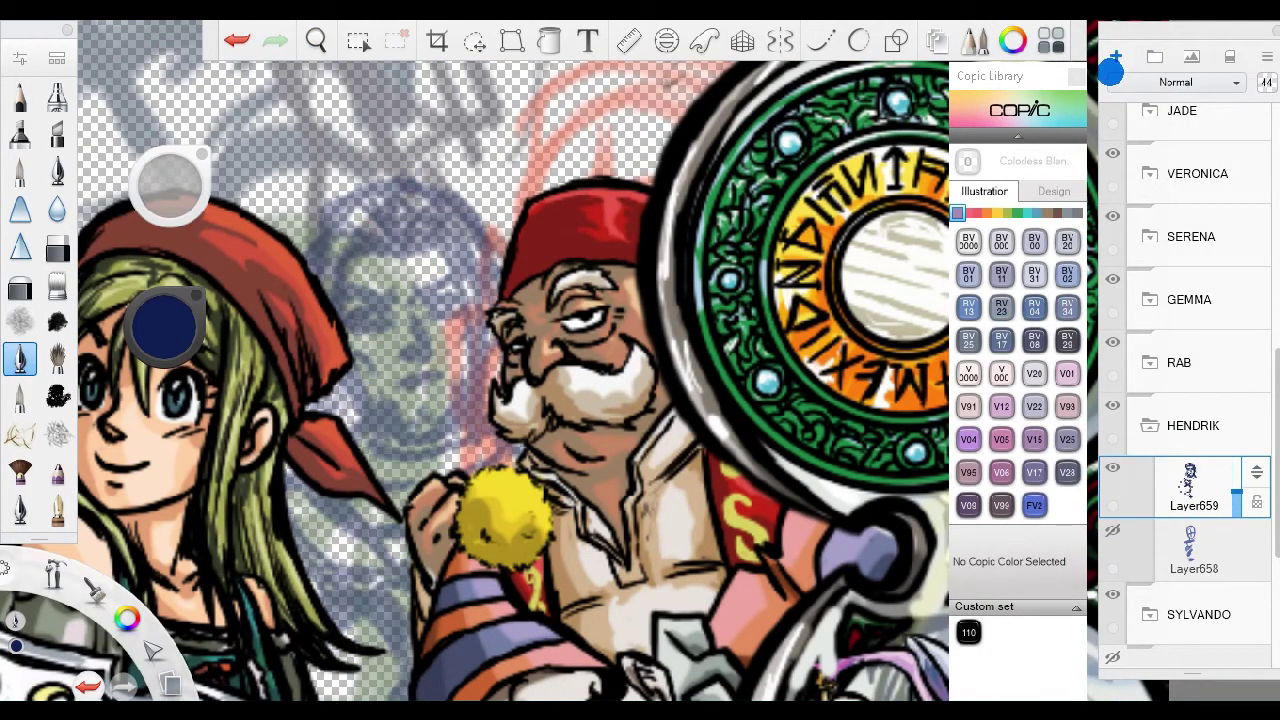
left_click(966, 631)
left_click(57, 171)
Ink Hendrik's eyebrows, eyes, nose and the front lock of hair in black on Layer660.
scroll(400, 330, "up", 5)
left_click_drag(237, 372, 430, 402)
mouse_move(462, 382)
left_mouse_down()
mouse_move(466, 363)
mouse_move(610, 300)
left_mouse_up()
left_click_drag(505, 415, 598, 362)
left_click_drag(346, 452, 424, 486)
left_click_drag(440, 390, 466, 423)
left_click_drag(376, 420, 486, 477)
left_click_drag(405, 250, 487, 242)
left_click_drag(614, 514, 560, 500)
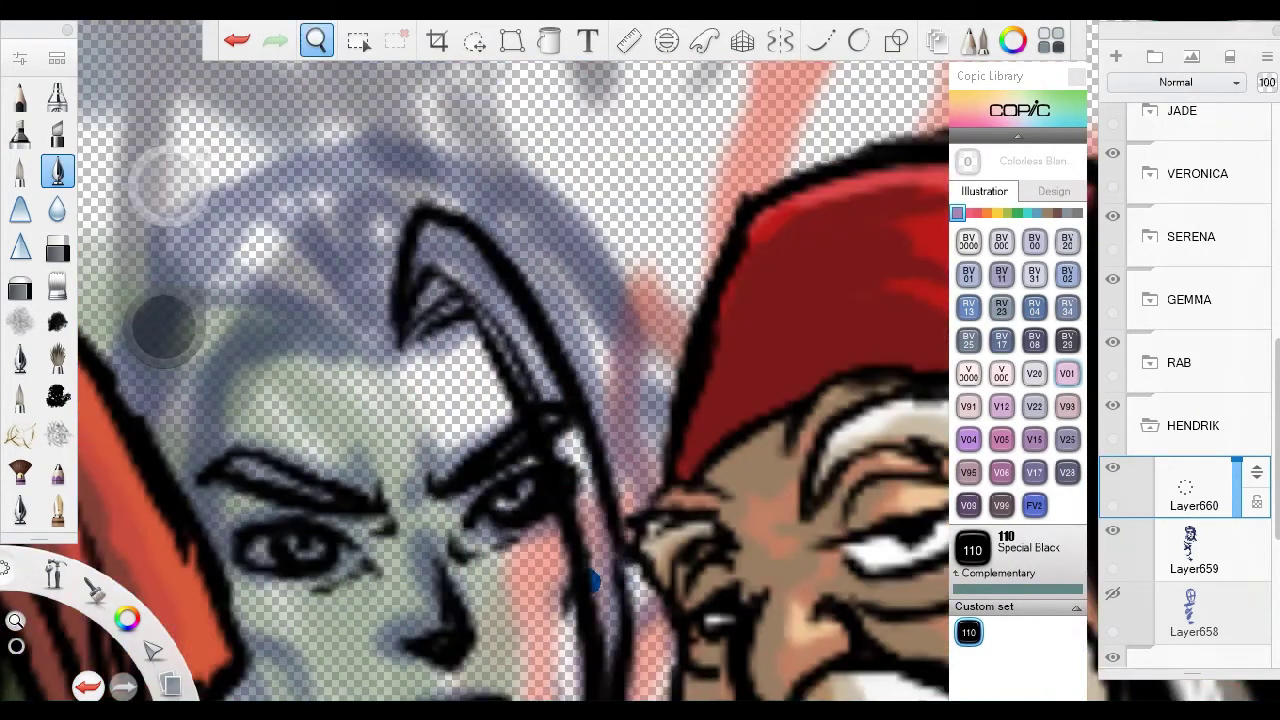
Ink the hair falling beside Hendrik's face along with his mouth and goatee.
left_click_drag(420, 440, 523, 543)
left_click_drag(600, 340, 514, 571)
left_click_drag(640, 480, 560, 580)
scroll(393, 527, "up", 3)
scroll(393, 527, "down", 3)
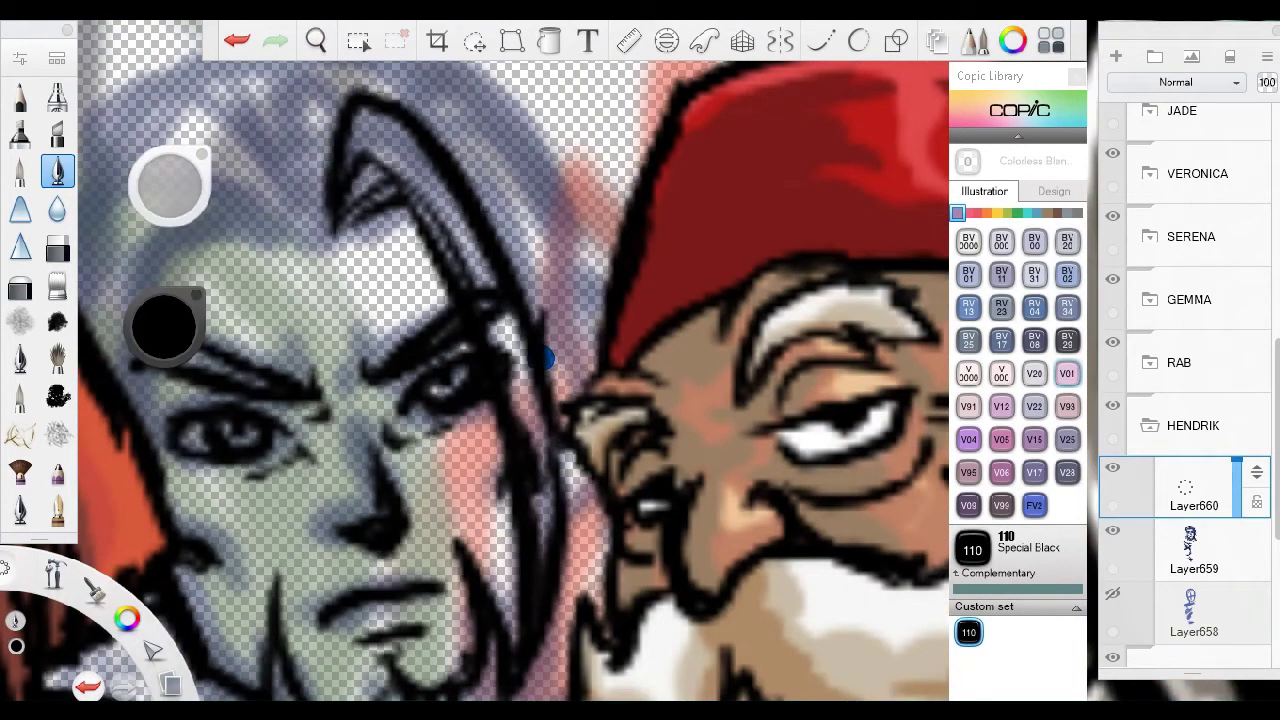
left_click_drag(410, 565, 457, 651)
Ink Hendrik's hairline and the outer contour of his swept-back hair.
scroll(449, 249, "up", 3)
left_click_drag(505, 265, 330, 272)
left_click_drag(320, 300, 322, 410)
scroll(322, 368, "down", 3)
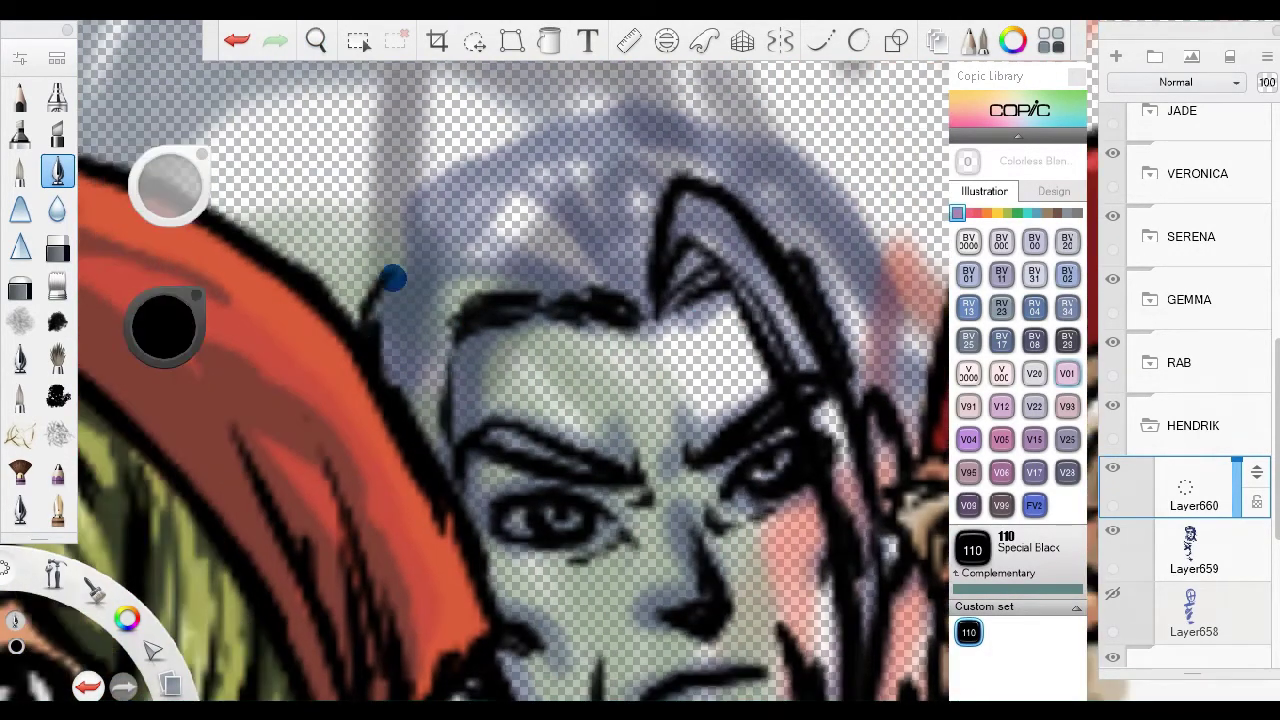
left_click_drag(560, 120, 400, 320)
left_click_drag(740, 140, 900, 420)
left_click_drag(600, 150, 443, 329)
Finish inking Hendrik's hair strands, collar and body, and hide the Layer659 sketch.
scroll(451, 225, "up", 3)
left_click_drag(452, 224, 543, 371)
left_click_drag(360, 340, 390, 370)
scroll(571, 329, "down", 3)
mouse_move(571, 329)
left_mouse_down()
mouse_move(330, 340)
mouse_move(380, 366)
mouse_move(452, 374)
mouse_move(414, 312)
mouse_move(423, 529)
mouse_move(491, 437)
mouse_move(586, 434)
mouse_move(575, 478)
mouse_move(580, 398)
left_mouse_up()
left_click_drag(443, 505, 420, 470)
left_click(1112, 531)
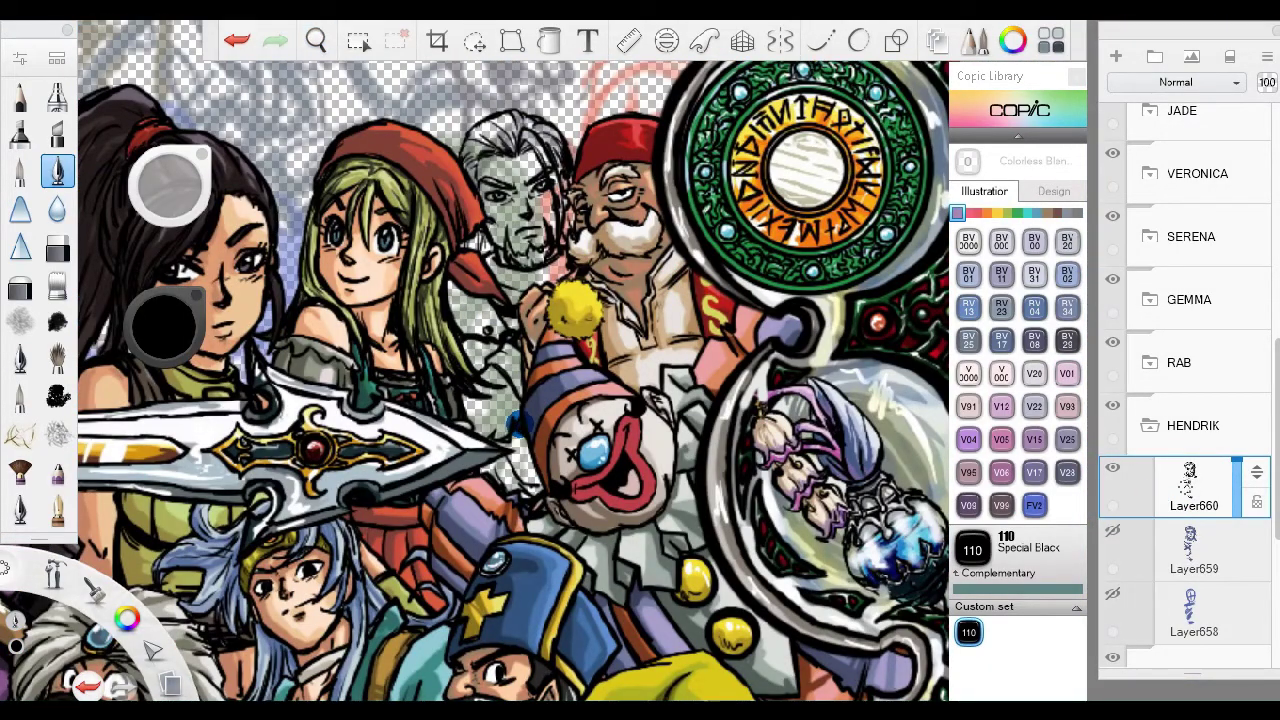
Add a new layer beneath the ink and paint the shape below Gemma's red scarf in shaded dark brown.
key("ctrl+l")
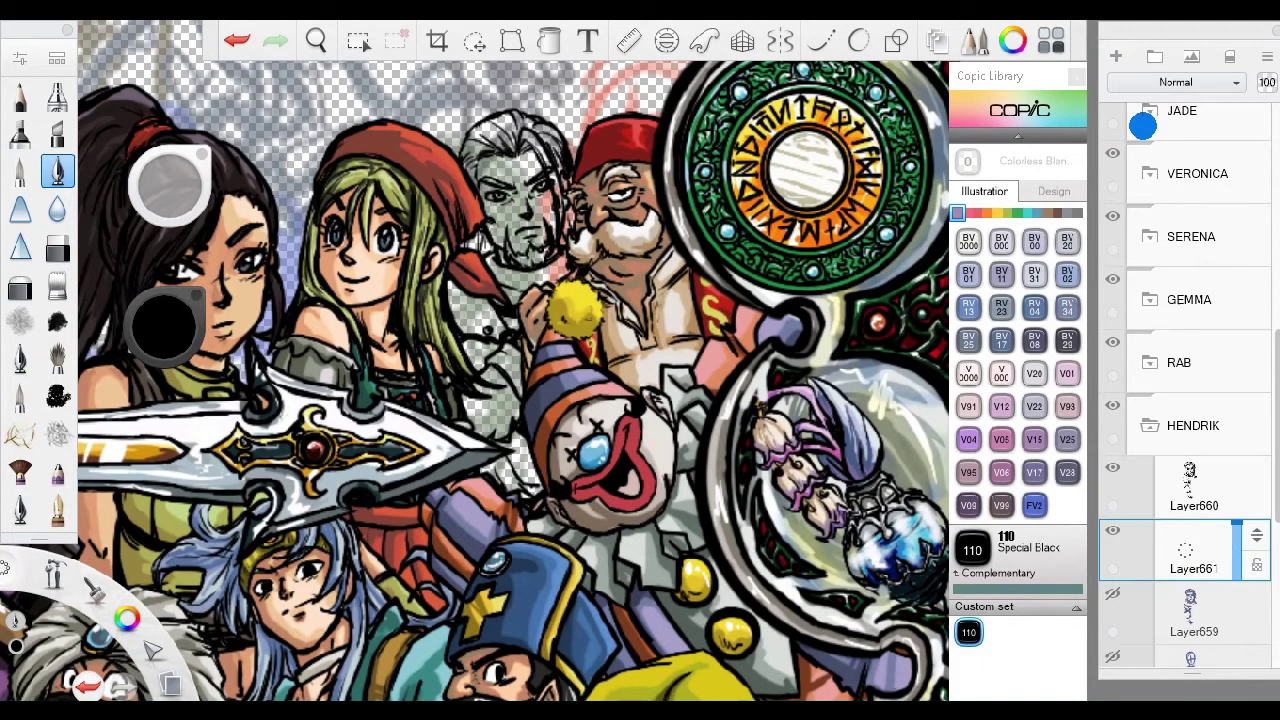
left_click(316, 40)
mouse_move(604, 374)
left_mouse_down()
mouse_move(418, 413)
mouse_move(420, 440)
mouse_move(460, 455)
mouse_move(263, 343)
mouse_move(340, 463)
mouse_move(370, 276)
mouse_move(131, 313)
left_mouse_up()
scroll(264, 370, "up", 3)
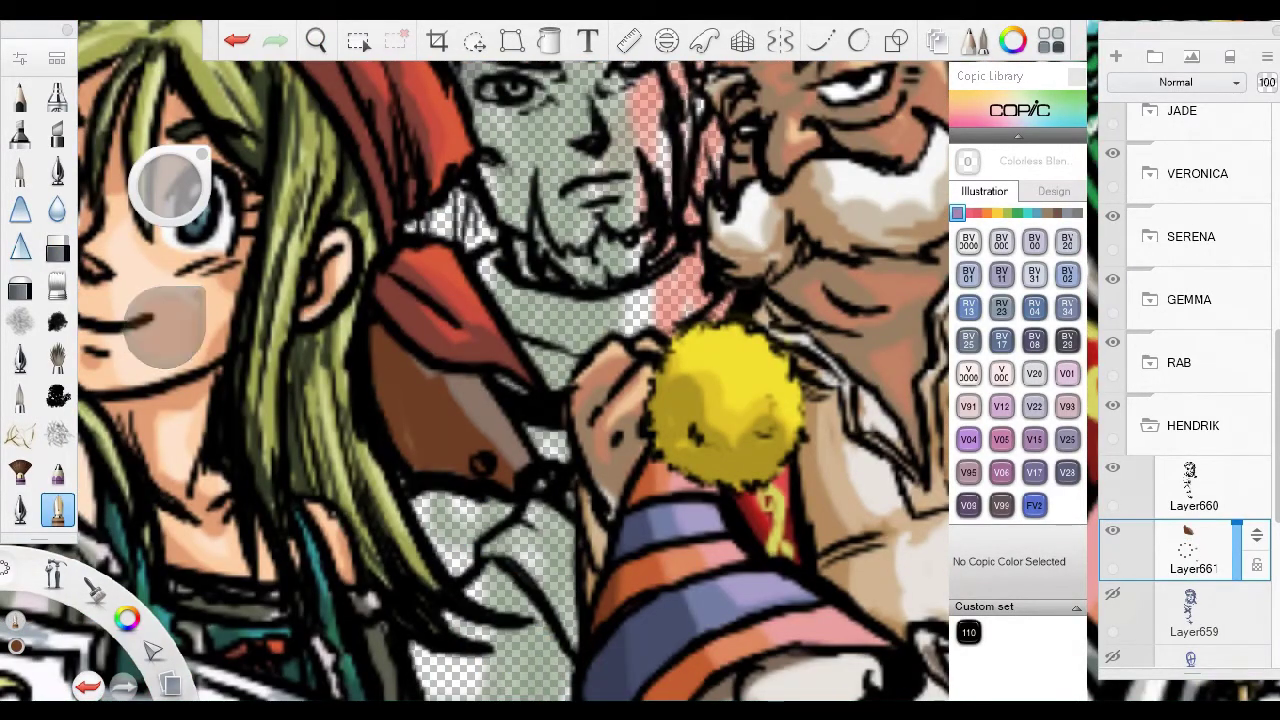
left_click_drag(443, 351, 358, 521)
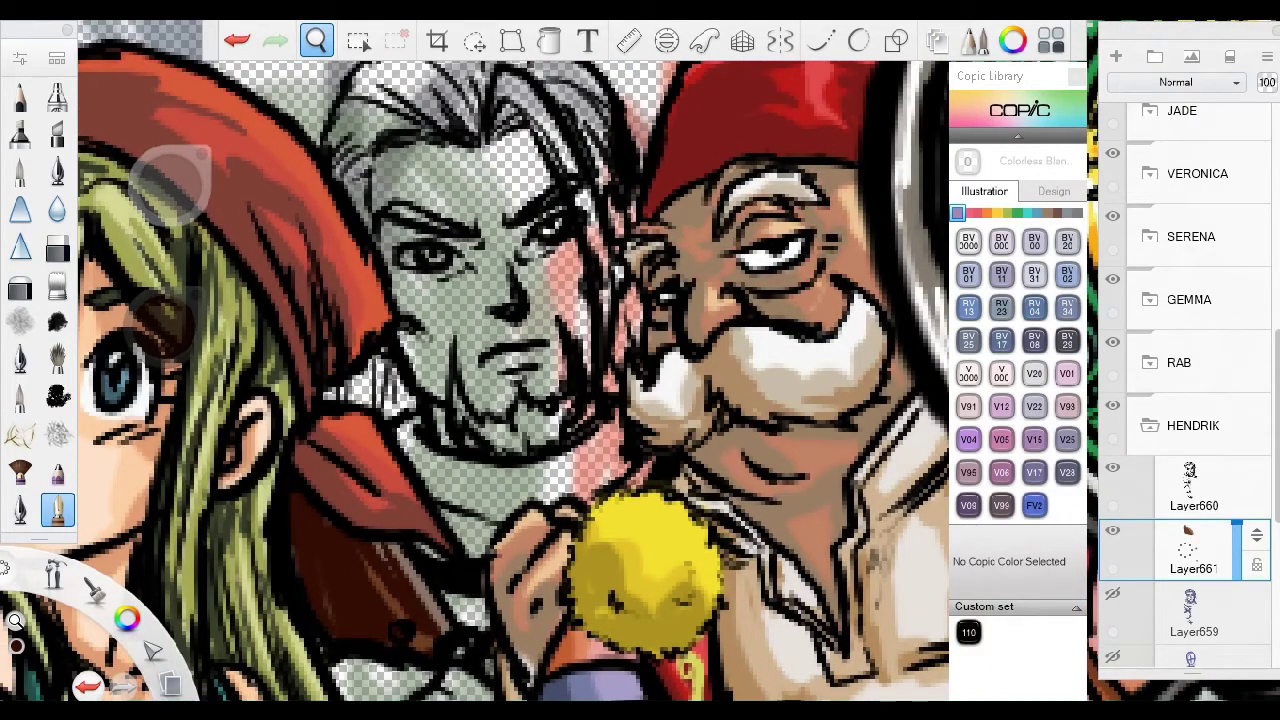
Colour Hendrik's hair, eyebrows and goatee lavender with muted brown shading, and his irises teal, on Layer661.
left_click_drag(485, 420, 485, 455)
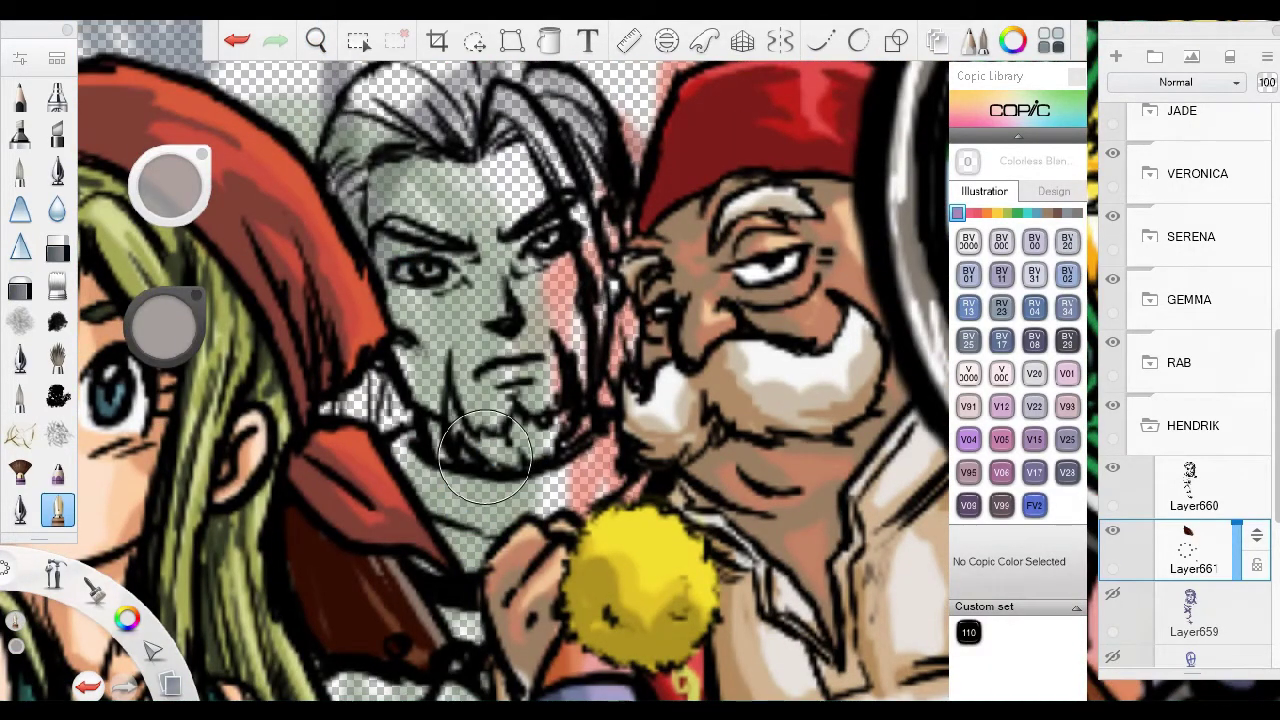
left_click_drag(485, 455, 316, 402)
mouse_move(541, 272)
left_mouse_down()
mouse_move(540, 260)
mouse_move(409, 223)
mouse_move(674, 417)
mouse_move(371, 363)
mouse_move(486, 486)
mouse_move(309, 486)
mouse_move(636, 420)
mouse_move(420, 470)
left_mouse_up()
left_click_drag(642, 260, 314, 282)
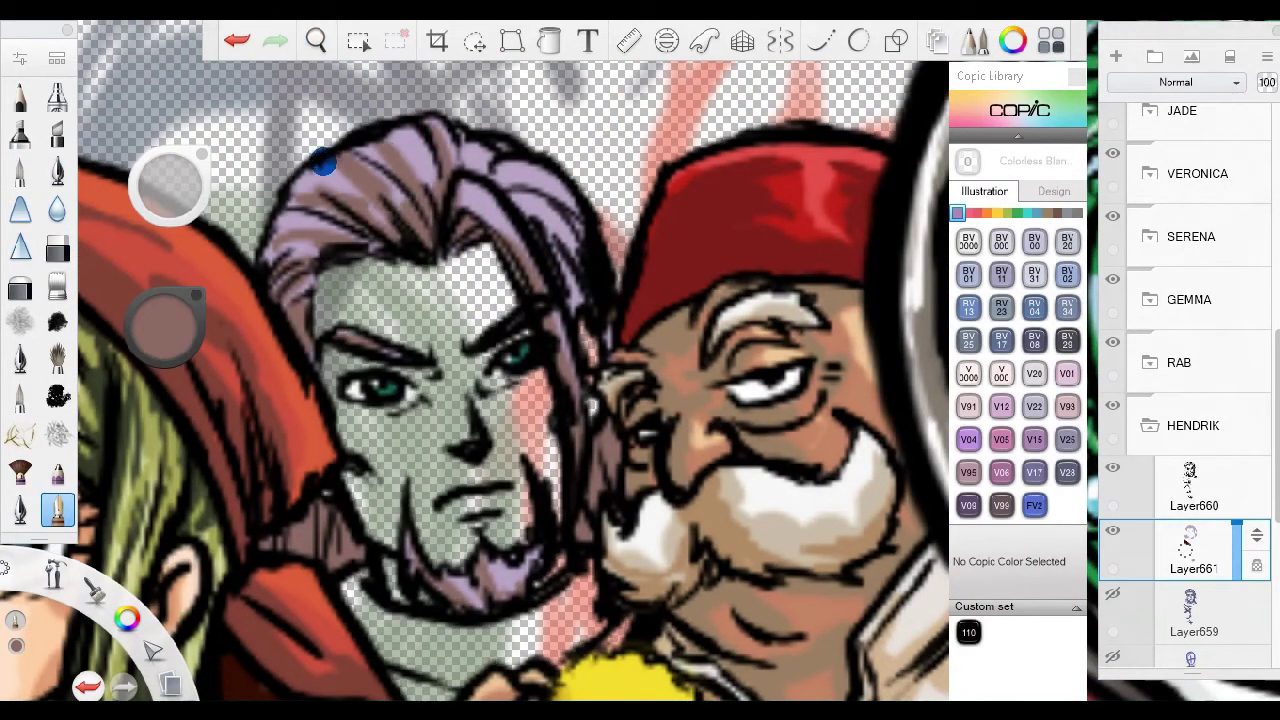
Deepen the shadows in Hendrik's hair and goatee with dark brown and retouch the area around his eyes.
left_click_drag(170, 318, 170, 336)
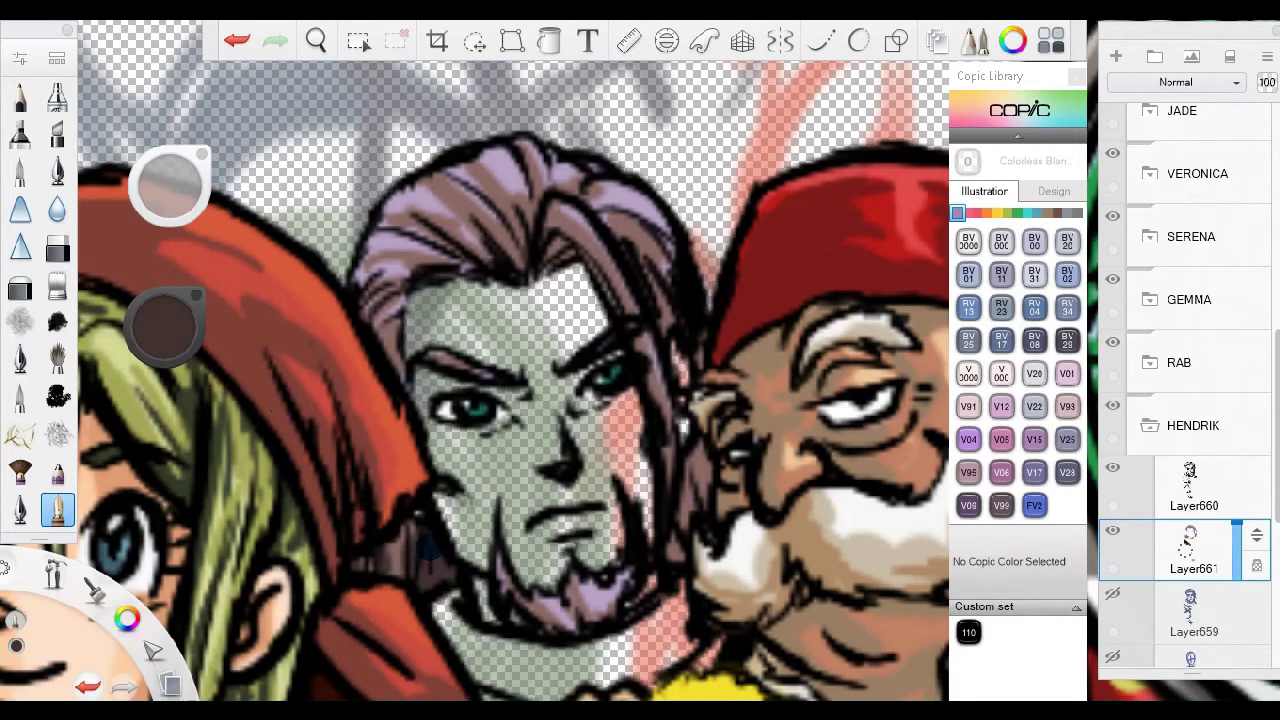
mouse_move(605, 298)
left_mouse_down()
mouse_move(466, 177)
mouse_move(400, 249)
left_mouse_up()
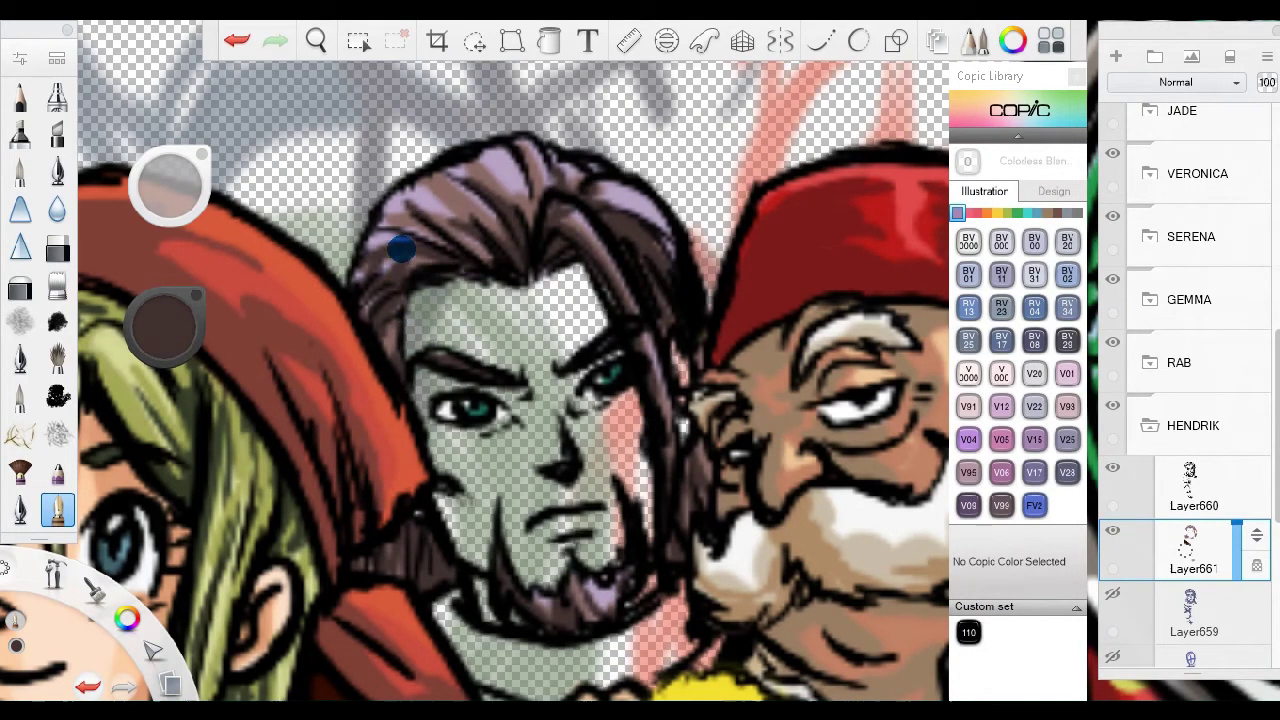
scroll(500, 350, "up", 3)
left_click(57, 185)
scroll(608, 243, "up", 3)
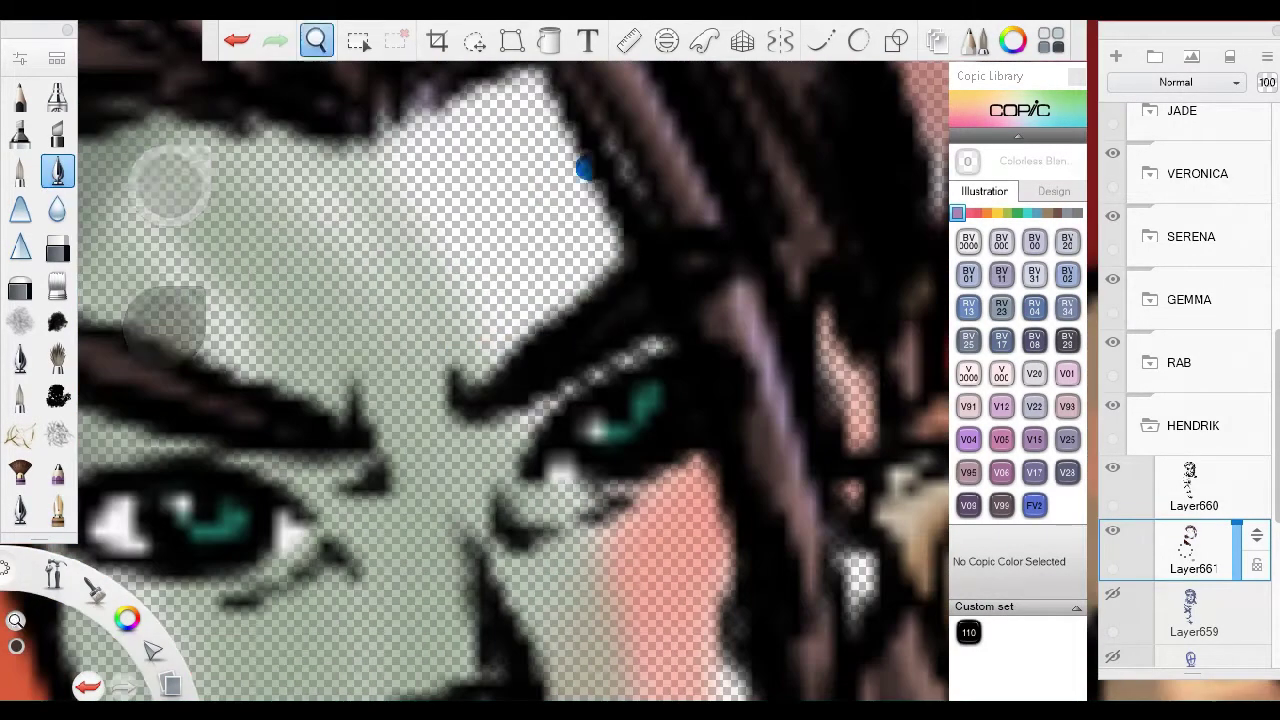
mouse_move(629, 369)
left_mouse_down()
mouse_move(466, 323)
mouse_move(643, 362)
left_mouse_up()
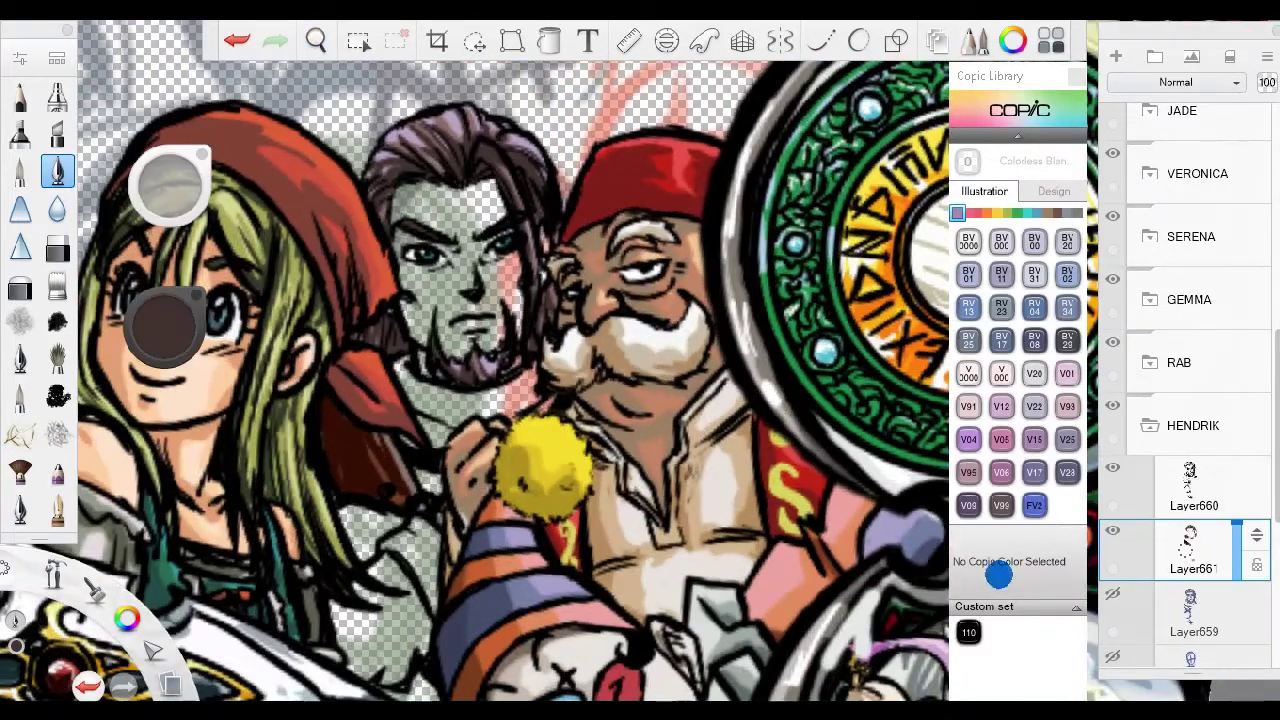
Add a new layer beneath Layer661, fill Hendrik's collar and sleeve with mustard yellow, and erase the overspill.
left_click(1190, 600)
left_click(1116, 56)
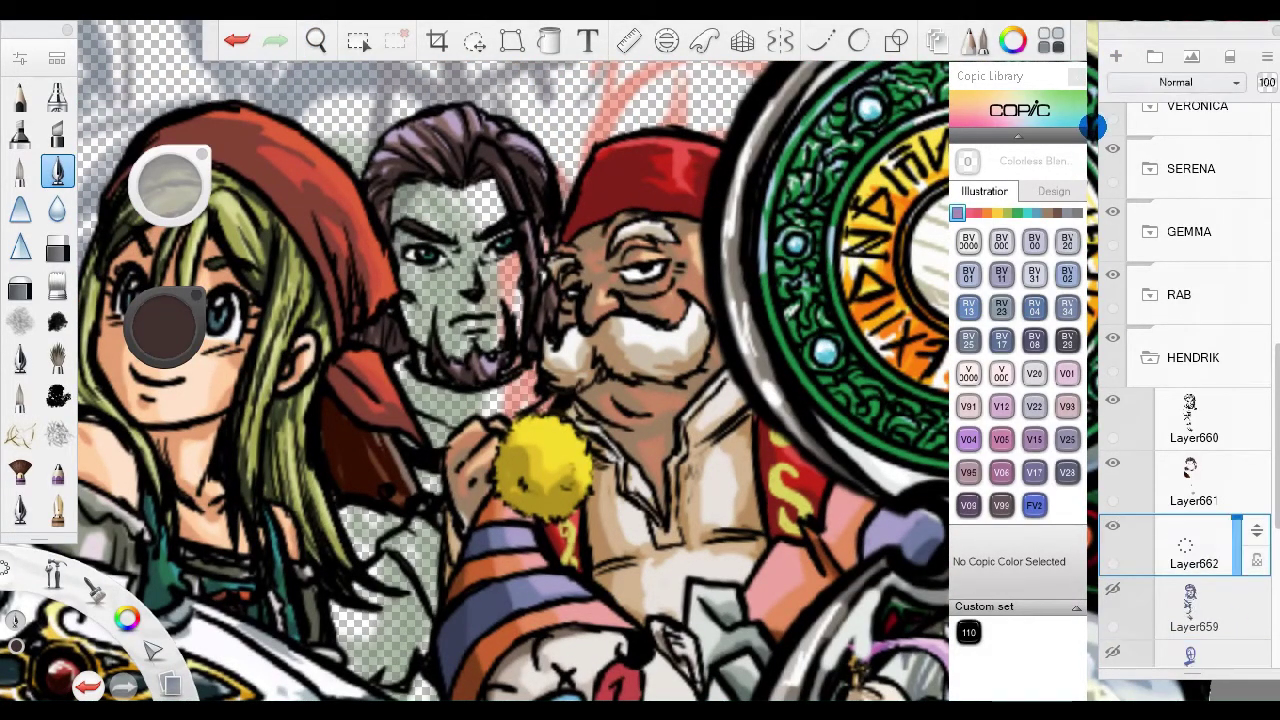
left_click_drag(165, 322, 540, 470)
left_click(57, 510)
scroll(450, 400, "up", 5)
key("e")
scroll(586, 320, "down", 5)
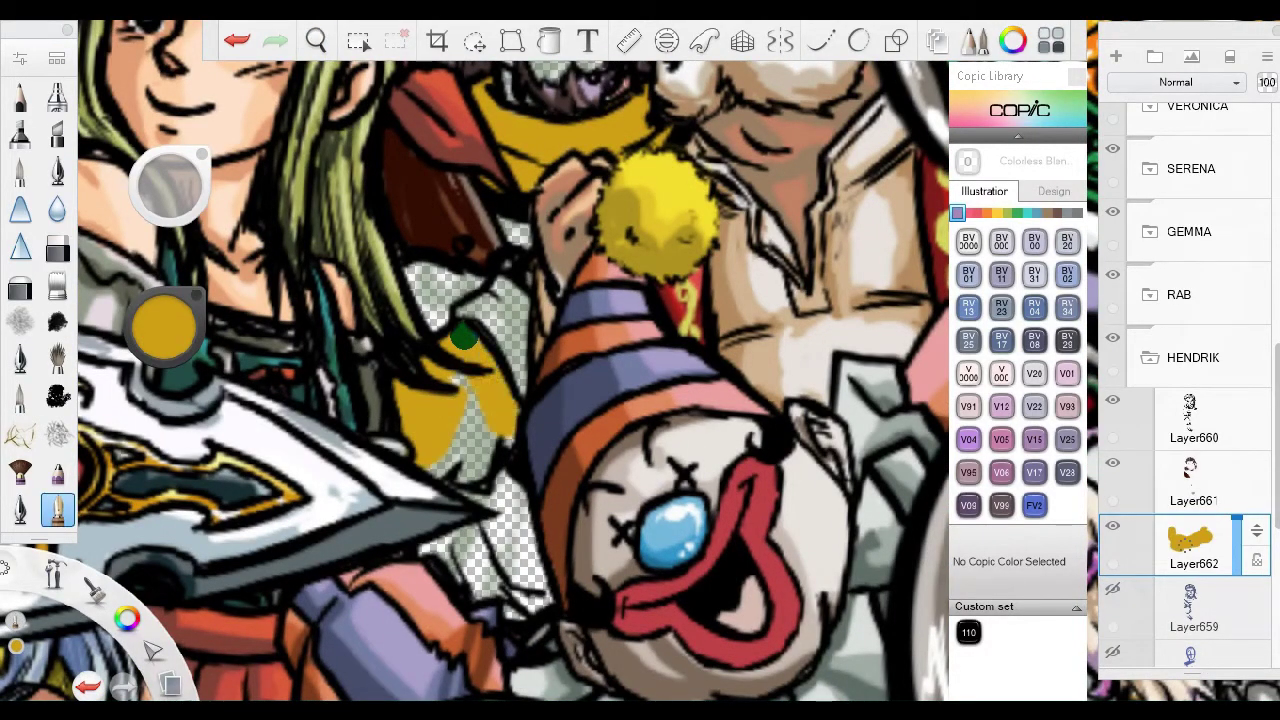
Shade Hendrik's collar and sleeve on Layer662 with darker browns, leaving yellow highlights.
scroll(400, 400, "up", 3)
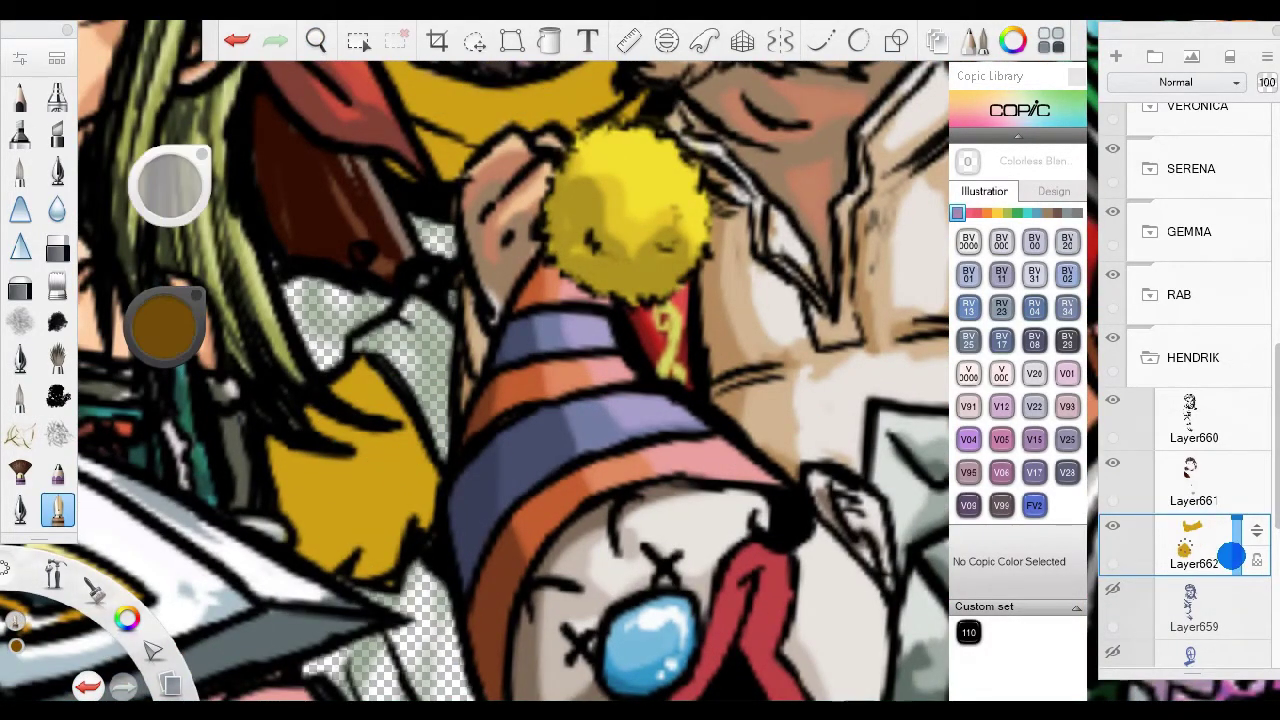
left_click_drag(290, 440, 390, 575)
left_click_drag(390, 470, 430, 520)
scroll(475, 360, "up", 5)
left_click_drag(290, 240, 412, 336)
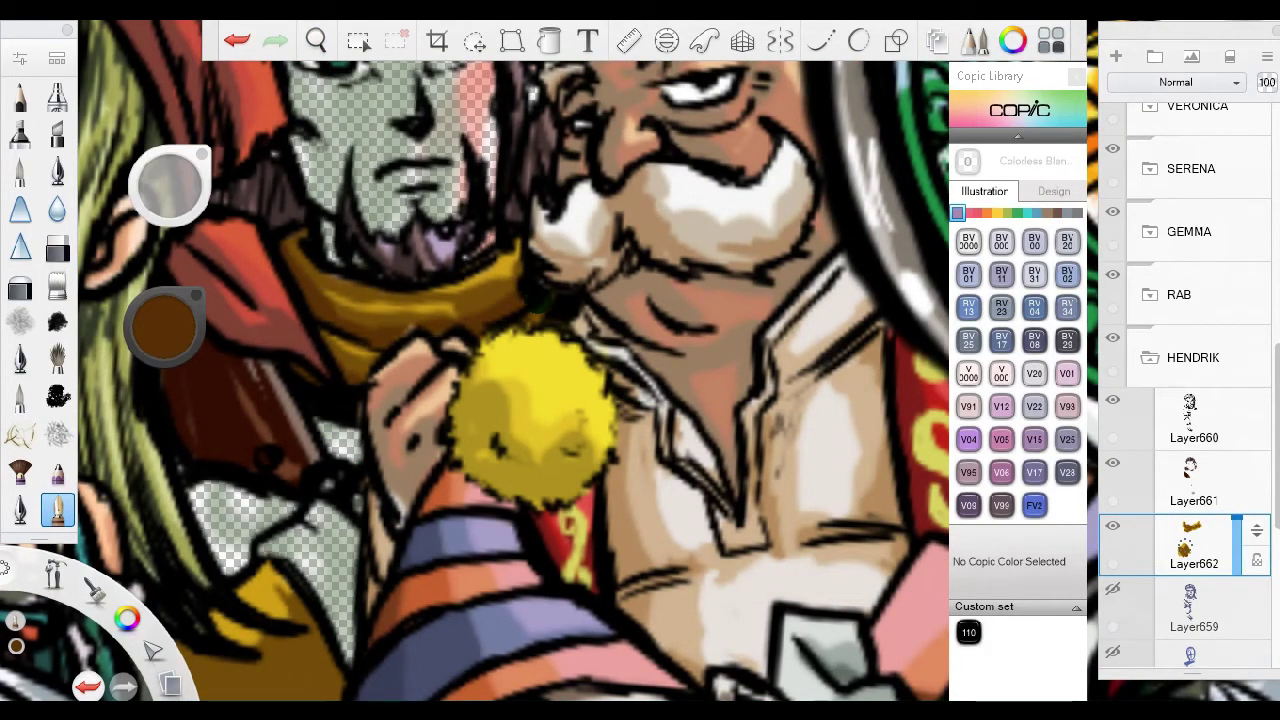
scroll(371, 471, "down", 3)
scroll(300, 486, "up", 3)
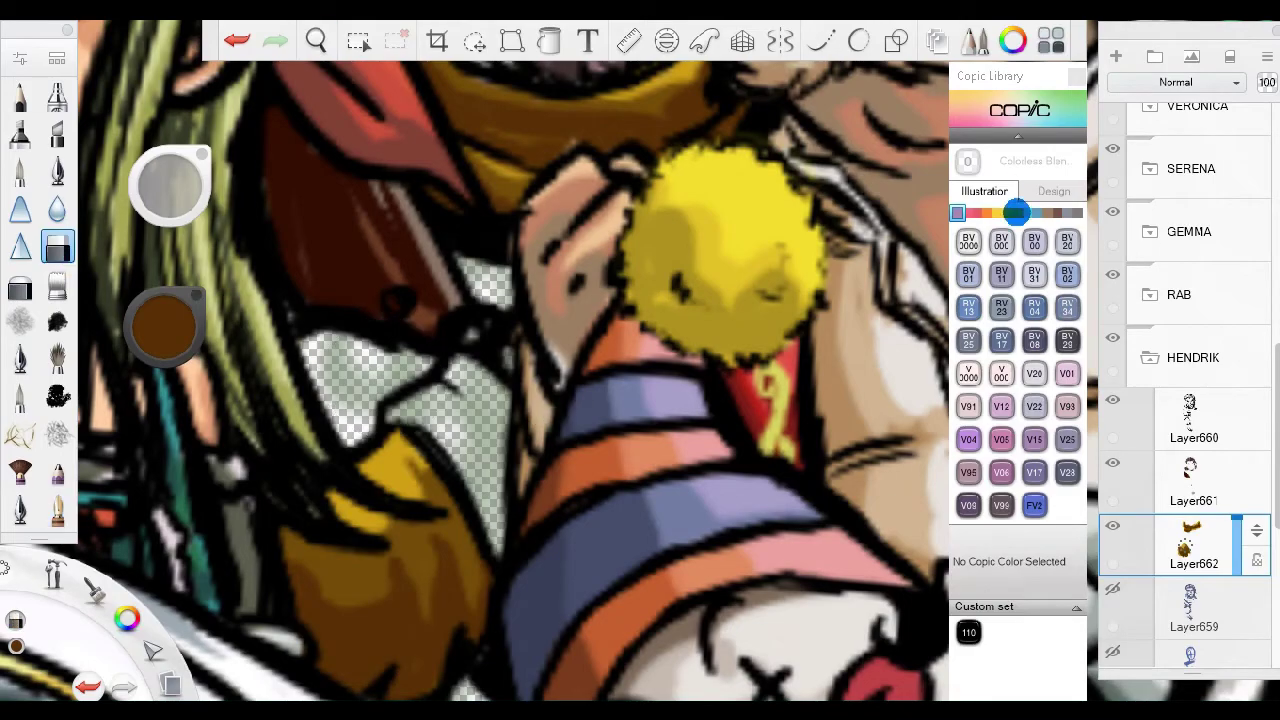
Retouch the colour around Rab's raised hand with the eraser on his Layer657 and Layer656.
scroll(1201, 372, "down", 3)
left_click(1234, 511)
scroll(580, 457, "down", 3)
scroll(614, 371, "up", 3)
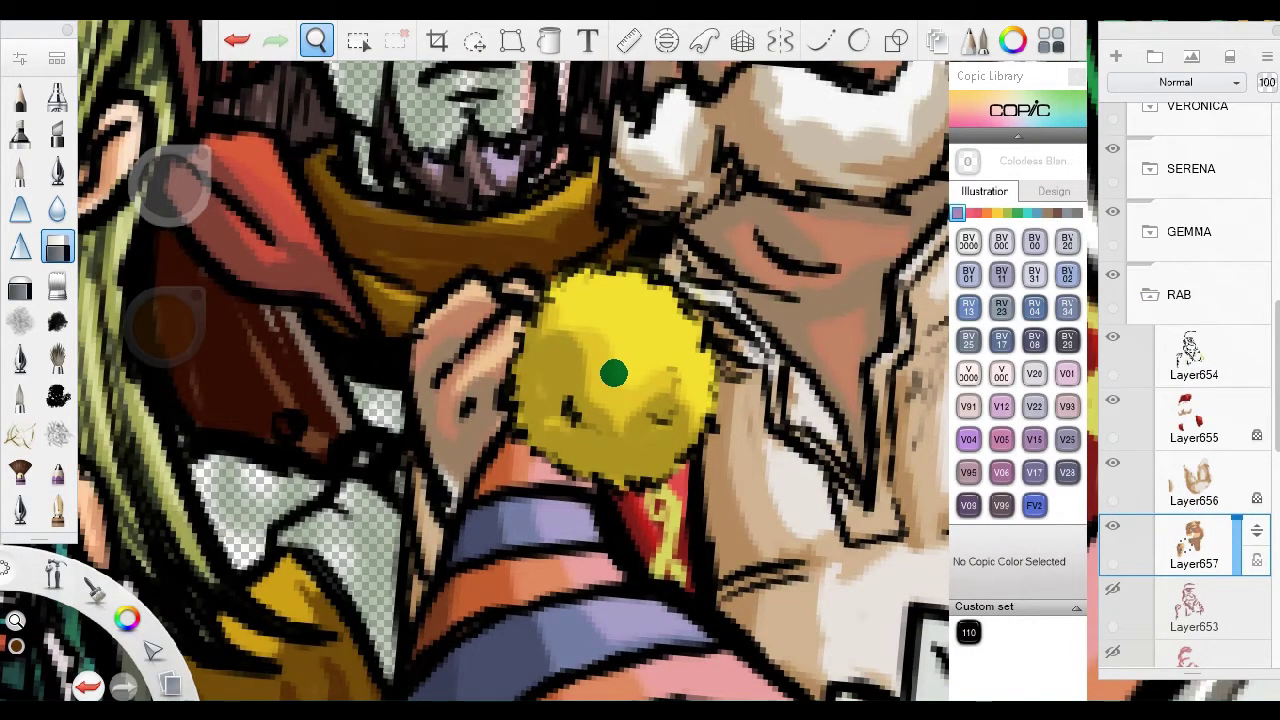
scroll(319, 443, "down", 3)
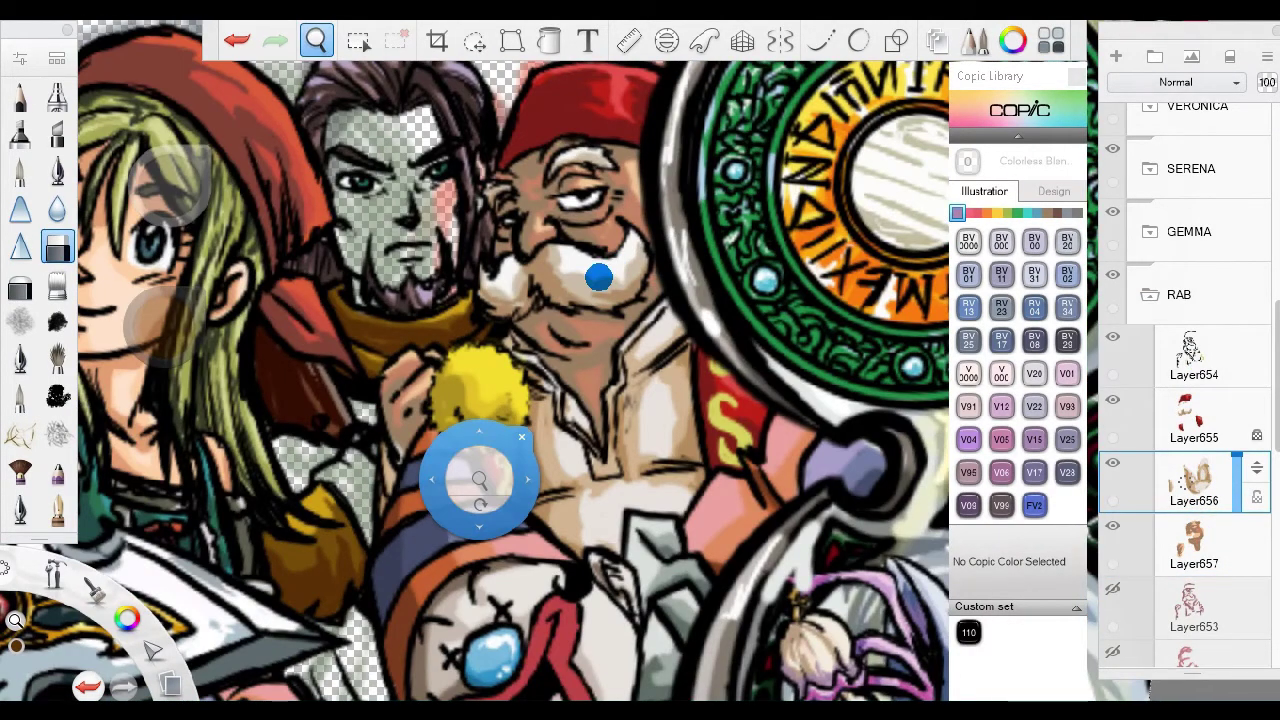
scroll(565, 360, "up", 3)
Paint the lower plate of Hendrik's shoulder armour dark brown on Layer662 and deepen its shadows with black.
left_click(1194, 540)
scroll(471, 440, "down", 3)
scroll(471, 440, "up", 3)
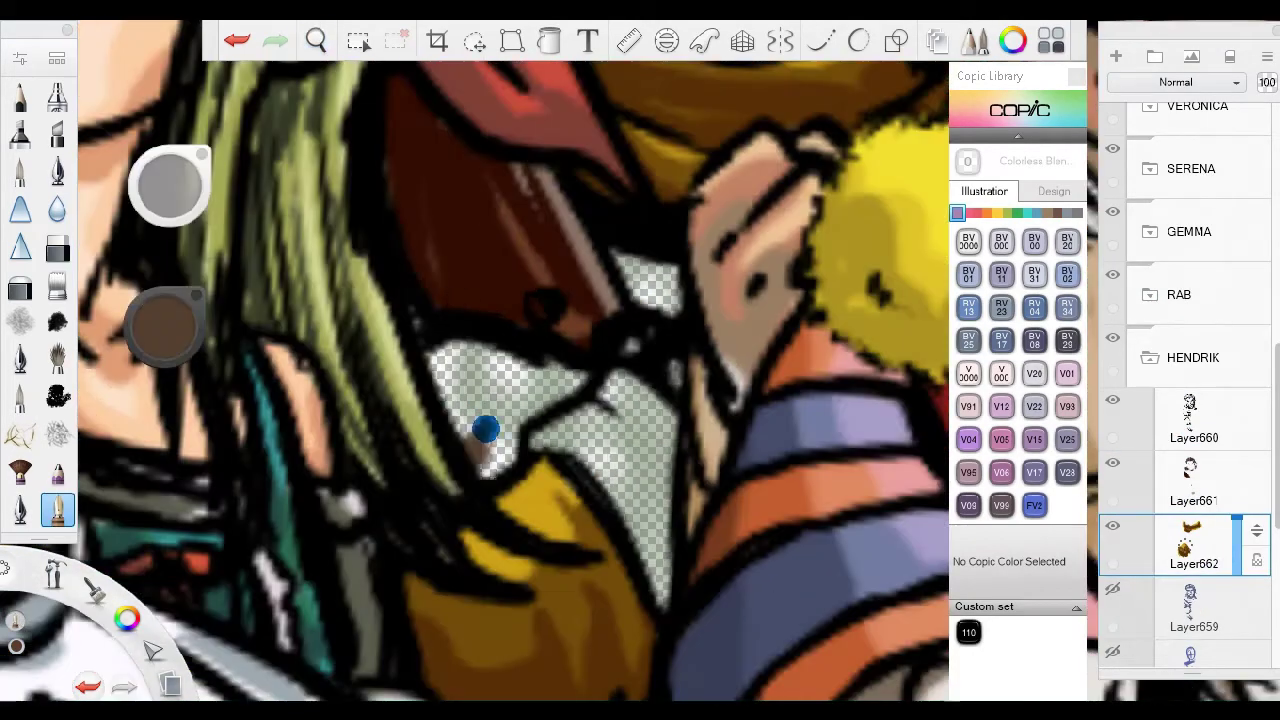
scroll(556, 413, "down", 1)
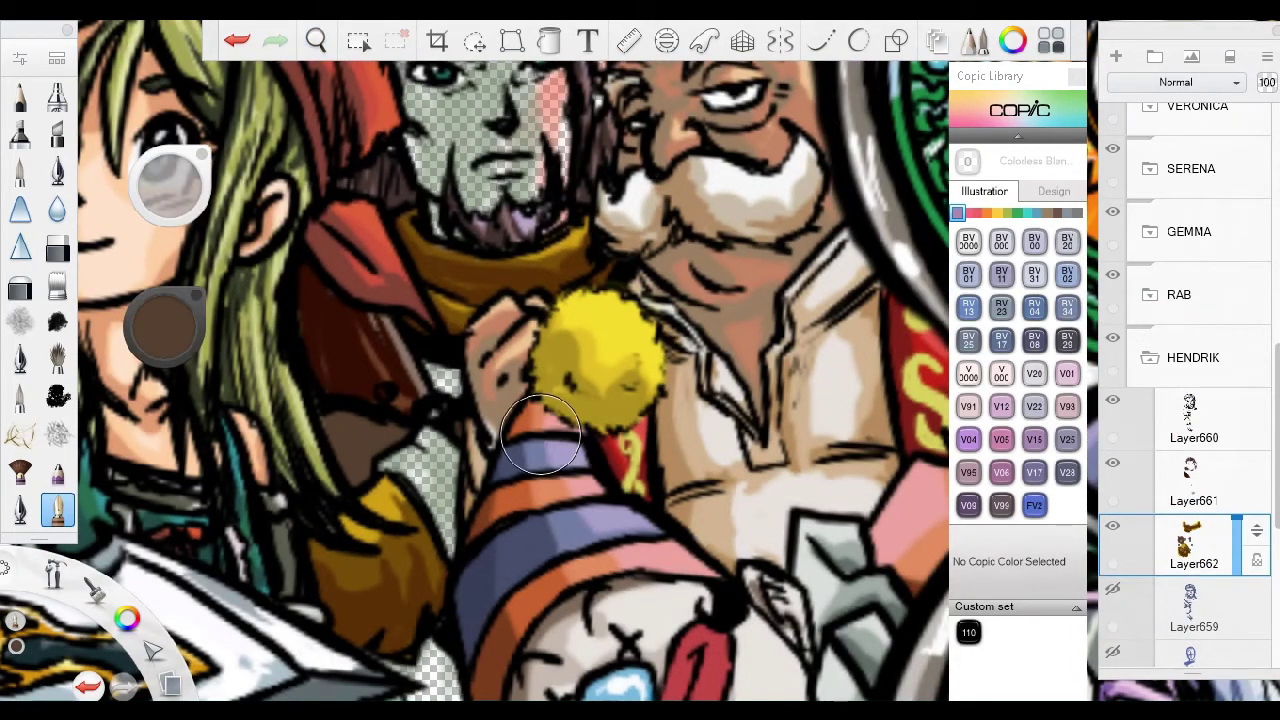
scroll(264, 195, "down", 3)
scroll(360, 306, "up", 3)
scroll(360, 306, "down", 2)
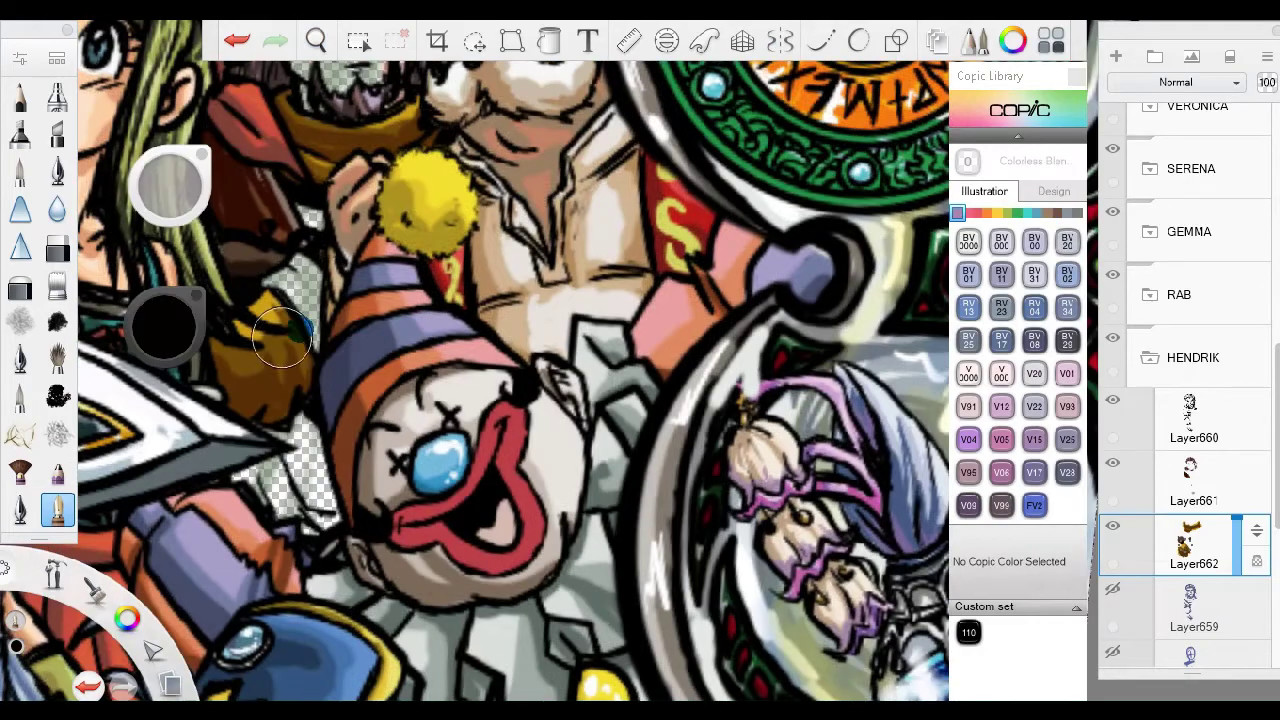
scroll(360, 306, "up", 2)
Draw white pen highlights on Hendrik's dark red and brown shoulder armour on Layer661.
left_click(1194, 480)
scroll(330, 300, "up", 2)
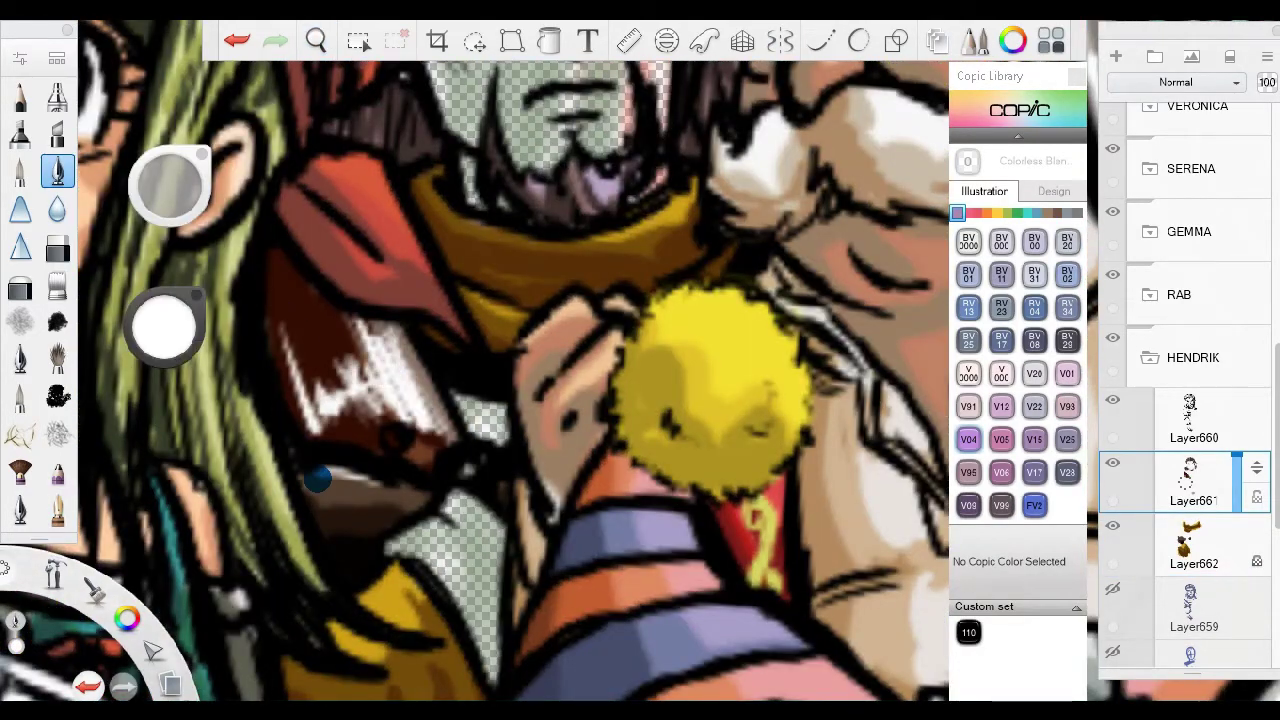
scroll(330, 300, "down", 3)
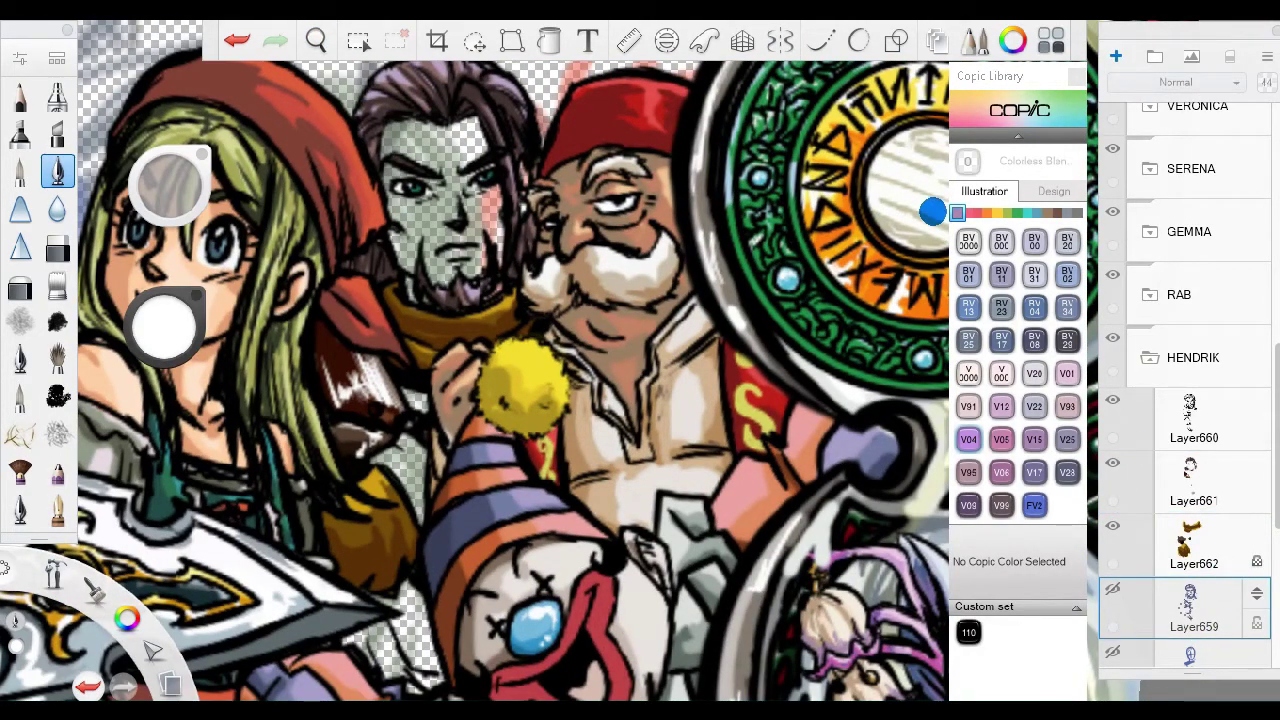
Add a new layer beneath Layer662 and paint Hendrik's clothing muted blue with darker teal-blue shading.
left_click(1116, 56)
left_click(57, 508)
scroll(500, 450, "up", 3)
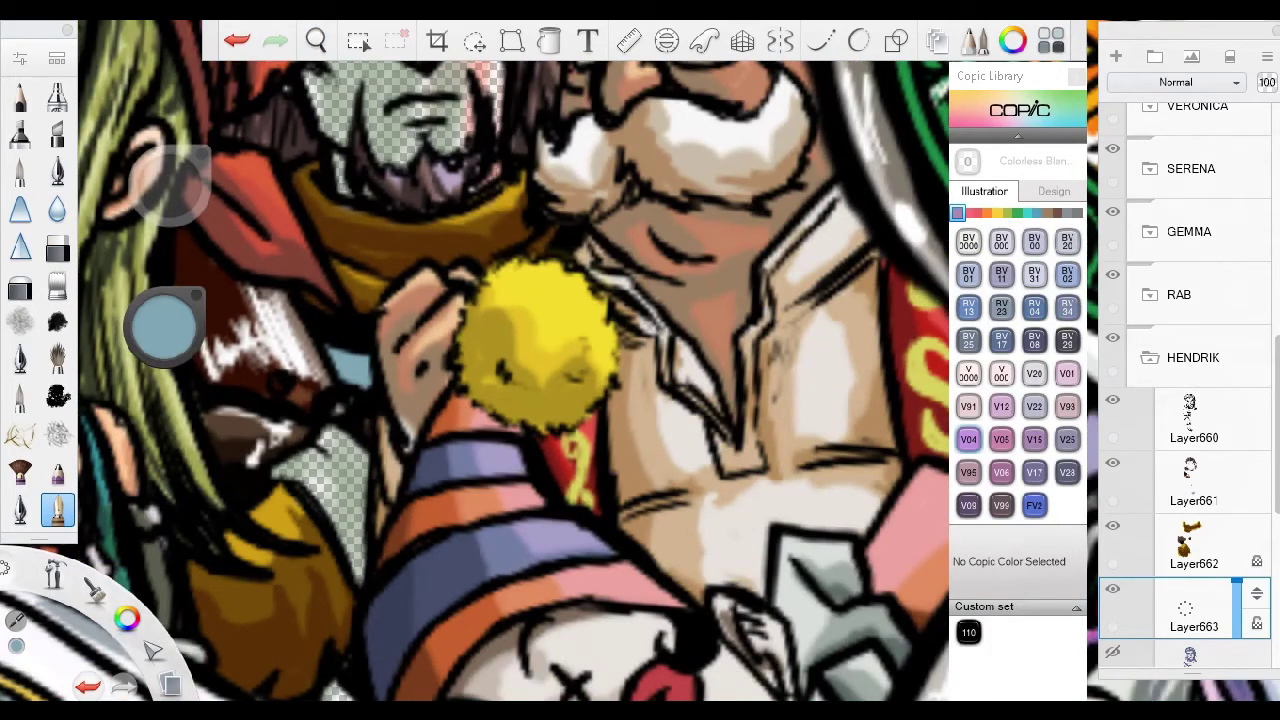
scroll(500, 360, "down", 3)
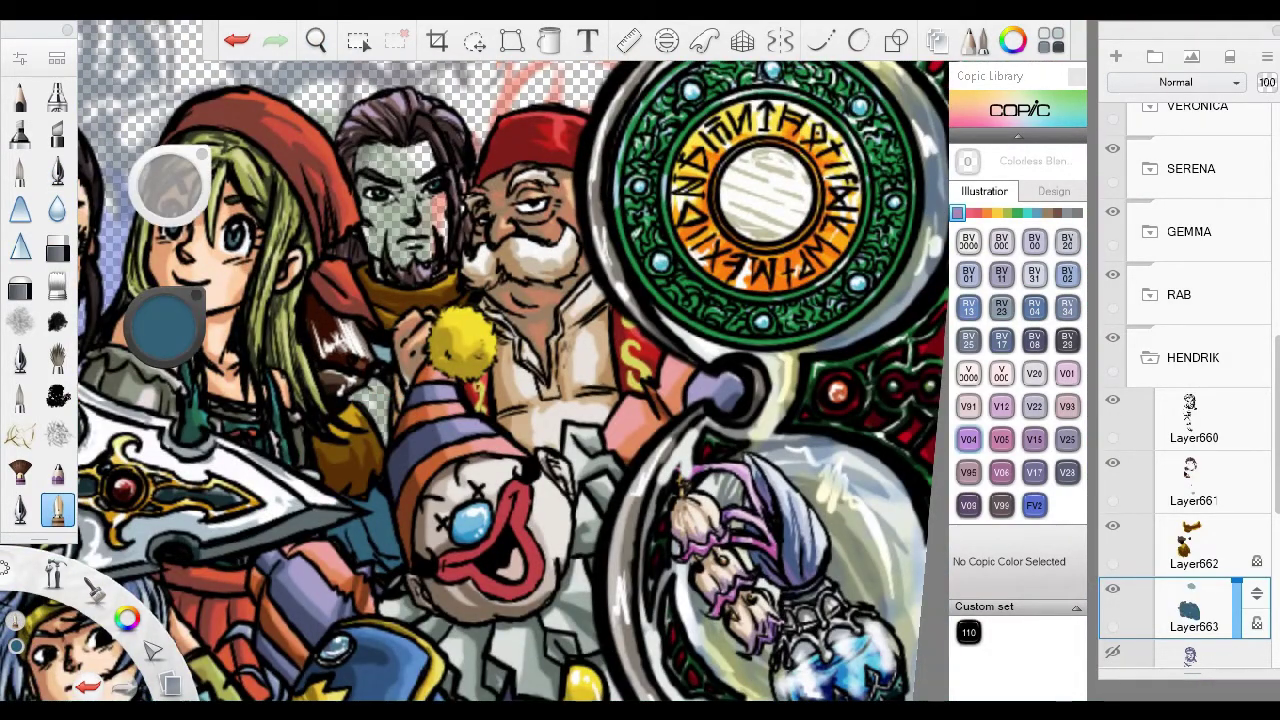
scroll(377, 500, "up", 3)
mouse_move(165, 320)
left_mouse_down()
mouse_move(165, 335)
mouse_move(165, 305)
left_mouse_up()
scroll(500, 360, "down", 3)
Paint the cloth below Hendrik's shoulder armour tan with darker brown shading on Layer663.
scroll(287, 435, "up", 3)
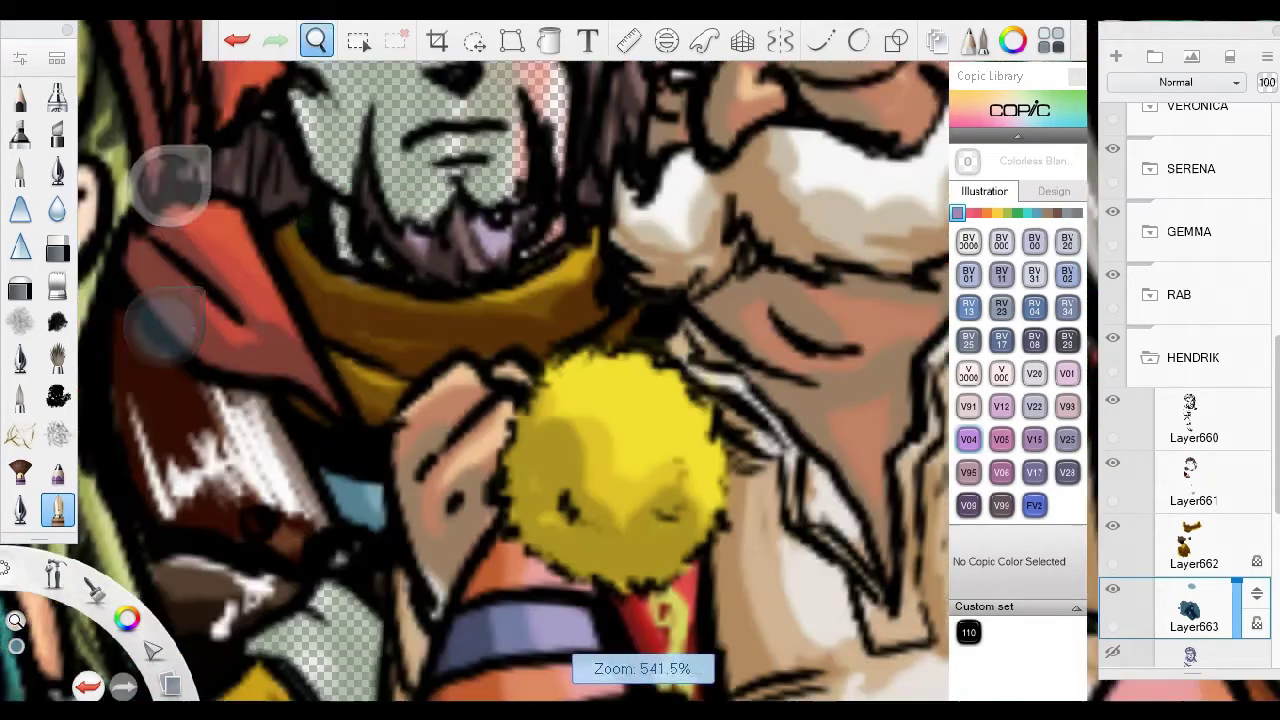
left_click_drag(287, 435, 352, 250)
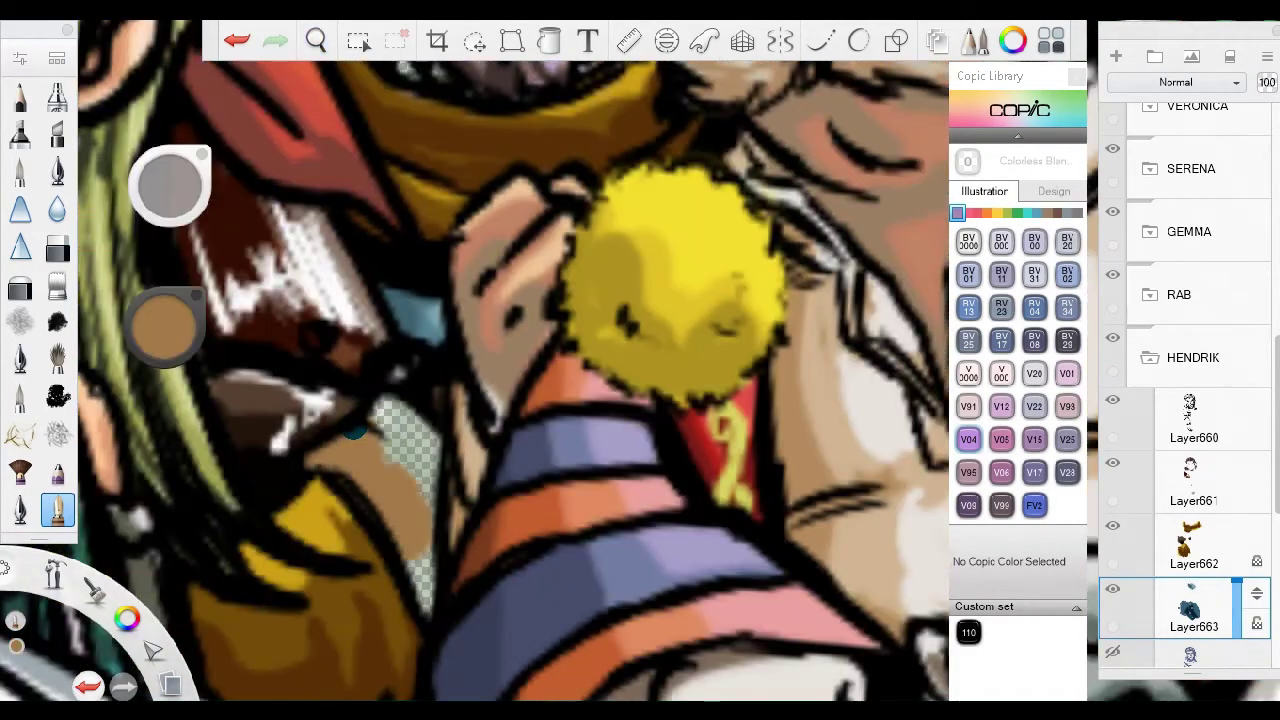
left_click_drag(165, 325, 165, 295)
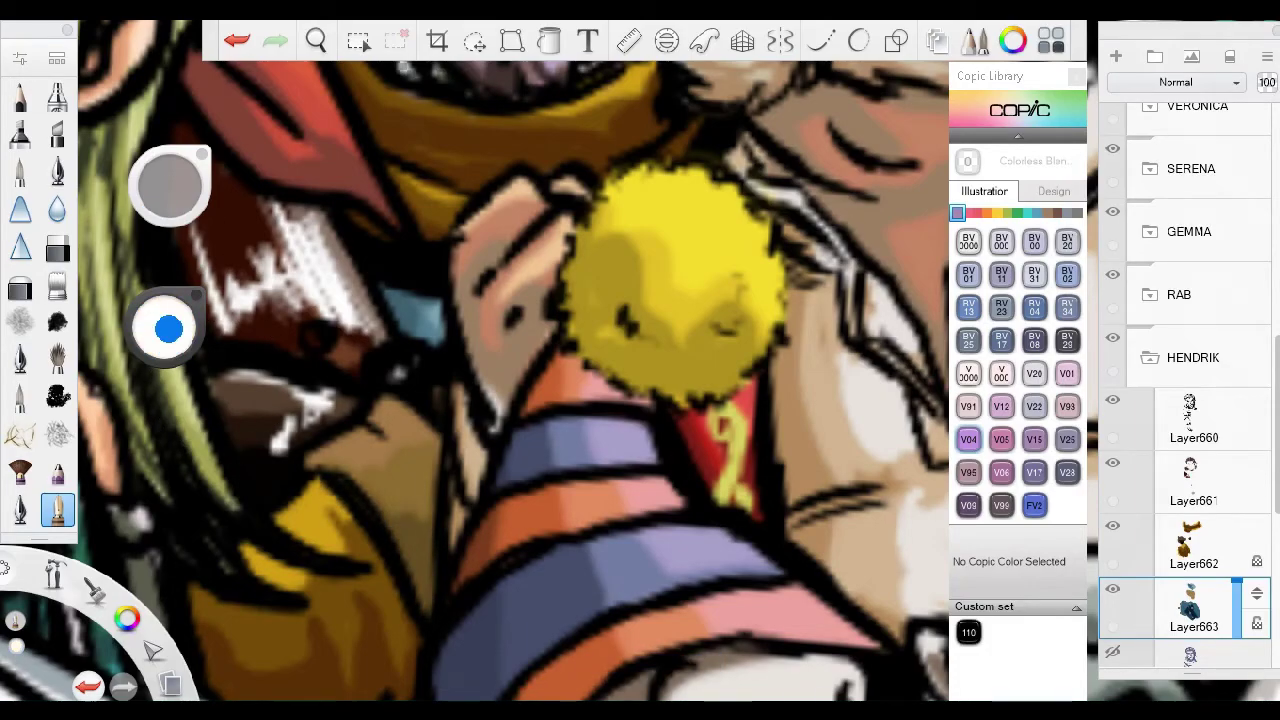
Colour Hendrik's face on Layer663 with white eyes, an E31 skin base, and E23 and E44 Clay shading.
scroll(364, 484, "down", 3)
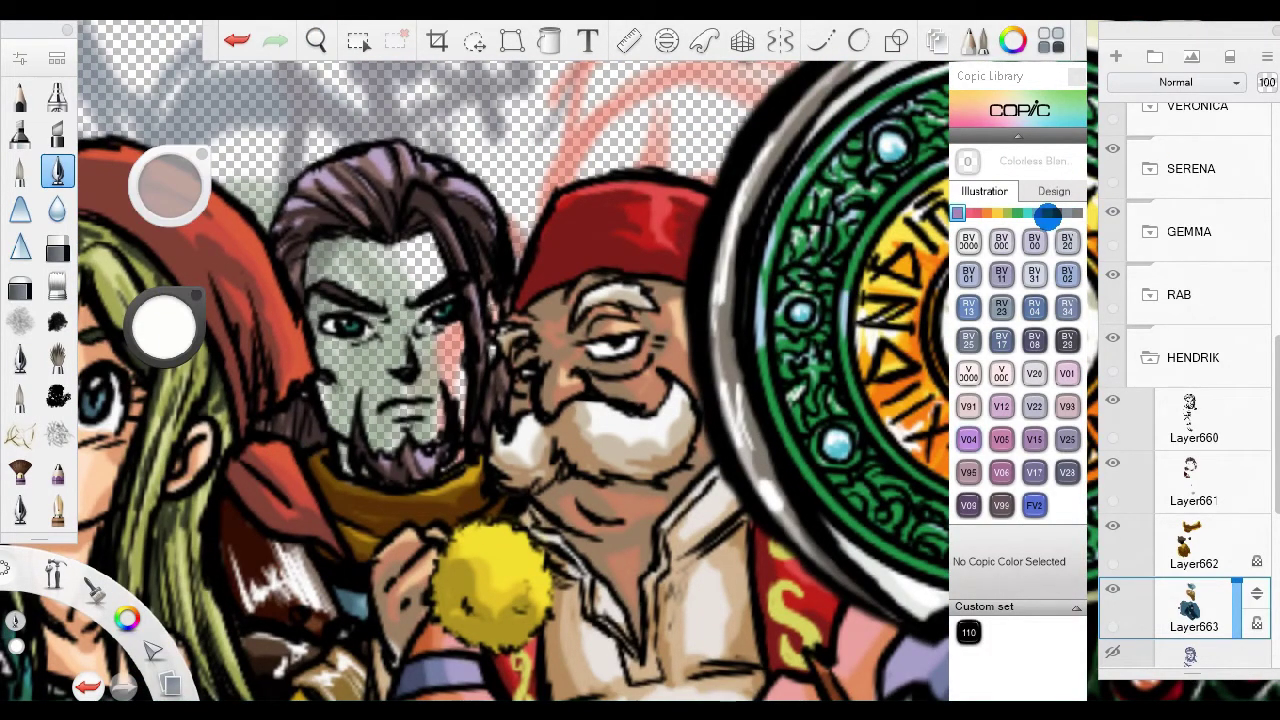
left_click(1046, 213)
left_click(1034, 307)
mouse_move(345, 440)
left_mouse_down()
mouse_move(356, 377)
mouse_move(437, 509)
mouse_move(466, 329)
mouse_move(445, 230)
left_mouse_up()
left_click(1034, 373)
scroll(406, 349, "up", 3)
left_click_drag(470, 340, 457, 457)
left_click(1001, 439)
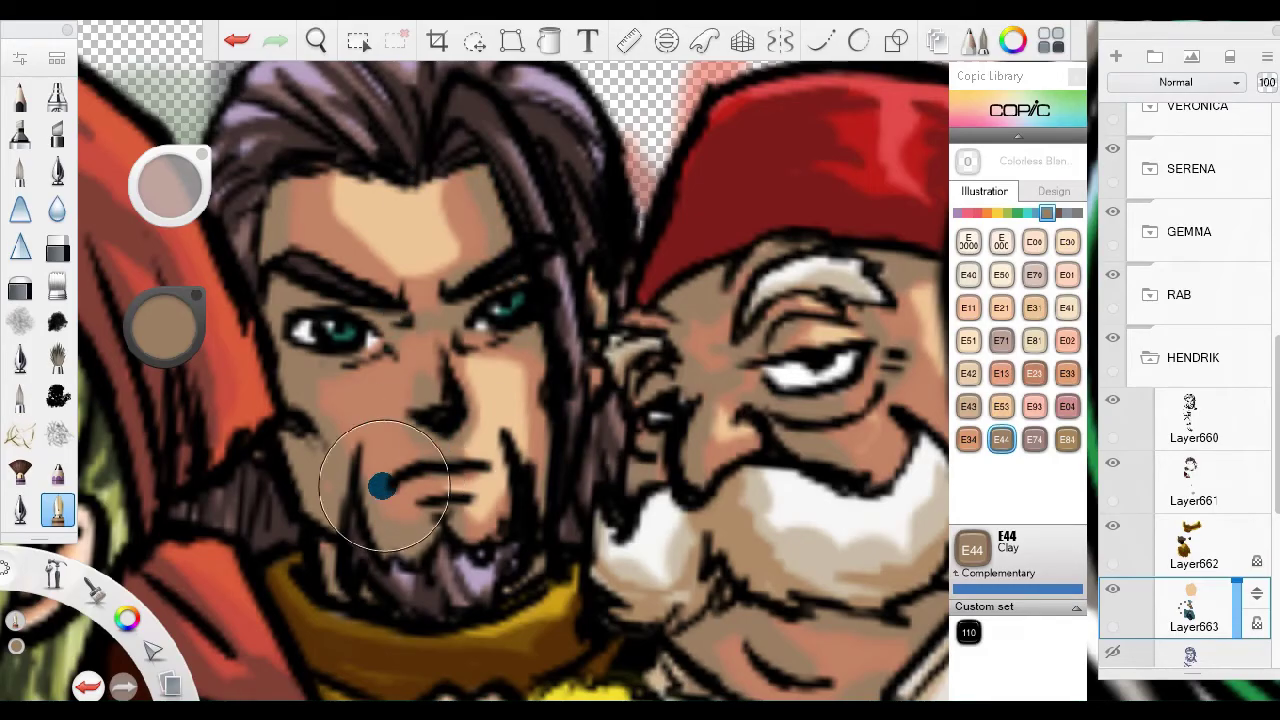
Collapse the HENDRIK and DQ 11 groups in the layer list.
scroll(400, 468, "down", 6)
scroll(337, 528, "down", 3)
left_click(1149, 357)
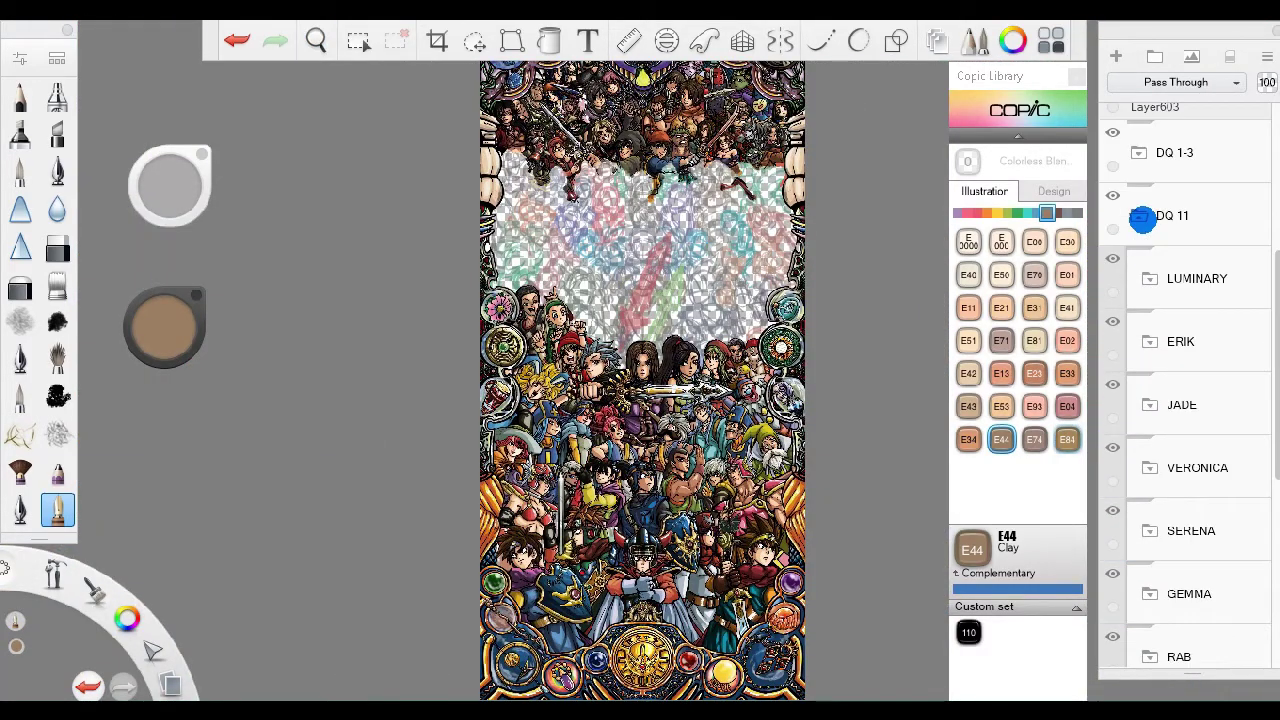
left_click(1142, 218)
Hide the Group1 sketches, show the Background layer and set its colour to black.
left_click(1114, 552)
left_click(1111, 636)
left_click(1237, 631)
left_click_drag(640, 390, 1056, 248)
left_click_drag(1060, 188, 986, 186)
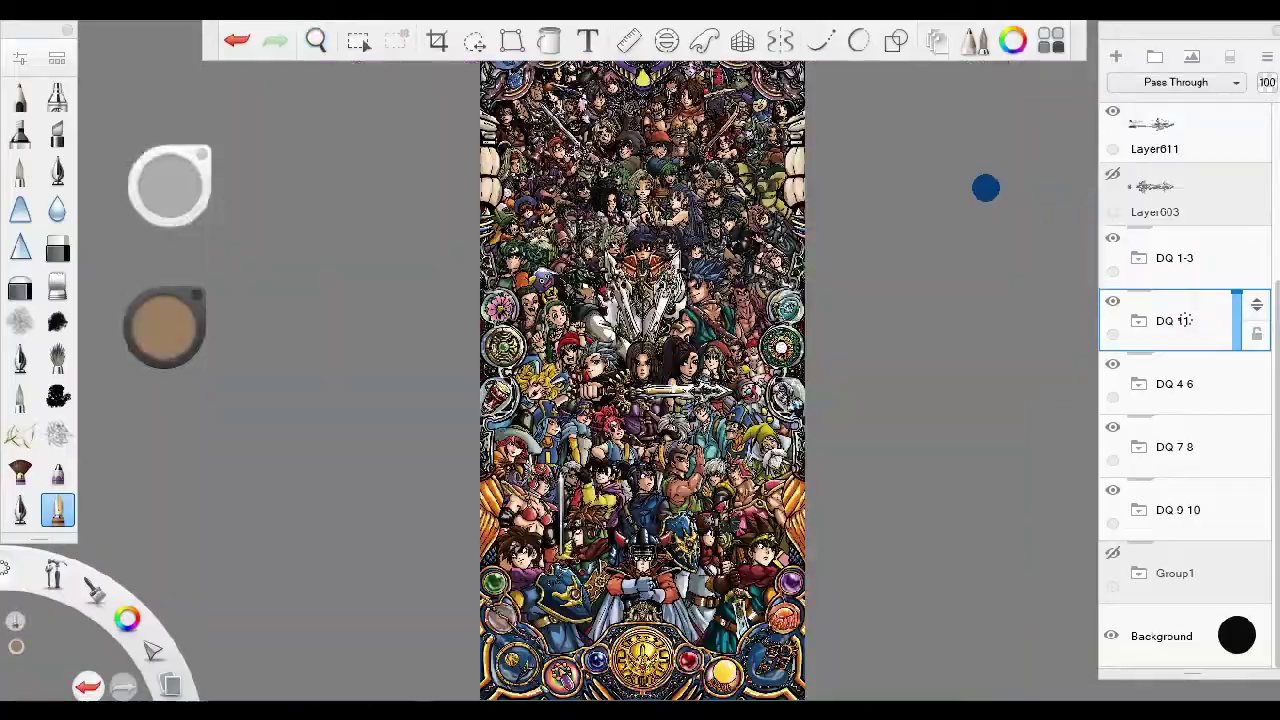